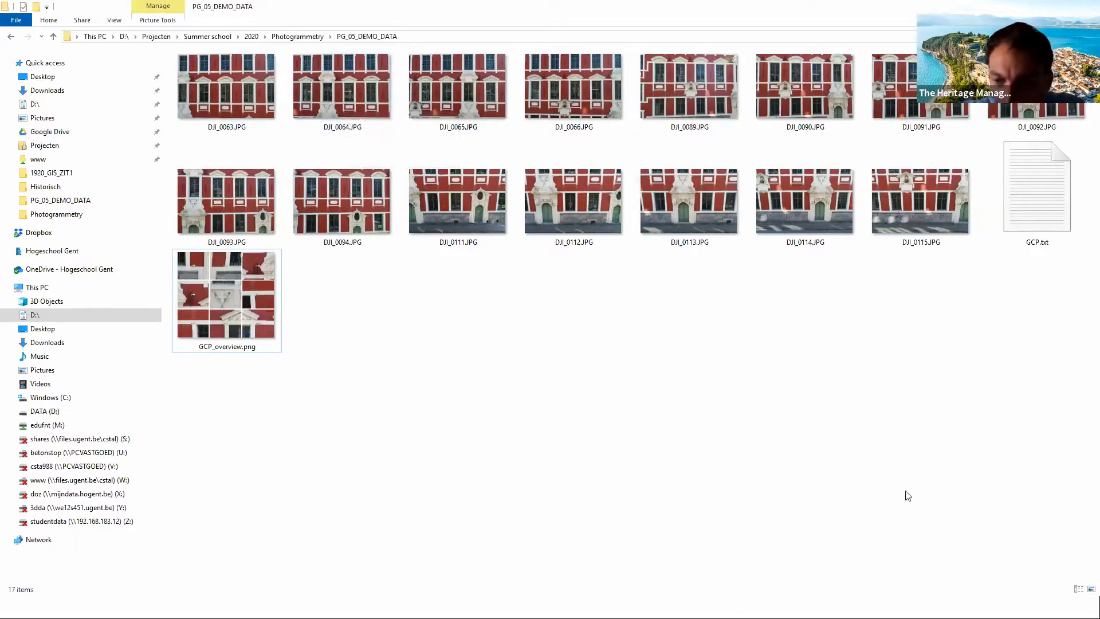
pyautogui.hotkey('alt', 'Tab')
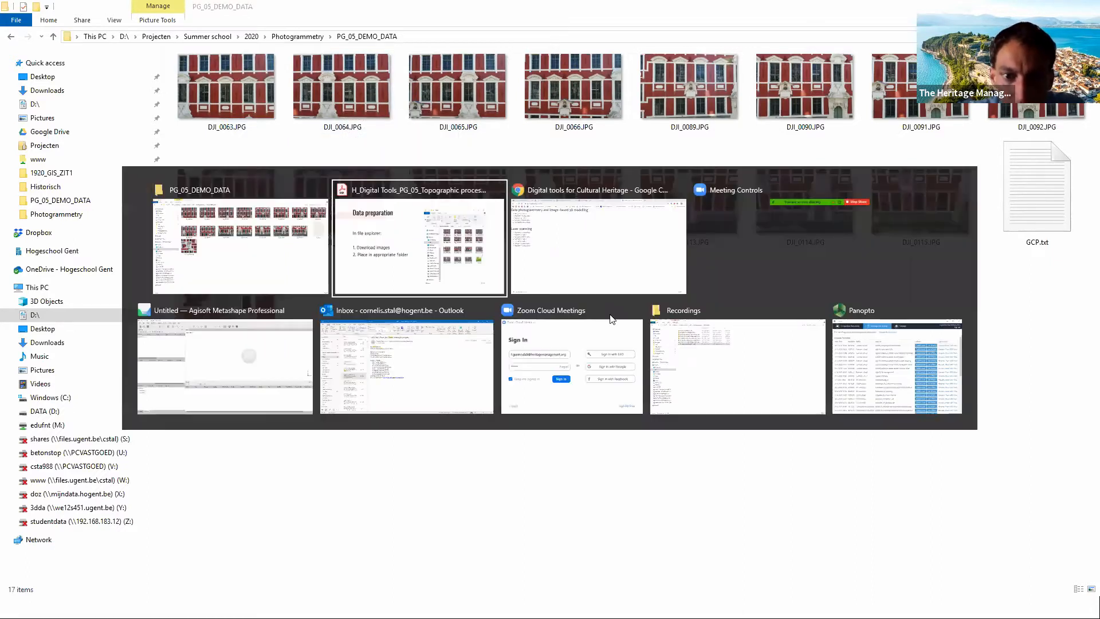
pyautogui.hotkey('alt', 'Tab')
pyautogui.hotkey('alt', 'Tab')
pyautogui.hotkey('alt', 'Tab')
pyautogui.hotkey('alt', 'Tab')
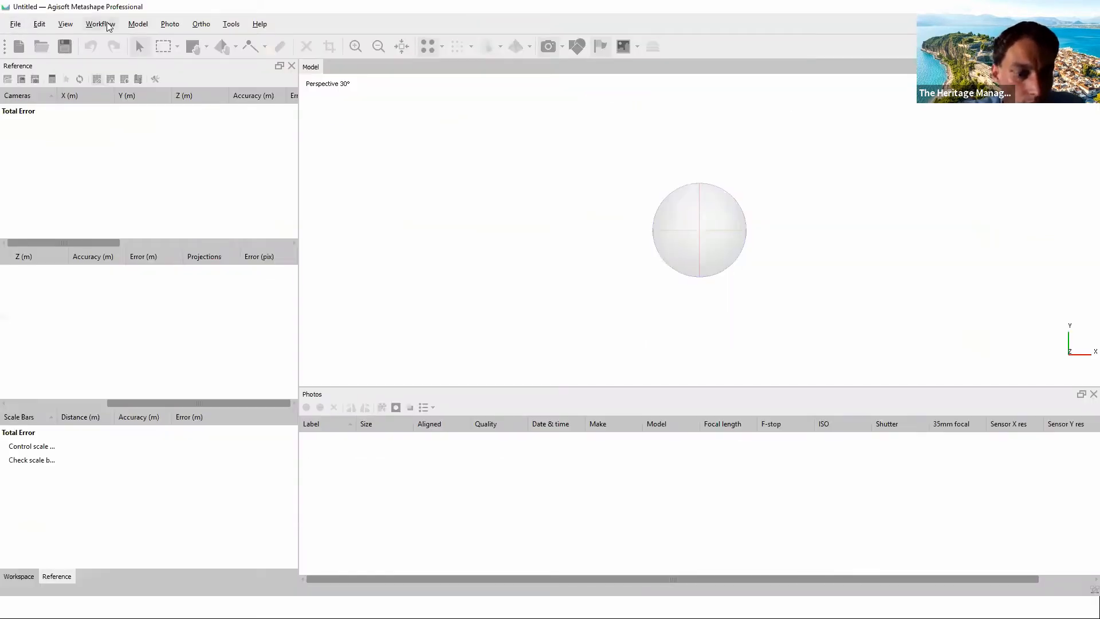
# Step: Switch to the full-screen PDF presentation and advance to the "Model referencing" slide on assigning coordinates to pixels
pyautogui.hotkey('alt', 'Tab')
pyautogui.press('Right')
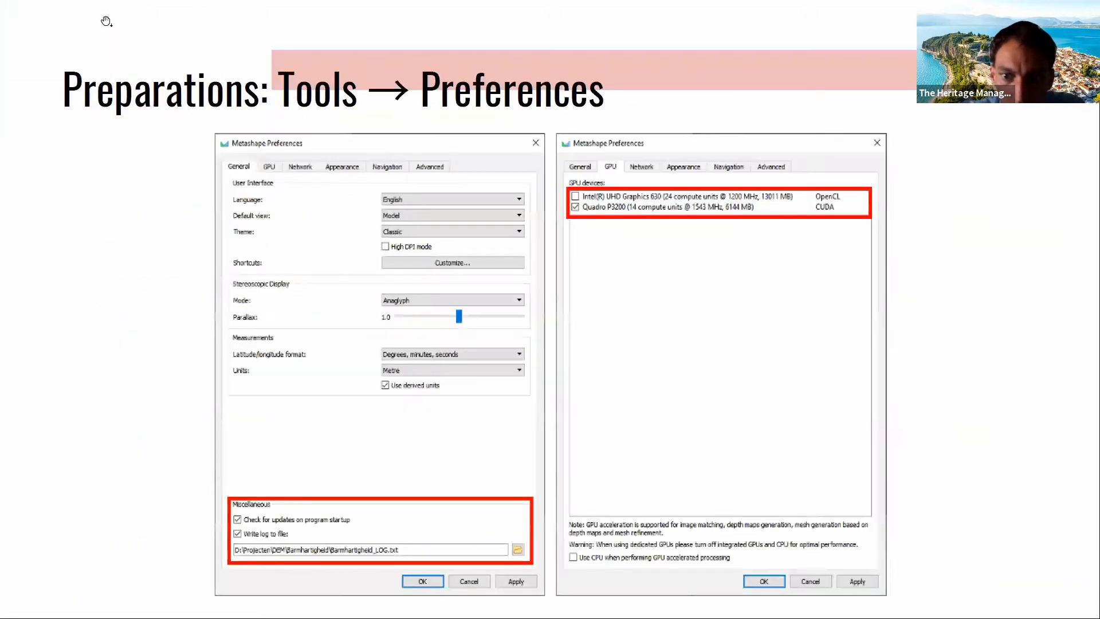
pyautogui.press('Right')
pyautogui.press('Right')
pyautogui.press('Right')
pyautogui.press('Right')
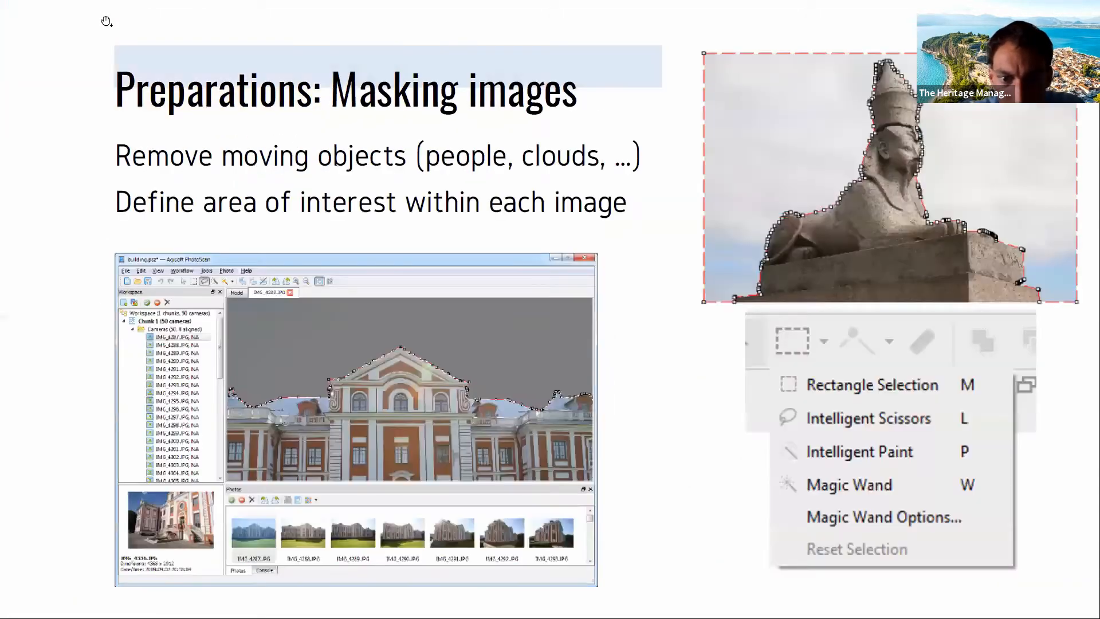
pyautogui.press('Right')
pyautogui.press('Right')
pyautogui.press('Right')
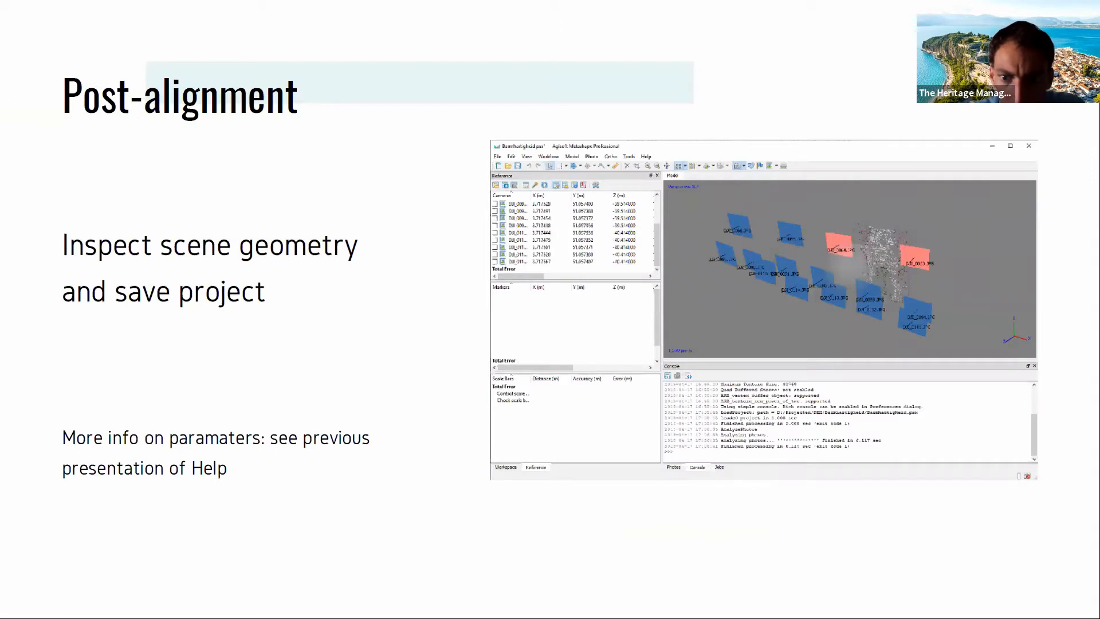
pyautogui.press('Right')
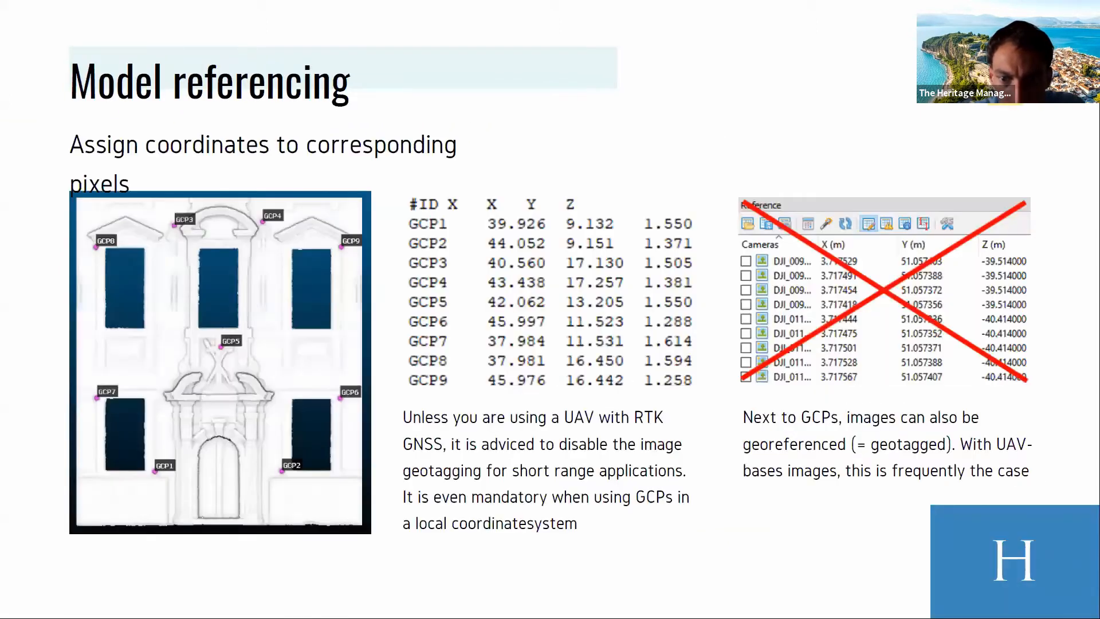
# Step: Leave full-screen view, collapse the PDF reader's tools pane and return the Model referencing slide to full screen
pyautogui.press('Escape')
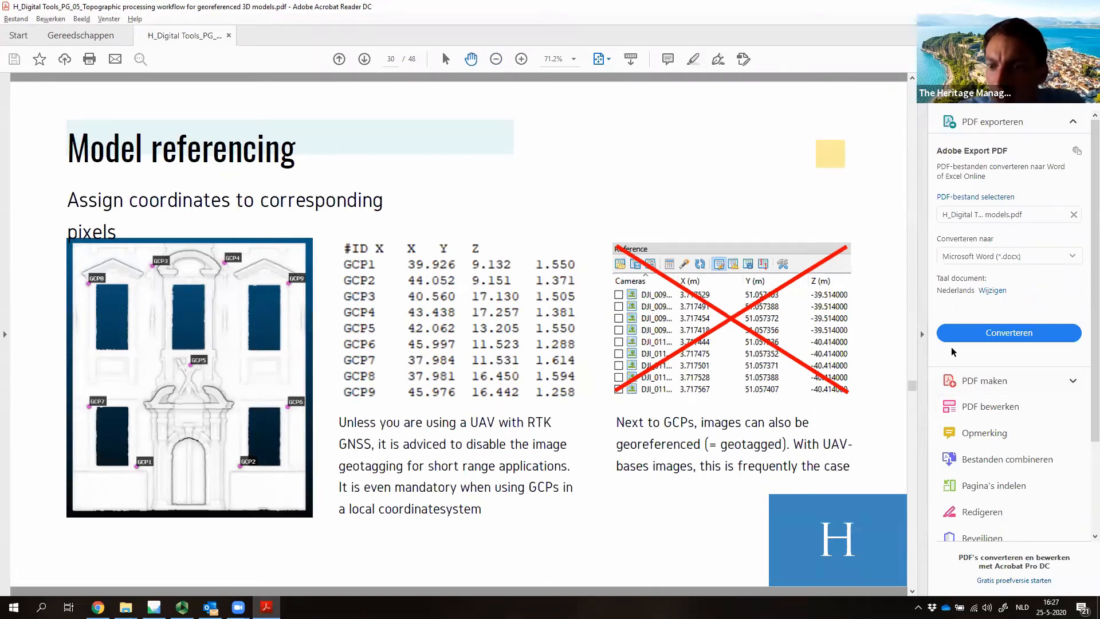
pyautogui.click(923, 334)
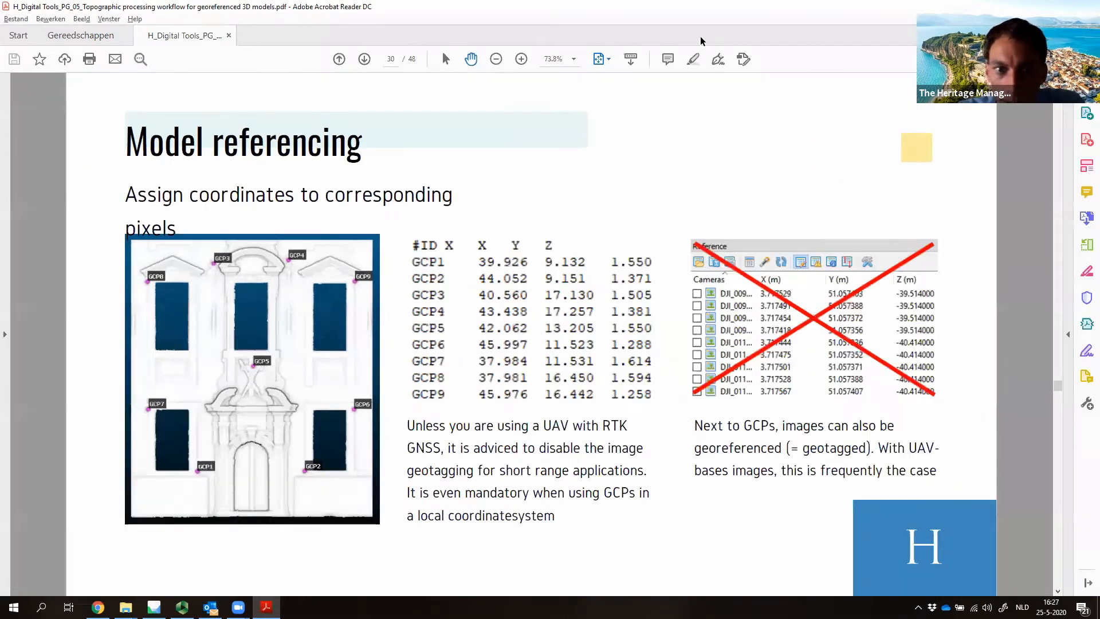
pyautogui.hotkey('ctrl', 'l')
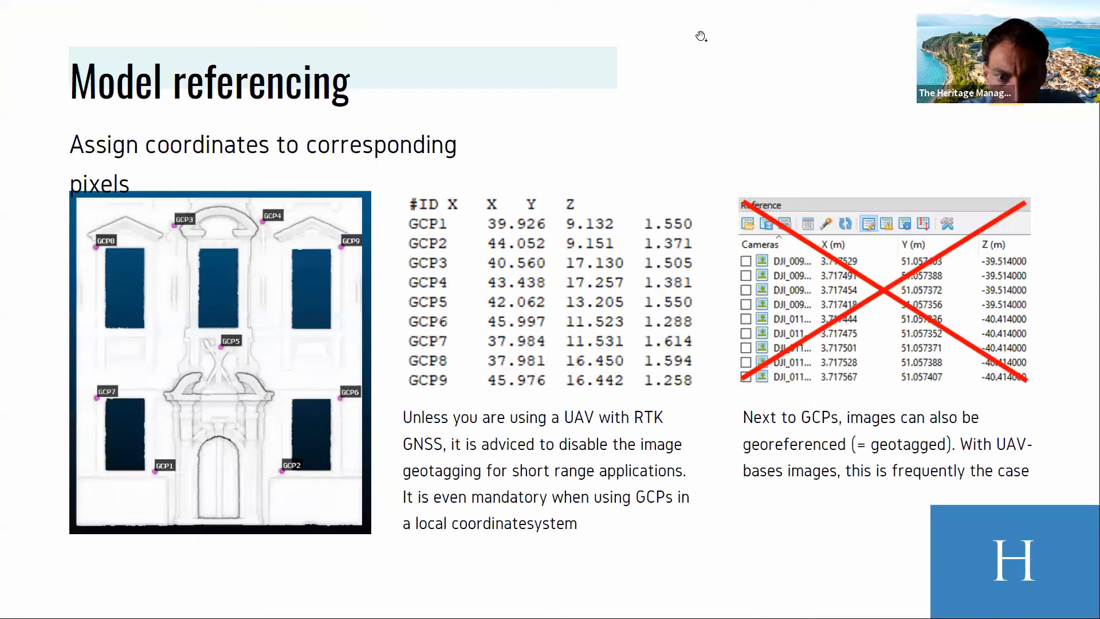
# Step: Switch to Agisoft Metashape and add all images from the PG_05_DEMO_DATA folder, DJI_0063.JPG to DJI_0115.JPG plus GCP_overview.png
pyautogui.hotkey('alt', 'Tab')
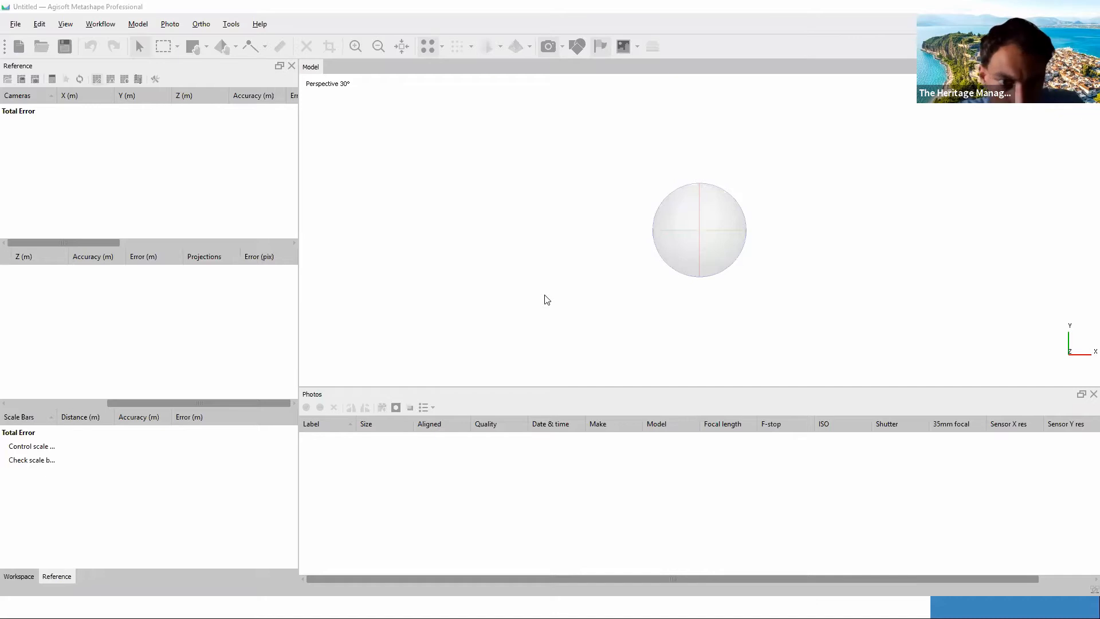
pyautogui.hotkey('alt', 'Tab')
pyautogui.hotkey('alt', 'shift', 'Tab')
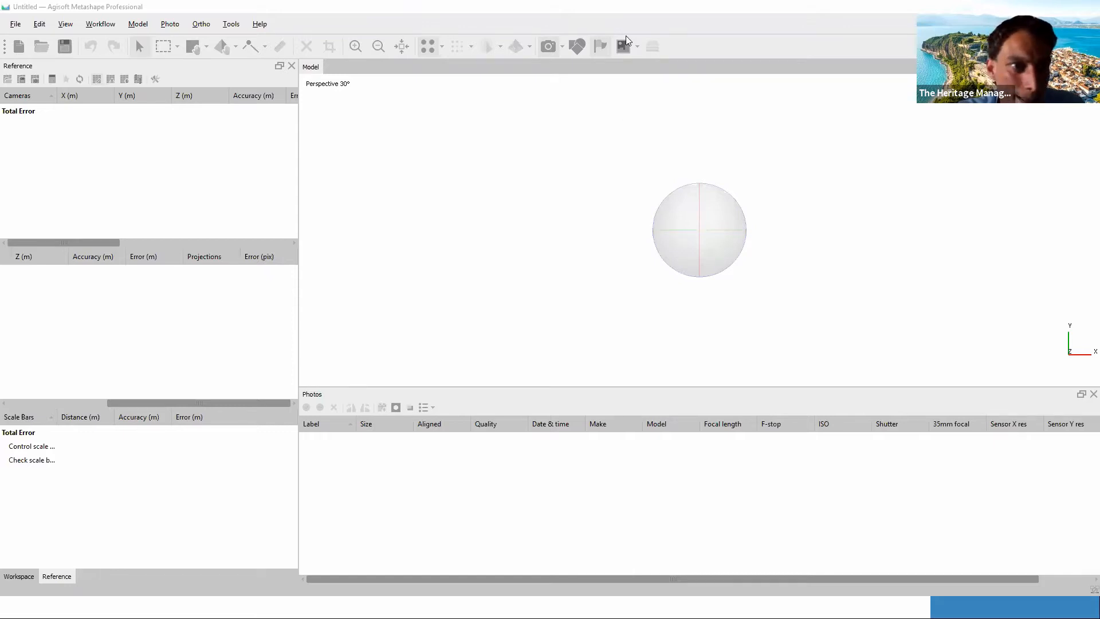
pyautogui.click(100, 24)
pyautogui.click(118, 44)
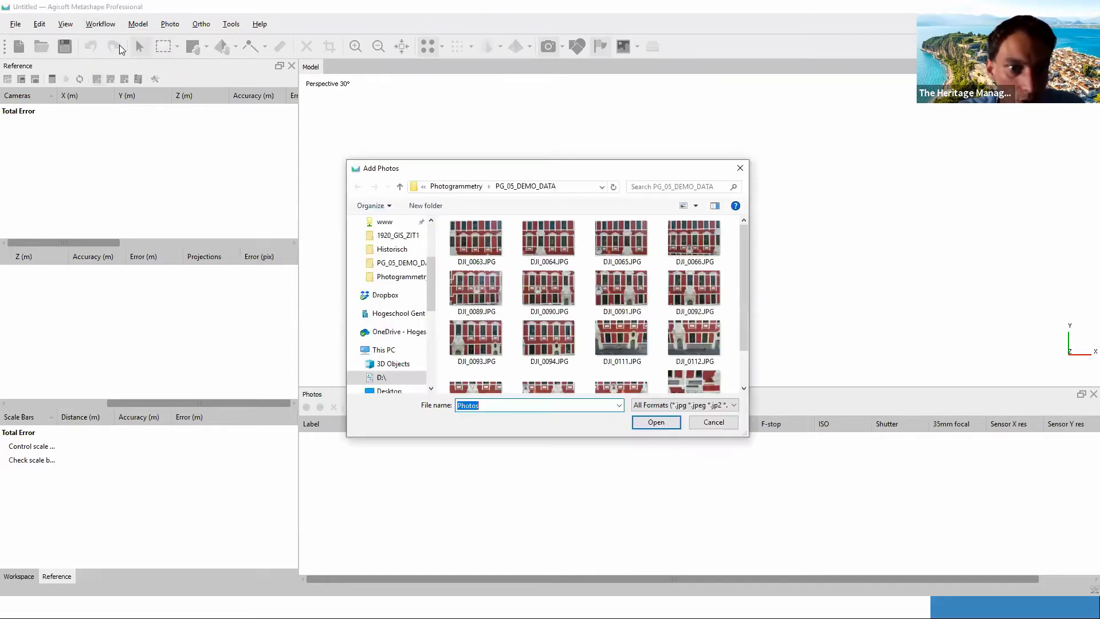
pyautogui.click(476, 243)
pyautogui.hotkey('shift', 'Down')
pyautogui.hotkey('shift', 'Down')
pyautogui.hotkey('shift', 'Down')
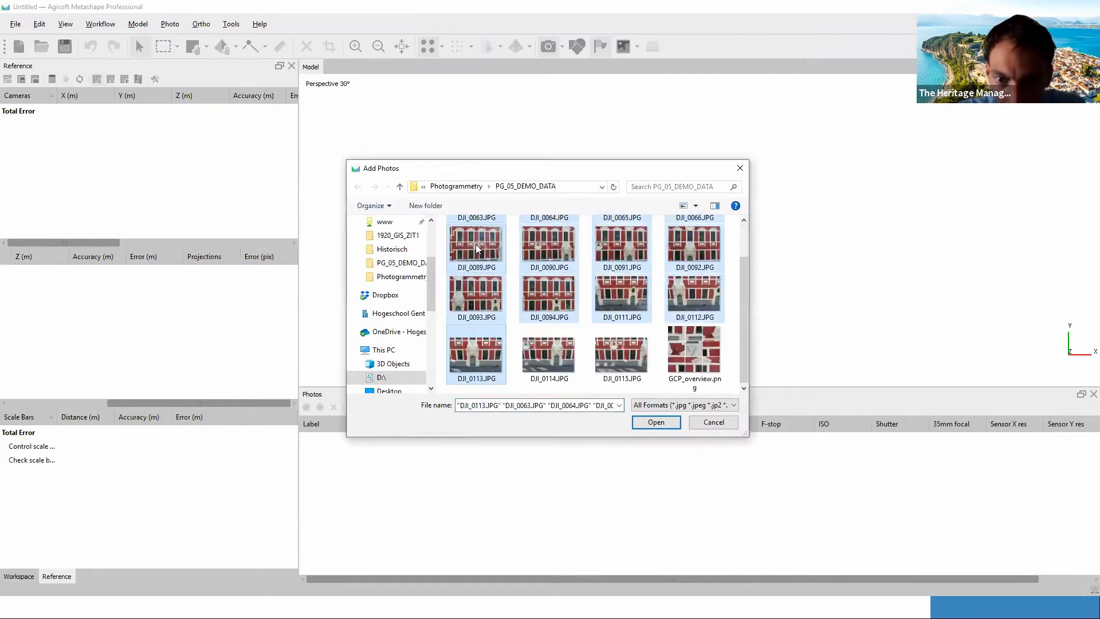
pyautogui.hotkey('shift', 'Right')
pyautogui.hotkey('shift', 'Right')
pyautogui.hotkey('shift', 'Right')
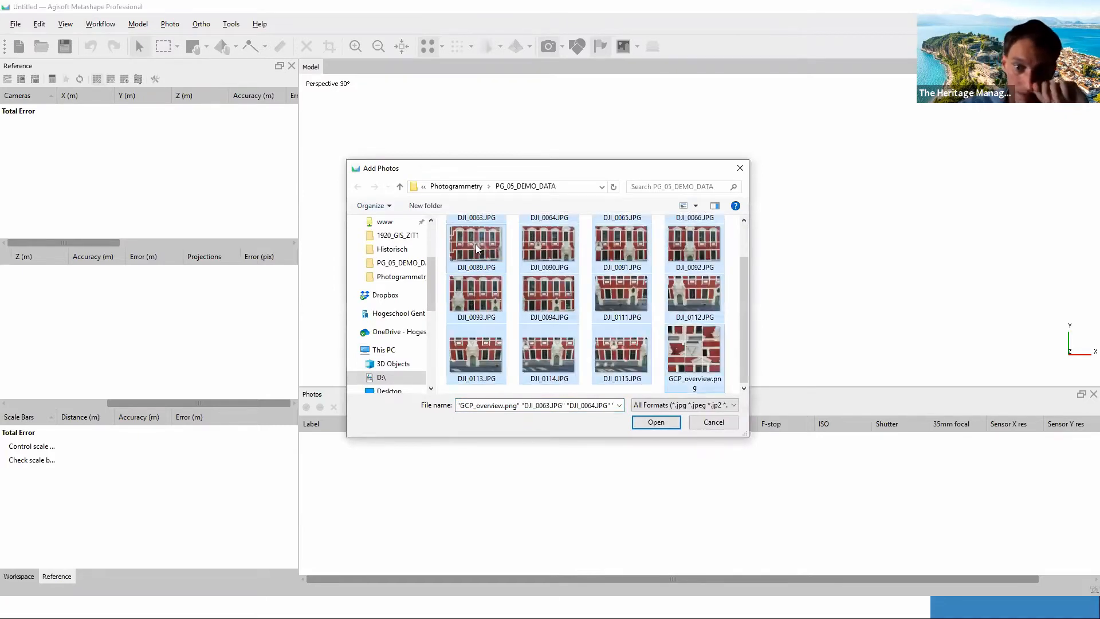
pyautogui.click(656, 423)
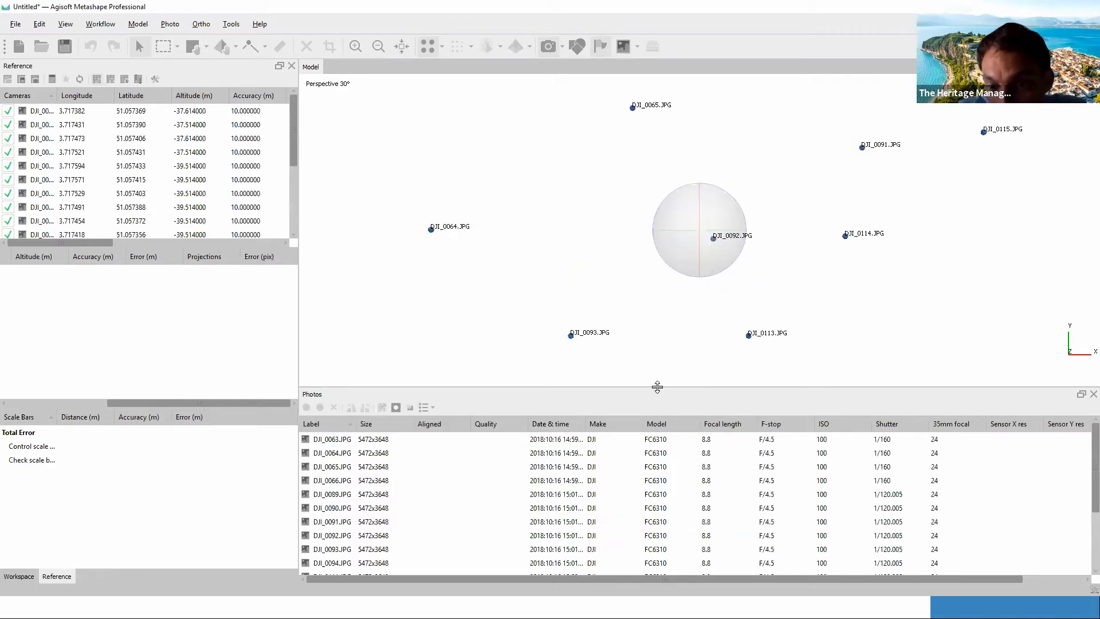
# Step: Enlarge the photo list and open GCP_overview.png to examine the locations of ground control points GCP1 to GCP9
pyautogui.moveTo(653, 386); pyautogui.dragTo(647, 306)
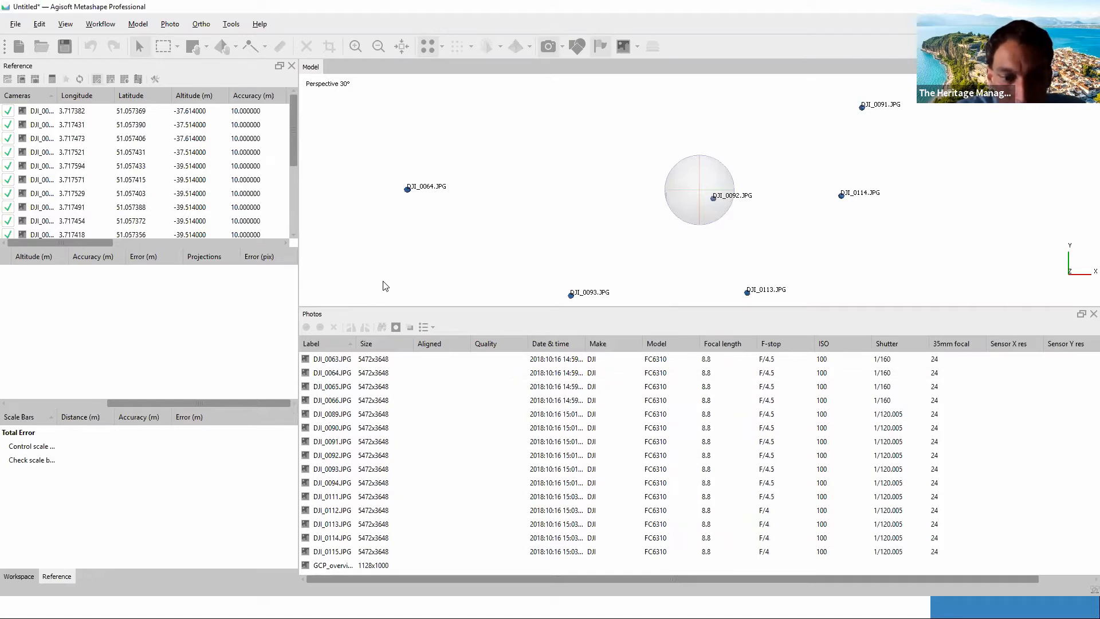
pyautogui.doubleClick(325, 566)
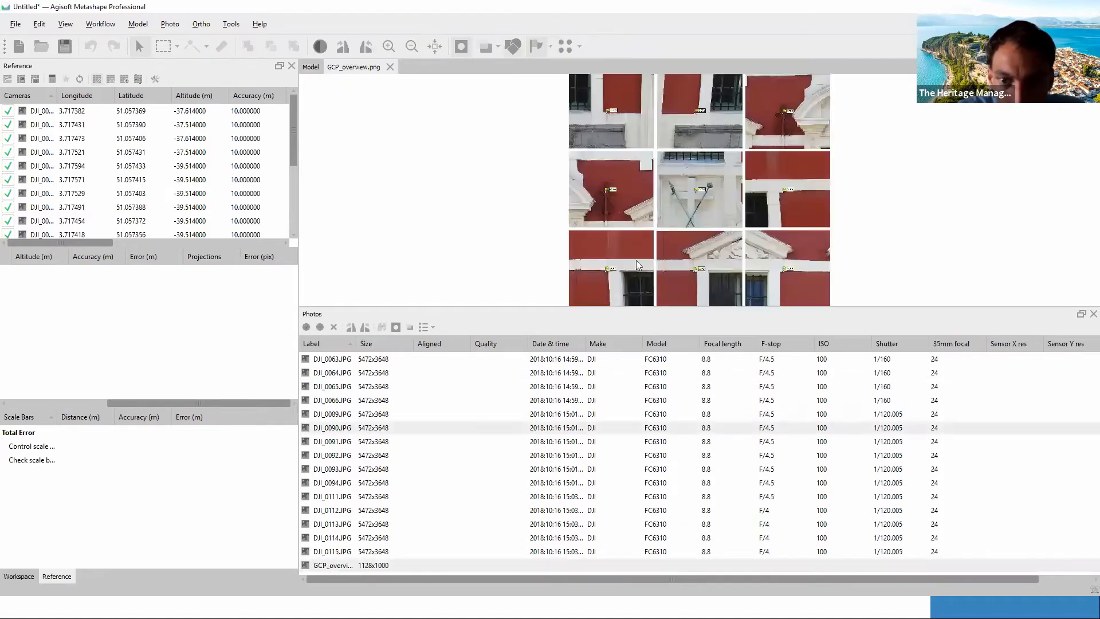
pyautogui.scroll(4, 679, 153)
pyautogui.scroll(-3, 550, 118)
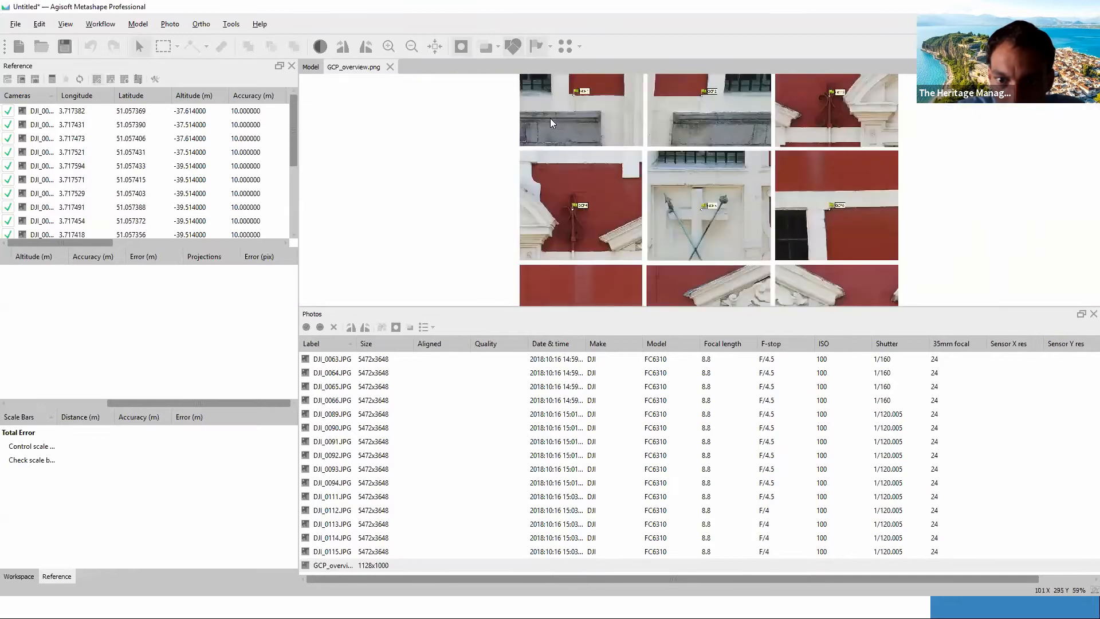
pyautogui.scroll(4, 546, 213)
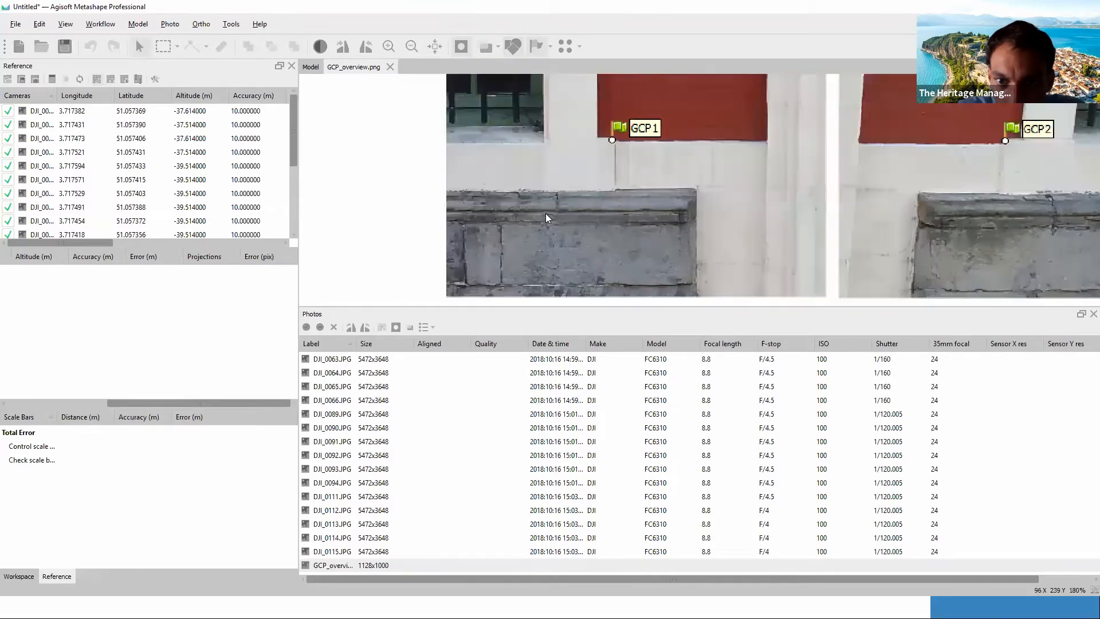
pyautogui.scroll(-2, 628, 189)
pyautogui.moveTo(628, 190); pyautogui.dragTo(513, 198)
pyautogui.moveTo(577, 283); pyautogui.dragTo(768, 39)
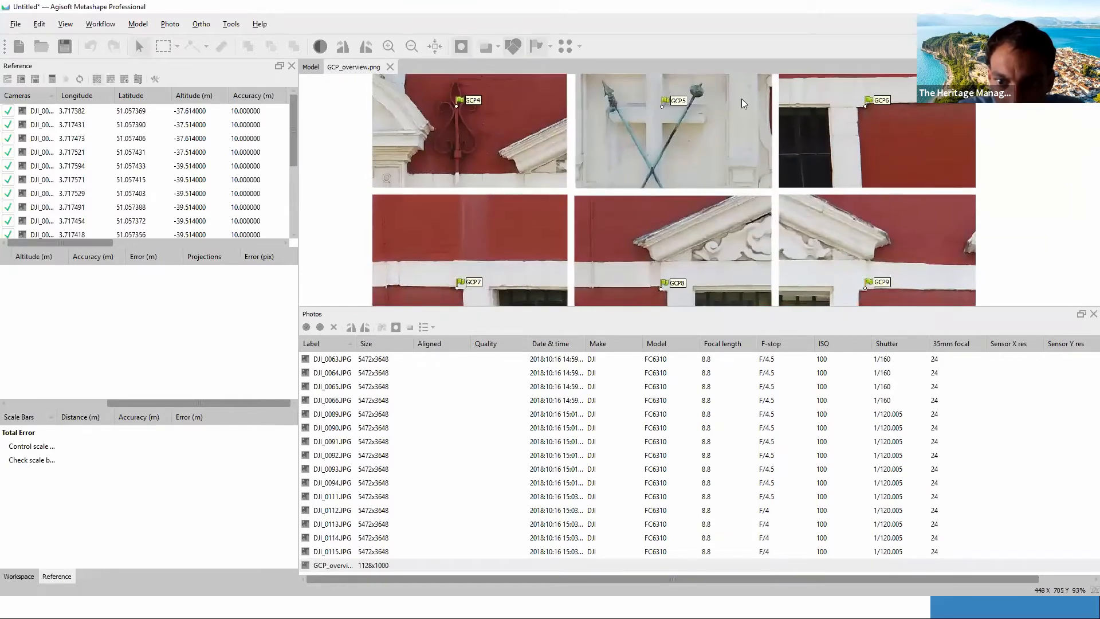
pyautogui.moveTo(607, 211); pyautogui.dragTo(741, 99)
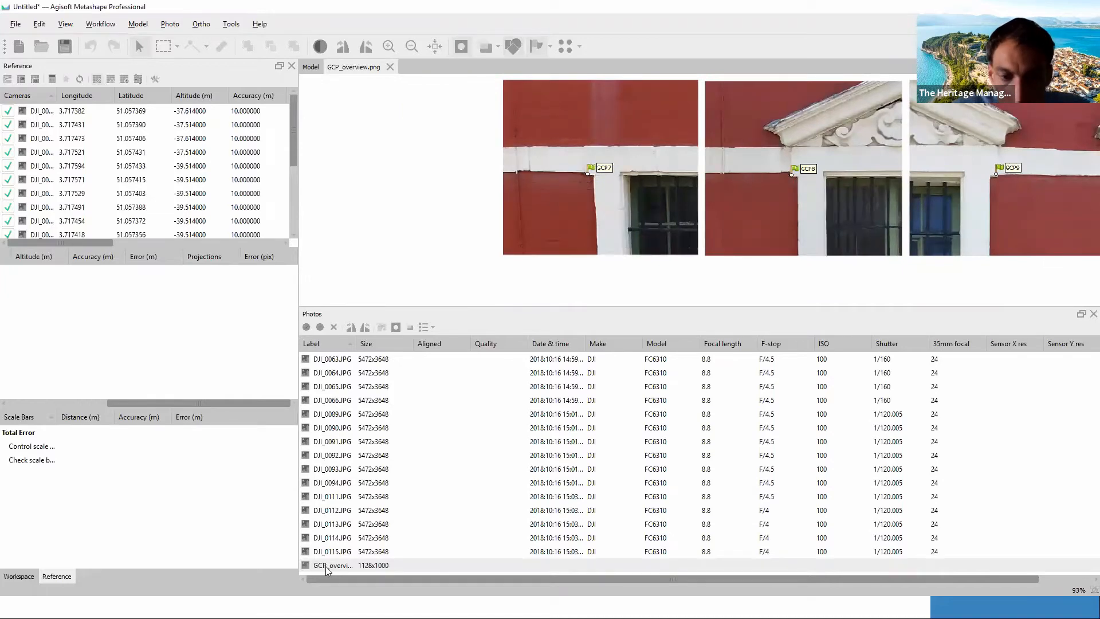
# Step: Estimate the image quality of the selected drone photos DJI_0063.JPG to DJI_0115.JPG, leaving out GCP_overview.png
pyautogui.click(346, 550)
pyautogui.hotkey('shift', 'Up')
pyautogui.hotkey('shift', 'Up')
pyautogui.hotkey('shift', 'Up')
pyautogui.hotkey('shift', 'Up')
pyautogui.hotkey('shift', 'Up')
pyautogui.hotkey('shift', 'Up')
pyautogui.hotkey('shift', 'Up')
pyautogui.hotkey('shift', 'Up')
pyautogui.hotkey('shift', 'Up')
pyautogui.hotkey('shift', 'Up')
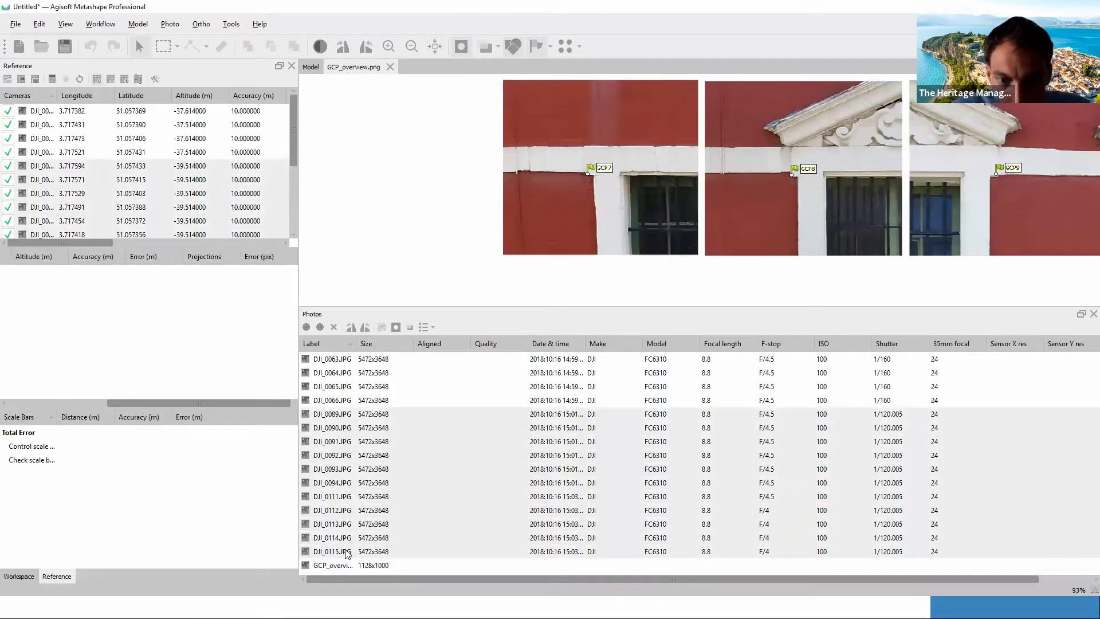
pyautogui.hotkey('shift', 'Up')
pyautogui.hotkey('shift', 'Up')
pyautogui.hotkey('shift', 'Up')
pyautogui.hotkey('shift', 'Up')
pyautogui.rightClick(347, 554)
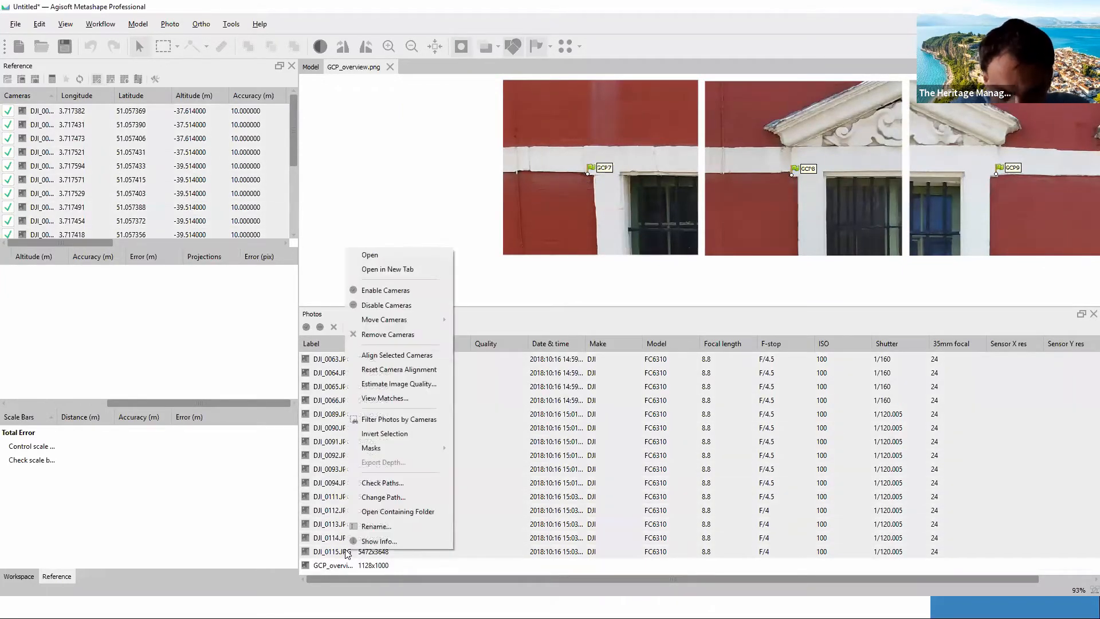
pyautogui.click(409, 383)
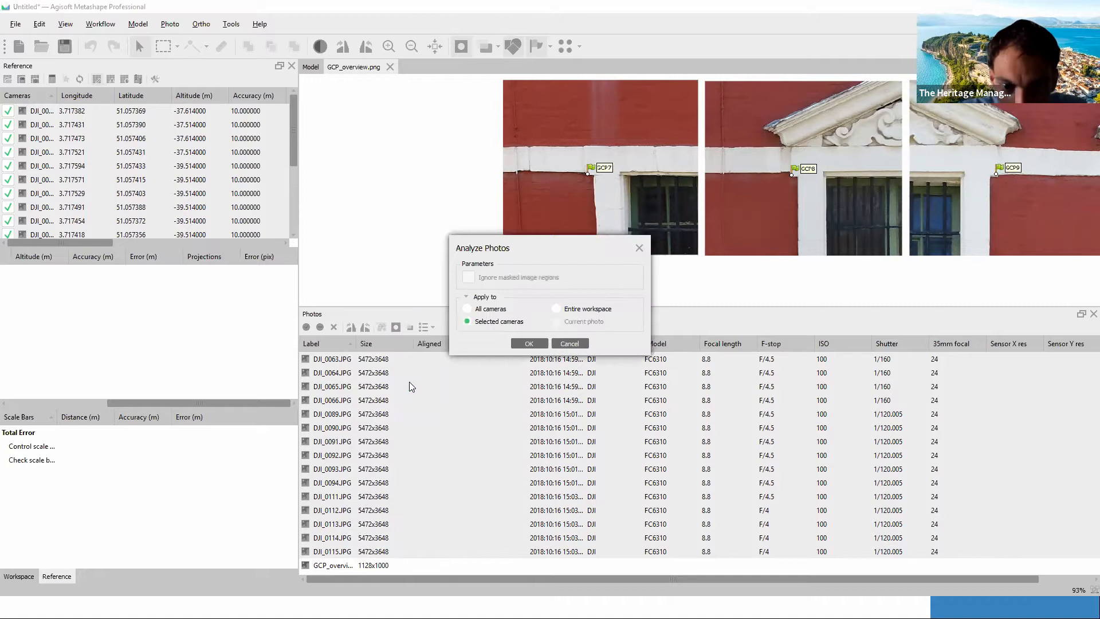
pyautogui.click(530, 344)
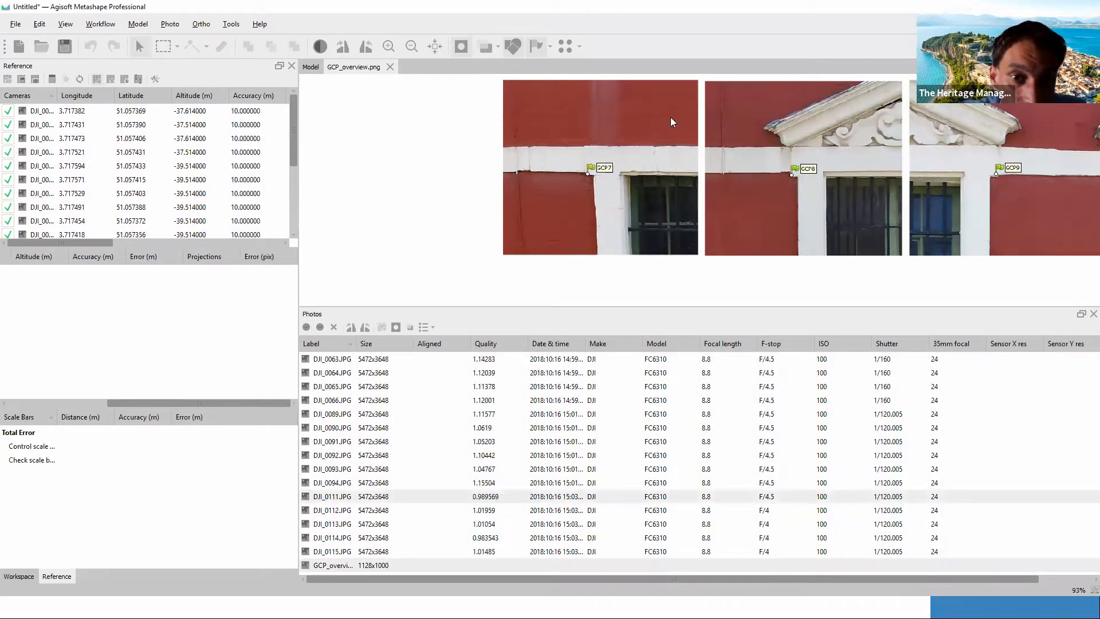
# Step: Disable the GCP_overview.png camera so it is excluded from processing
pyautogui.moveTo(585, 177); pyautogui.dragTo(473, 247)
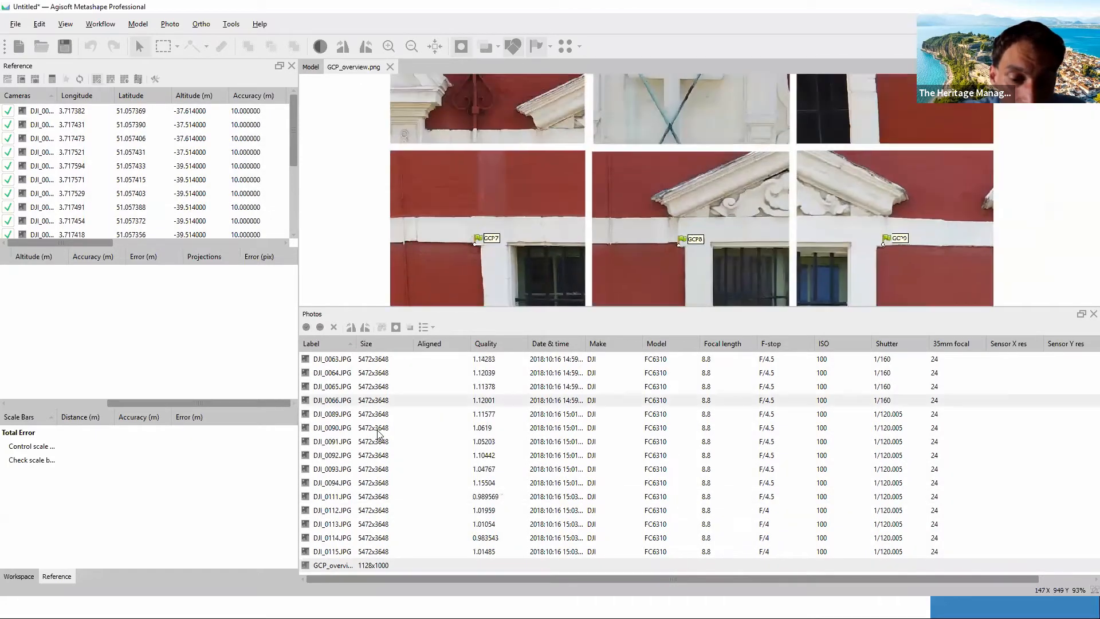
pyautogui.rightClick(319, 566)
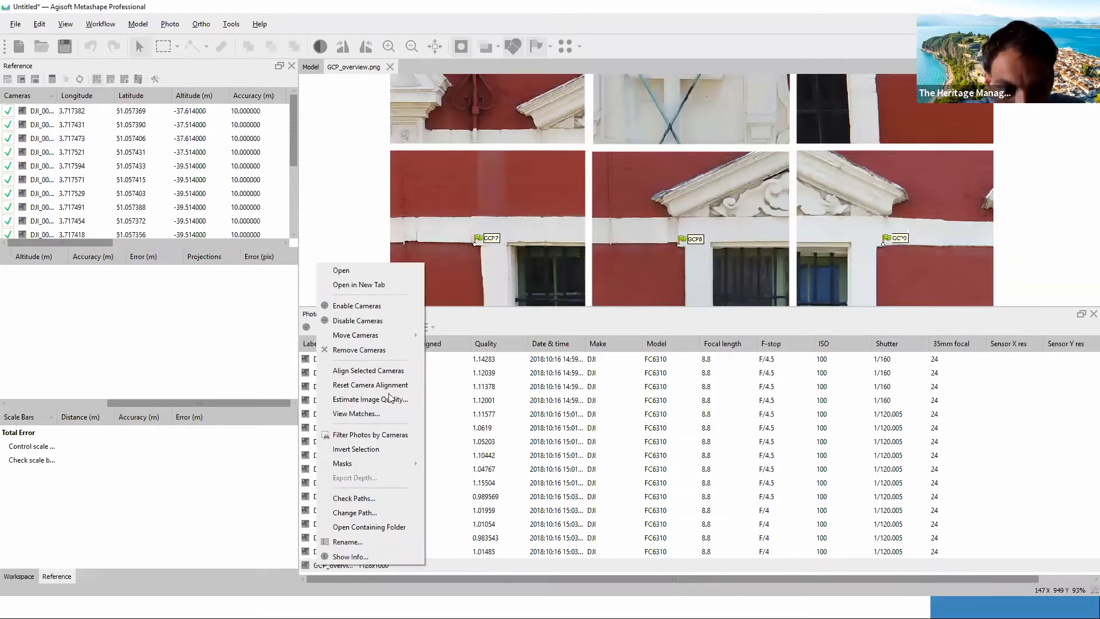
pyautogui.click(391, 315)
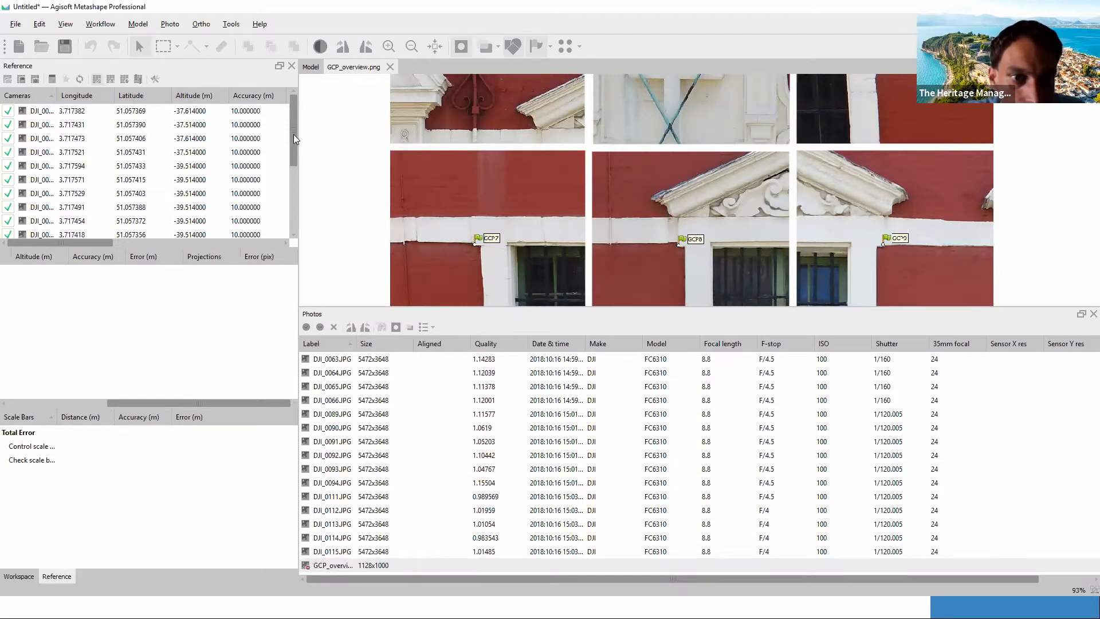
# Step: Examine the geotagged camera positions in the 3D model view from several angles
pyautogui.click(18, 577)
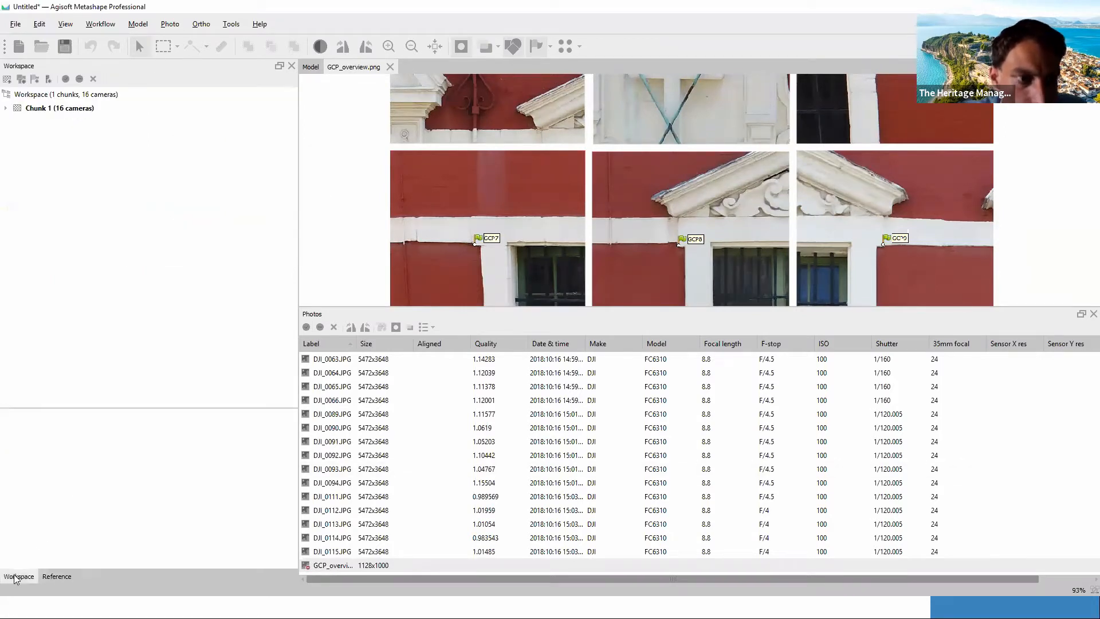
pyautogui.click(57, 577)
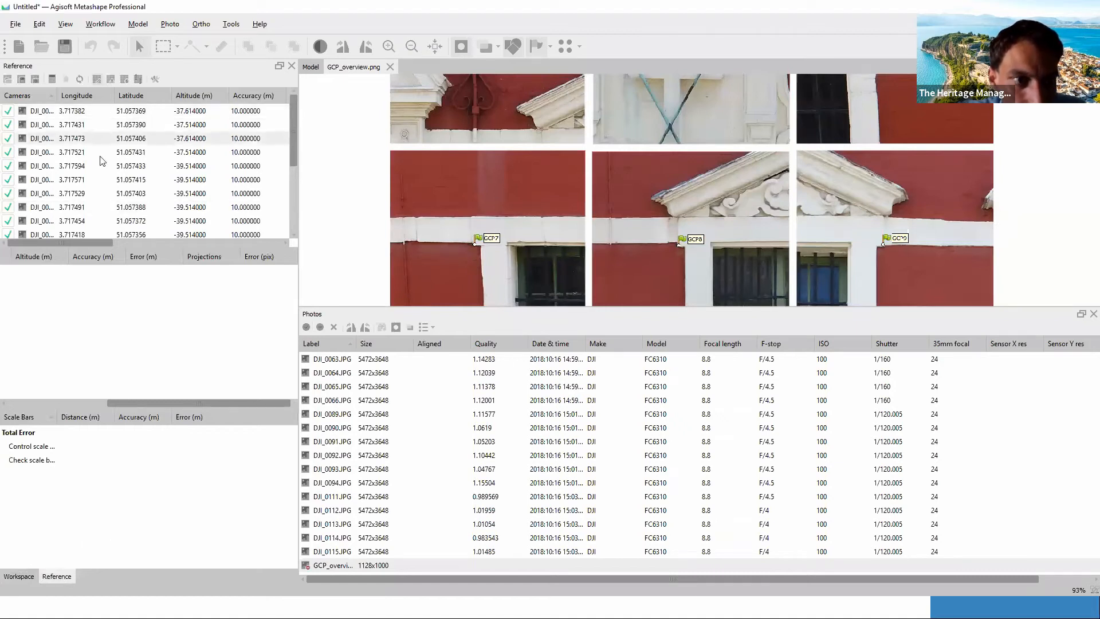
pyautogui.click(310, 67)
pyautogui.moveTo(689, 172); pyautogui.dragTo(744, 238)
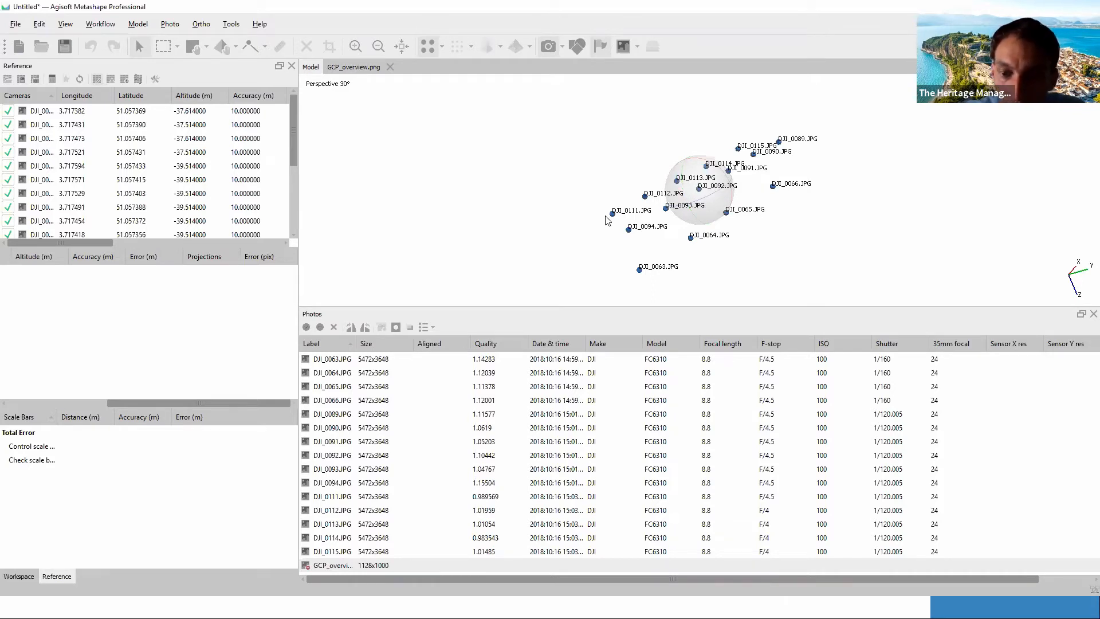
pyautogui.moveTo(704, 167); pyautogui.dragTo(703, 236)
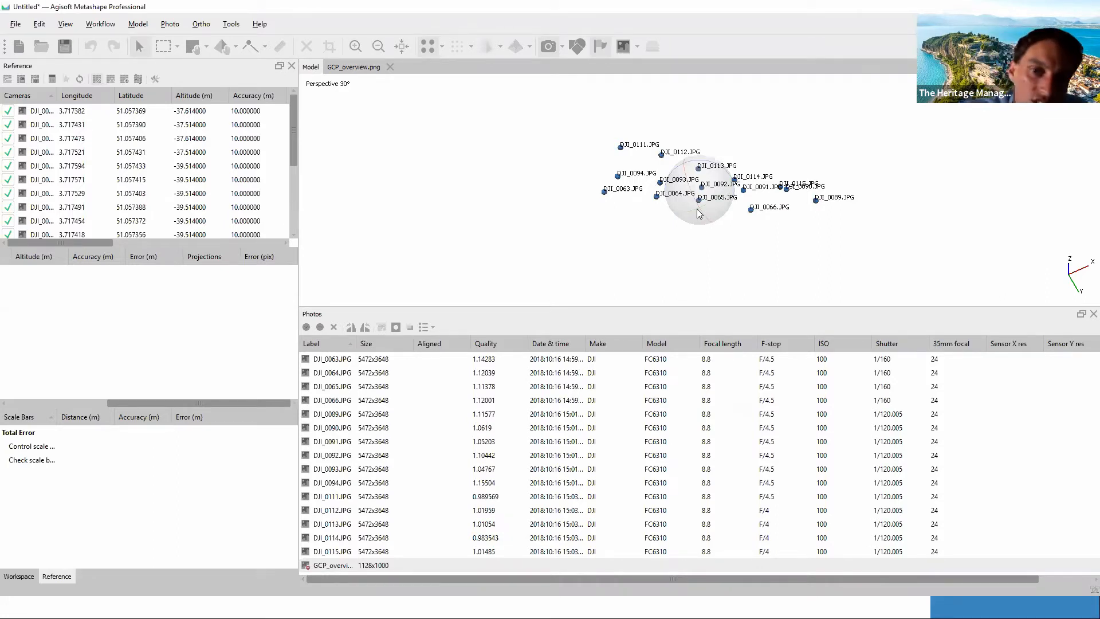
pyautogui.moveTo(702, 189); pyautogui.dragTo(679, 156)
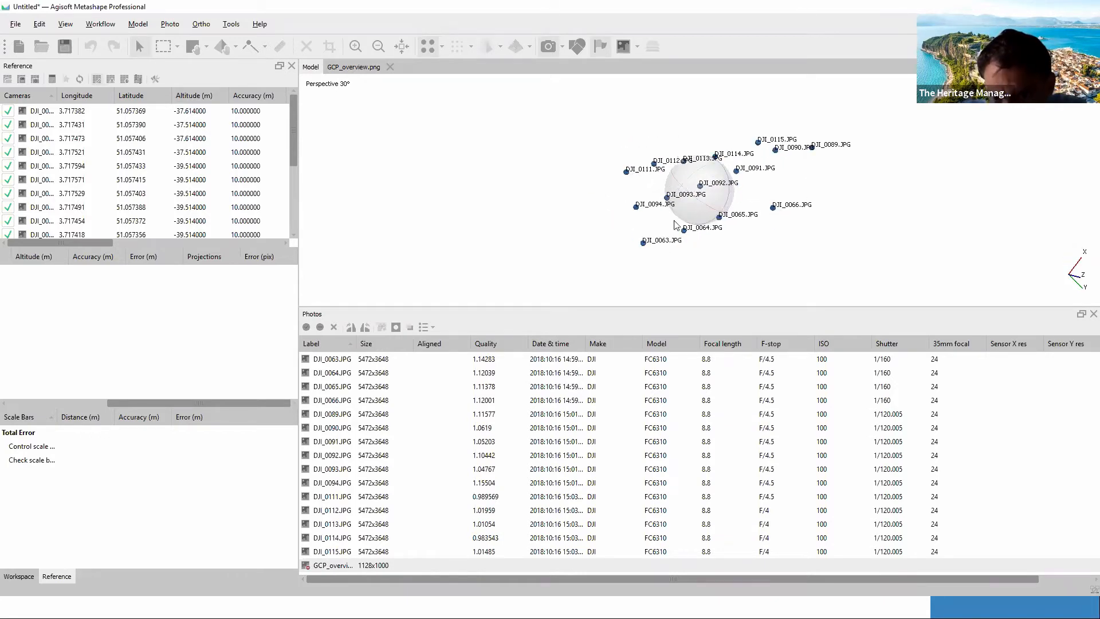
pyautogui.moveTo(693, 209); pyautogui.dragTo(702, 208)
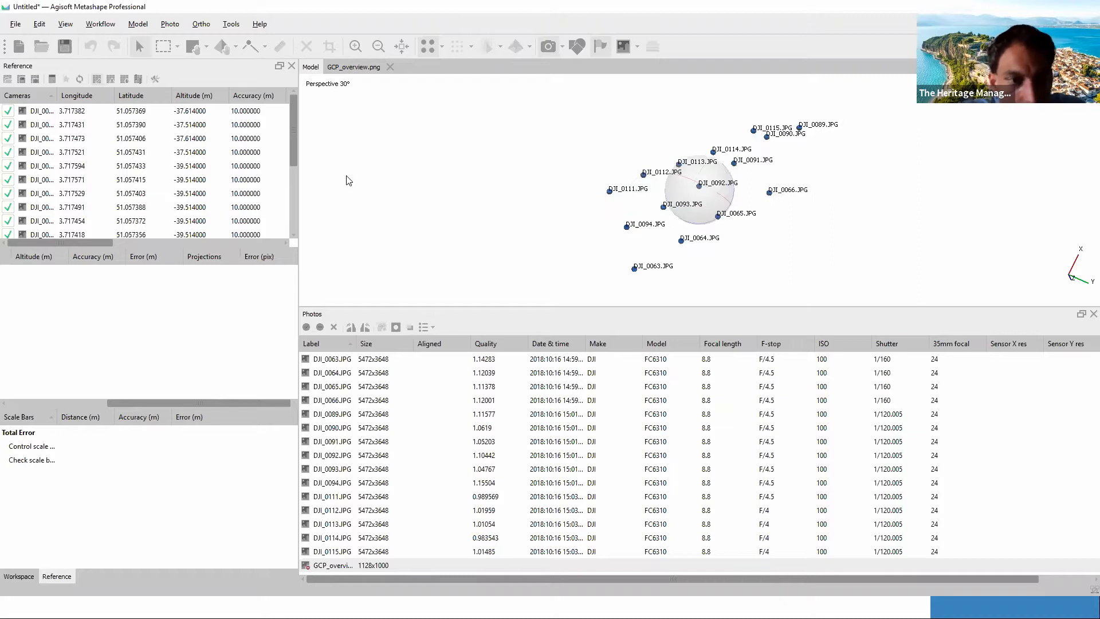
# Step: Deactivate the GPS reference coordinates of all cameras so they are not used for referencing the model
pyautogui.click(81, 137)
pyautogui.hotkey('ctrl', 'a')
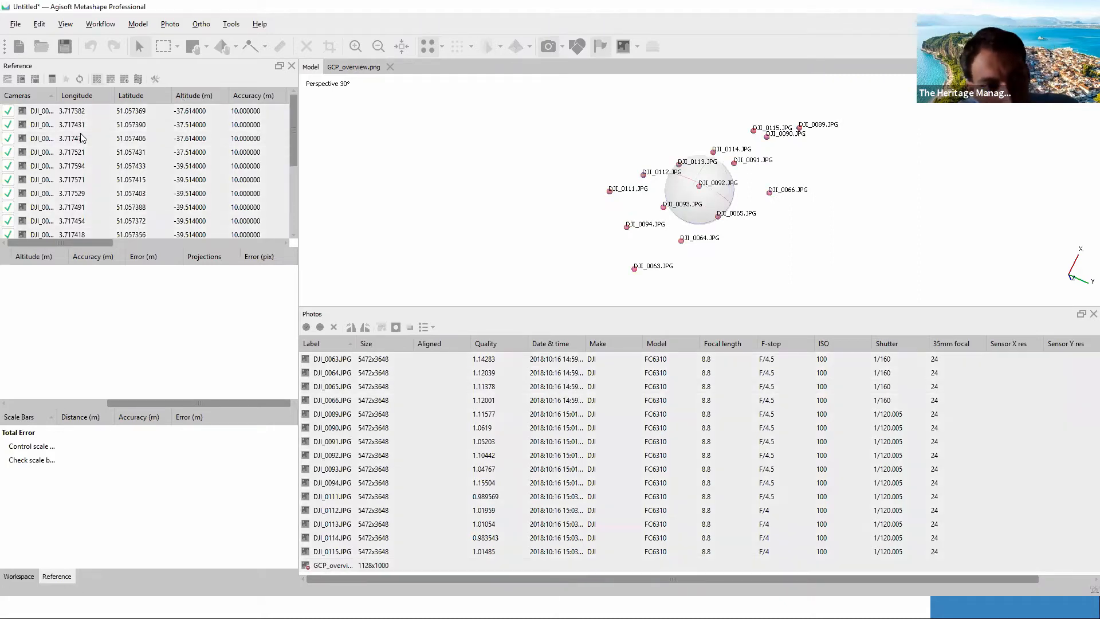
pyautogui.click(8, 111)
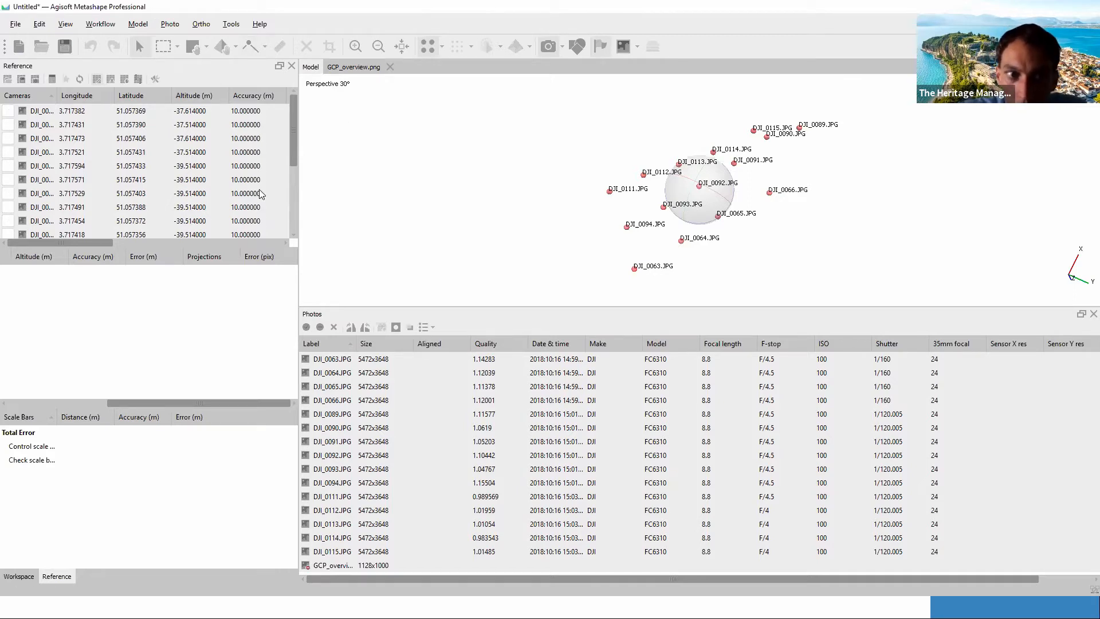
pyautogui.moveTo(666, 148); pyautogui.dragTo(716, 210)
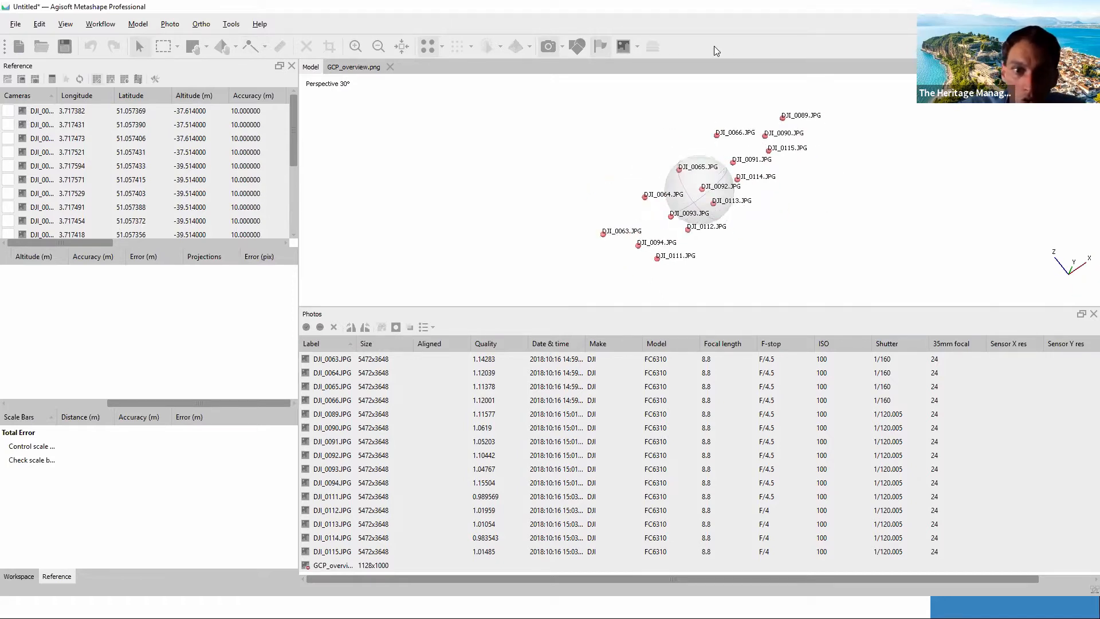
# Step: Search the reference coordinate systems for code 31370 and review the definition of Belge 1972 / Belgian Lambert 72
pyautogui.click(154, 79)
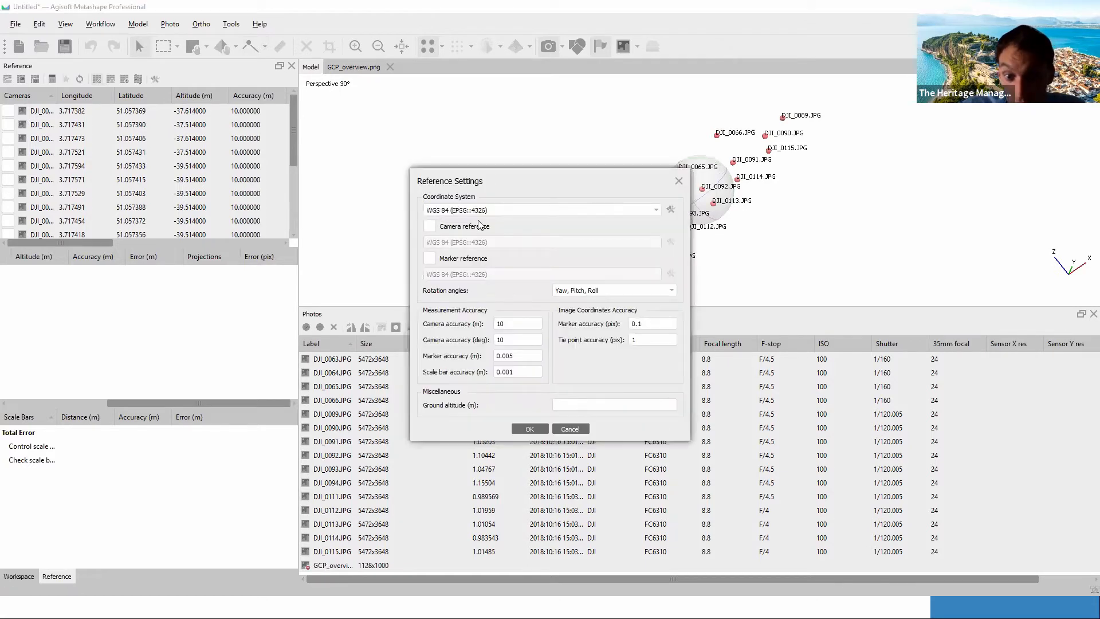
pyautogui.click(678, 181)
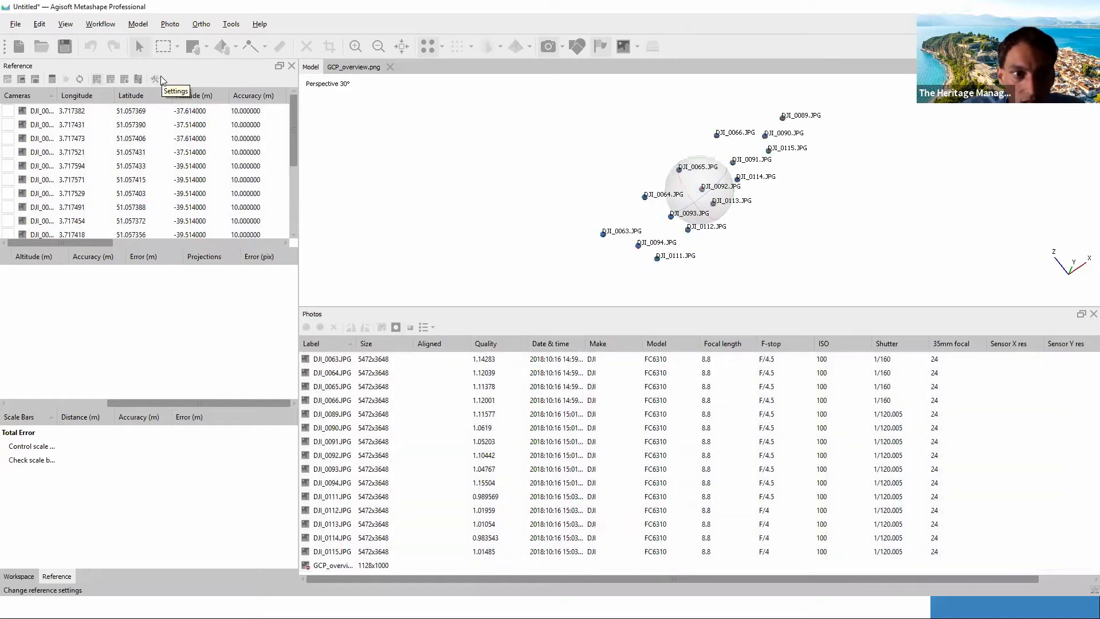
pyautogui.click(155, 80)
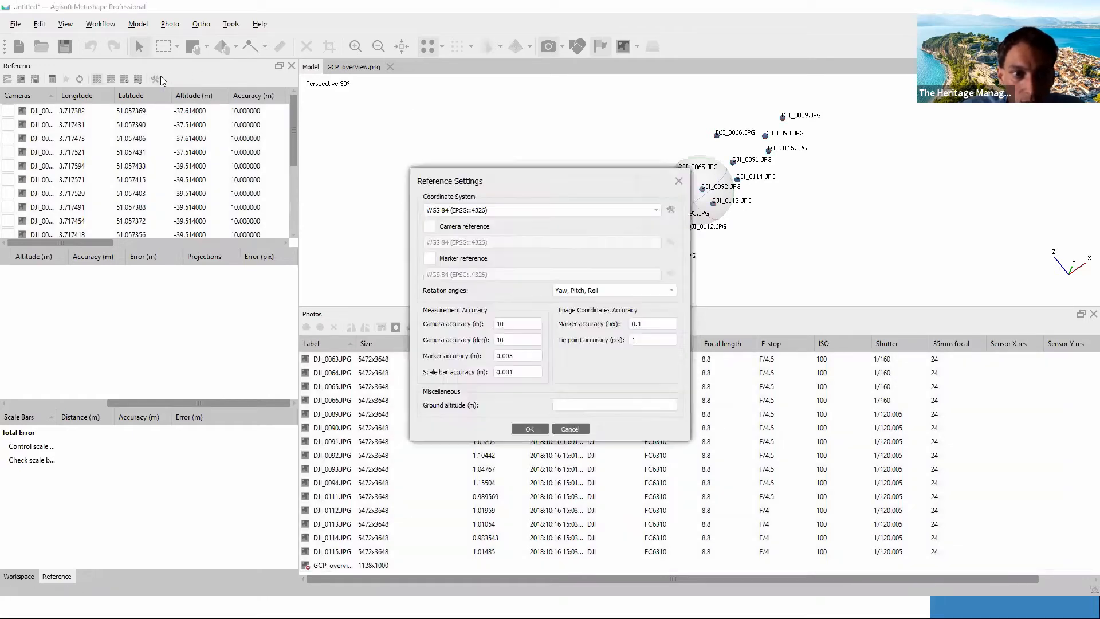
pyautogui.click(511, 211)
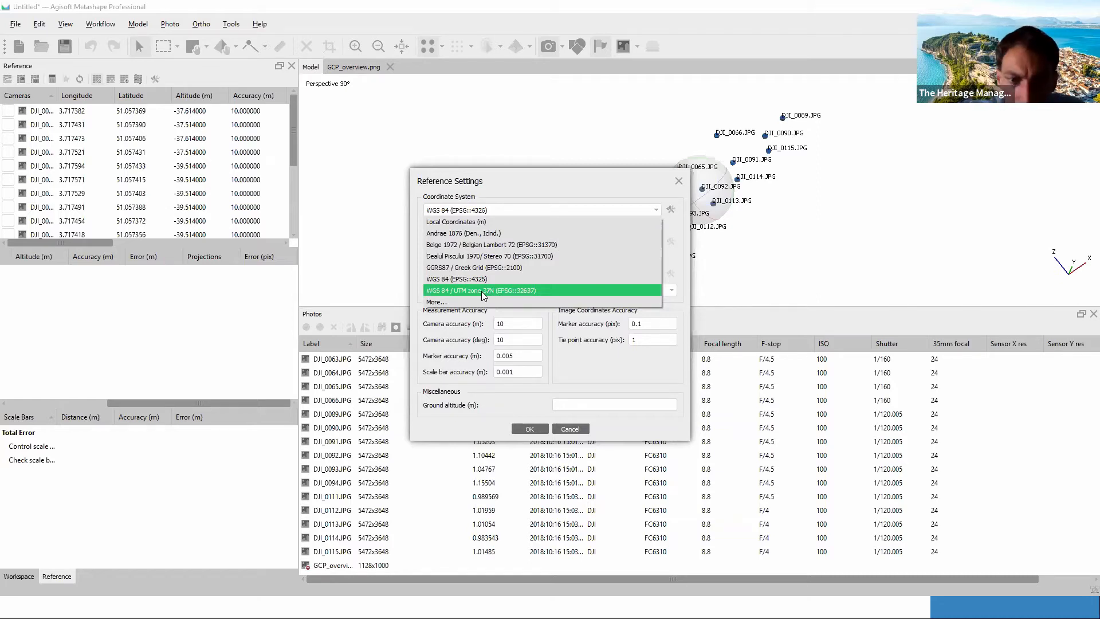
pyautogui.click(462, 300)
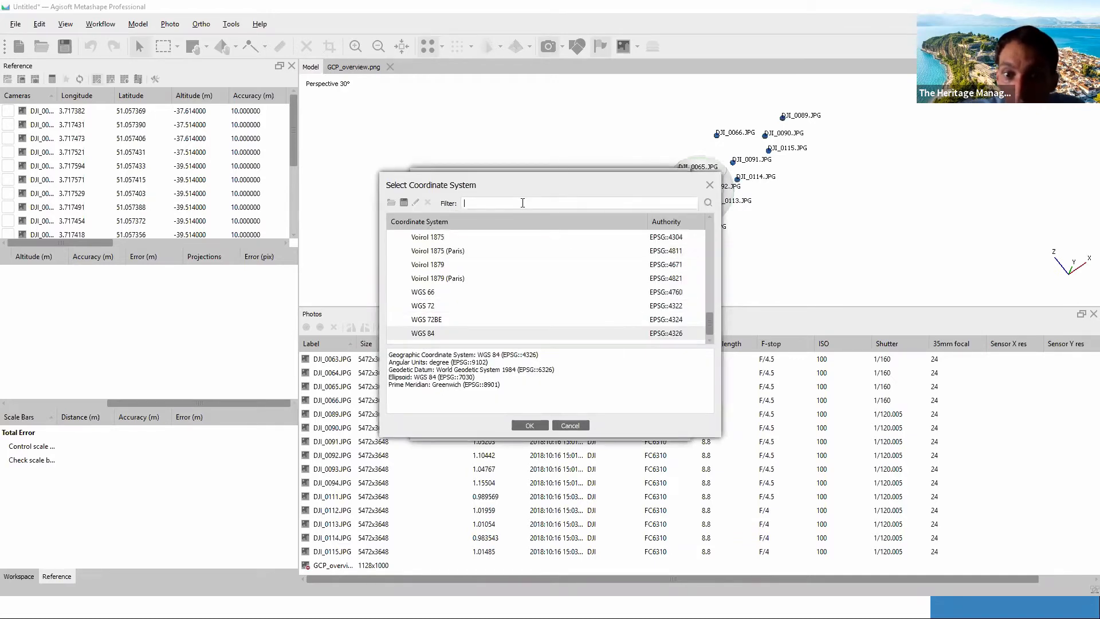
pyautogui.write('3')
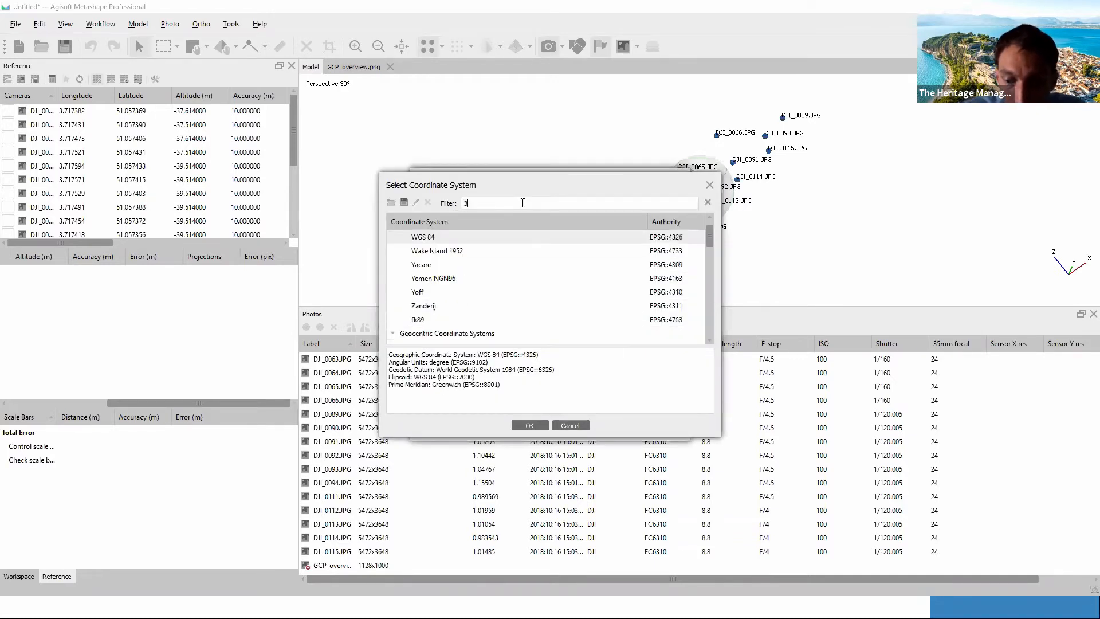
pyautogui.write('1370')
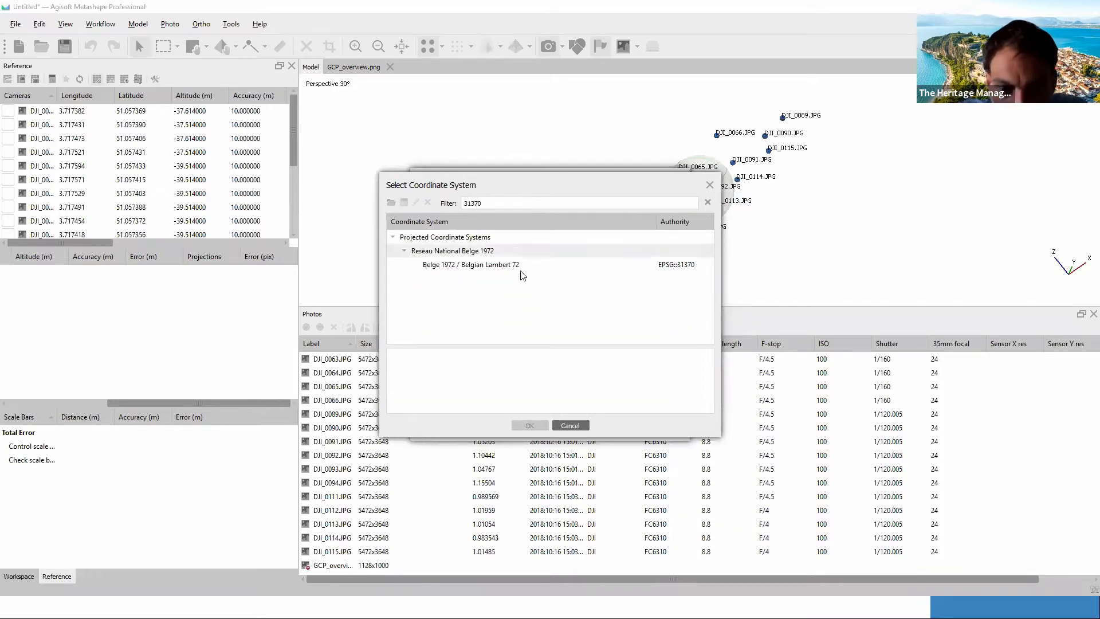
pyautogui.click(453, 266)
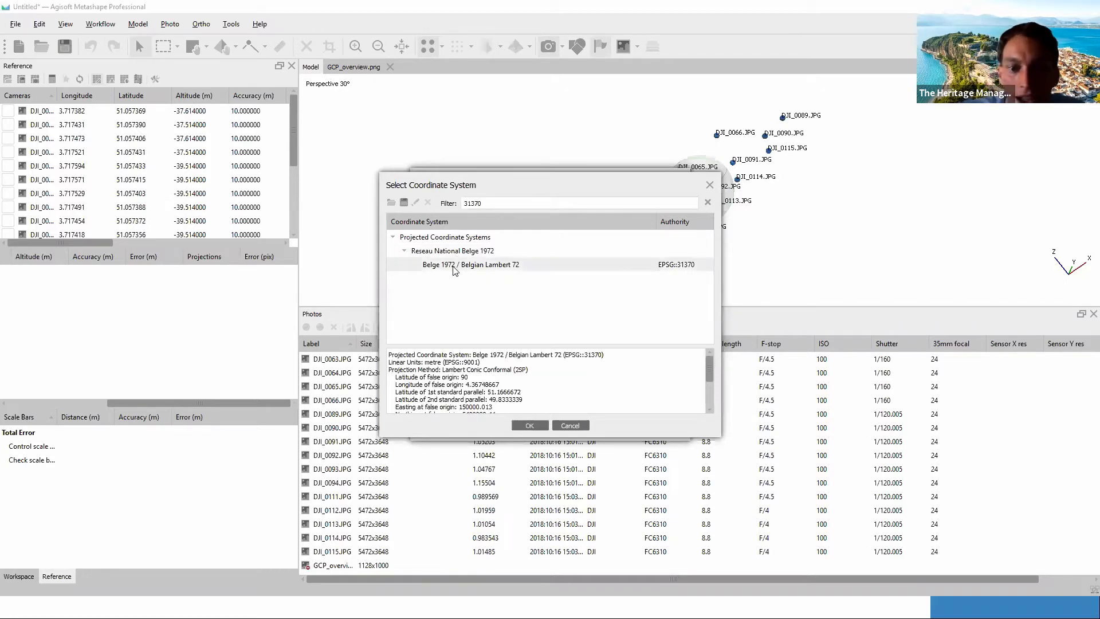
pyautogui.click(709, 184)
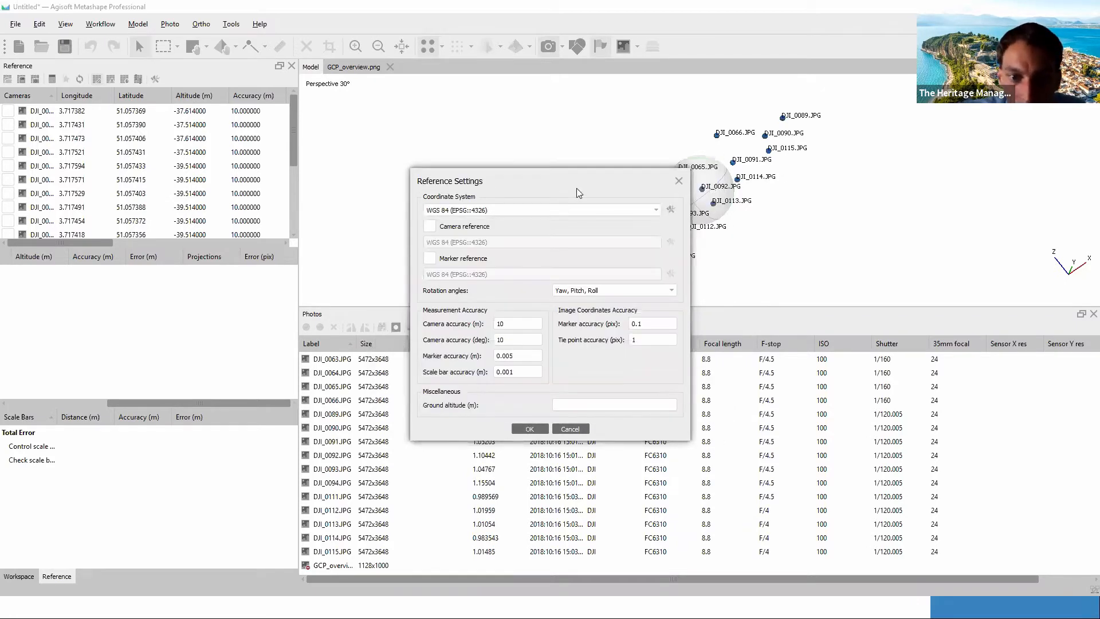
# Step: Set the reference coordinate system to Local Coordinates (m)
pyautogui.click(562, 210)
pyautogui.click(514, 222)
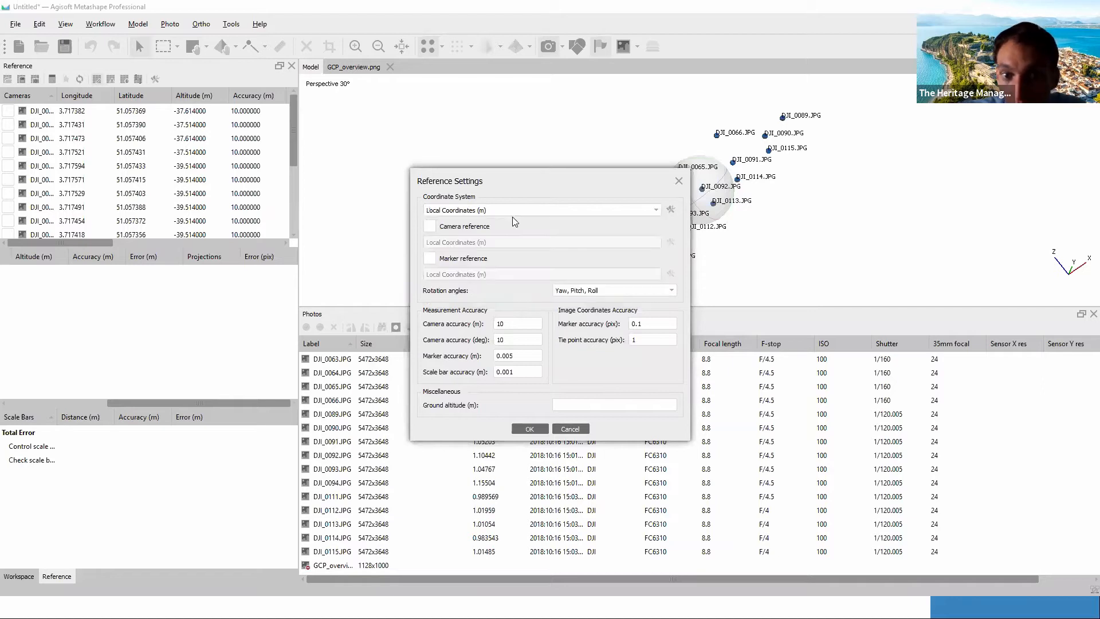
pyautogui.click(528, 429)
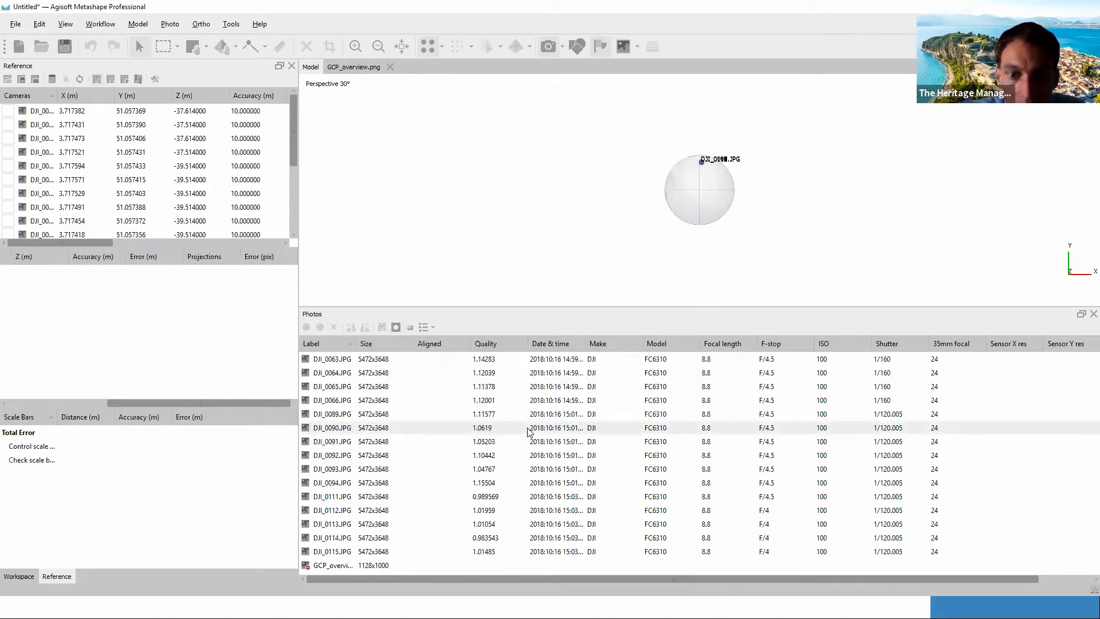
# Step: Align the photos with High accuracy and generic preselection, leaving reference preselection off
pyautogui.click(100, 24)
pyautogui.click(132, 82)
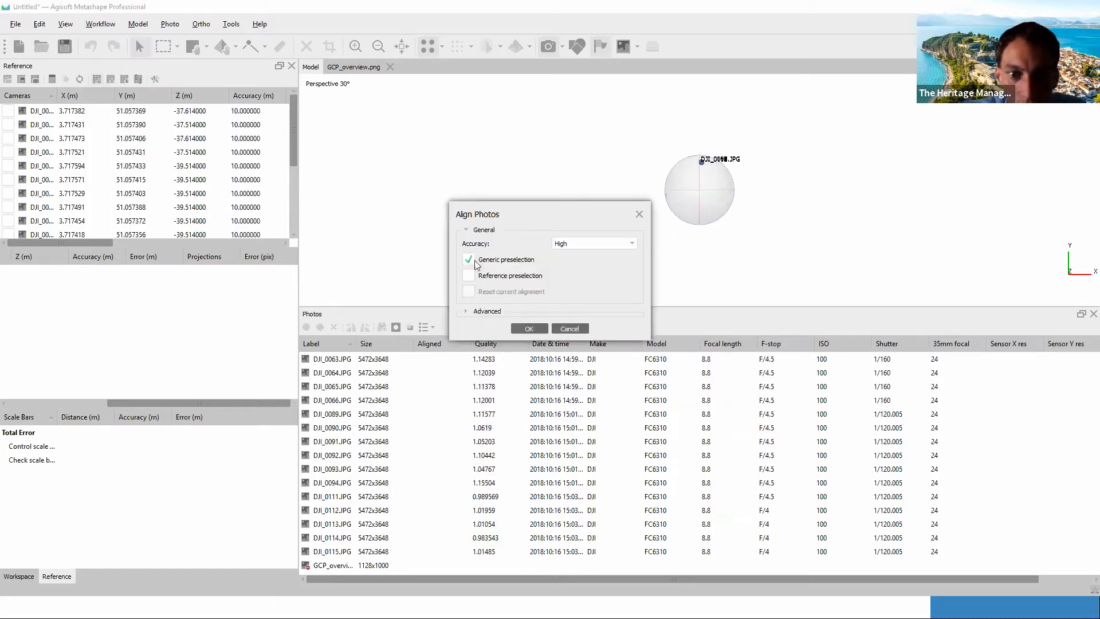
pyautogui.click(528, 329)
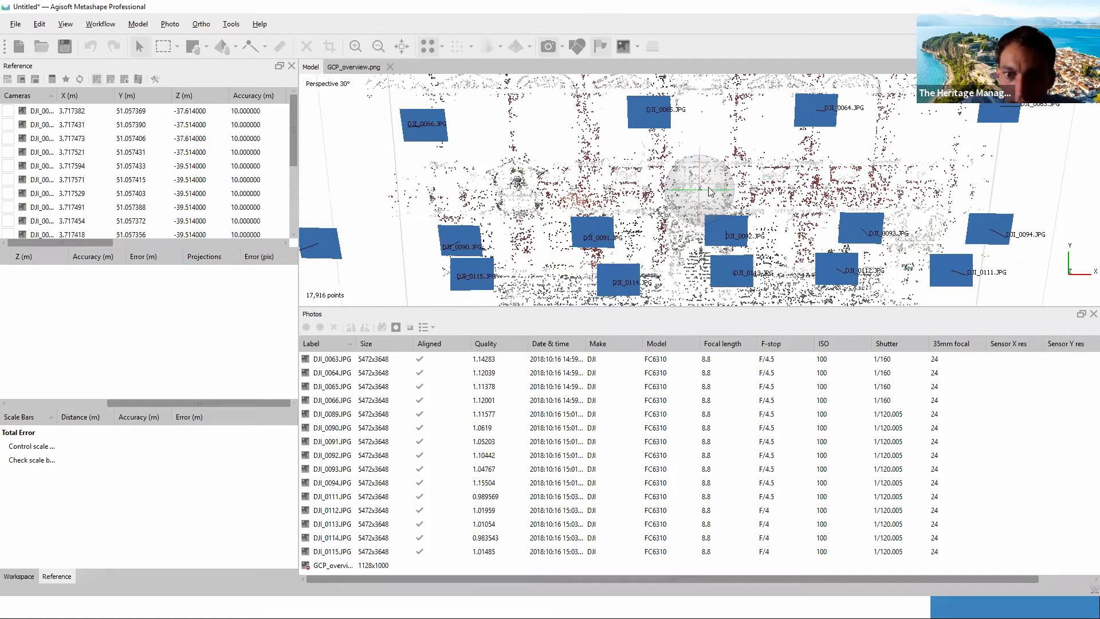
# Step: Enlarge the 3D model view and examine the sparse facade point cloud with the aligned camera positions
pyautogui.scroll(-5, 709, 191)
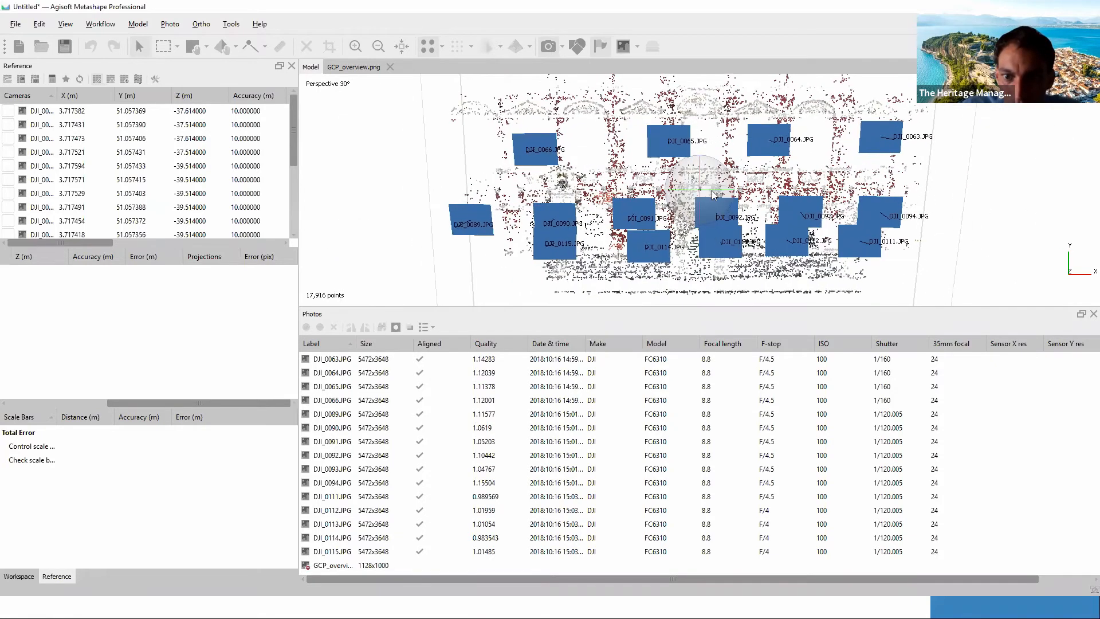
pyautogui.moveTo(711, 199); pyautogui.dragTo(693, 312)
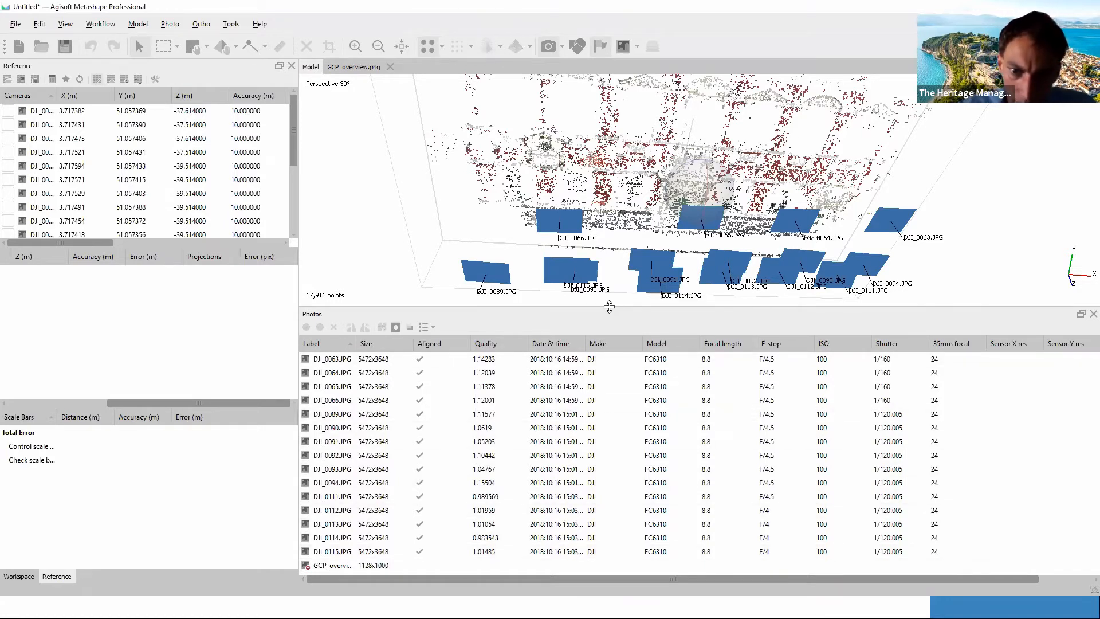
pyautogui.moveTo(610, 308); pyautogui.dragTo(598, 434)
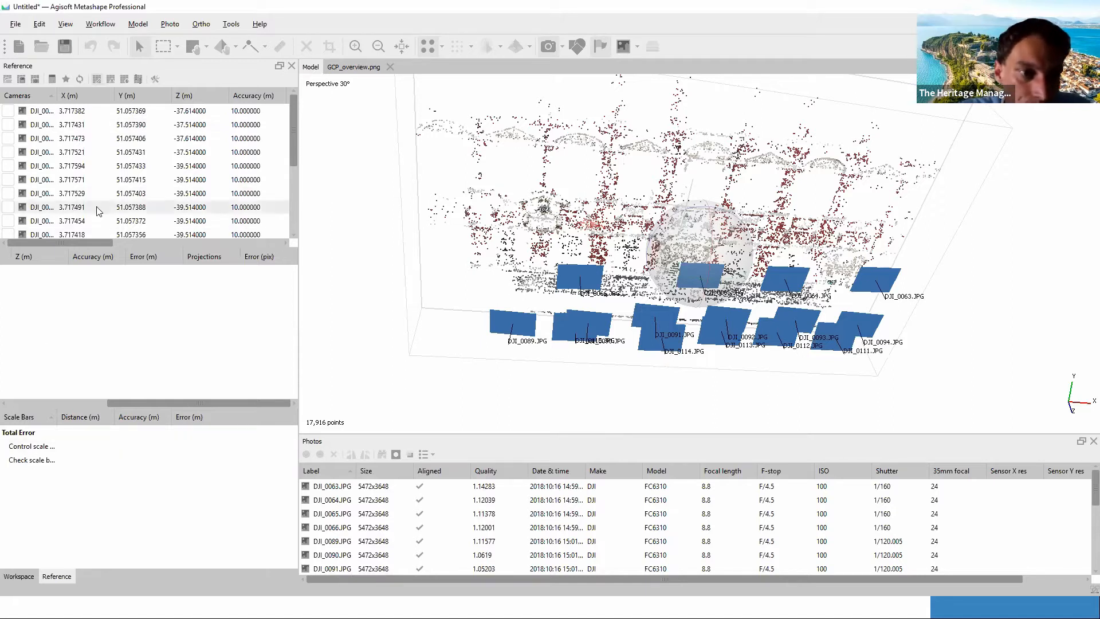
# Step: Load GCP.txt from the PG_05_DEMO_DATA folder as reference import, keeping Local Coordinates (m) as its coordinate system
pyautogui.click(7, 80)
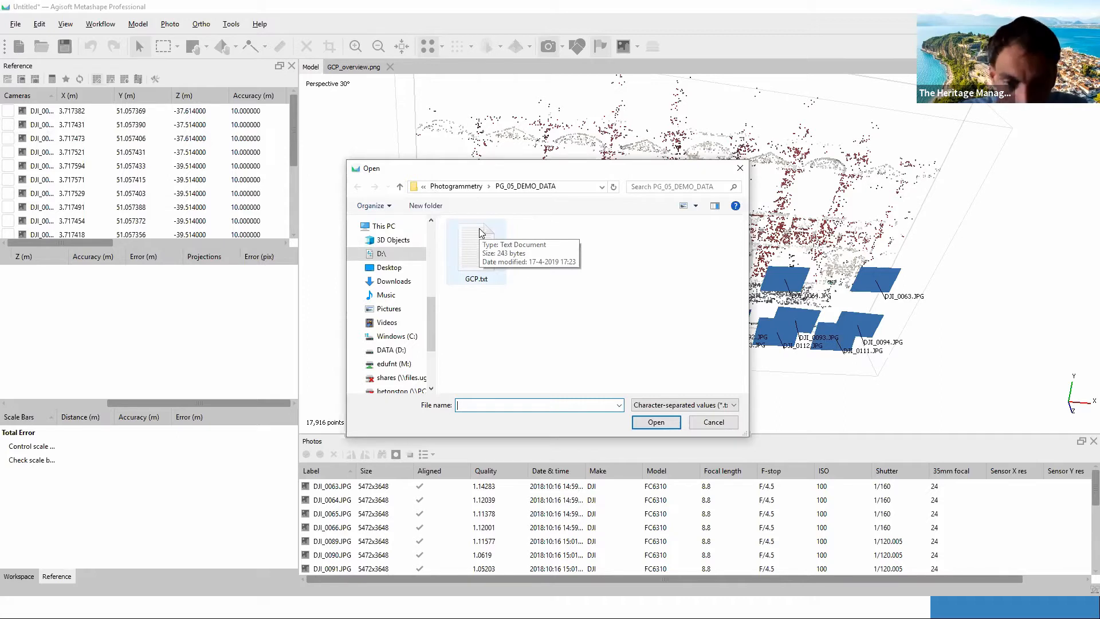
pyautogui.doubleClick(479, 228)
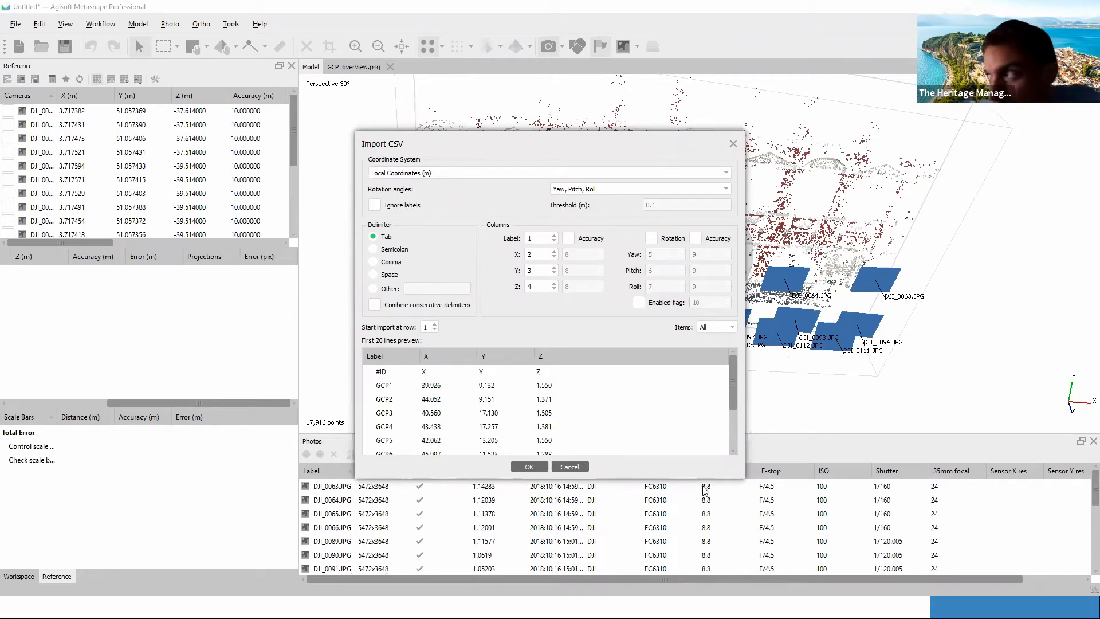
pyautogui.click(534, 173)
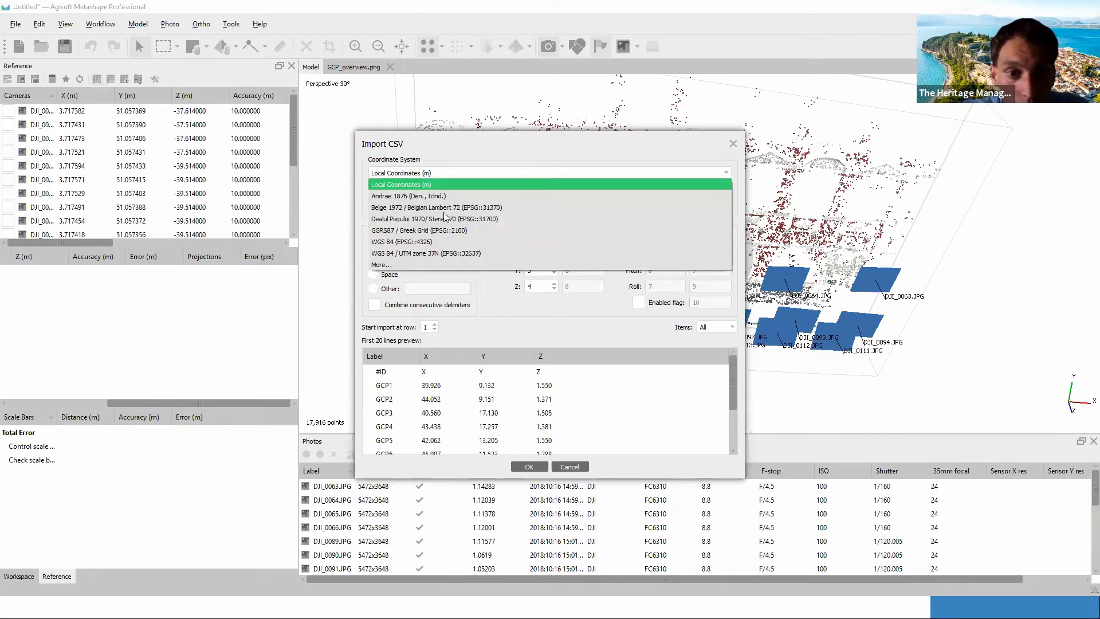
pyautogui.click(463, 143)
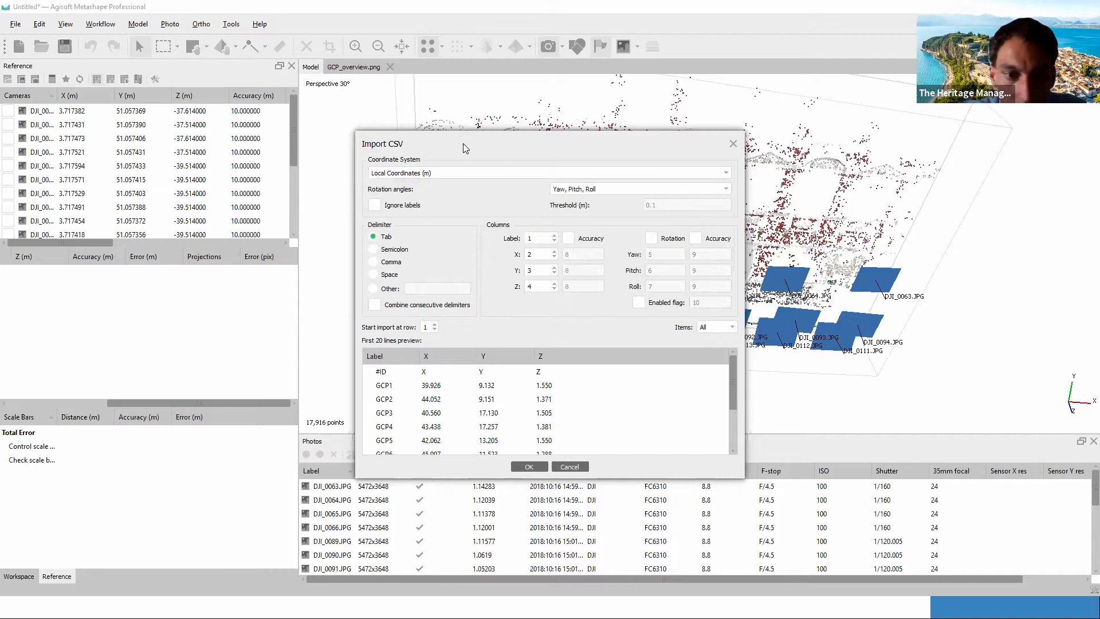
# Step: Try the Comma delimiter for the GCP import and widen the preview's Label column to check the split
pyautogui.click(374, 263)
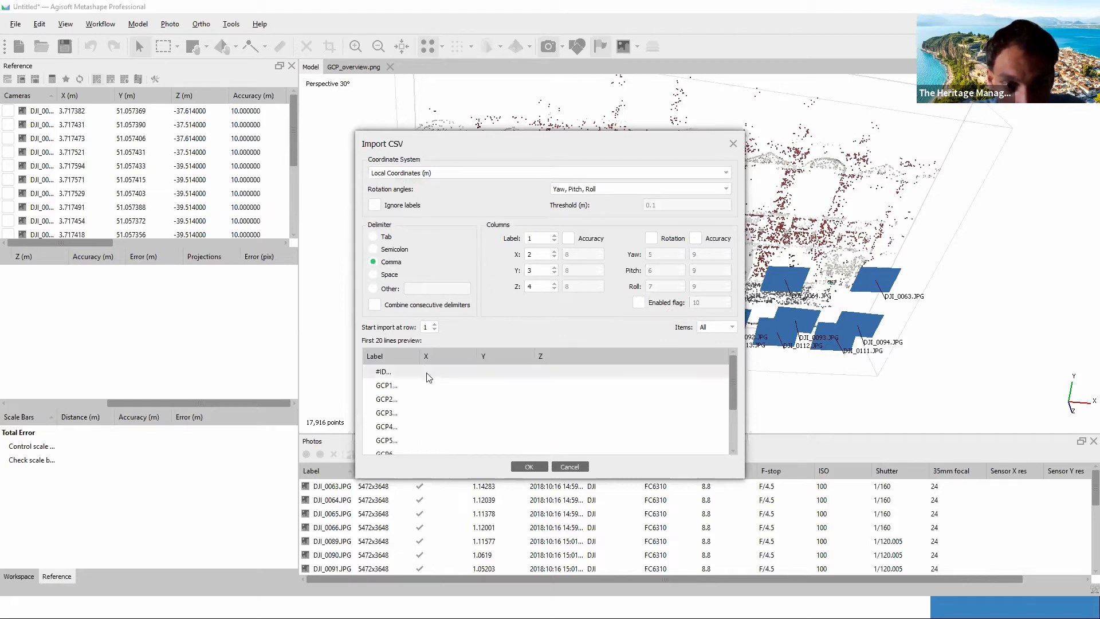
pyautogui.moveTo(420, 356); pyautogui.dragTo(566, 353)
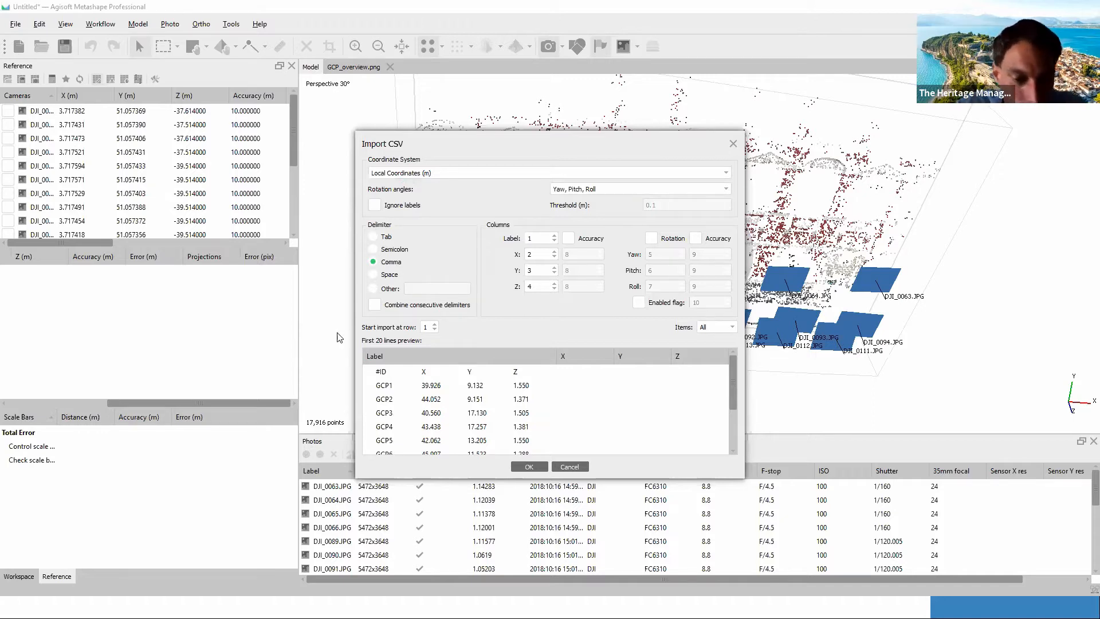
# Step: Switch to the PG_05_DEMO_DATA folder, open GCP.txt in Notepad to examine its column separators and decimal marks, and return to Metashape
pyautogui.hotkey('alt', 'Tab')
pyautogui.hotkey('alt', 'Tab')
pyautogui.hotkey('alt', 'Tab')
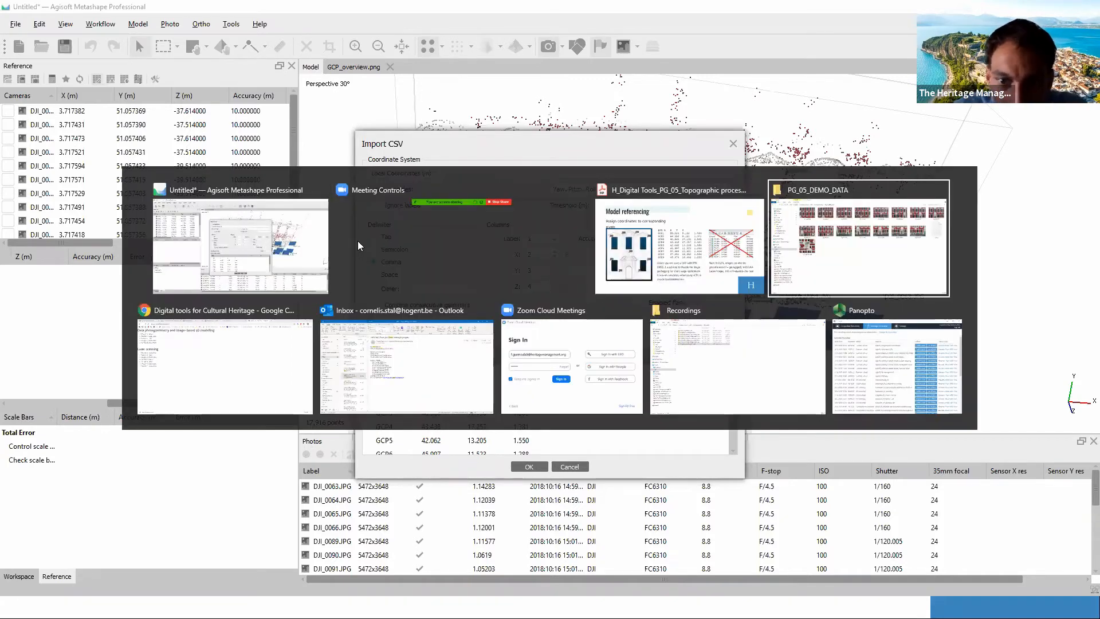
pyautogui.doubleClick(1059, 195)
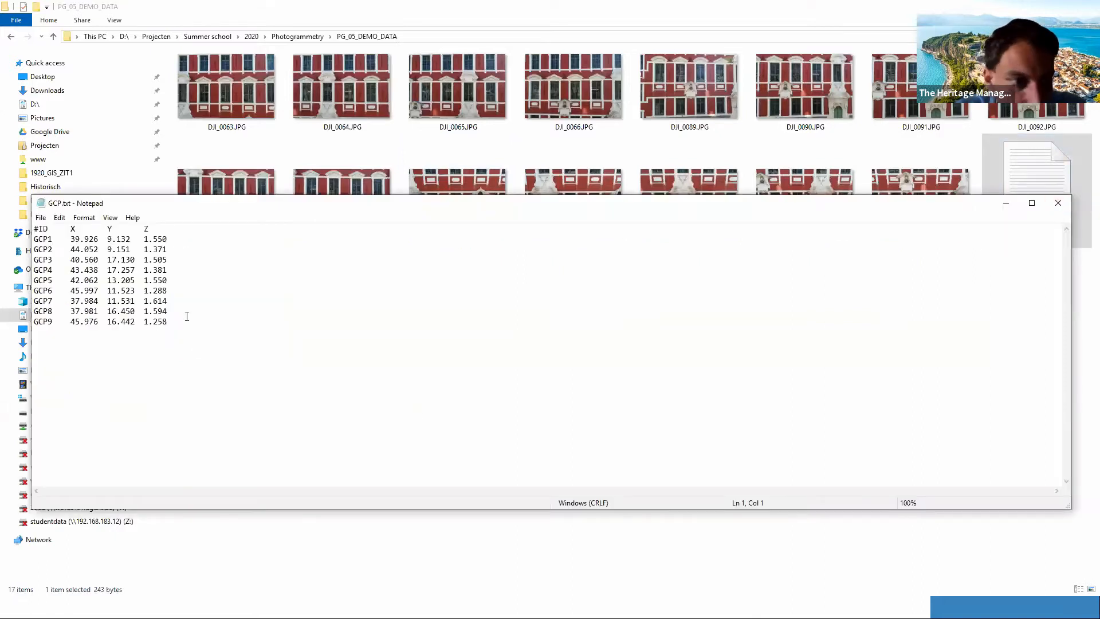
pyautogui.doubleClick(62, 290)
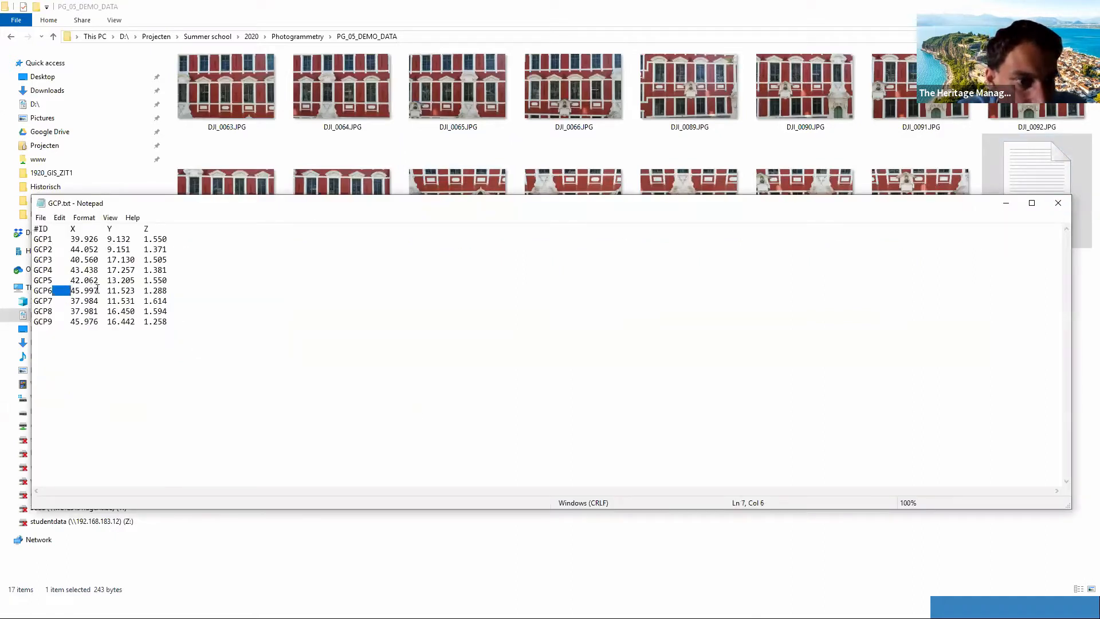
pyautogui.click(102, 290)
pyautogui.click(102, 271)
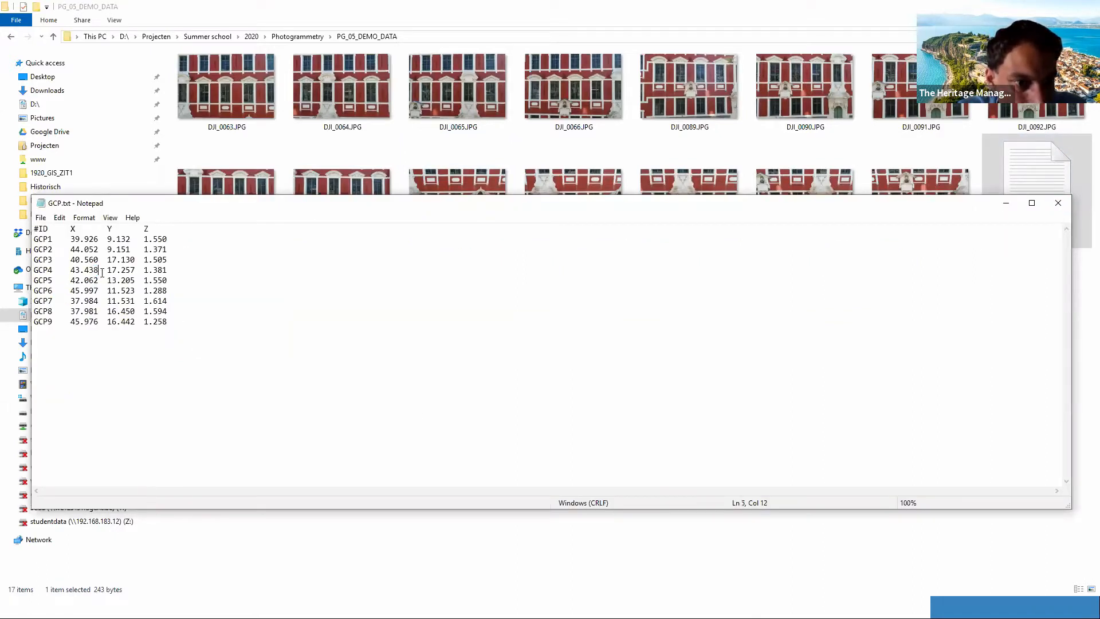
pyautogui.click(52, 239)
pyautogui.click(67, 238)
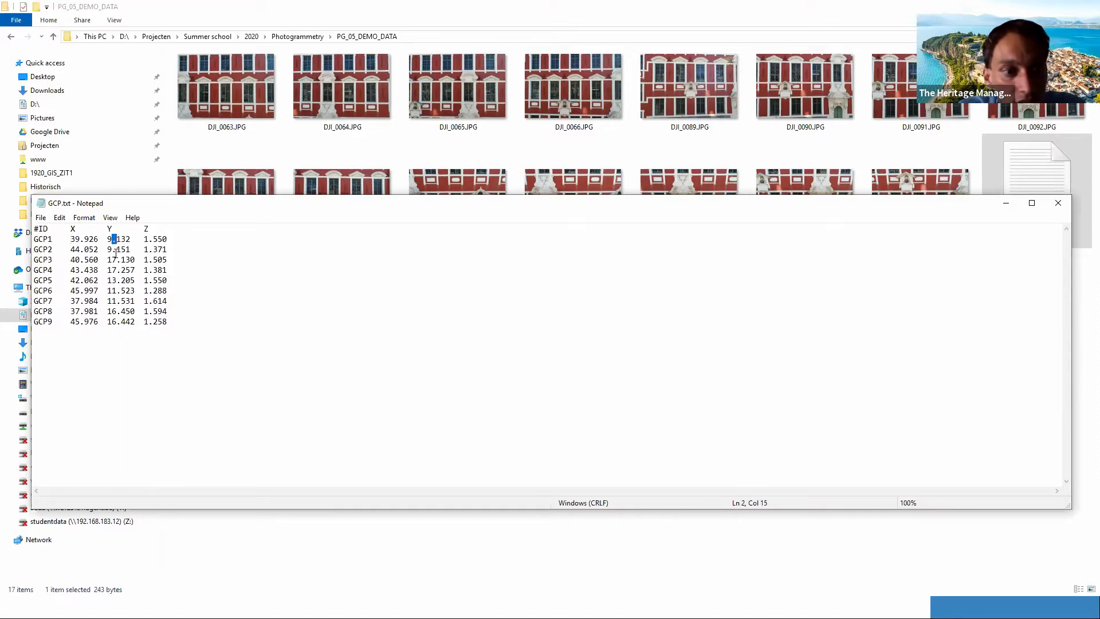
pyautogui.moveTo(112, 250); pyautogui.dragTo(121, 260)
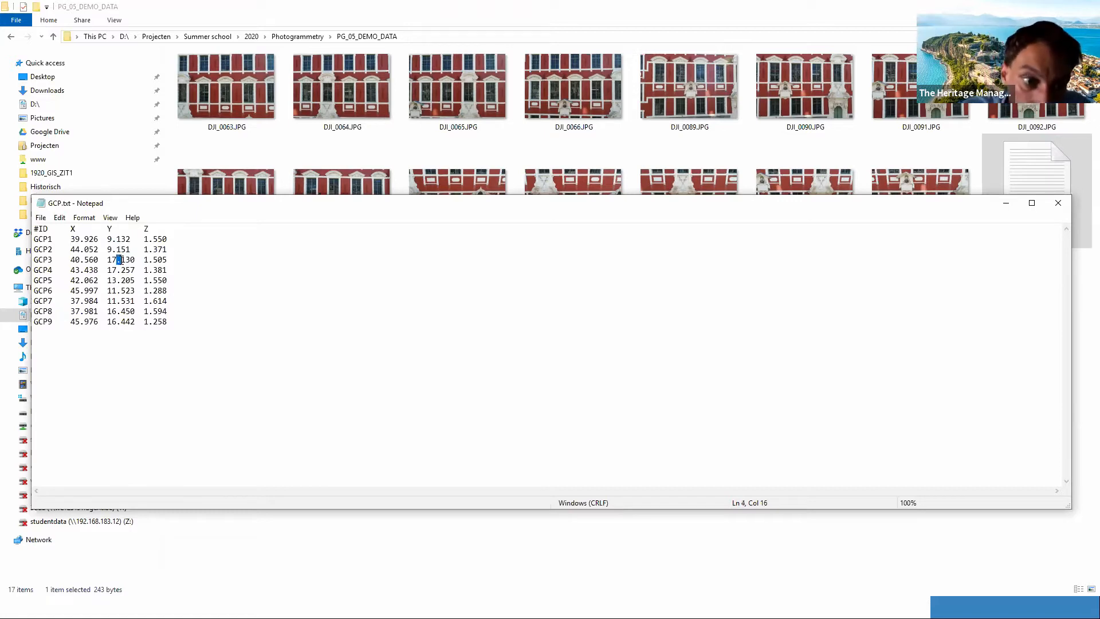
pyautogui.hotkey('alt', 'Tab')
pyautogui.hotkey('alt', 'Tab')
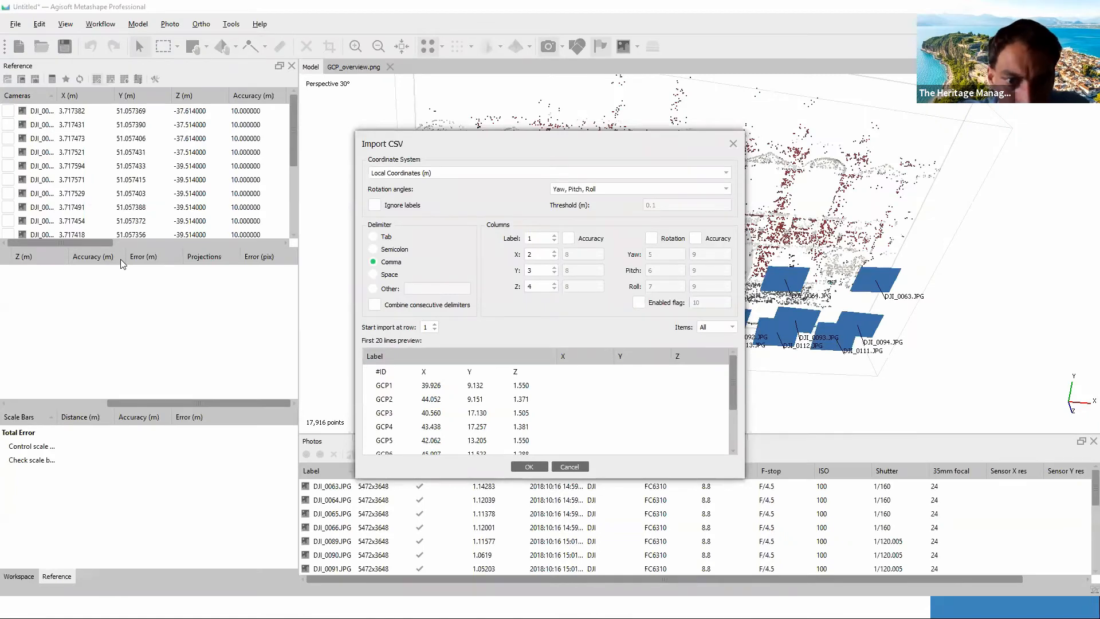
# Step: Set the GCP import delimiter to Tab and assign column 3 to X and column 2 to Y
pyautogui.click(373, 237)
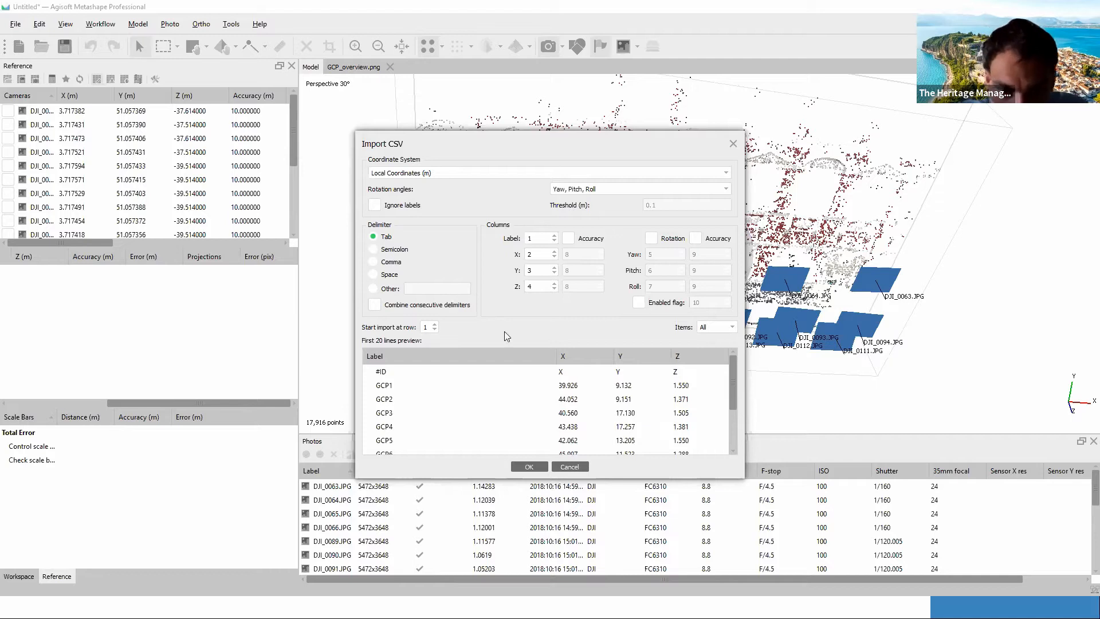
pyautogui.moveTo(555, 355); pyautogui.dragTo(451, 351)
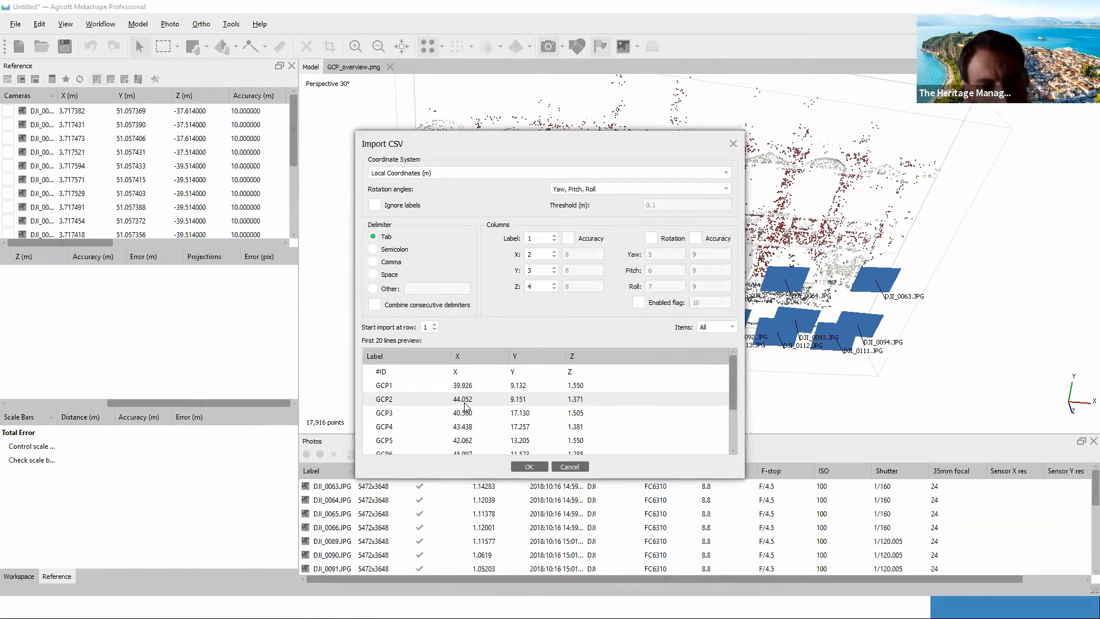
pyautogui.click(554, 251)
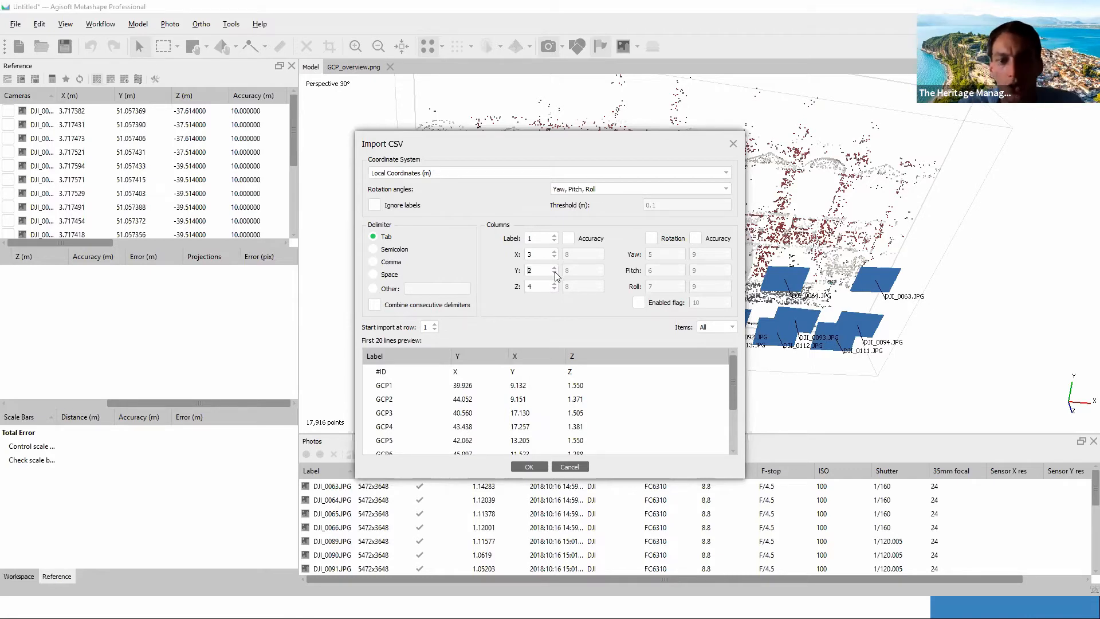
# Step: Assign column 2 to X and column 3 to Y, and run the GCP import
pyautogui.click(554, 267)
pyautogui.click(555, 256)
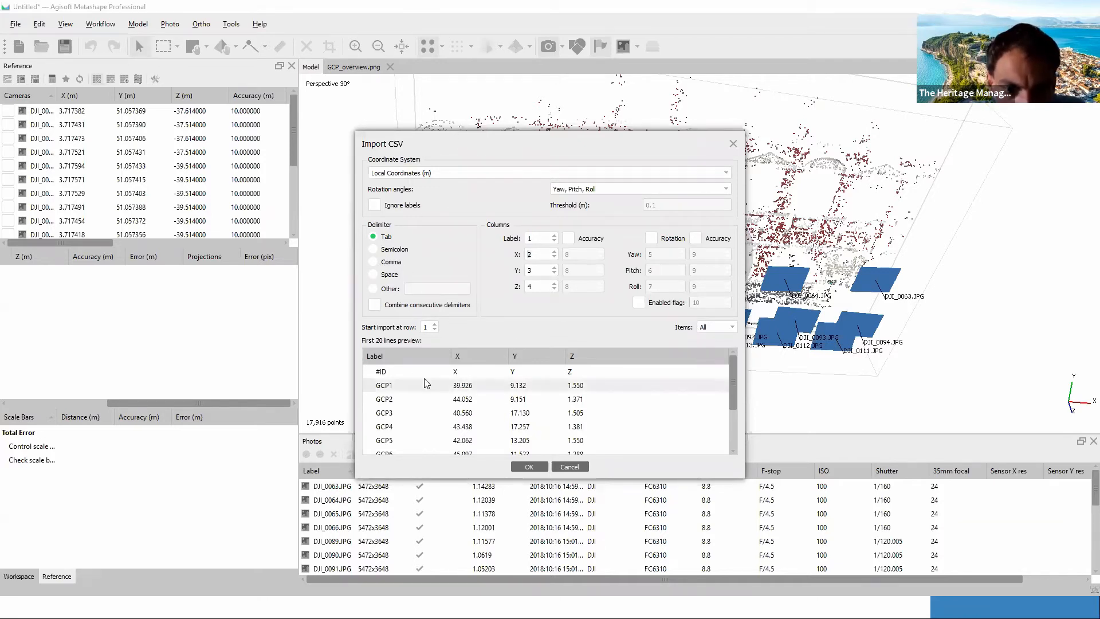
pyautogui.click(516, 467)
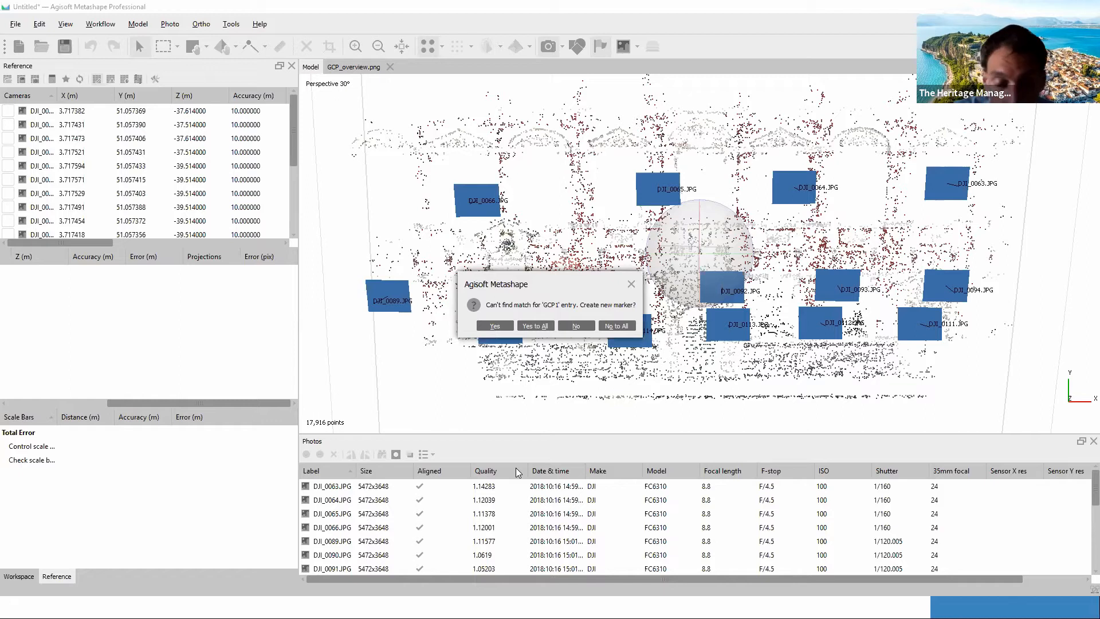
# Step: Create new markers for all imported GCP entries and widen the Reference pane to show the full marker table
pyautogui.click(495, 326)
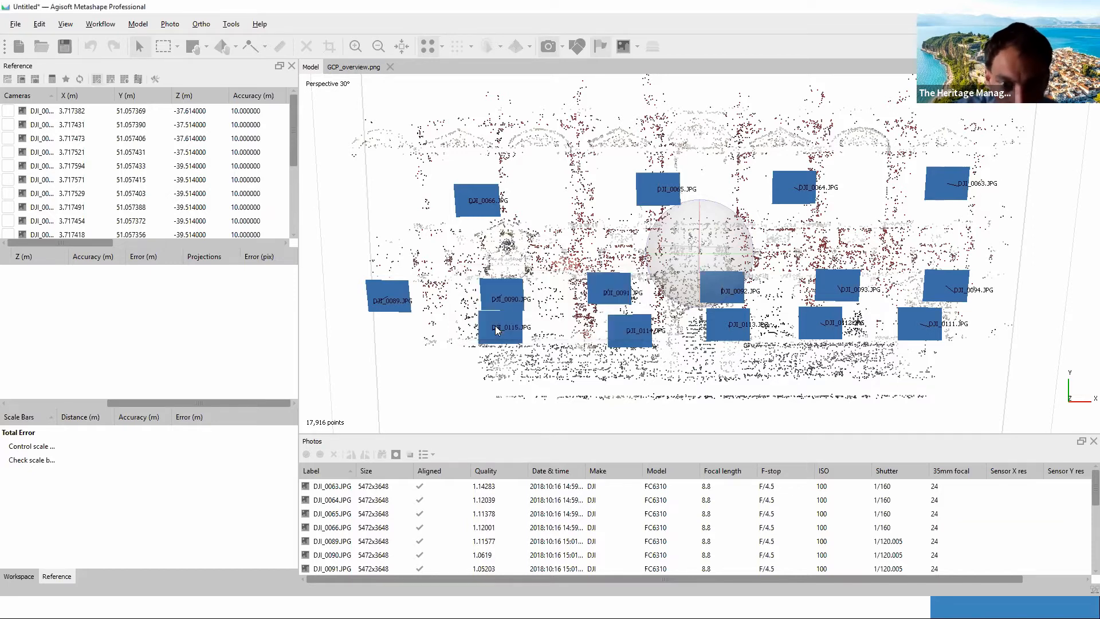
pyautogui.click(495, 326)
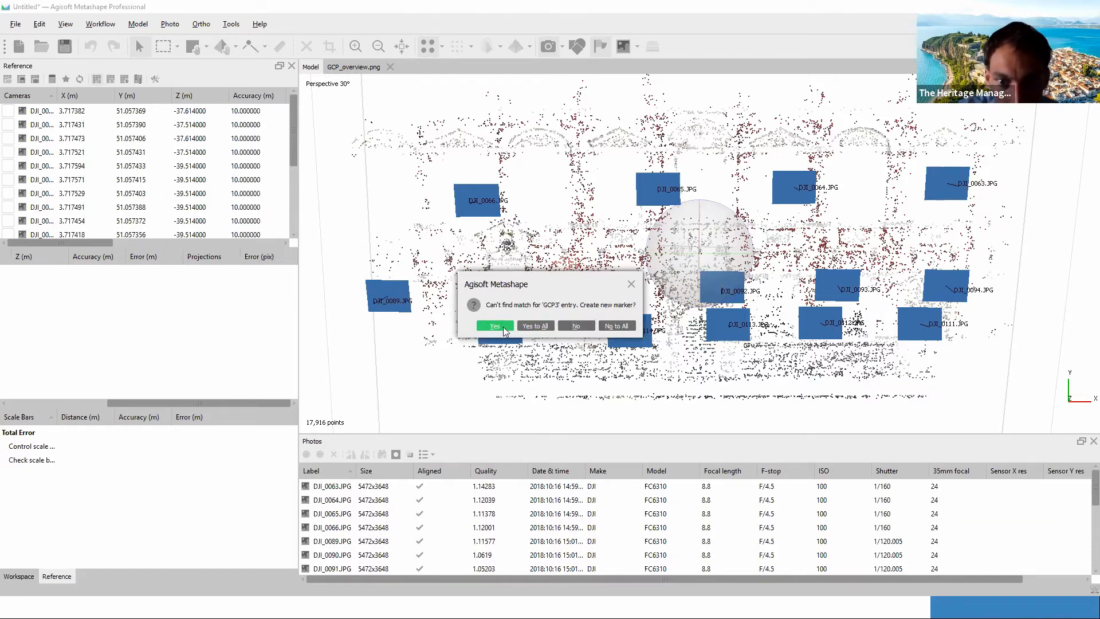
pyautogui.click(534, 326)
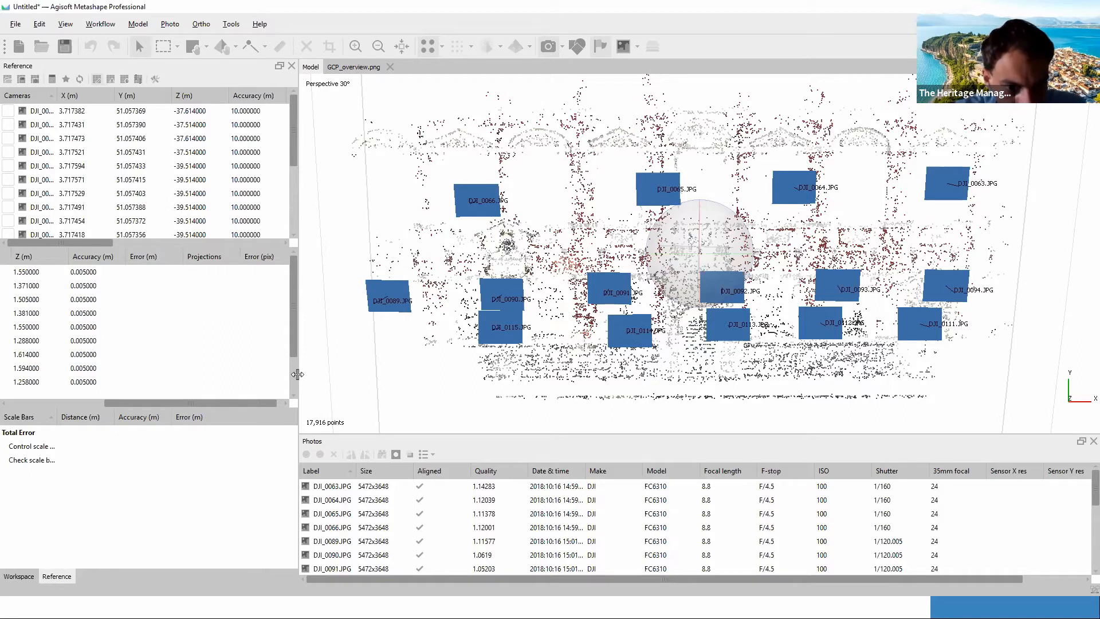
pyautogui.moveTo(299, 378); pyautogui.dragTo(411, 404)
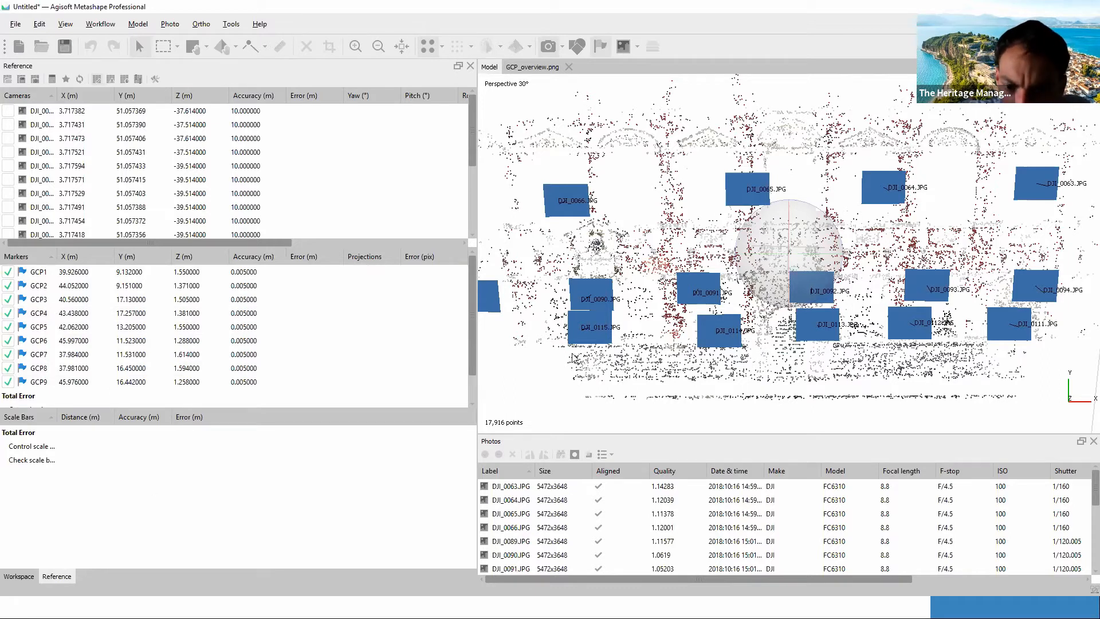
# Step: Open GCP_overview.png and examine the exact location of GCP3 on the facade's iron ornament
pyautogui.scroll(-4, 561, 504)
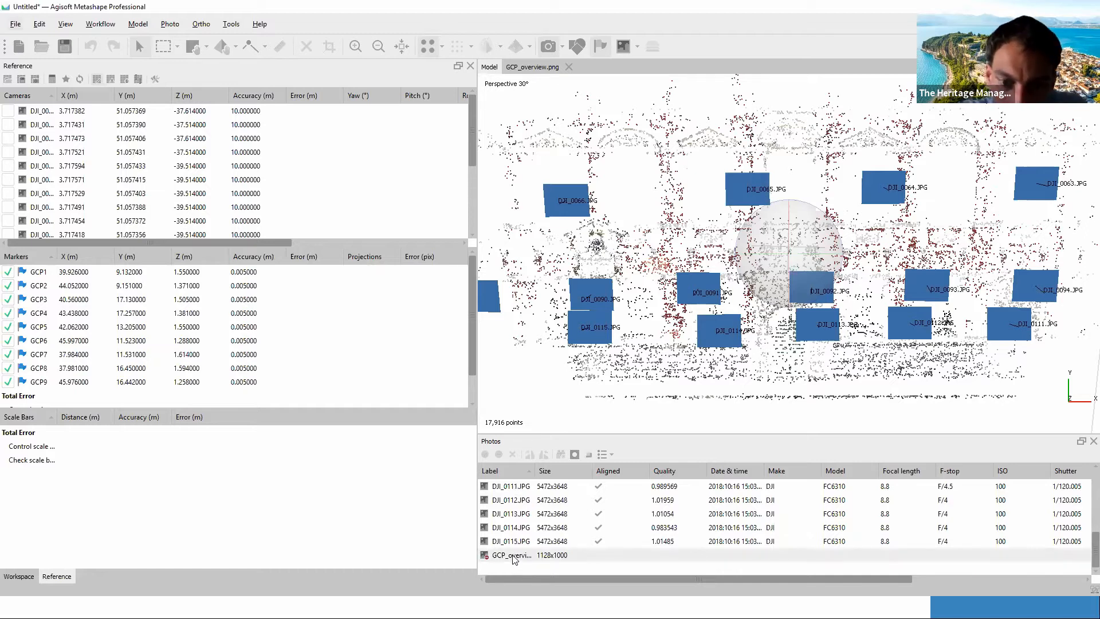
pyautogui.doubleClick(511, 555)
pyautogui.scroll(-5, 716, 255)
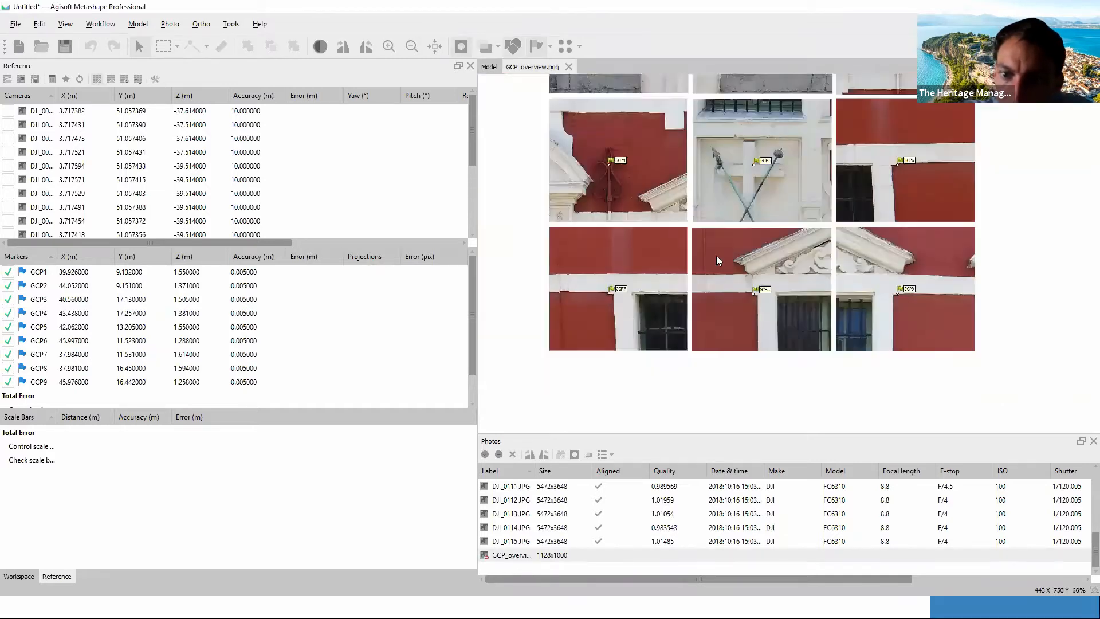
pyautogui.moveTo(753, 147); pyautogui.dragTo(722, 204)
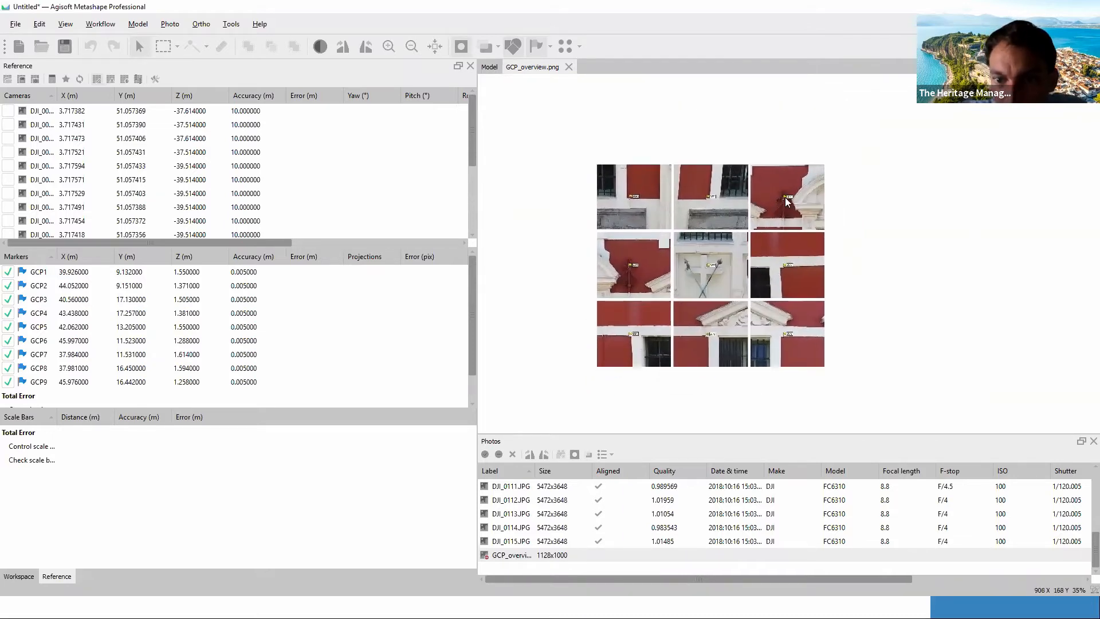
pyautogui.scroll(9, 788, 197)
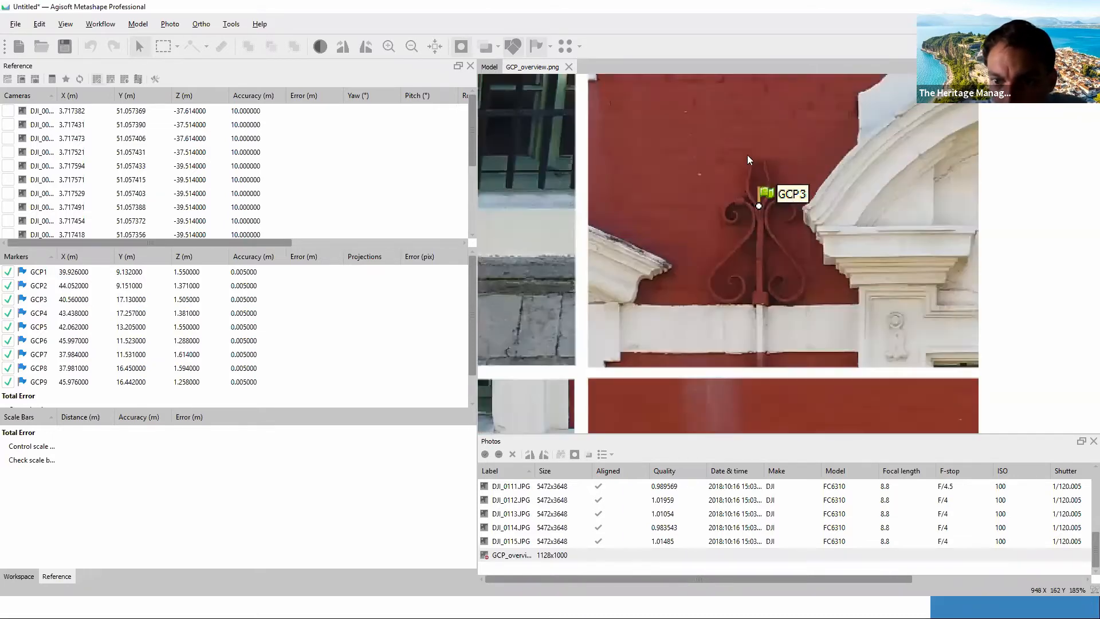
pyautogui.scroll(-3, 747, 161)
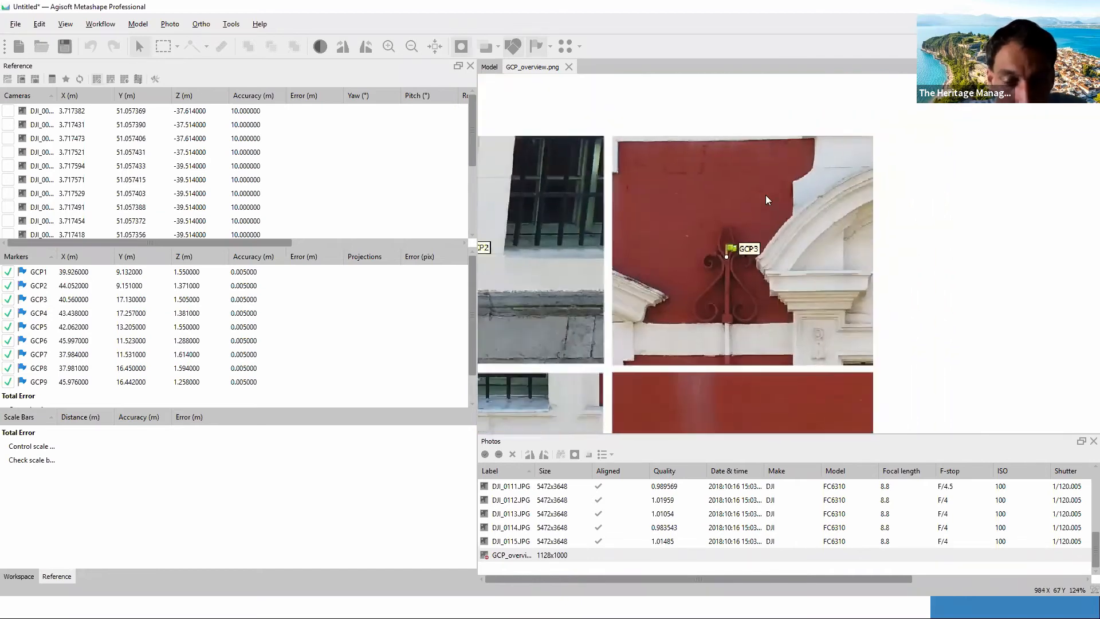
pyautogui.scroll(2, 718, 265)
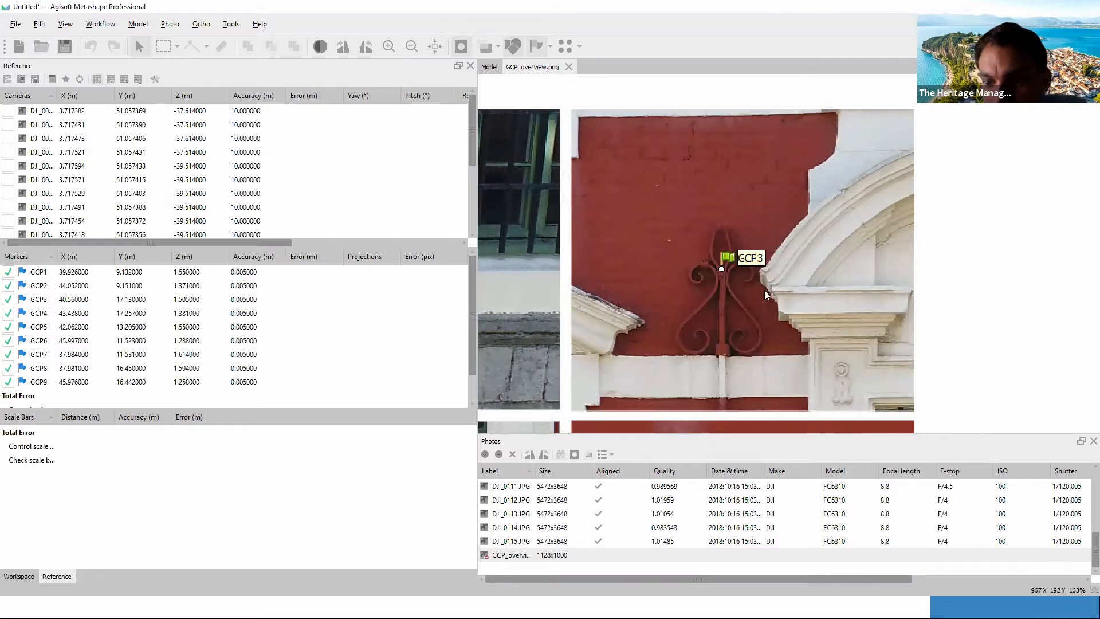
pyautogui.scroll(-3, 755, 301)
pyautogui.scroll(-2, 754, 309)
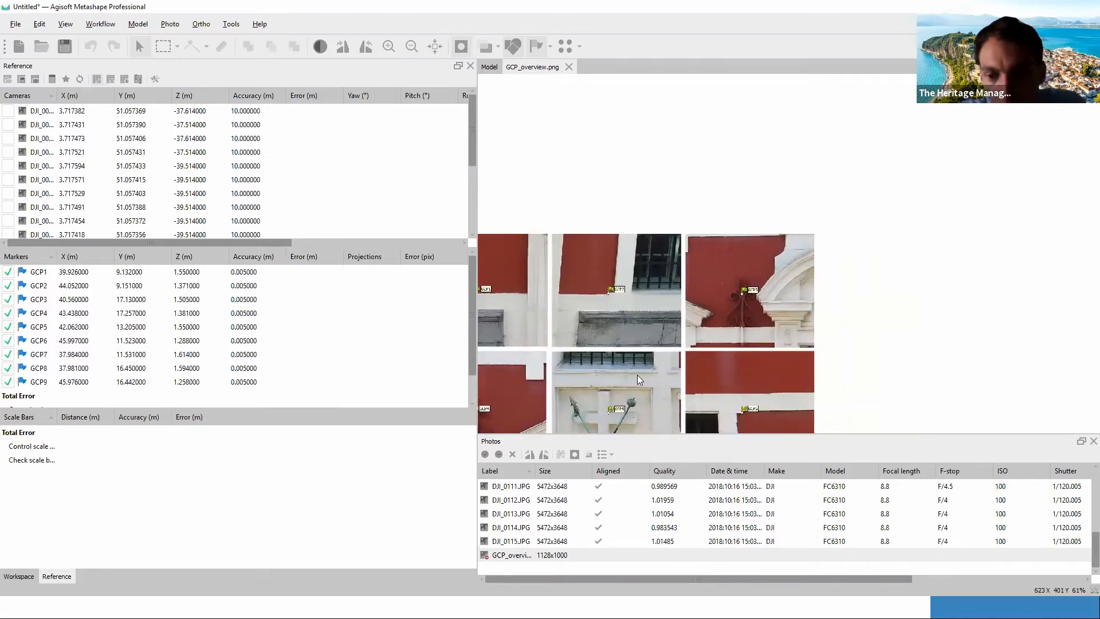
# Step: Switch to the Model referencing slide to check GCP3's position on the facade, and return to Metashape
pyautogui.hotkey('alt', 'Tab')
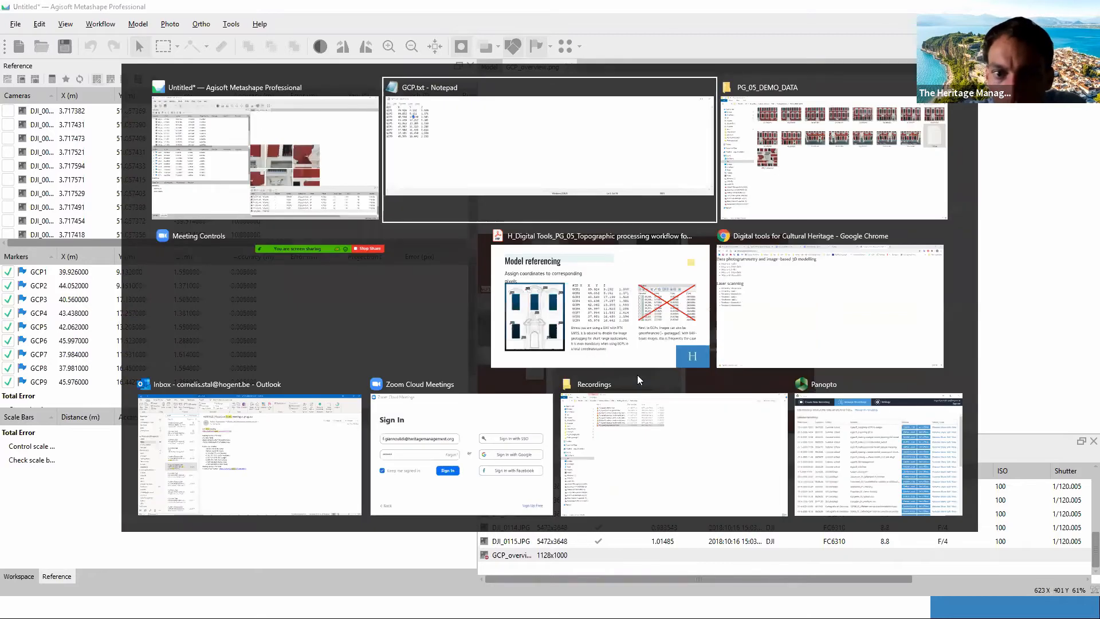
pyautogui.hotkey('alt', 'Tab')
pyautogui.hotkey('alt', 'Tab')
pyautogui.hotkey('alt', 'Tab')
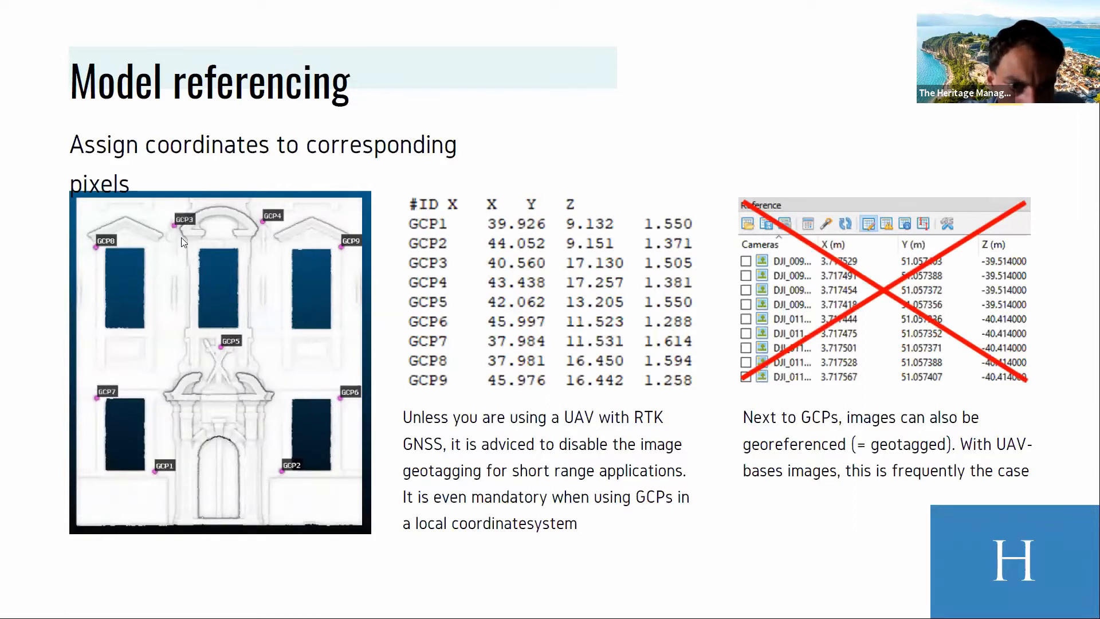
pyautogui.hotkey('alt', 'Tab')
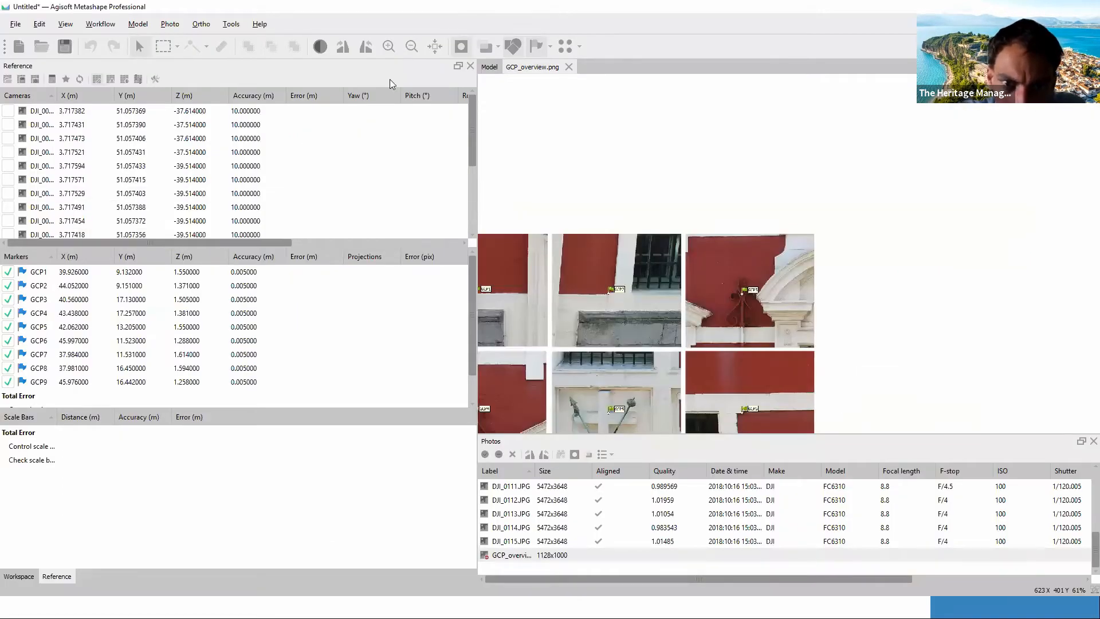
# Step: Inspect photos DJI_0113.JPG, DJI_0064.JPG and DJI_0063.JPG to find one that shows the GCP3 ornament
pyautogui.click(490, 67)
pyautogui.doubleClick(525, 512)
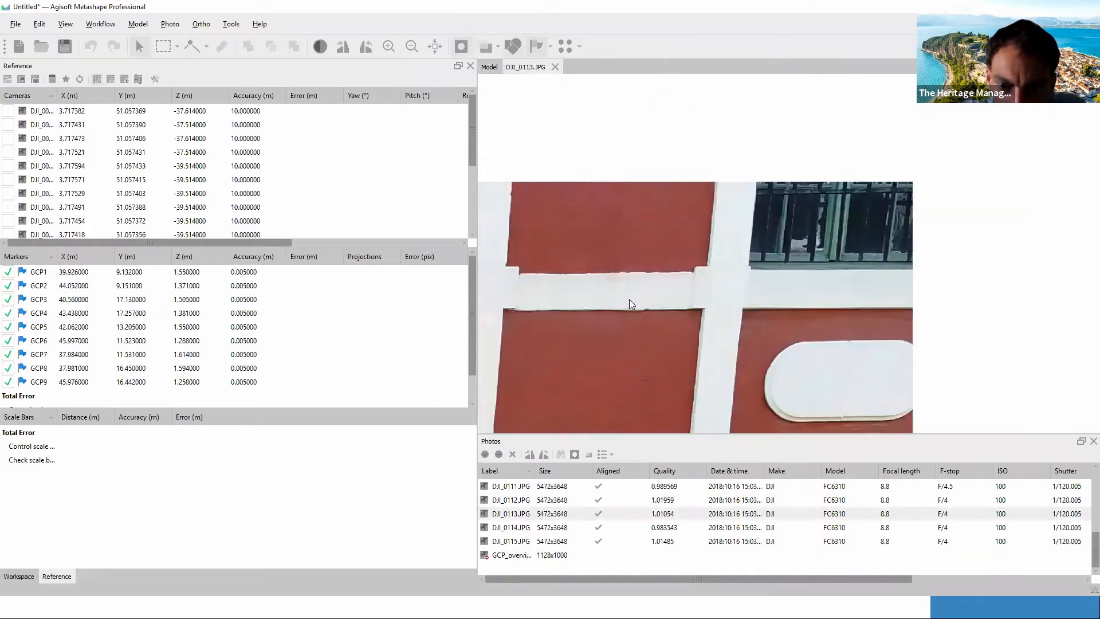
pyautogui.scroll(-5, 645, 277)
pyautogui.scroll(5, 543, 554)
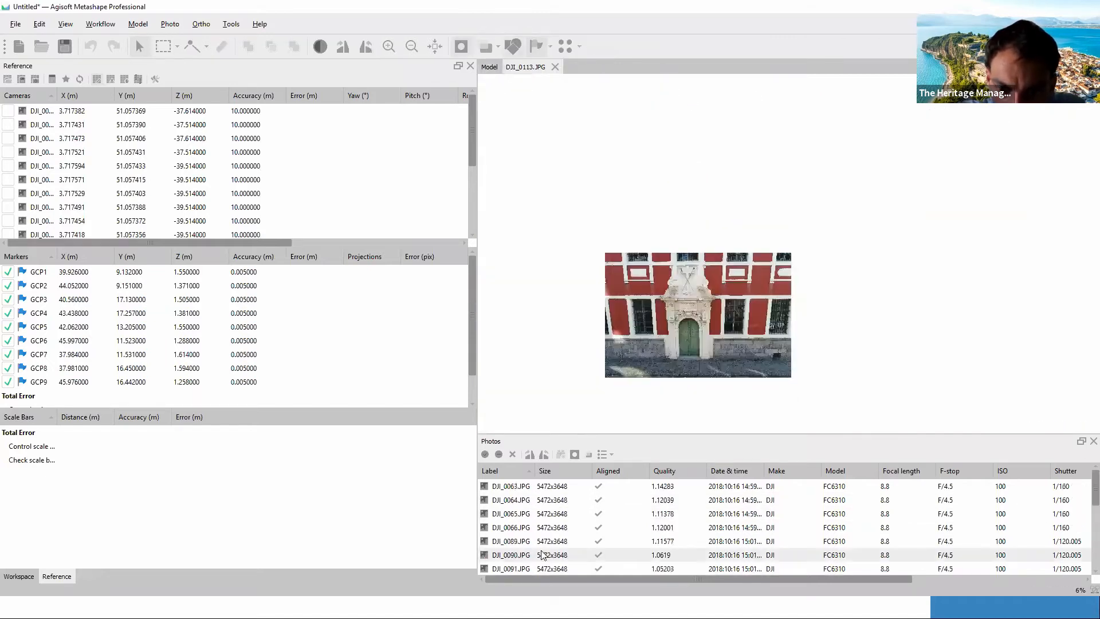
pyautogui.doubleClick(538, 501)
pyautogui.scroll(3, 649, 299)
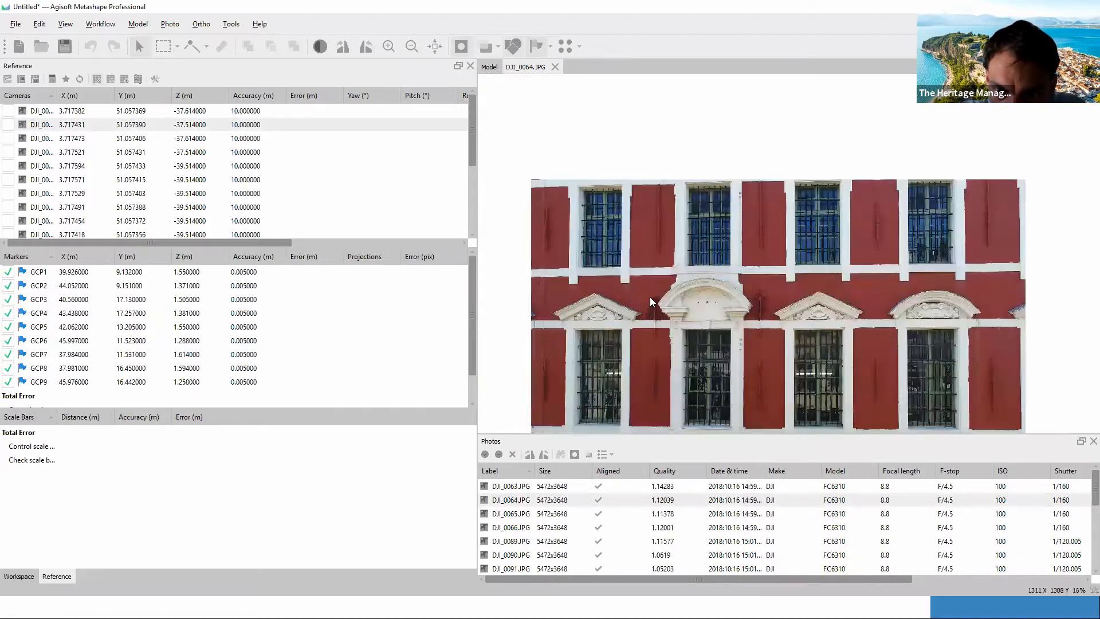
pyautogui.scroll(5, 650, 297)
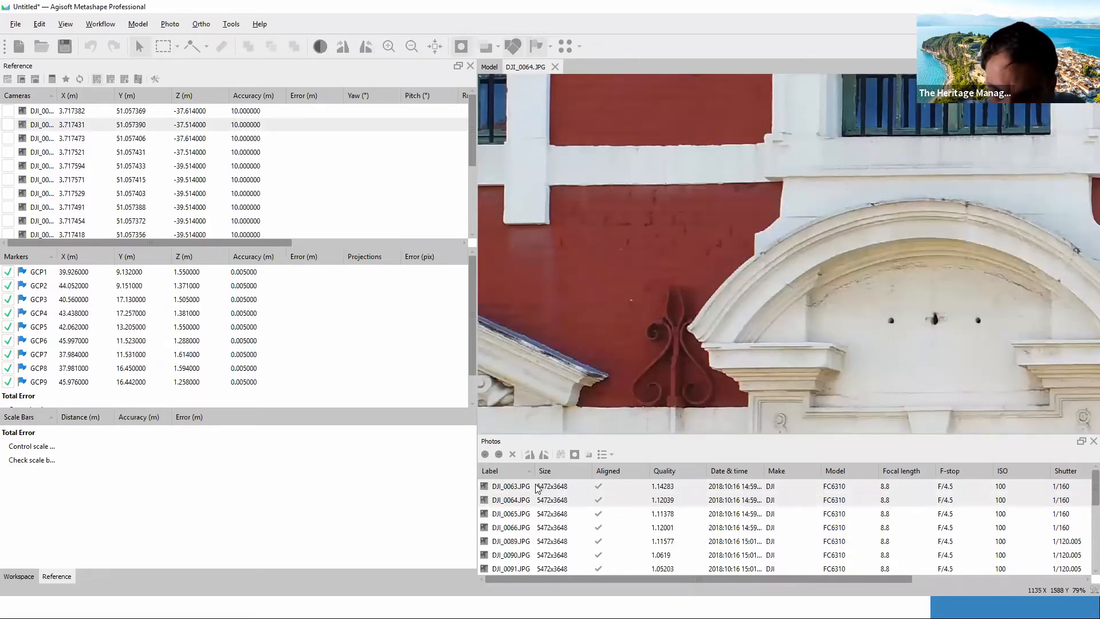
pyautogui.doubleClick(539, 488)
pyautogui.scroll(-3, 759, 256)
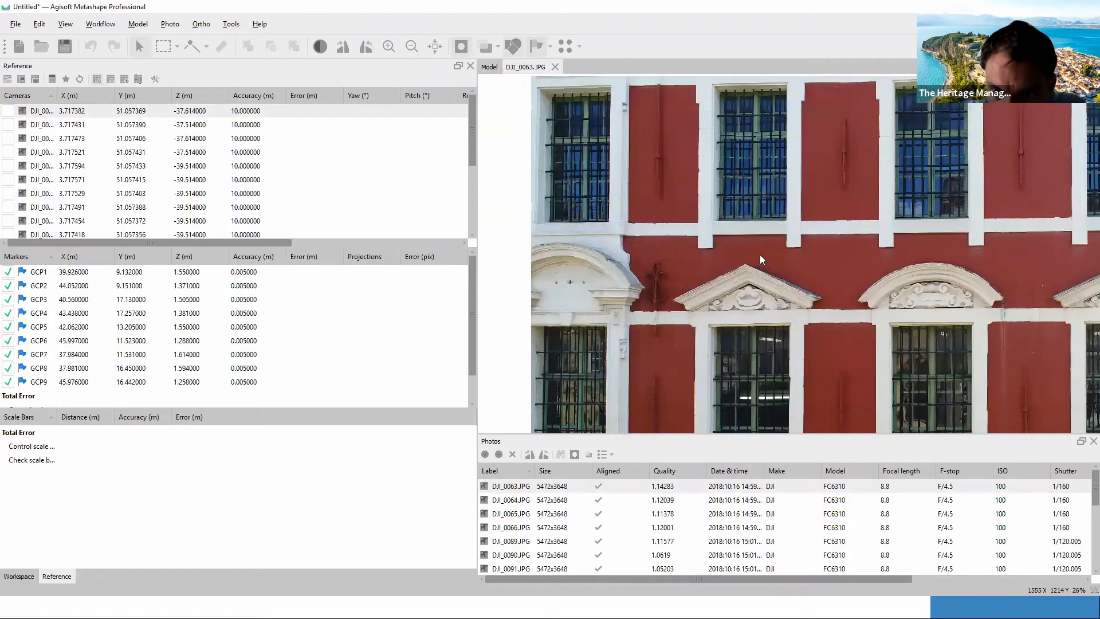
pyautogui.scroll(-1, 760, 258)
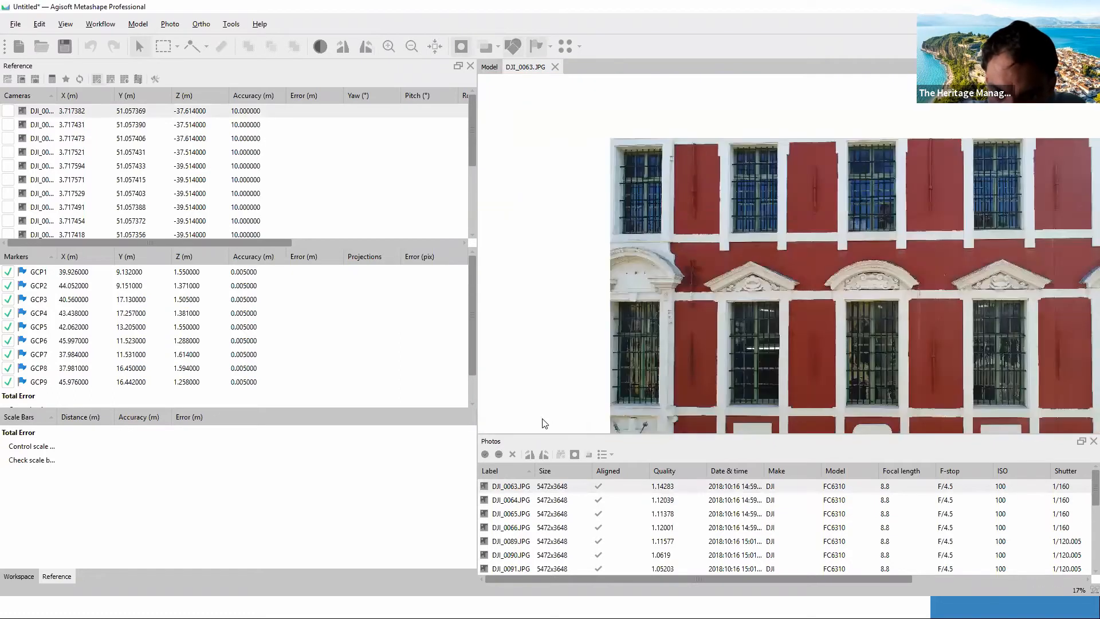
# Step: Place marker GCP3 on the centre of the iron ornament beside the arched pediment in DJI_0064.JPG
pyautogui.doubleClick(514, 502)
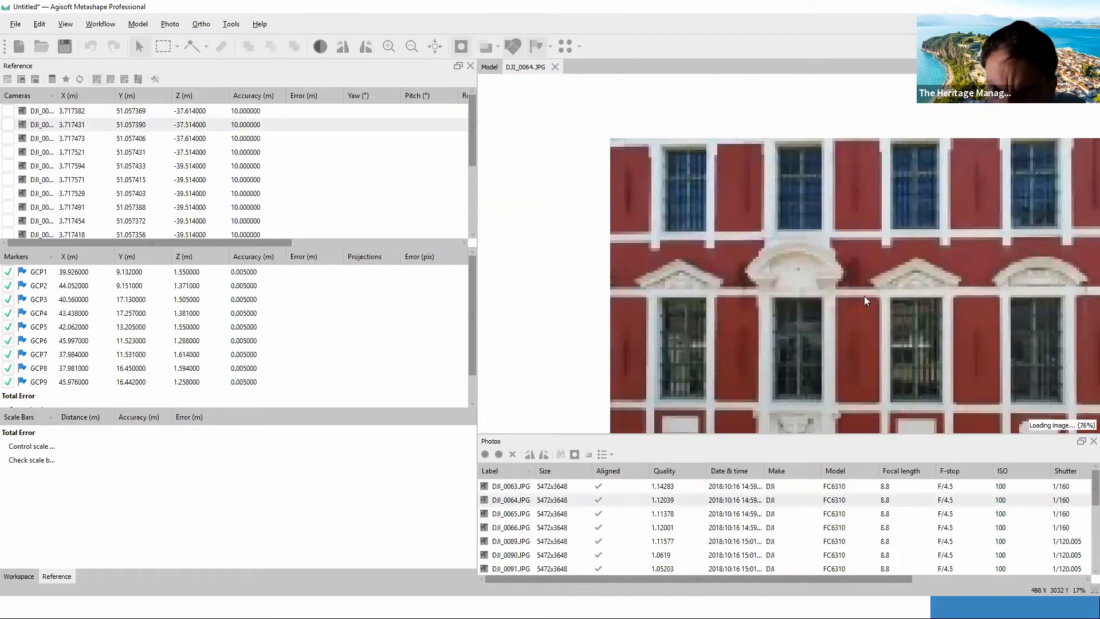
pyautogui.scroll(7, 739, 274)
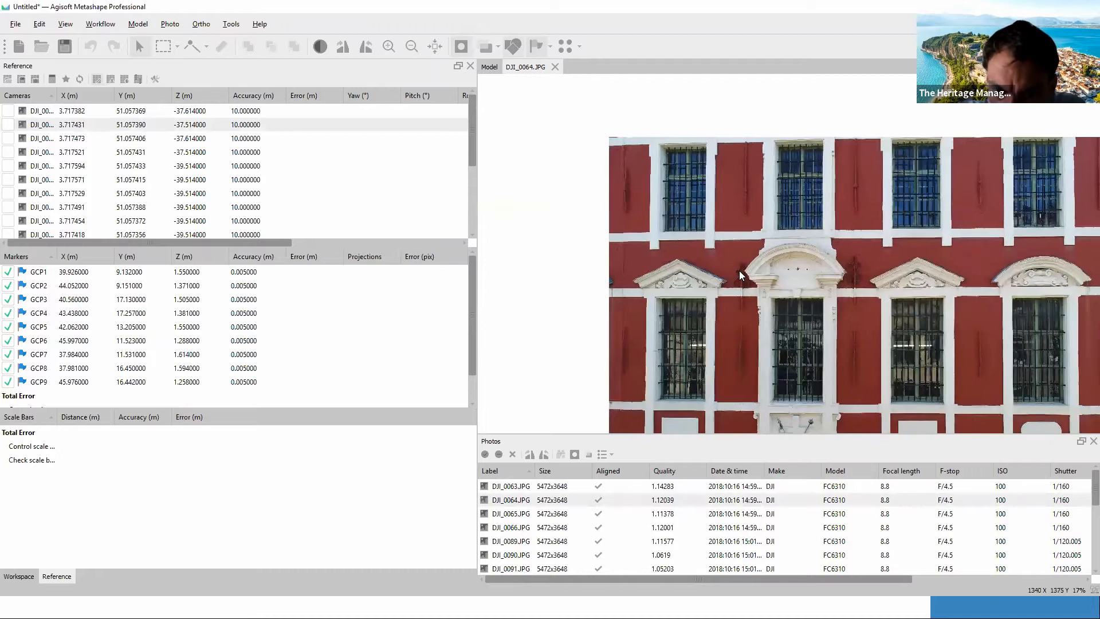
pyautogui.scroll(1, 739, 271)
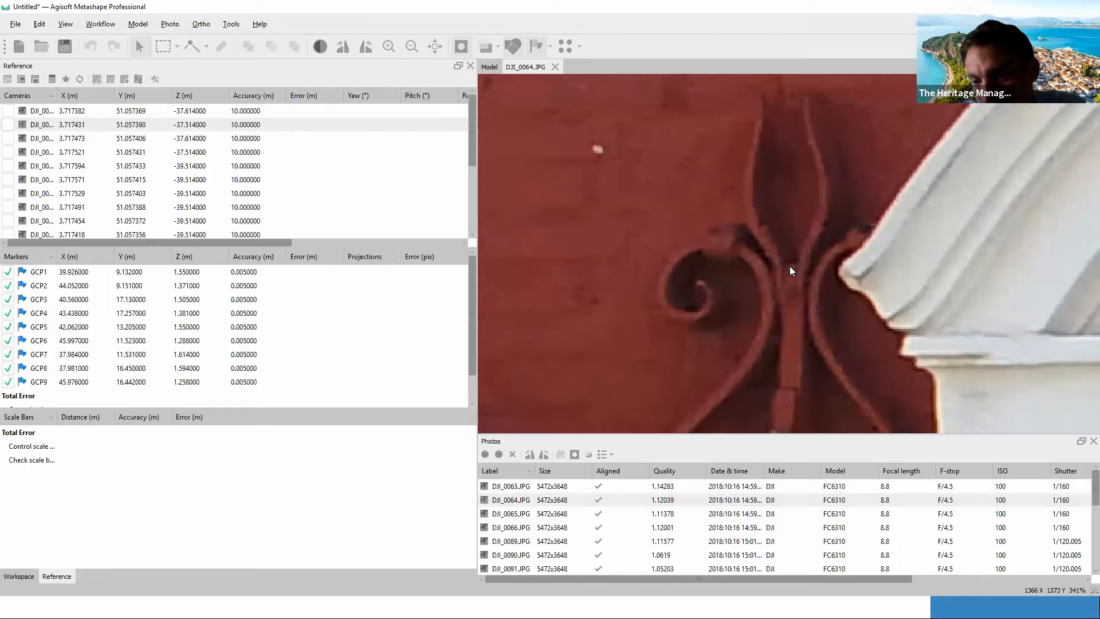
pyautogui.rightClick(789, 267)
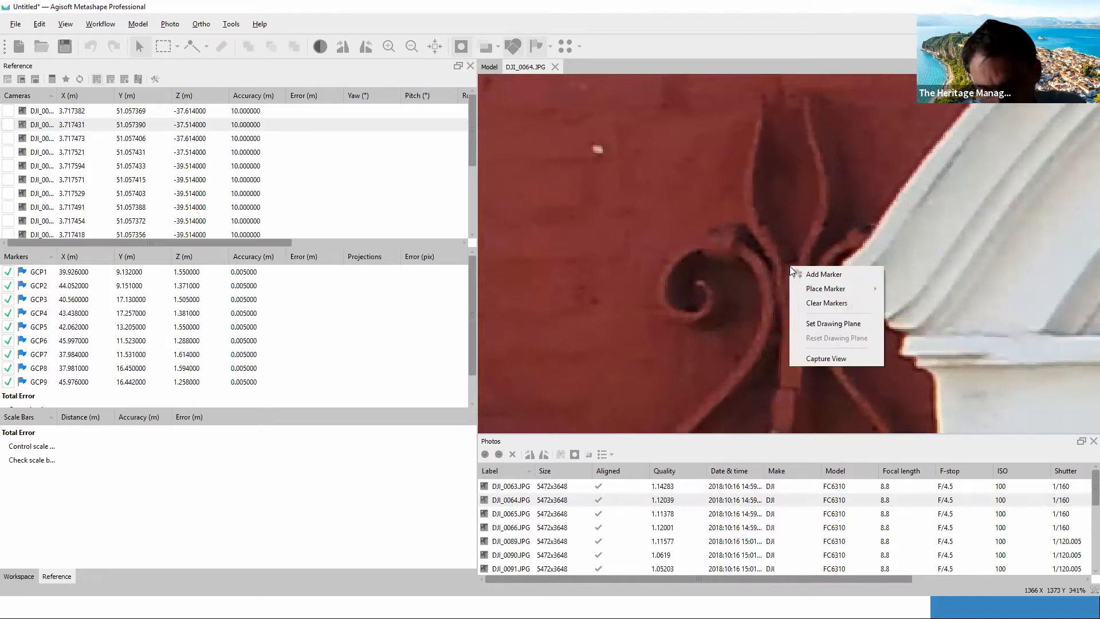
pyautogui.moveTo(837, 287)
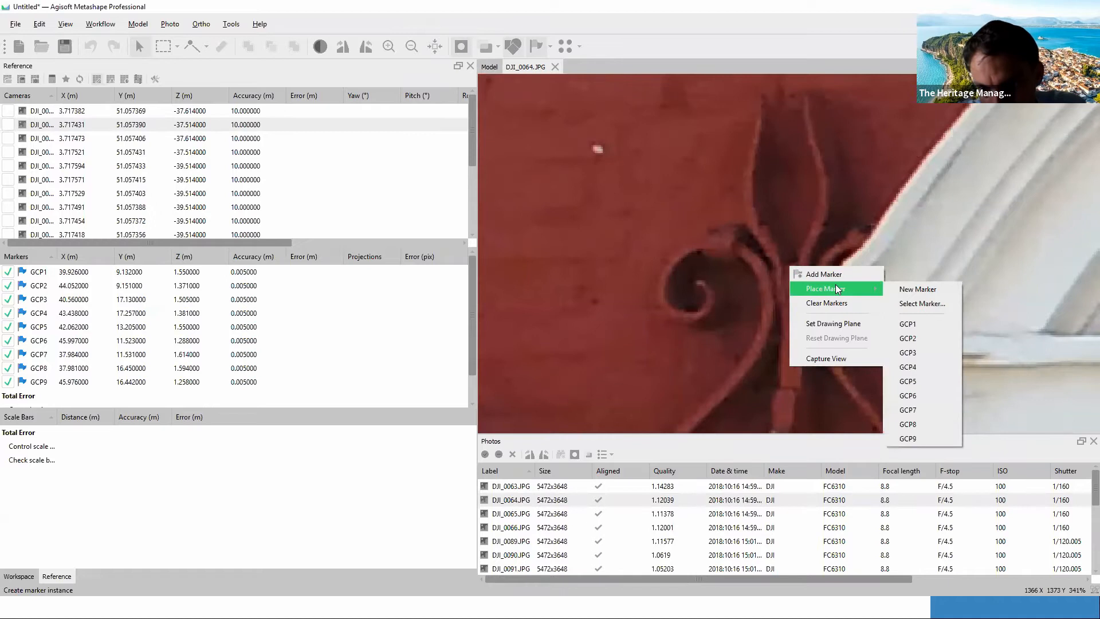
pyautogui.click(897, 352)
pyautogui.scroll(-5, 897, 349)
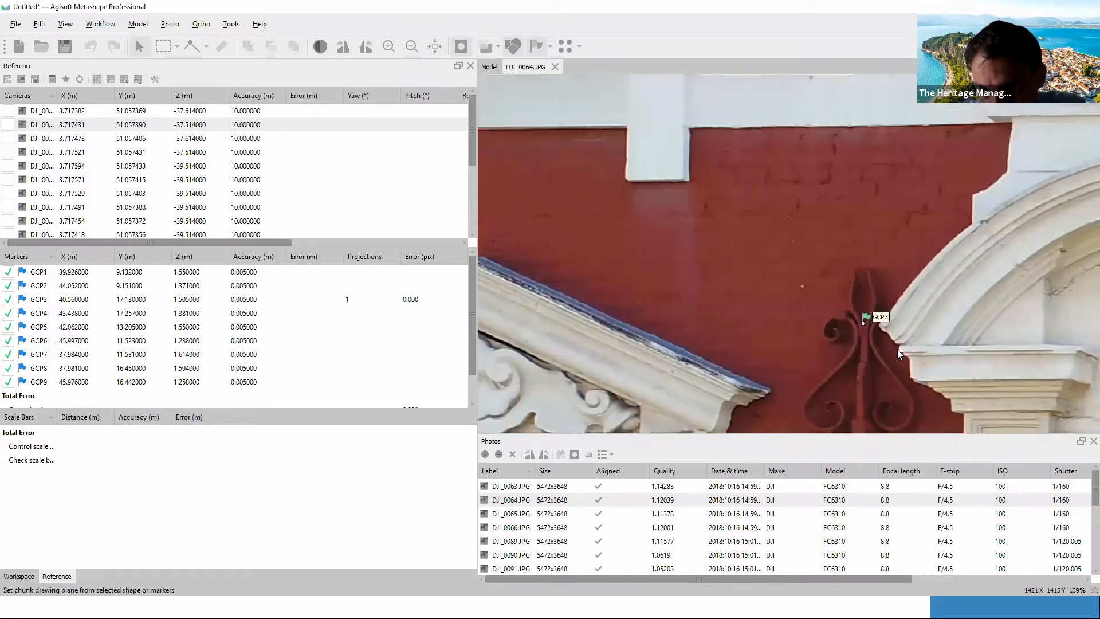
pyautogui.scroll(-4, 897, 350)
pyautogui.scroll(-3, 674, 305)
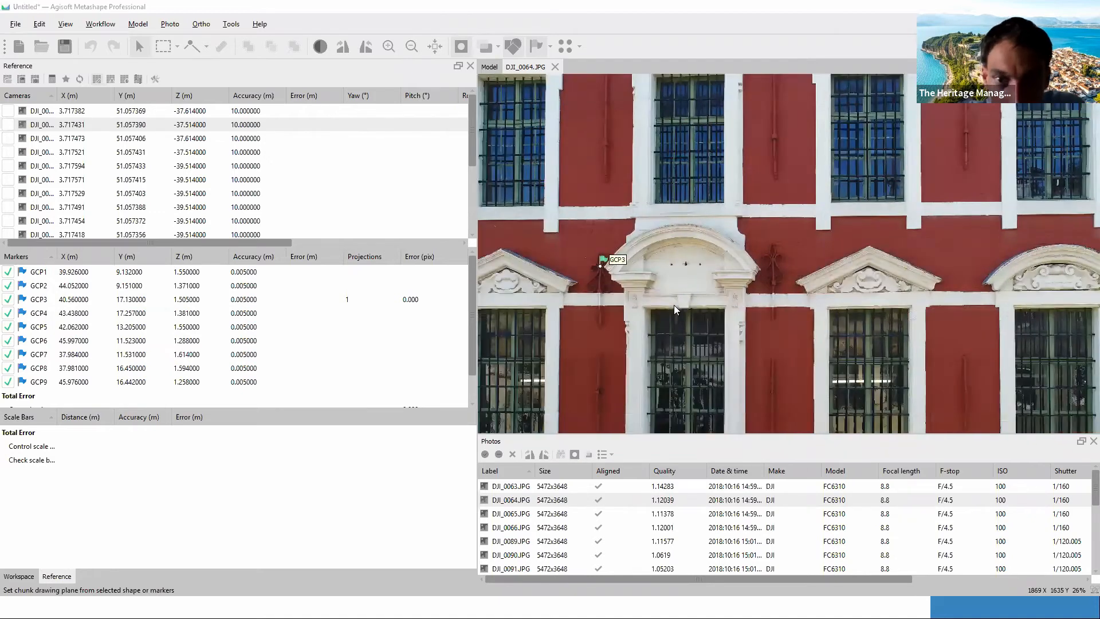
# Step: Switch to the Model referencing slide to check the positions of the remaining control points, and return to Metashape
pyautogui.hotkey('alt', 'Tab')
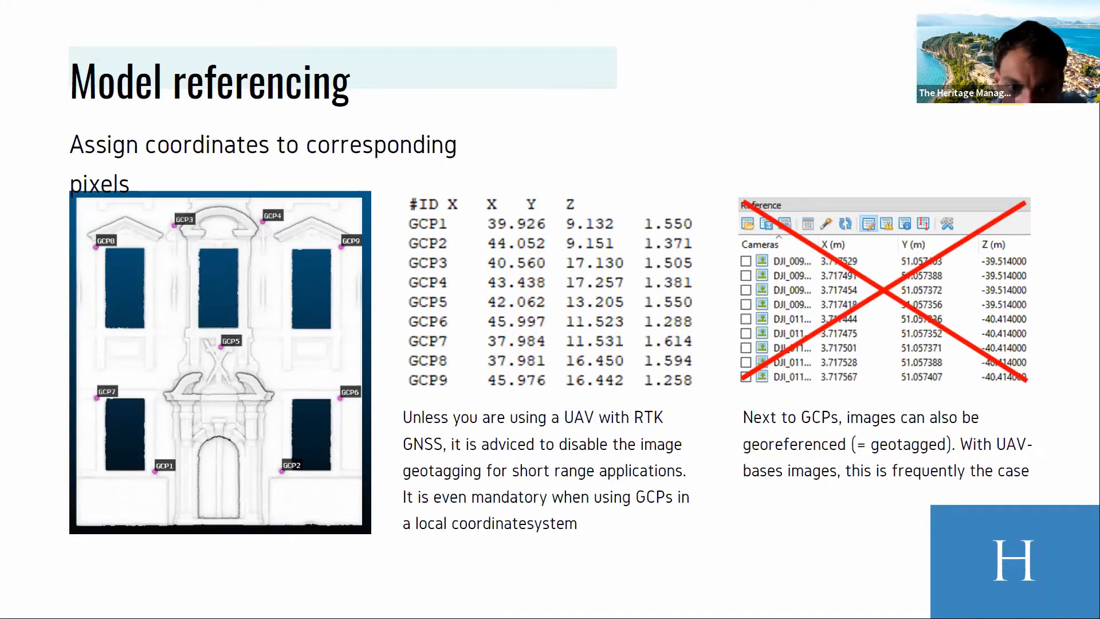
pyautogui.hotkey('alt', 'Tab')
pyautogui.hotkey('alt', 'Tab')
pyautogui.hotkey('alt', 'shift', 'Tab')
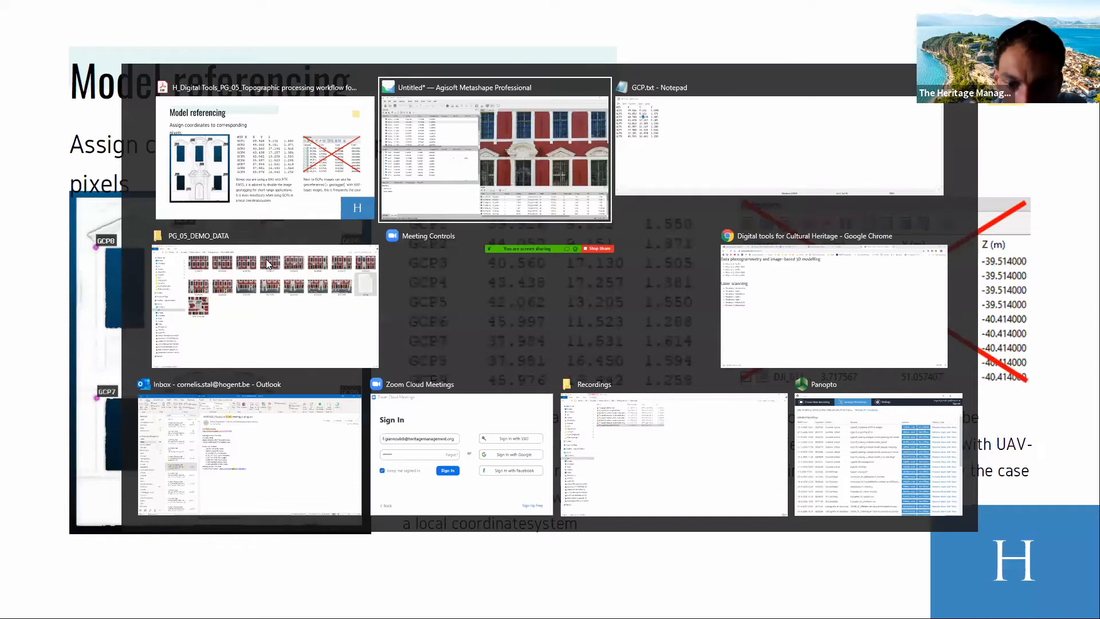
# Step: Open GCP_overview.png and examine the exact location of GCP4 on its iron ornament
pyautogui.scroll(-2, 559, 553)
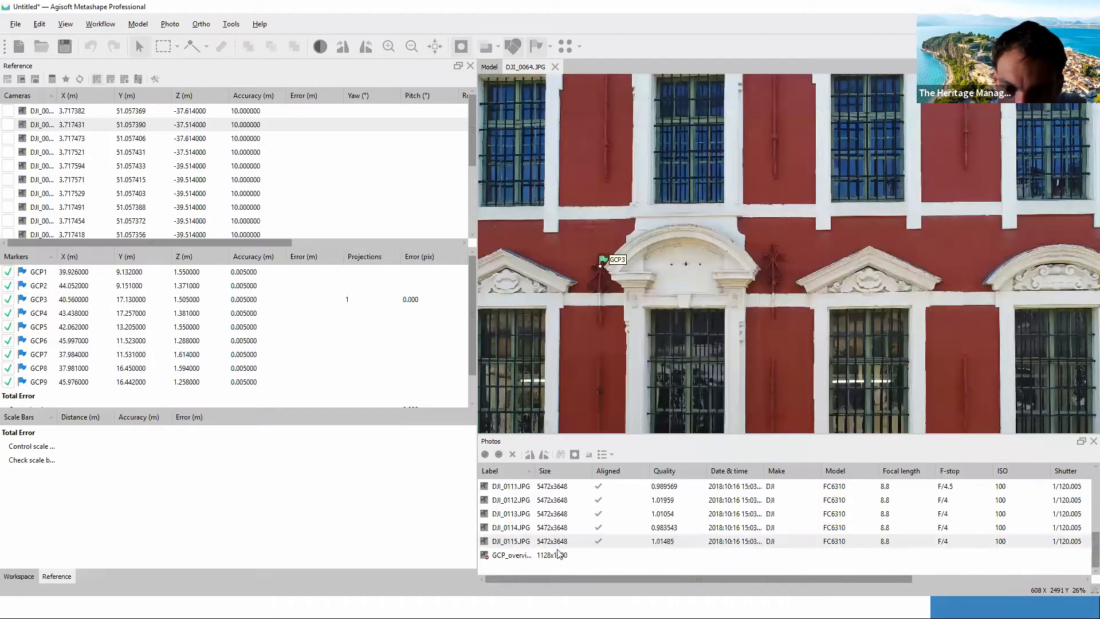
pyautogui.doubleClick(525, 556)
pyautogui.scroll(8, 848, 230)
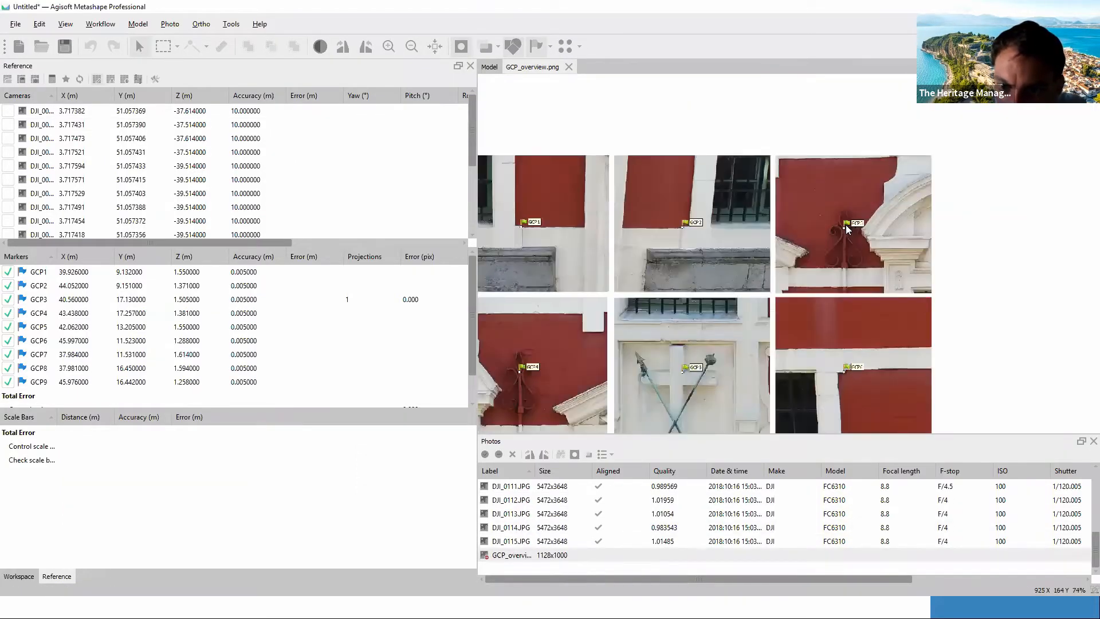
pyautogui.moveTo(773, 321); pyautogui.dragTo(1084, 134)
pyautogui.moveTo(499, 293); pyautogui.dragTo(868, 227)
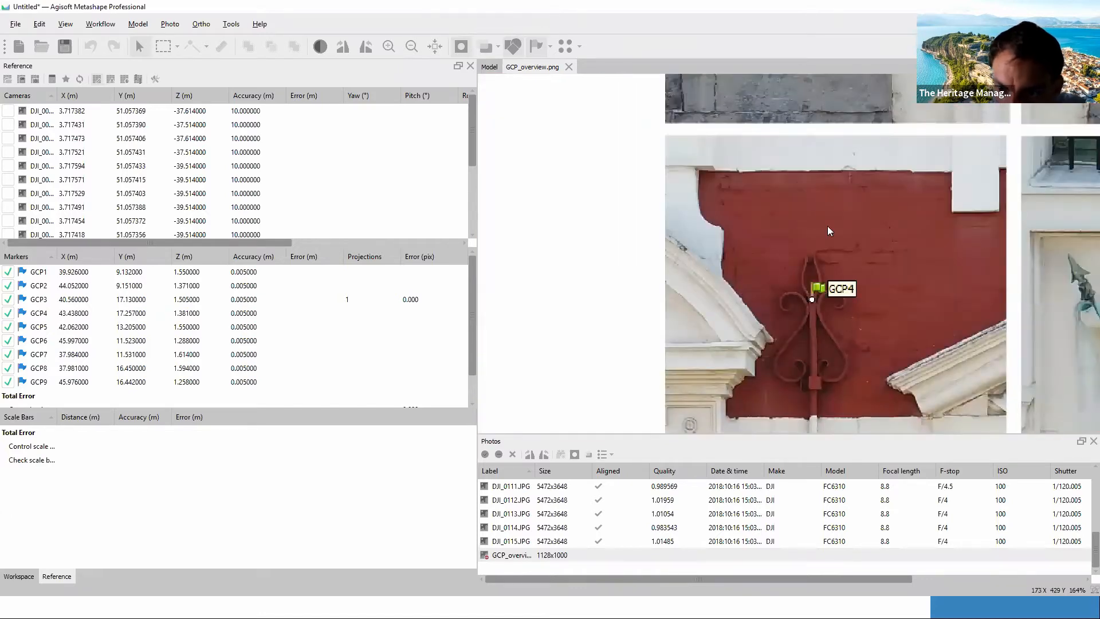
pyautogui.hotkey('alt', 'Tab')
pyautogui.hotkey('alt', 'shift', 'Tab')
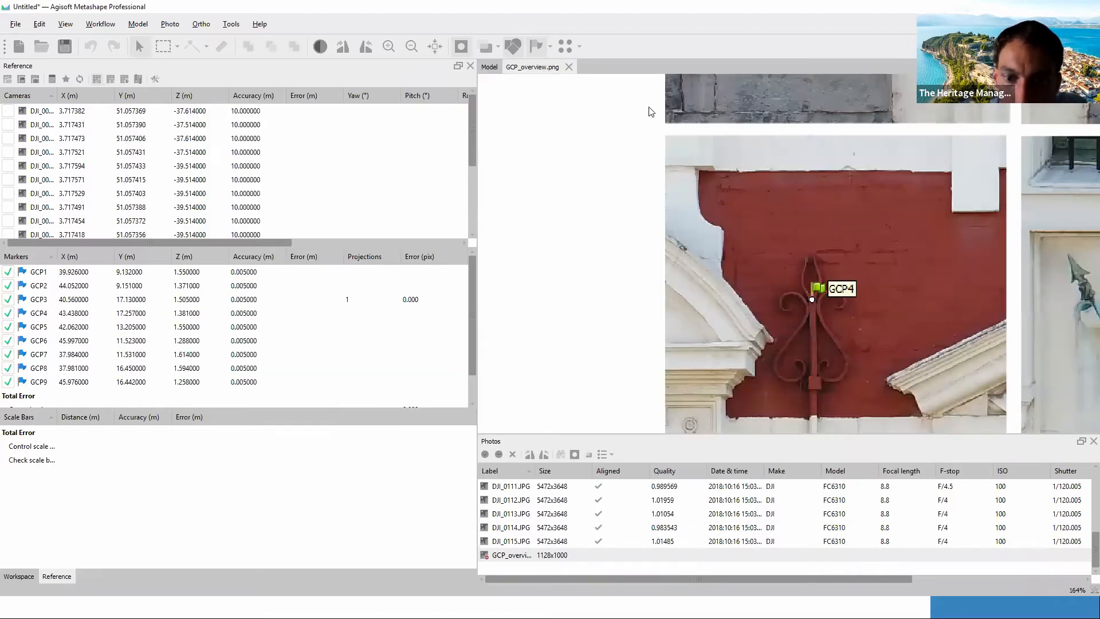
# Step: Place marker GCP4 on the centre of the iron ornament to the right of the arched pediment in DJI_0064.JPG
pyautogui.scroll(5, 524, 500)
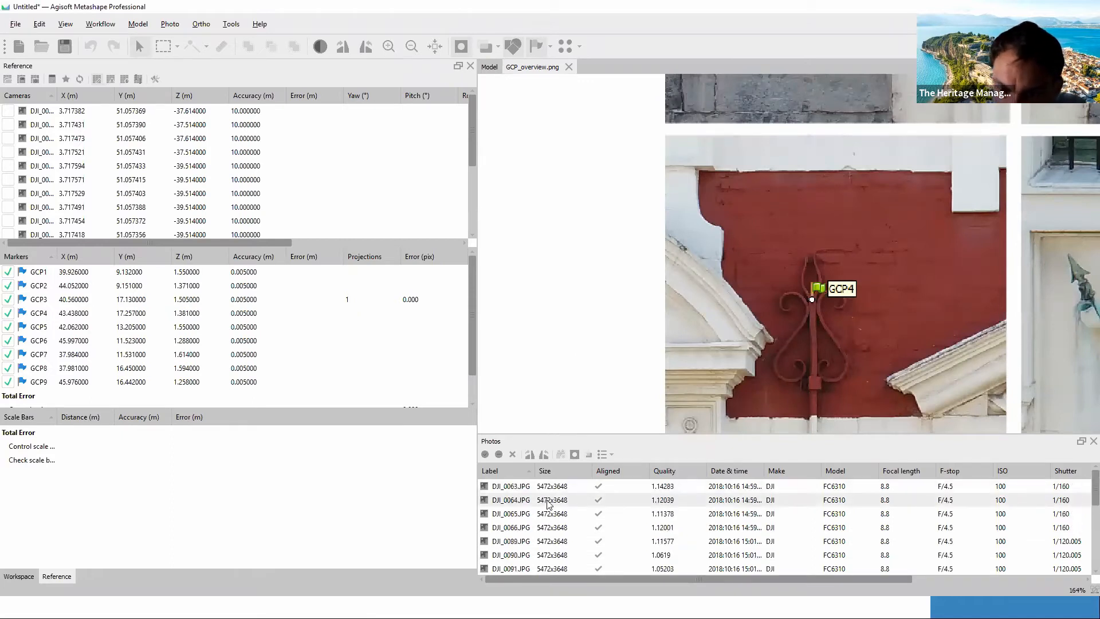
pyautogui.doubleClick(525, 500)
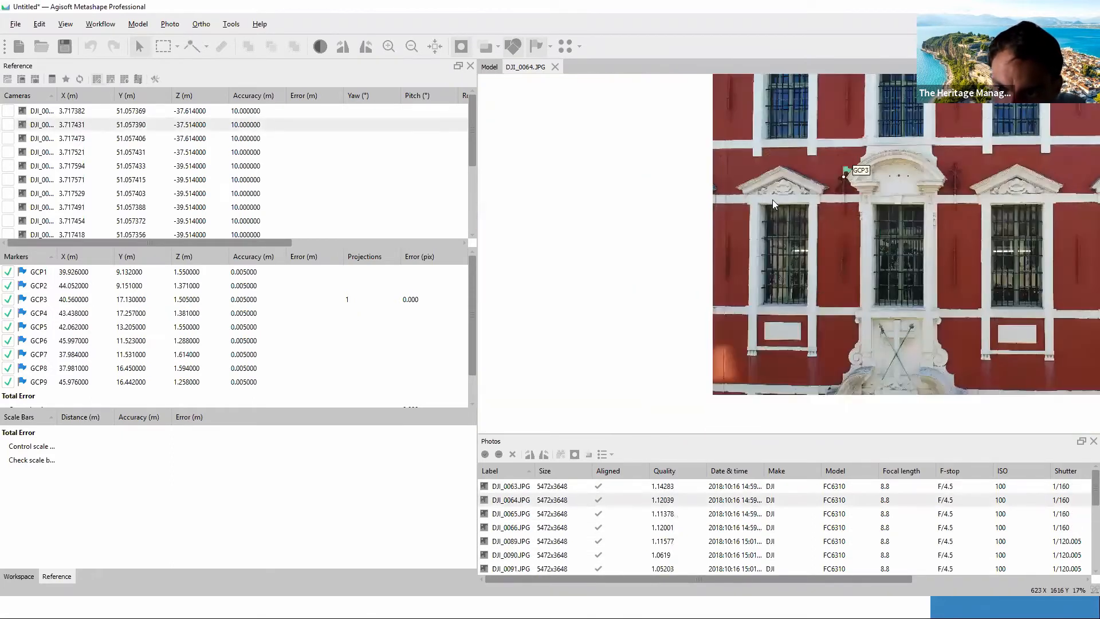
pyautogui.scroll(3, 696, 234)
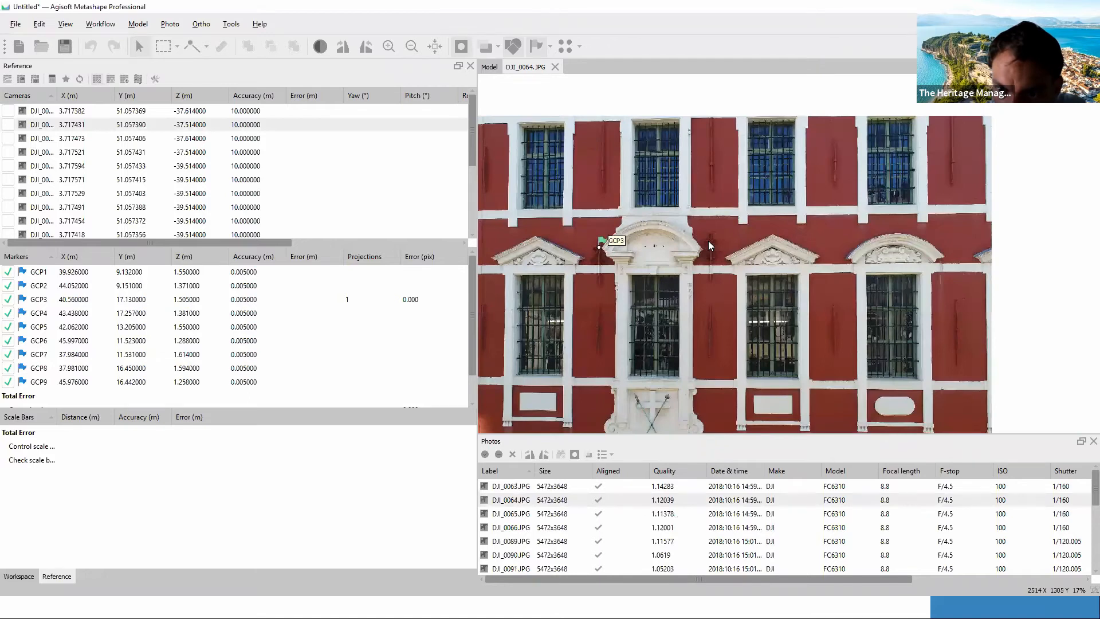
pyautogui.scroll(5, 709, 241)
pyautogui.scroll(8, 708, 241)
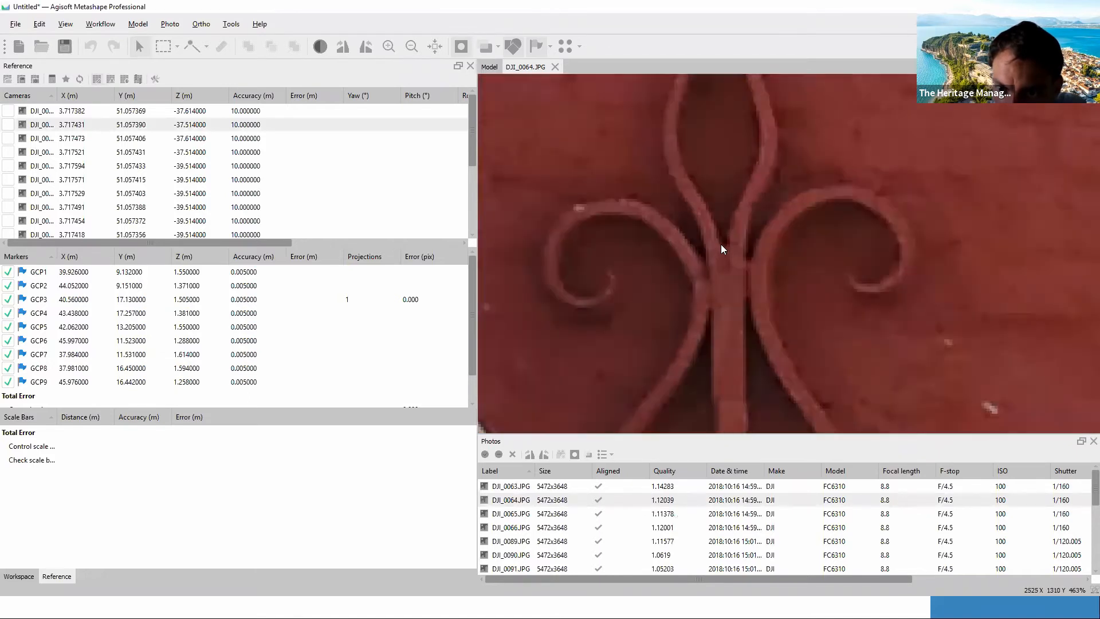
pyautogui.rightClick(725, 244)
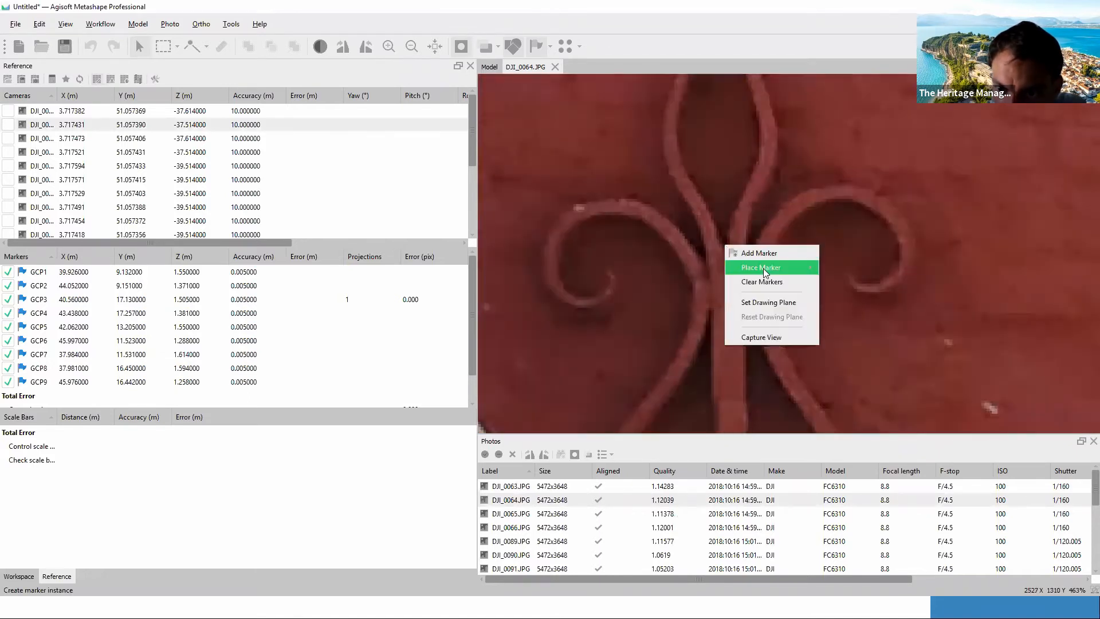
pyautogui.moveTo(763, 268)
pyautogui.click(868, 331)
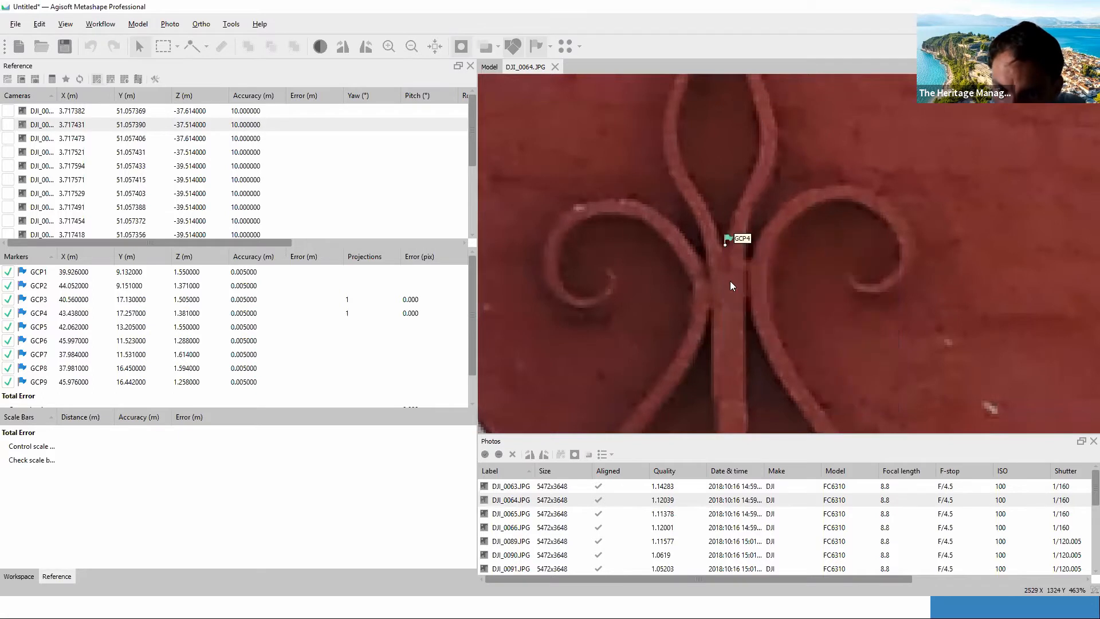
# Step: Check where GCP5 lies on the Model referencing slide and examine its exact location on the cross in GCP_overview.png
pyautogui.scroll(-10, 730, 280)
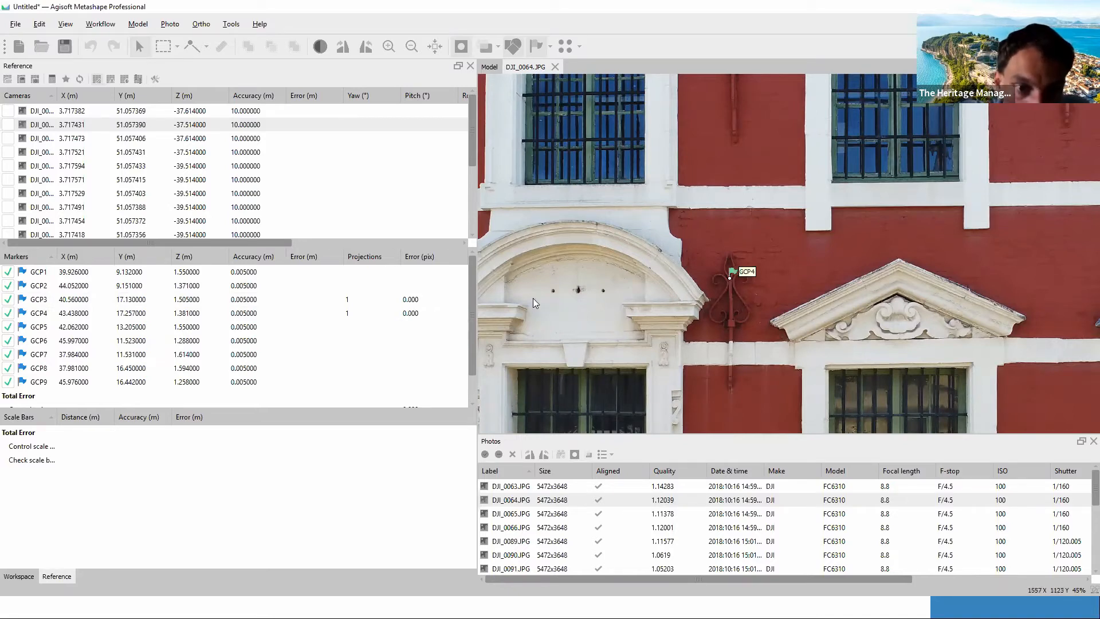
pyautogui.moveTo(576, 352); pyautogui.dragTo(735, 309)
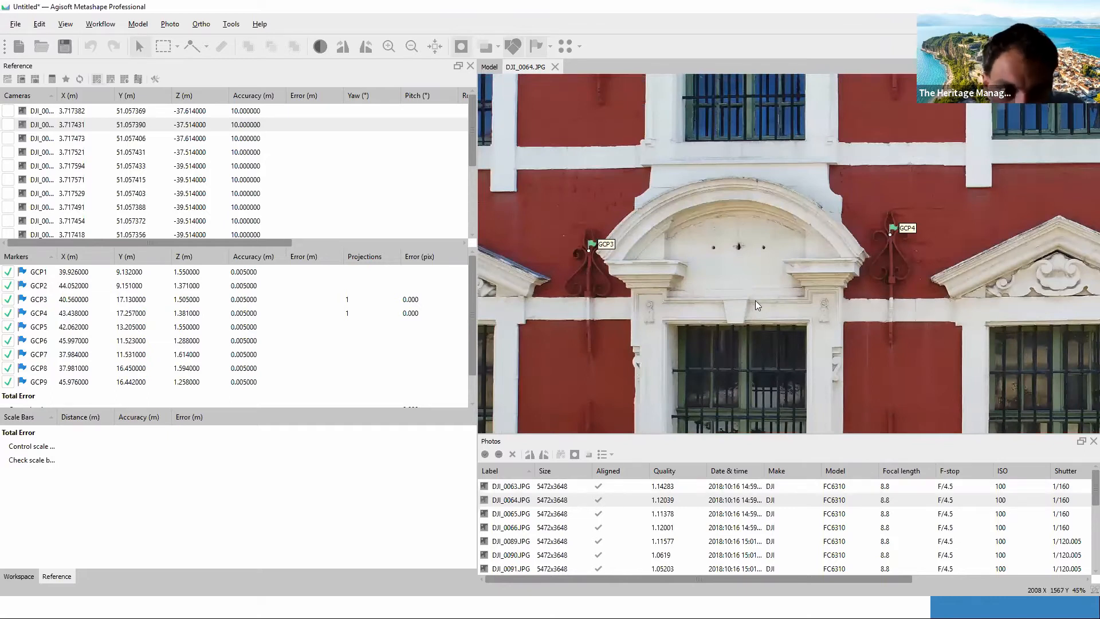
pyautogui.hotkey('alt', 'Tab')
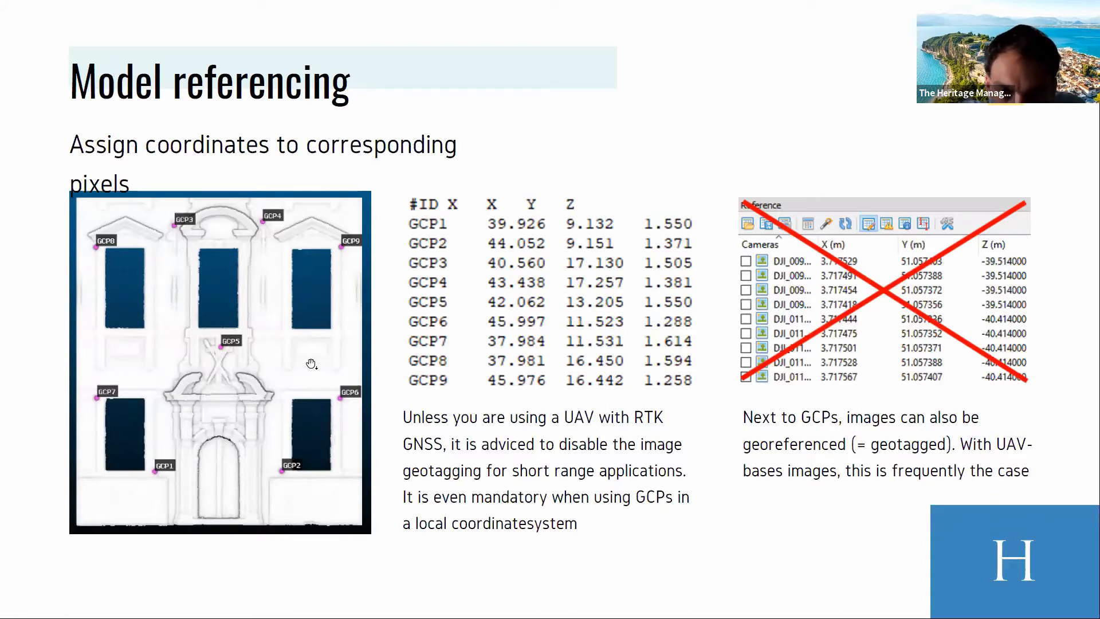
pyautogui.hotkey('alt', 'Tab')
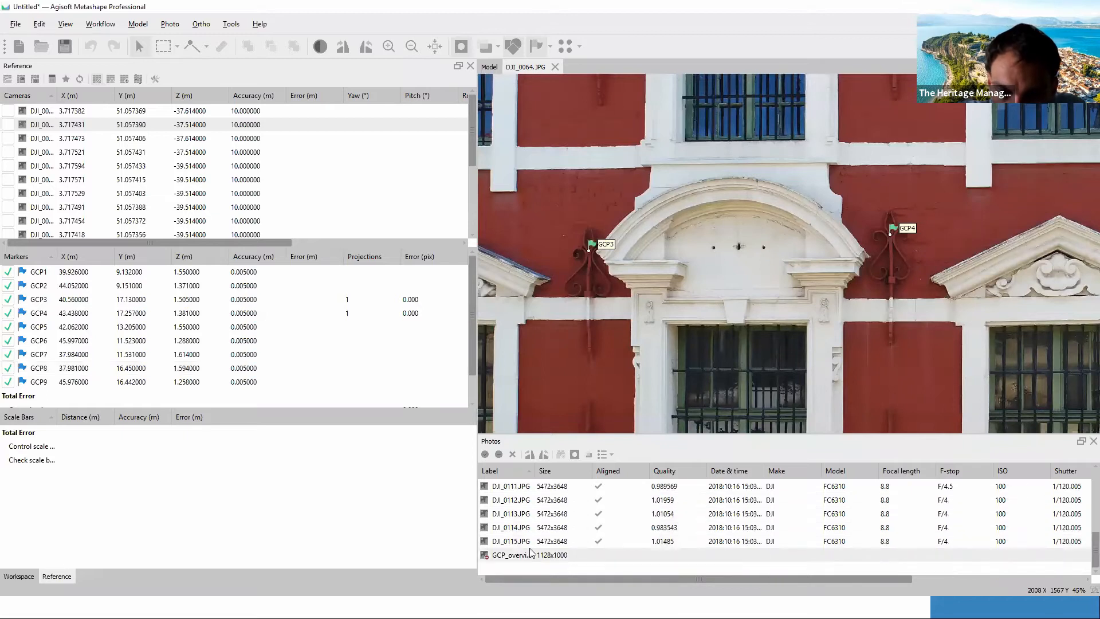
pyautogui.doubleClick(530, 551)
pyautogui.scroll(8, 807, 286)
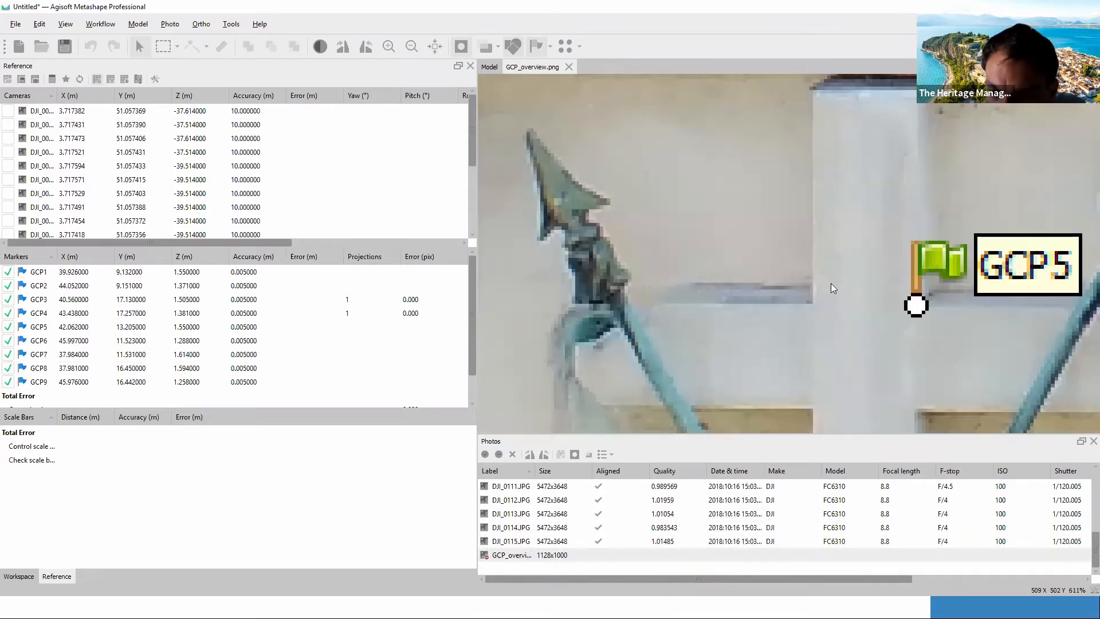
pyautogui.scroll(4, 729, 263)
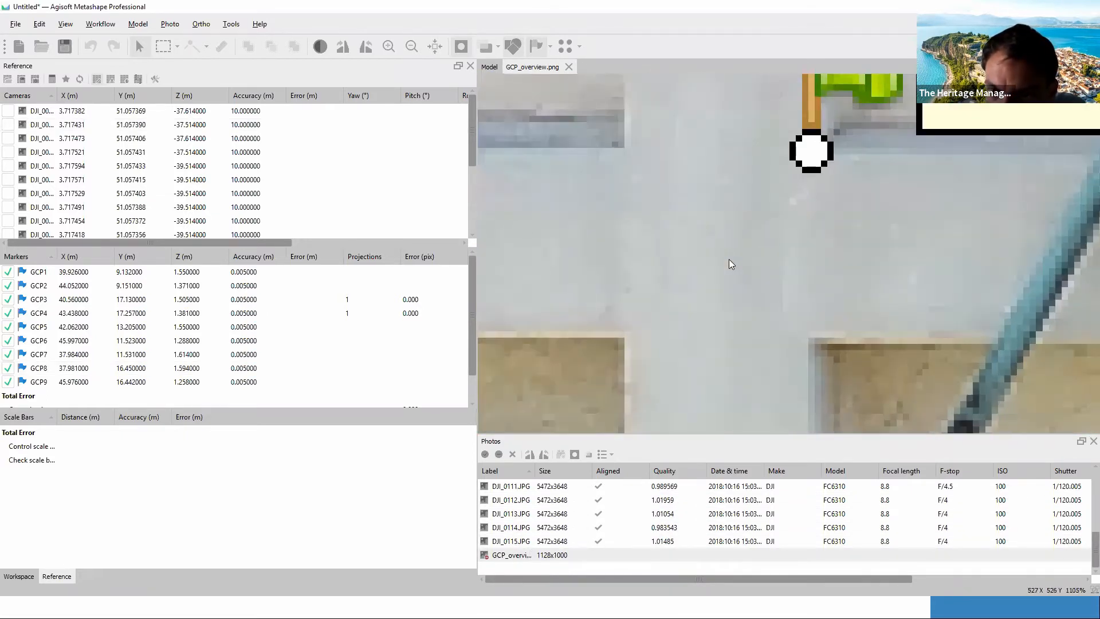
pyautogui.scroll(-10, 729, 263)
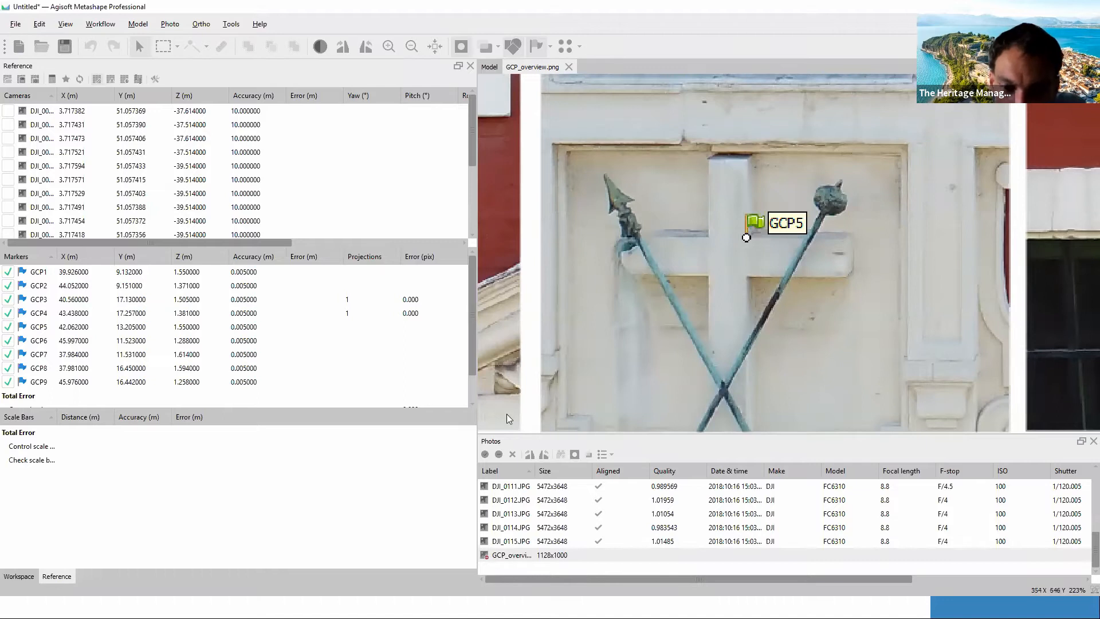
# Step: Place marker GCP5 on the upper-right inner corner of the stone cross in DJI_0064.JPG and try to update the referencing
pyautogui.scroll(6, 539, 502)
pyautogui.doubleClick(539, 503)
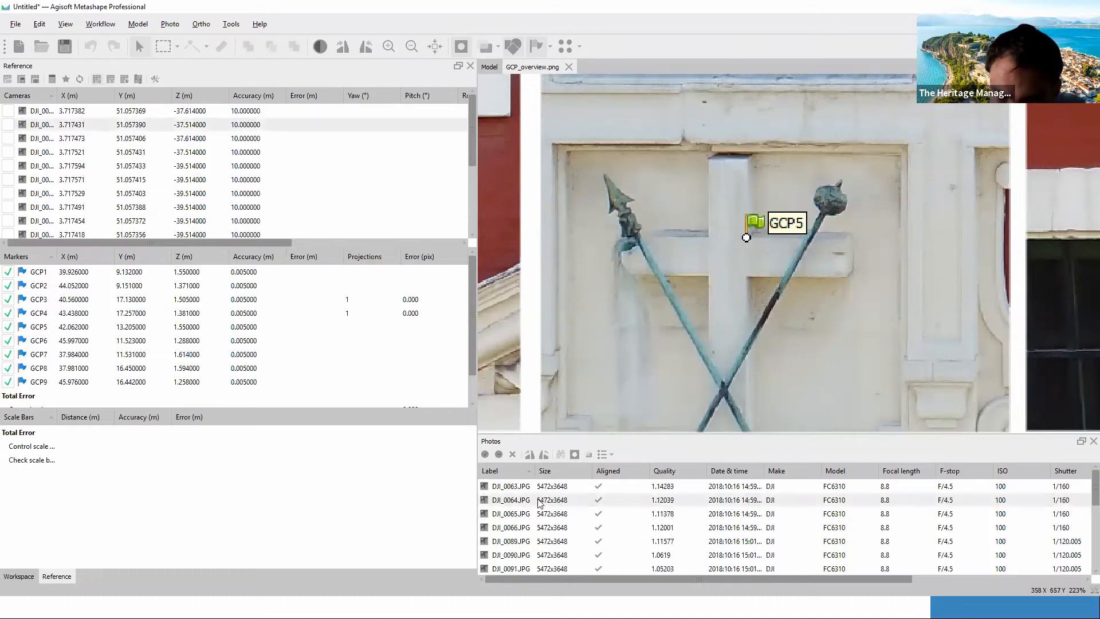
pyautogui.scroll(-5, 708, 316)
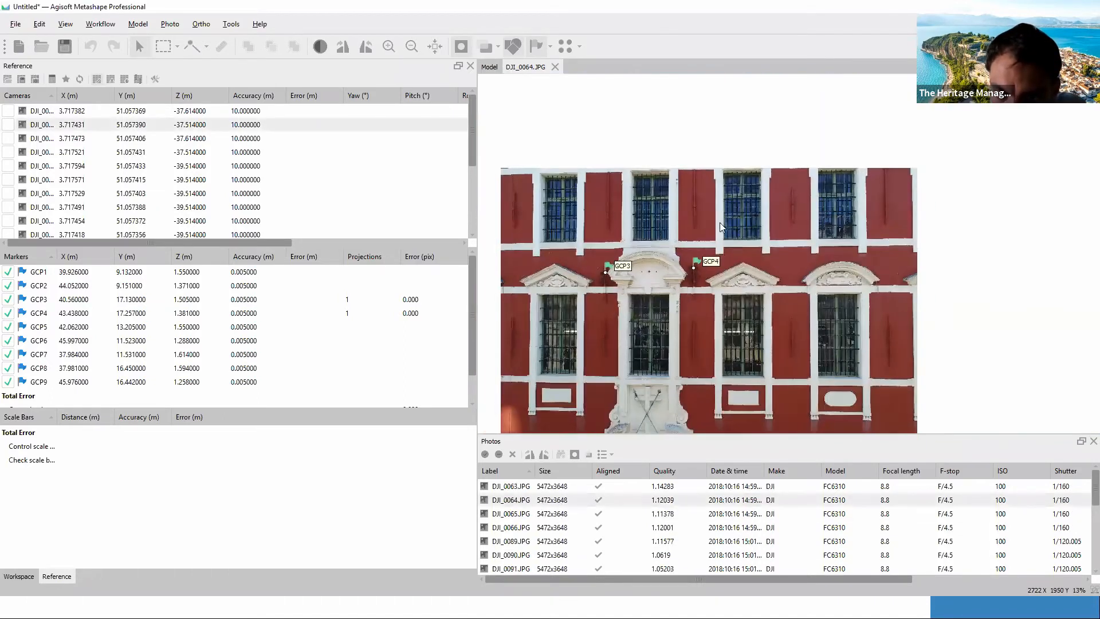
pyautogui.scroll(10, 714, 248)
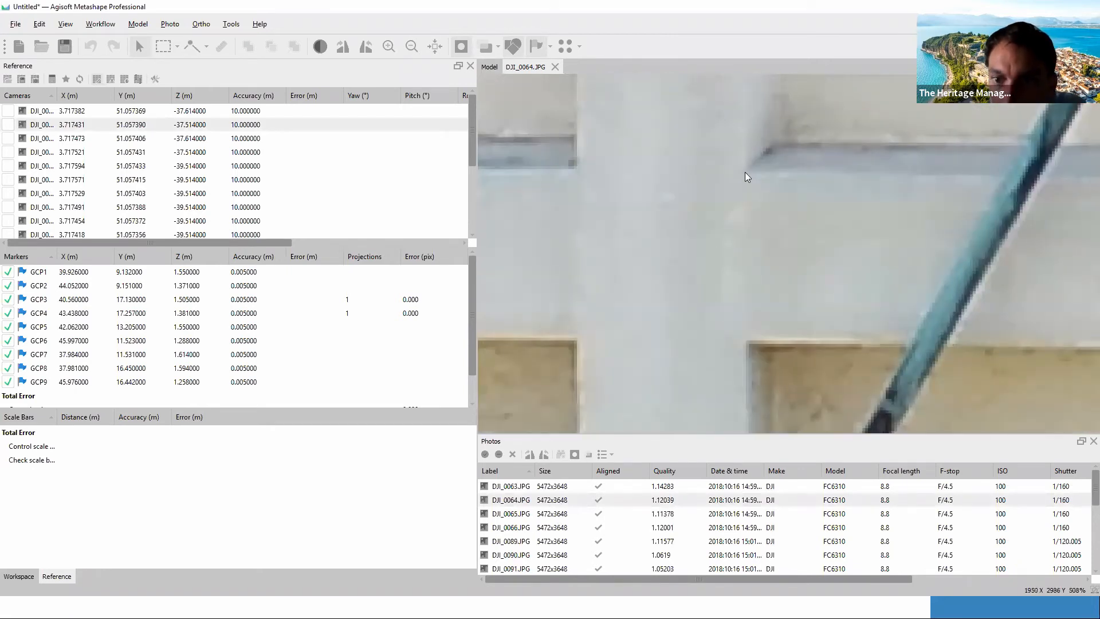
pyautogui.rightClick(745, 173)
pyautogui.moveTo(799, 202)
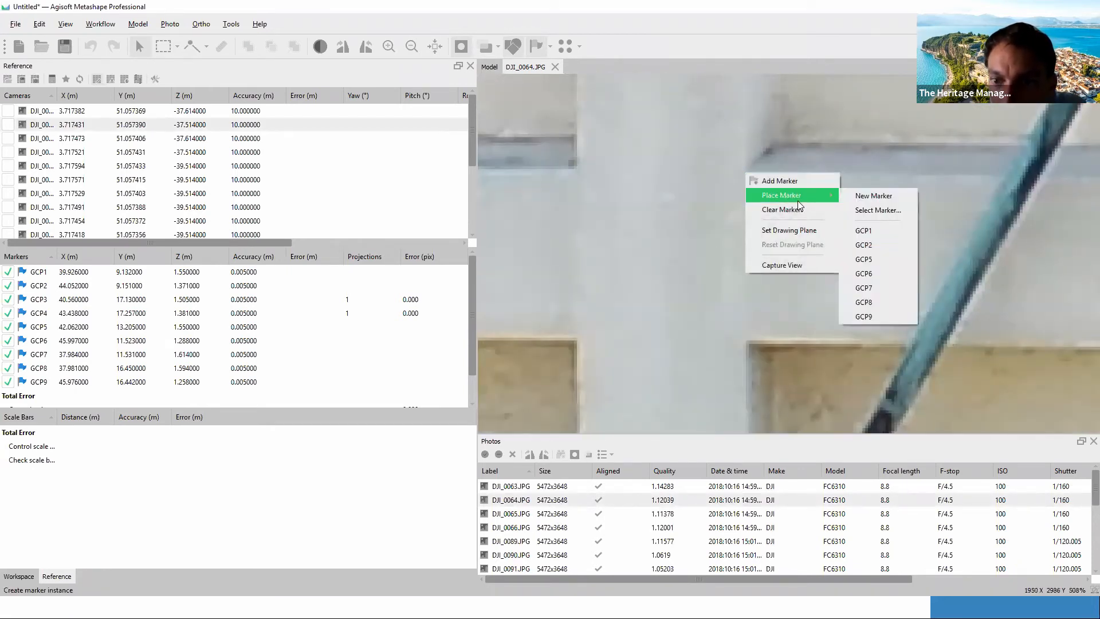
pyautogui.click(876, 259)
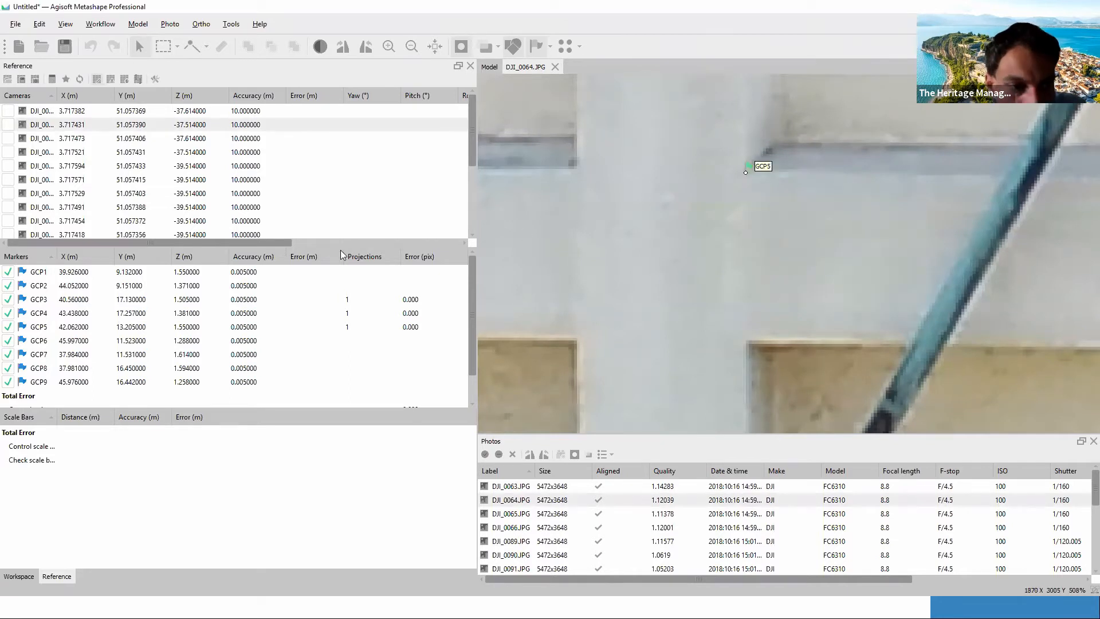
pyautogui.click(80, 80)
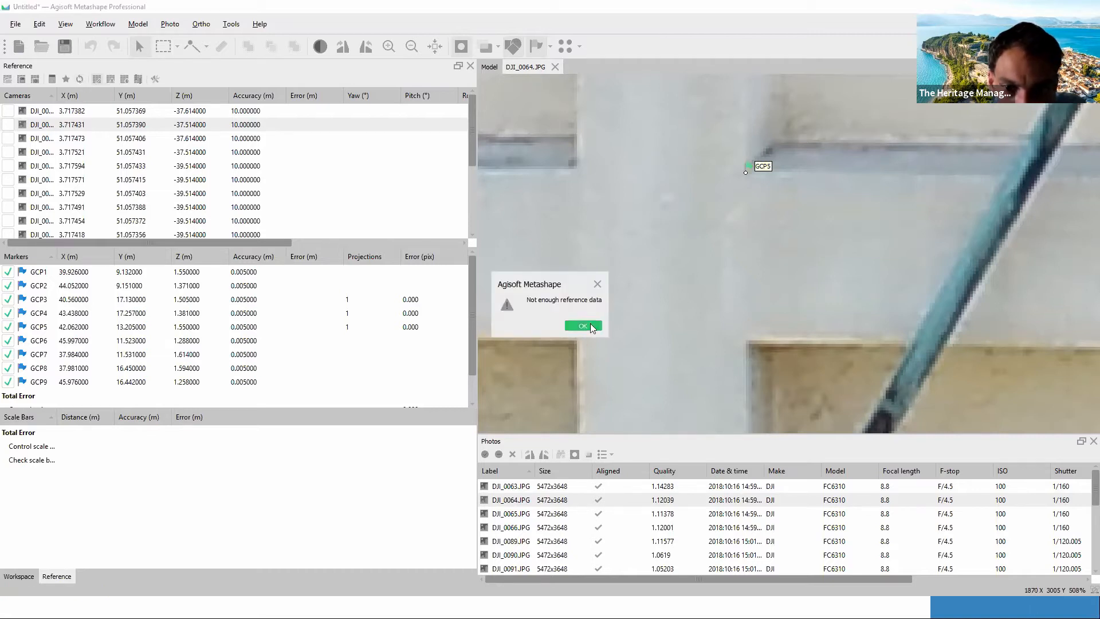
pyautogui.click(591, 326)
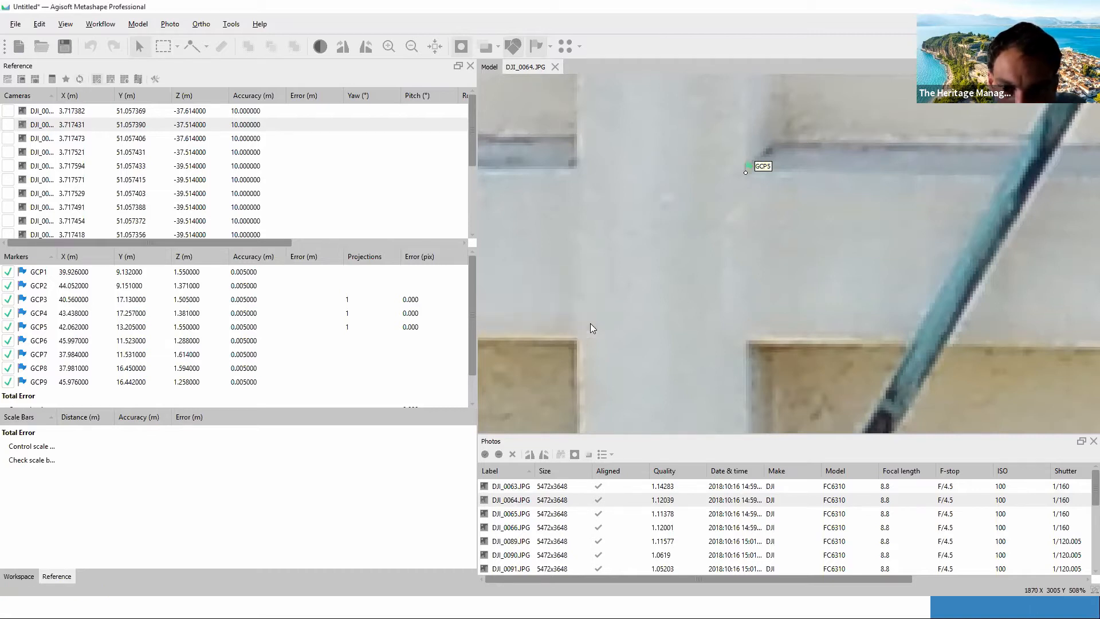
# Step: Compare DJI_0065.JPG with DJI_0064.JPG and examine the GCP3 and GCP4 guide lines around the iron ornament in DJI_0065.JPG
pyautogui.doubleClick(538, 515)
pyautogui.scroll(-3, 769, 301)
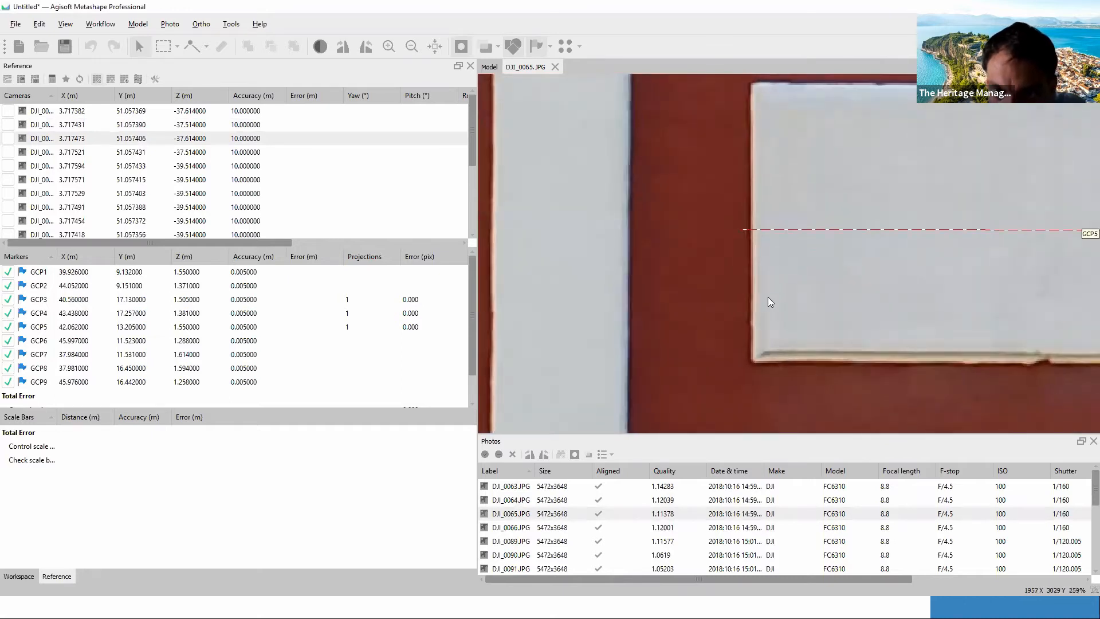
pyautogui.scroll(-15, 768, 297)
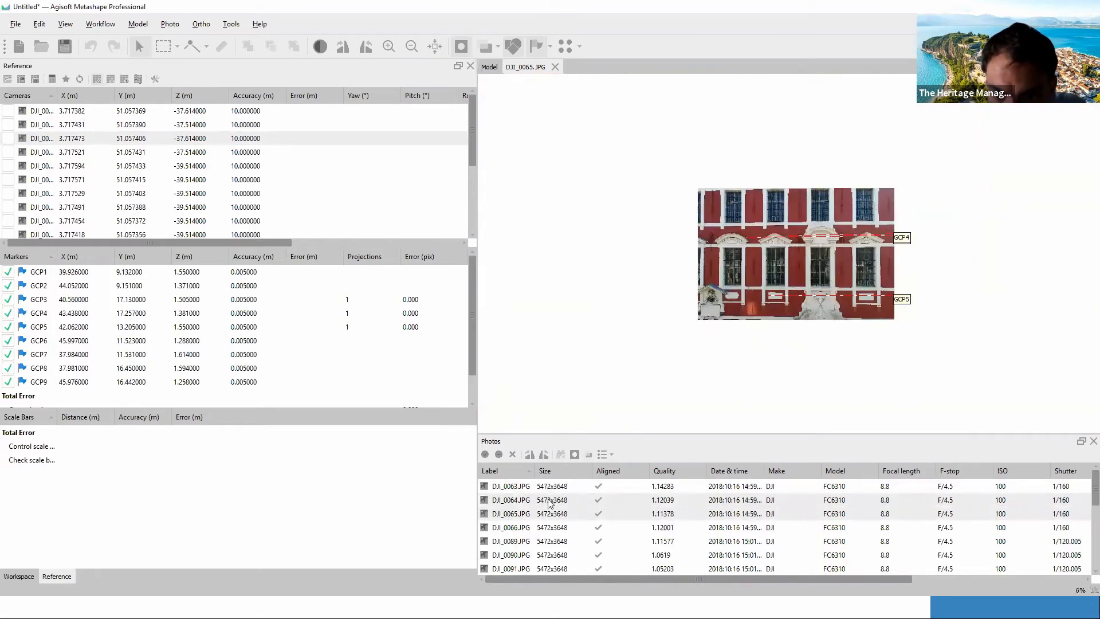
pyautogui.doubleClick(549, 501)
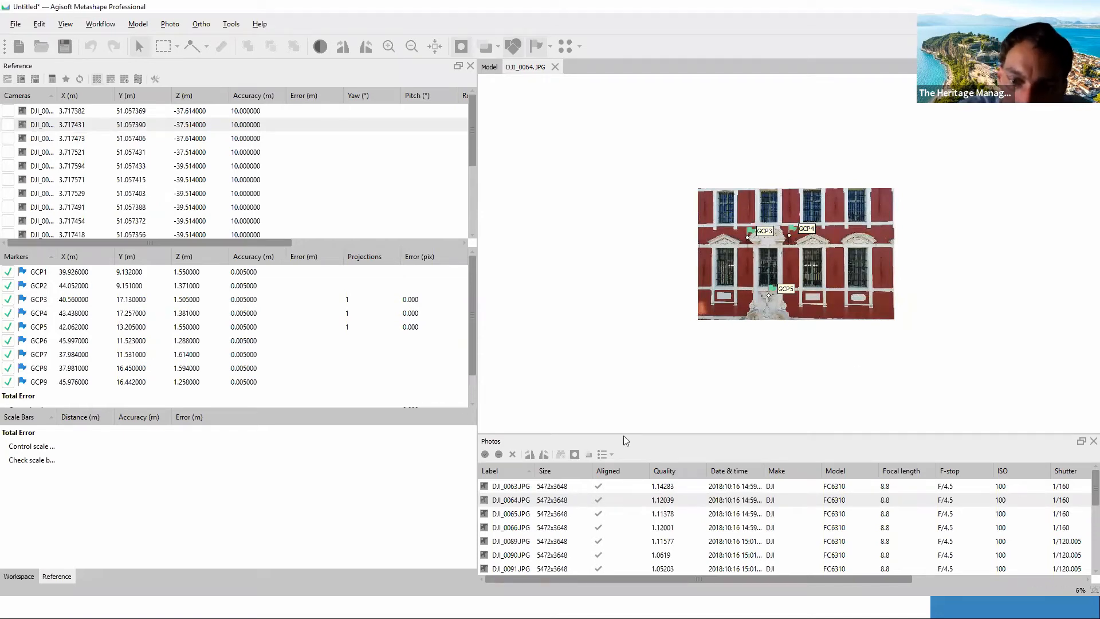
pyautogui.doubleClick(580, 515)
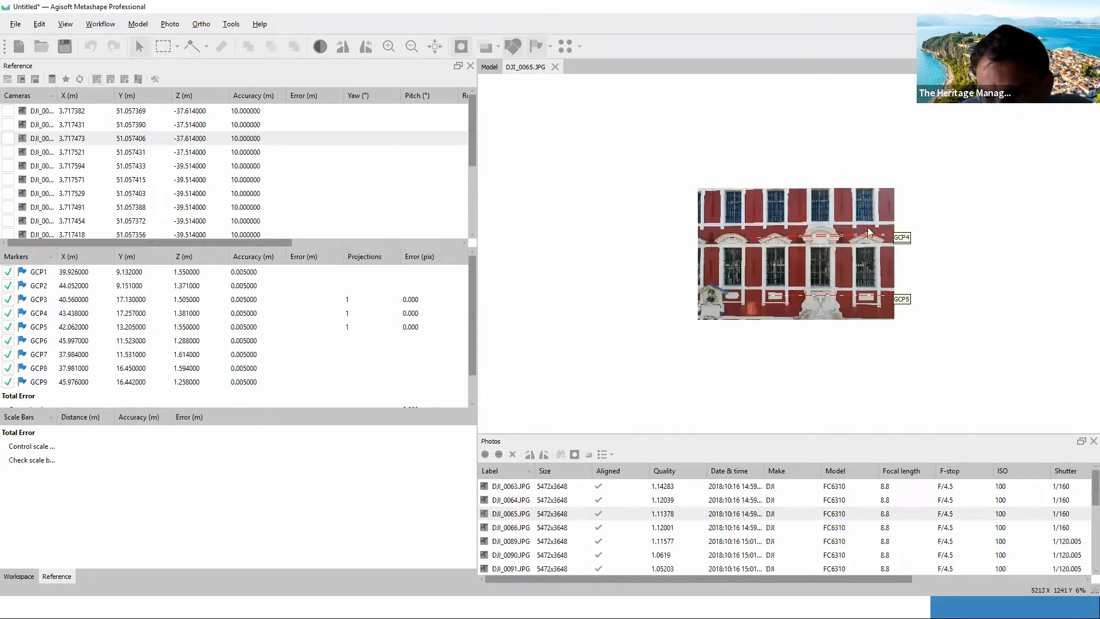
pyautogui.scroll(5, 868, 227)
pyautogui.moveTo(685, 224); pyautogui.dragTo(850, 184)
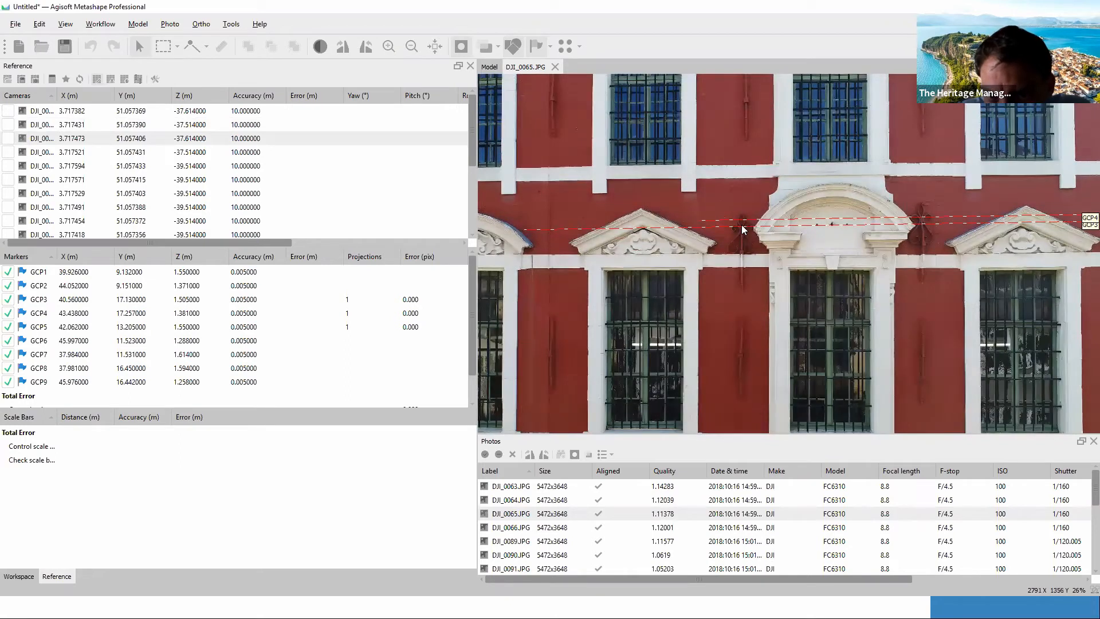
pyautogui.scroll(5, 741, 225)
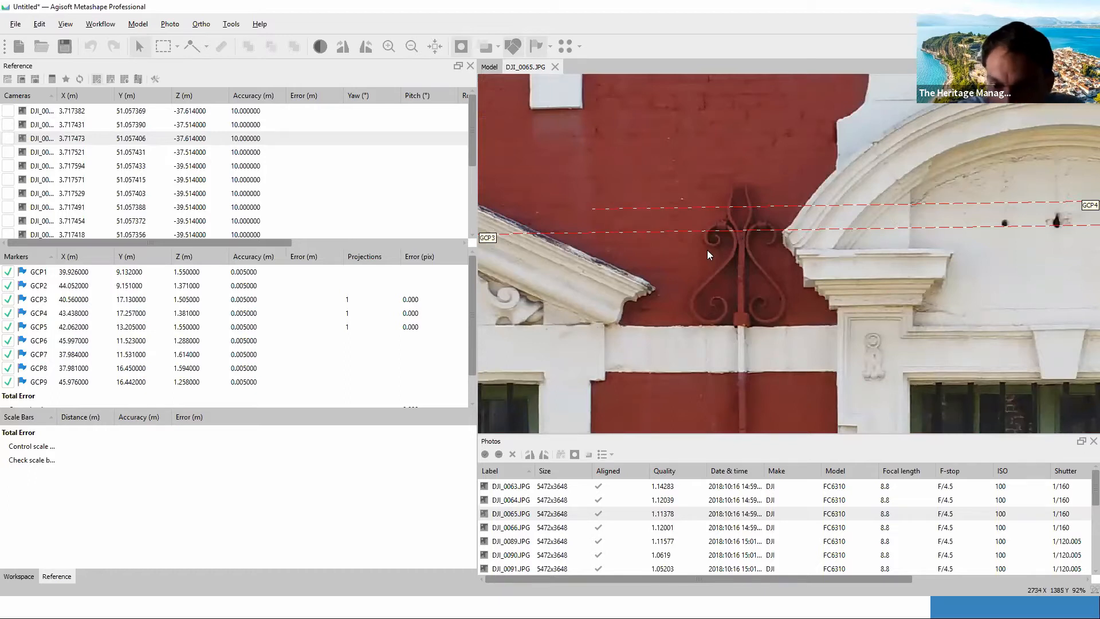
# Step: Switch to the topographic processing workflow presentation and look through its slides around Data preparation
pyautogui.hotkey('alt', 'Tab')
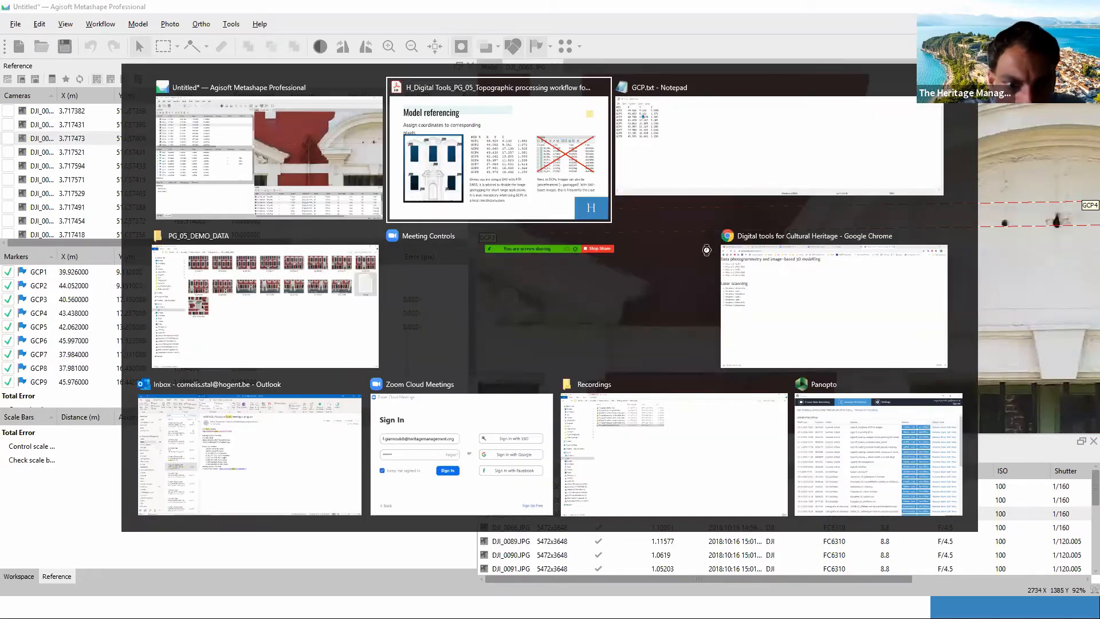
pyautogui.press('Right')
pyautogui.press('Right')
pyautogui.press('Right')
pyautogui.press('Right')
pyautogui.press('Right')
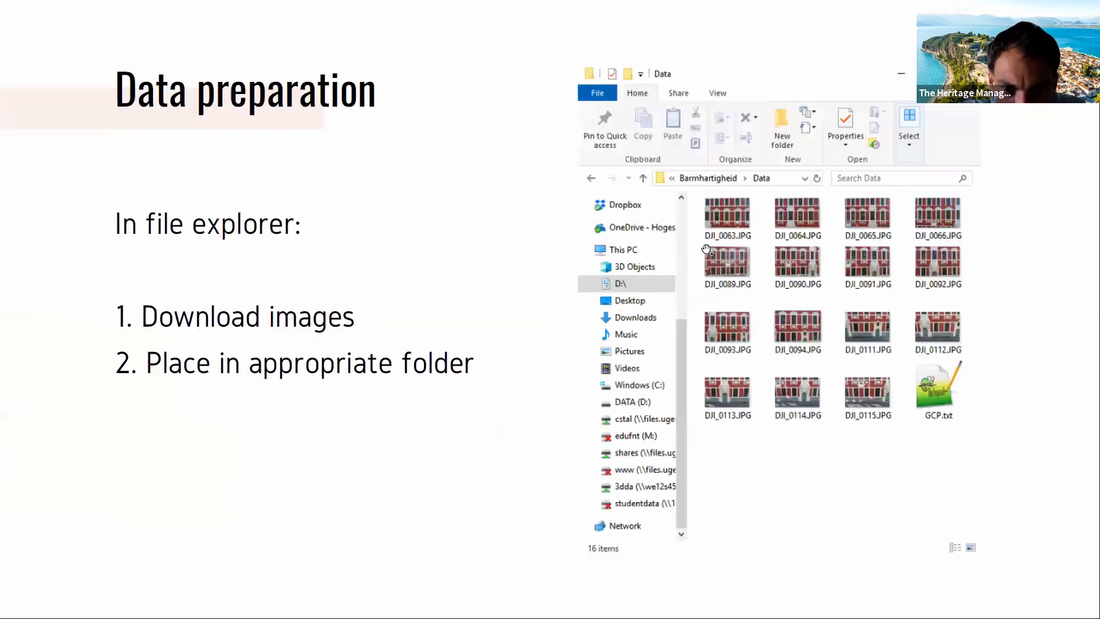
pyautogui.press('Right')
pyautogui.press('Right')
pyautogui.press('Right')
pyautogui.press('Right')
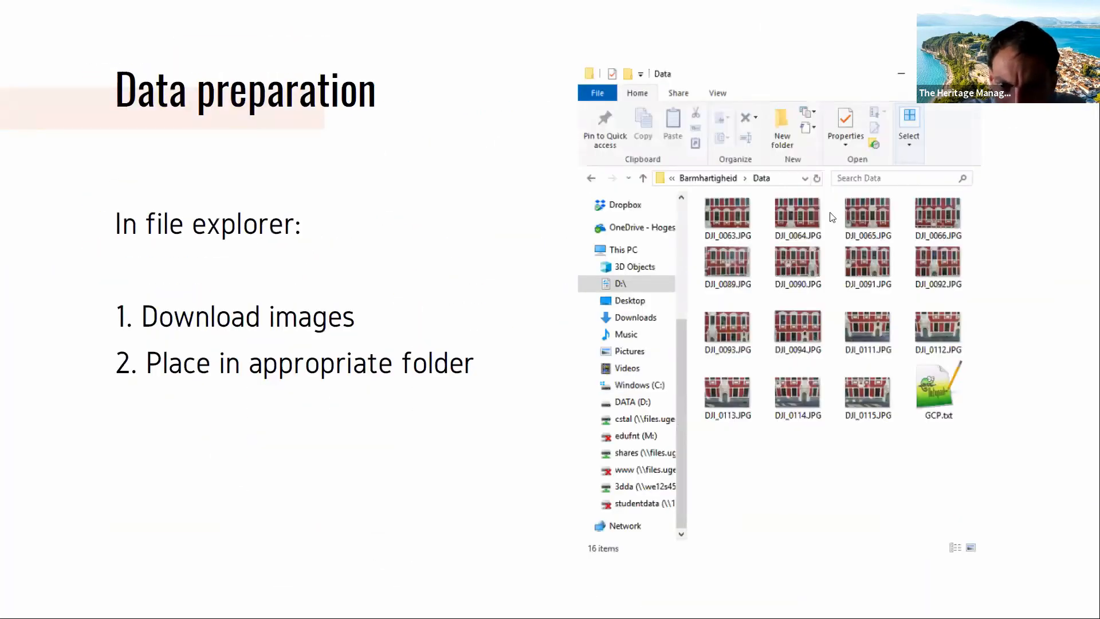
# Step: Switch to File Explorer, go up to the Photogrammetry folder and open H_Digital Tools_PG_04_Data processing in 3D modelling software.pdf
pyautogui.hotkey('alt', 'Tab')
pyautogui.hotkey('alt', 'Tab')
pyautogui.hotkey('alt', 'Tab')
pyautogui.hotkey('alt', 'Tab')
pyautogui.hotkey('alt', 'Tab')
pyautogui.hotkey('alt', 'shift', 'Tab')
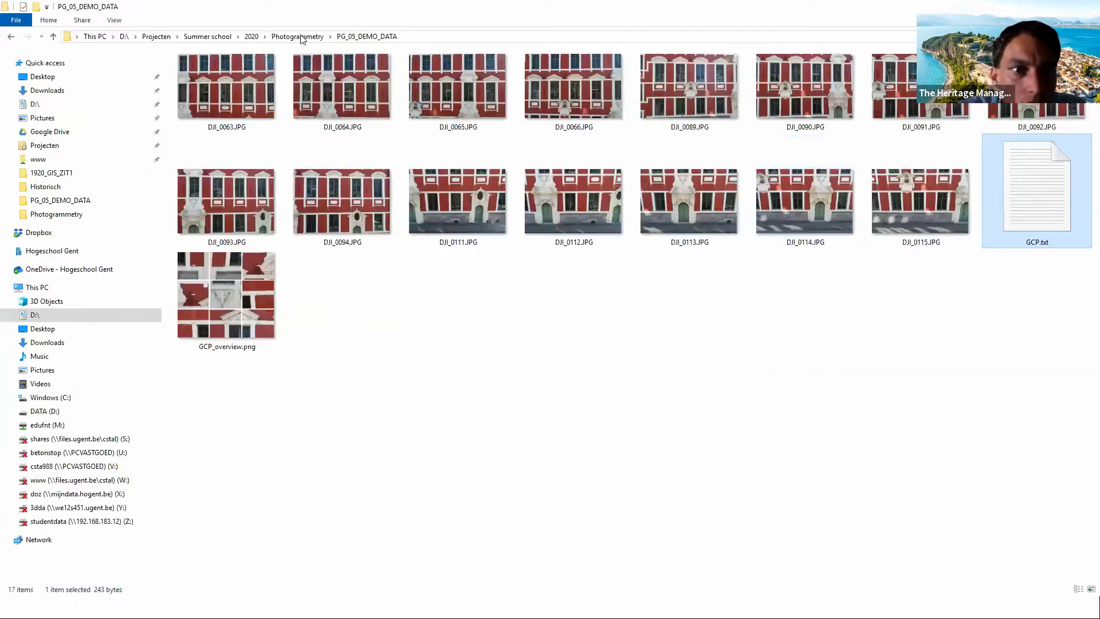
pyautogui.click(309, 36)
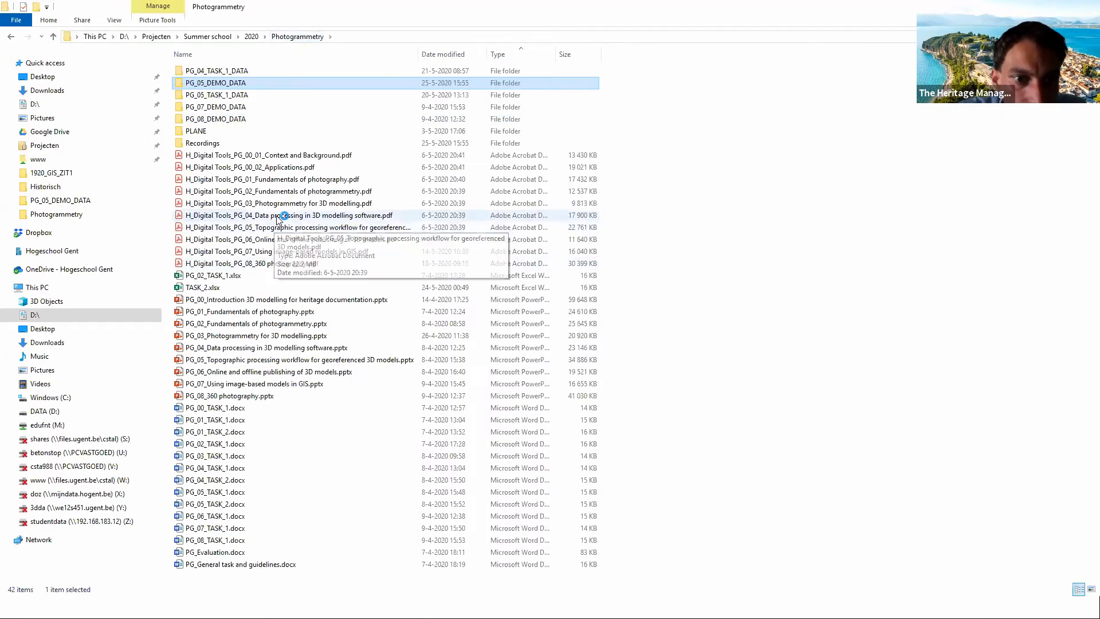
pyautogui.doubleClick(275, 215)
# Step: Look through the data processing presentation up to the slide on rotating, resizing and moving the processing region or object
pyautogui.press('Right')
pyautogui.press('Right')
pyautogui.press('Right')
pyautogui.press('Right')
pyautogui.press('Right')
pyautogui.press('Right')
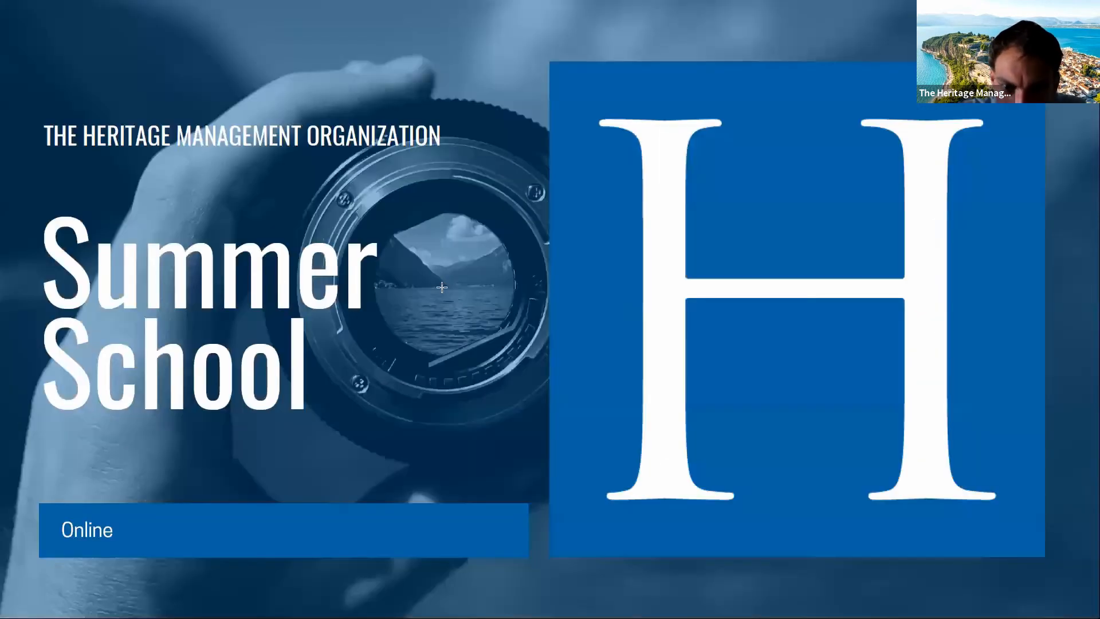
pyautogui.press('Right')
pyautogui.press('Right')
pyautogui.press('Right')
pyautogui.press('Right')
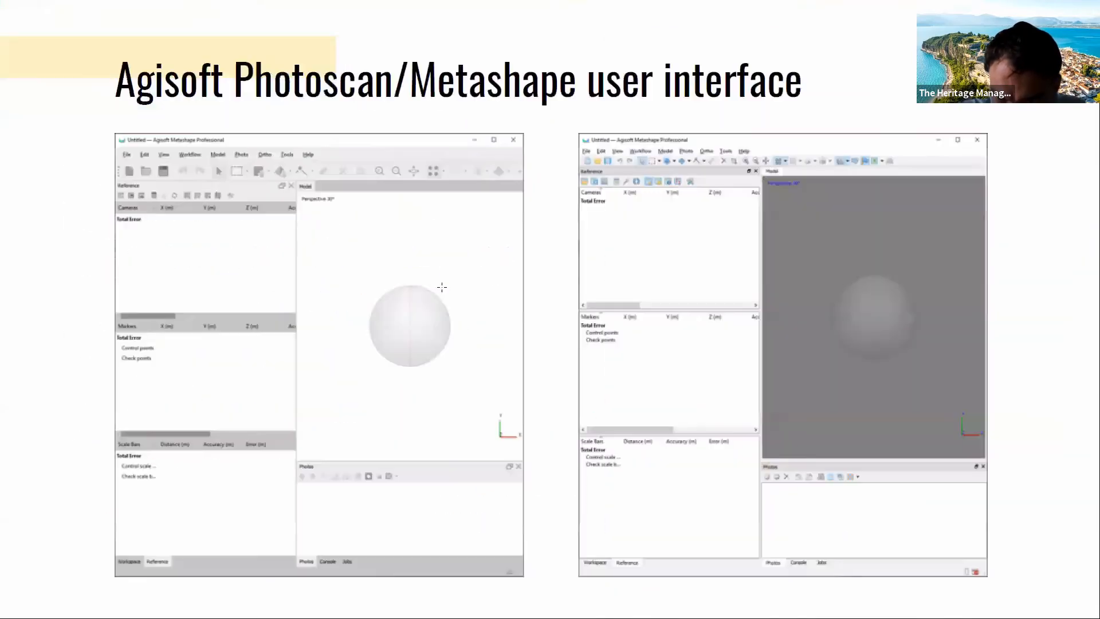
pyautogui.press('Right')
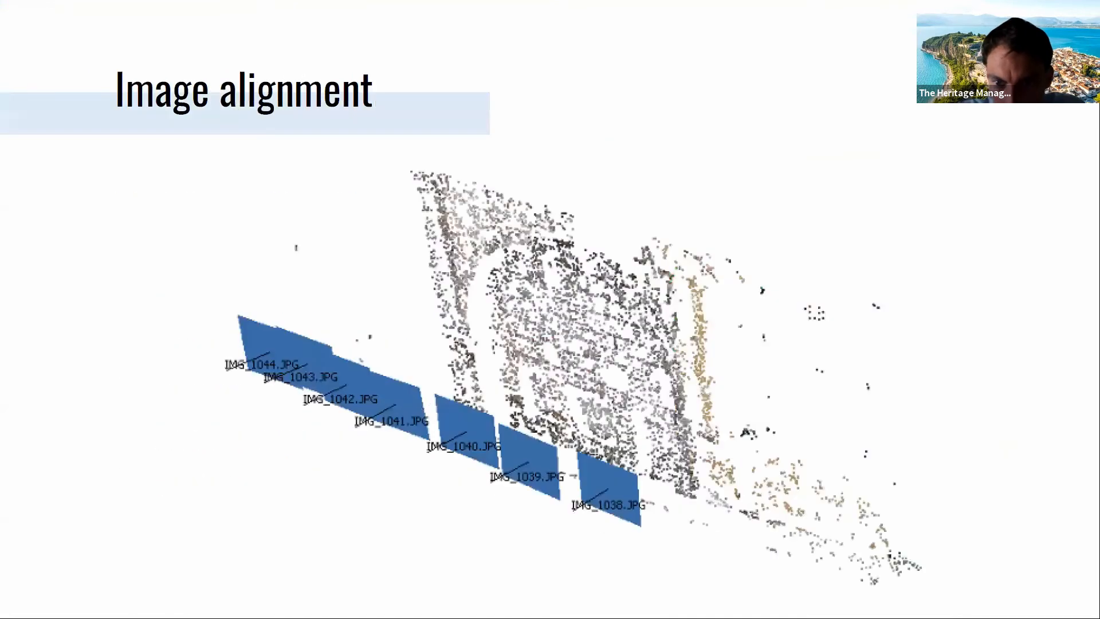
pyautogui.press('Right')
pyautogui.press('Right')
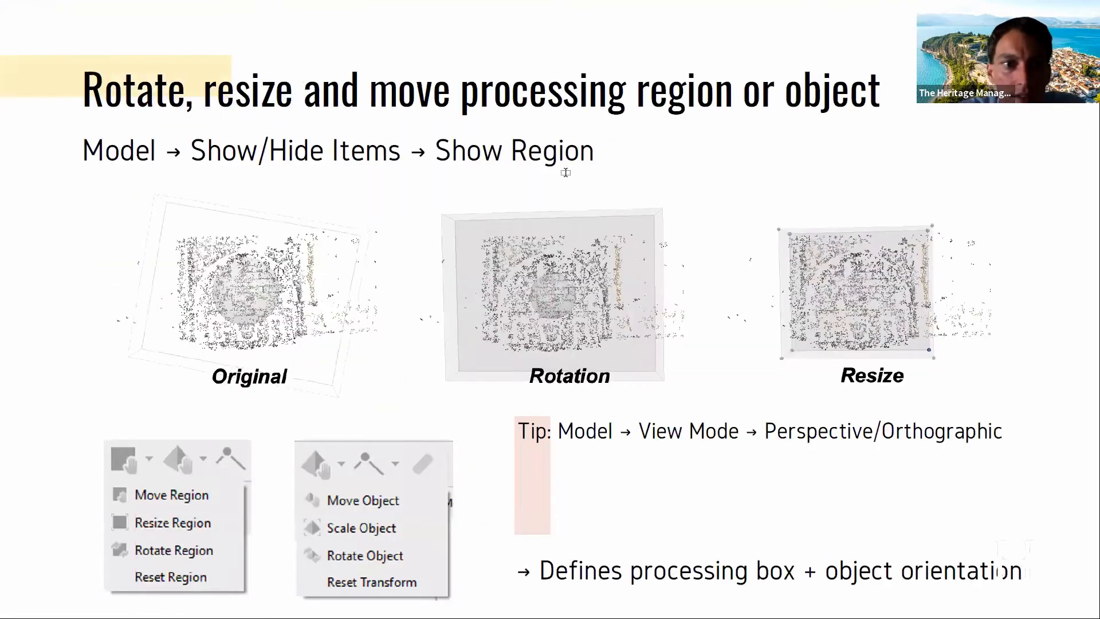
# Step: Look through H_Digital Tools_PG_03_Photogrammetry for 3D modelling.pdf up to the SfM-MVS image alignment slide
pyautogui.press('Escape')
pyautogui.hotkey('alt', 'Tab')
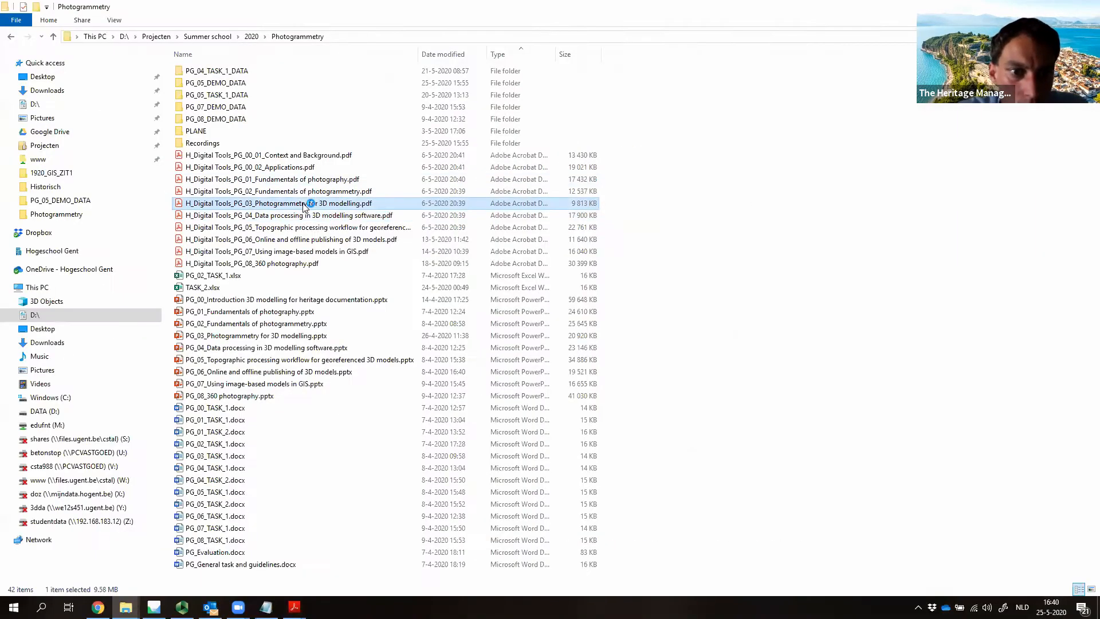
pyautogui.hotkey('alt', 'Tab')
pyautogui.scroll(-7, 302, 202)
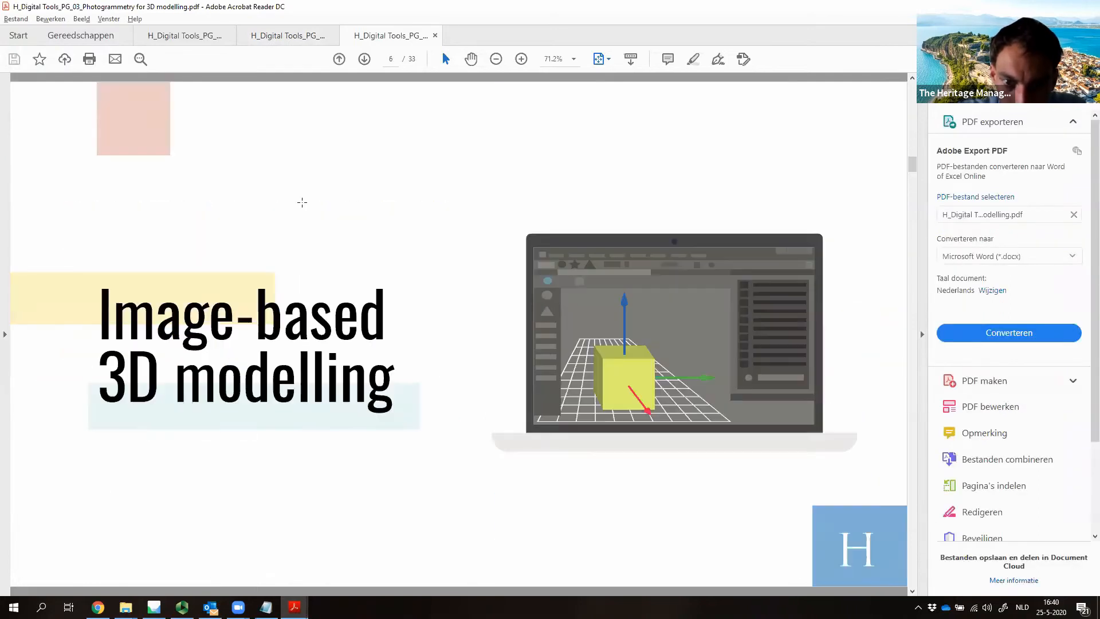
pyautogui.scroll(-6, 302, 202)
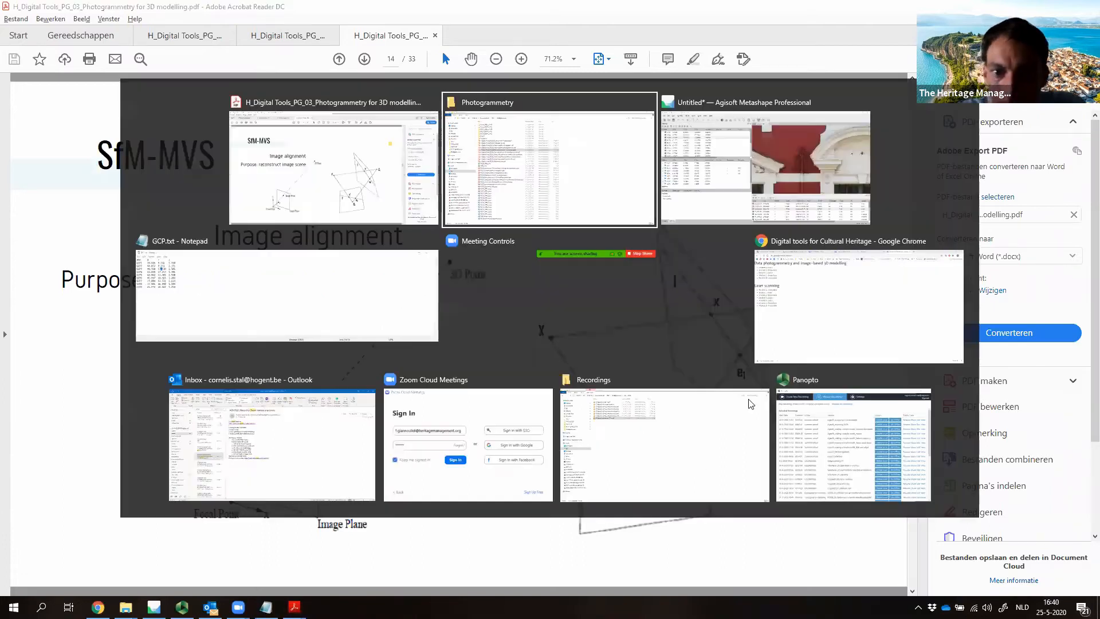
# Step: Switch to Metashape and place GCP5 in DJI_0065.JPG at the inner corner right of the stone cross's upright, beside its guide line
pyautogui.hotkey('alt', 'Tab')
pyautogui.hotkey('alt', 'Tab')
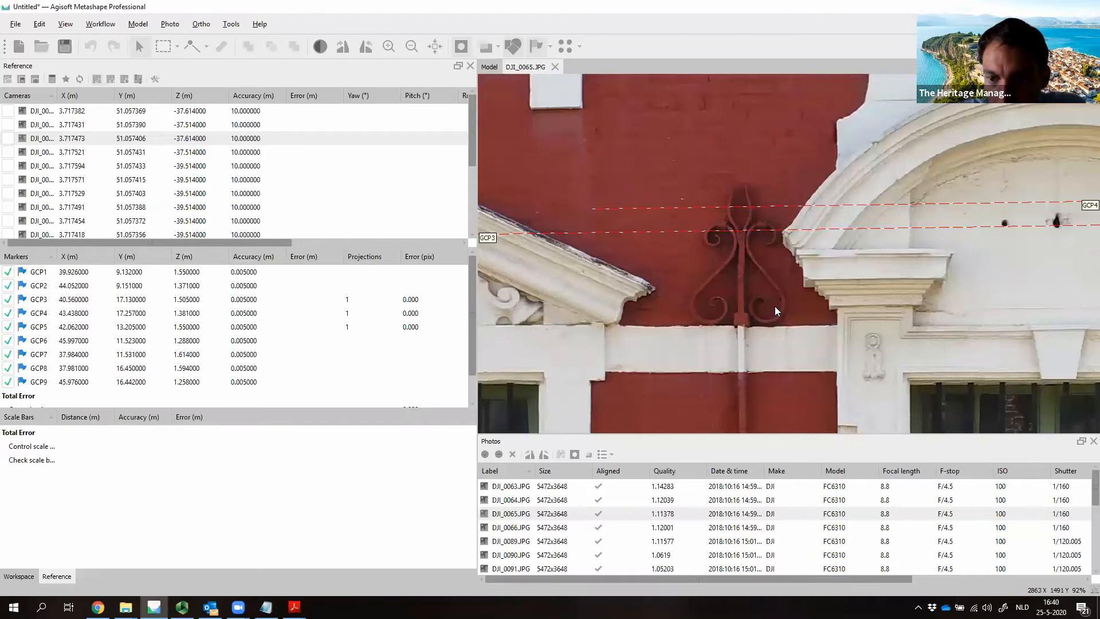
pyautogui.scroll(-3, 774, 307)
pyautogui.moveTo(1025, 338); pyautogui.dragTo(782, 324)
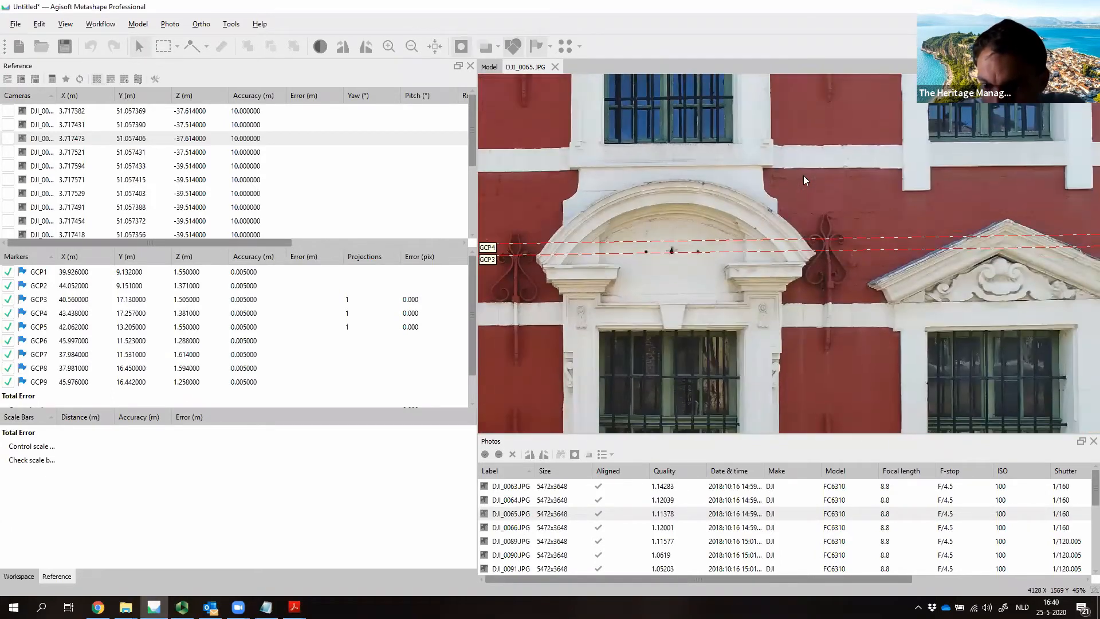
pyautogui.moveTo(716, 401); pyautogui.dragTo(1023, 200)
pyautogui.moveTo(831, 421); pyautogui.dragTo(739, 217)
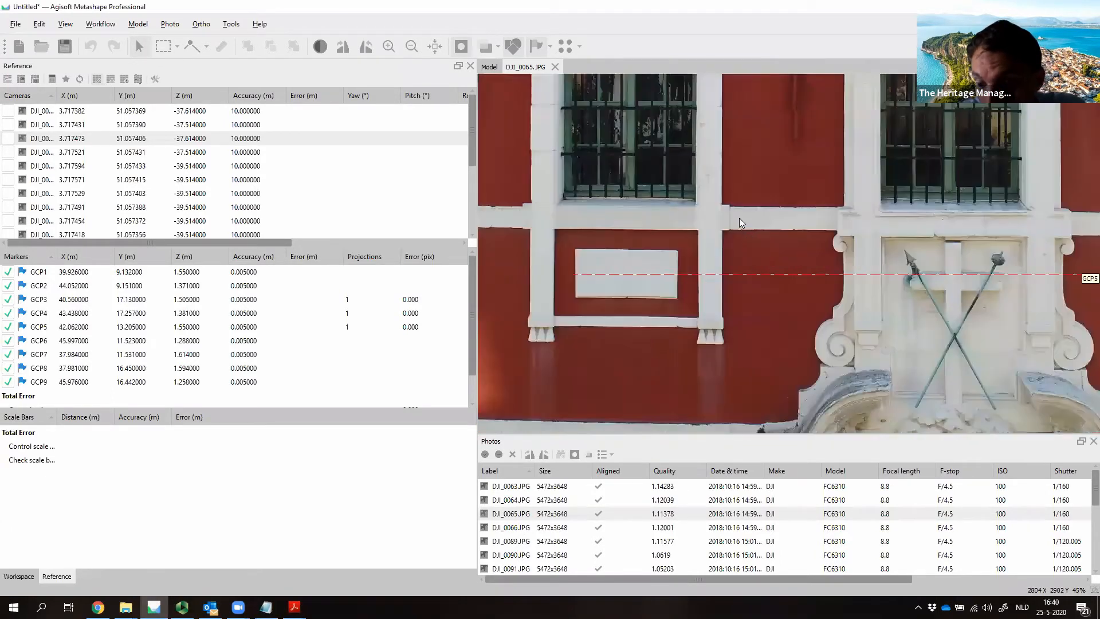
pyautogui.moveTo(912, 206); pyautogui.dragTo(836, 206)
pyautogui.moveTo(897, 286); pyautogui.dragTo(1027, 304)
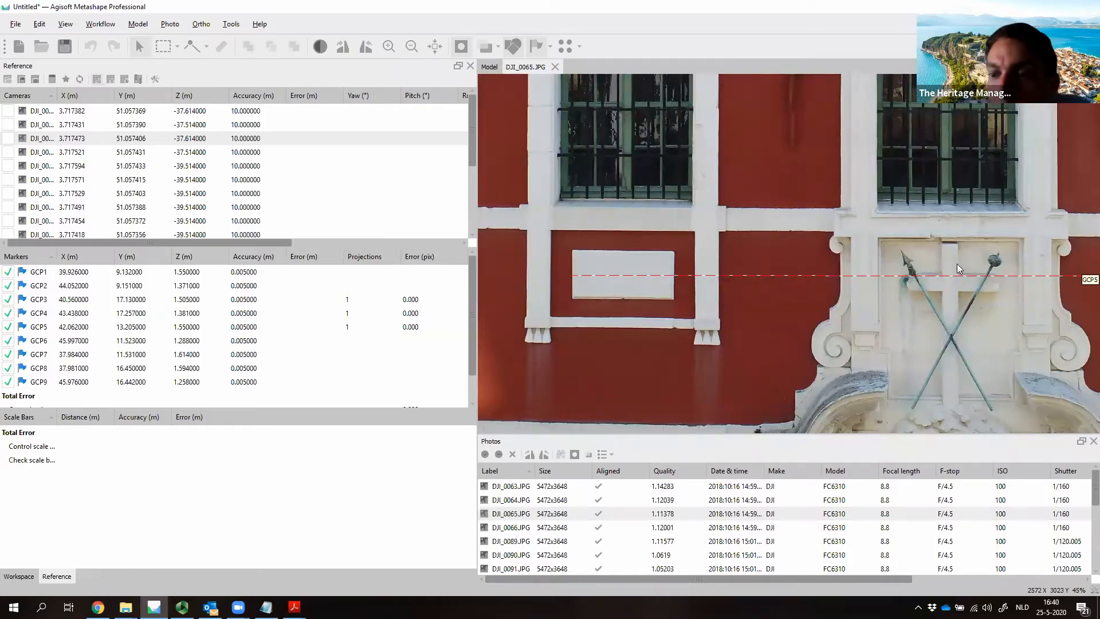
pyautogui.moveTo(1026, 239); pyautogui.dragTo(1043, 190)
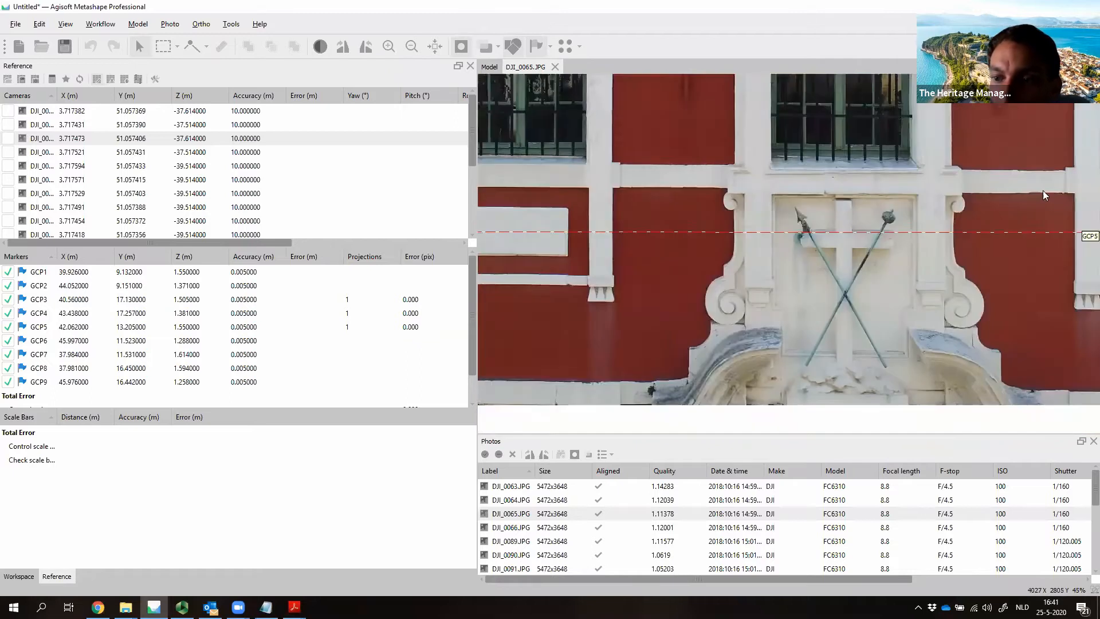
pyautogui.moveTo(758, 204); pyautogui.dragTo(827, 212)
pyautogui.moveTo(639, 223); pyautogui.dragTo(720, 226)
pyautogui.moveTo(822, 208); pyautogui.dragTo(612, 192)
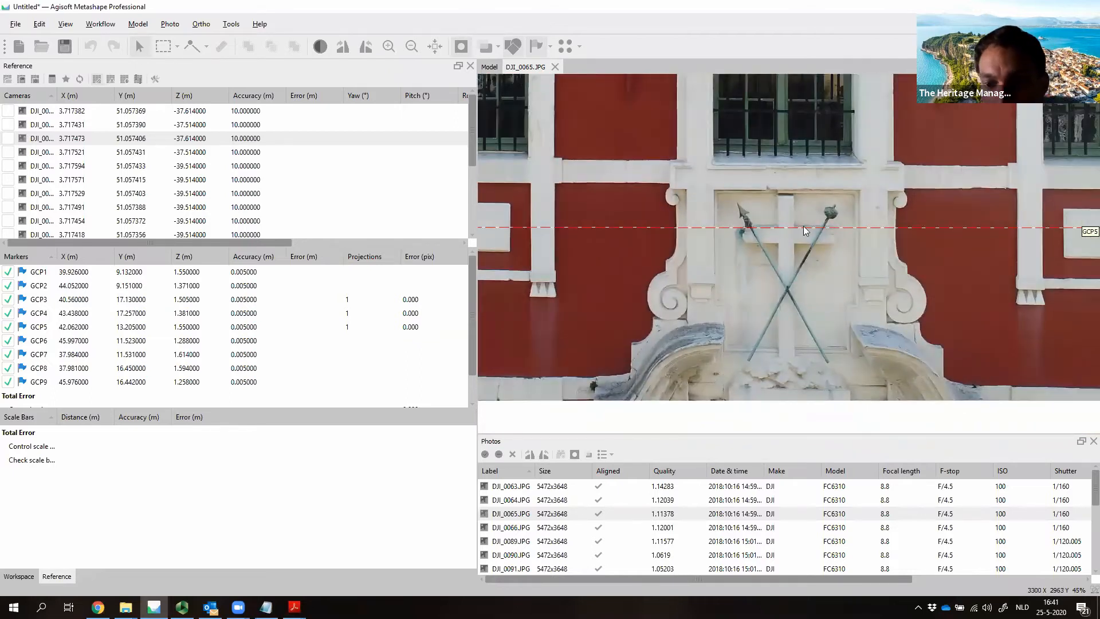
pyautogui.scroll(6, 805, 227)
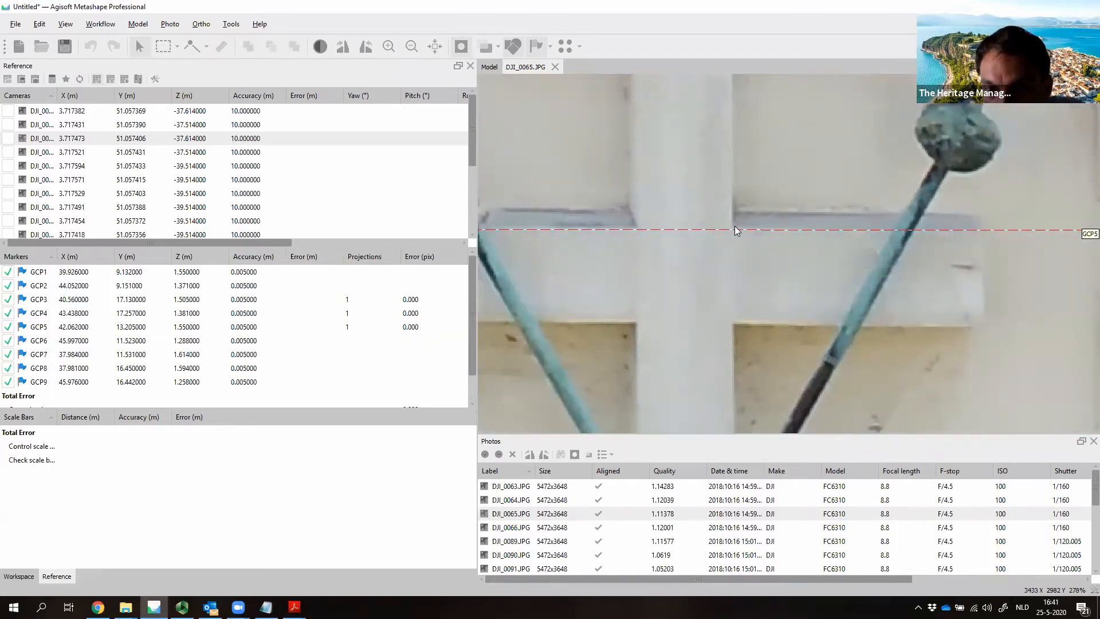
pyautogui.scroll(3, 736, 231)
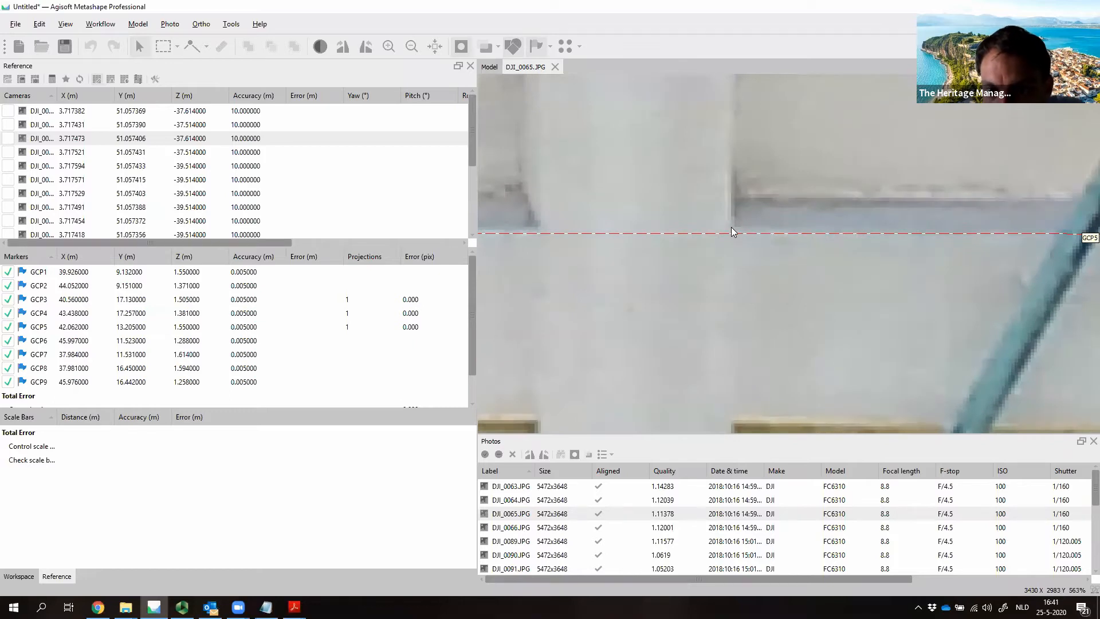
pyautogui.rightClick(732, 228)
pyautogui.moveTo(764, 249)
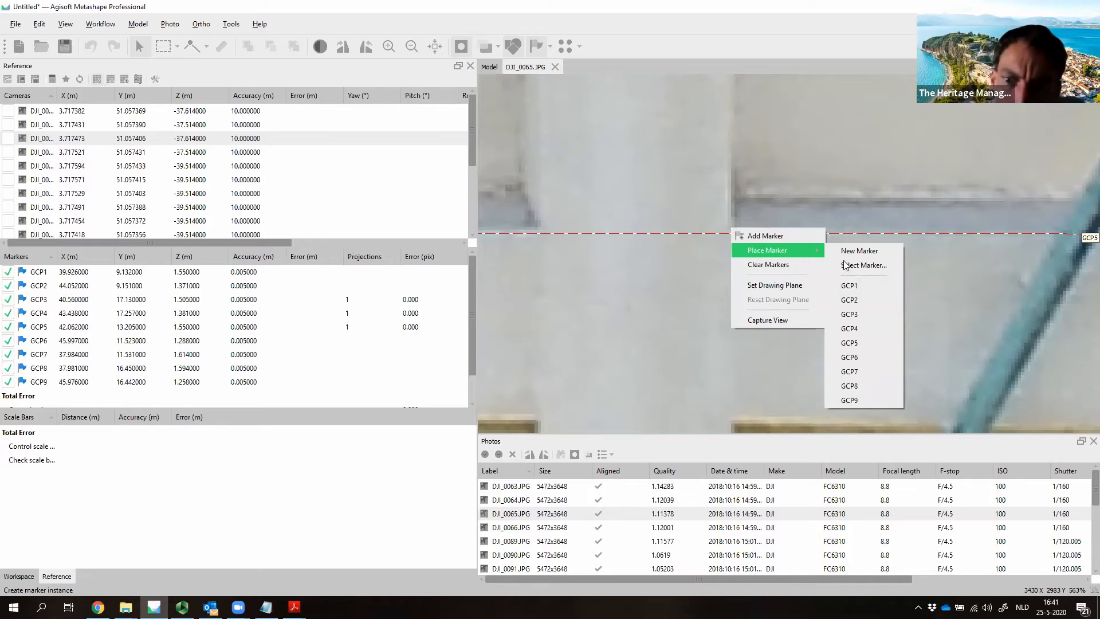
pyautogui.click(865, 343)
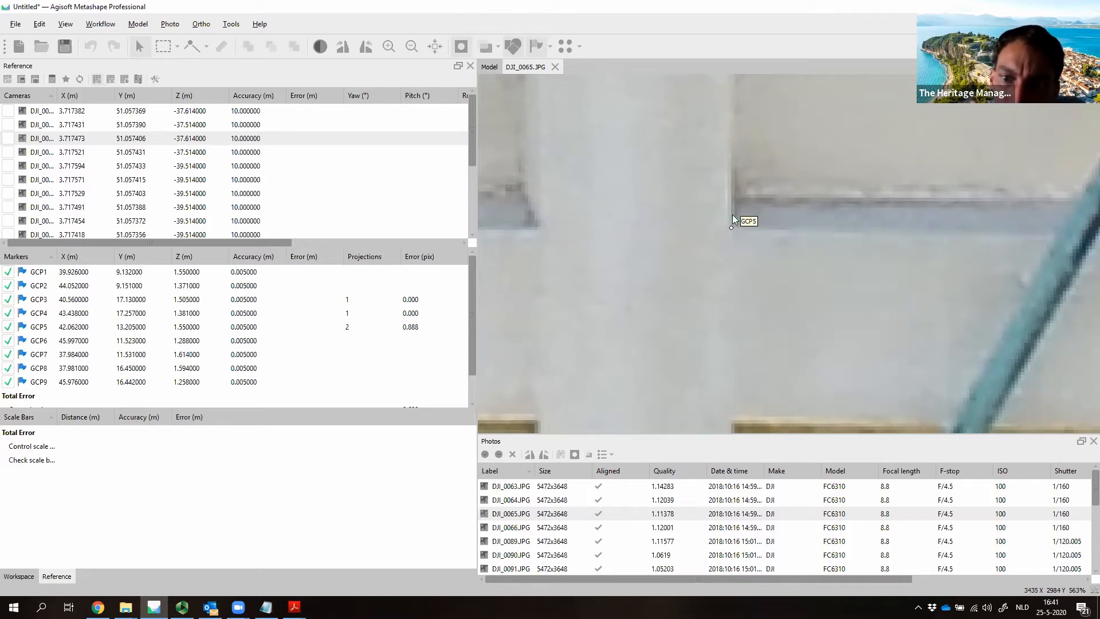
# Step: Place GCP3 in DJI_0065.JPG on the iron ornament left of the central arch, where its guide line crosses the stem
pyautogui.scroll(-10, 777, 173)
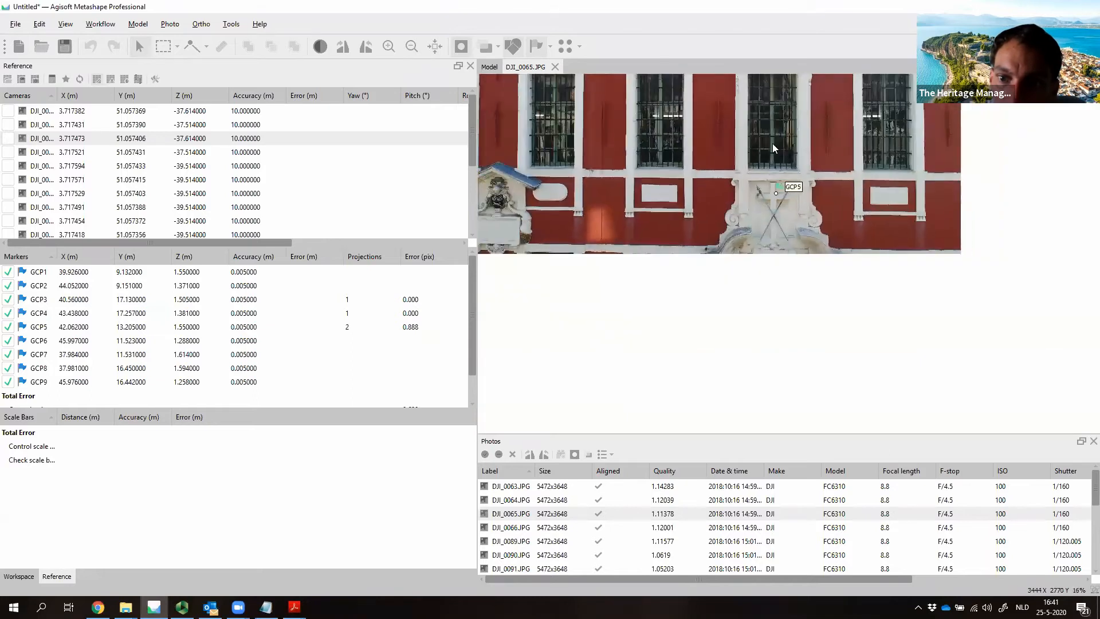
pyautogui.moveTo(759, 94); pyautogui.dragTo(789, 325)
pyautogui.scroll(9, 748, 279)
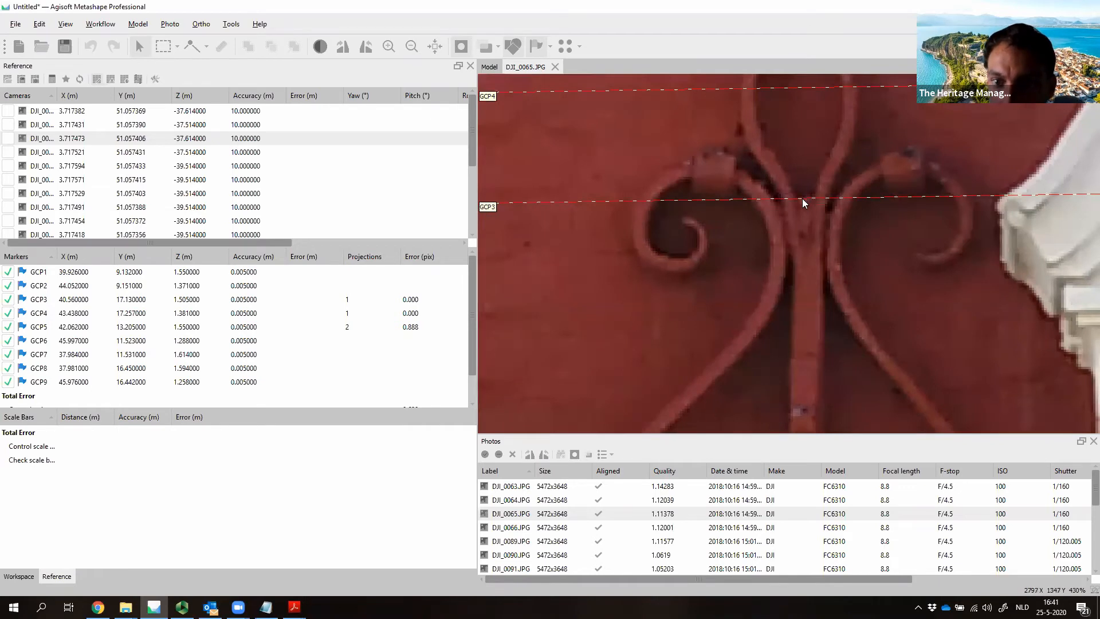
pyautogui.rightClick(802, 198)
pyautogui.moveTo(834, 222)
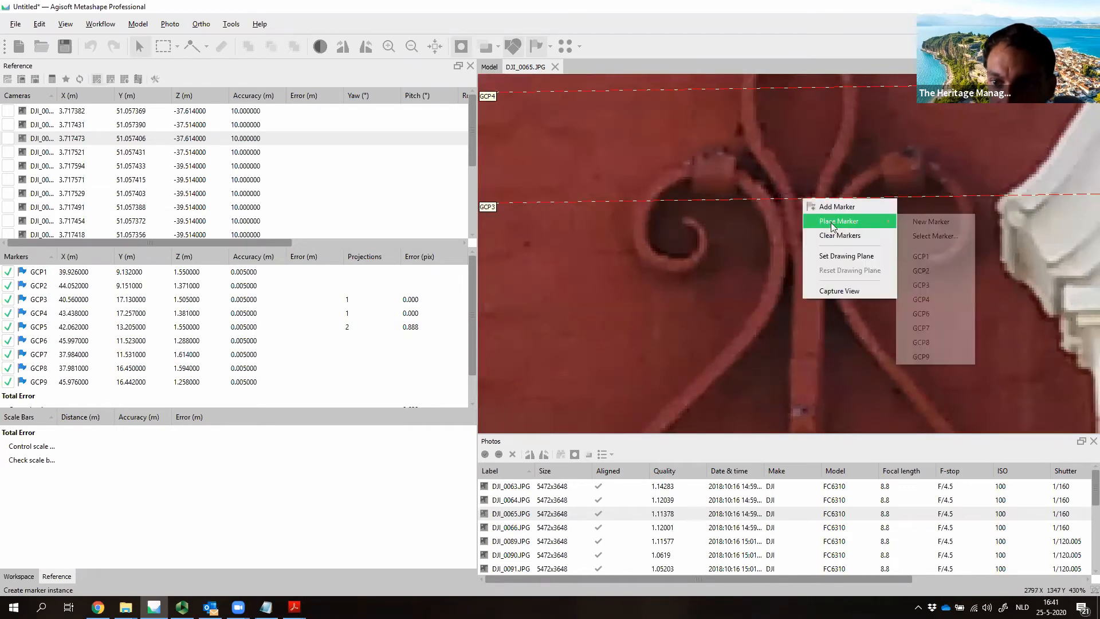
pyautogui.click(926, 285)
# Step: Place GCP4 in DJI_0065.JPG on the iron ornament right of the central arch, where its guide line crosses the curls
pyautogui.scroll(-5, 924, 281)
pyautogui.scroll(2, 578, 339)
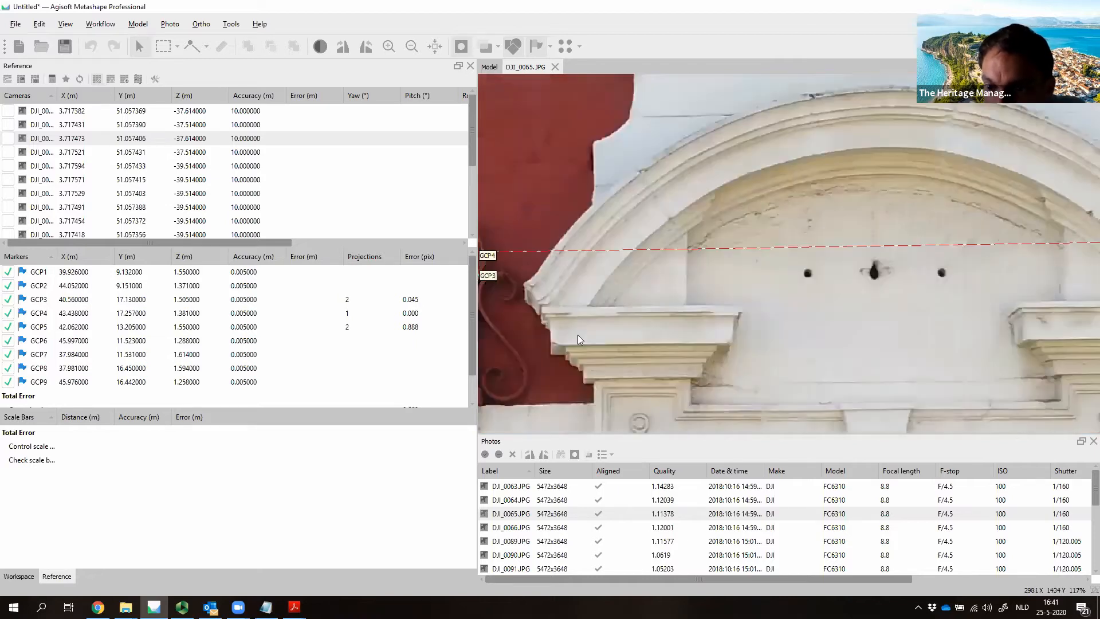
pyautogui.moveTo(578, 338); pyautogui.dragTo(551, 335)
pyautogui.moveTo(948, 341); pyautogui.dragTo(574, 361)
pyautogui.scroll(2, 877, 255)
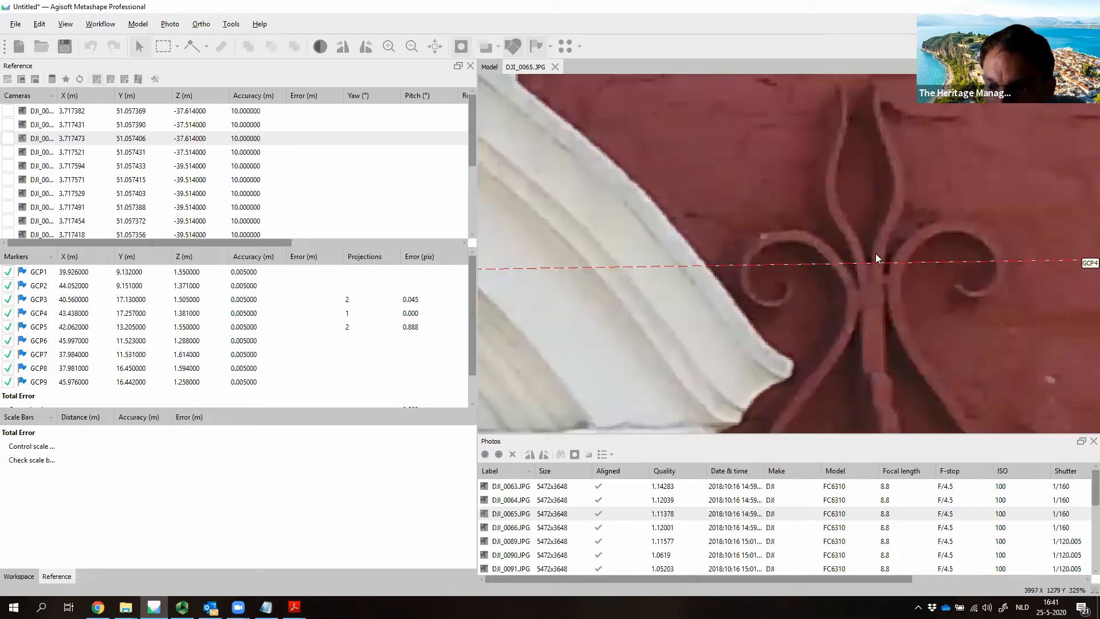
pyautogui.scroll(3, 876, 254)
pyautogui.rightClick(841, 301)
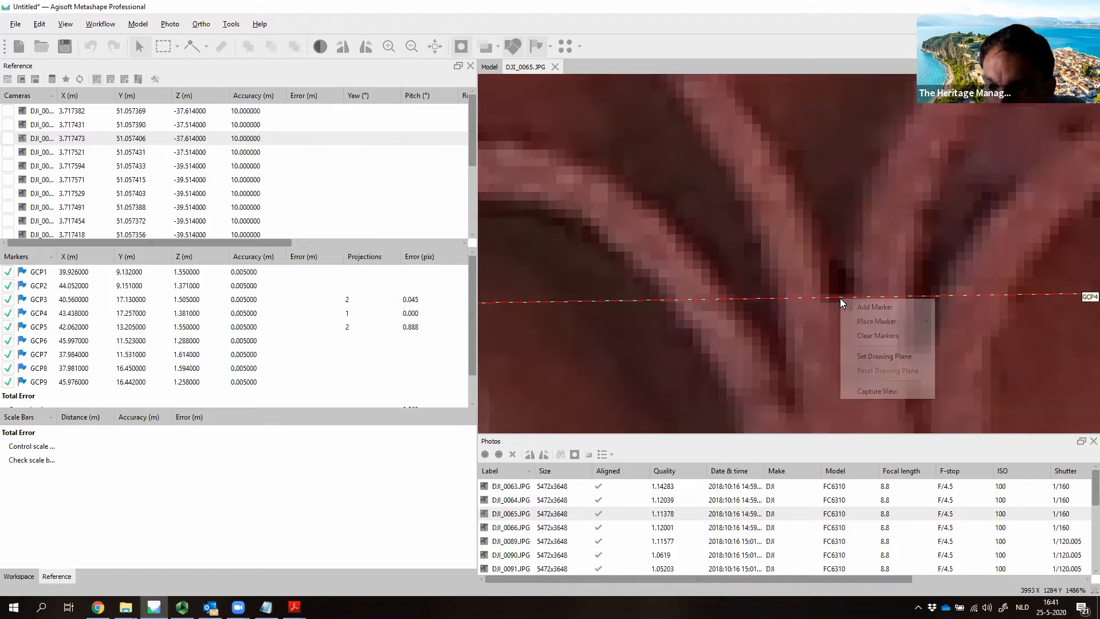
pyautogui.moveTo(882, 321)
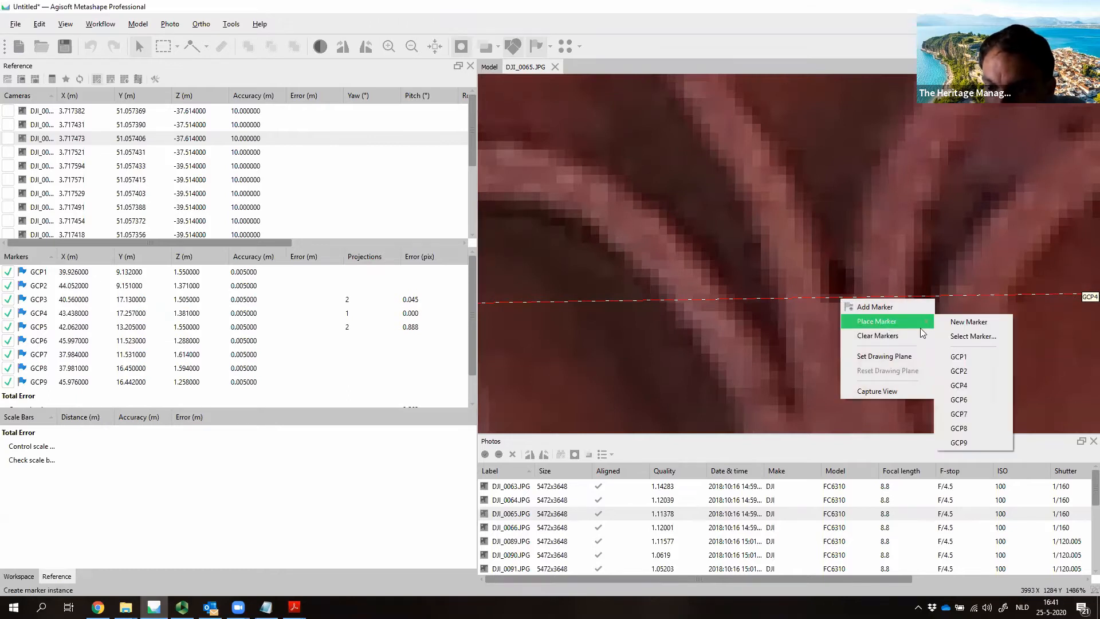
pyautogui.click(968, 386)
pyautogui.scroll(-10, 760, 328)
pyautogui.scroll(-3, 760, 329)
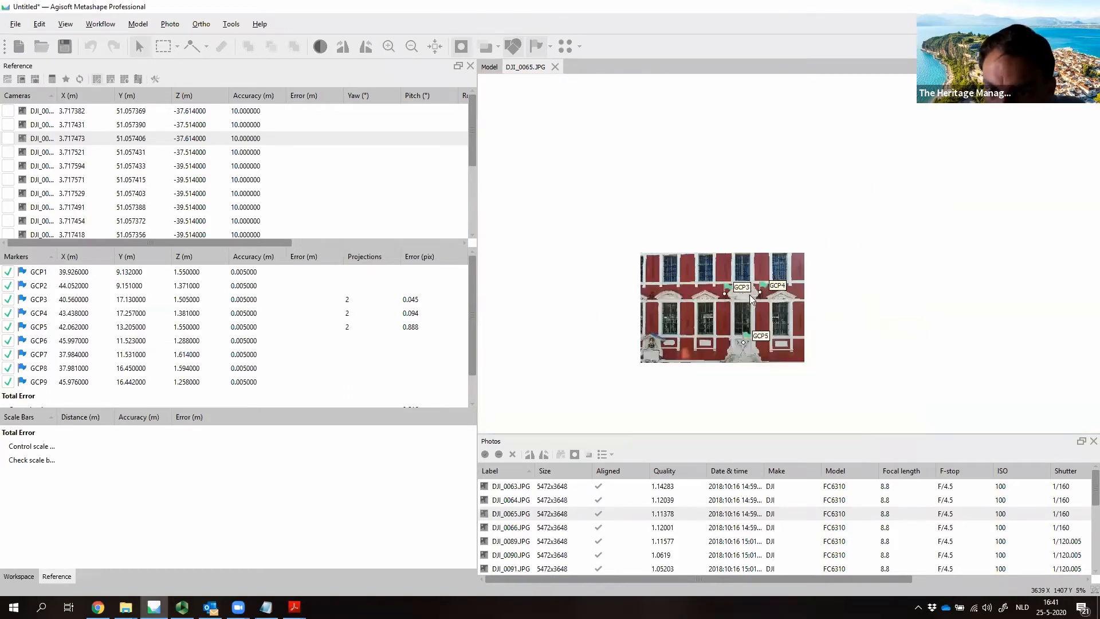
pyautogui.scroll(5, 749, 294)
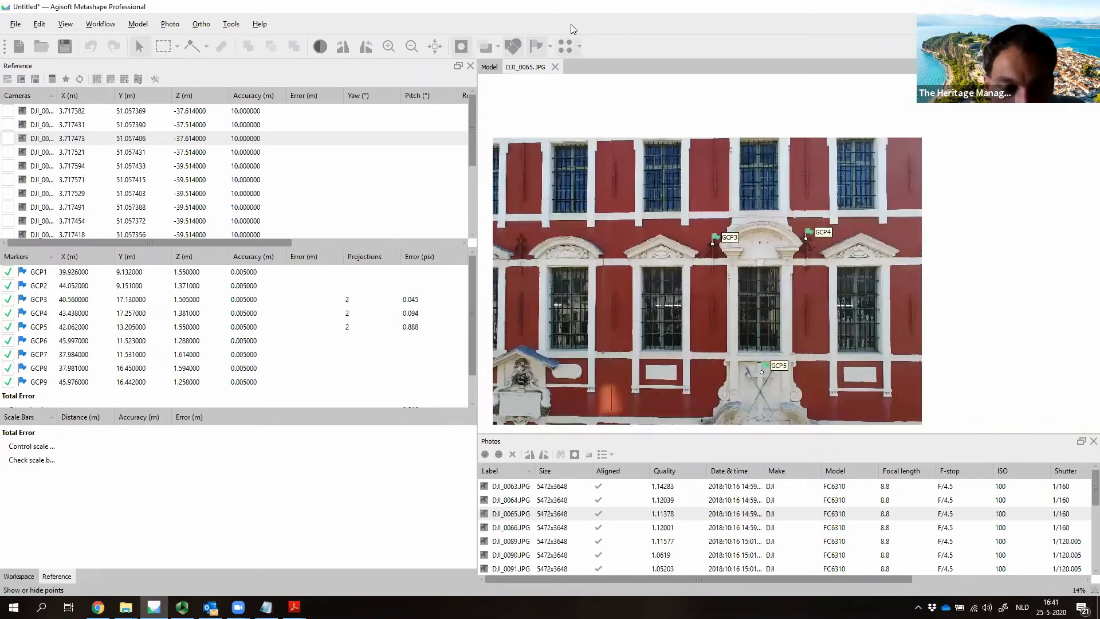
# Step: Show the 3D model and update its referencing from the placed GCP3, GCP4 and GCP5 markers, inspecting it from several sides
pyautogui.click(488, 68)
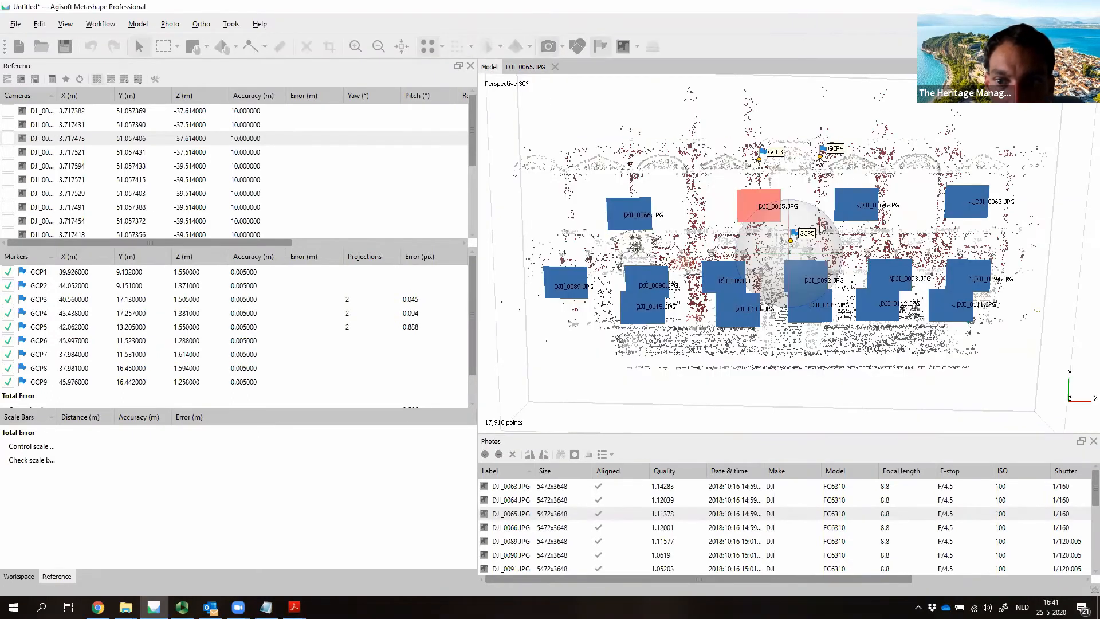
pyautogui.moveTo(822, 229); pyautogui.dragTo(803, 258)
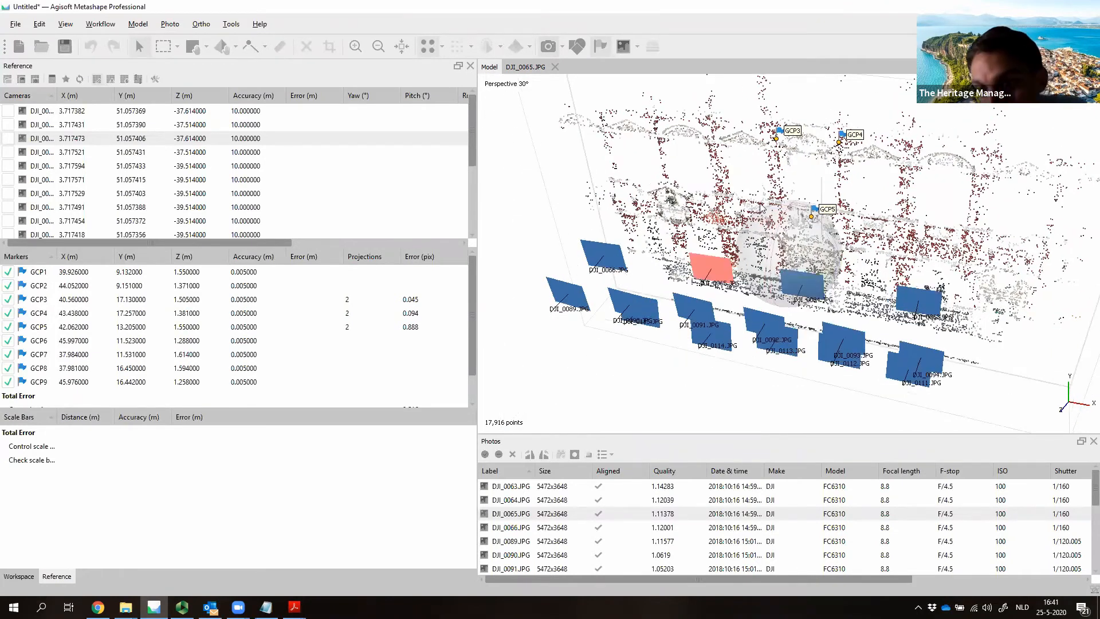
pyautogui.moveTo(754, 213); pyautogui.dragTo(774, 260)
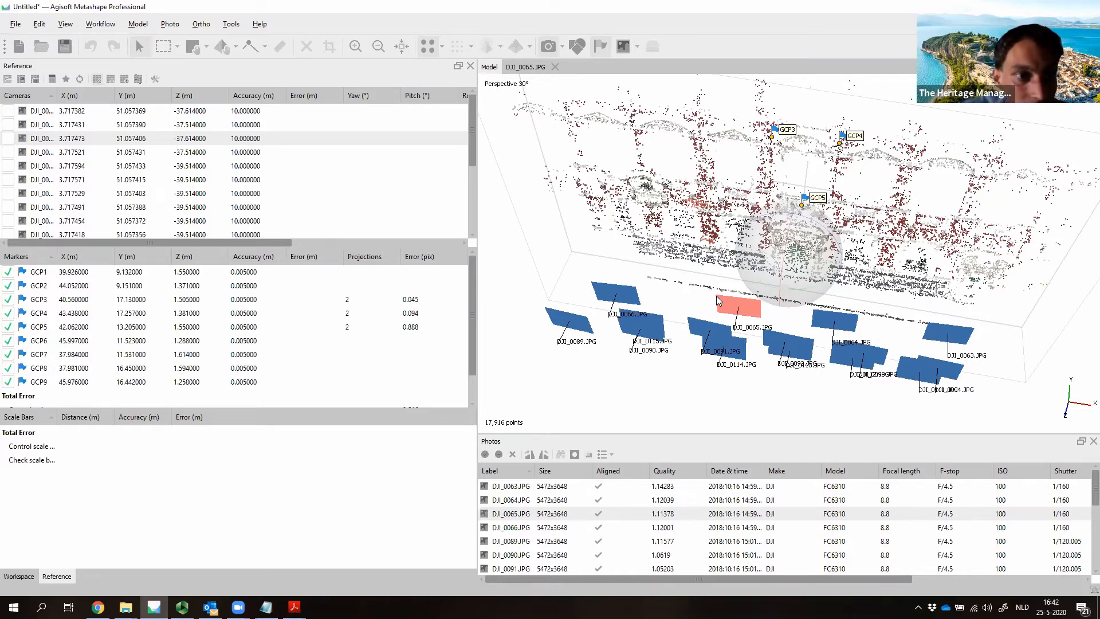
pyautogui.click(81, 76)
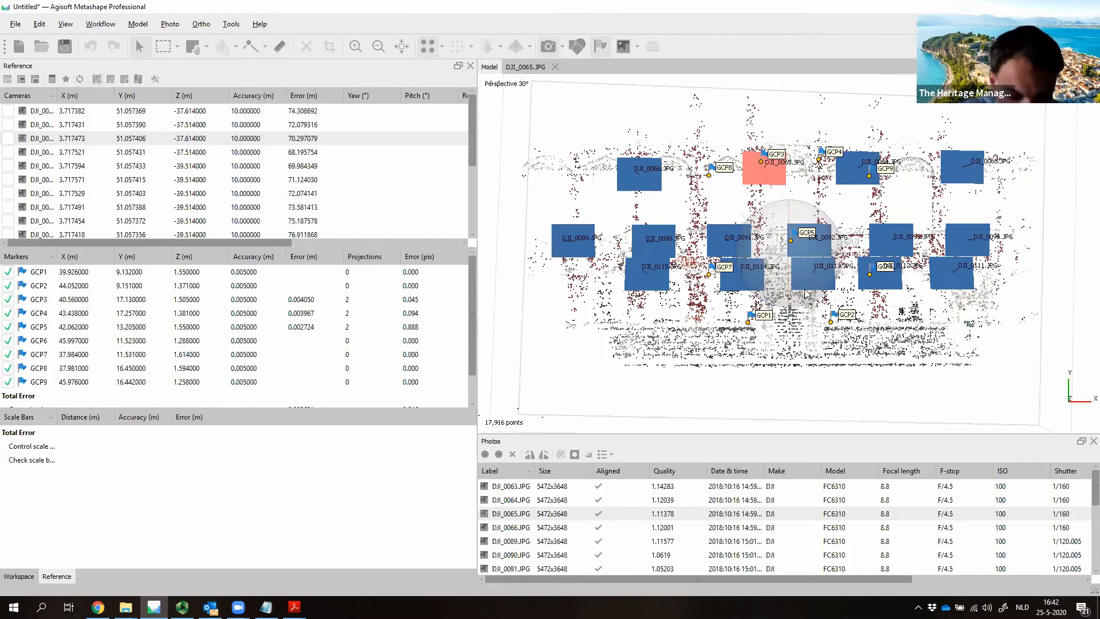
pyautogui.moveTo(793, 310); pyautogui.dragTo(659, 373)
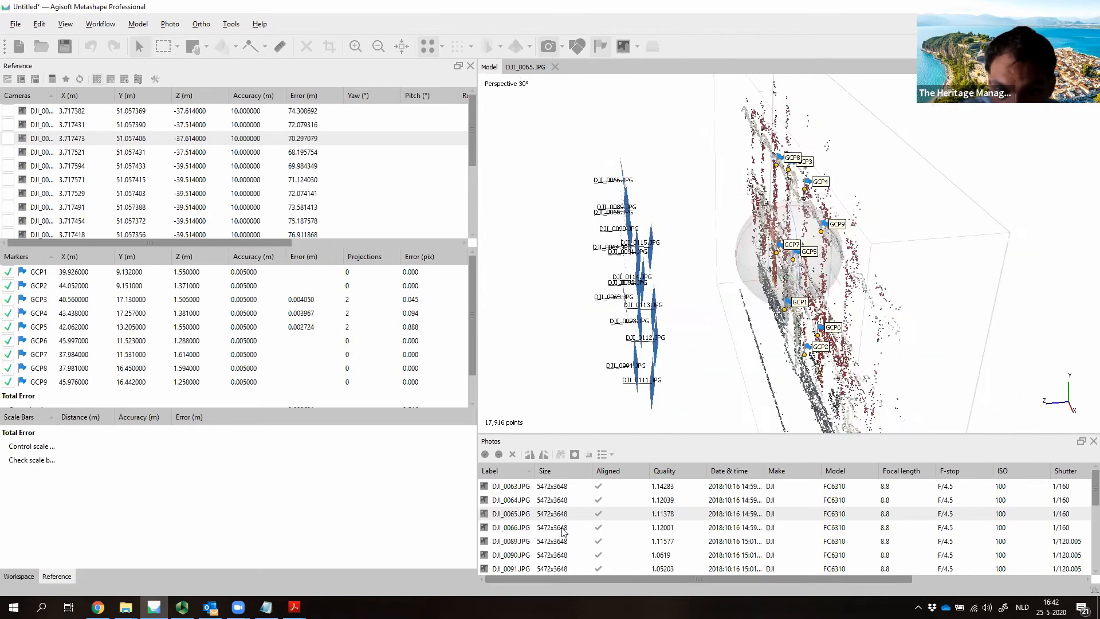
# Step: Open DJI_0063.JPG and examine the projected positions of GCP4, GCP5 and GCP9, with a close look at GCP4
pyautogui.doubleClick(535, 487)
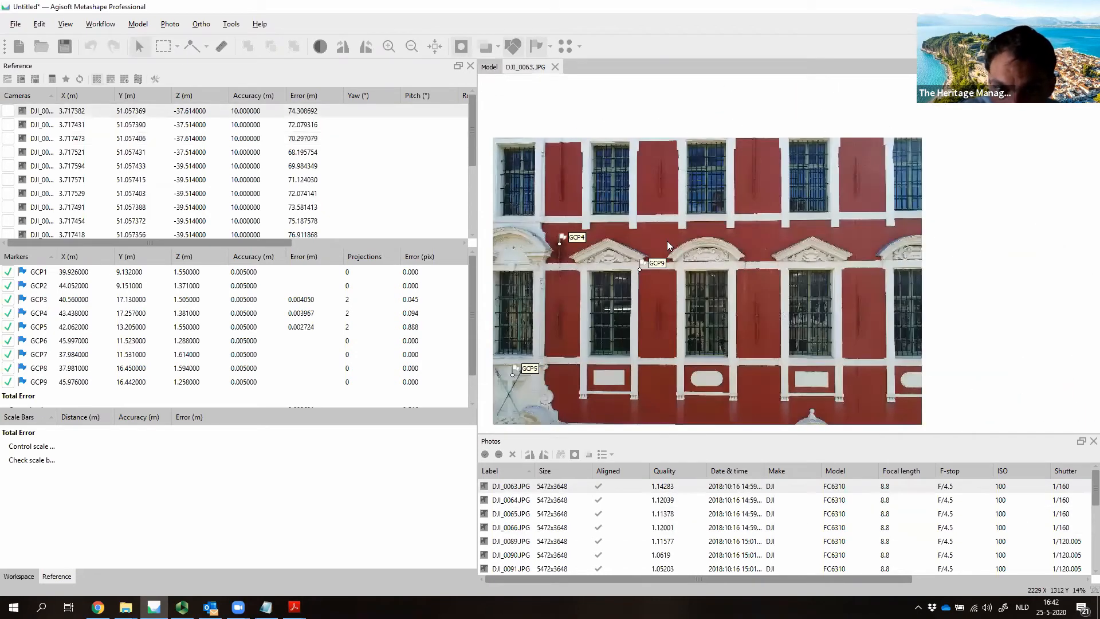
pyautogui.scroll(-4, 667, 241)
pyautogui.scroll(4, 634, 256)
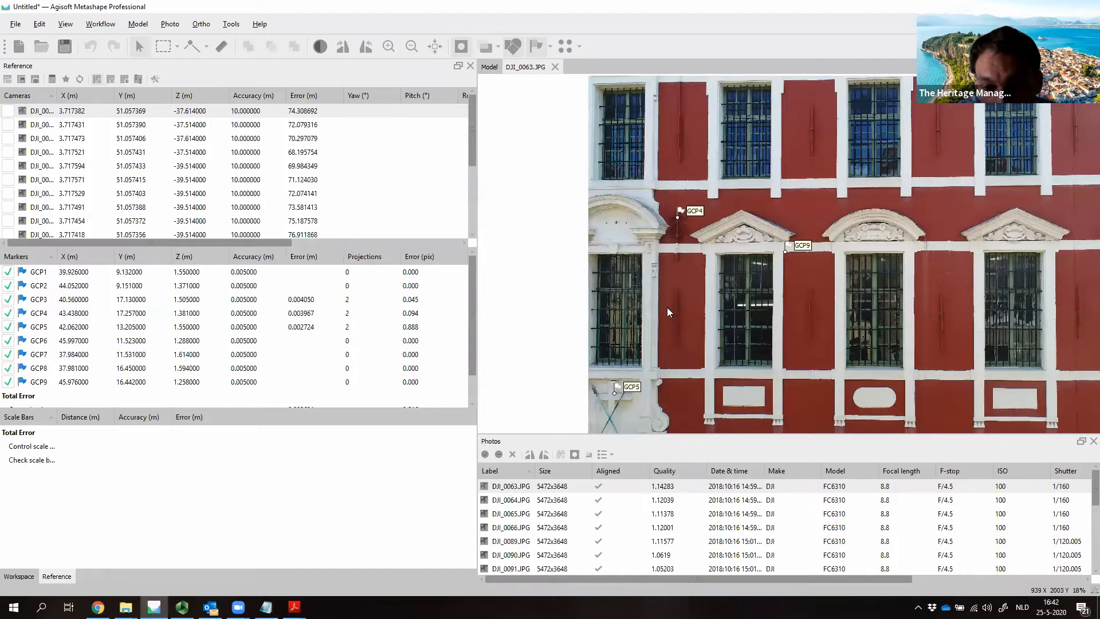
pyautogui.scroll(-3, 667, 308)
pyautogui.scroll(2, 667, 307)
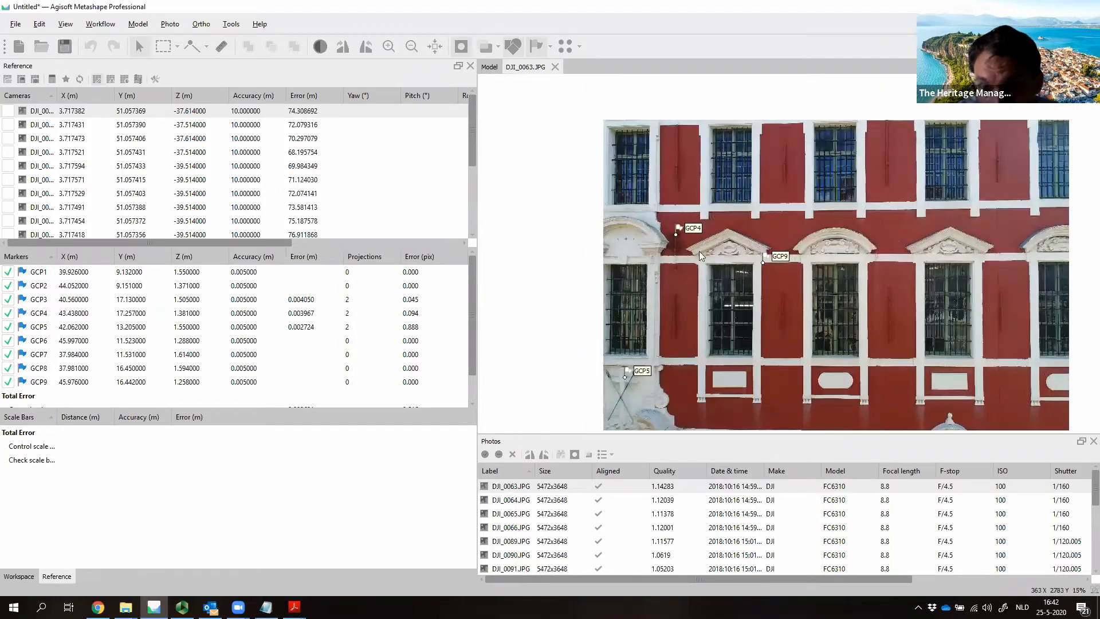
pyautogui.scroll(4, 678, 229)
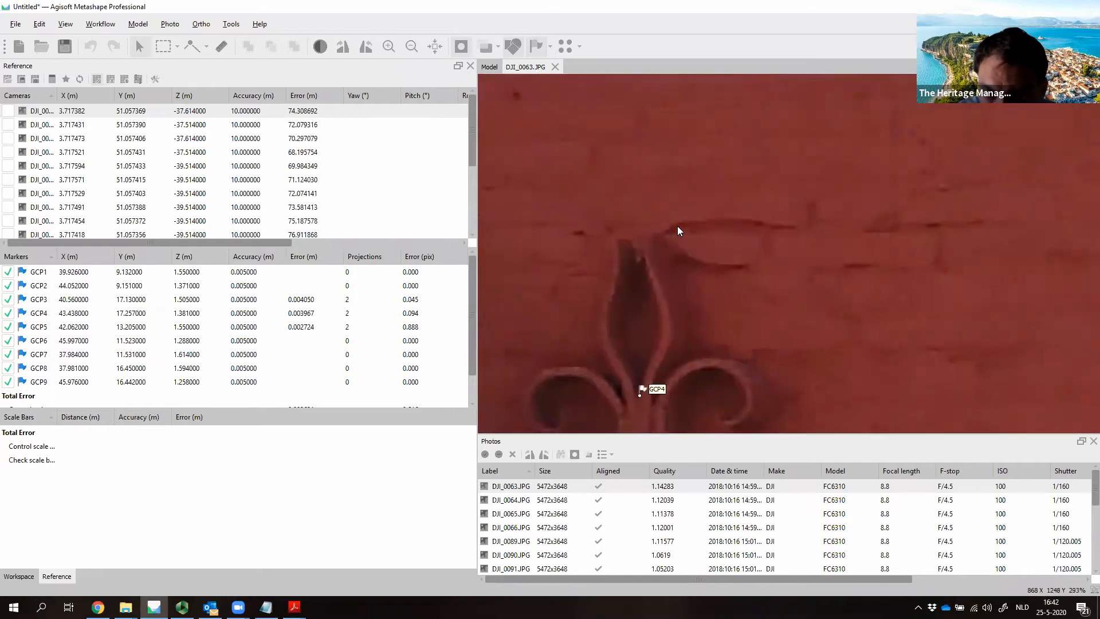
pyautogui.scroll(-5, 678, 229)
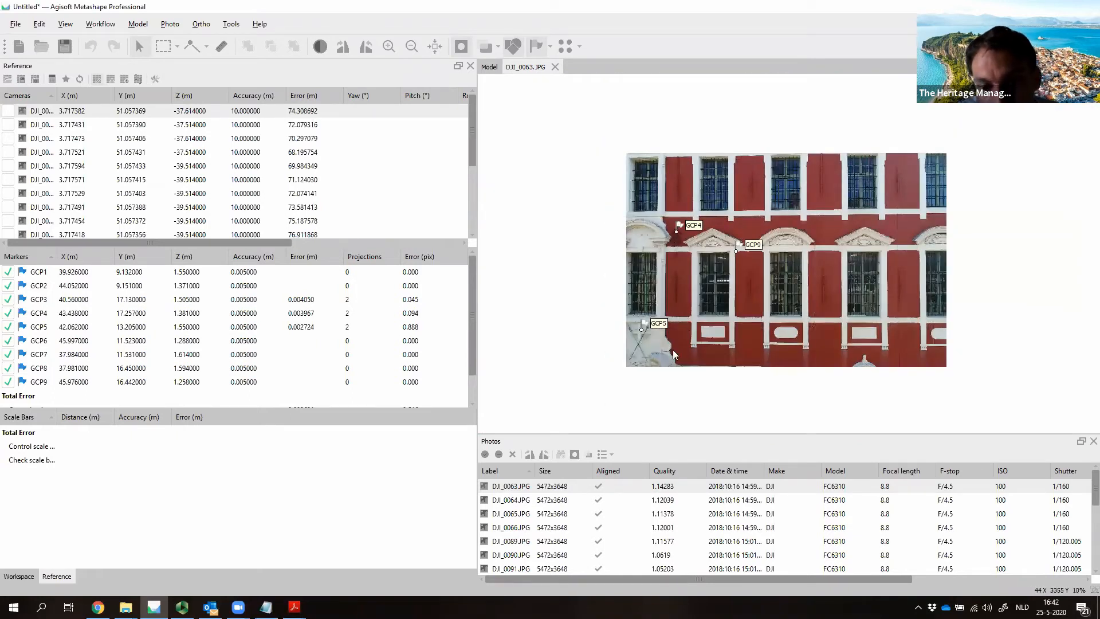
# Step: Look over DJI_0064.JPG, switch to DJI_0090.JPG and place GCP8 on the notch under the white band beside the upper window's frame
pyautogui.doubleClick(507, 502)
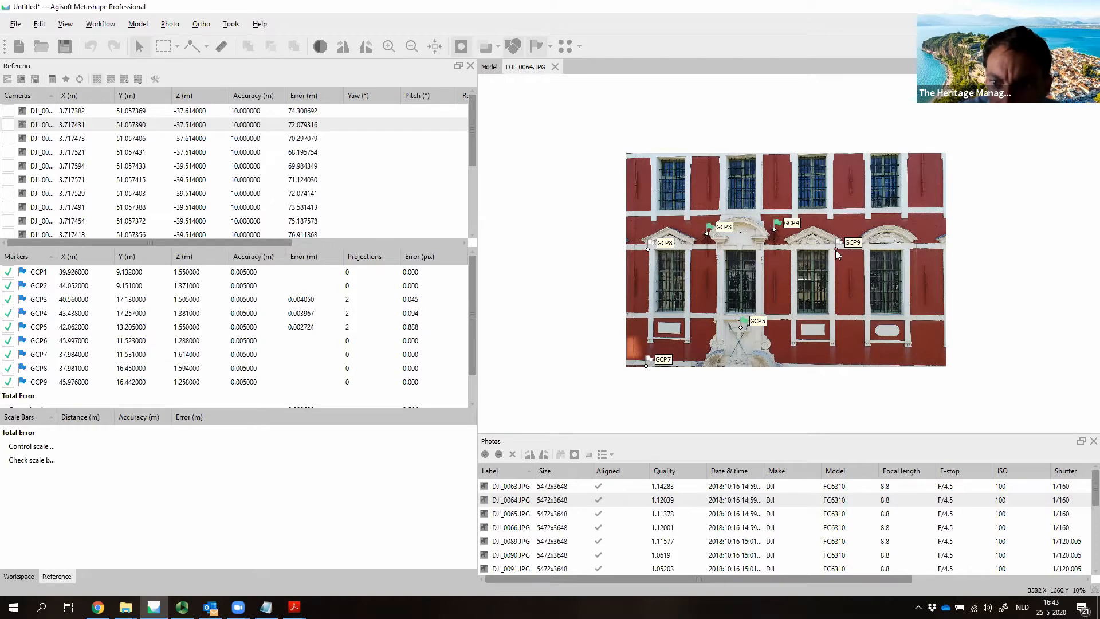
pyautogui.doubleClick(601, 555)
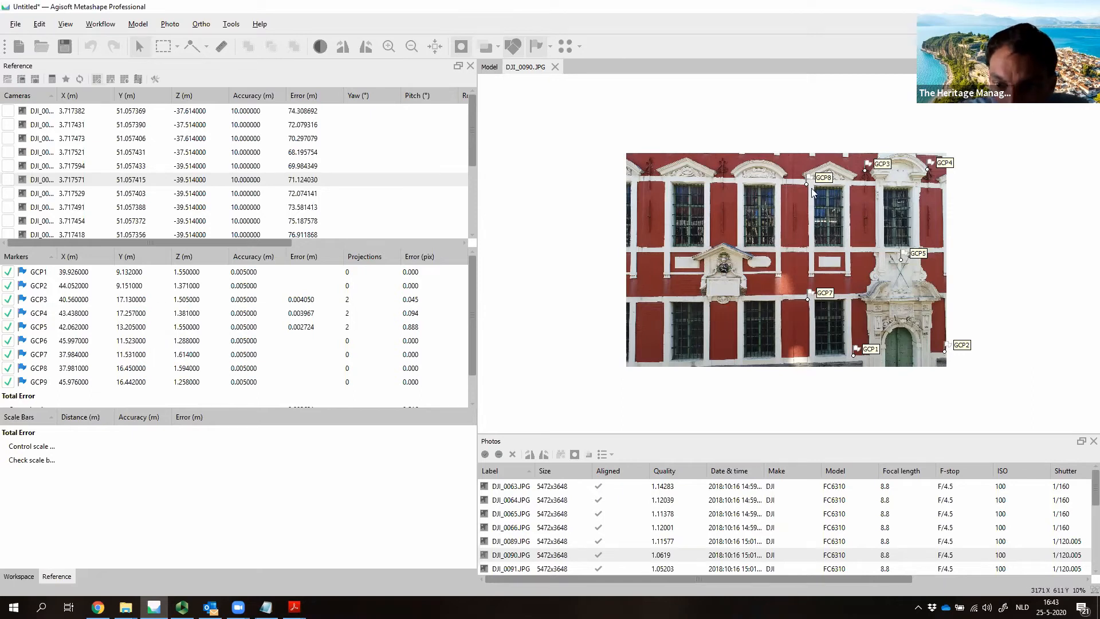
pyautogui.scroll(10, 812, 188)
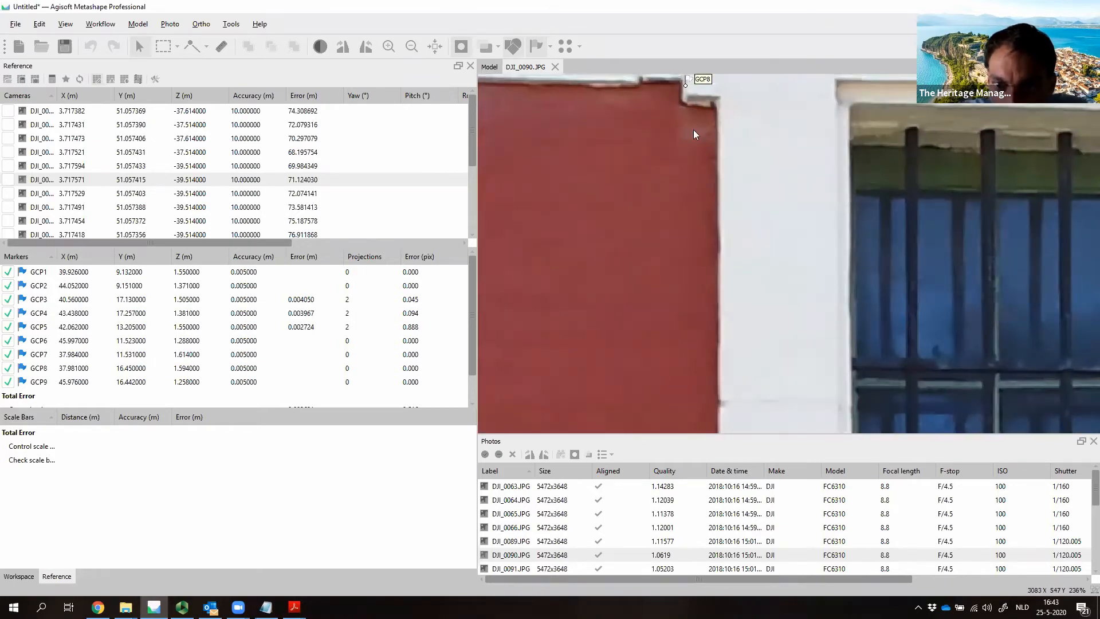
pyautogui.moveTo(693, 130); pyautogui.dragTo(715, 256)
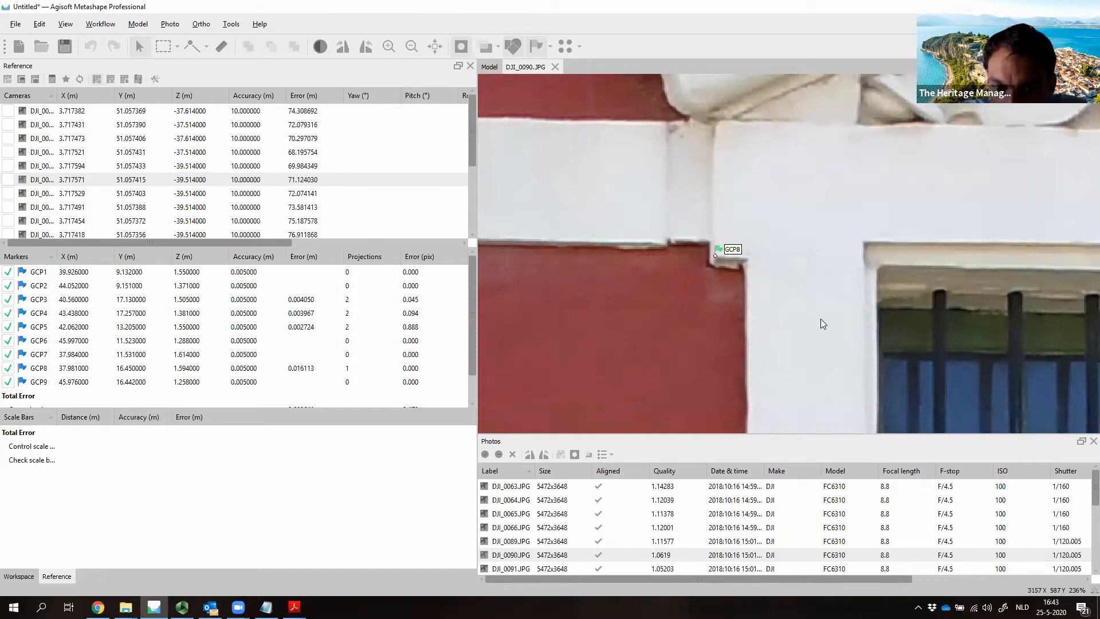
# Step: Examine the projected position of GCP7 in DJI_0090.JPG against the stepped corner of the white band above the lower window
pyautogui.scroll(-6, 820, 319)
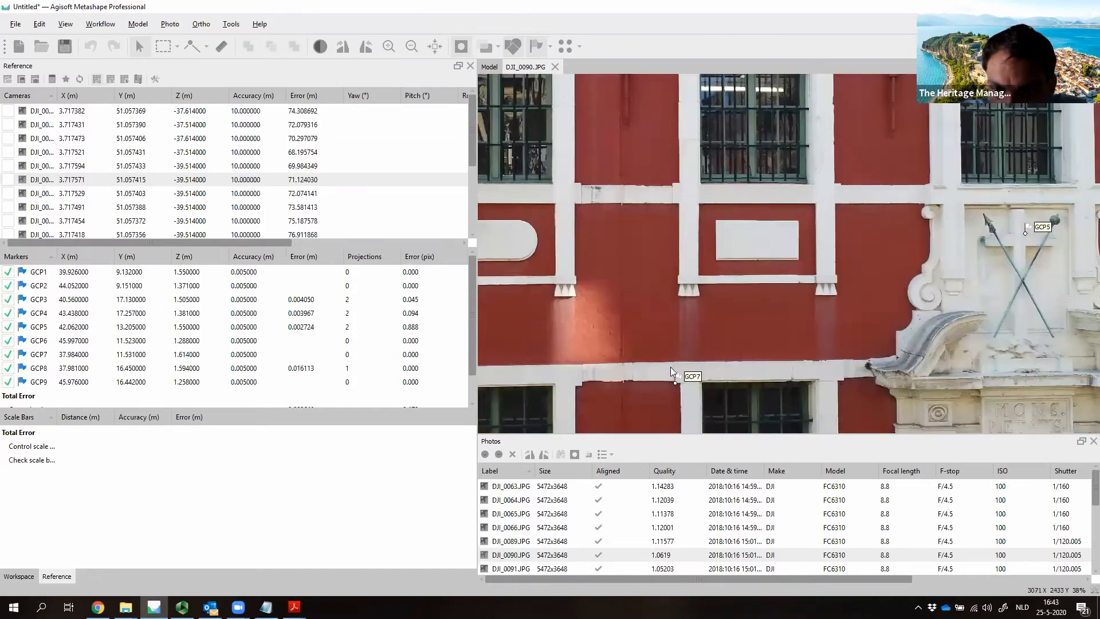
pyautogui.scroll(3, 671, 367)
pyautogui.scroll(2, 649, 282)
pyautogui.scroll(5, 648, 280)
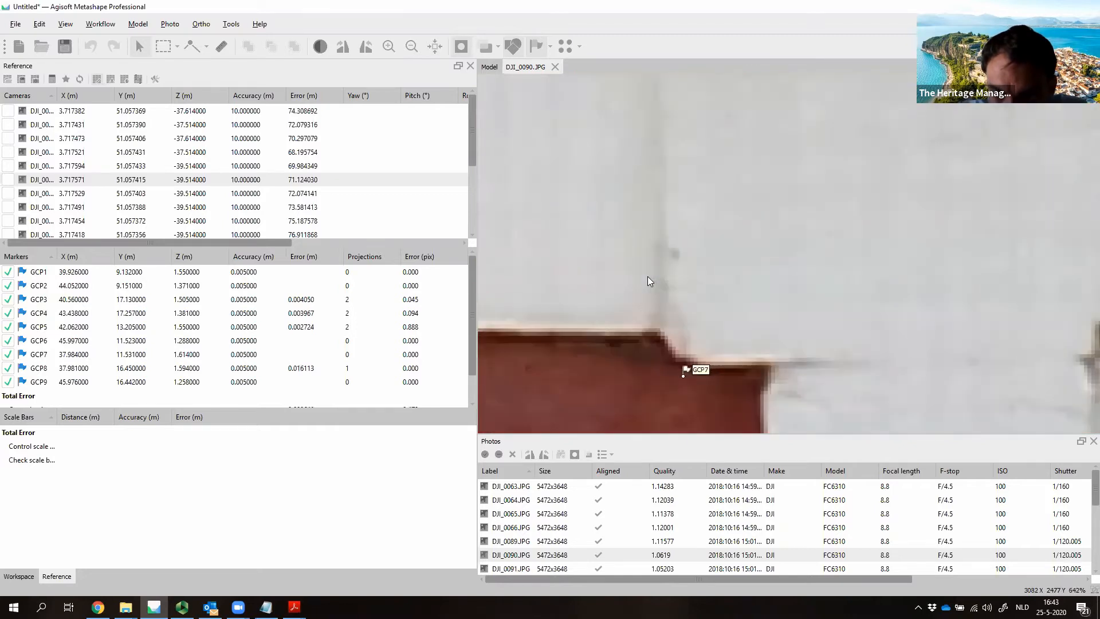
pyautogui.scroll(-2, 742, 259)
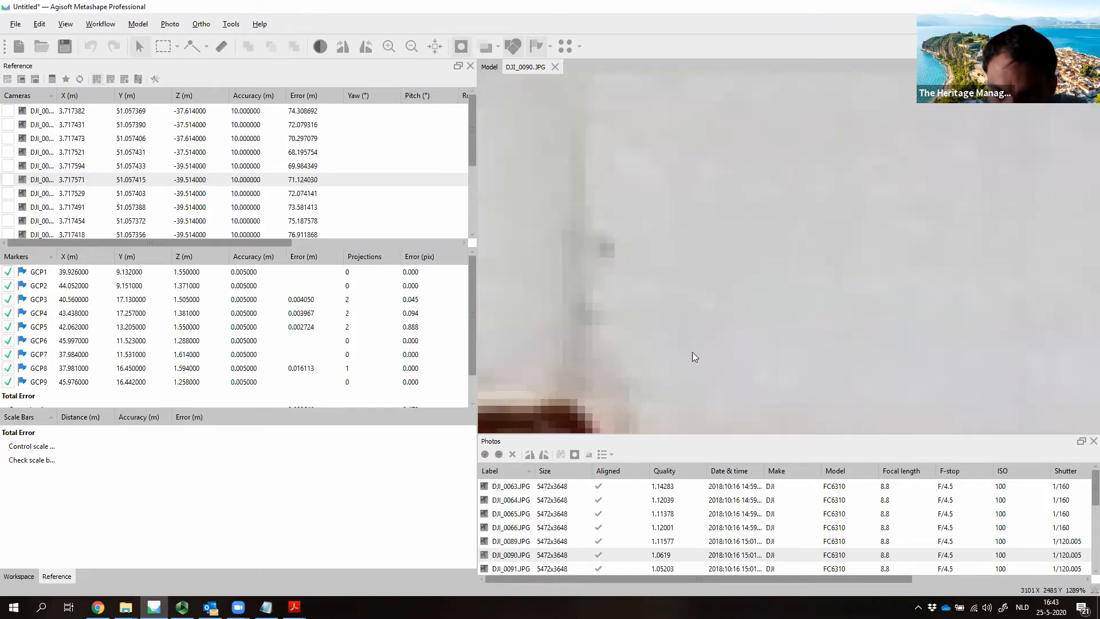
pyautogui.moveTo(692, 352); pyautogui.dragTo(781, 146)
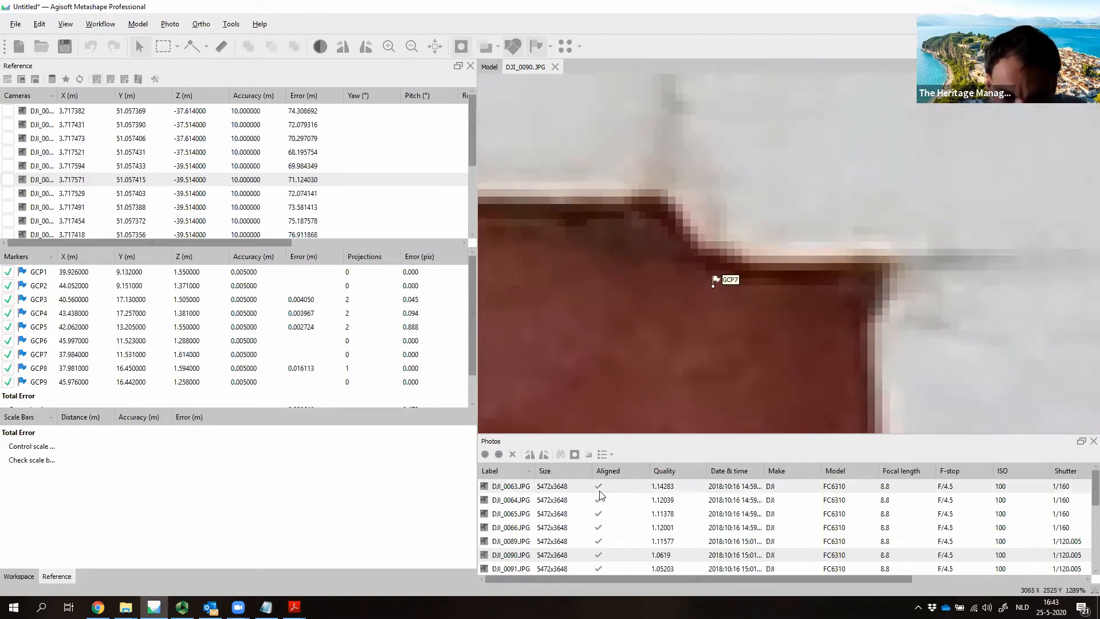
# Step: Open GCP_overview.png from the PG_05_DEMO_DATA folder and examine the exact reference location of GCP7 at the white band's corner
pyautogui.moveTo(126, 606)
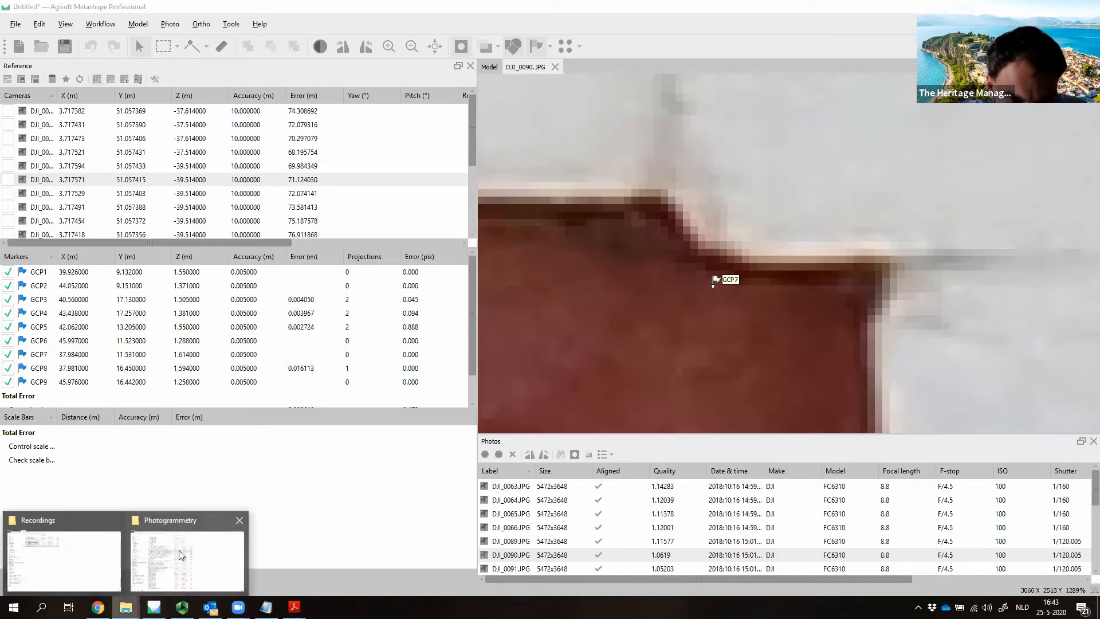
pyautogui.click(75, 559)
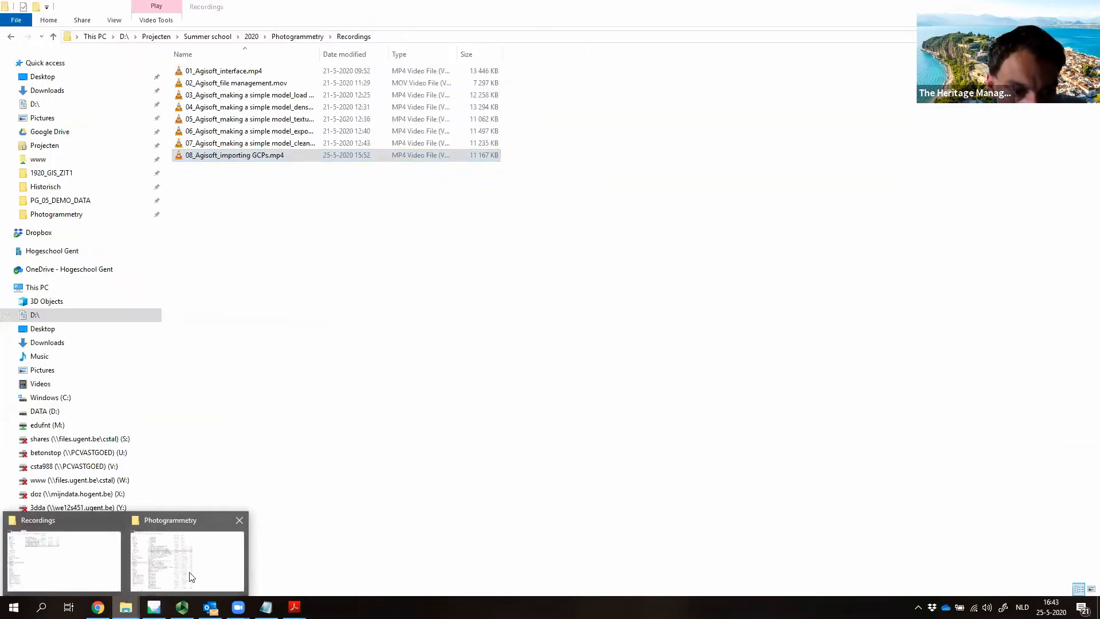
pyautogui.click(200, 551)
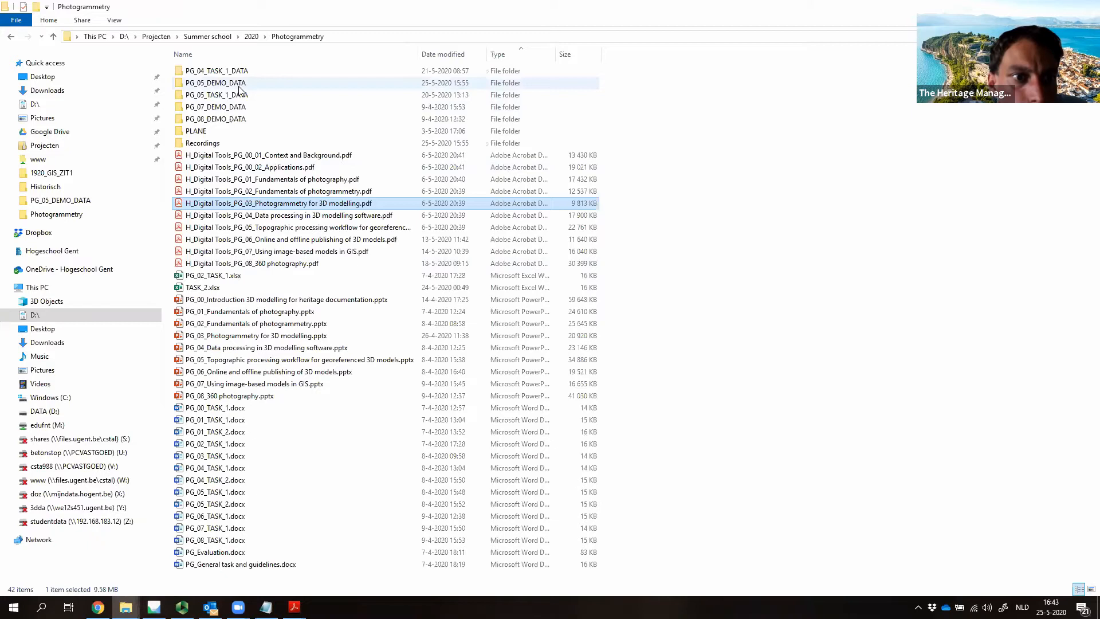
pyautogui.doubleClick(239, 89)
pyautogui.doubleClick(206, 317)
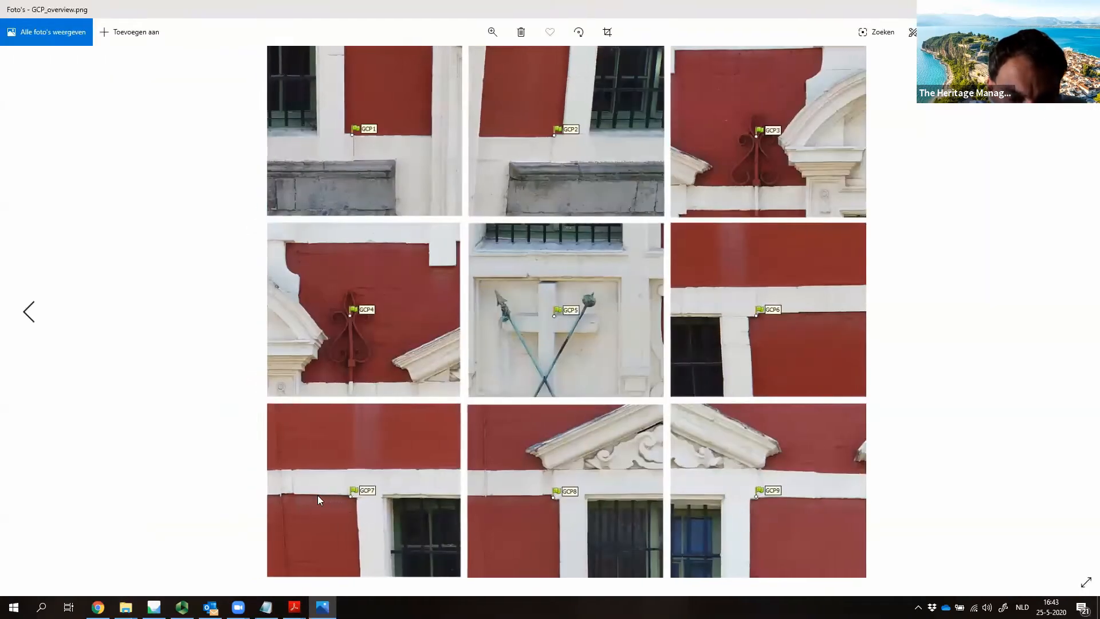
pyautogui.scroll(1, 337, 492)
pyautogui.moveTo(294, 533); pyautogui.dragTo(375, 342)
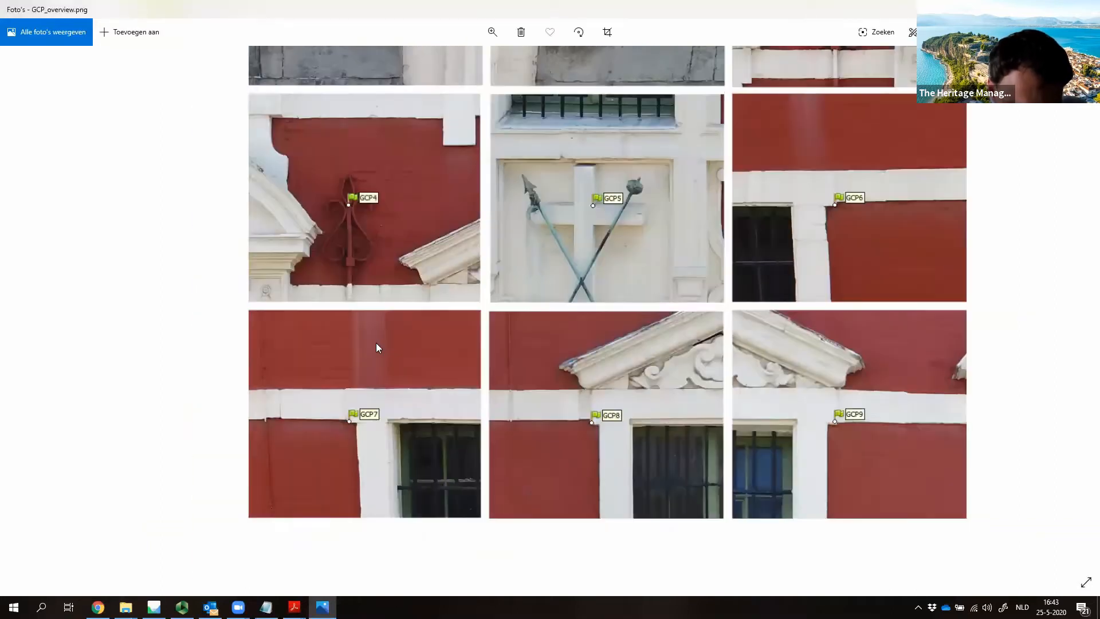
pyautogui.scroll(3, 317, 467)
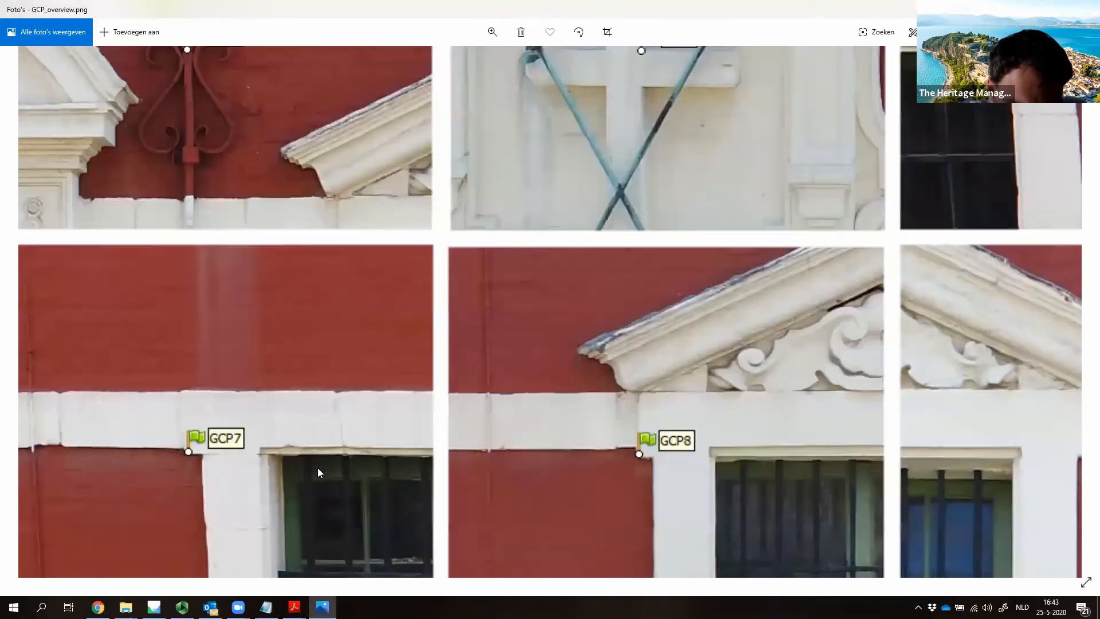
pyautogui.scroll(3, 317, 467)
pyautogui.moveTo(92, 361); pyautogui.dragTo(376, 323)
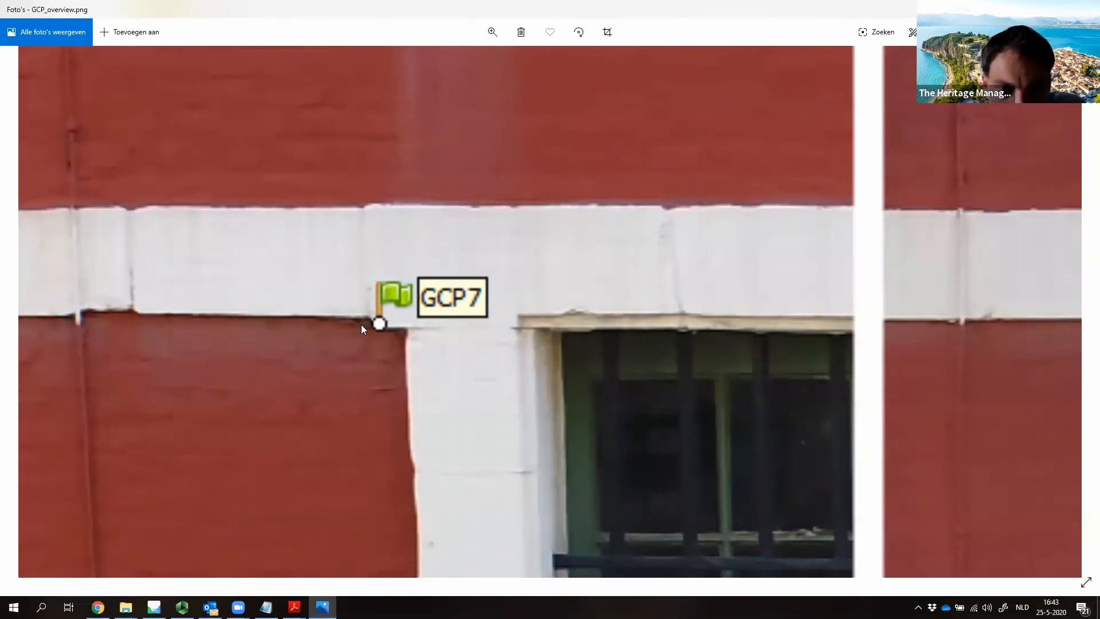
# Step: Return to Metashape and compare the projected GCP7 in DJI_0090.JPG with the corner shown in the overview image
pyautogui.hotkey('alt', 'F4')
pyautogui.hotkey('alt', 'Tab')
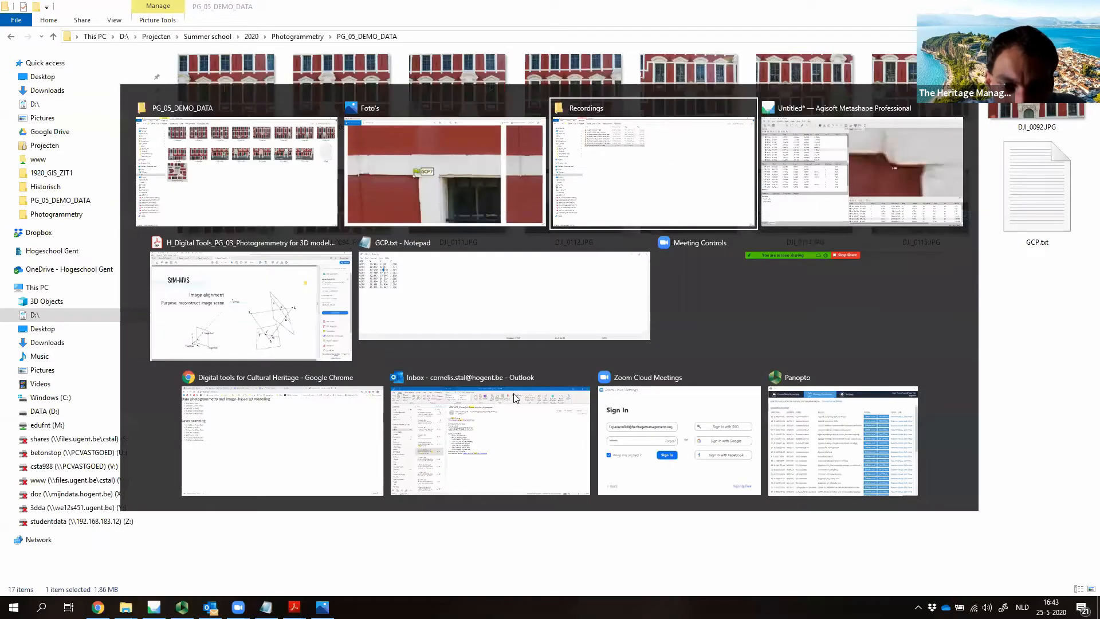
pyautogui.hotkey('alt', 'Tab')
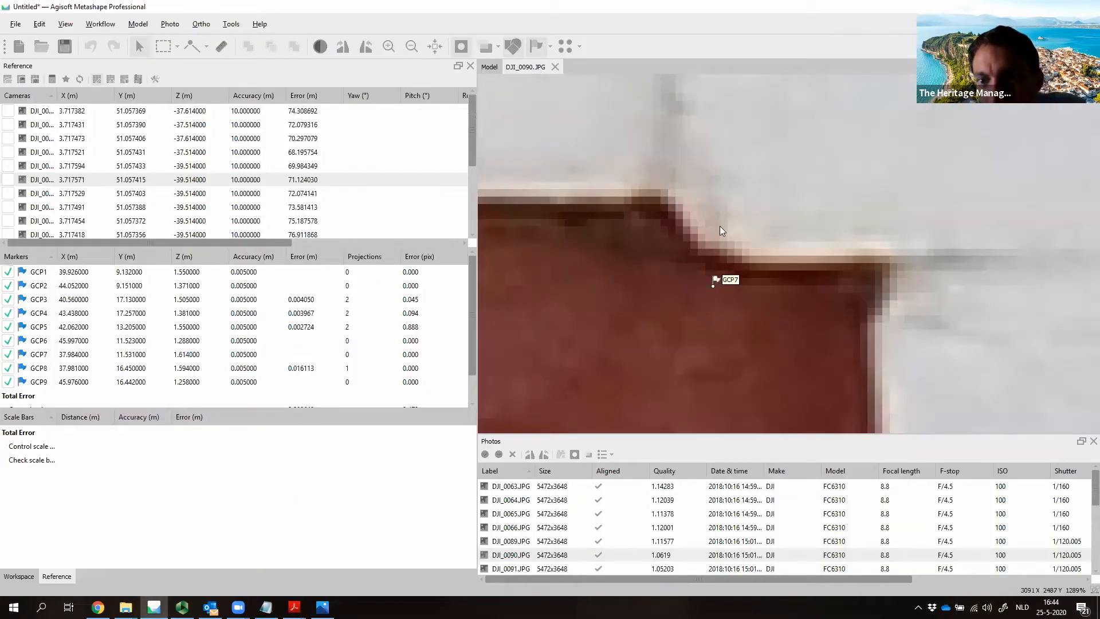
pyautogui.scroll(-10, 721, 230)
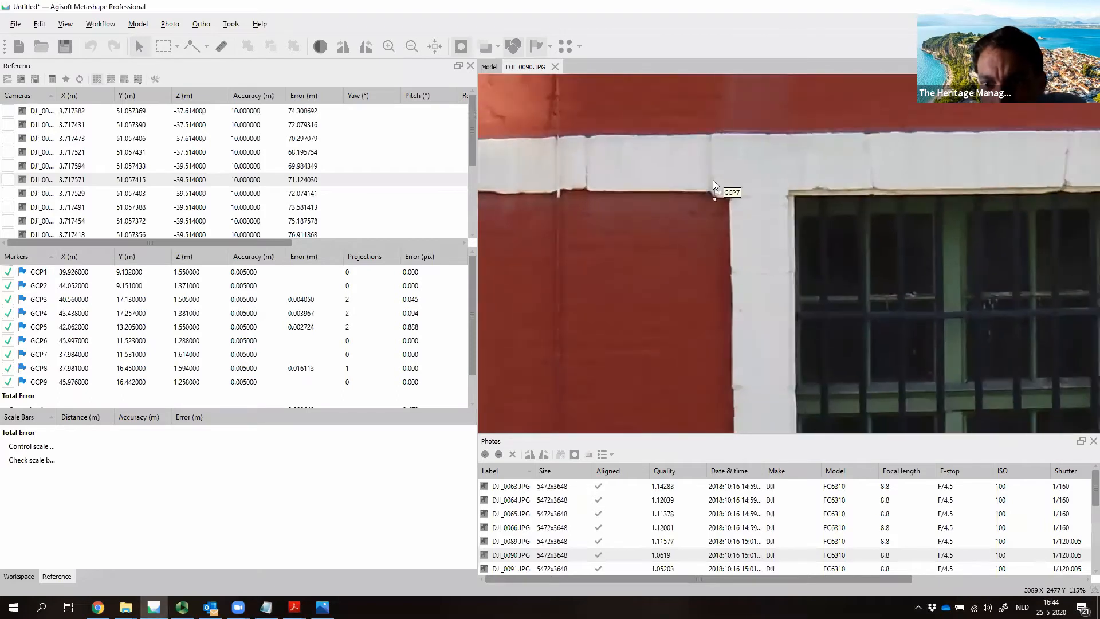
pyautogui.scroll(7, 713, 180)
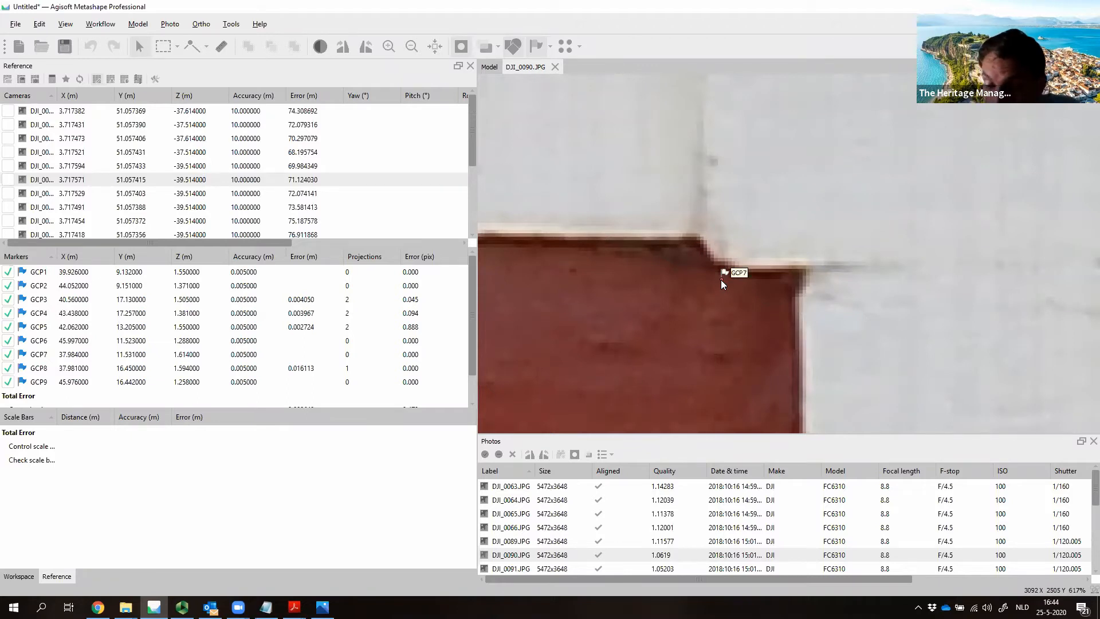
# Step: Place GCP5 in DJI_0090.JPG on the inner corner of the stone cross, where its upright meets the horizontal arm
pyautogui.scroll(-17, 734, 313)
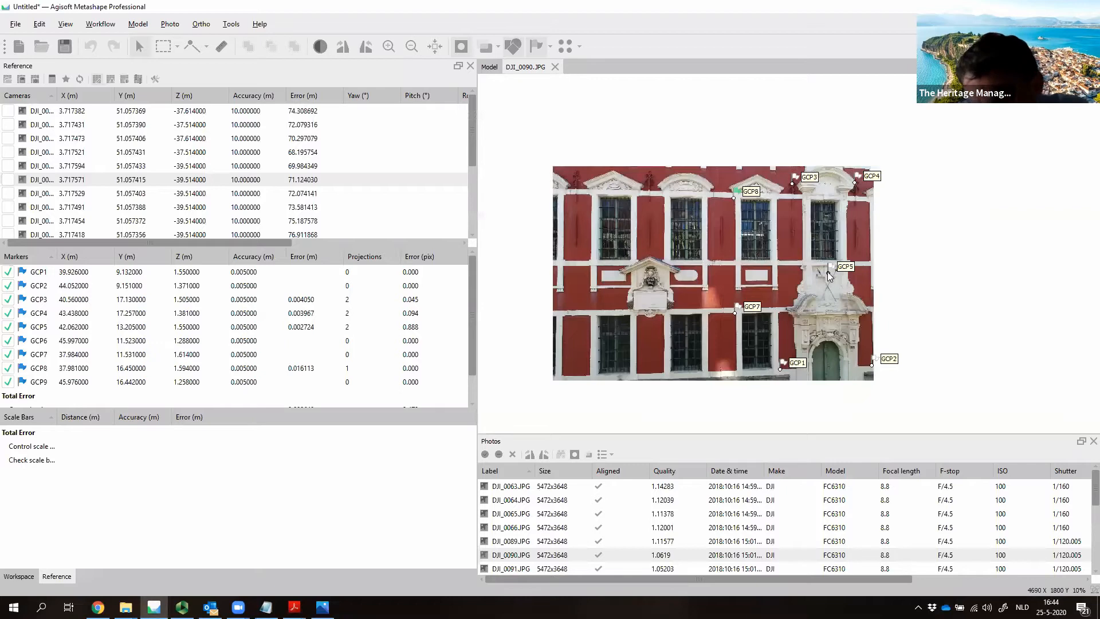
pyautogui.scroll(13, 827, 272)
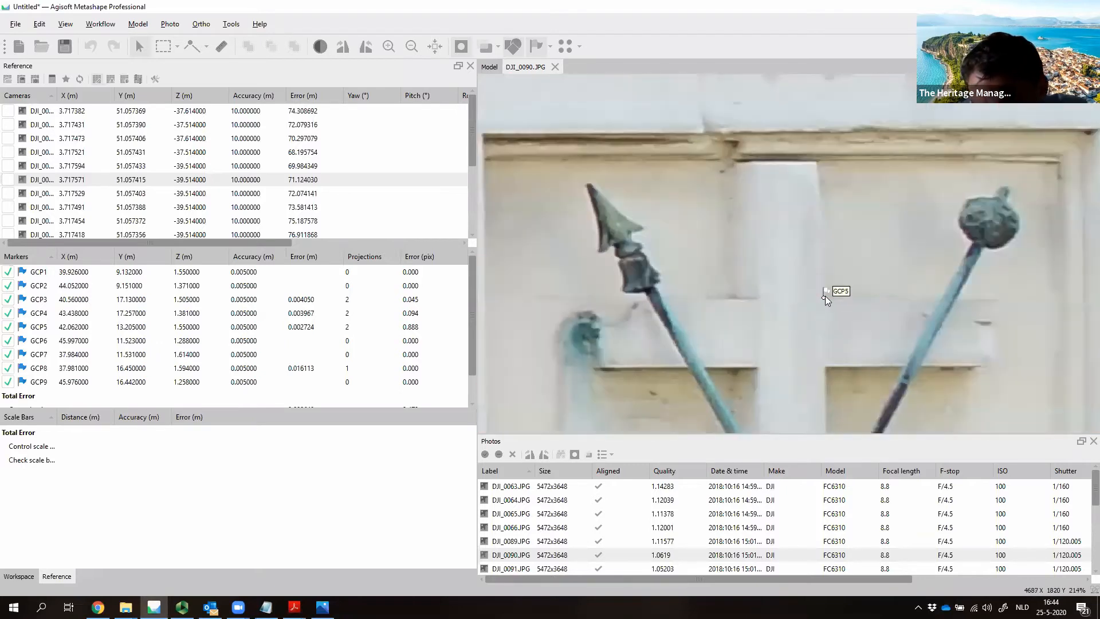
pyautogui.scroll(7, 825, 296)
pyautogui.moveTo(816, 305); pyautogui.dragTo(817, 307)
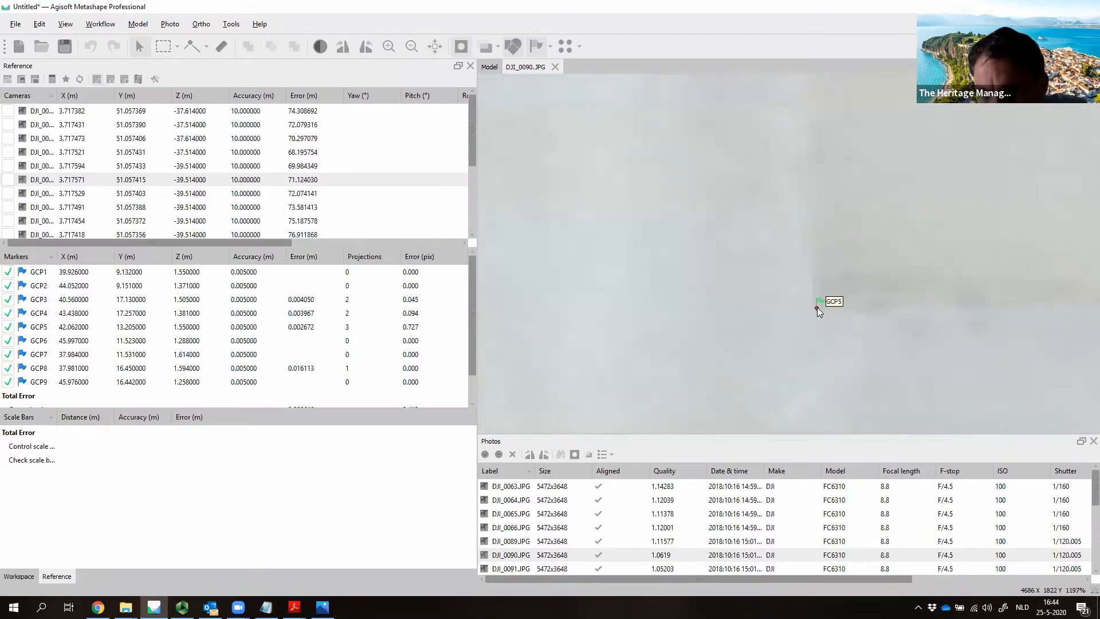
# Step: Place GCP3 in DJI_0090.JPG on the stem of the iron ornament left of the central arch
pyautogui.scroll(-17, 817, 307)
pyautogui.scroll(8, 714, 108)
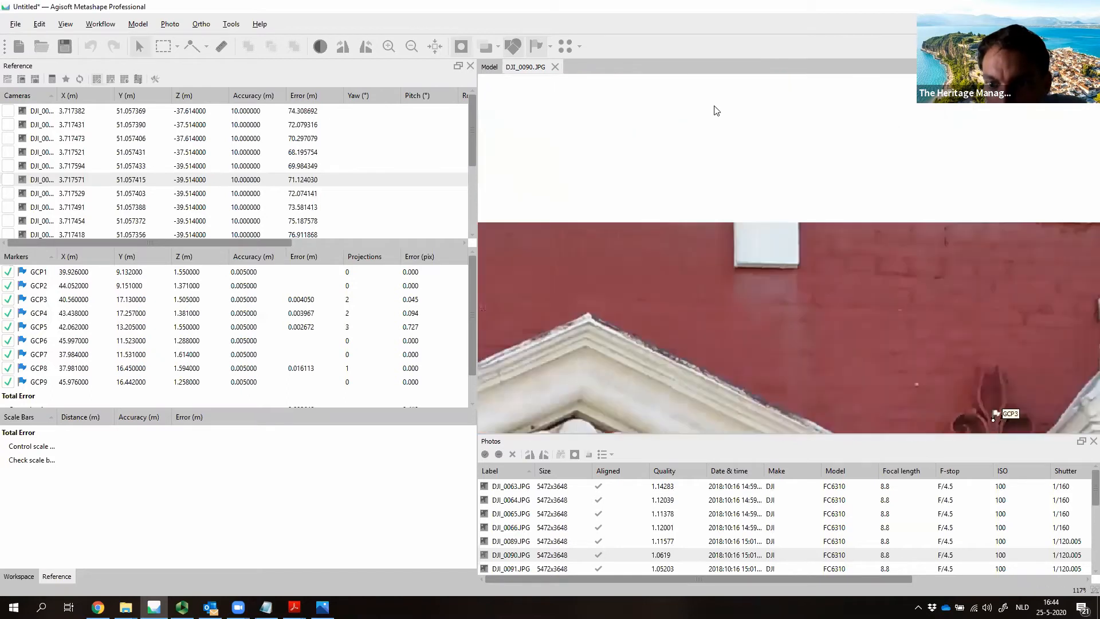
pyautogui.scroll(2, 714, 107)
pyautogui.moveTo(976, 361); pyautogui.dragTo(631, 153)
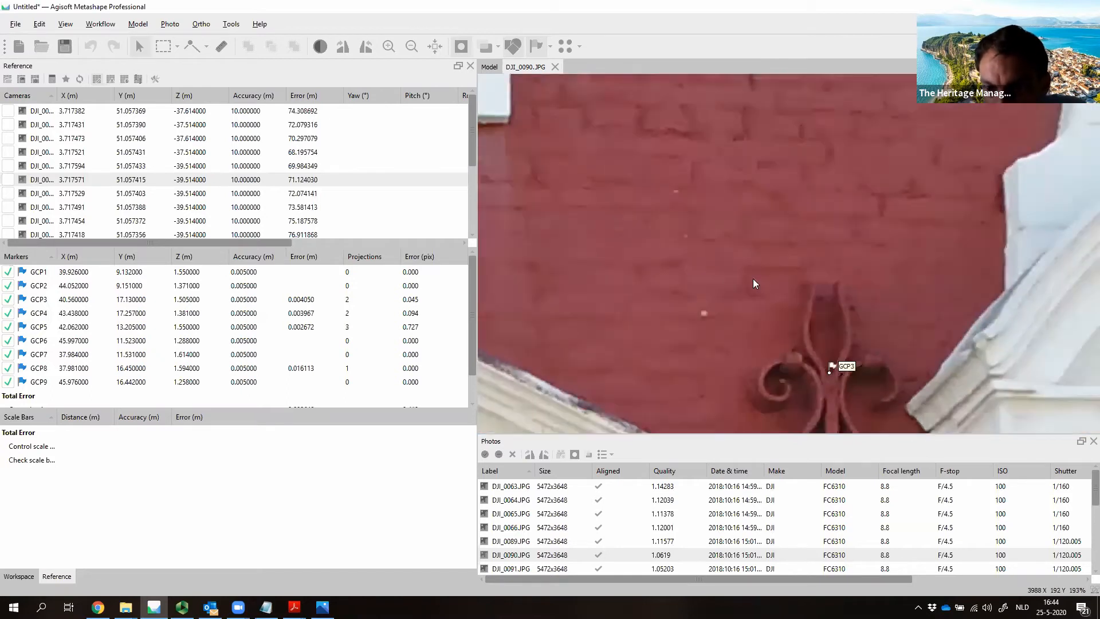
pyautogui.click(829, 374)
# Step: Examine the projected position of GCP4 in DJI_0090.JPG near the iron ornament behind the arch's right end
pyautogui.scroll(-12, 905, 397)
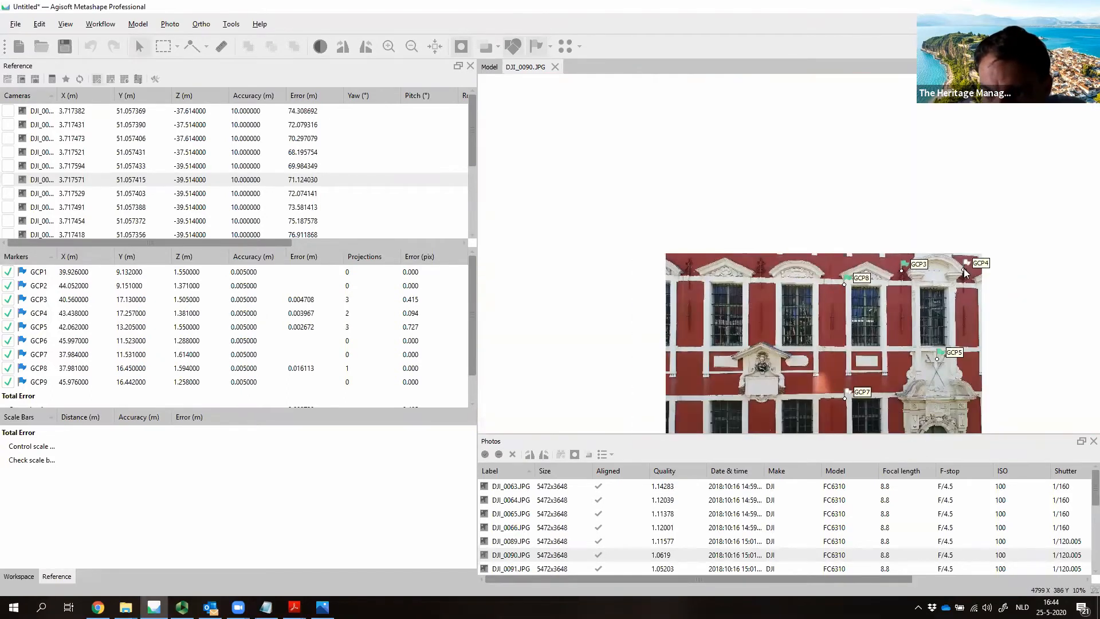
pyautogui.scroll(14, 966, 272)
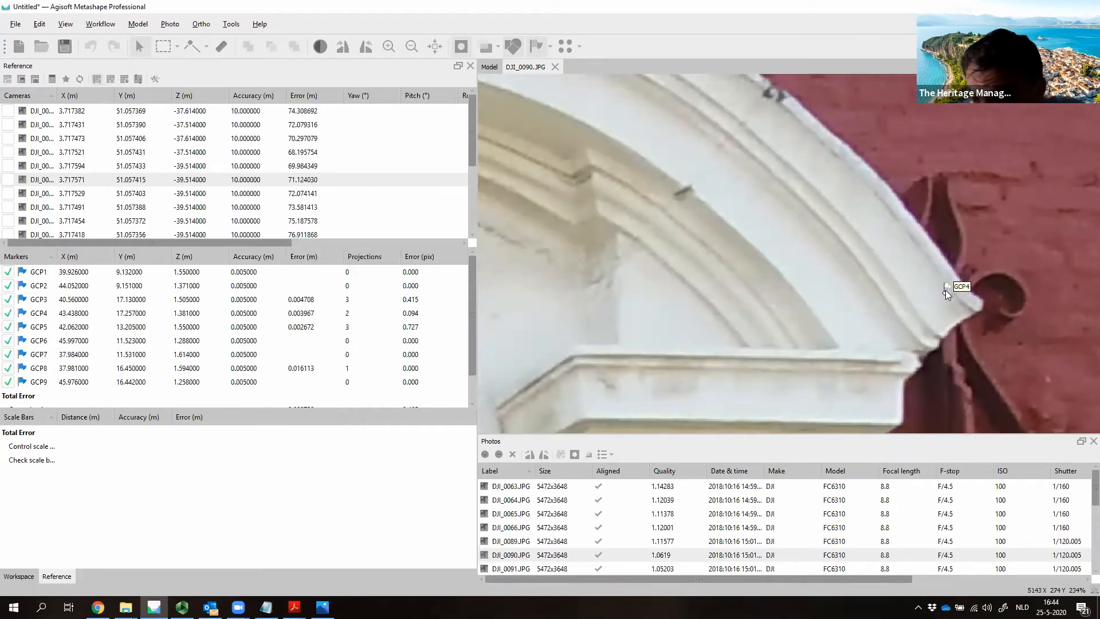
pyautogui.scroll(-1, 908, 327)
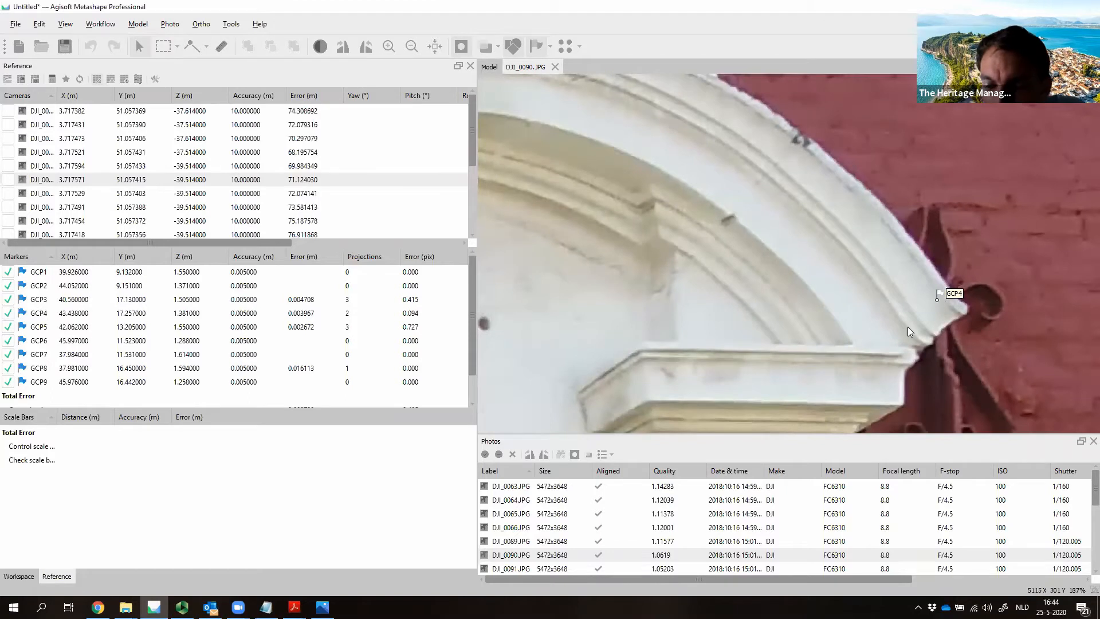
# Step: Place GCP1 in DJI_0090.JPG on the small notch at the lower edge of the red wall panel left of the doorway
pyautogui.scroll(-10, 908, 326)
pyautogui.scroll(1, 820, 190)
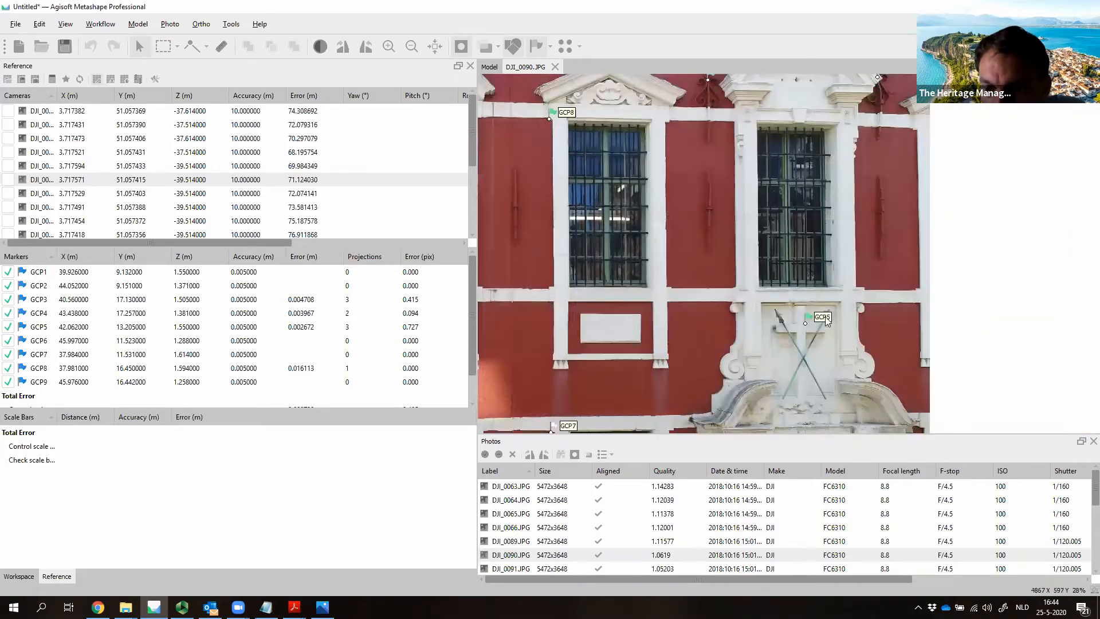
pyautogui.moveTo(825, 318); pyautogui.dragTo(834, 130)
pyautogui.scroll(10, 683, 401)
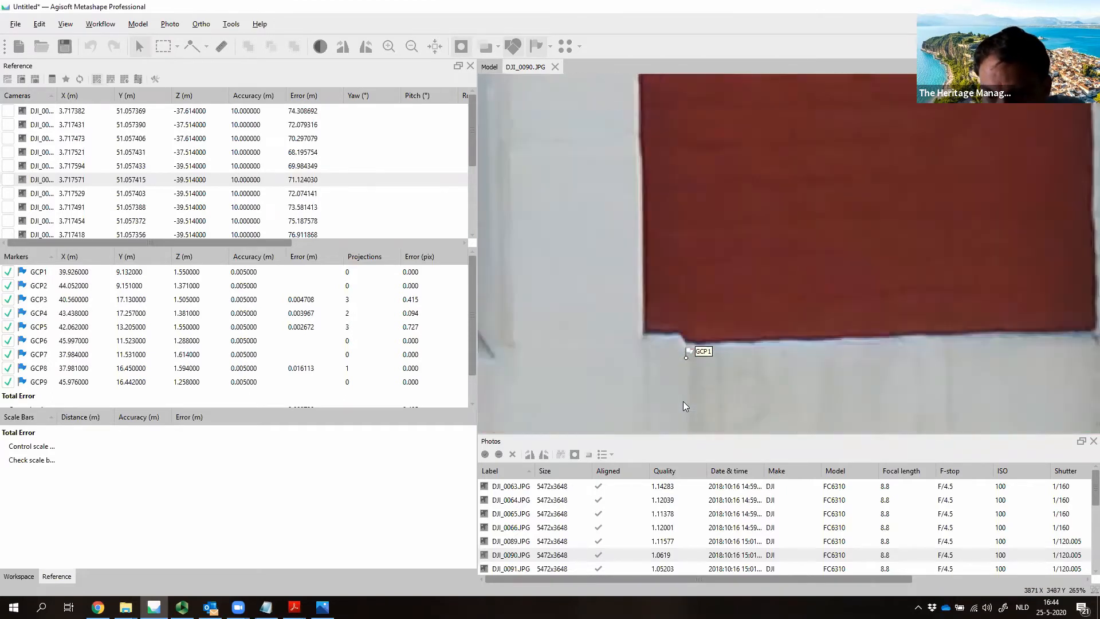
pyautogui.moveTo(686, 356); pyautogui.dragTo(682, 343)
# Step: Place GCP2 in DJI_0090.JPG near the stepped lower corner of the red wall panel at the photo's right edge
pyautogui.scroll(-10, 793, 374)
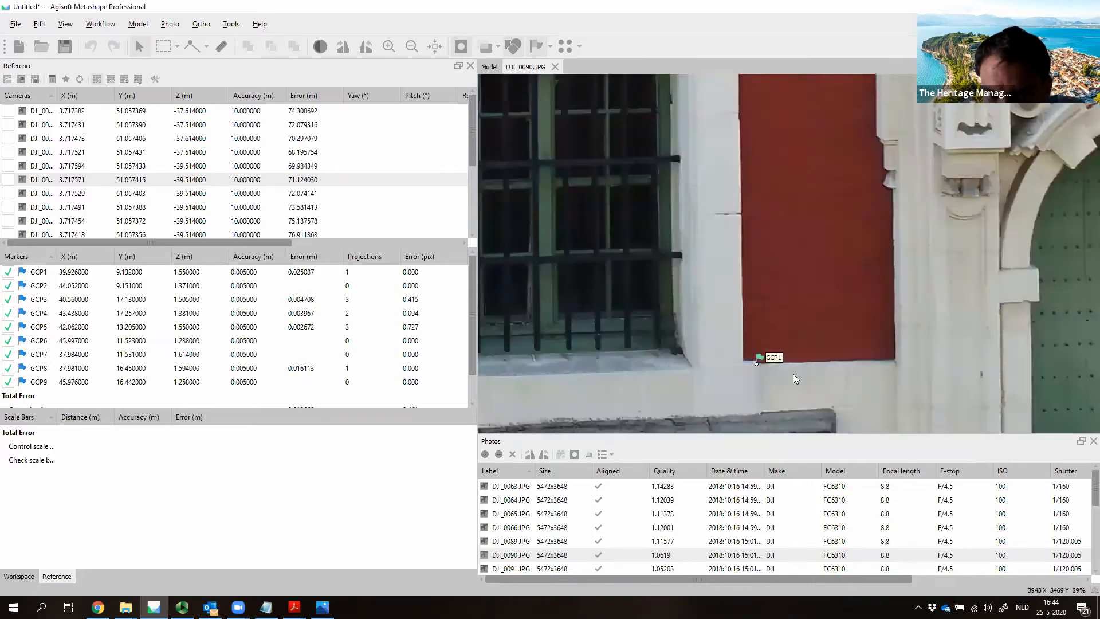
pyautogui.scroll(10, 859, 298)
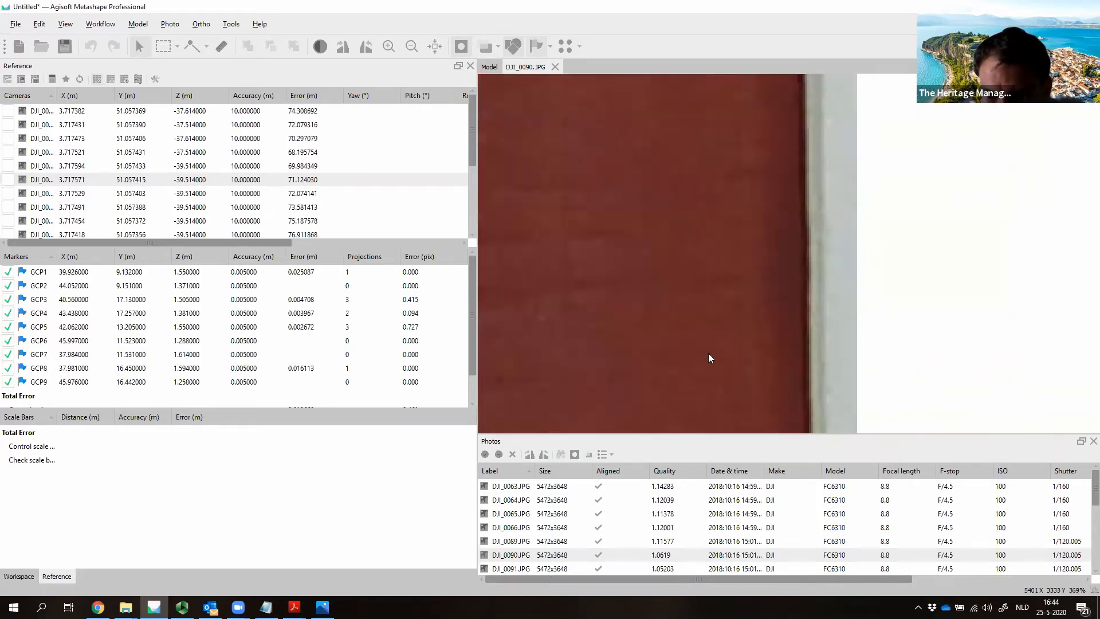
pyautogui.moveTo(782, 235); pyautogui.dragTo(777, 240)
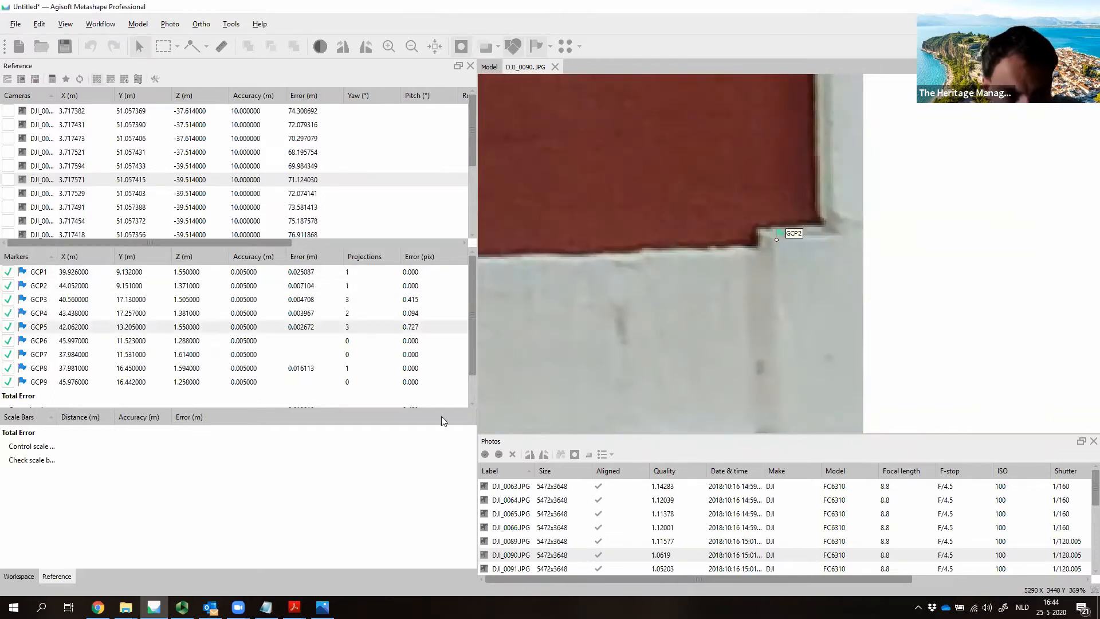
# Step: Open DJI_0066.JPG and examine the projected position of GCP5 beside the stone cross at the photo's right edge
pyautogui.doubleClick(543, 526)
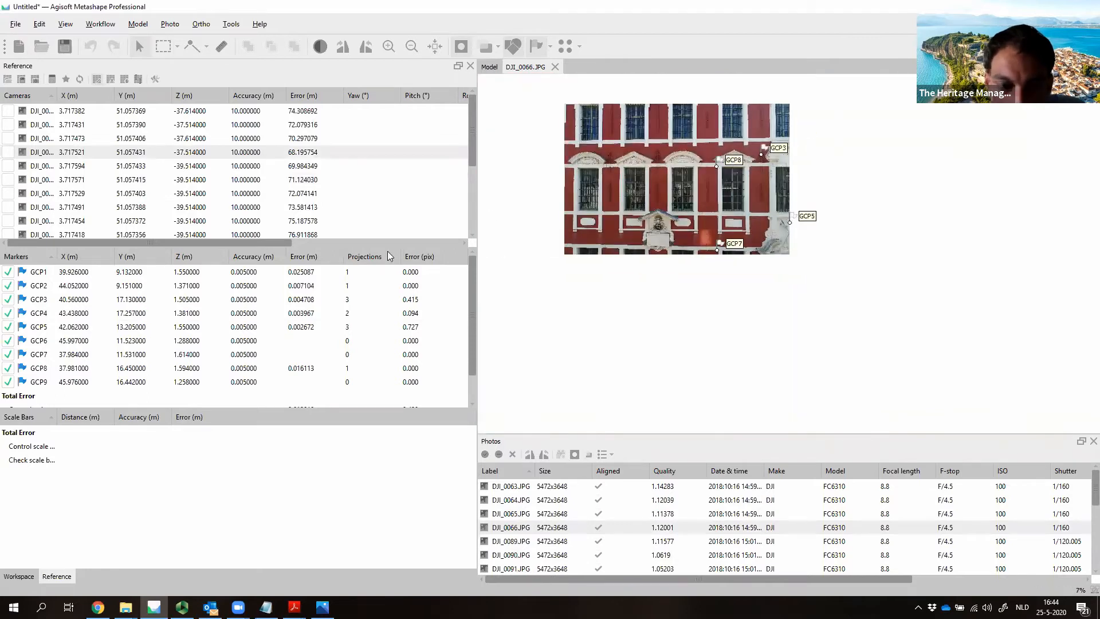
pyautogui.scroll(10, 736, 206)
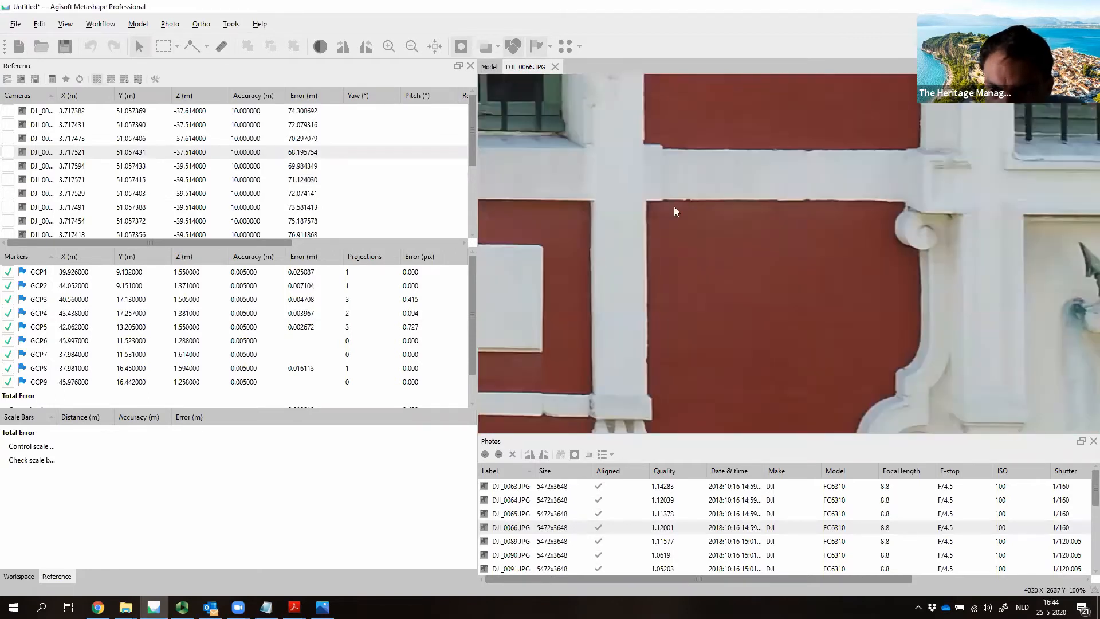
pyautogui.moveTo(833, 165); pyautogui.dragTo(719, 291)
pyautogui.moveTo(685, 135); pyautogui.dragTo(792, 396)
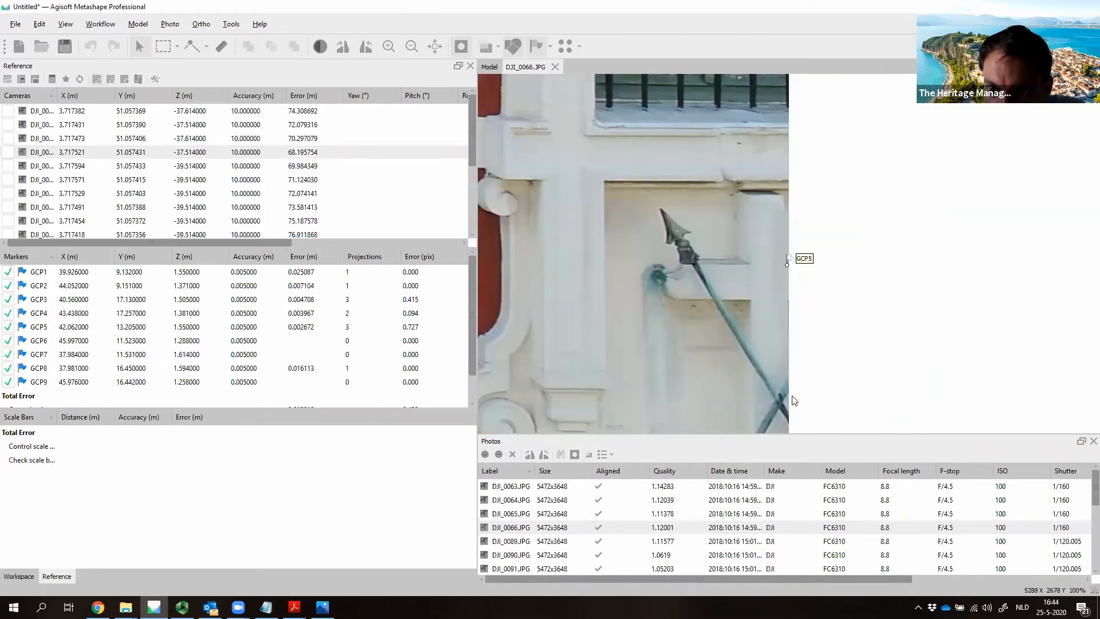
# Step: Place GCP3 in DJI_0066.JPG on the iron ornament between the triangular and the arched window pediments
pyautogui.moveTo(721, 143); pyautogui.dragTo(775, 243)
pyautogui.moveTo(714, 123); pyautogui.dragTo(798, 378)
pyautogui.moveTo(786, 197); pyautogui.dragTo(934, 427)
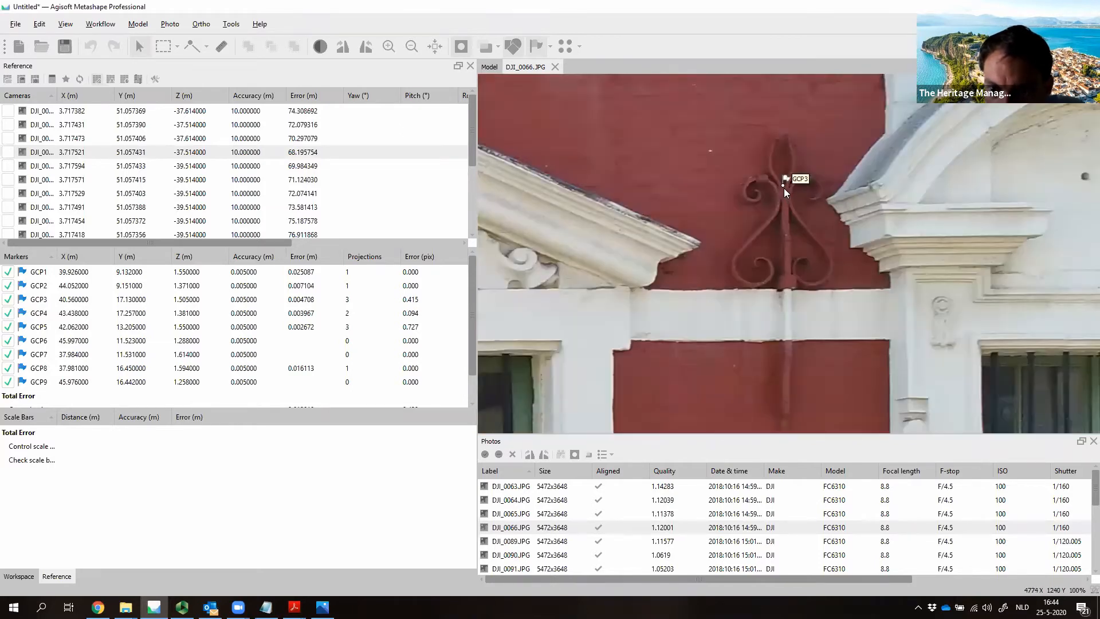
pyautogui.scroll(4, 783, 189)
pyautogui.moveTo(776, 168); pyautogui.dragTo(776, 166)
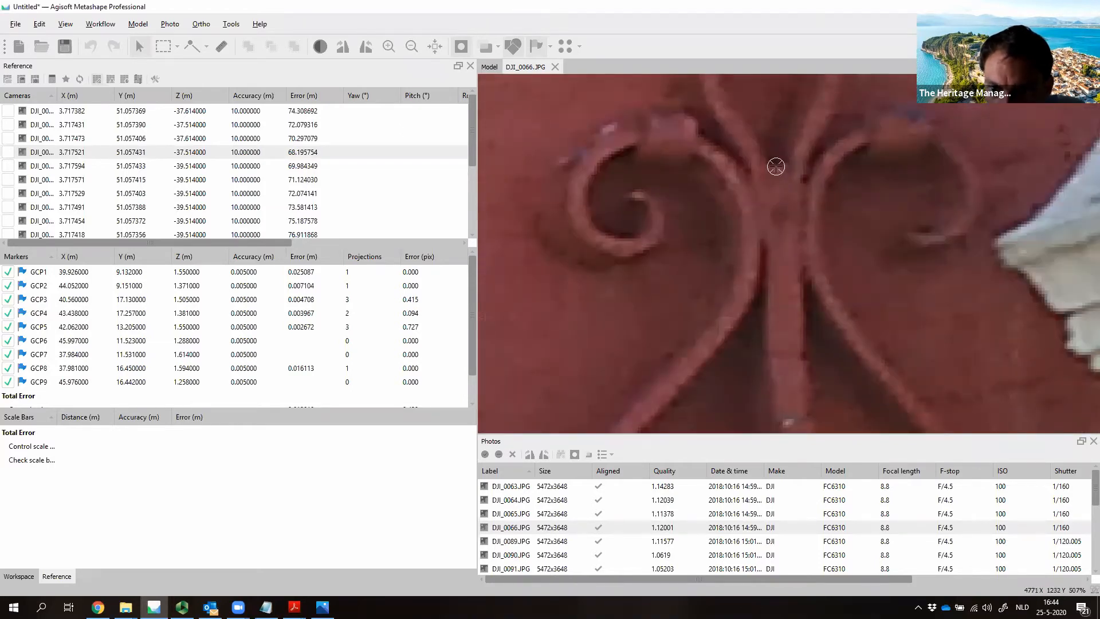
# Step: Place GCP7 in DJI_0066.JPG on the stepped upper-right corner of the red wall panel at the photo's lower edge
pyautogui.scroll(-10, 659, 190)
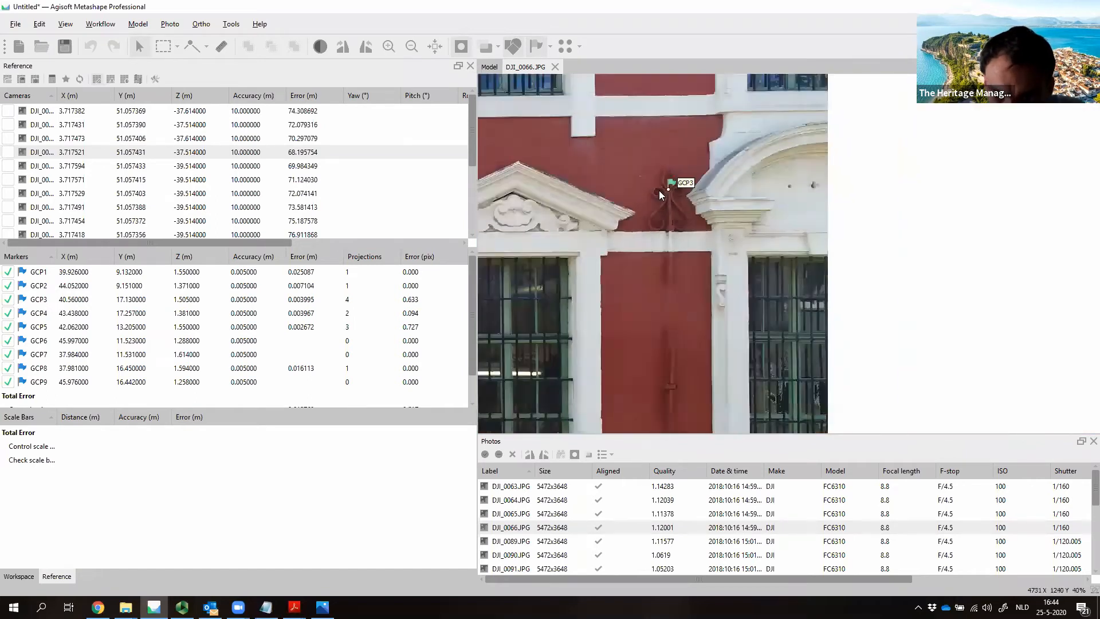
pyautogui.scroll(8, 698, 308)
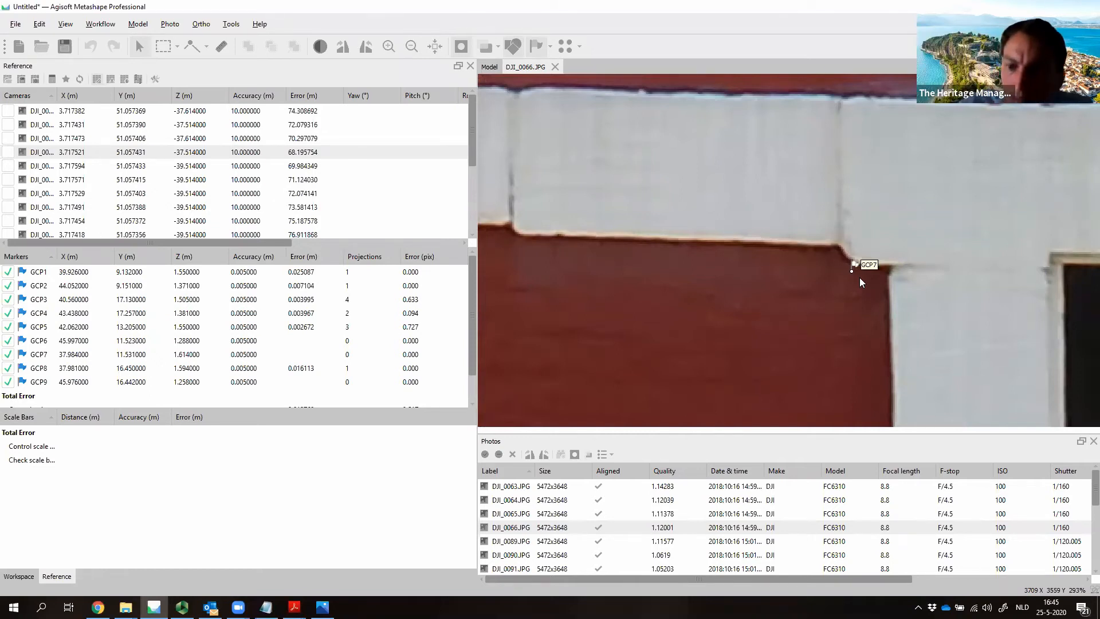
pyautogui.moveTo(852, 273); pyautogui.dragTo(858, 262)
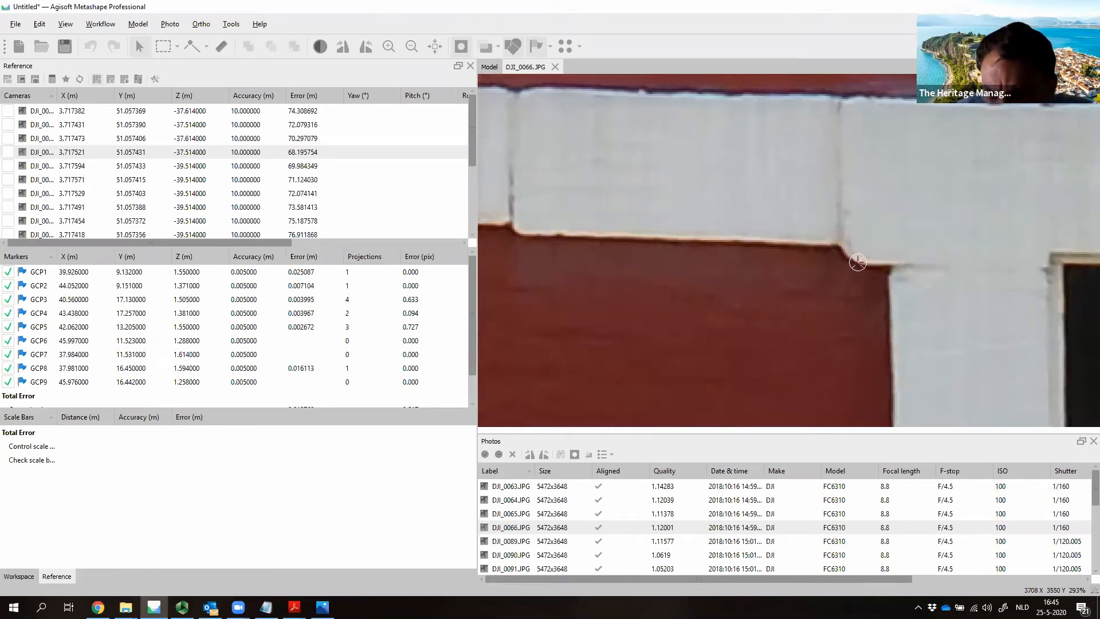
# Step: Place GCP8 in DJI_0066.JPG on the stepped upper-right corner of the red wall panel beside the barred window
pyautogui.scroll(-7, 746, 289)
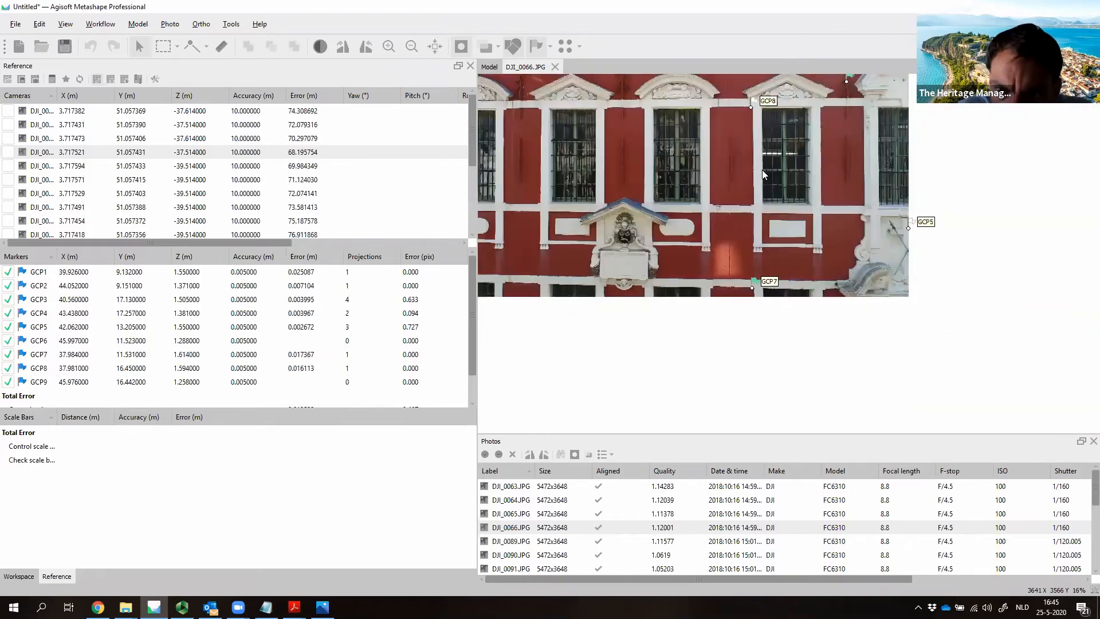
pyautogui.scroll(8, 746, 292)
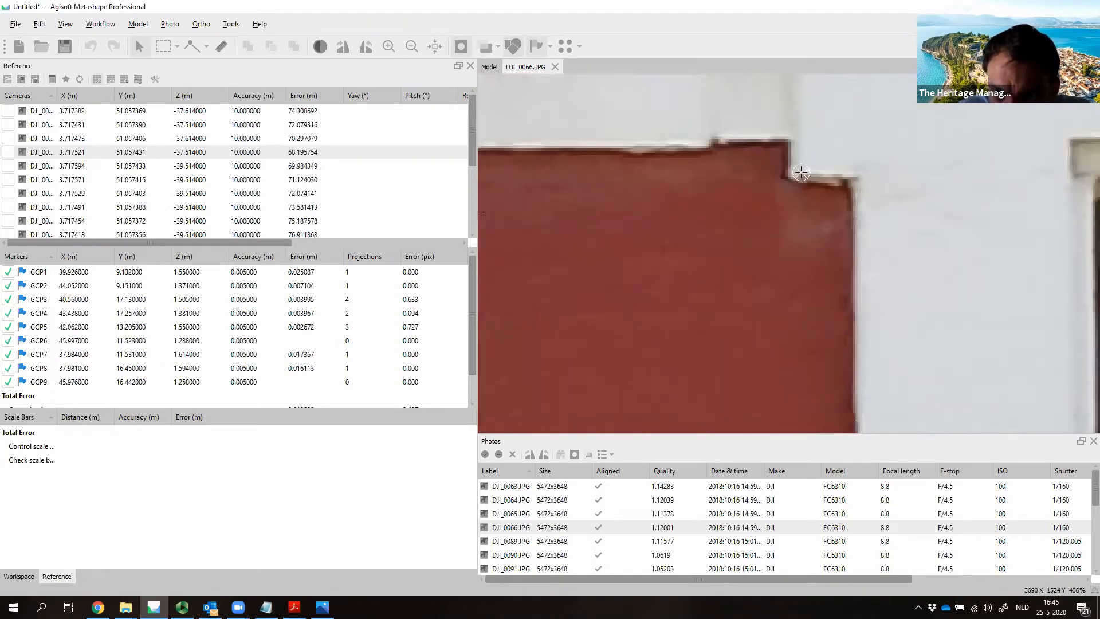
pyautogui.moveTo(801, 173); pyautogui.dragTo(801, 171)
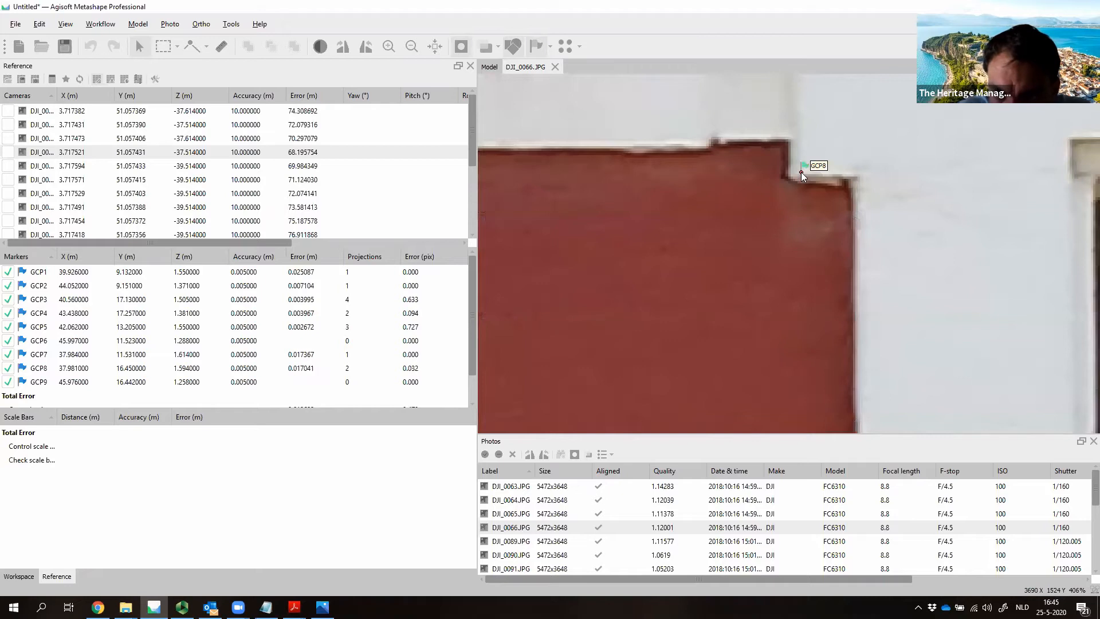
# Step: Filter the photos by GCP1 and examine its projected position in DJI_0090.JPG, DJI_0115.JPG, DJI_0091.JPG and DJI_0092.JPG
pyautogui.rightClick(244, 273)
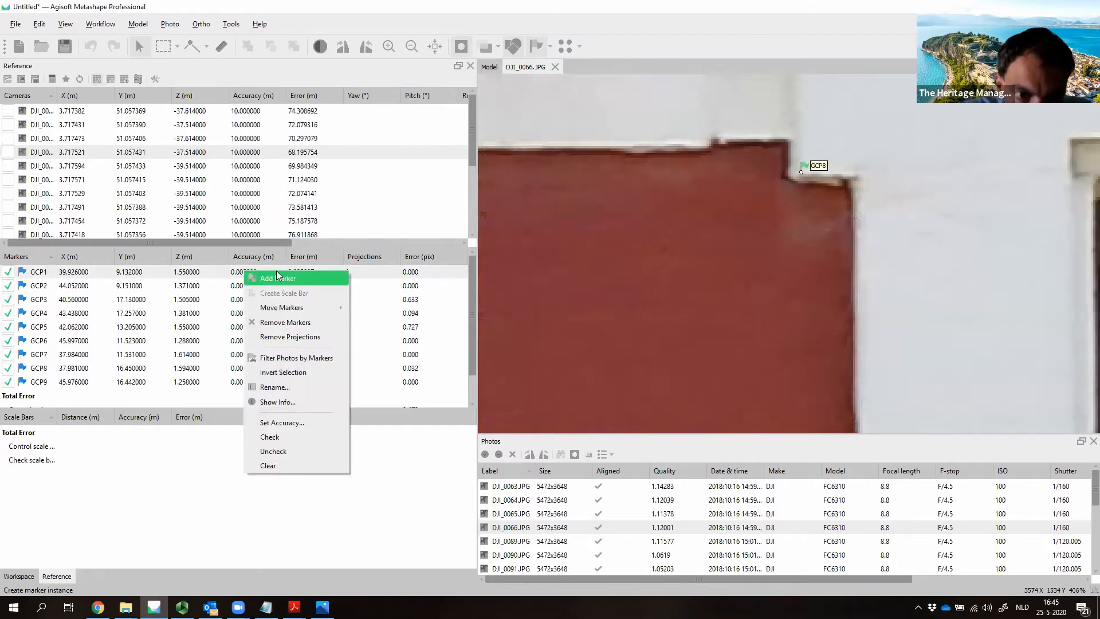
pyautogui.click(298, 359)
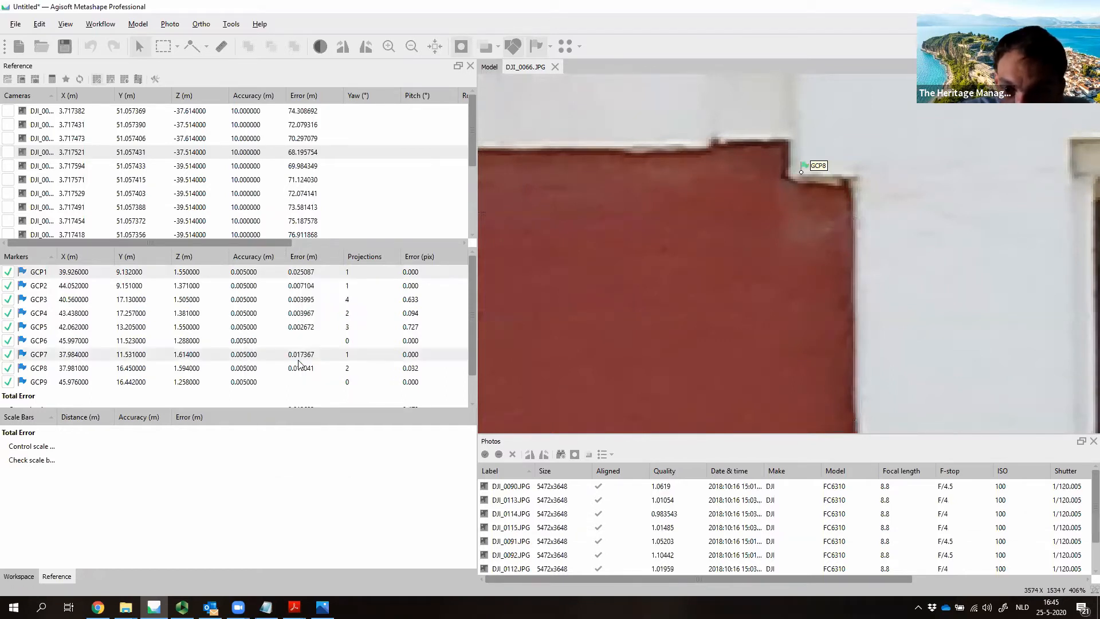
pyautogui.doubleClick(544, 488)
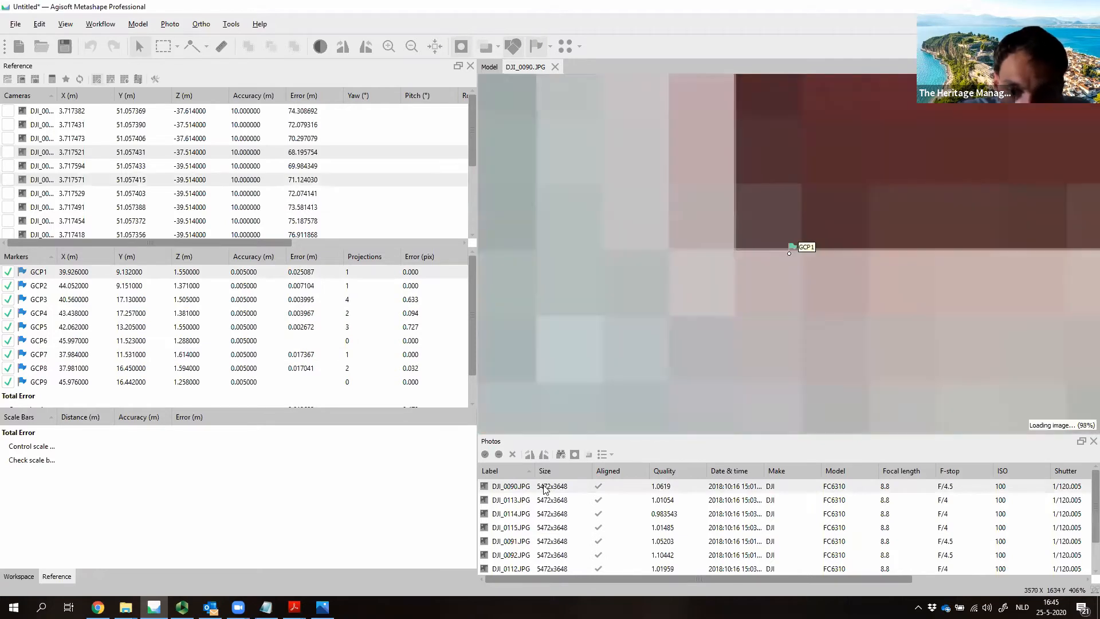
pyautogui.doubleClick(573, 527)
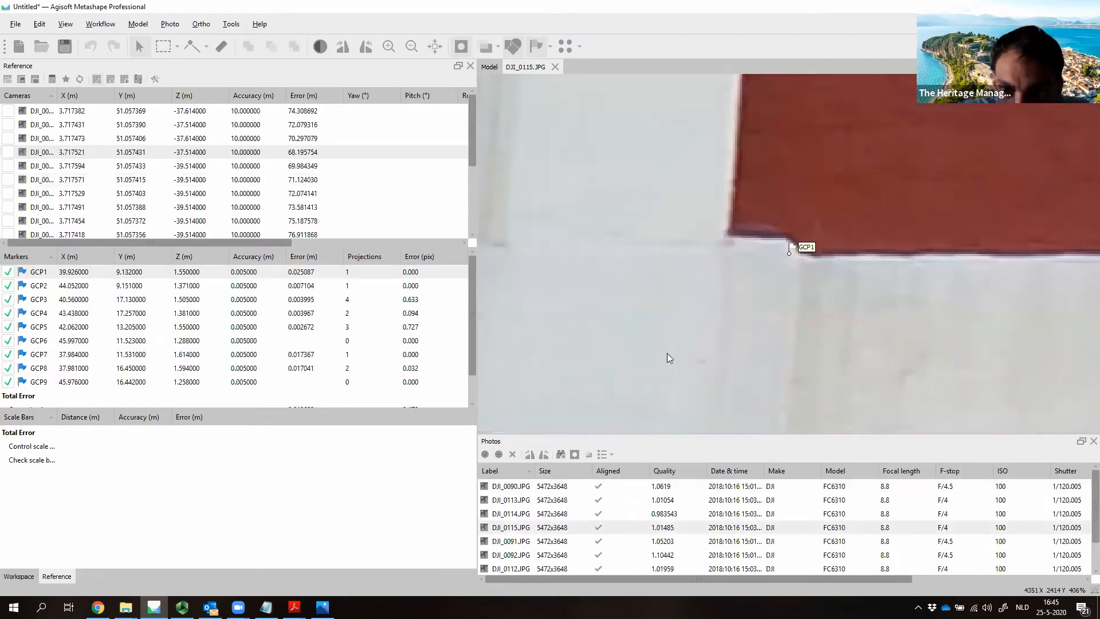
pyautogui.scroll(-8, 667, 353)
pyautogui.scroll(3, 744, 267)
pyautogui.scroll(10, 744, 267)
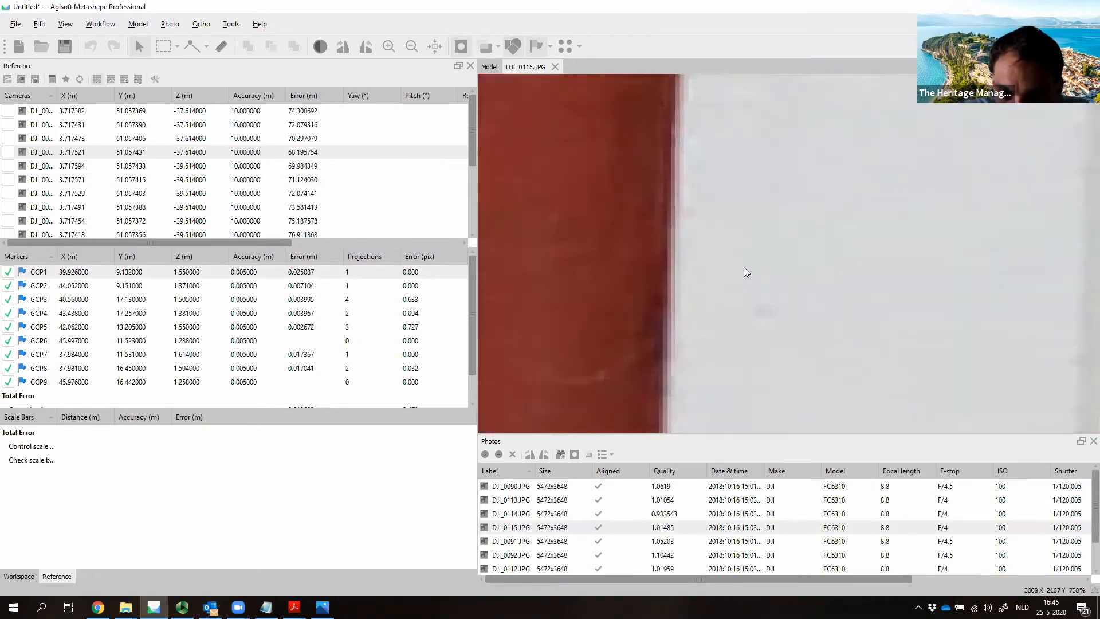
pyautogui.doubleClick(534, 541)
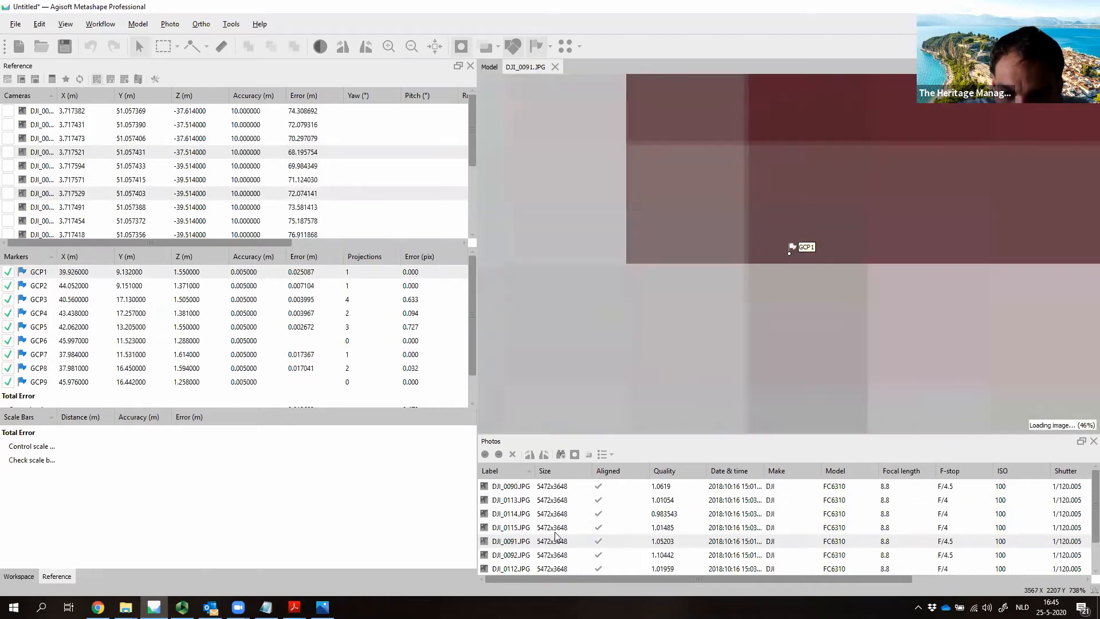
pyautogui.doubleClick(542, 555)
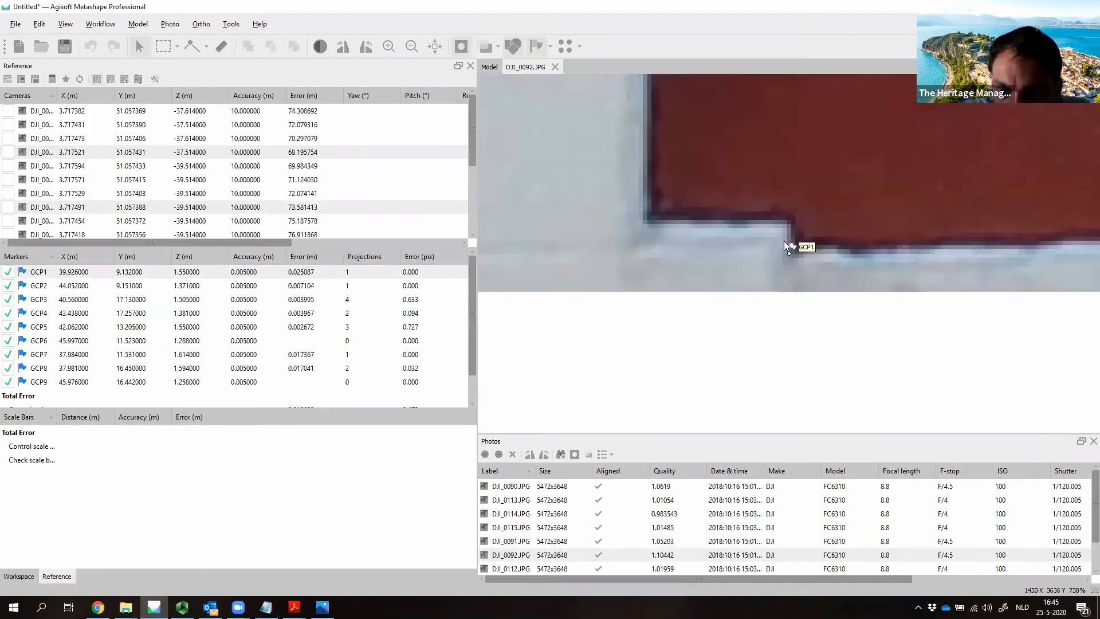
# Step: Refine GCP1 in DJI_0090.JPG and place it in DJI_0114.JPG and DJI_0091.JPG on the notch at the red panel's lower edge
pyautogui.doubleClick(577, 486)
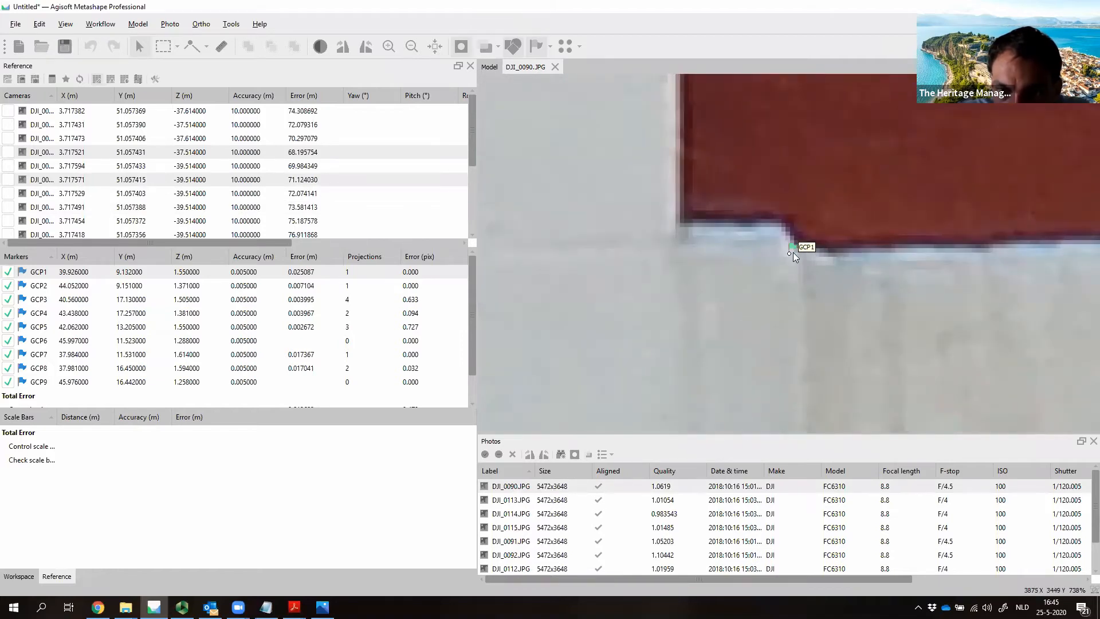
pyautogui.moveTo(793, 252); pyautogui.dragTo(801, 256)
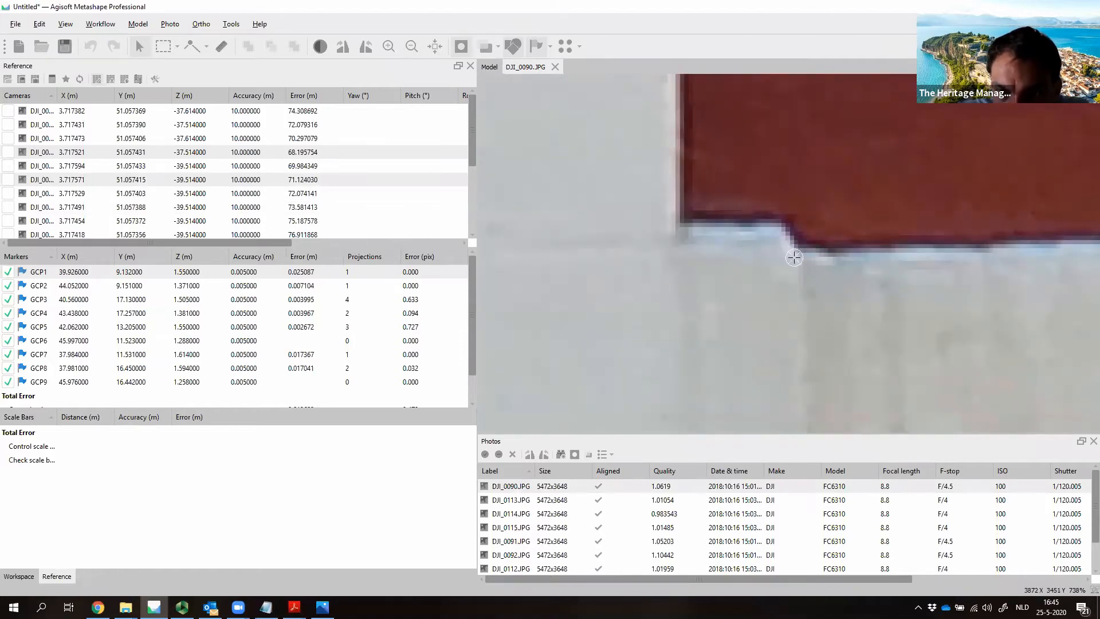
pyautogui.doubleClick(517, 514)
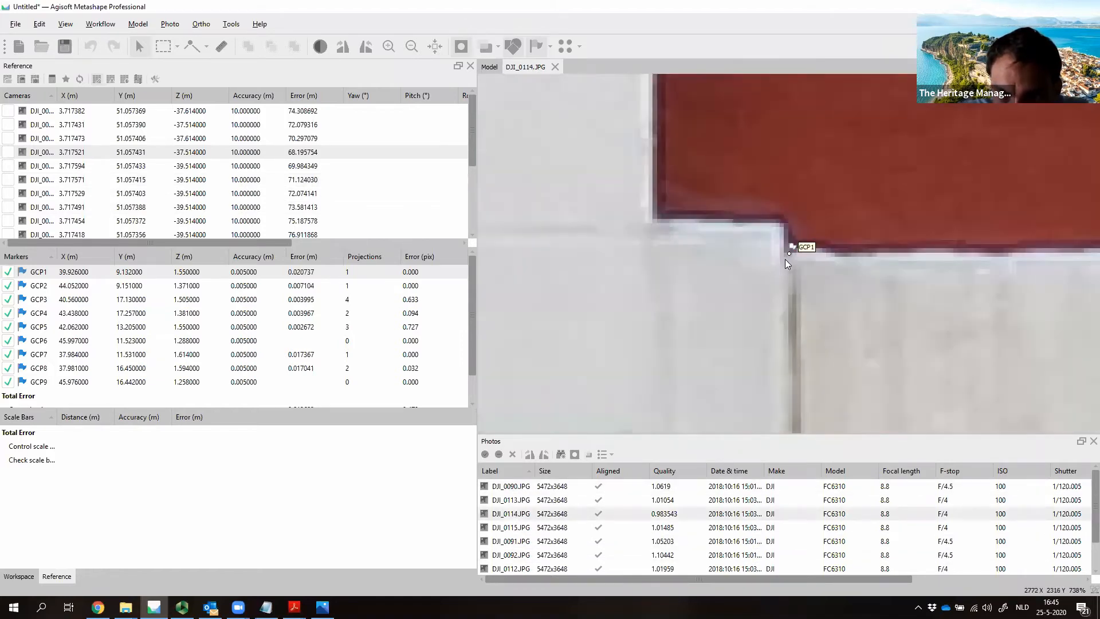
pyautogui.moveTo(788, 252)
pyautogui.mouseDown()
pyautogui.moveTo(772, 245)
pyautogui.moveTo(793, 250)
pyautogui.mouseUp()
pyautogui.doubleClick(575, 540)
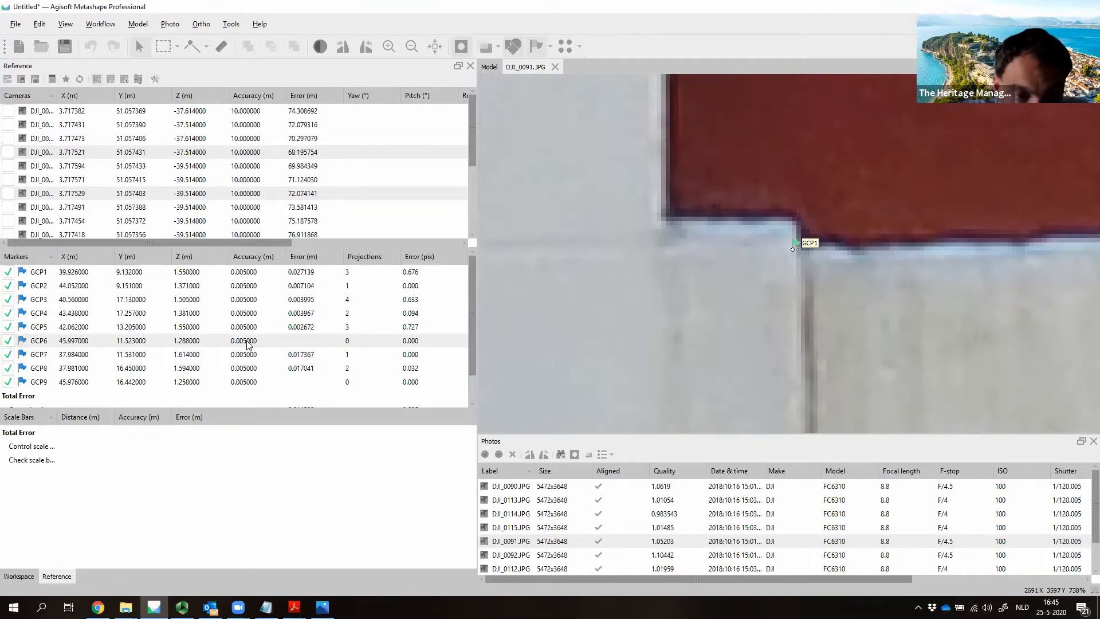
# Step: Enlarge the photo list and replace its GCP1 filter with a filter for the photos containing GCP6
pyautogui.click(559, 455)
pyautogui.moveTo(594, 435); pyautogui.dragTo(593, 308)
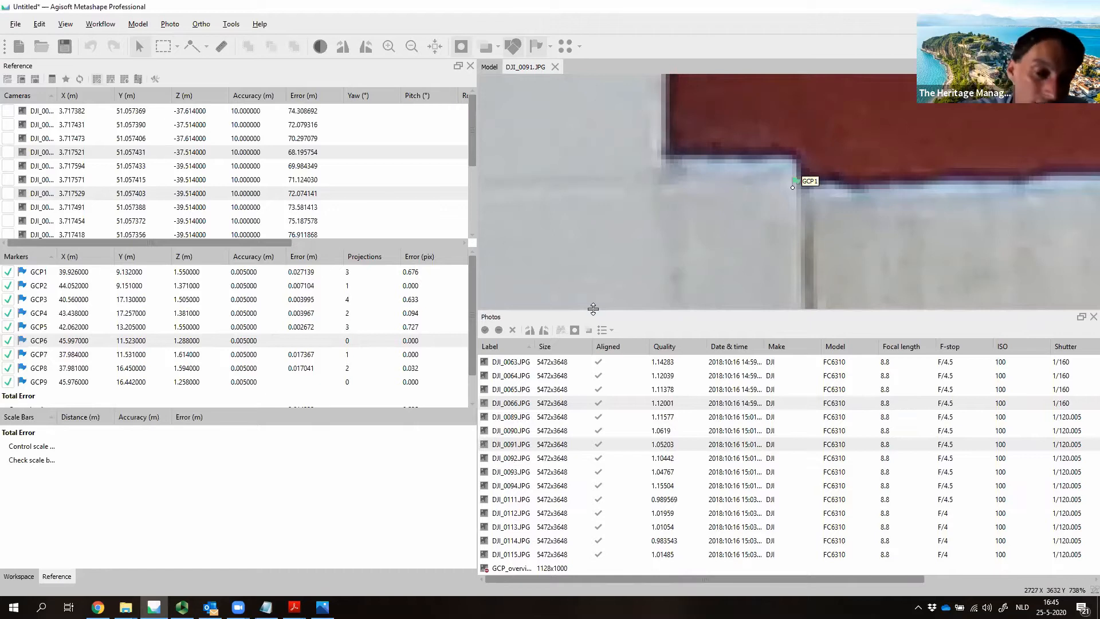
pyautogui.rightClick(322, 346)
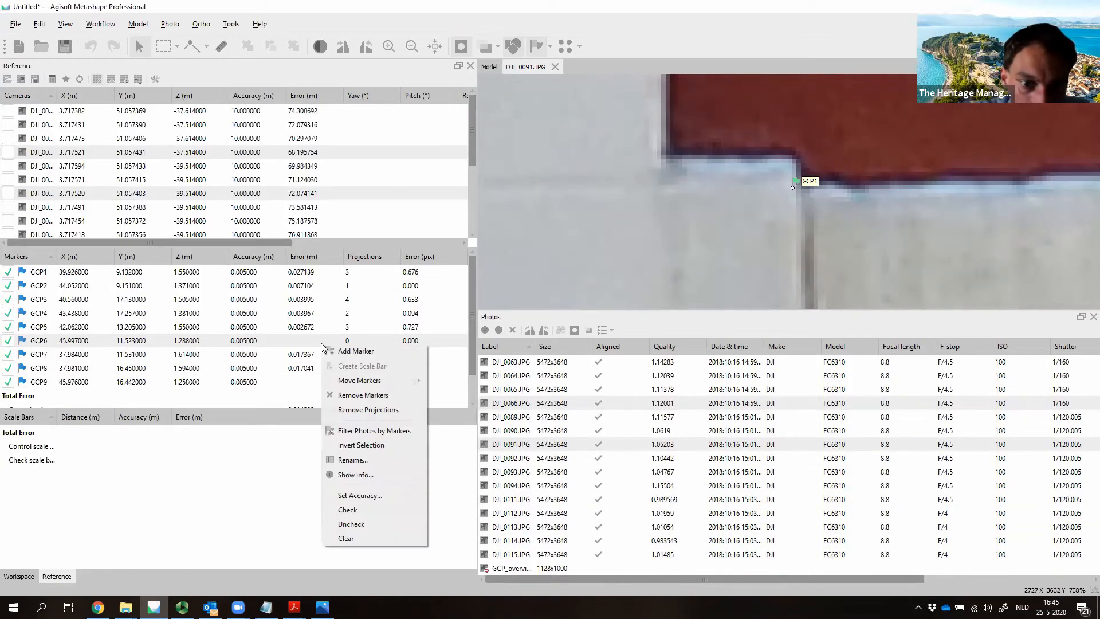
pyautogui.click(371, 430)
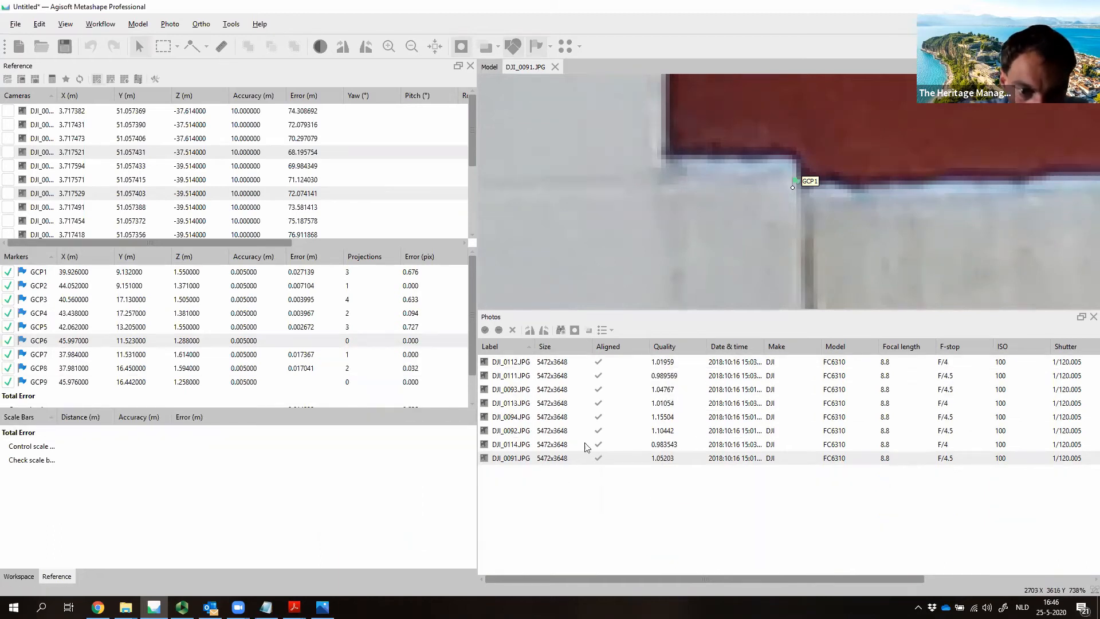
# Step: Place GCP6 in DJI_0093.JPG, DJI_0094.JPG, DJI_0114.JPG and DJI_0091.JPG near the stepped upper-left corner of the red wall panel
pyautogui.doubleClick(528, 390)
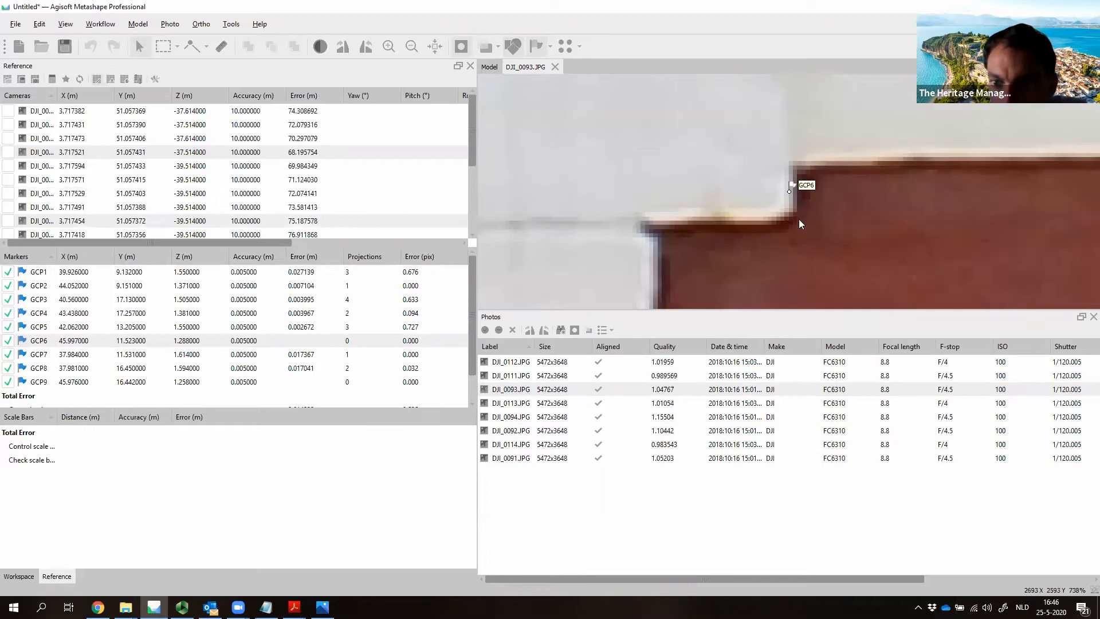
pyautogui.moveTo(790, 192); pyautogui.dragTo(780, 212)
pyautogui.doubleClick(528, 418)
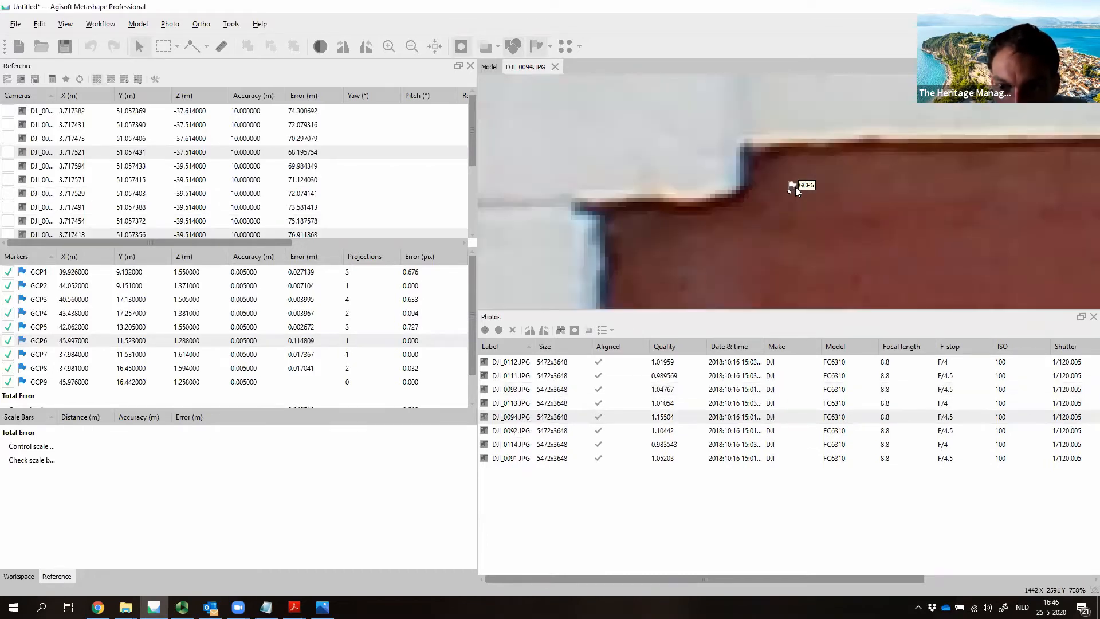
pyautogui.moveTo(789, 191)
pyautogui.mouseDown()
pyautogui.moveTo(756, 193)
pyautogui.moveTo(791, 190)
pyautogui.mouseUp()
pyautogui.doubleClick(526, 445)
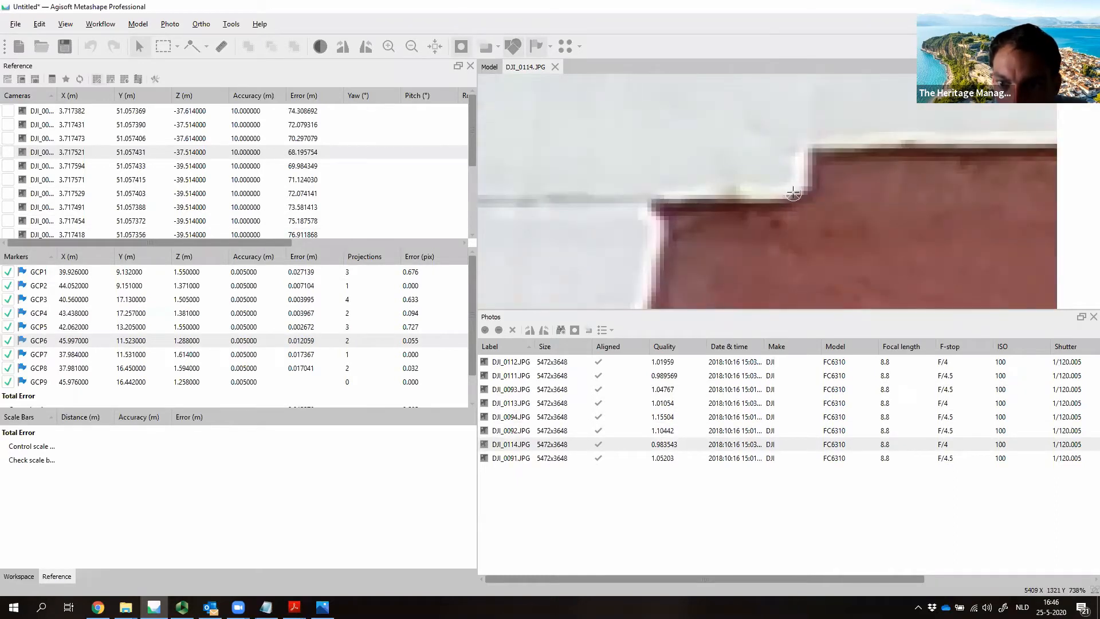
pyautogui.doubleClick(507, 458)
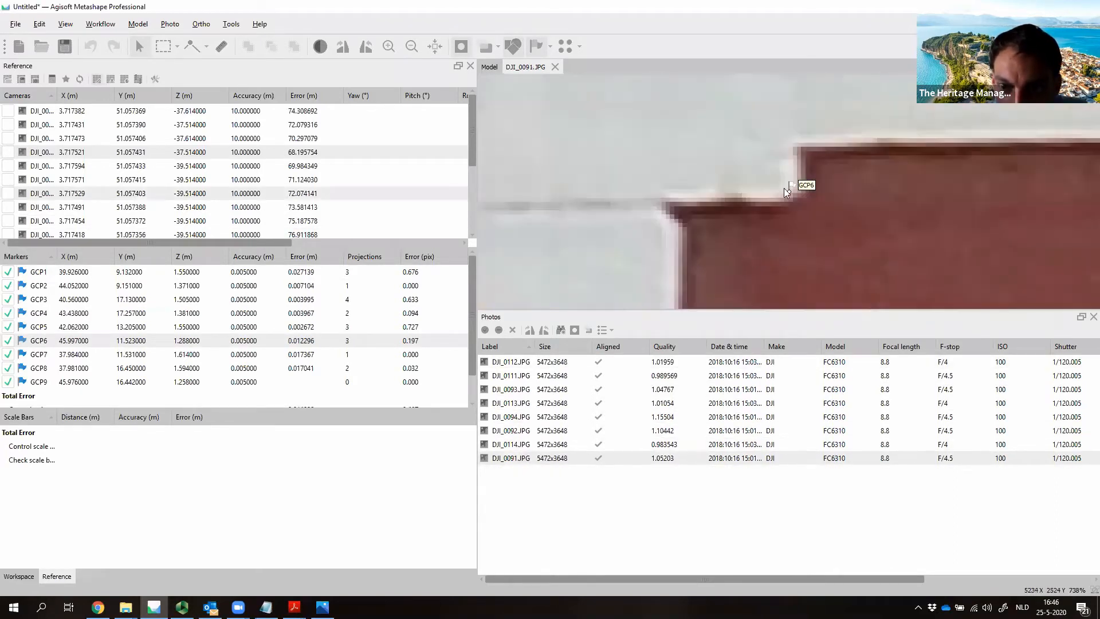
pyautogui.moveTo(789, 190); pyautogui.dragTo(789, 193)
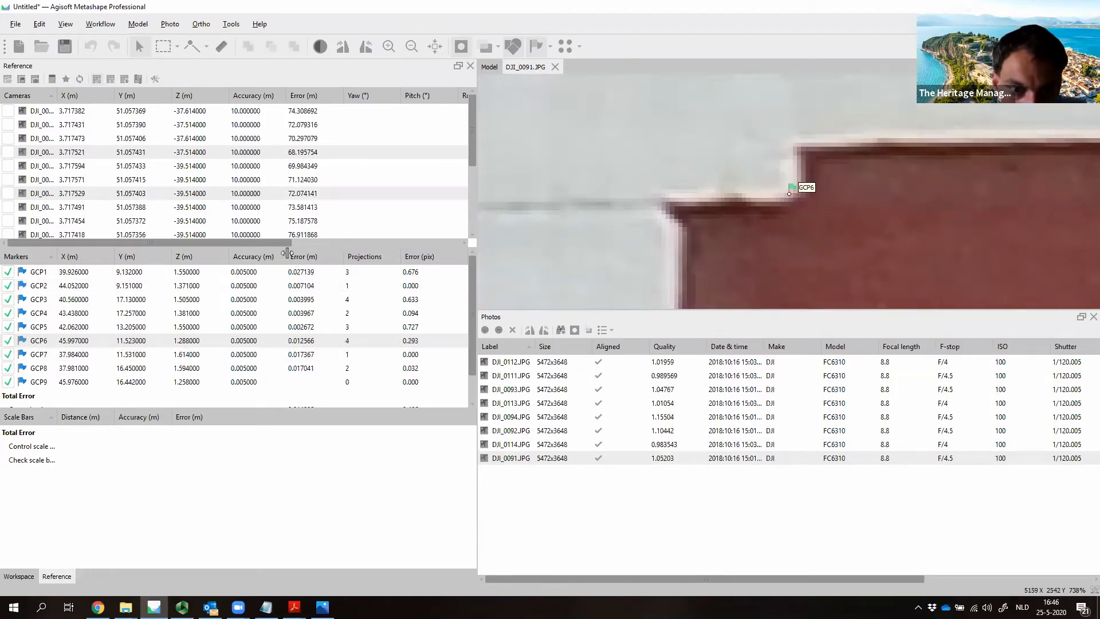
# Step: Filter the photos by GCP2 and place it in DJI_0112.JPG near the stepped lower-right corner of the red wall panel
pyautogui.rightClick(289, 285)
pyautogui.press('Escape')
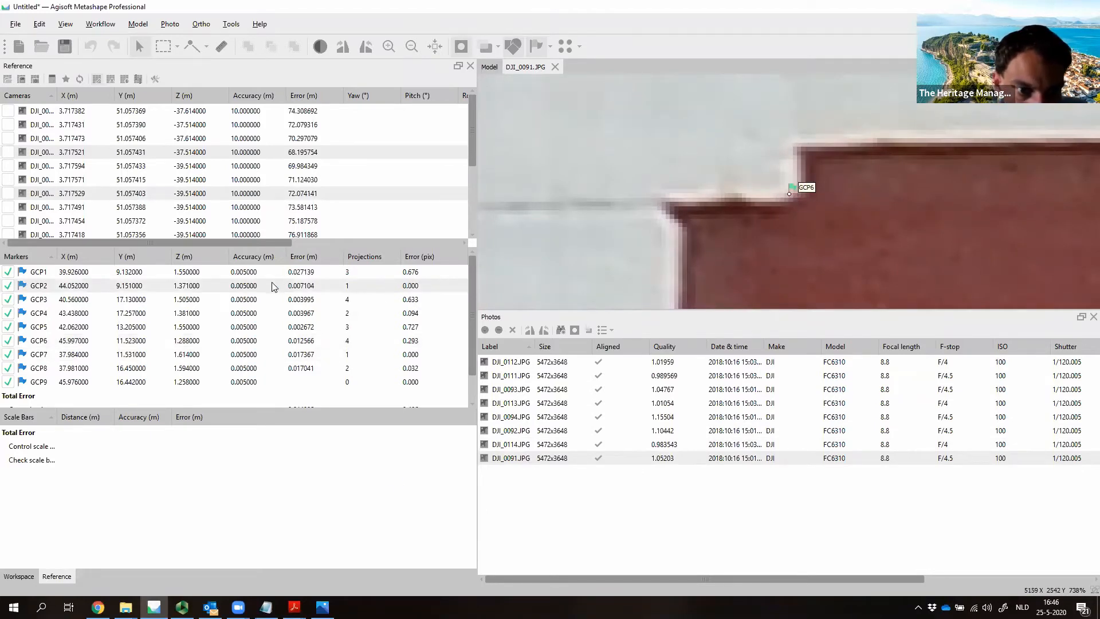
pyautogui.rightClick(273, 284)
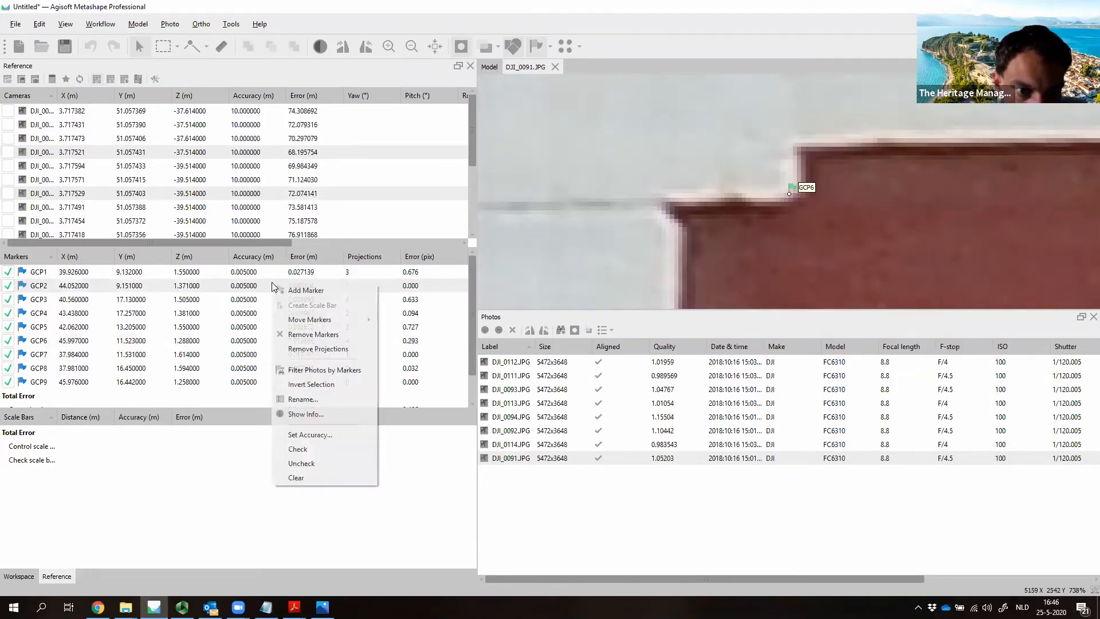
pyautogui.click(317, 373)
pyautogui.doubleClick(550, 376)
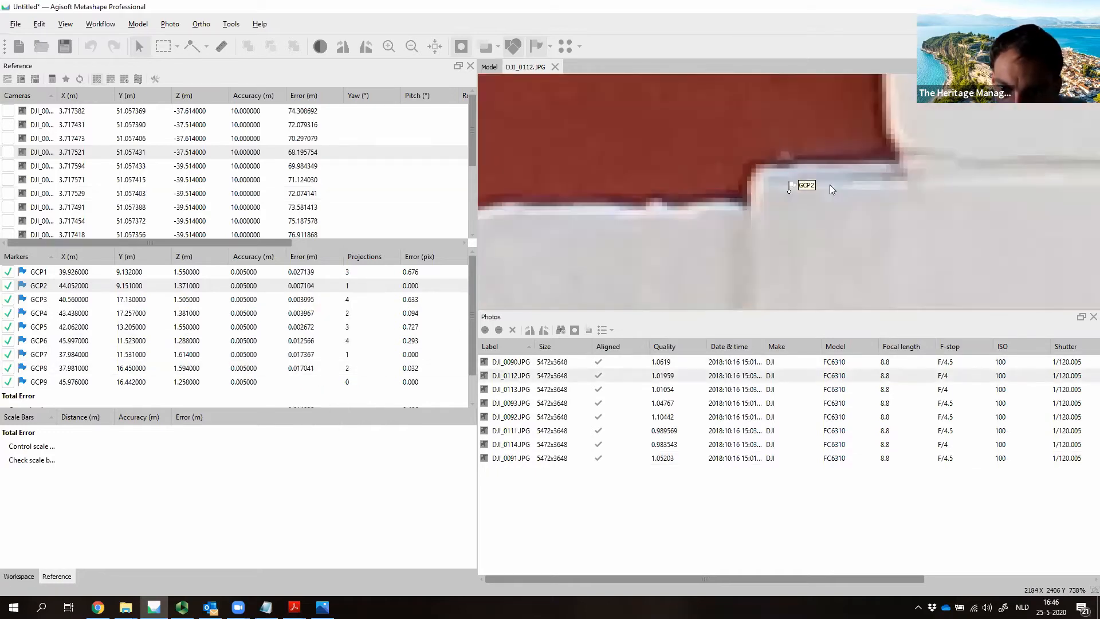
pyautogui.moveTo(789, 192)
pyautogui.mouseDown()
pyautogui.moveTo(760, 187)
pyautogui.moveTo(798, 187)
pyautogui.mouseUp()
# Step: Place GCP2 in DJI_0113.JPG, DJI_0111.JPG and DJI_0091.JPG near the same stepped corner of the red wall panel
pyautogui.doubleClick(570, 389)
pyautogui.doubleClick(608, 430)
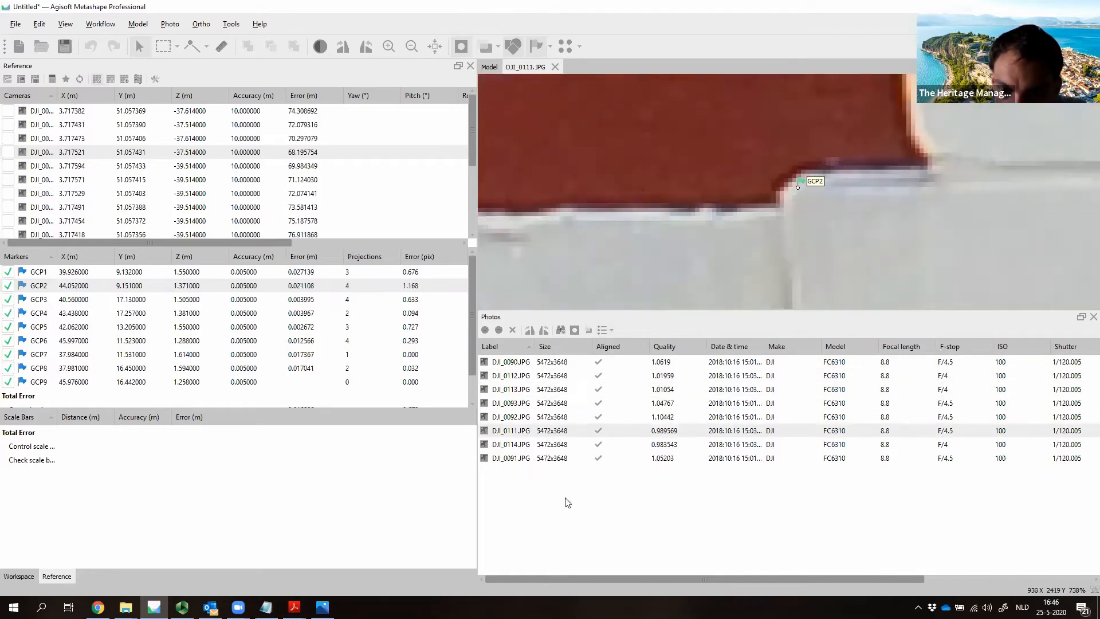
pyautogui.doubleClick(565, 458)
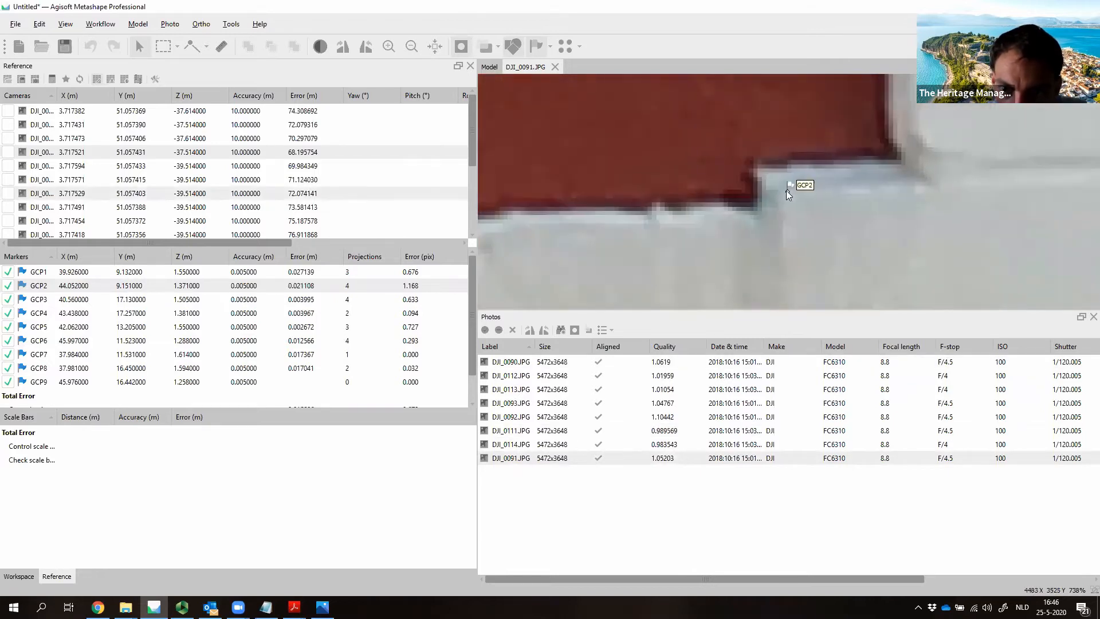
pyautogui.moveTo(786, 191); pyautogui.dragTo(784, 190)
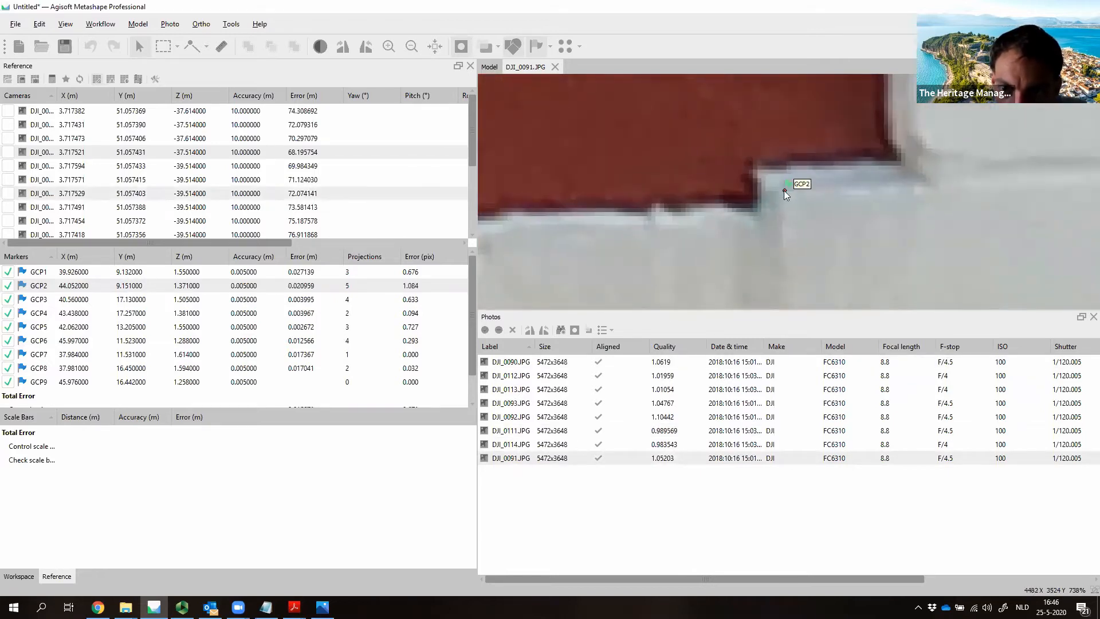
# Step: Filter the photos by GCP7 and place it in DJI_0113.JPG and DJI_0089.JPG near the stepped upper-right corner of the red wall panel
pyautogui.rightClick(279, 354)
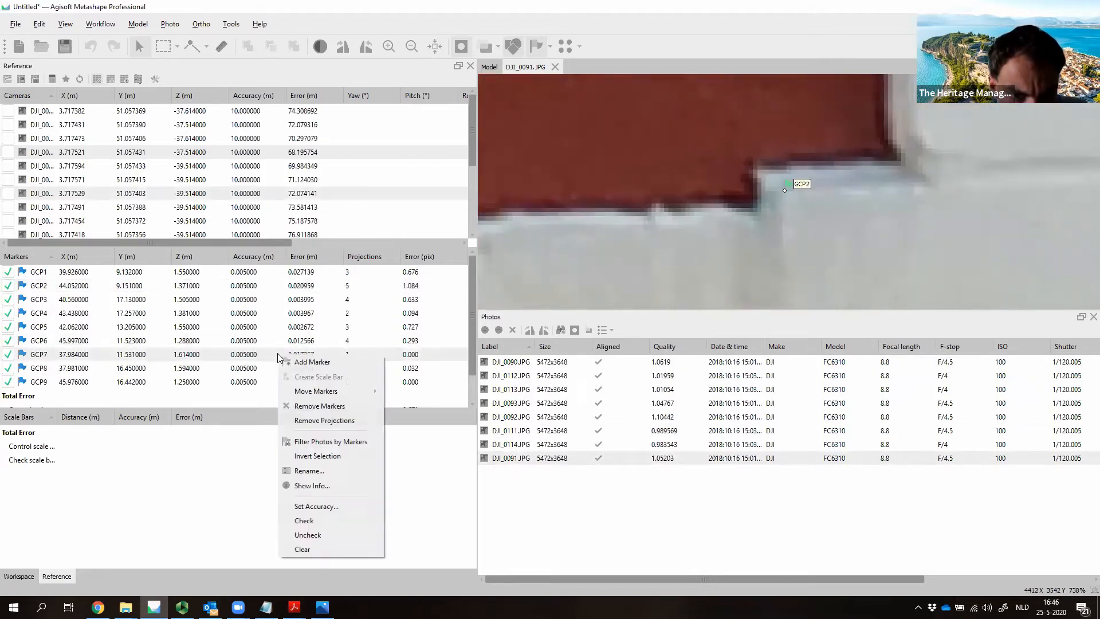
pyautogui.click(328, 440)
pyautogui.doubleClick(571, 430)
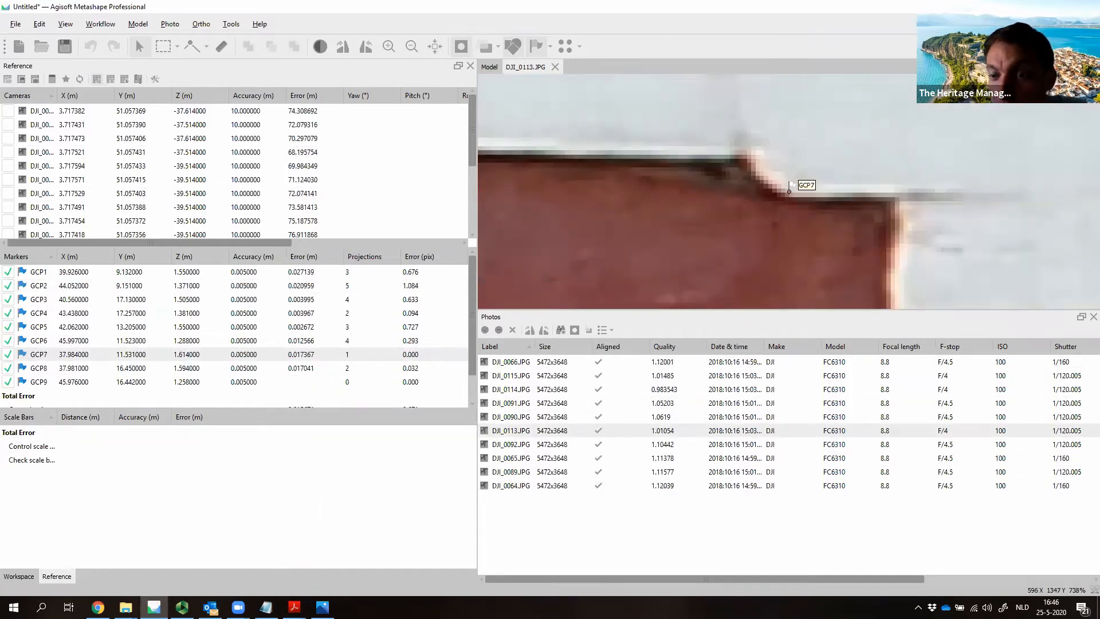
pyautogui.moveTo(789, 192); pyautogui.dragTo(791, 192)
pyautogui.doubleClick(516, 472)
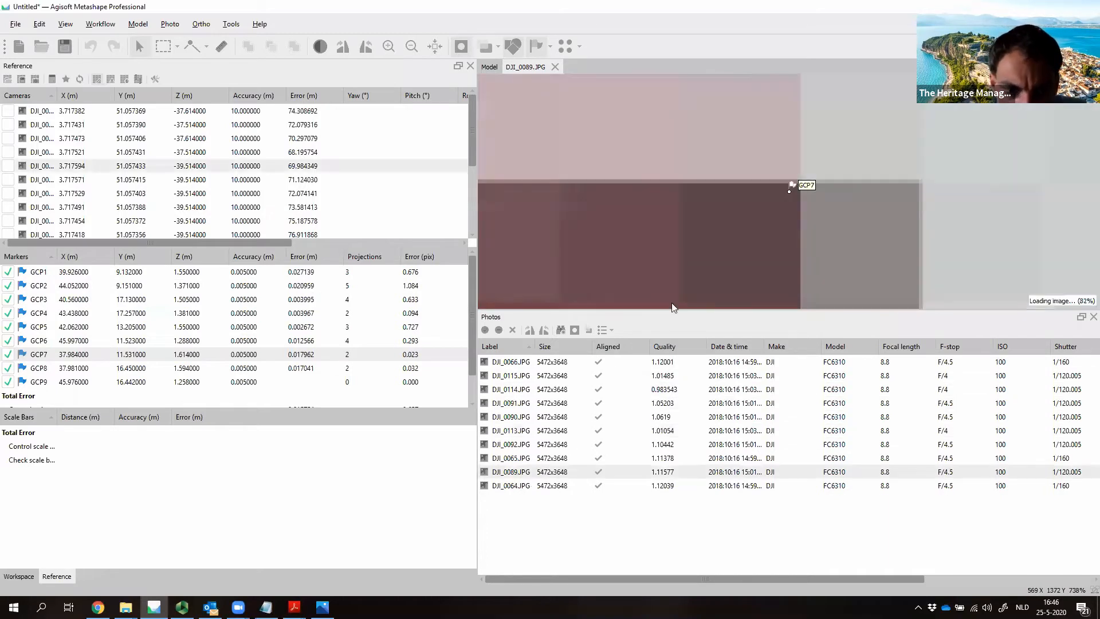
pyautogui.moveTo(789, 191); pyautogui.dragTo(794, 186)
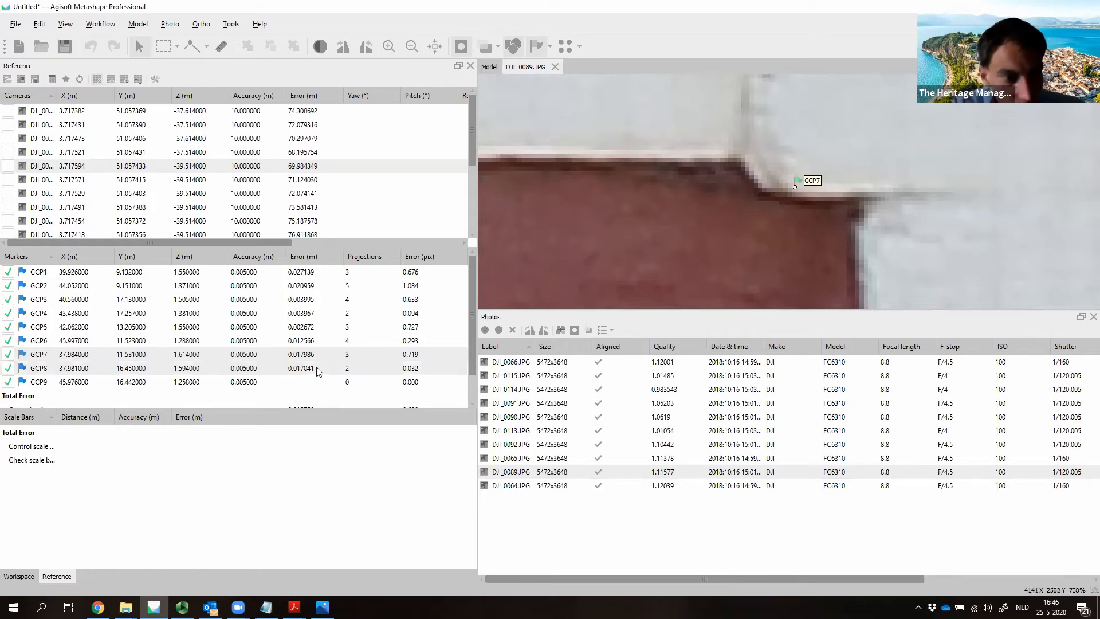
# Step: Filter the photos by GCP9 and place it in DJI_0094.JPG and DJI_0092.JPG near the stepped upper-left corner of the red wall panel
pyautogui.rightClick(197, 387)
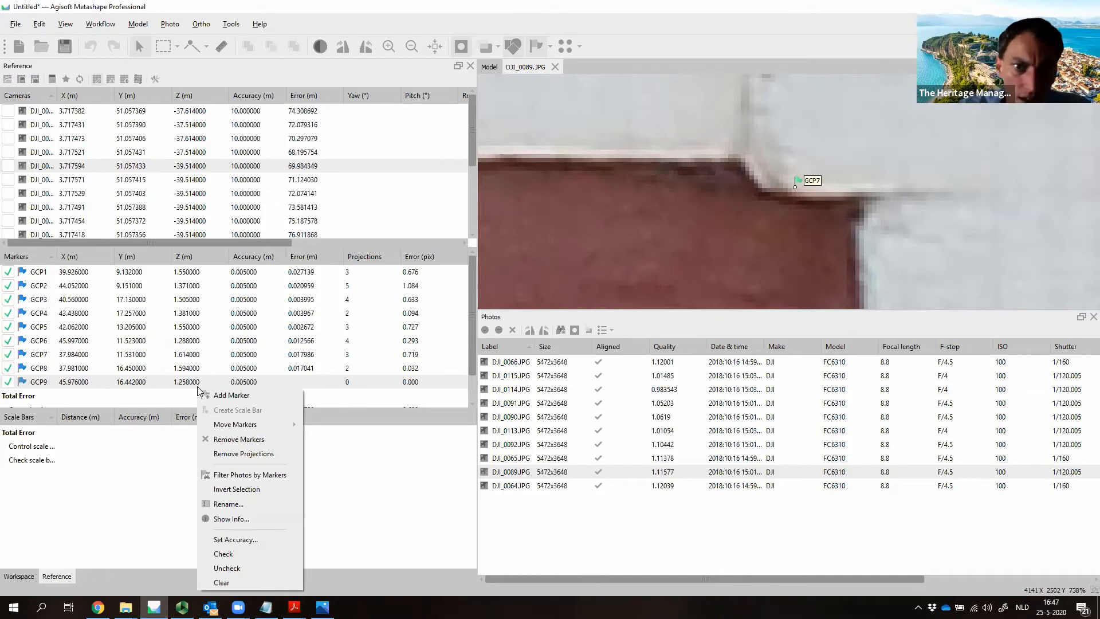
pyautogui.click(250, 475)
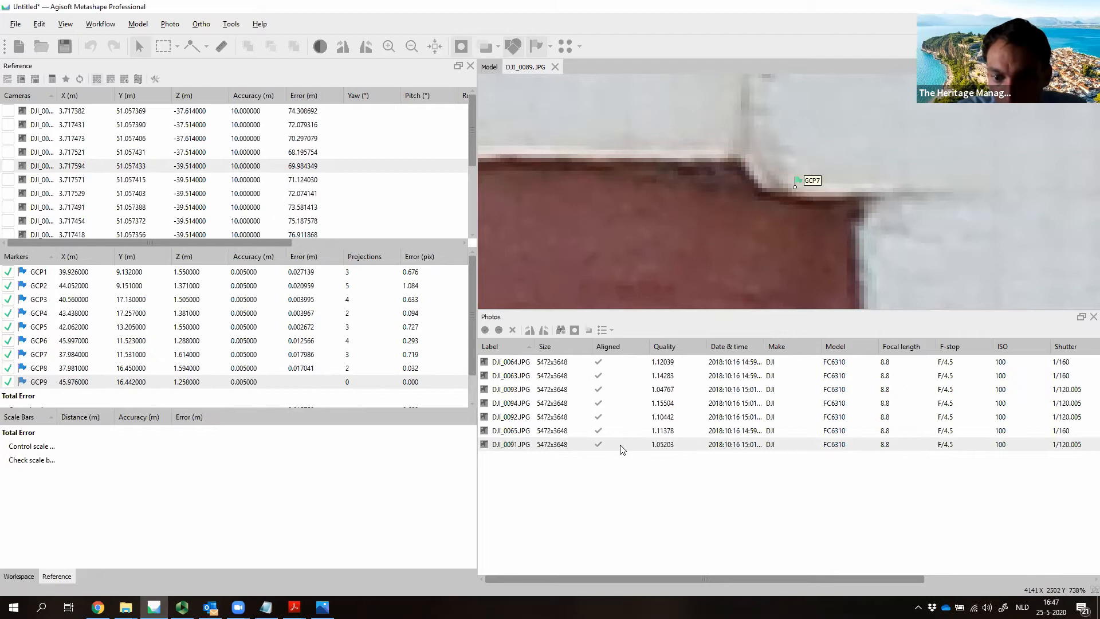
pyautogui.doubleClick(559, 403)
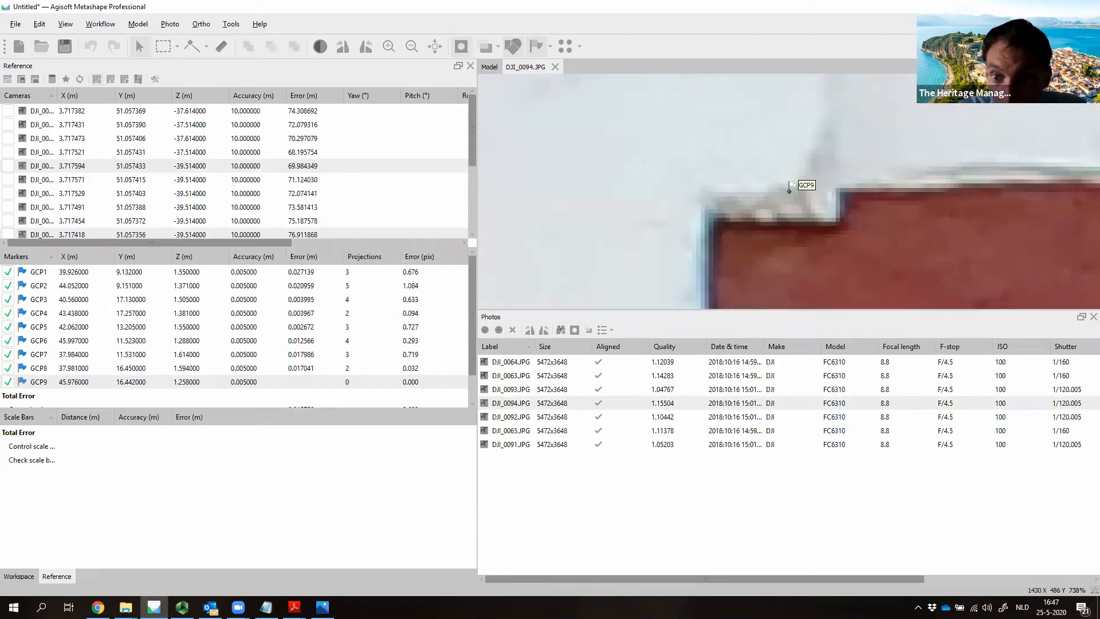
pyautogui.moveTo(790, 191)
pyautogui.mouseDown()
pyautogui.moveTo(804, 187)
pyautogui.moveTo(798, 194)
pyautogui.mouseUp()
pyautogui.doubleClick(596, 417)
# Step: Place GCP9 in DJI_0065.JPG and DJI_0063.JPG near the same stepped corner, and recheck it in DJI_0094.JPG
pyautogui.doubleClick(592, 431)
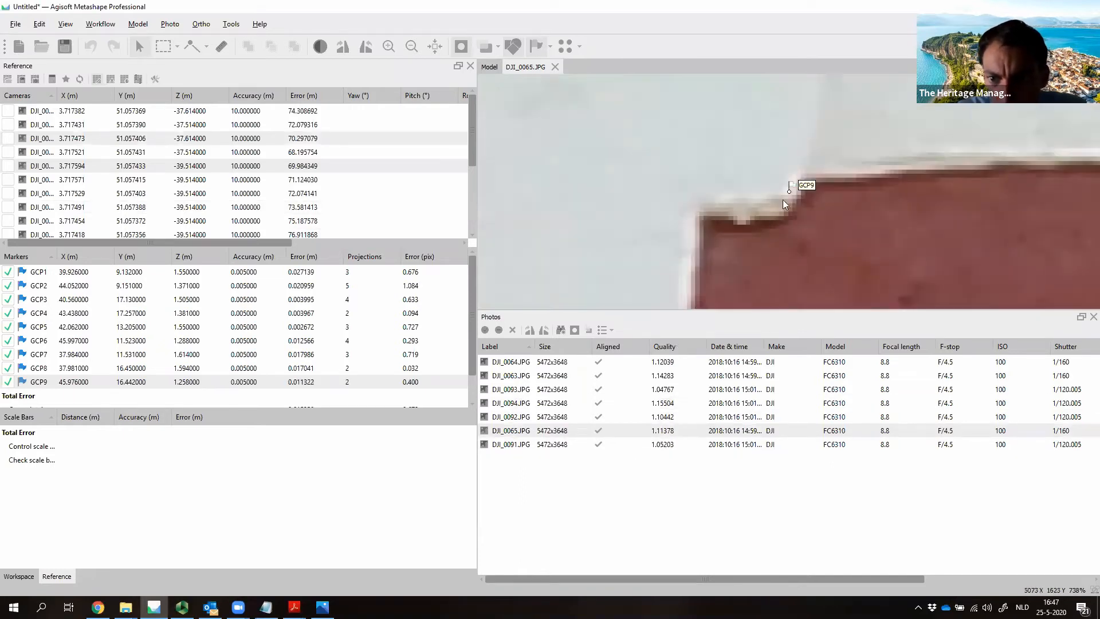
pyautogui.moveTo(789, 196); pyautogui.dragTo(790, 191)
pyautogui.doubleClick(595, 375)
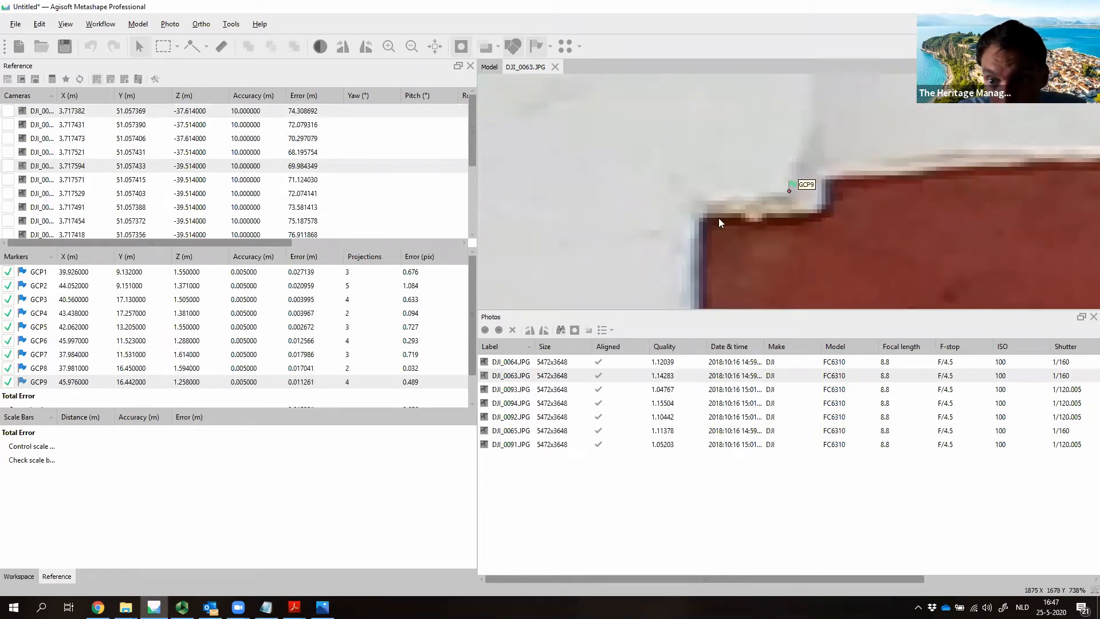
pyautogui.doubleClick(596, 403)
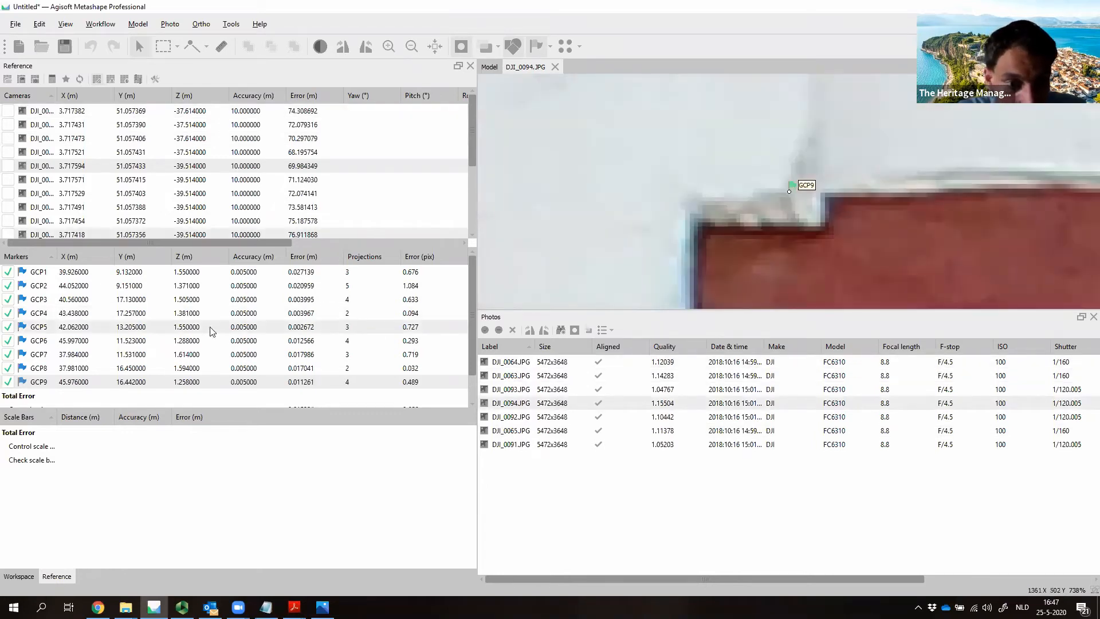
# Step: Filter the photos by GCP4 and place it in DJI_0092.JPG, DJI_0091.JPG and DJI_0094.JPG where the central stems of the red scroll ornament meet
pyautogui.rightClick(212, 314)
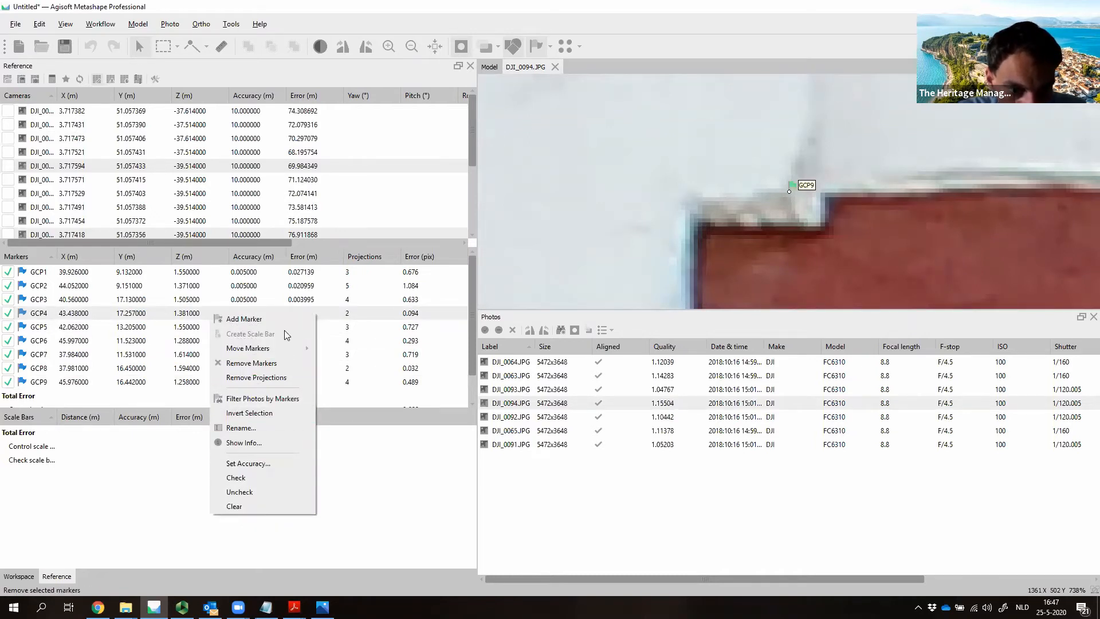
pyautogui.click(257, 402)
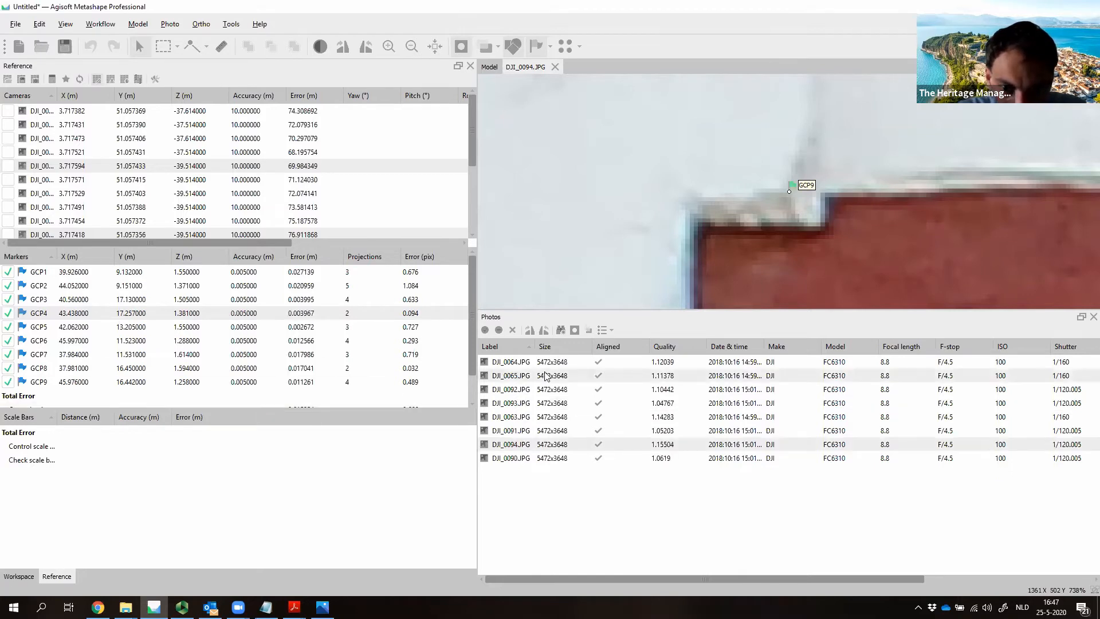
pyautogui.doubleClick(545, 375)
pyautogui.doubleClick(556, 390)
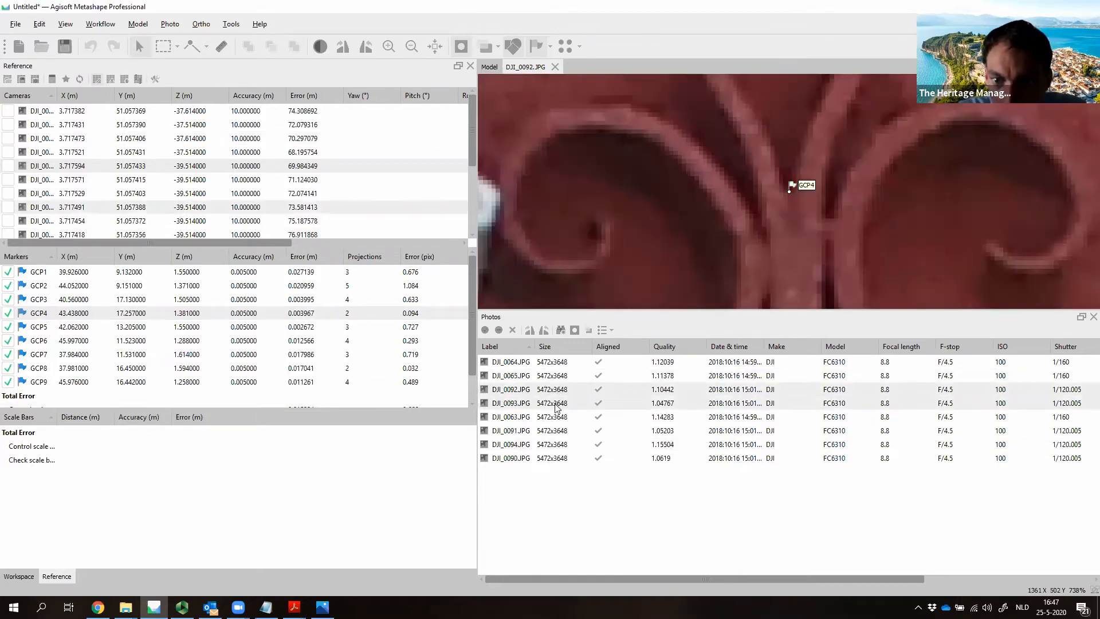
pyautogui.moveTo(789, 191); pyautogui.dragTo(792, 194)
pyautogui.doubleClick(530, 436)
pyautogui.doubleClick(536, 443)
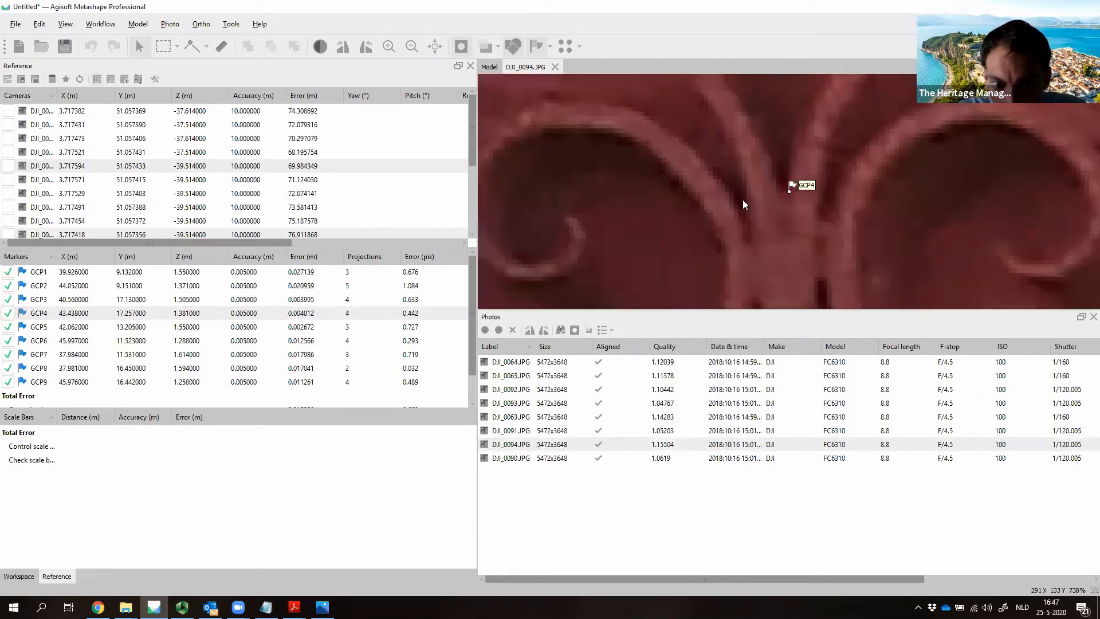
pyautogui.moveTo(789, 191); pyautogui.dragTo(785, 191)
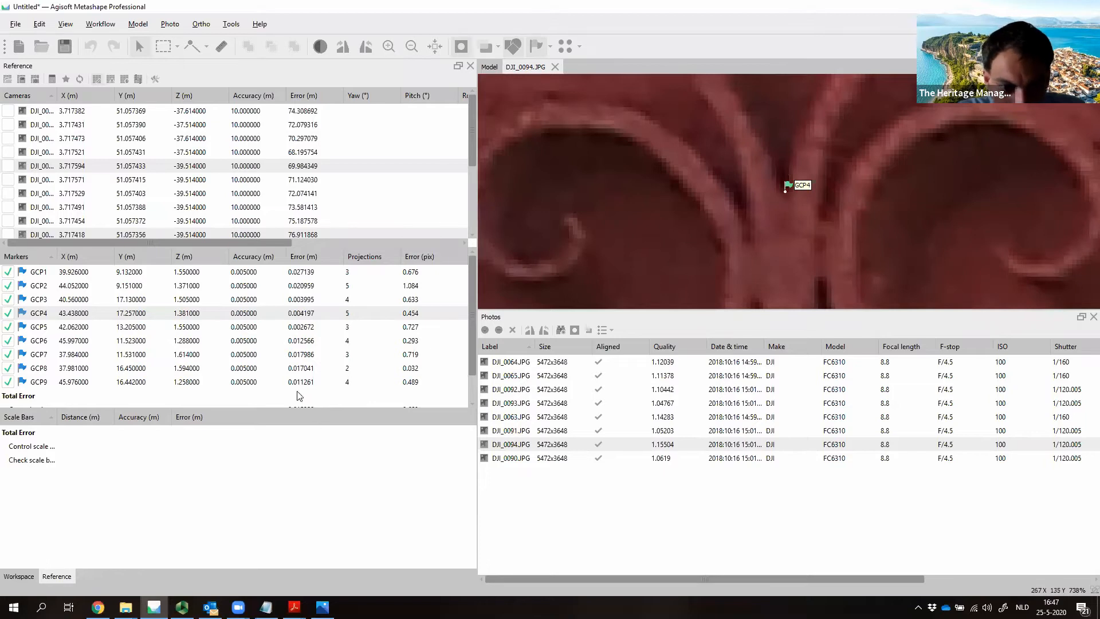
# Step: Filter the photos by GCP8 and place it in DJI_0065.JPG and DJI_0089.JPG at the stepped upper-right corner of the red wall panel
pyautogui.rightClick(282, 372)
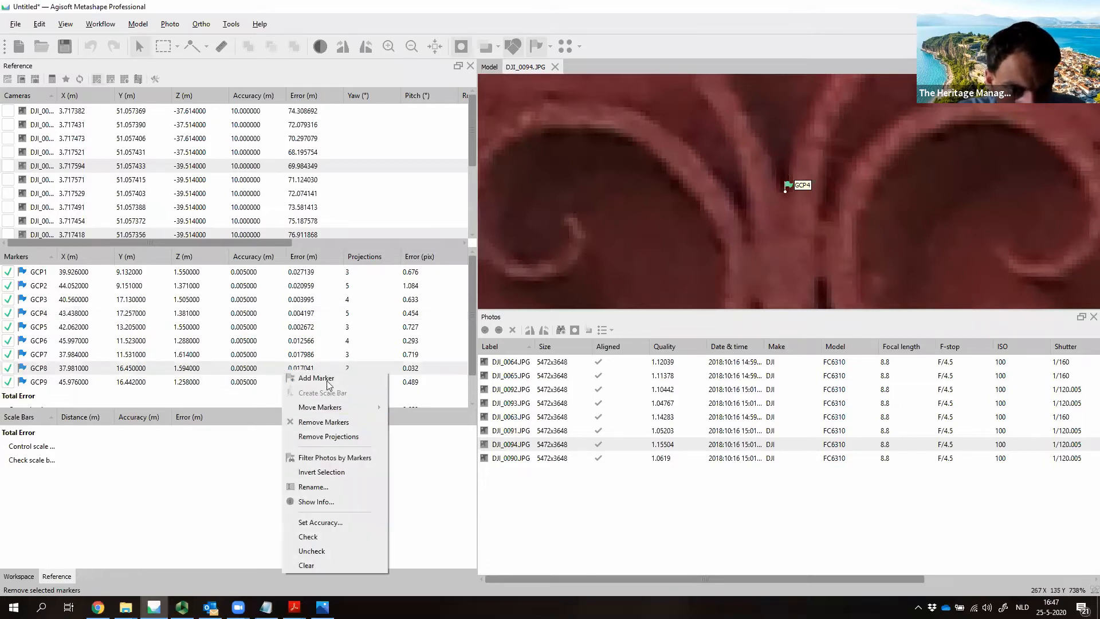
pyautogui.click(331, 458)
pyautogui.doubleClick(518, 404)
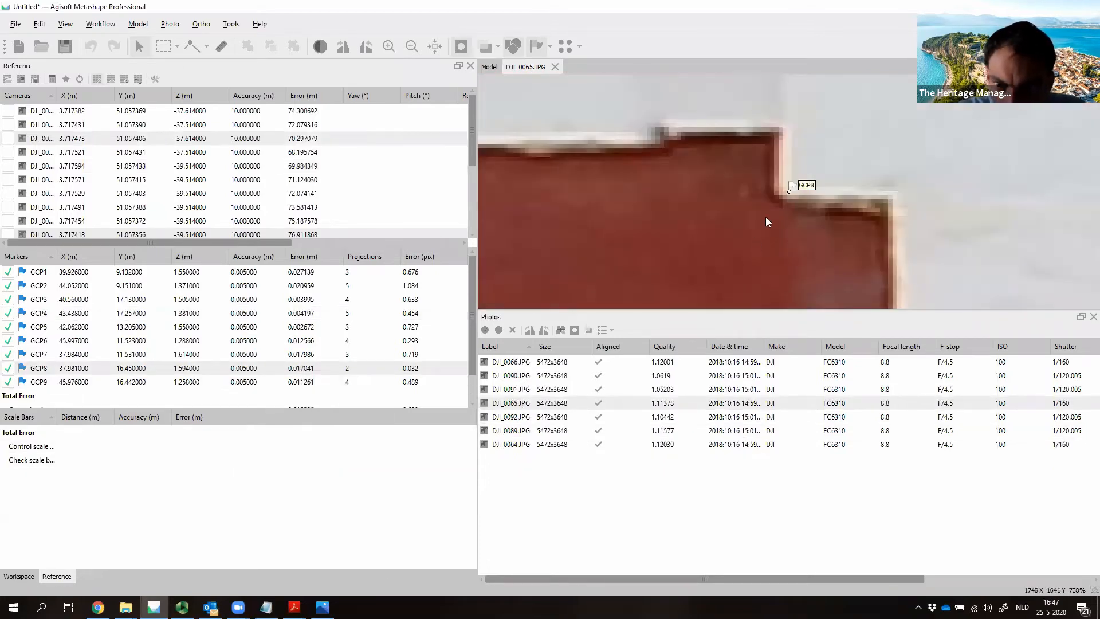
pyautogui.moveTo(788, 192); pyautogui.dragTo(791, 189)
pyautogui.doubleClick(528, 429)
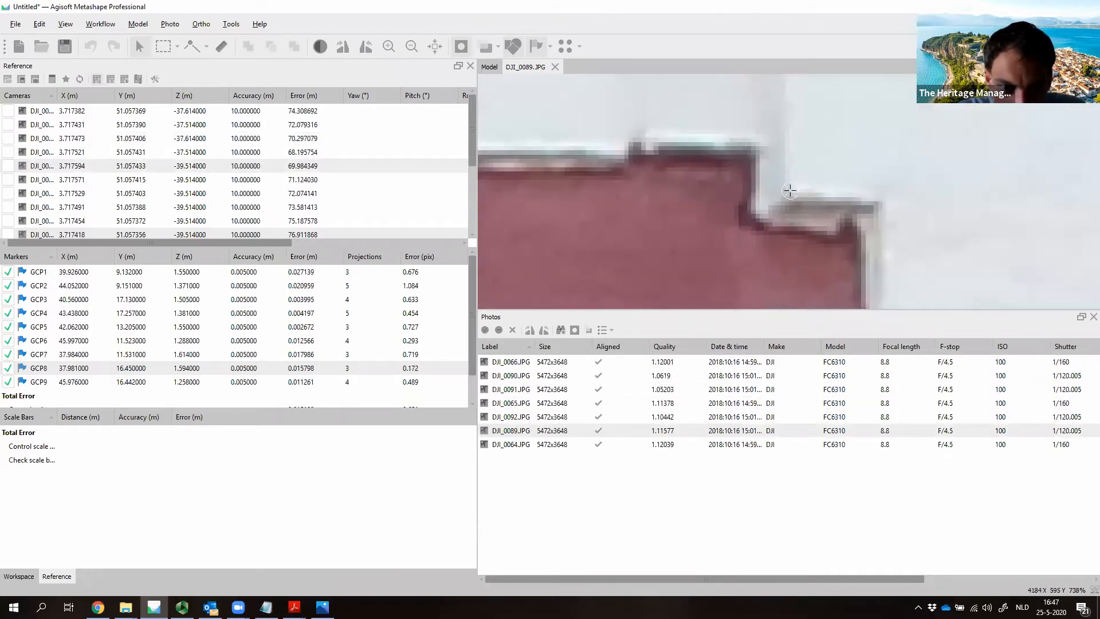
# Step: Filter the photos by GCP5 and place it in DJI_0092.JPG where the white vertical band meets the horizontal ledge
pyautogui.click(321, 327)
pyautogui.rightClick(323, 329)
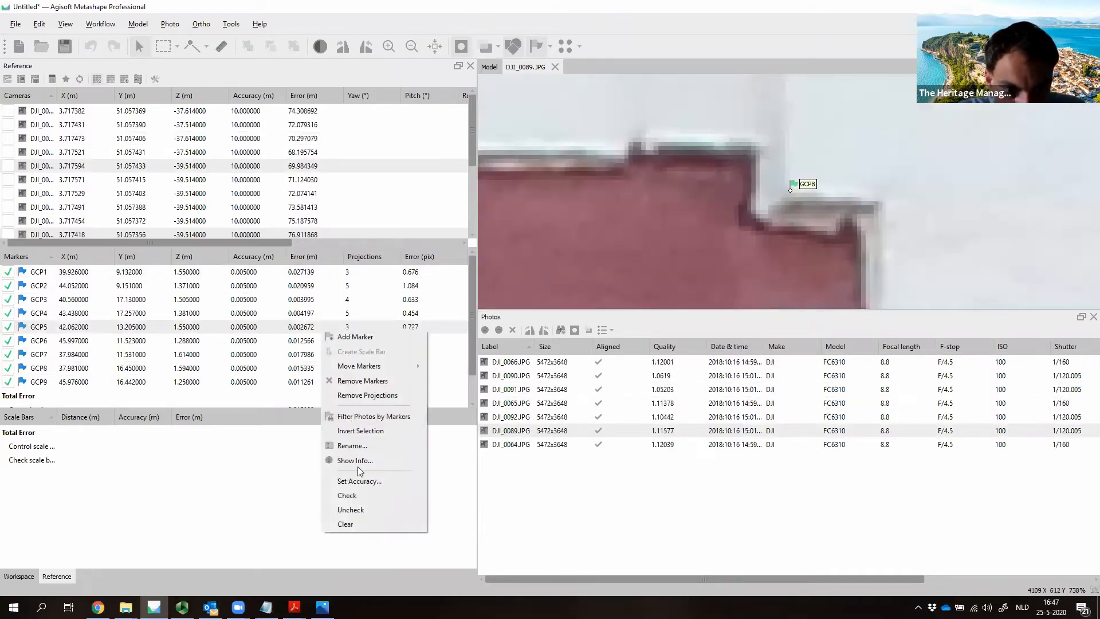
pyautogui.click(361, 417)
pyautogui.doubleClick(545, 417)
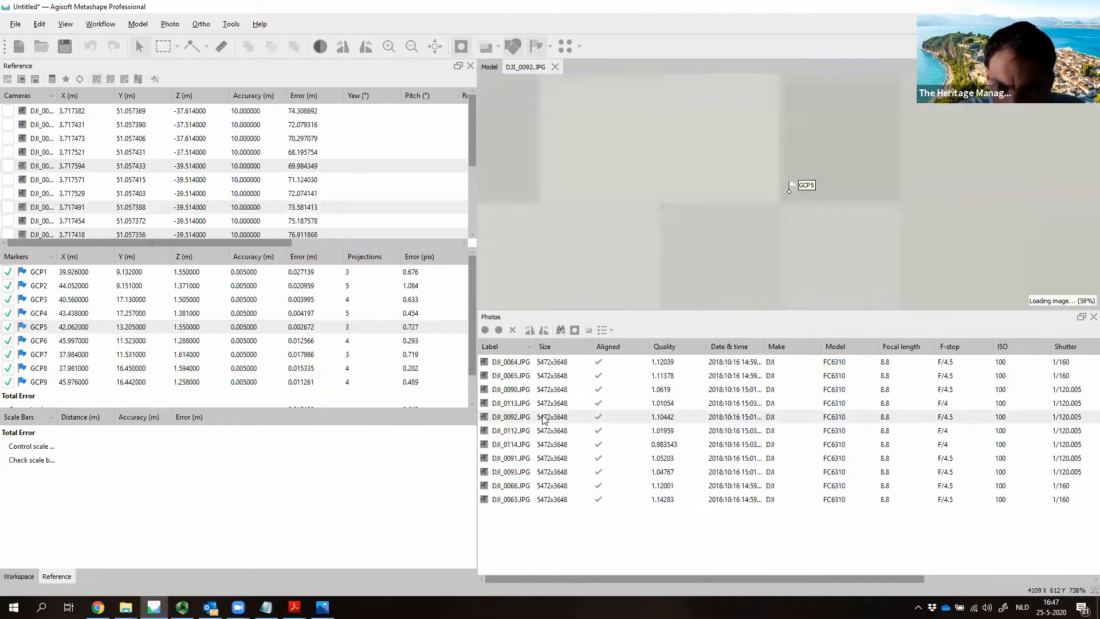
pyautogui.moveTo(790, 191); pyautogui.dragTo(793, 194)
# Step: Try GCP5 in DJI_0093.JPG beside the white vertical band, and remove the marker from that photo
pyautogui.doubleClick(539, 471)
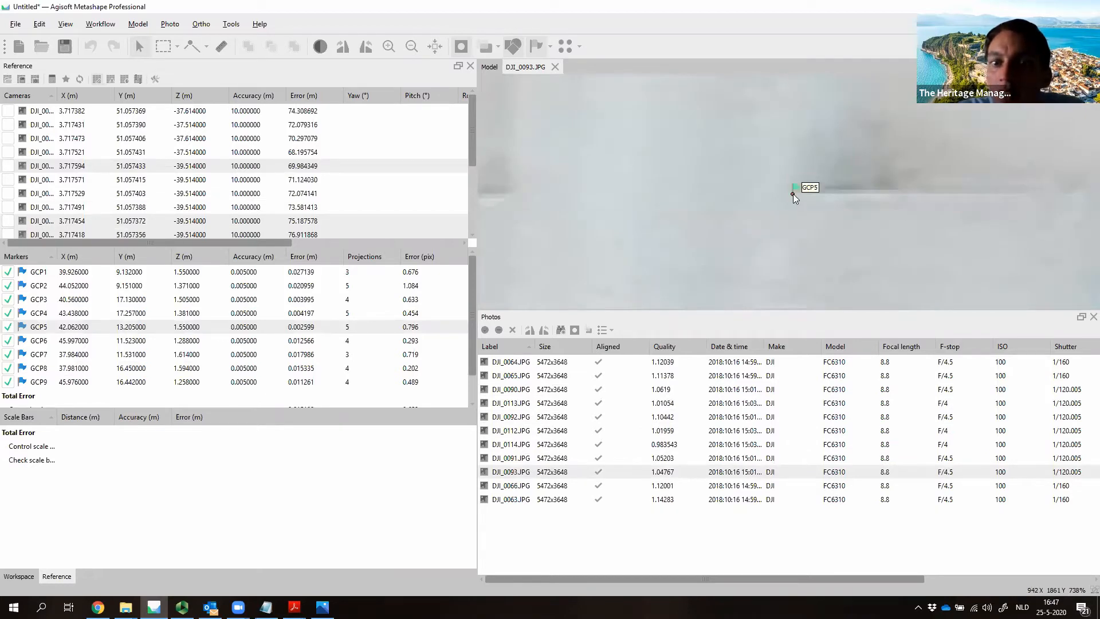
pyautogui.scroll(-5, 793, 193)
pyautogui.rightClick(793, 193)
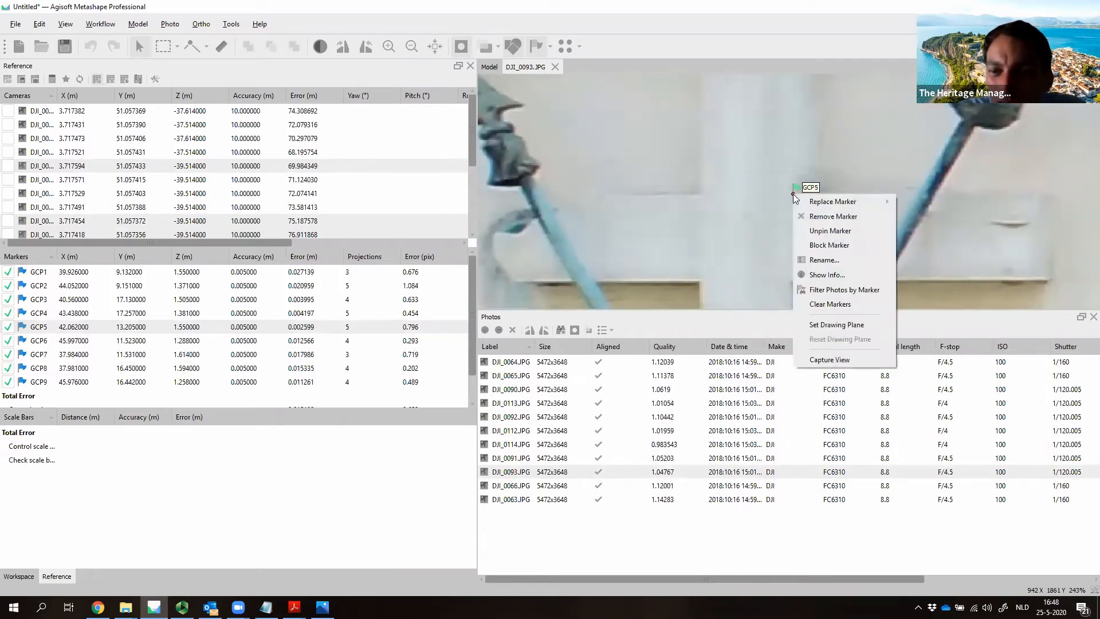
pyautogui.click(834, 230)
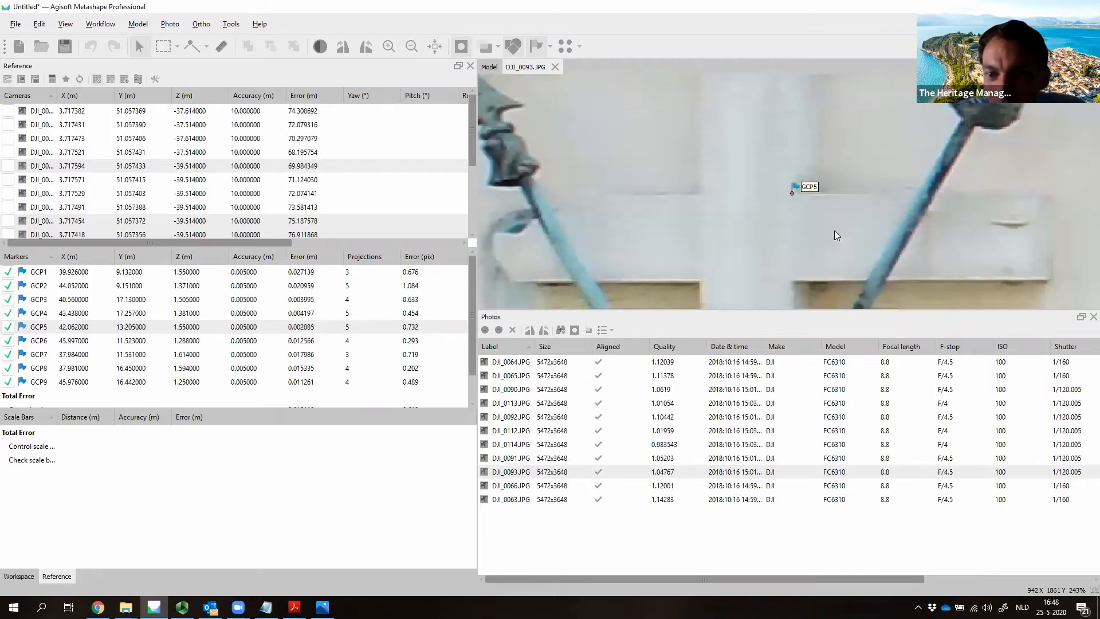
pyautogui.rightClick(793, 193)
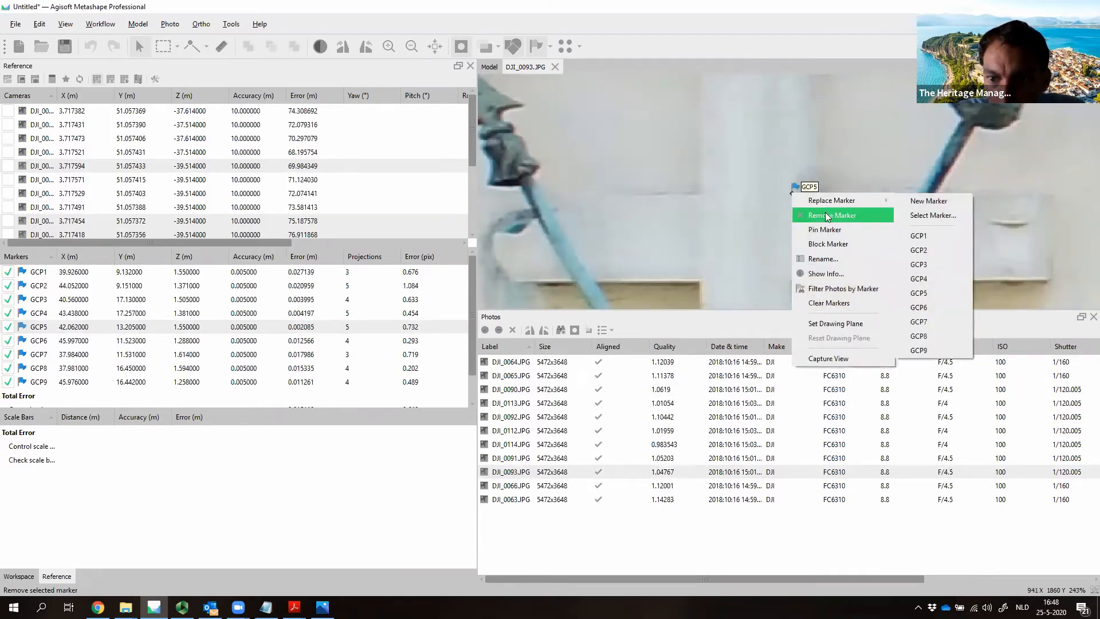
pyautogui.click(827, 216)
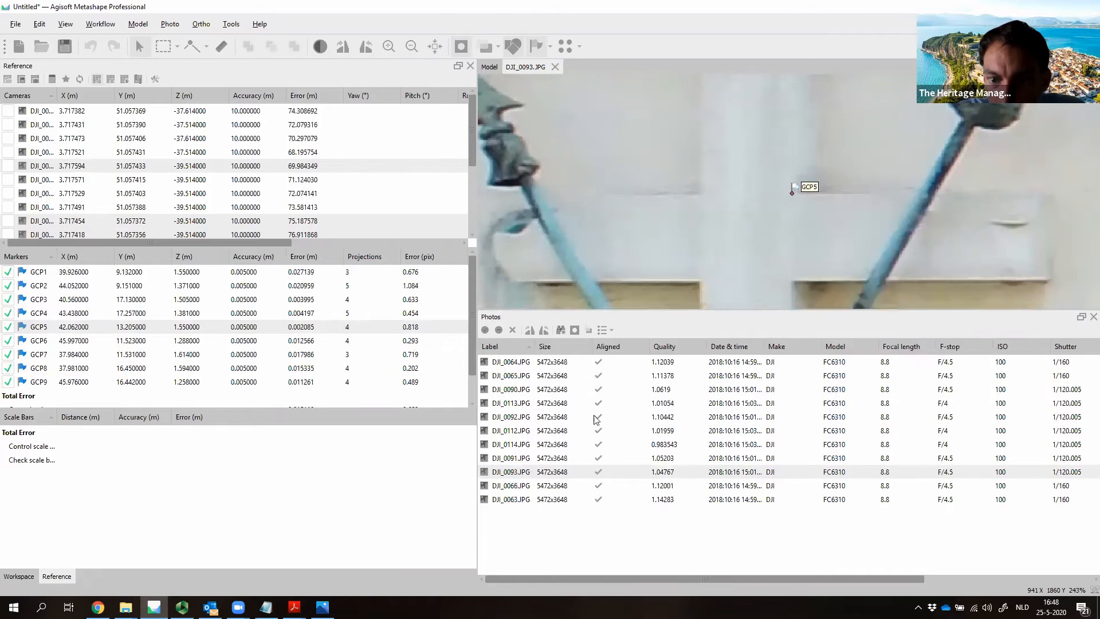
# Step: Compare GCP5 in DJI_0092.JPG and place it in DJI_0113.JPG at the same junction of vertical band and ledge
pyautogui.doubleClick(524, 490)
pyautogui.doubleClick(528, 414)
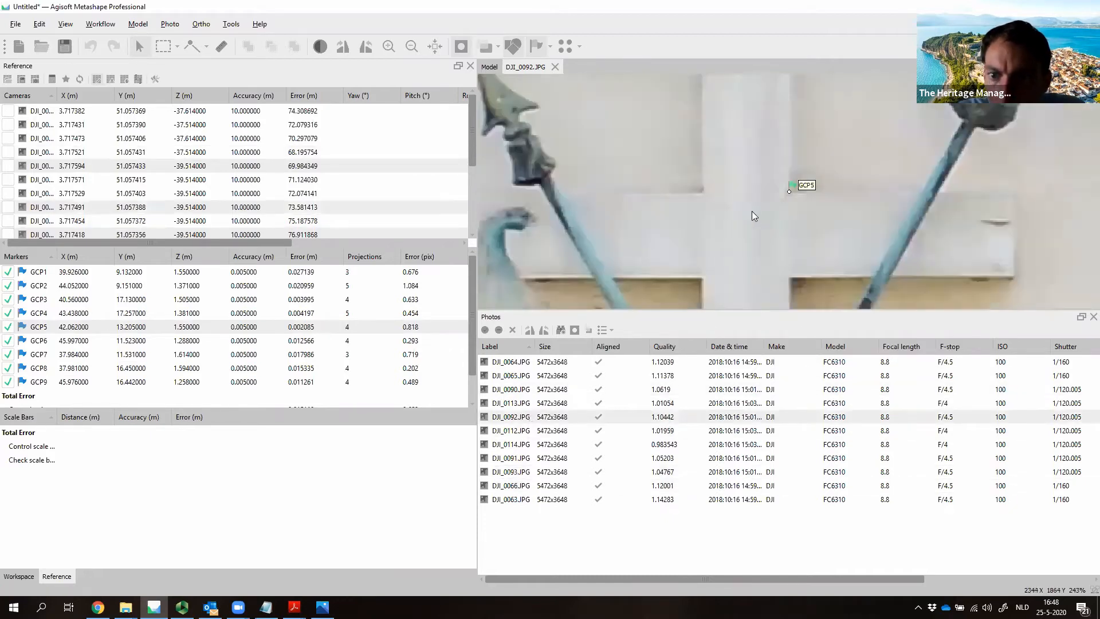
pyautogui.doubleClick(546, 404)
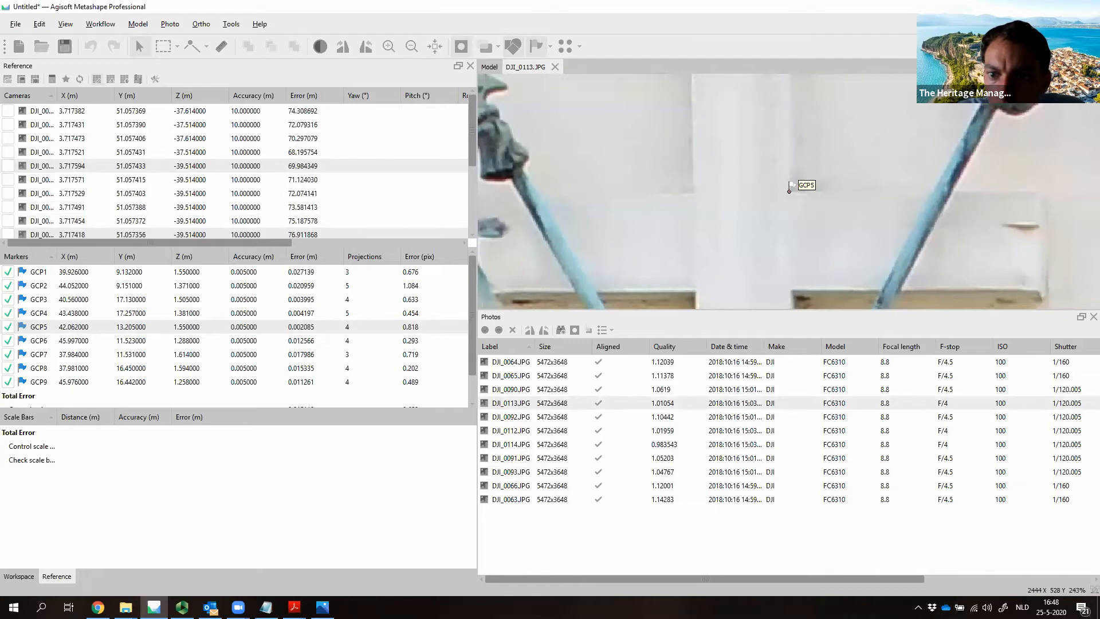
pyautogui.moveTo(788, 192); pyautogui.dragTo(790, 192)
pyautogui.scroll(5, 790, 193)
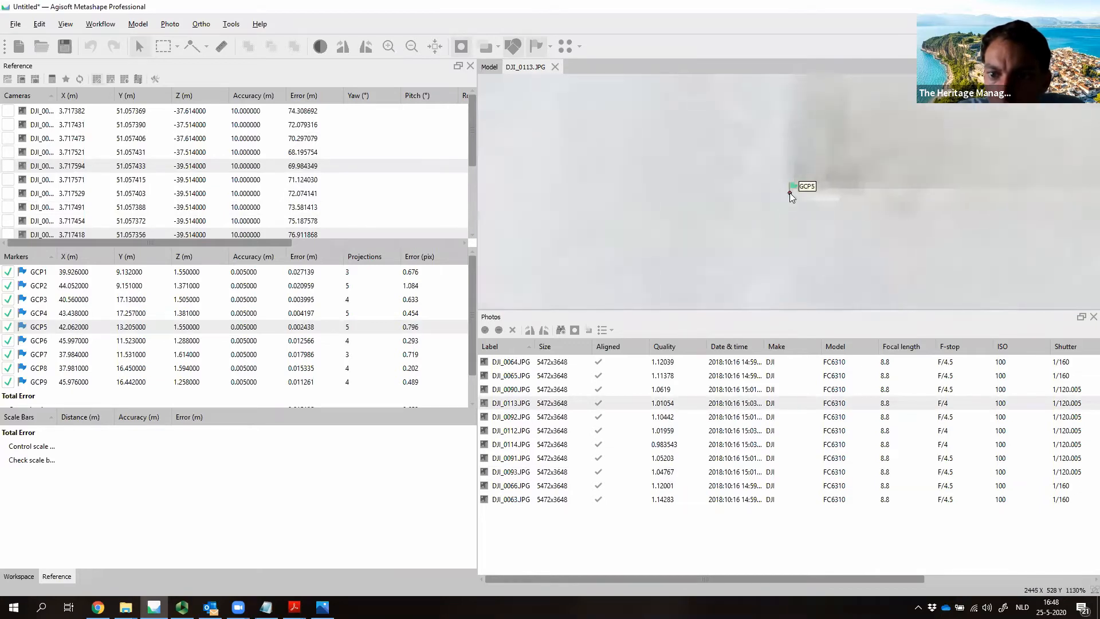
# Step: Filter the photos by GCP1 and place it in DJI_0112.JPG near the stepped lower-left corner of the red wall panel
pyautogui.click(283, 274)
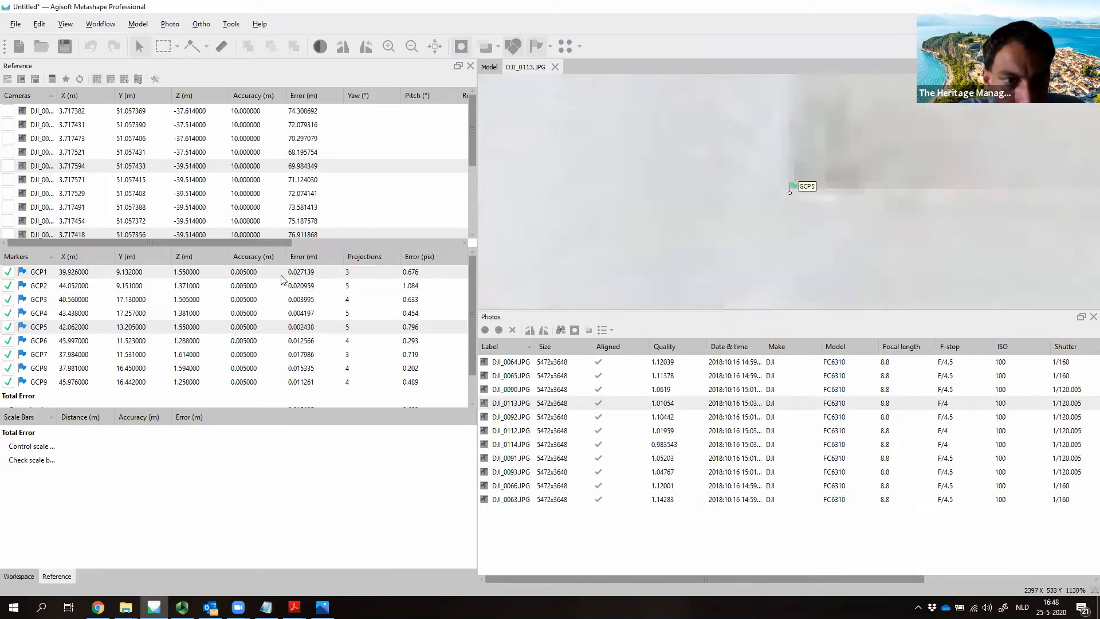
pyautogui.rightClick(282, 278)
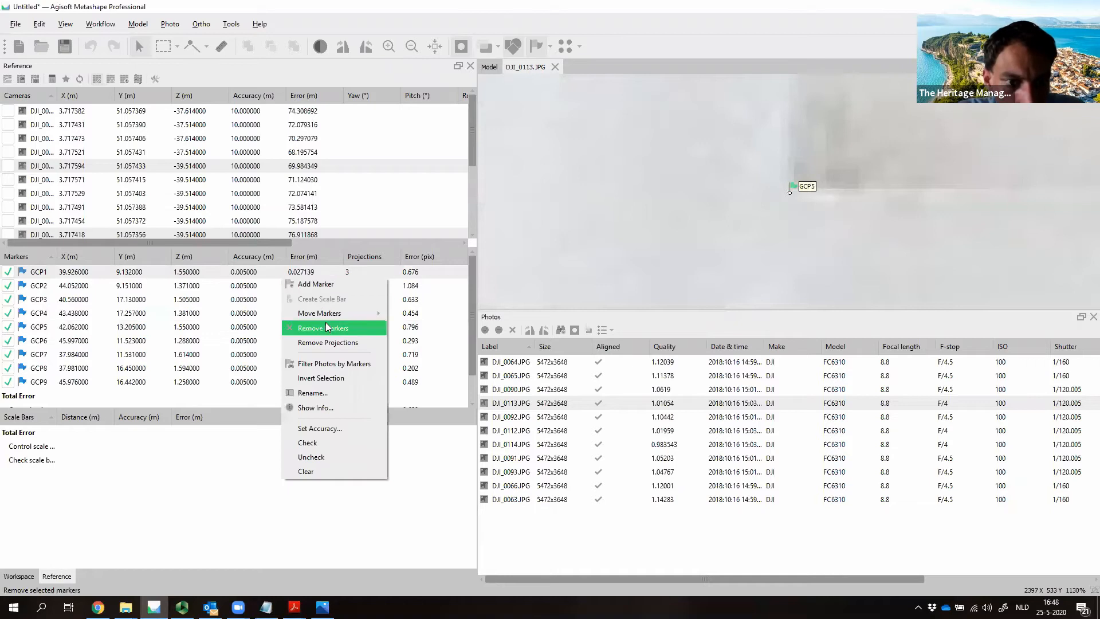
pyautogui.click(327, 364)
pyautogui.doubleClick(547, 430)
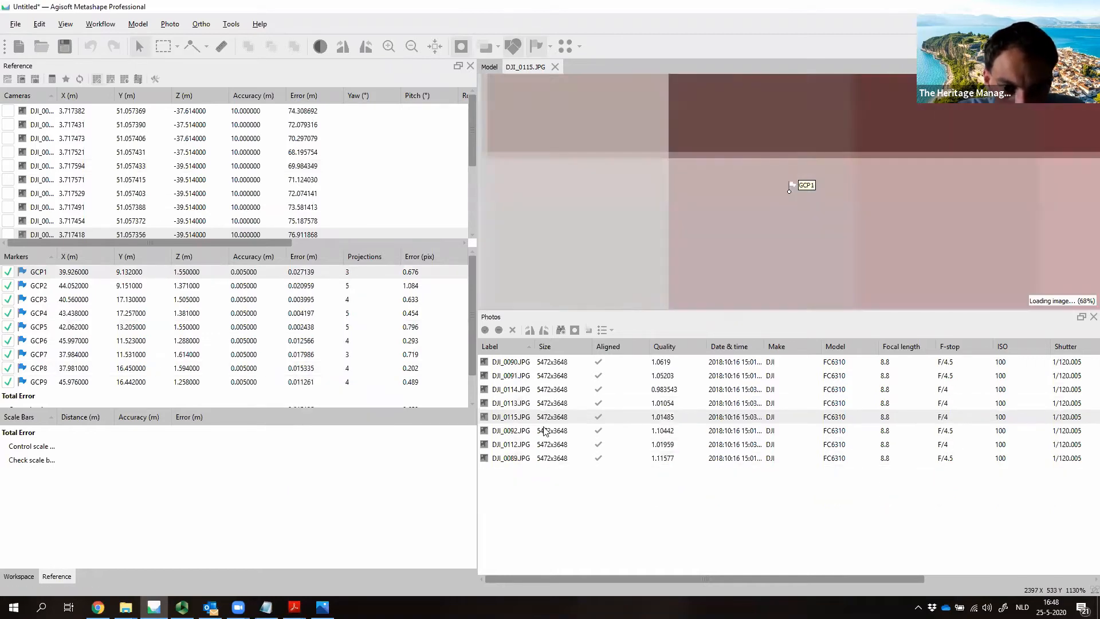
pyautogui.doubleClick(547, 445)
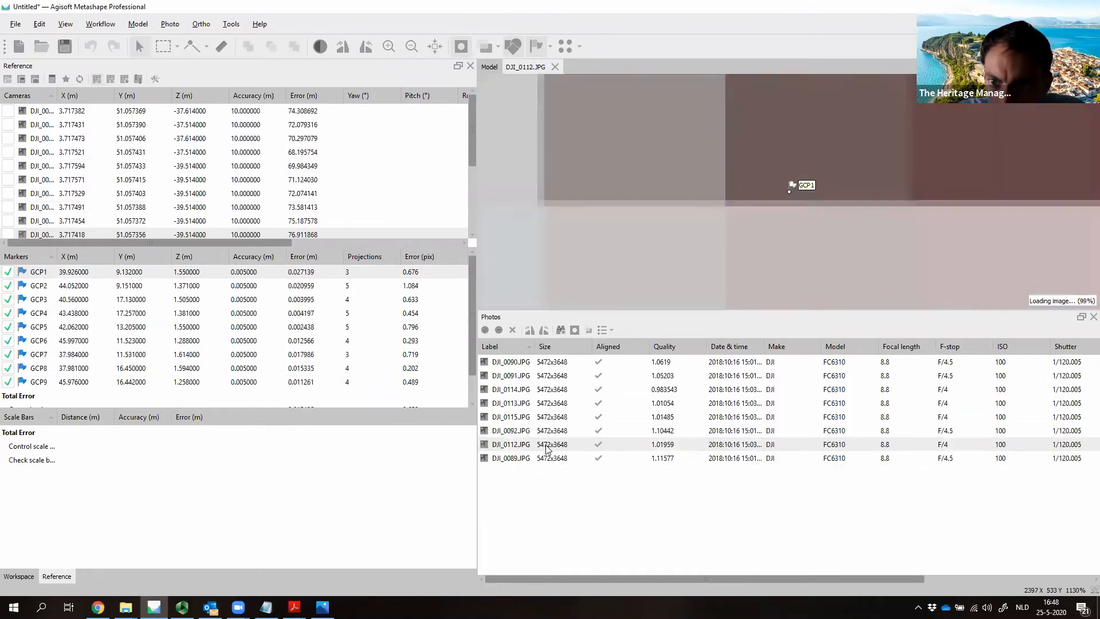
pyautogui.moveTo(792, 195); pyautogui.dragTo(808, 192)
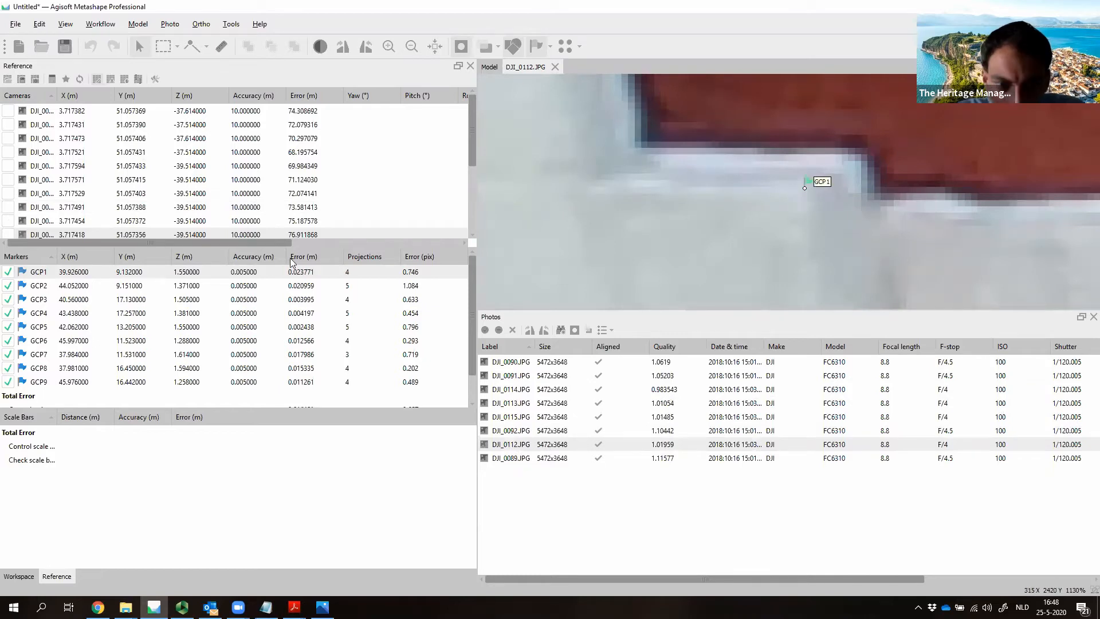
# Step: Filter the photos by GCP7 and place it in DJI_0114.JPG at the step in the red wall panel's upper edge
pyautogui.rightClick(310, 360)
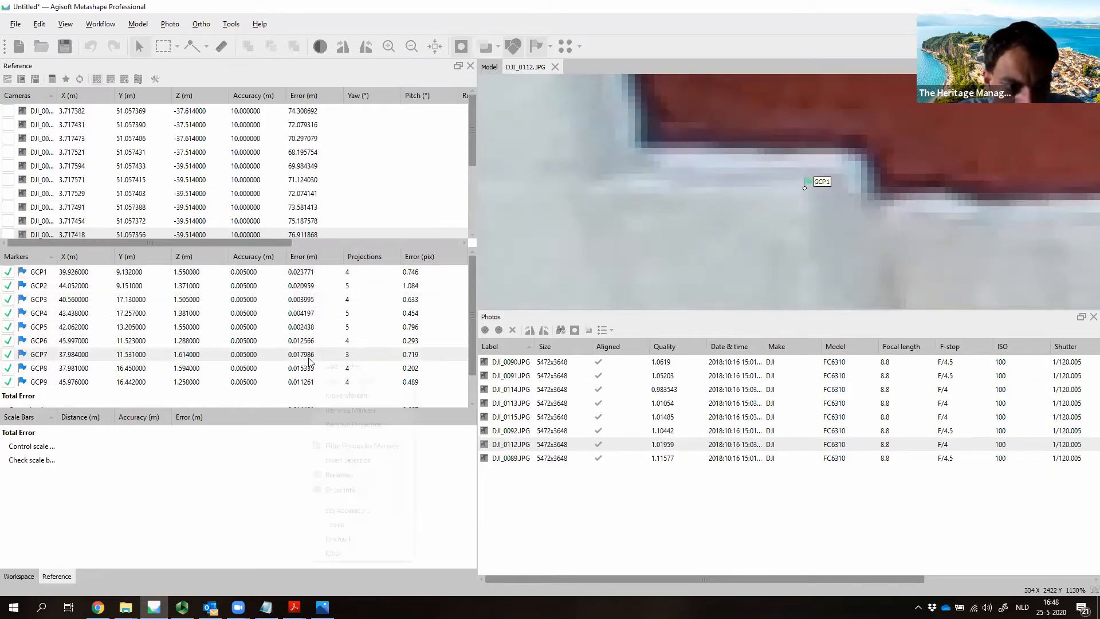
pyautogui.click(356, 446)
pyautogui.doubleClick(569, 420)
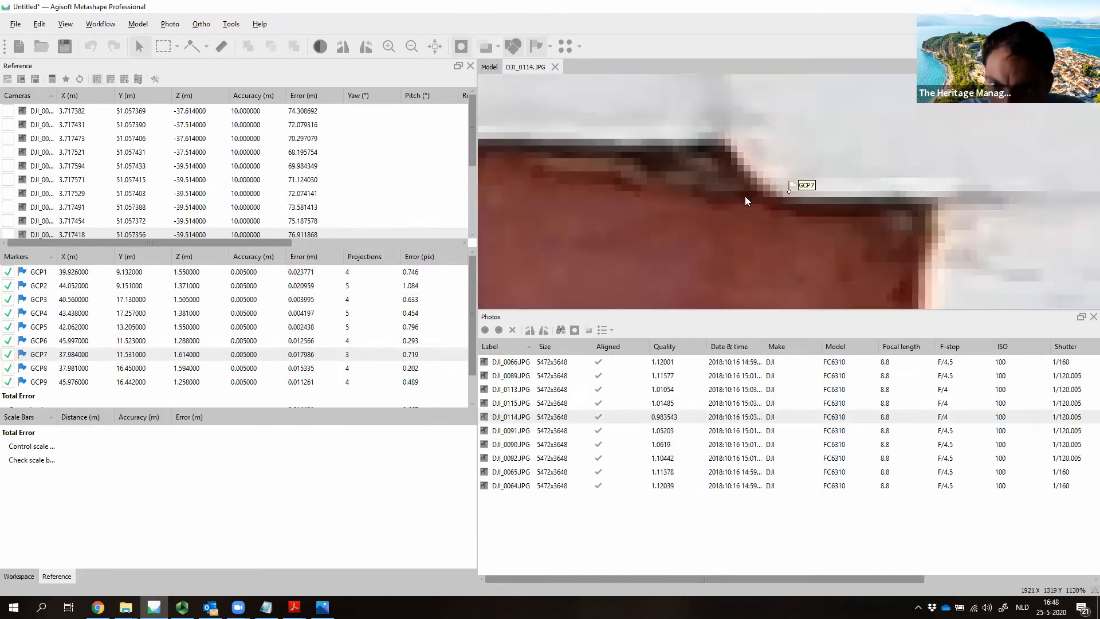
pyautogui.moveTo(789, 192); pyautogui.dragTo(786, 193)
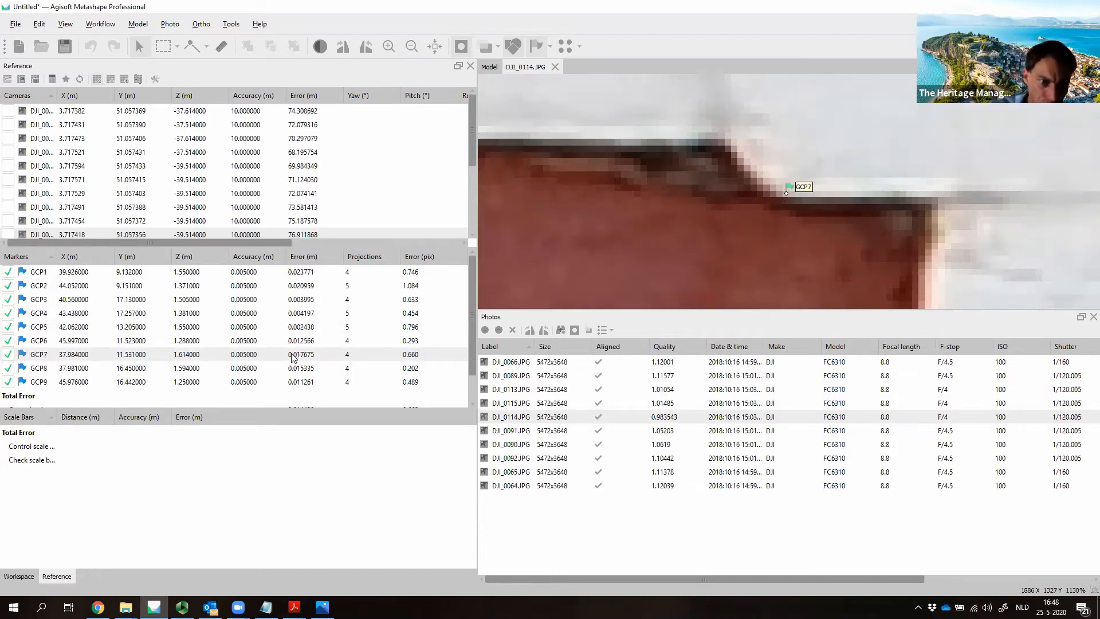
# Step: Review the control points' total error and the markers in DJI_0114.JPG, and inspect the referenced point cloud from the front and edge-on
pyautogui.moveTo(472, 294); pyautogui.dragTo(476, 329)
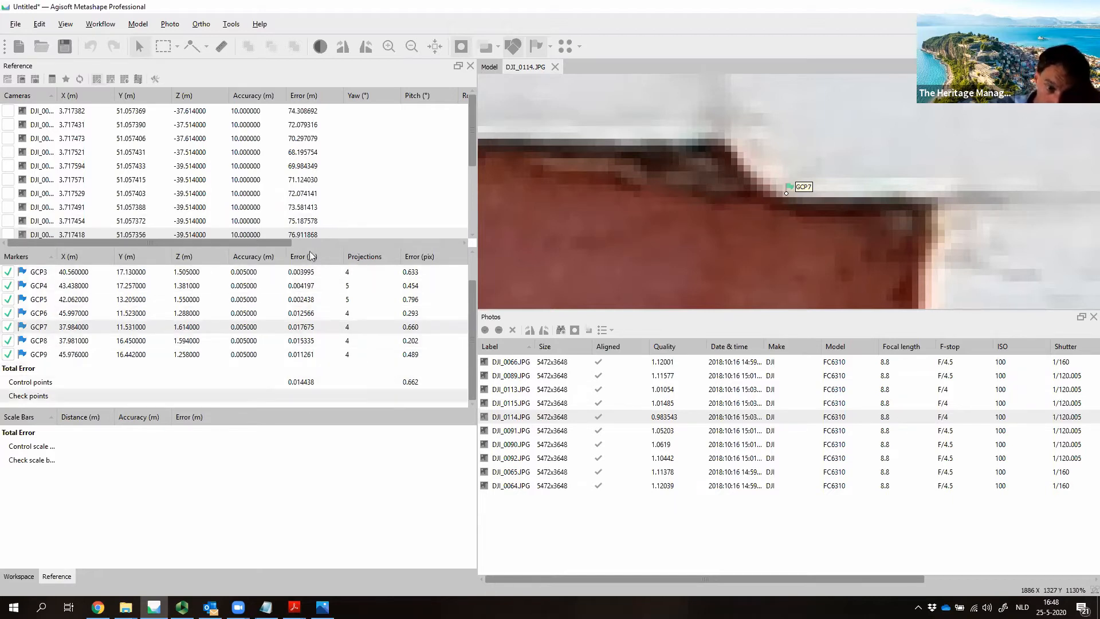
pyautogui.click(296, 380)
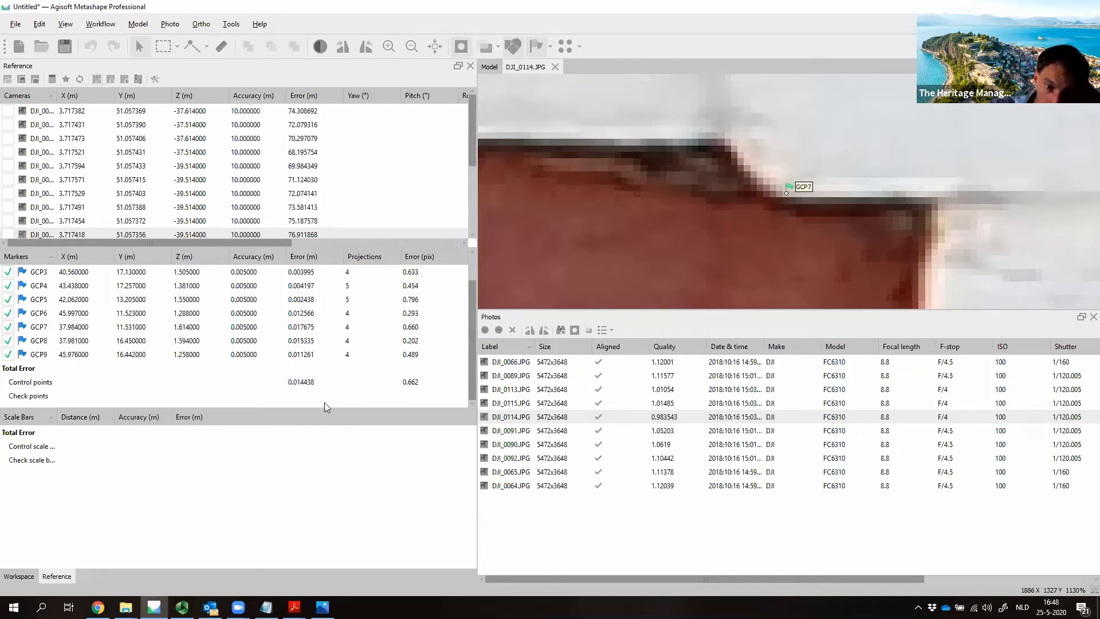
pyautogui.scroll(-15, 788, 269)
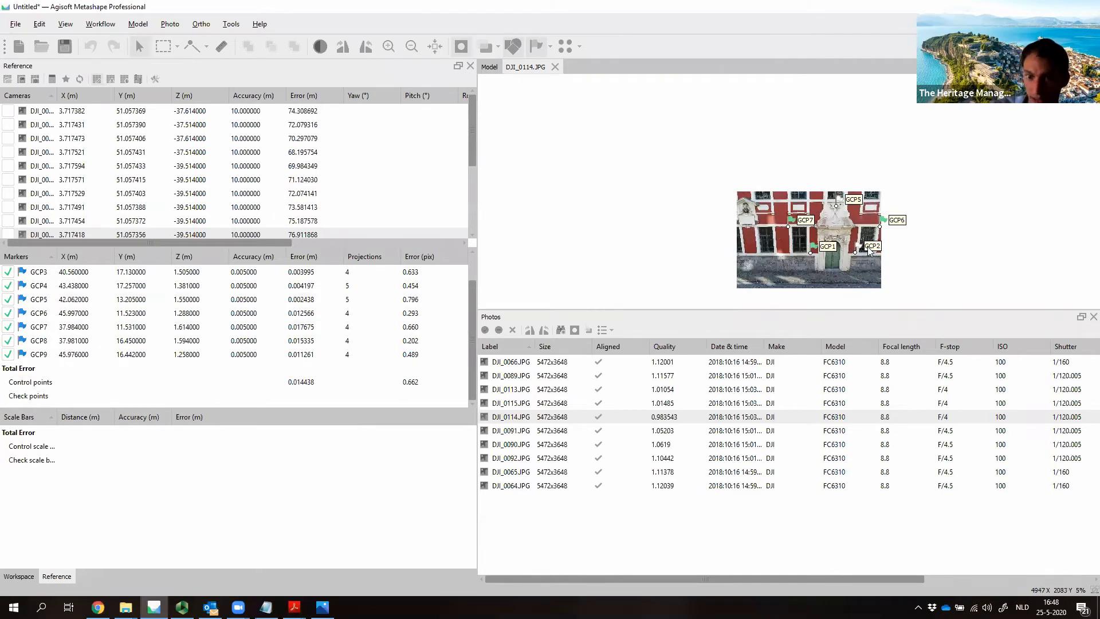
pyautogui.scroll(3, 868, 246)
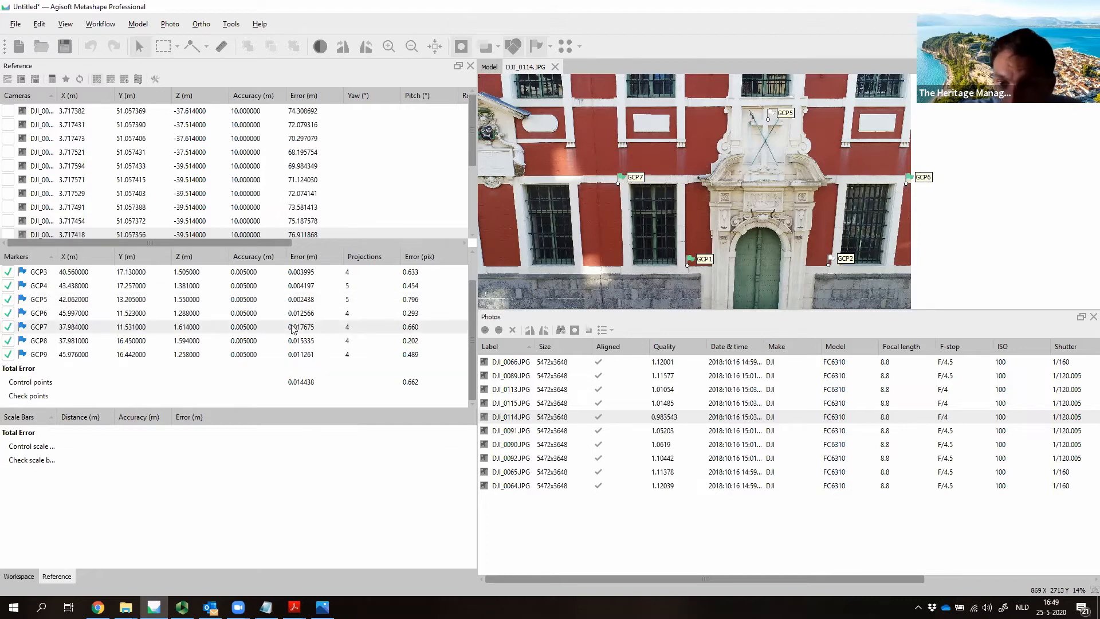
pyautogui.click(490, 67)
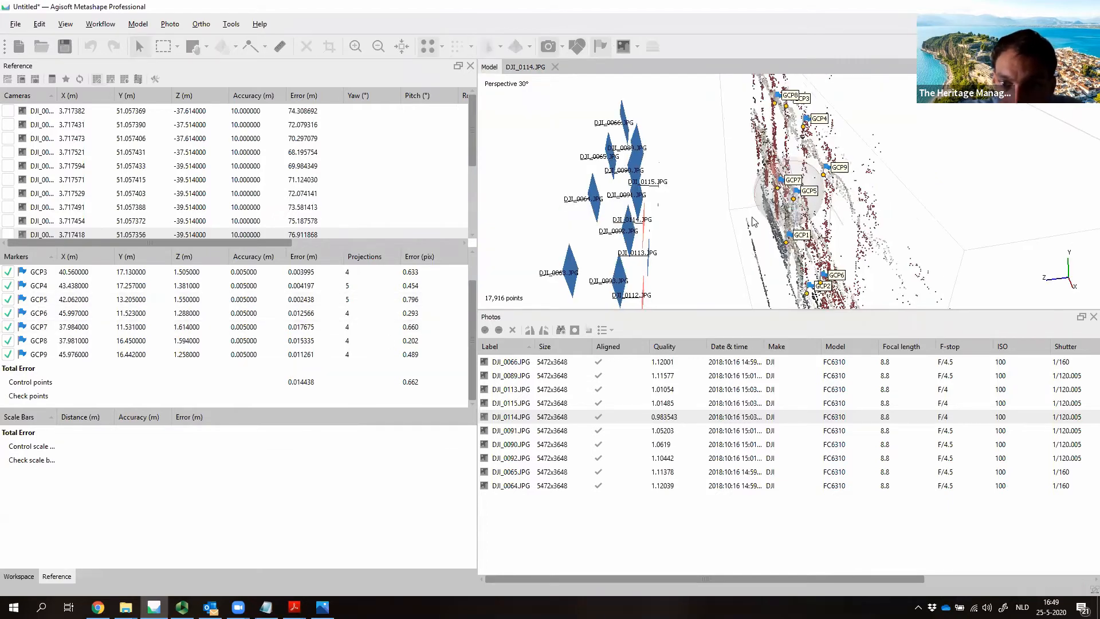
pyautogui.moveTo(752, 218); pyautogui.dragTo(602, 550)
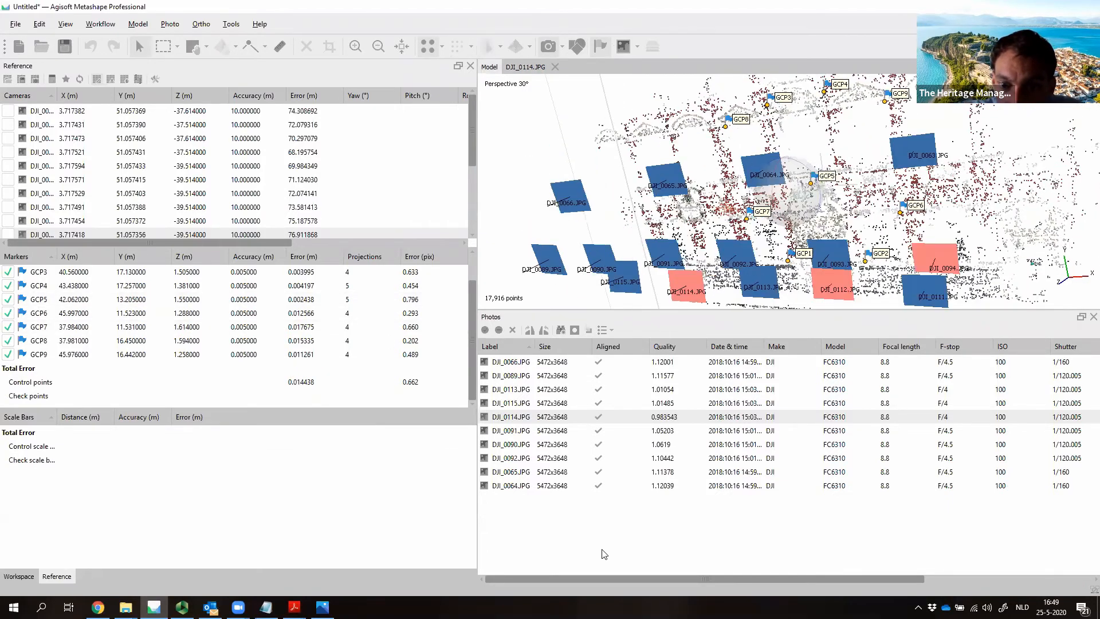
pyautogui.moveTo(825, 204); pyautogui.dragTo(787, 179)
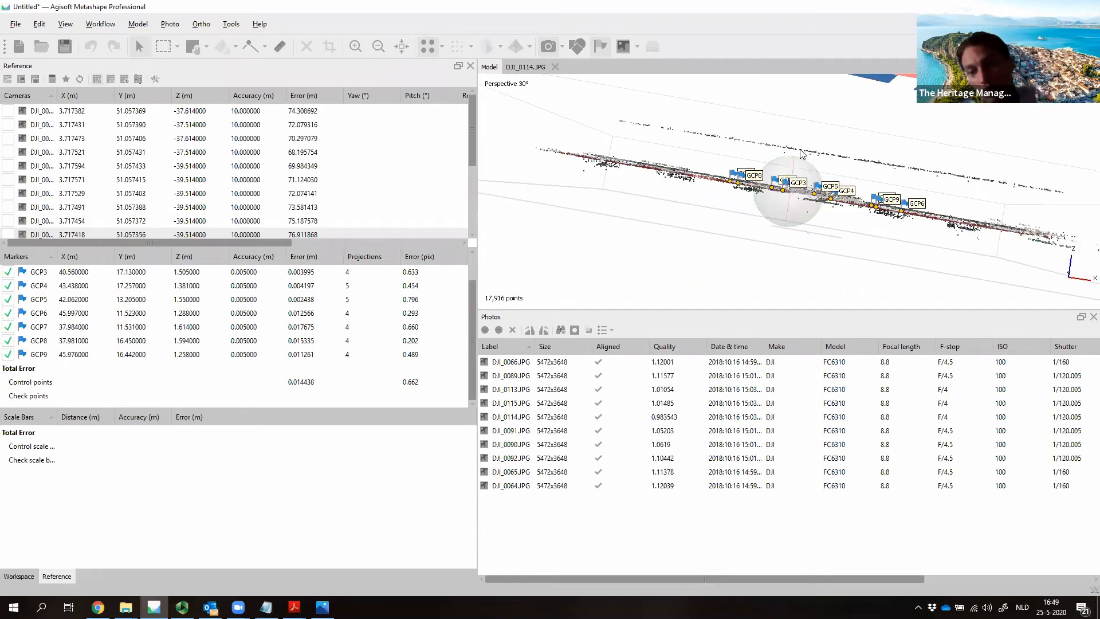
pyautogui.moveTo(801, 152); pyautogui.dragTo(832, 194)
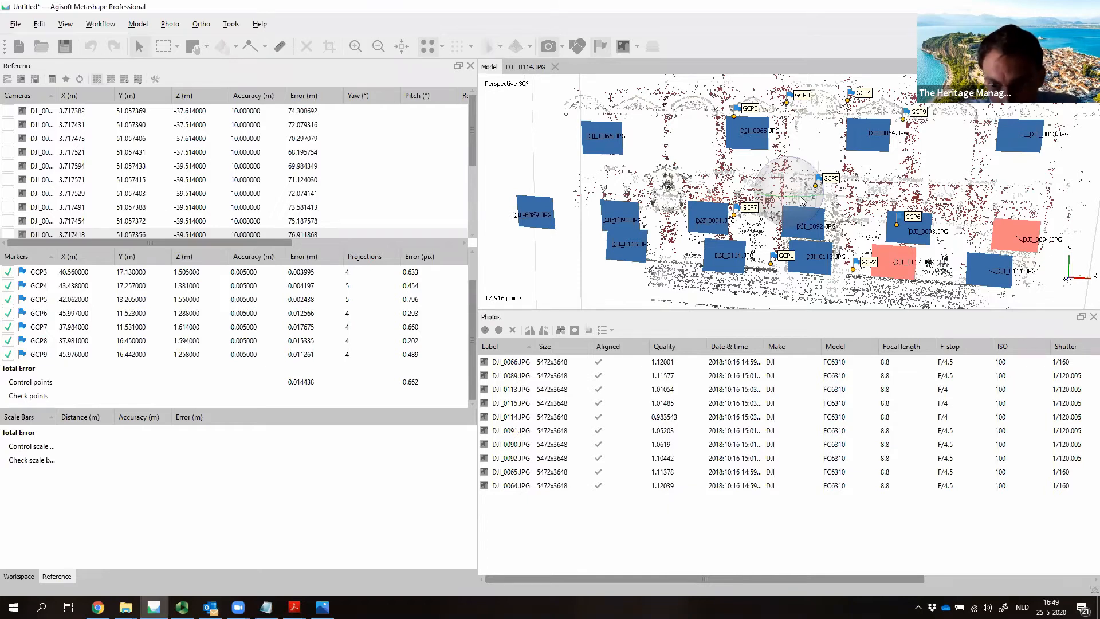
pyautogui.moveTo(804, 201); pyautogui.dragTo(809, 198)
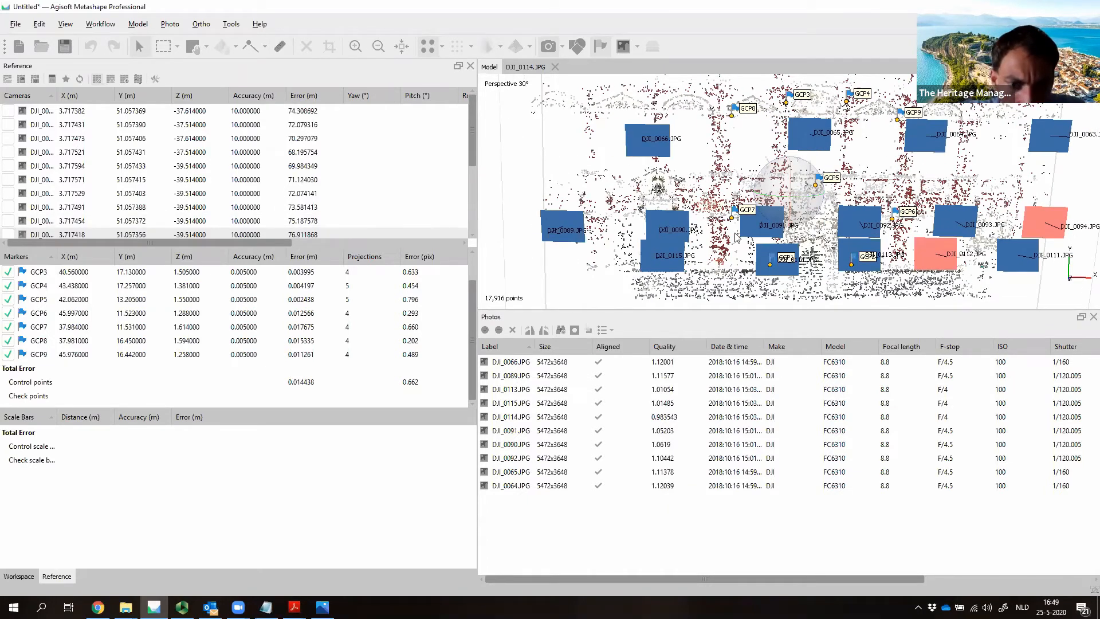
# Step: Save the project to the Desktop as DEMO_5.psx, replacing the existing file
pyautogui.click(63, 53)
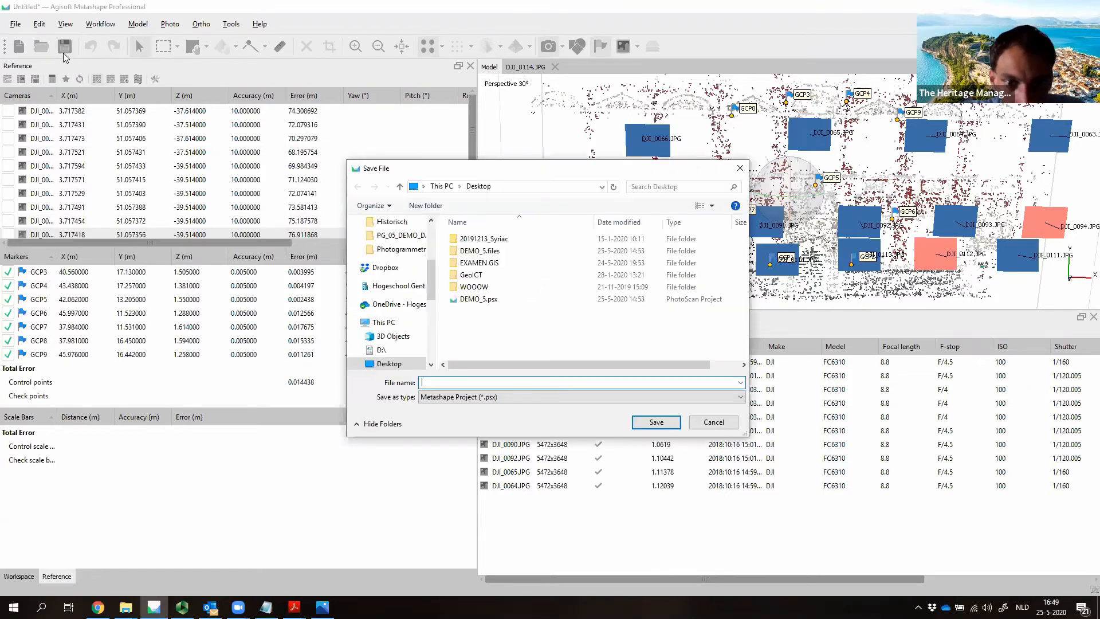
pyautogui.click(503, 299)
pyautogui.click(657, 422)
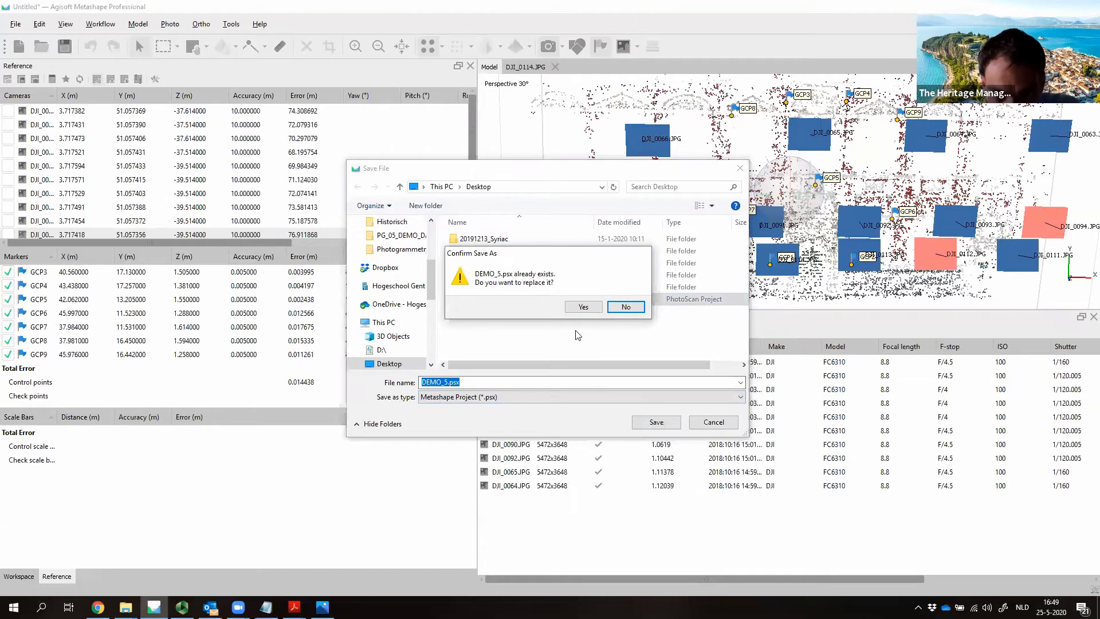
pyautogui.click(583, 308)
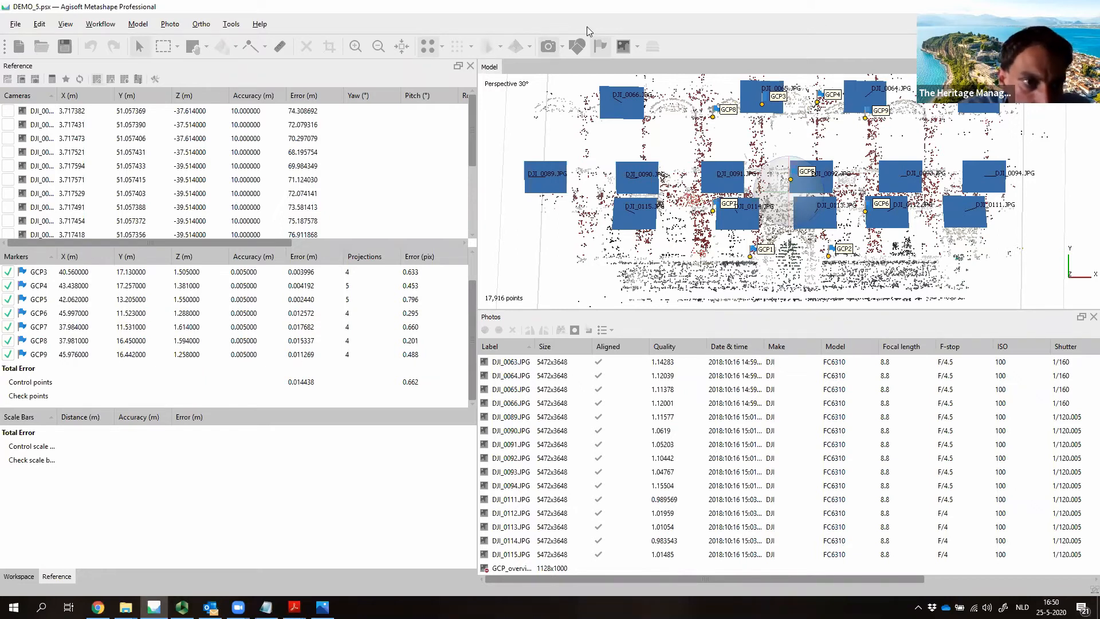
# Step: Optimize the camera alignment on the updated reference with Fit k4, Fit b1 and Fit b2 also enabled, and save the project
pyautogui.click(79, 78)
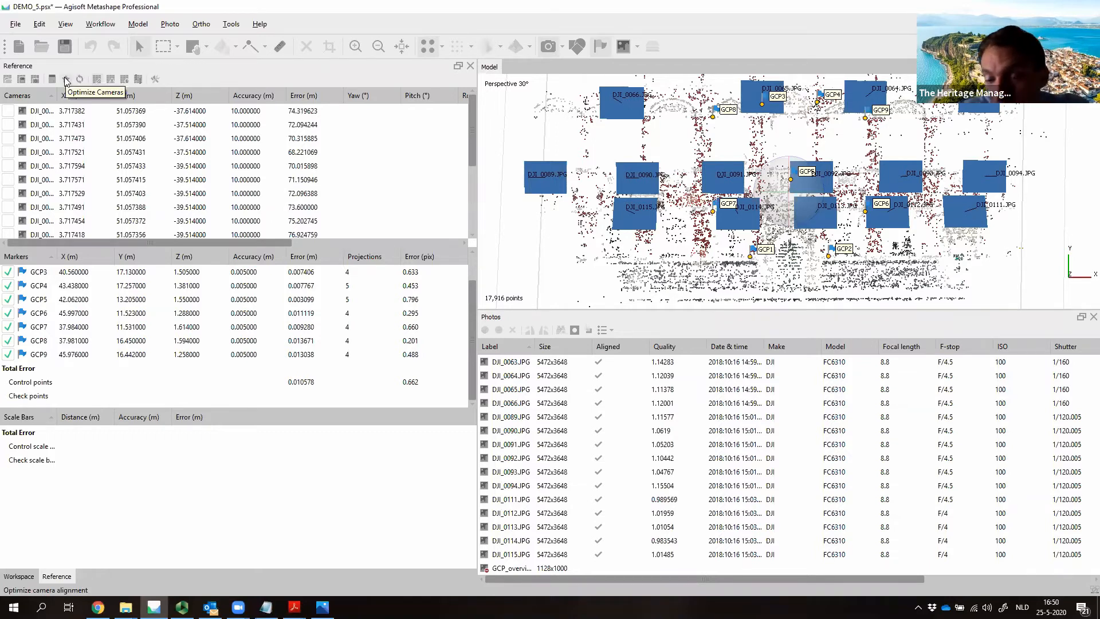
pyautogui.click(66, 80)
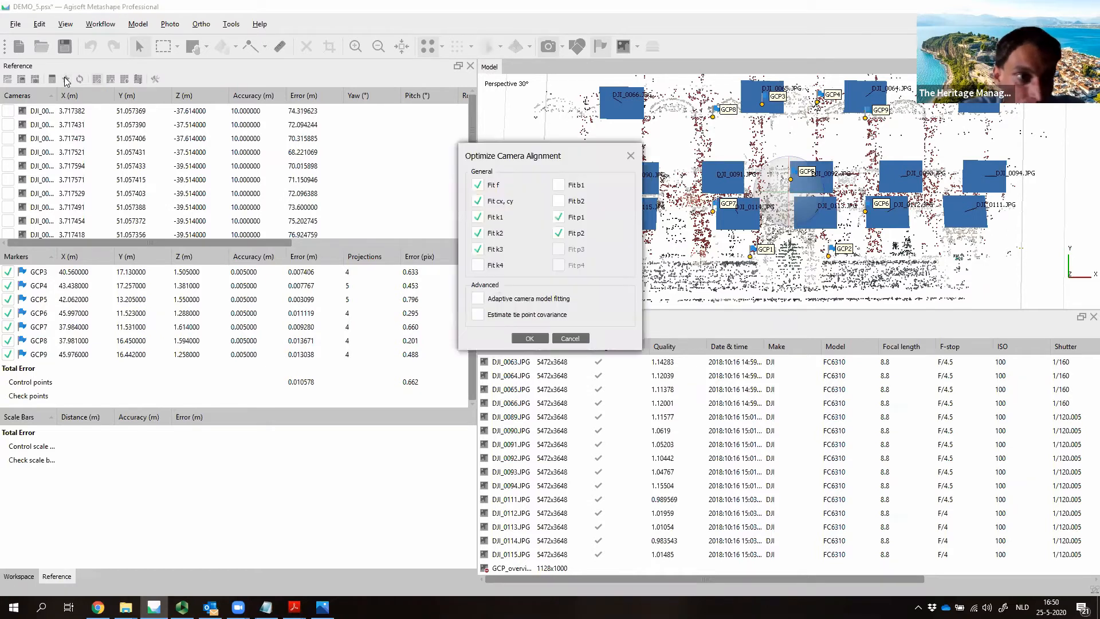
pyautogui.click(478, 265)
pyautogui.click(558, 185)
pyautogui.click(558, 201)
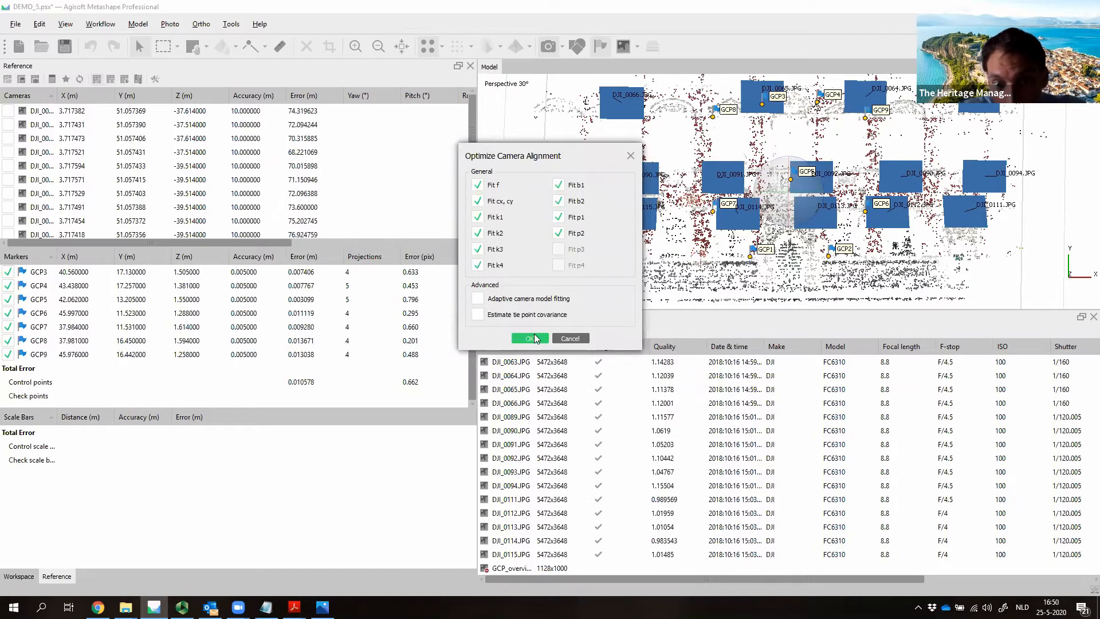
pyautogui.click(530, 338)
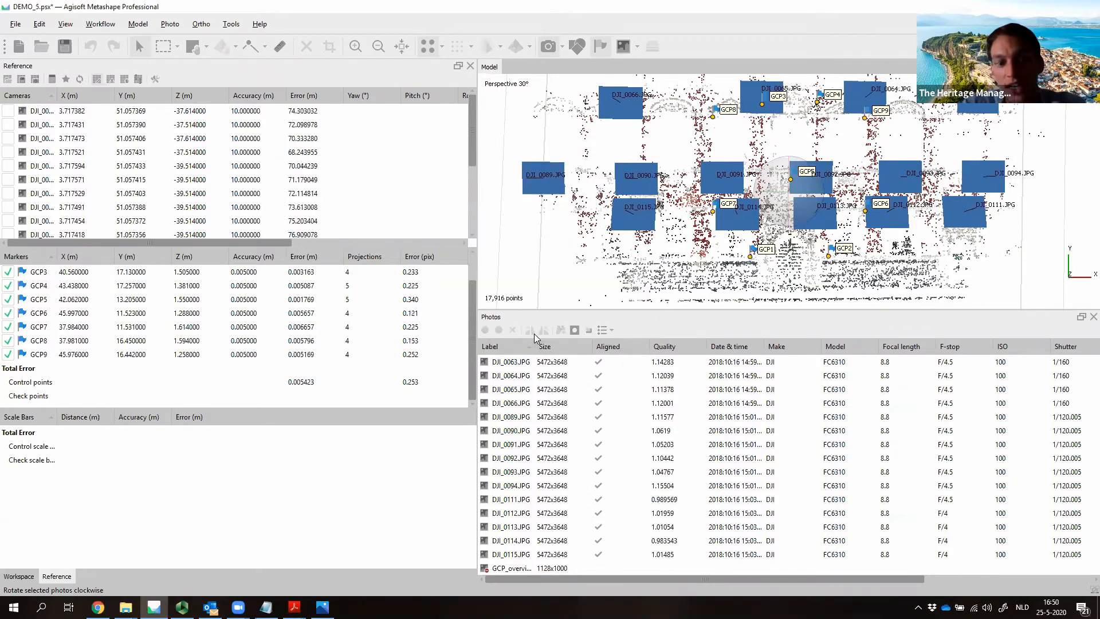
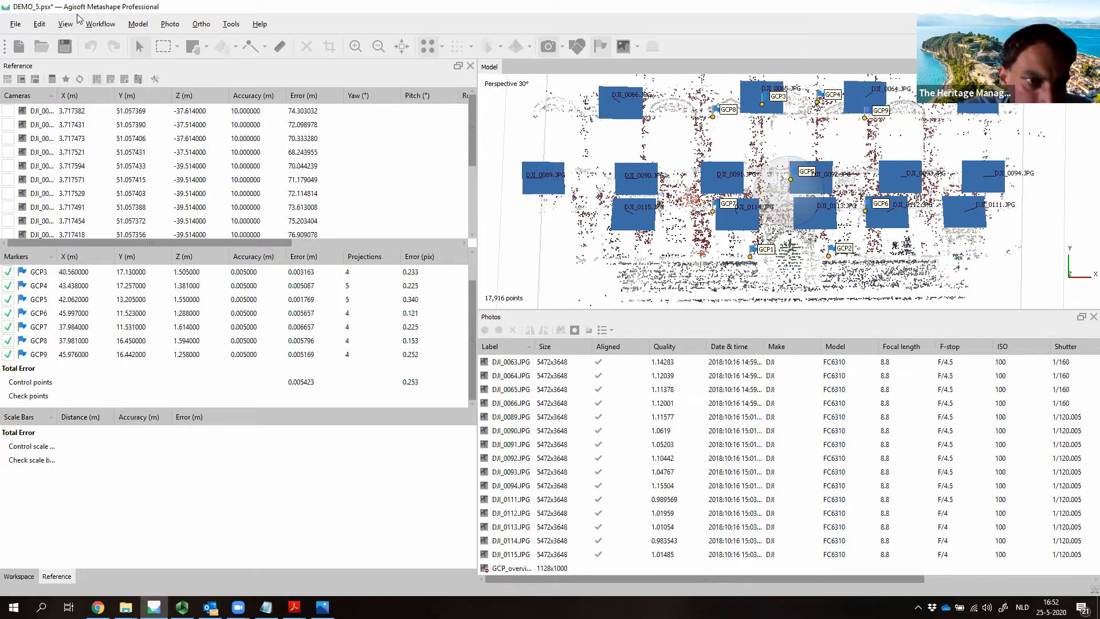
pyautogui.click(66, 46)
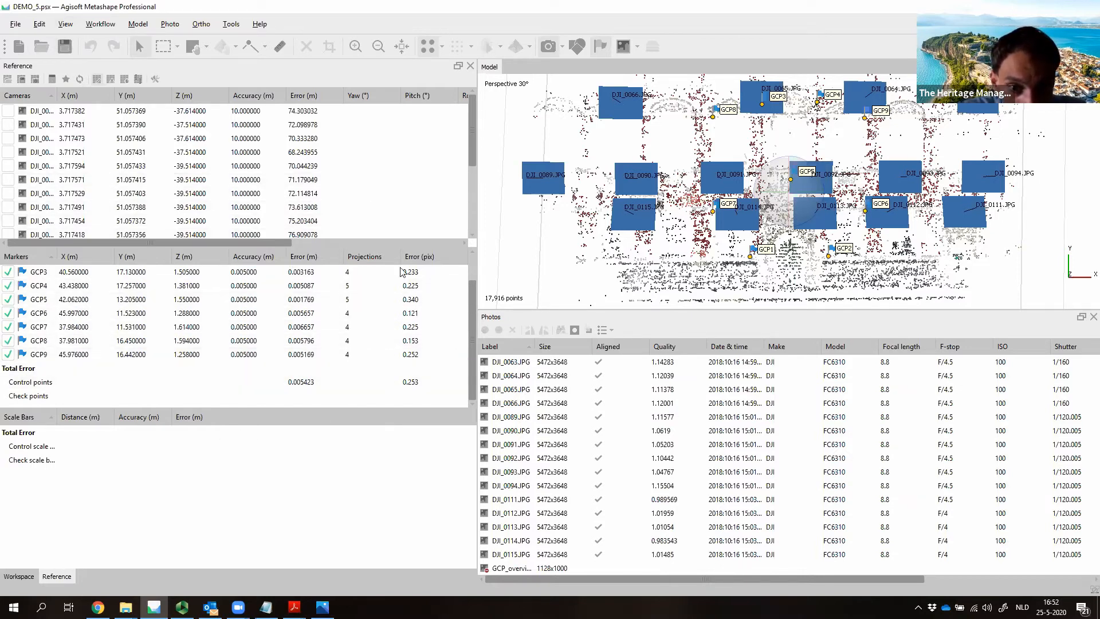
# Step: Move GCP5 in DJI_0093.JPG away from the central white band to the white masonry edge beside the red wall
pyautogui.doubleClick(517, 473)
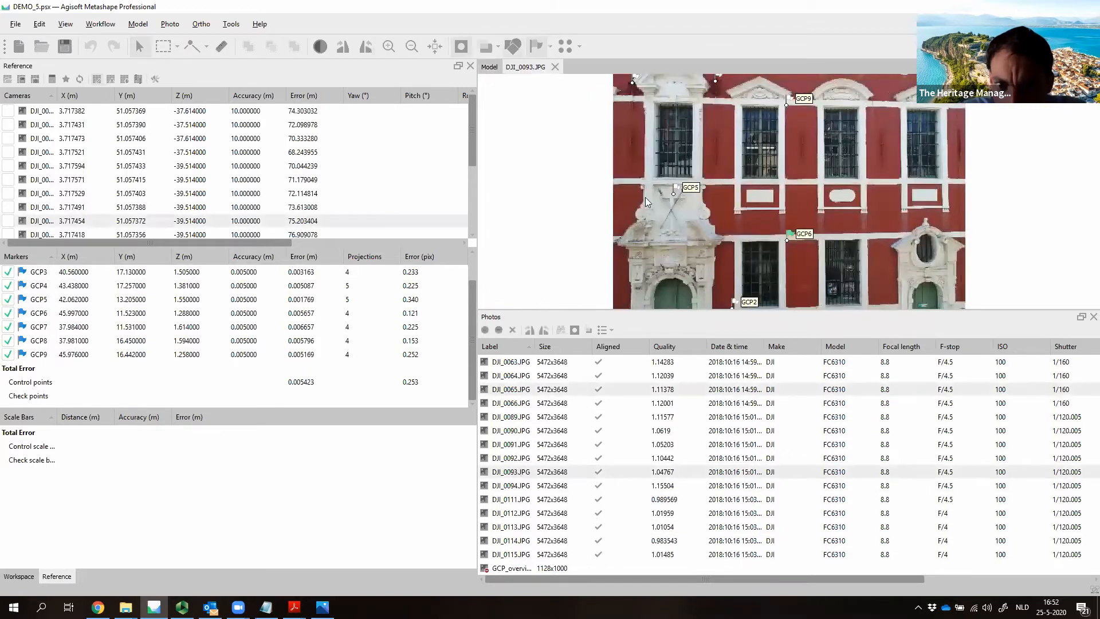
pyautogui.scroll(5, 674, 183)
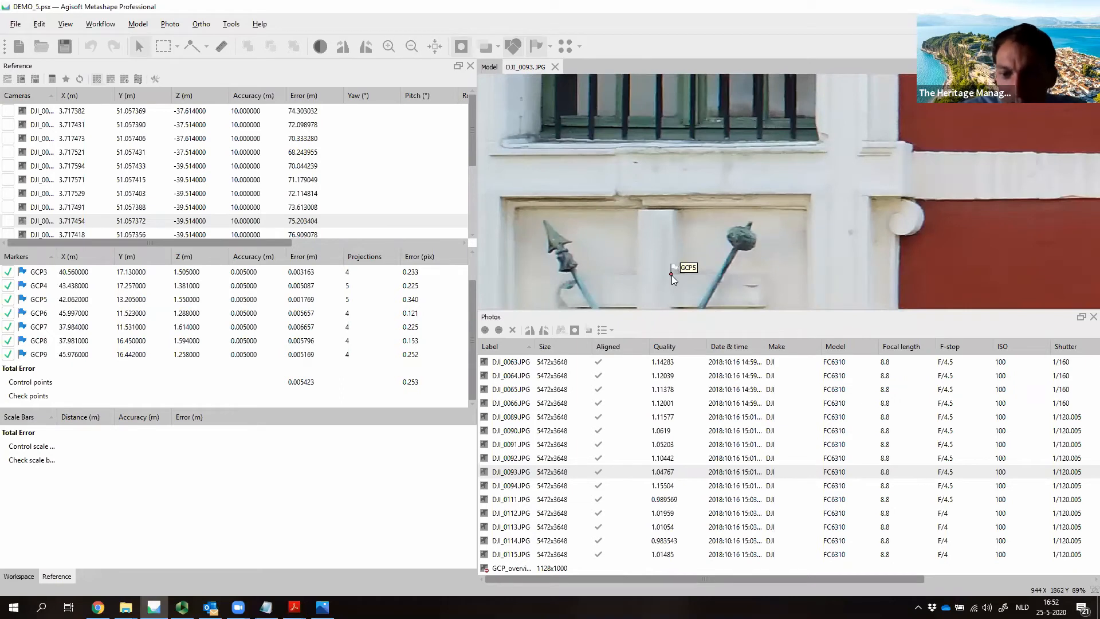
pyautogui.moveTo(671, 275); pyautogui.dragTo(904, 141)
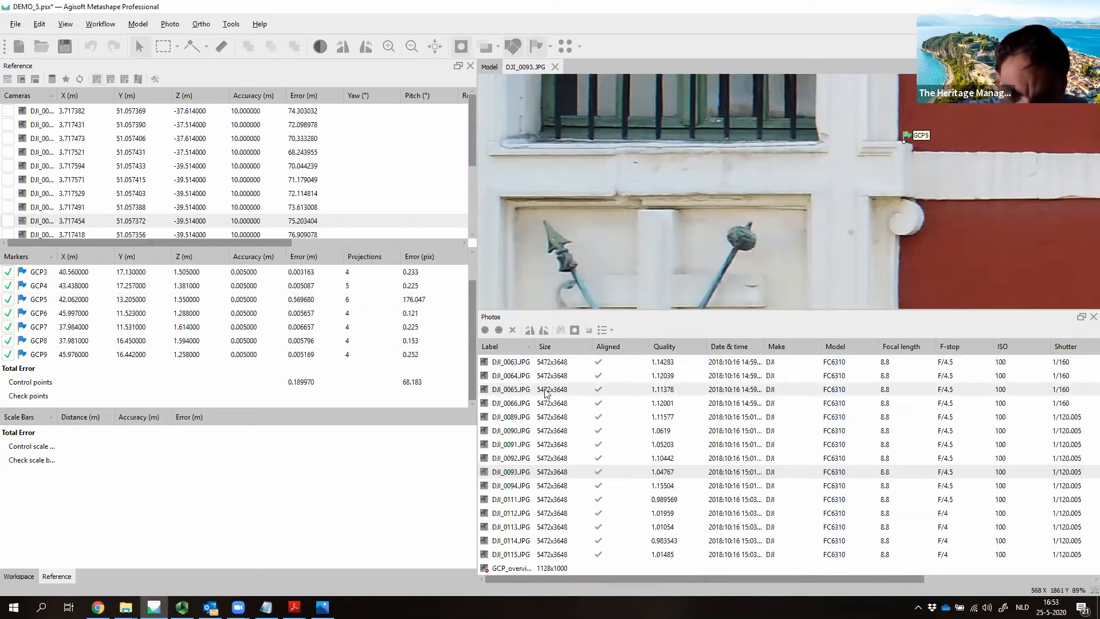
# Step: Compare the position of GCP5 in other facade photos, including DJI_0066.JPG and DJI_0091.JPG
pyautogui.doubleClick(510, 403)
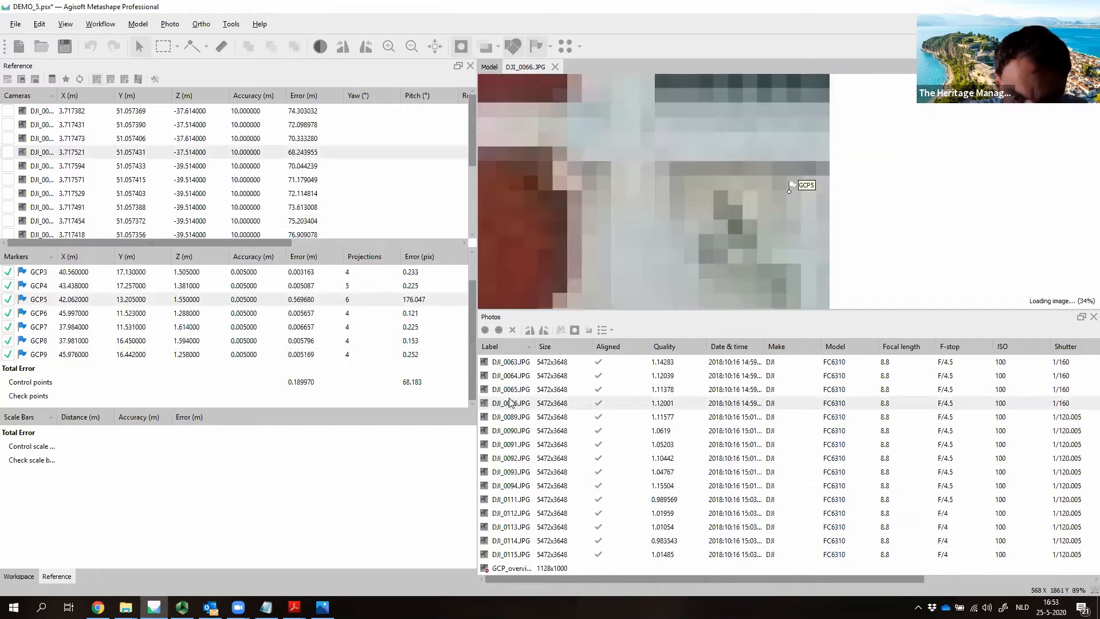
pyautogui.doubleClick(509, 417)
pyautogui.doubleClick(520, 444)
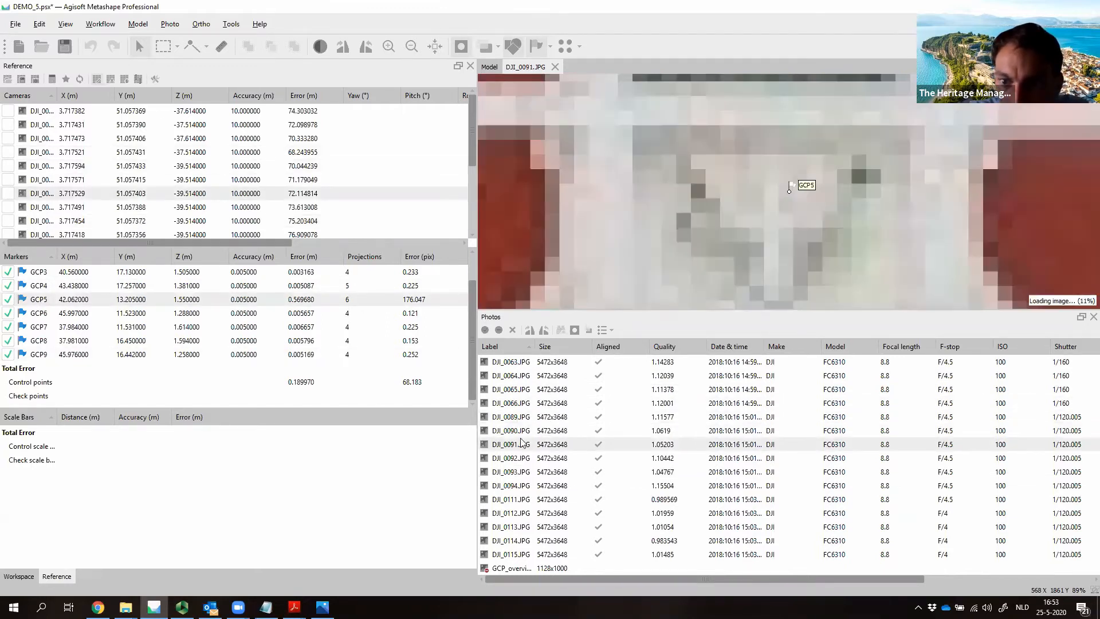
# Step: Filter the photos by marker GCP5 and check the marker's placement in DJI_0065, DJI_0090 and DJI_0092
pyautogui.rightClick(264, 303)
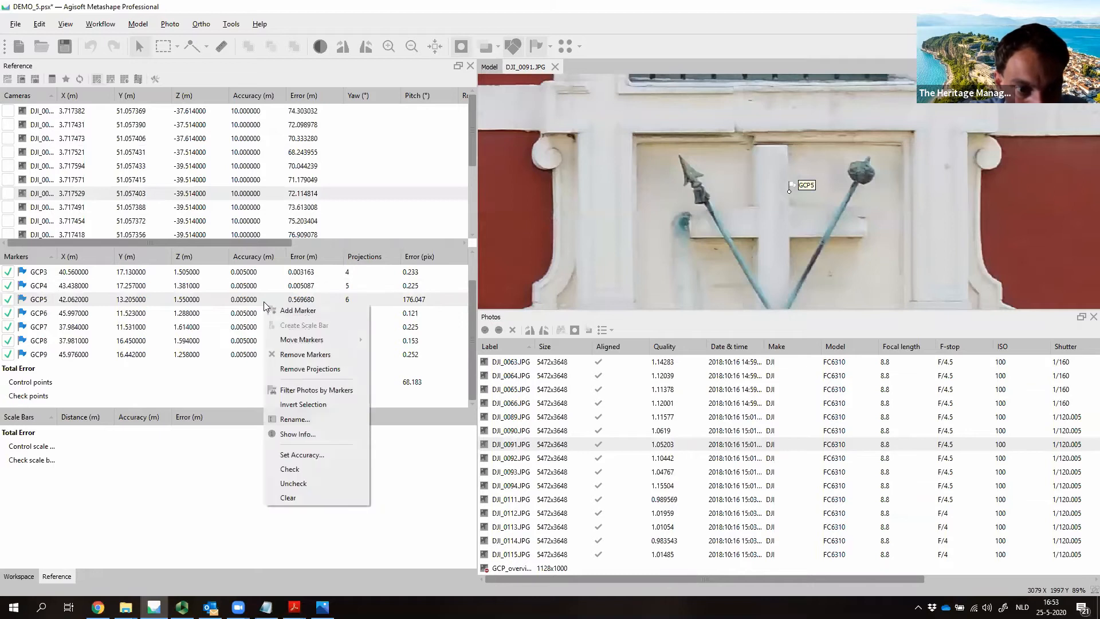
pyautogui.click(313, 389)
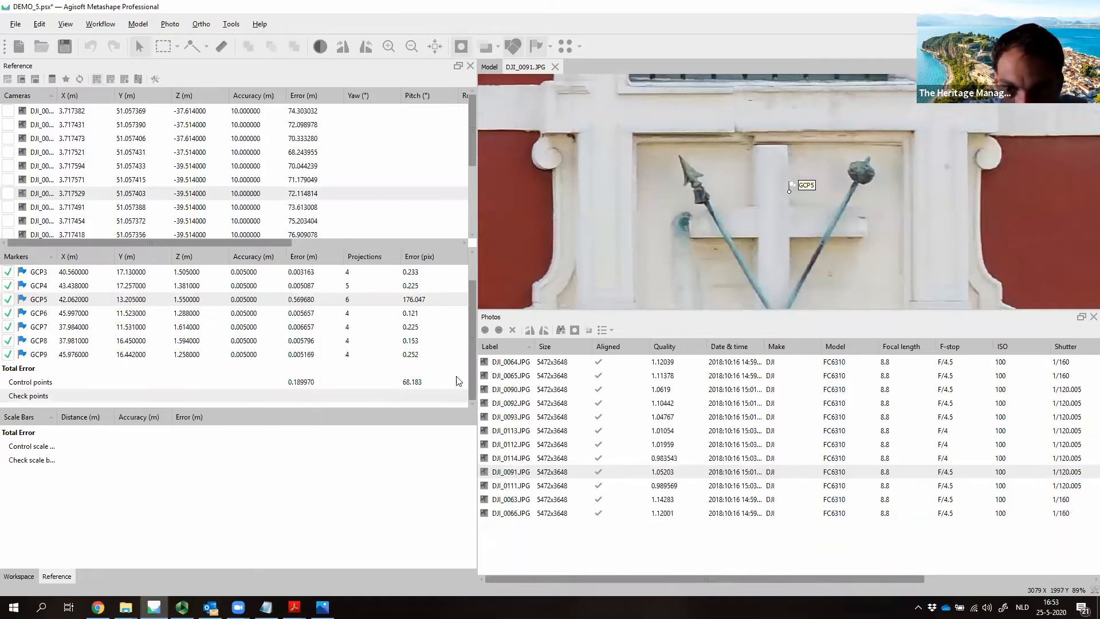
pyautogui.doubleClick(544, 375)
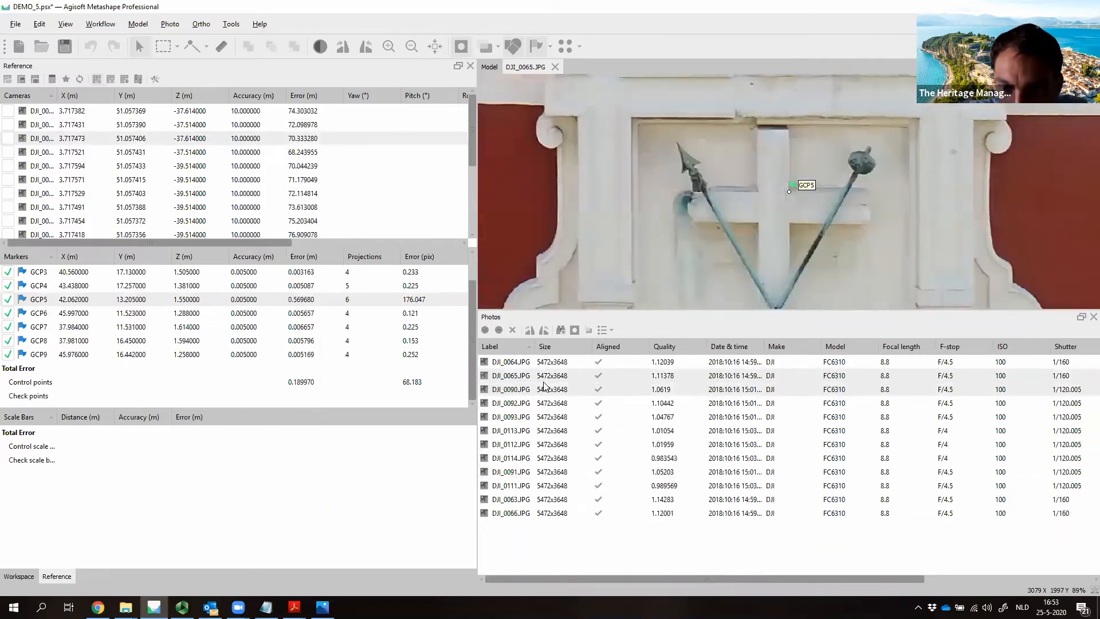
pyautogui.doubleClick(547, 390)
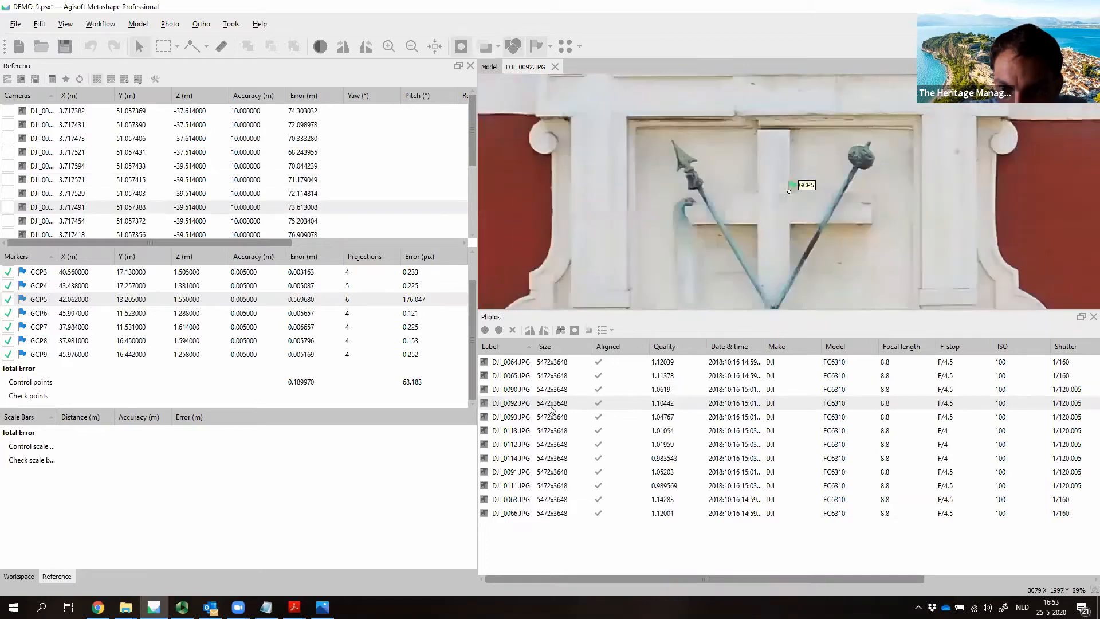
# Step: Move the misplaced GCP5 marker in DJI_0093 onto the cross ornament, beside its vertical bar, and update the reference transformation
pyautogui.doubleClick(551, 417)
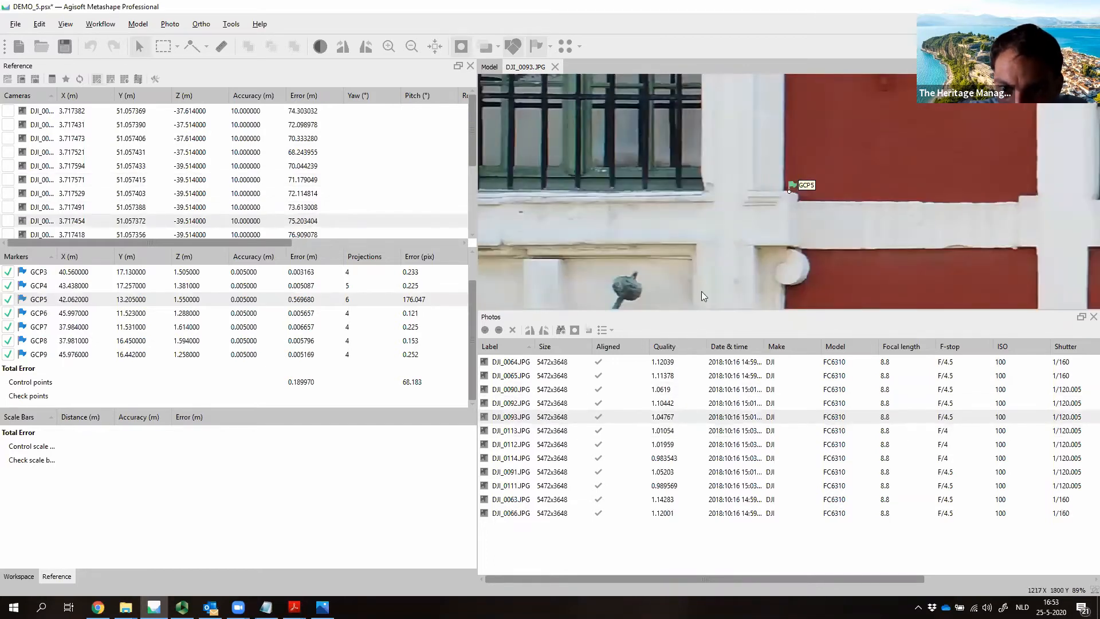
pyautogui.moveTo(799, 208)
pyautogui.mouseDown()
pyautogui.moveTo(819, 105)
pyautogui.moveTo(792, 102)
pyautogui.moveTo(575, 220)
pyautogui.mouseUp()
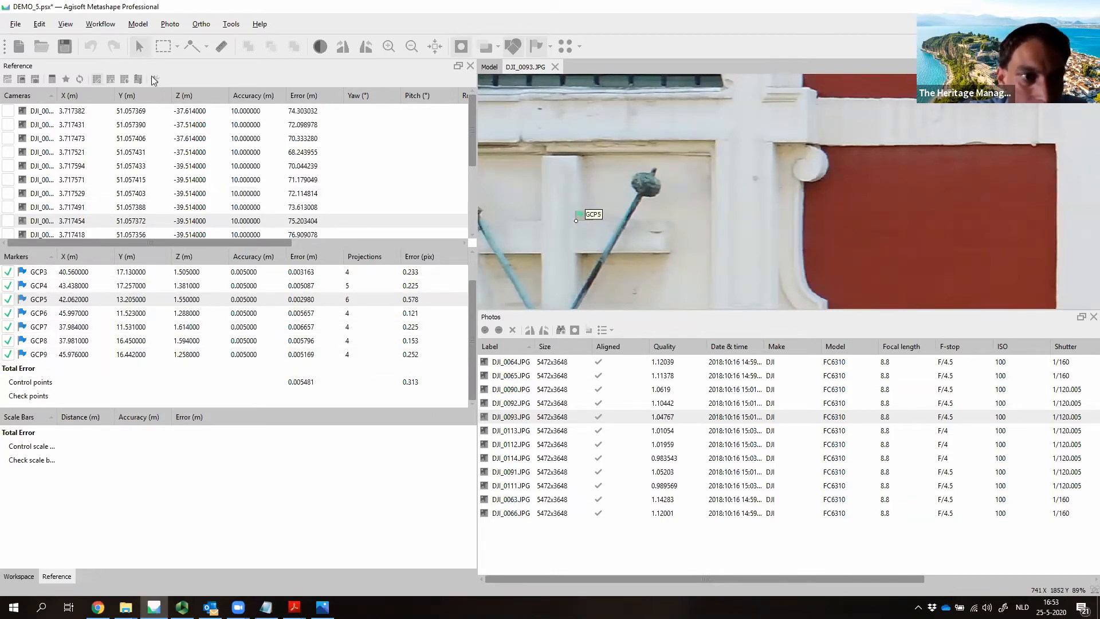
pyautogui.click(80, 79)
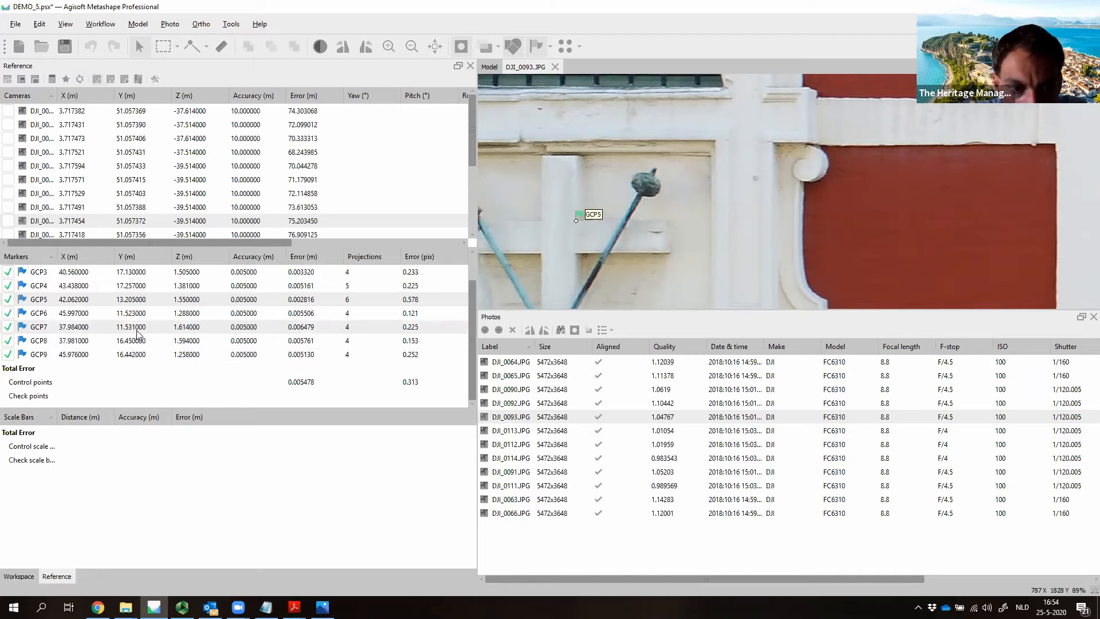
# Step: Set marker GCP4's Y coordinate to 19.257 m and update the reference transformation
pyautogui.scroll(1, 127, 332)
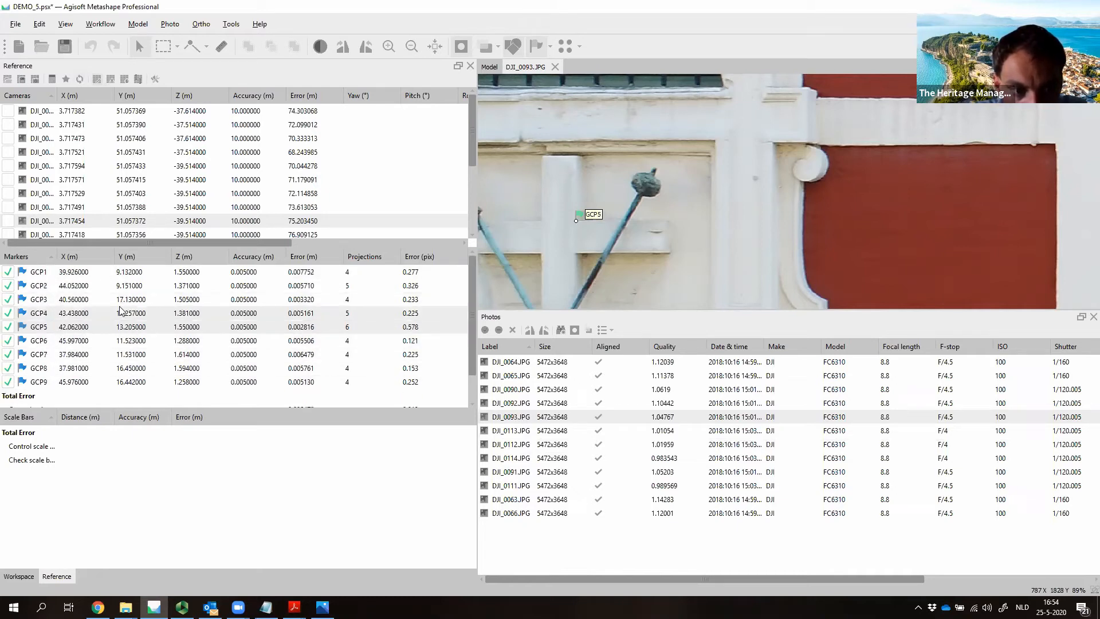
pyautogui.doubleClick(196, 314)
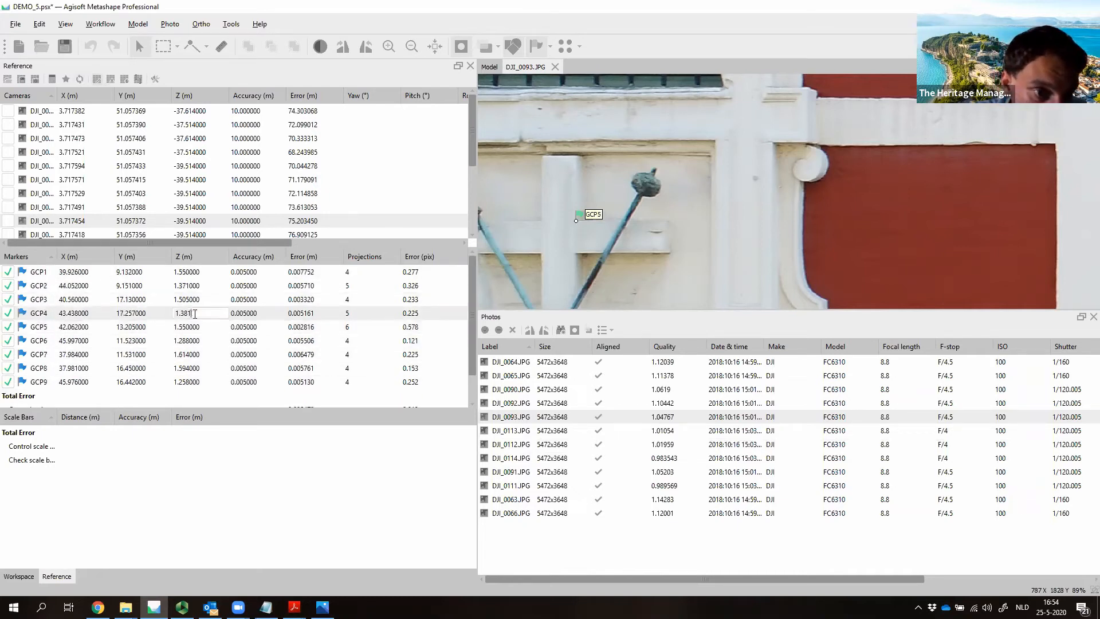
pyautogui.doubleClick(126, 313)
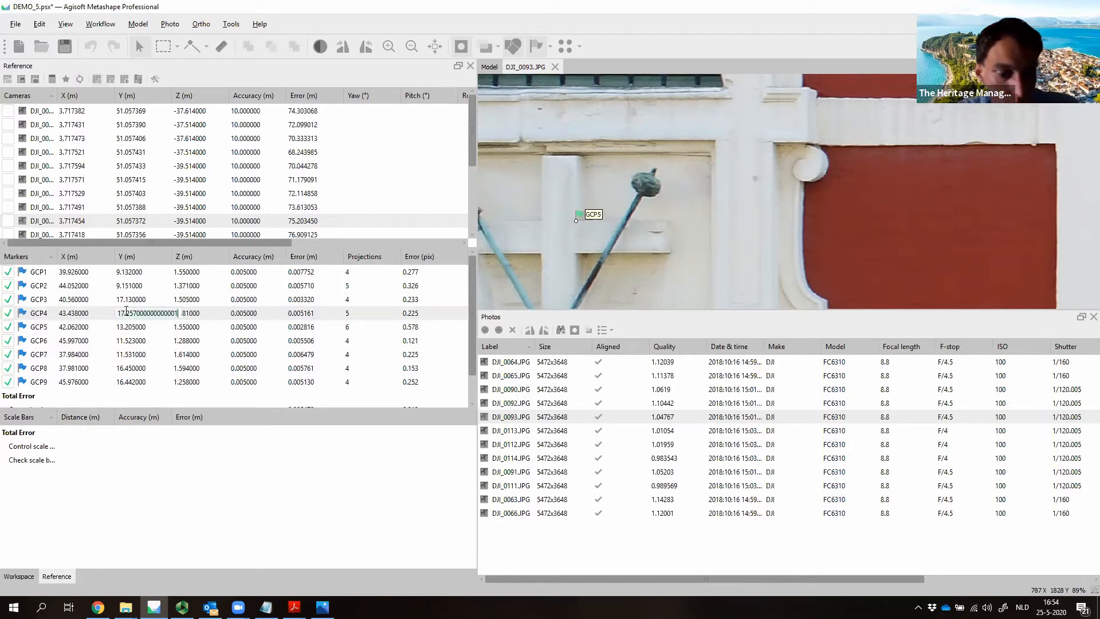
pyautogui.click(126, 313)
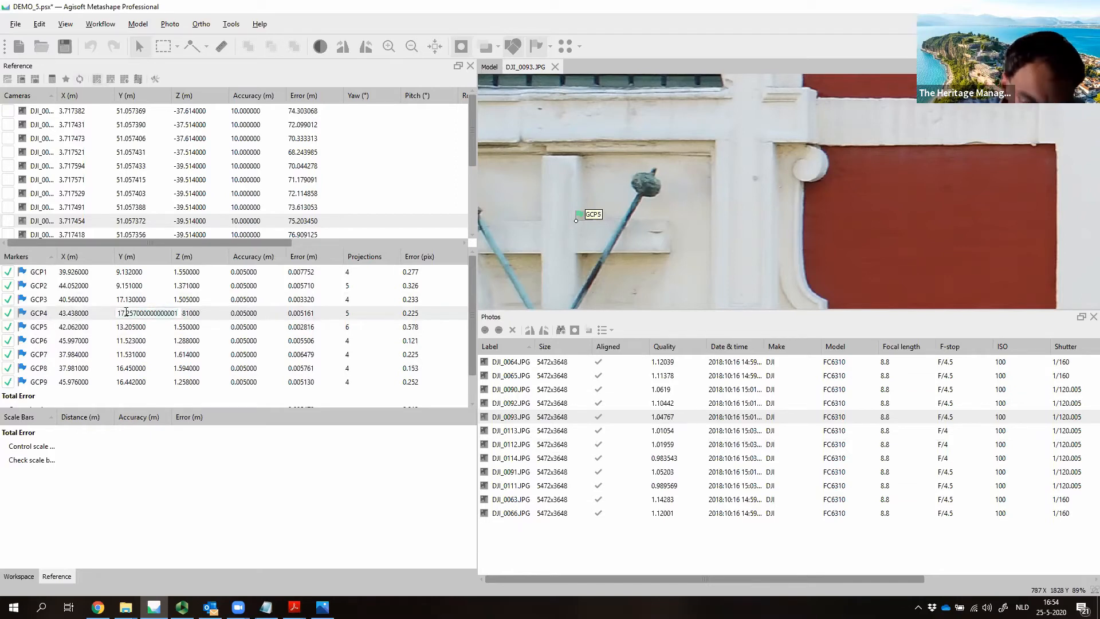
pyautogui.press('BackSpace')
pyautogui.write('9')
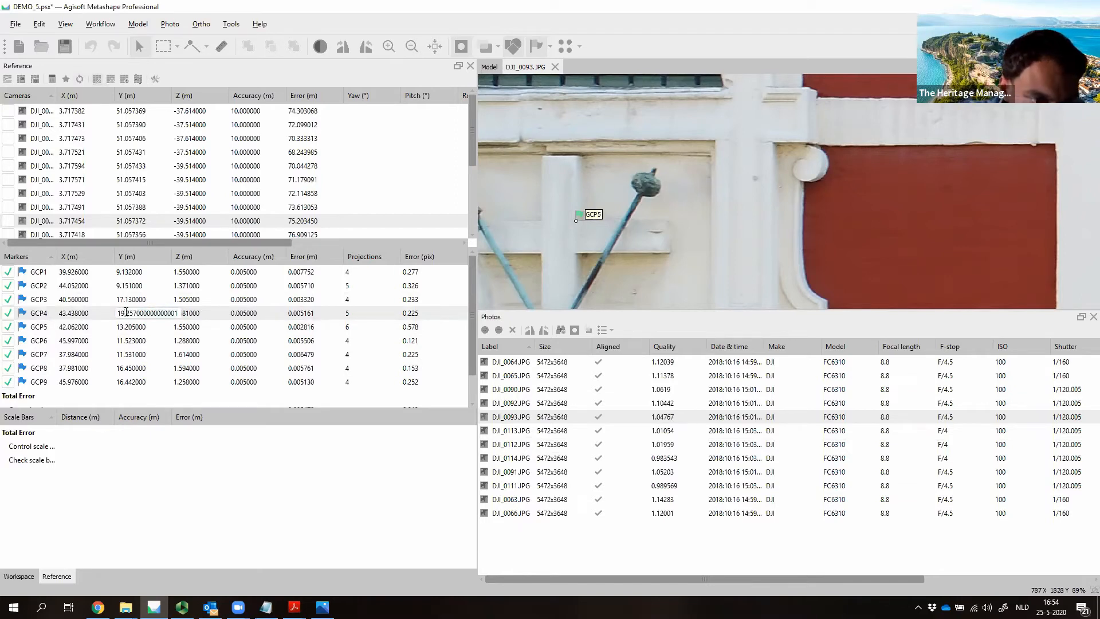
pyautogui.press('Return')
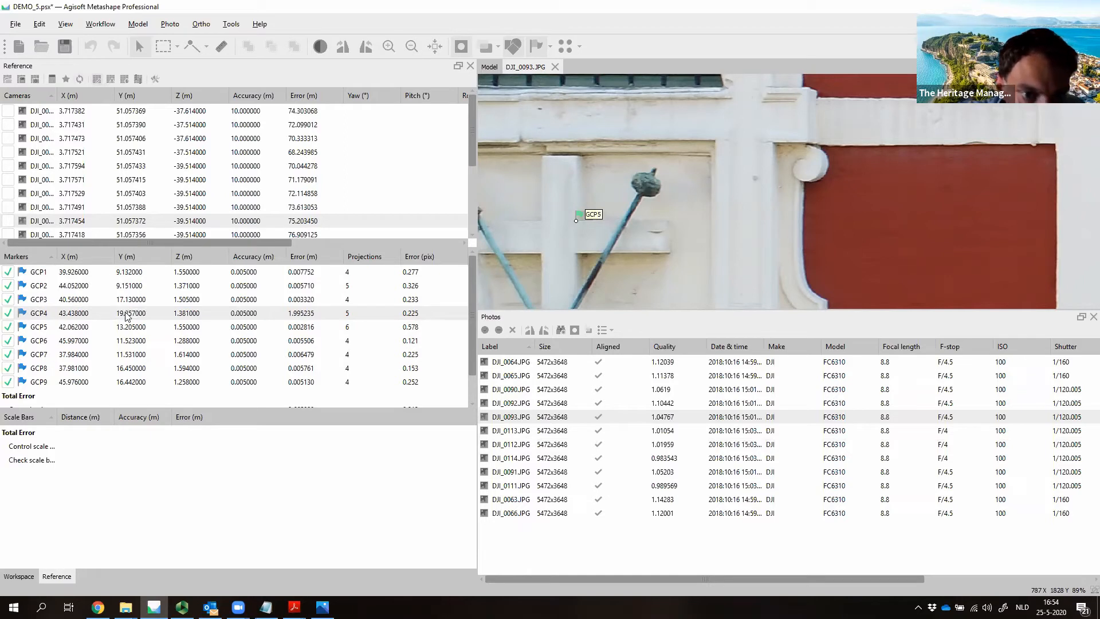
pyautogui.click(81, 80)
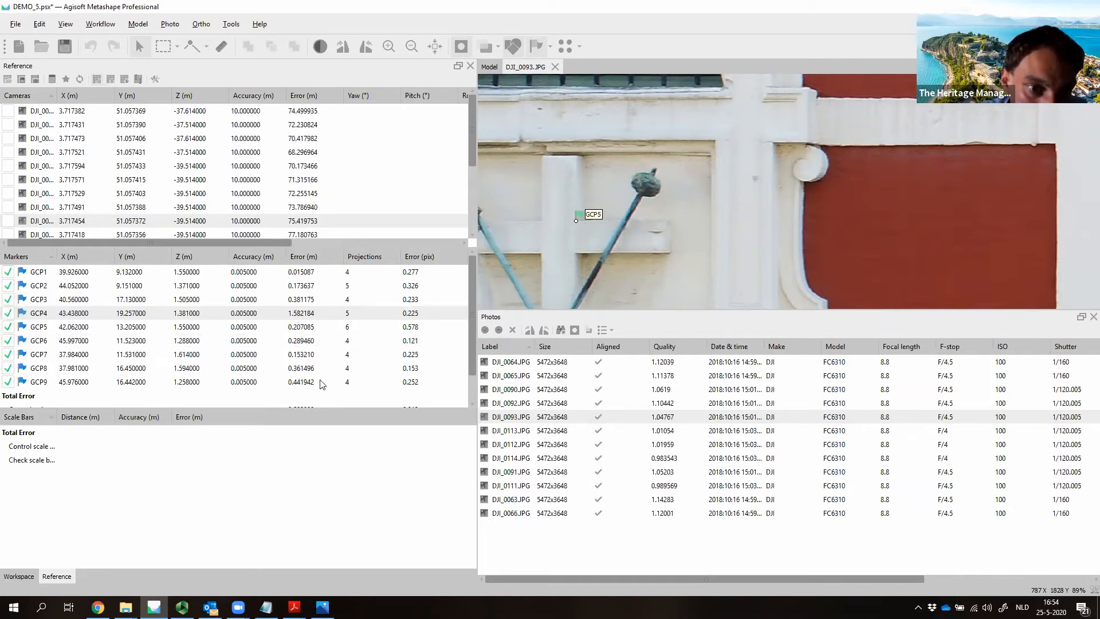
# Step: Restore marker GCP4's Y coordinate to 17.257 m and update the reference transformation again
pyautogui.scroll(-10, 729, 140)
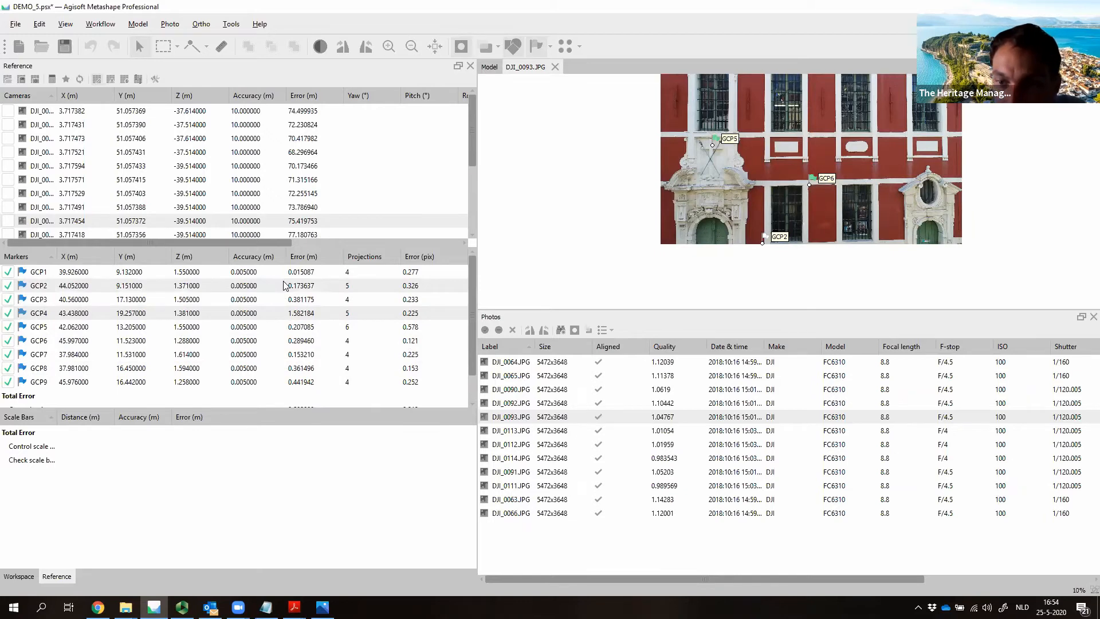
pyautogui.doubleClick(132, 313)
pyautogui.press('BackSpace')
pyautogui.write('7')
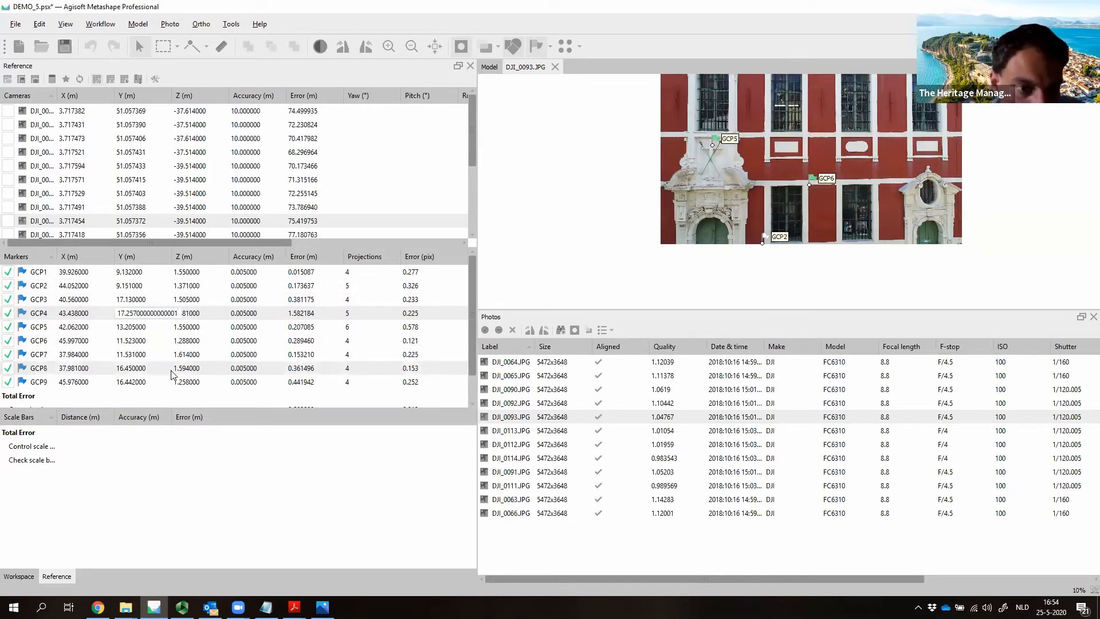
pyautogui.press('Return')
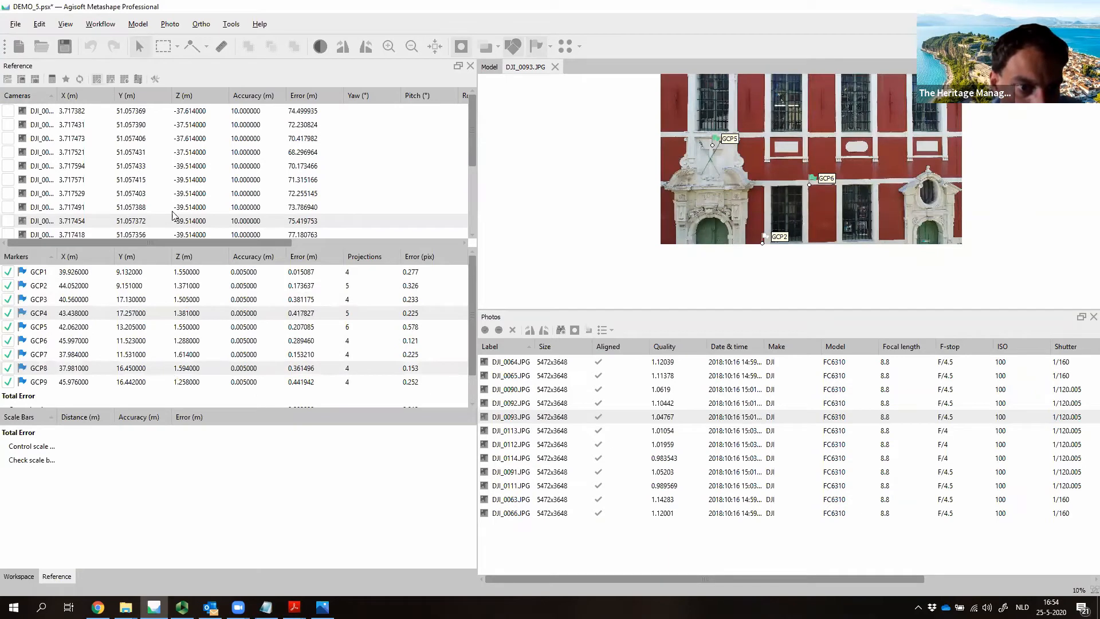
pyautogui.click(79, 79)
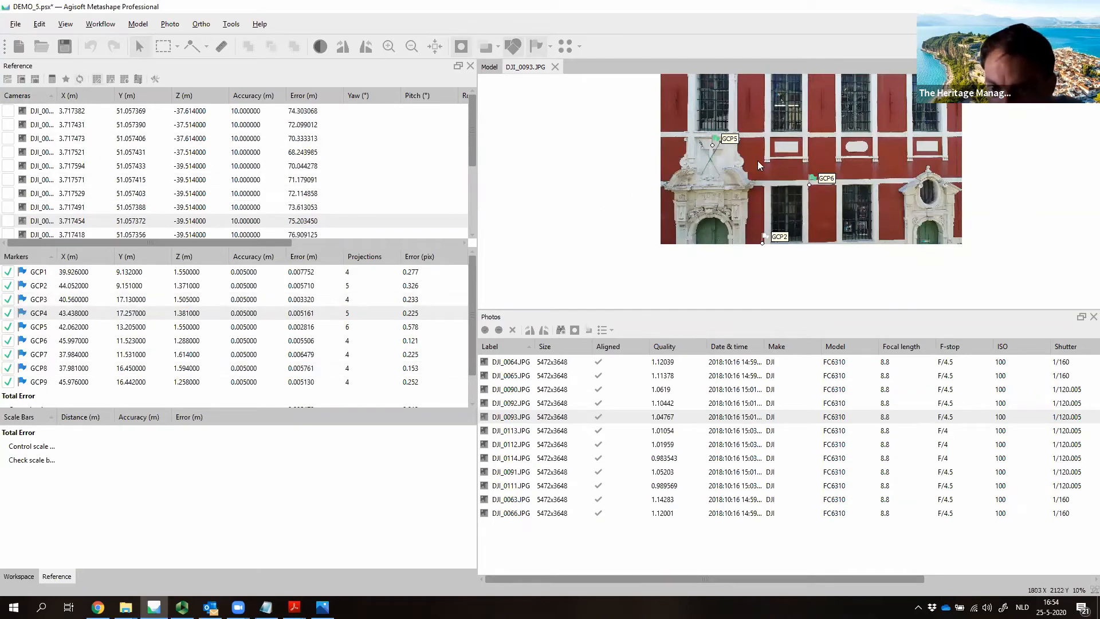
pyautogui.click(10, 314)
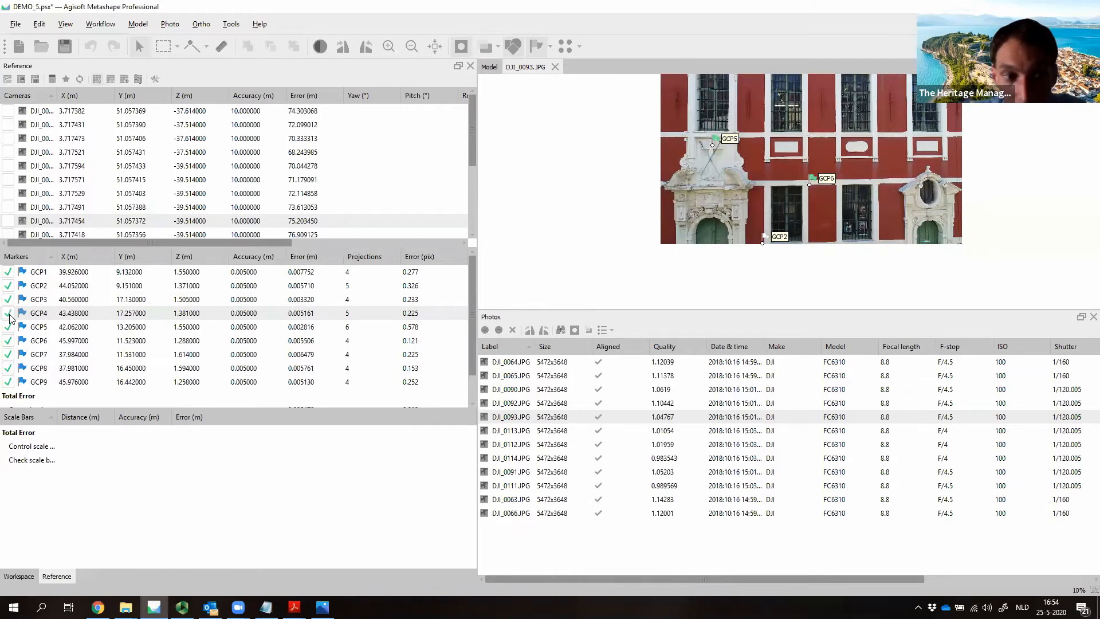
pyautogui.rightClick(29, 313)
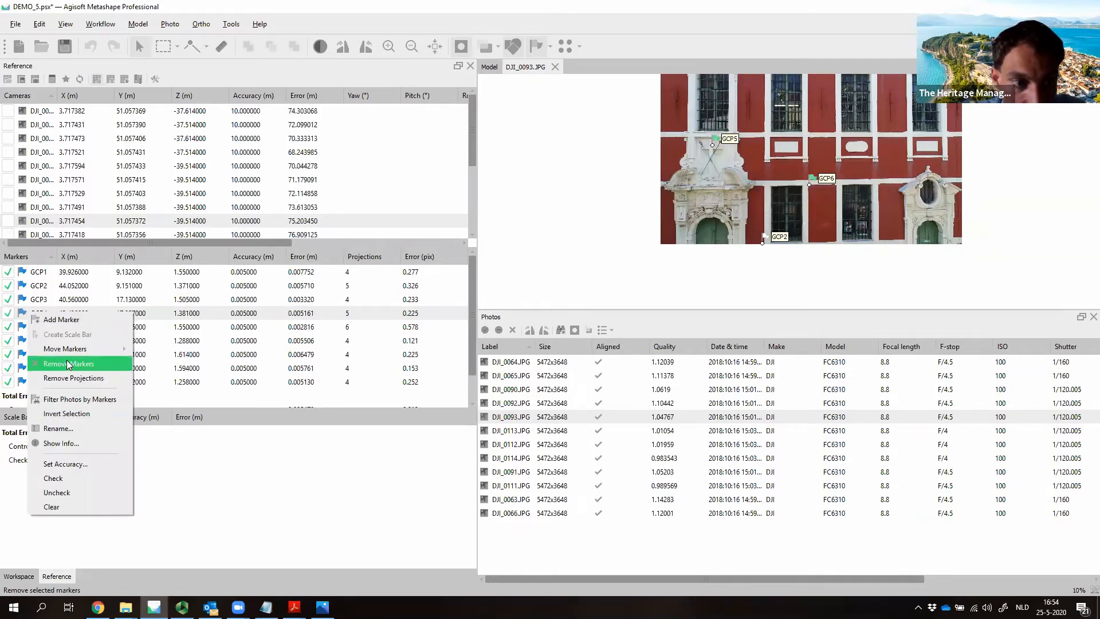
pyautogui.click(603, 263)
pyautogui.scroll(-1, 449, 328)
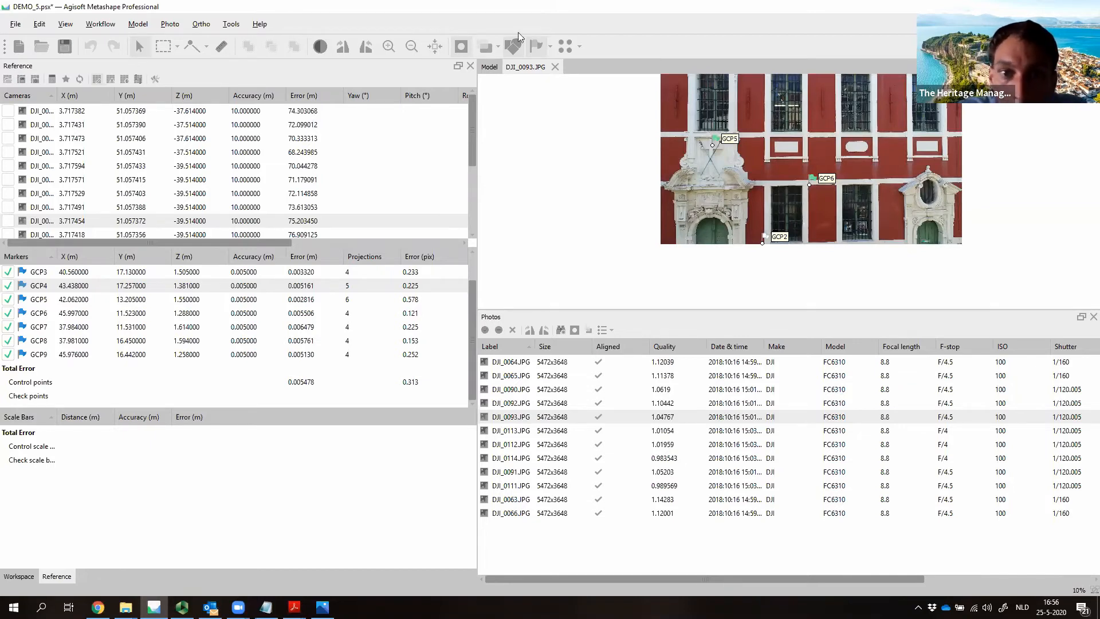
# Step: Return to the 3D model view, hide the markers and examine the camera positions relative to the facade's point cloud
pyautogui.click(490, 66)
pyautogui.click(596, 49)
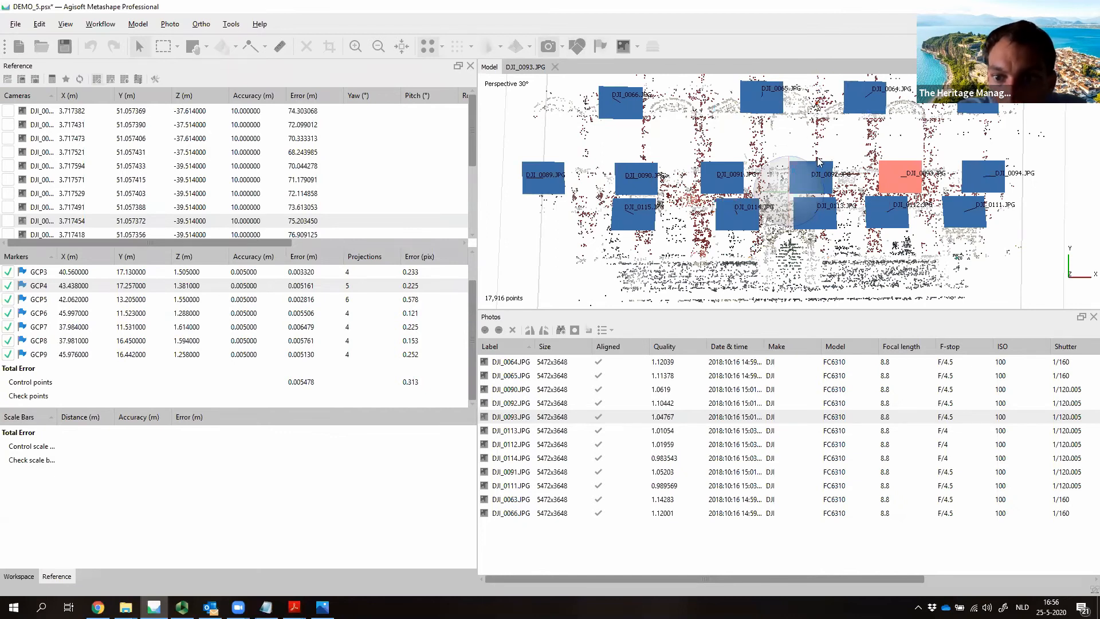
pyautogui.moveTo(815, 177); pyautogui.dragTo(781, 187)
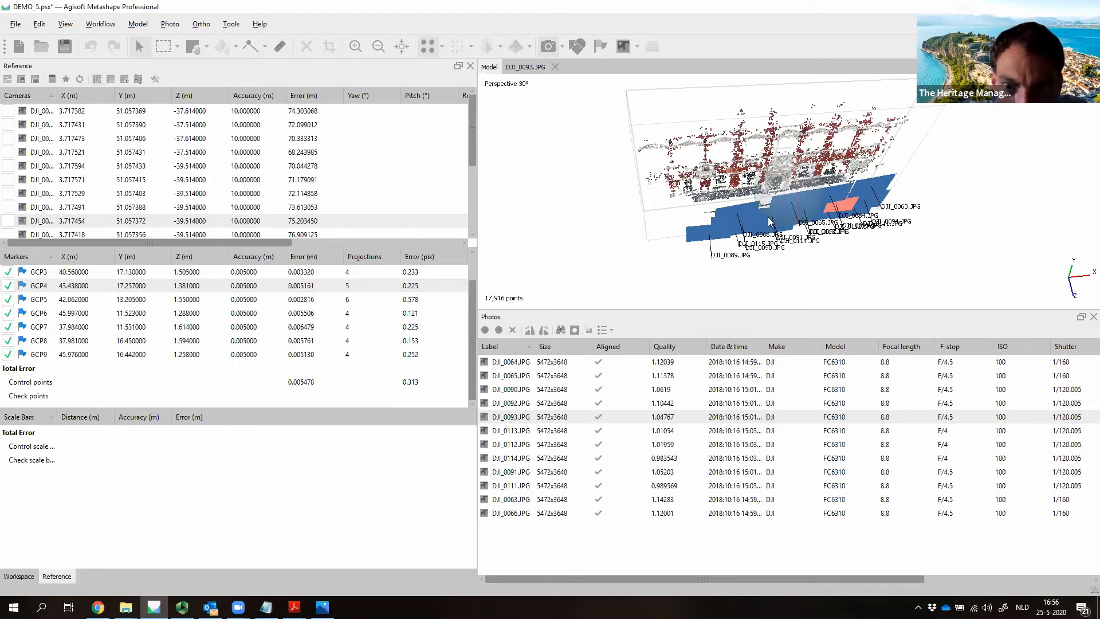
pyautogui.moveTo(783, 209)
pyautogui.mouseDown()
pyautogui.moveTo(766, 159)
pyautogui.moveTo(790, 203)
pyautogui.moveTo(779, 215)
pyautogui.mouseUp()
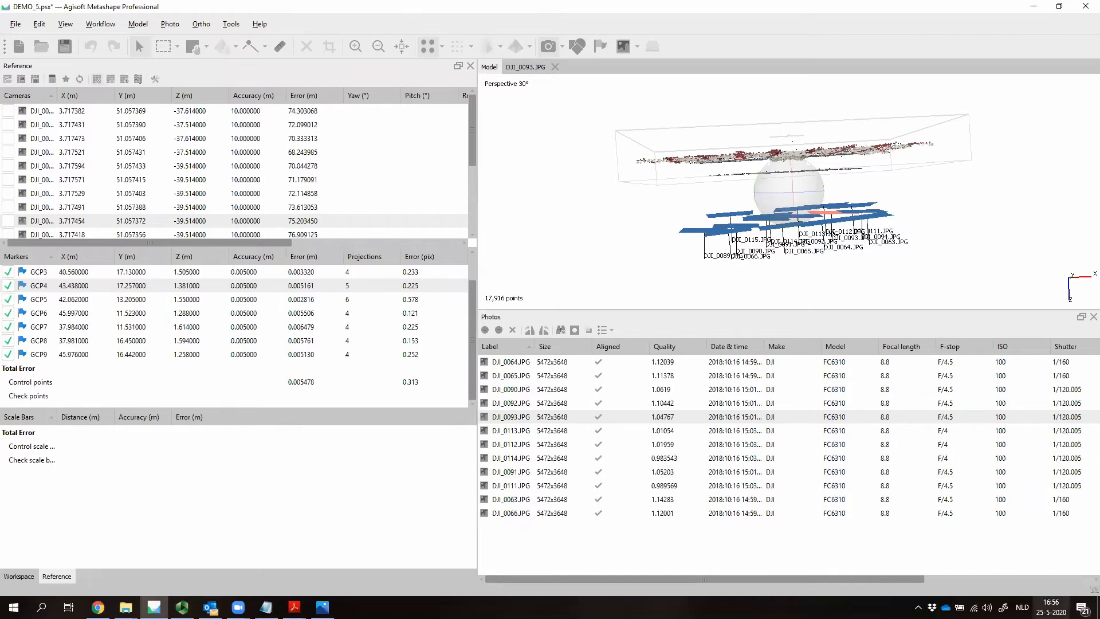
pyautogui.click(1052, 606)
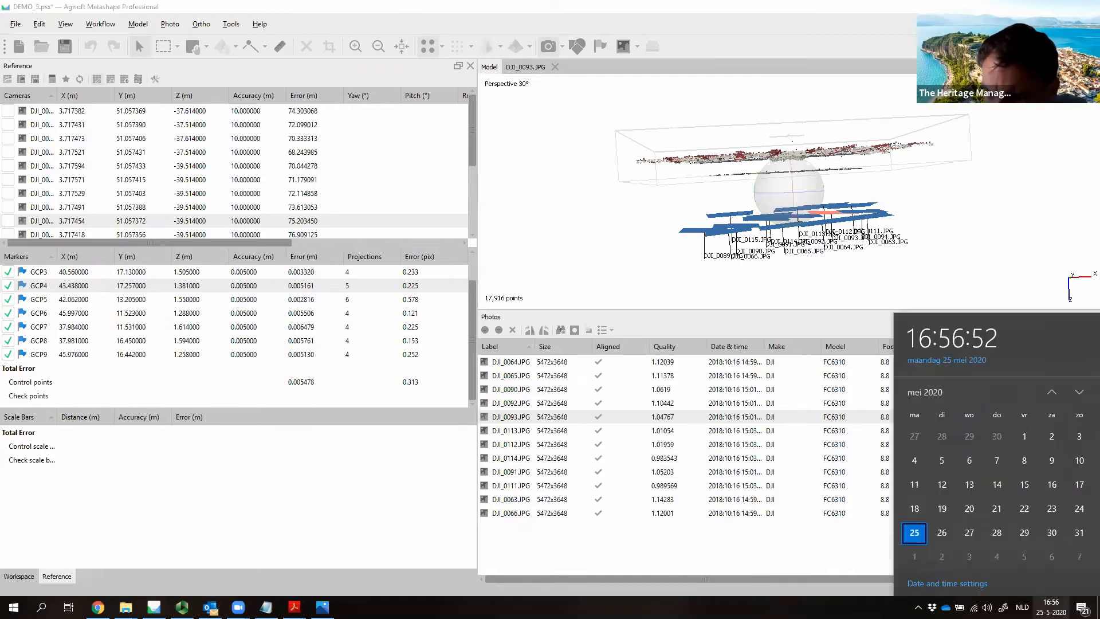
pyautogui.click(1051, 607)
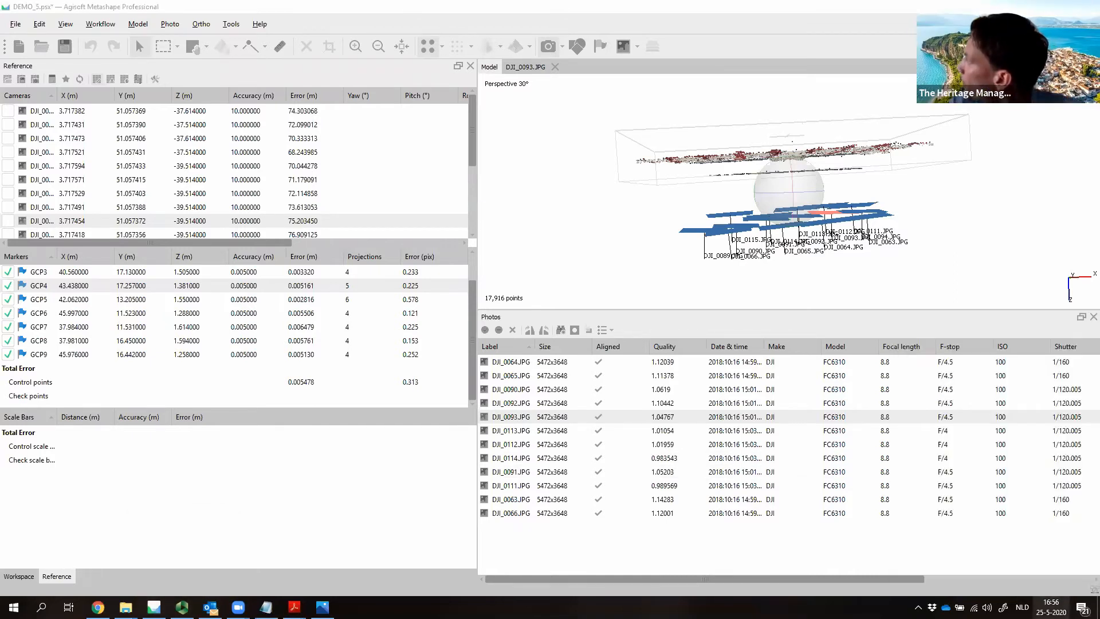
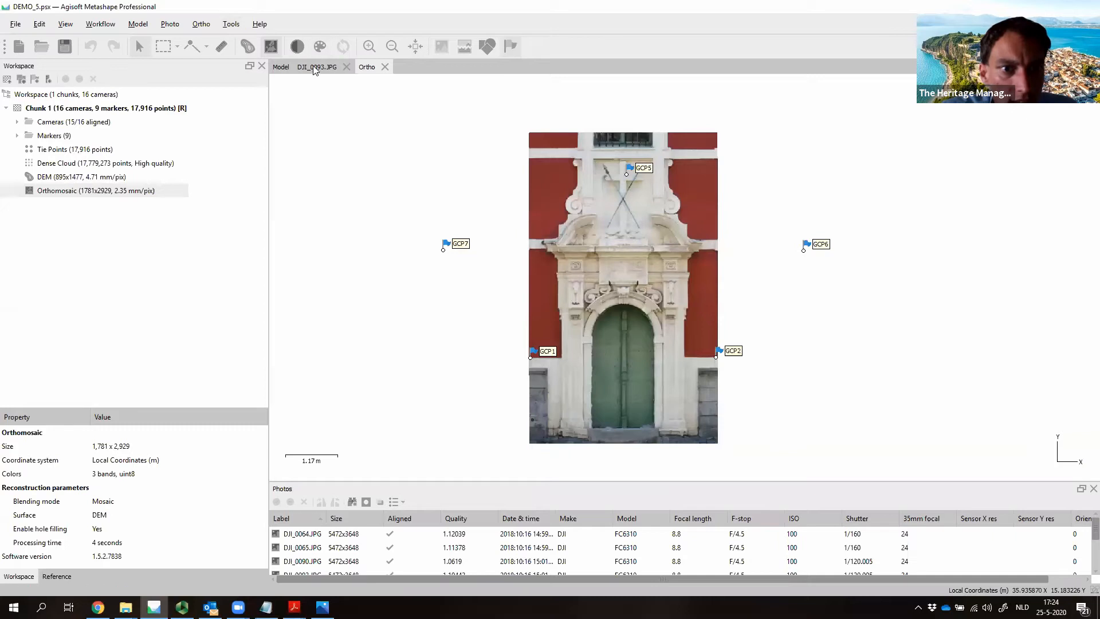
# Step: Review the Build DEM settings for projection, source data and resolution, and close them without building
pyautogui.click(102, 24)
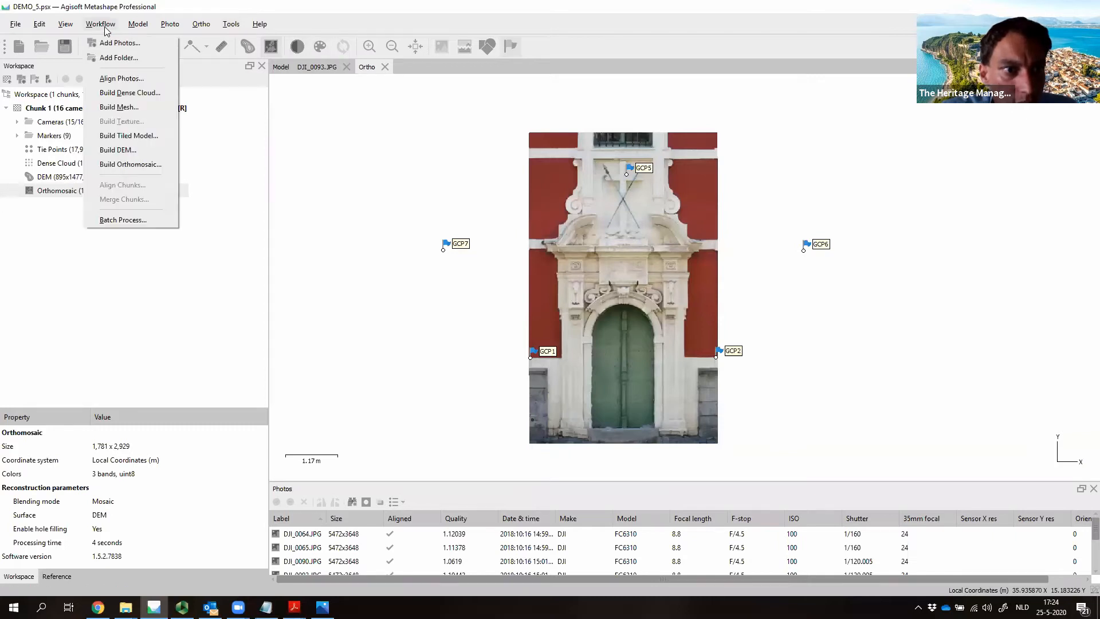
pyautogui.click(145, 155)
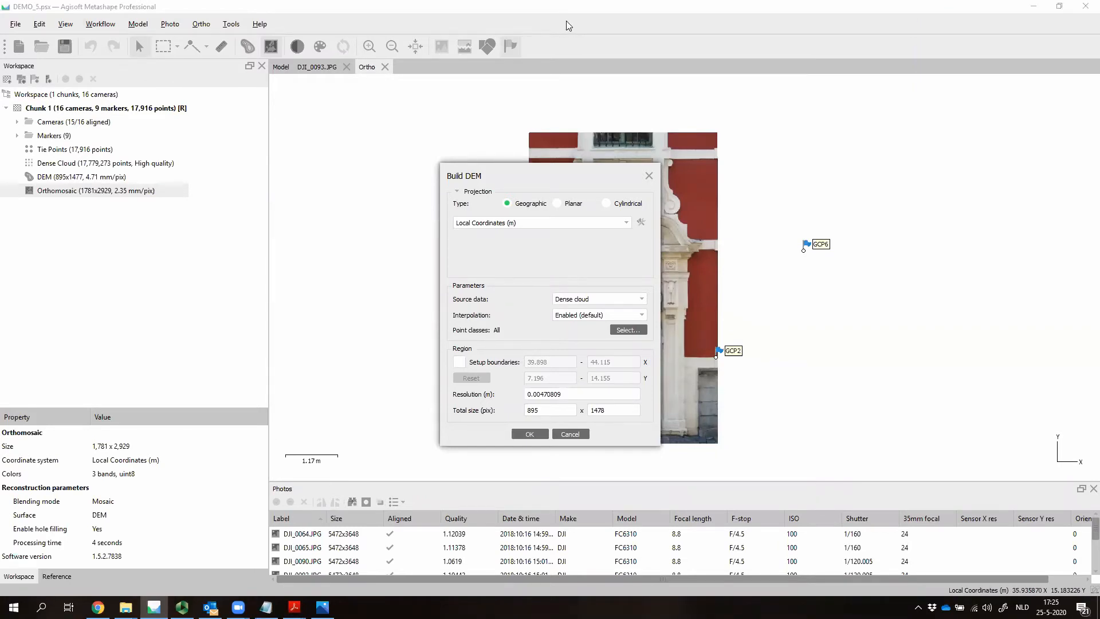
pyautogui.click(649, 176)
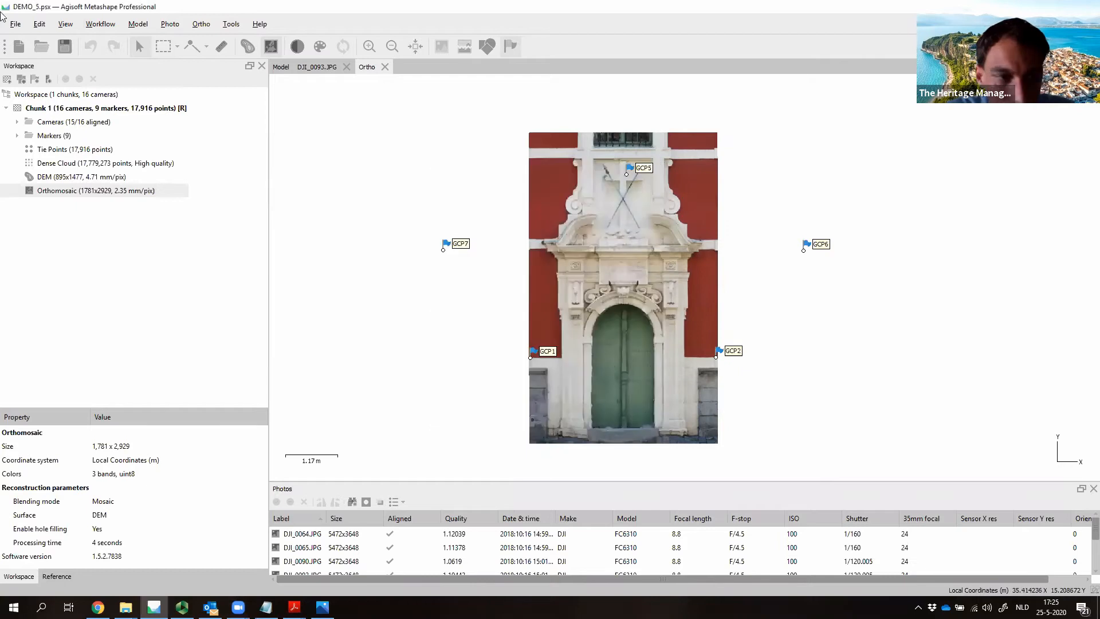
# Step: Start exporting the orthomosaic in JPEG/TIFF/PNG format and set its X pixel size to 0.0025 m
pyautogui.click(15, 24)
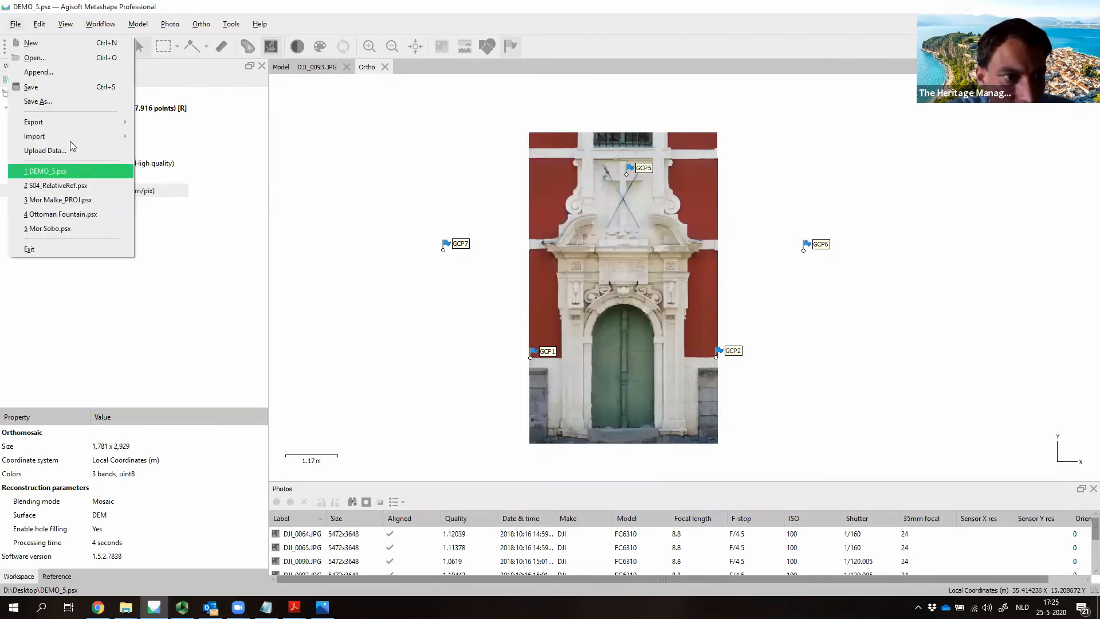
pyautogui.moveTo(77, 118)
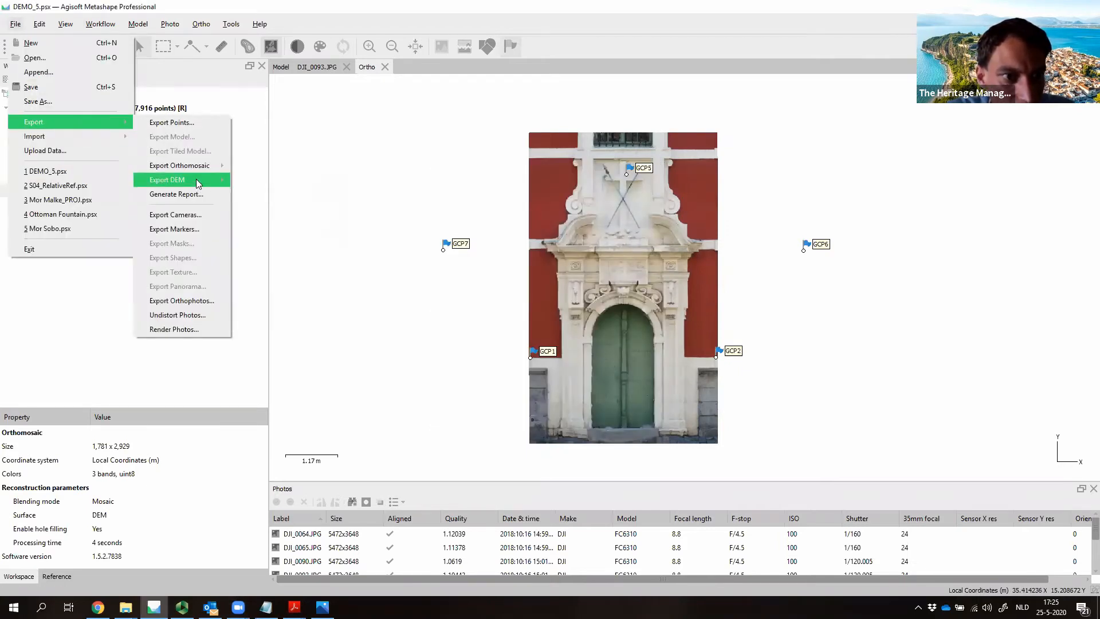
pyautogui.moveTo(201, 166)
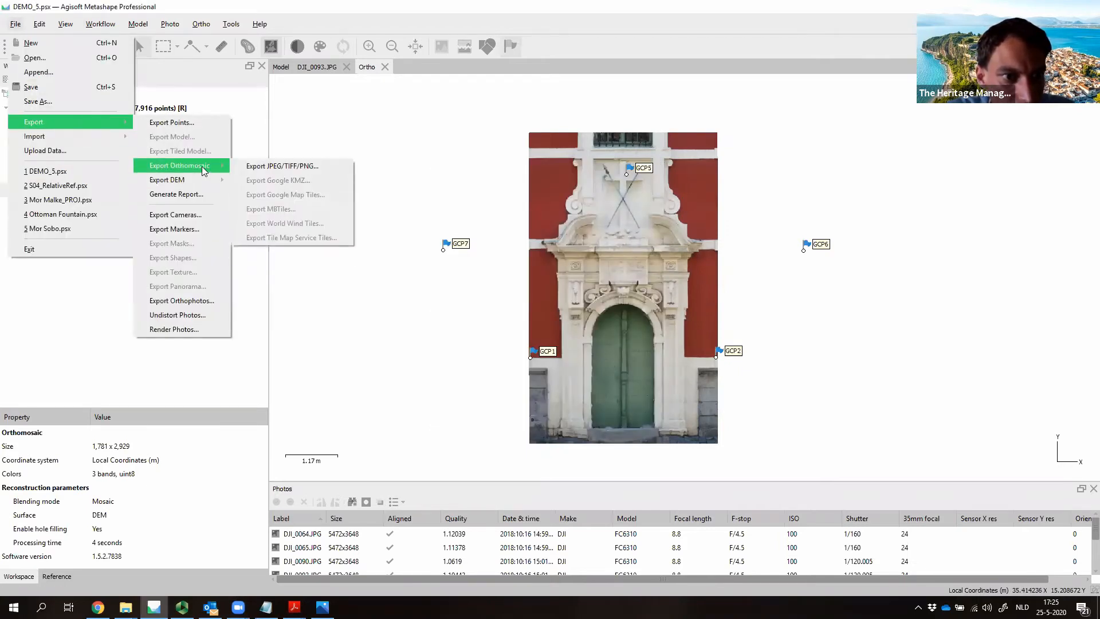
pyautogui.click(278, 168)
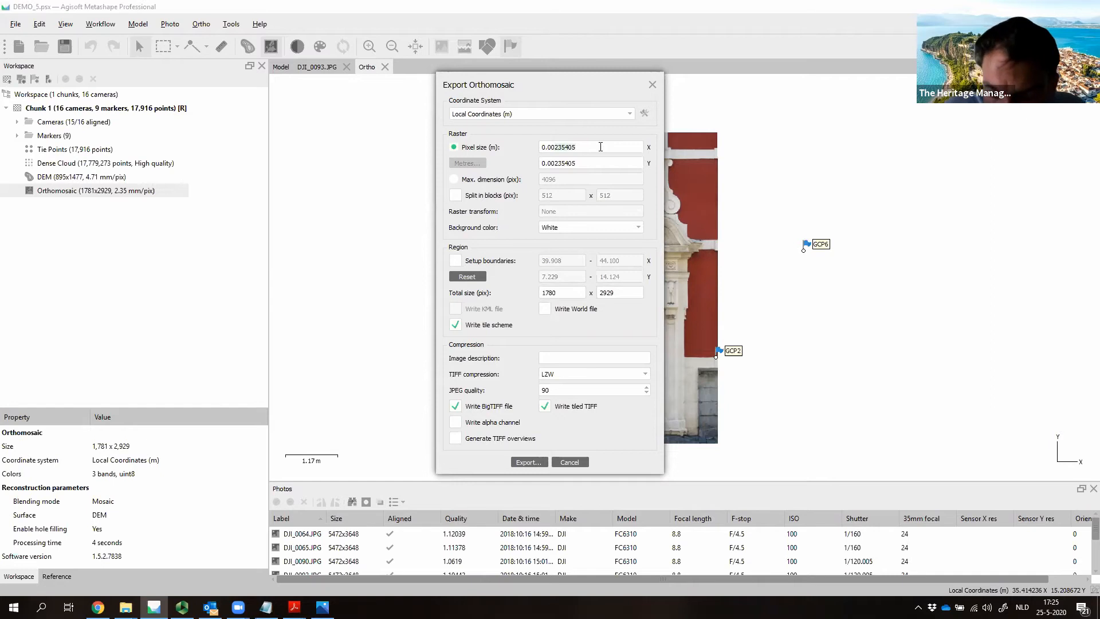
pyautogui.press('BackSpace')
pyautogui.press('BackSpace')
pyautogui.press('BackSpace')
pyautogui.press('BackSpace')
pyautogui.press('BackSpace')
pyautogui.write('5')
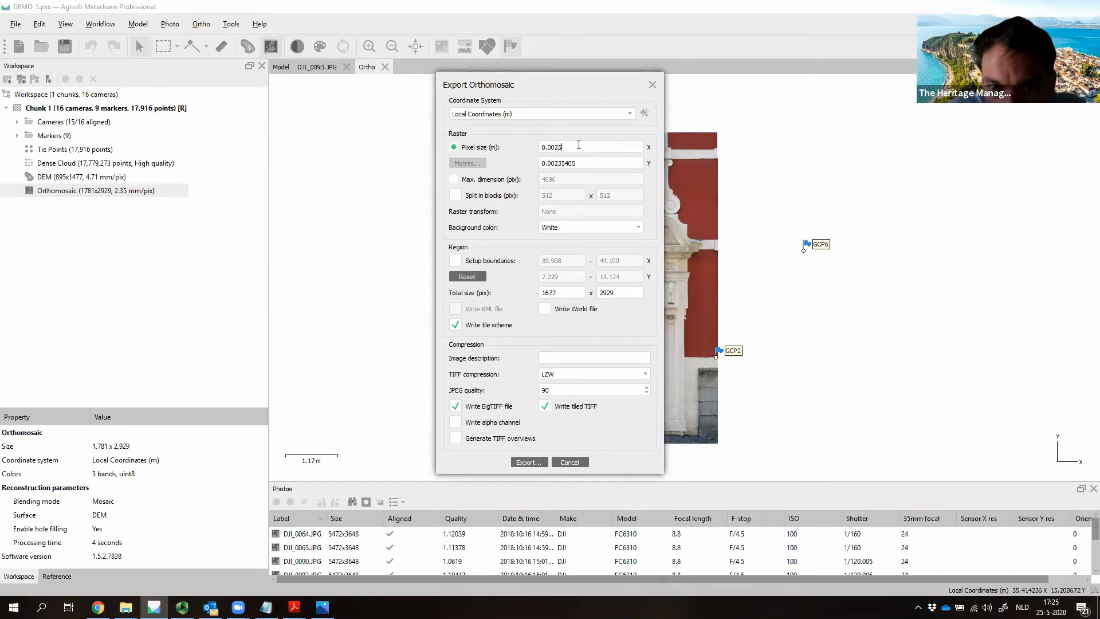
# Step: Set the orthomosaic export's Y pixel size to 0.0025 m and keep the background color White
pyautogui.click(610, 160)
pyautogui.press('BackSpace')
pyautogui.press('BackSpace')
pyautogui.press('BackSpace')
pyautogui.press('BackSpace')
pyautogui.press('BackSpace')
pyautogui.write('5')
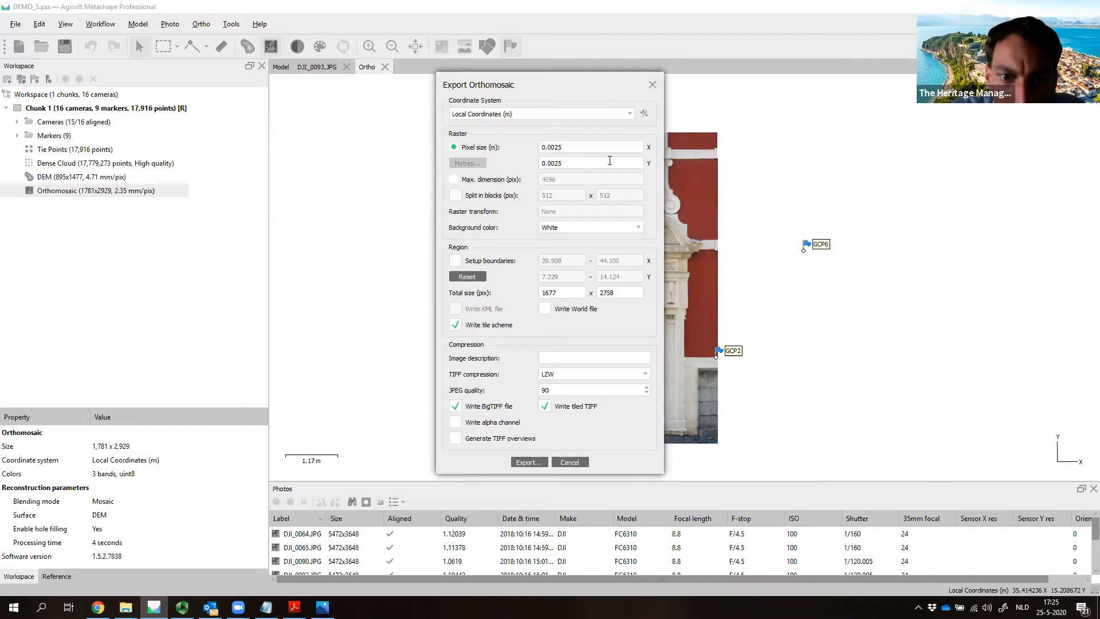
pyautogui.click(585, 229)
pyautogui.click(583, 236)
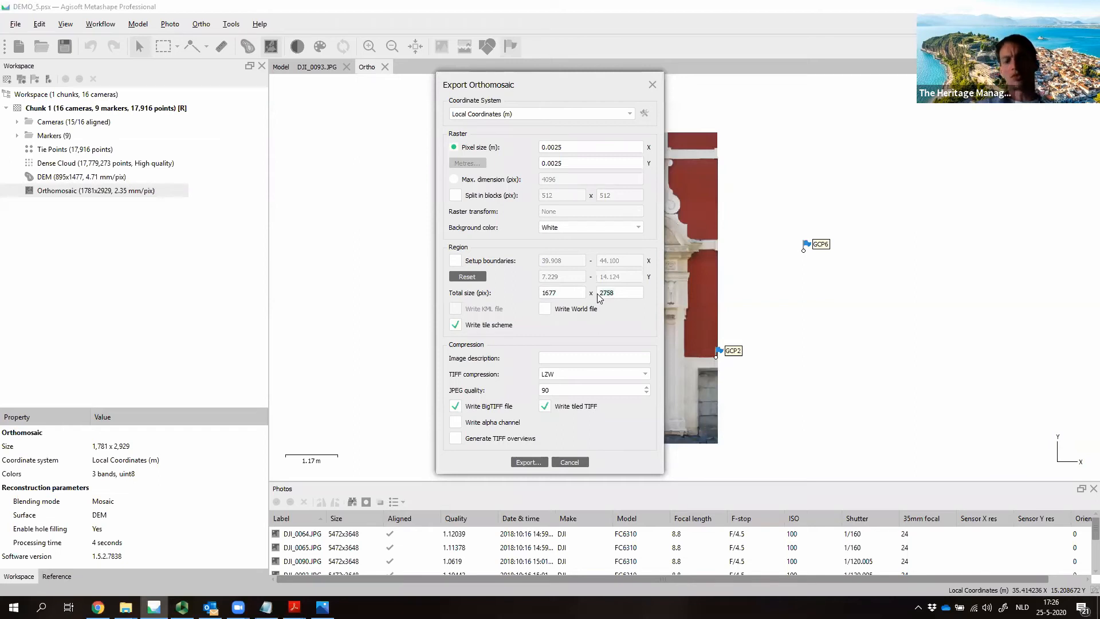
# Step: Try splitting the orthomosaic export into blocks of 1024 x 1024 pixels, and switch block splitting off again
pyautogui.click(453, 196)
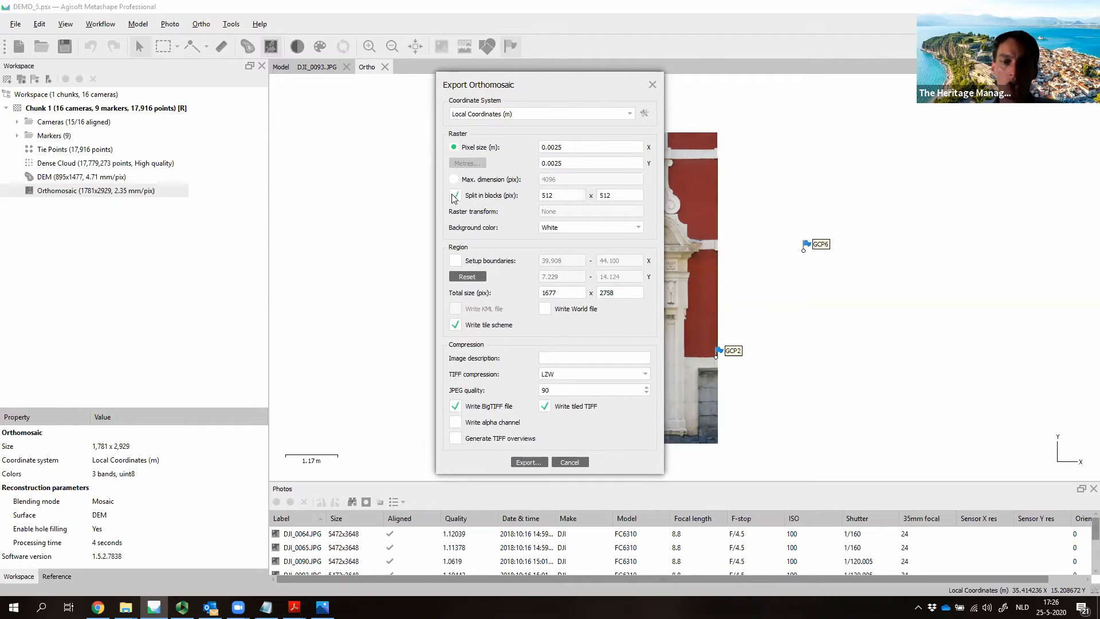
pyautogui.doubleClick(569, 195)
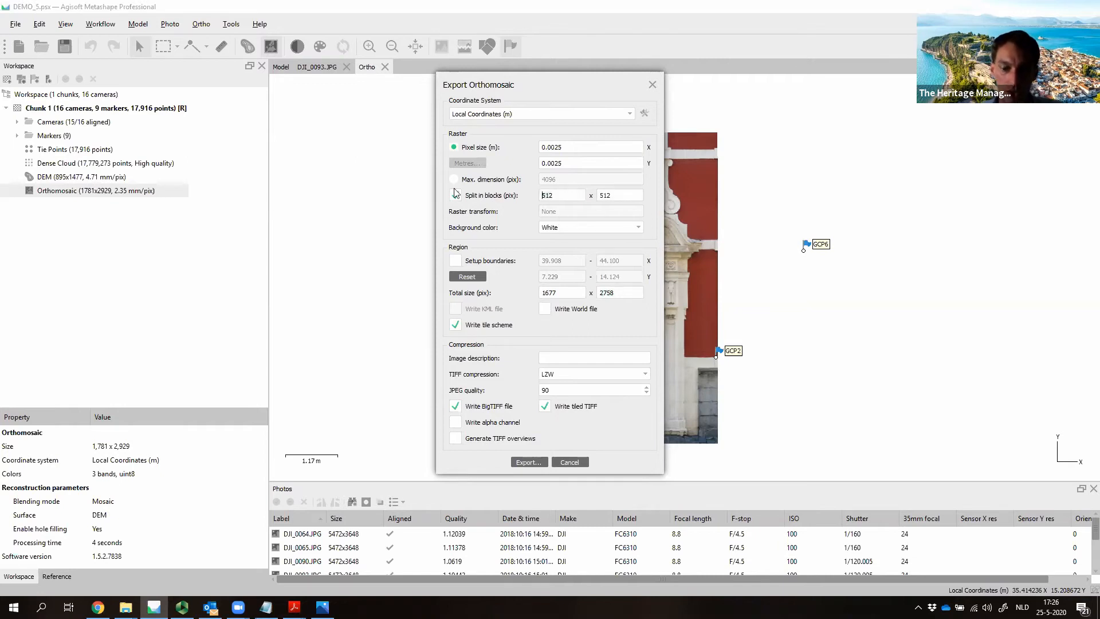
pyautogui.write('1024')
pyautogui.press('Tab')
pyautogui.press('BackSpace')
pyautogui.press('BackSpace')
pyautogui.press('BackSpace')
pyautogui.write('1024')
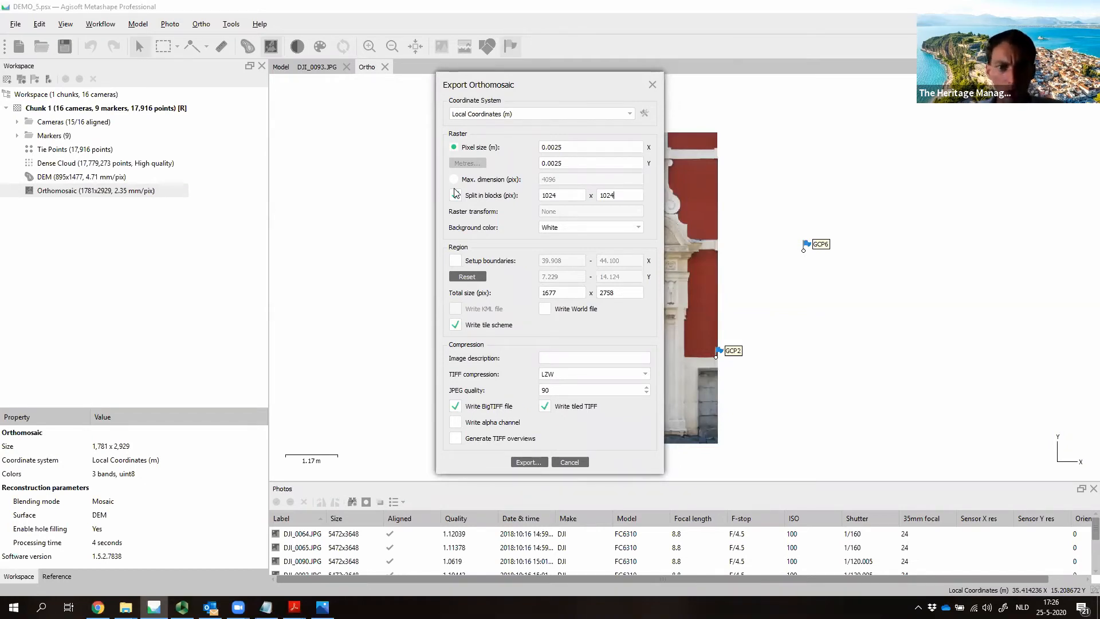
pyautogui.click(504, 197)
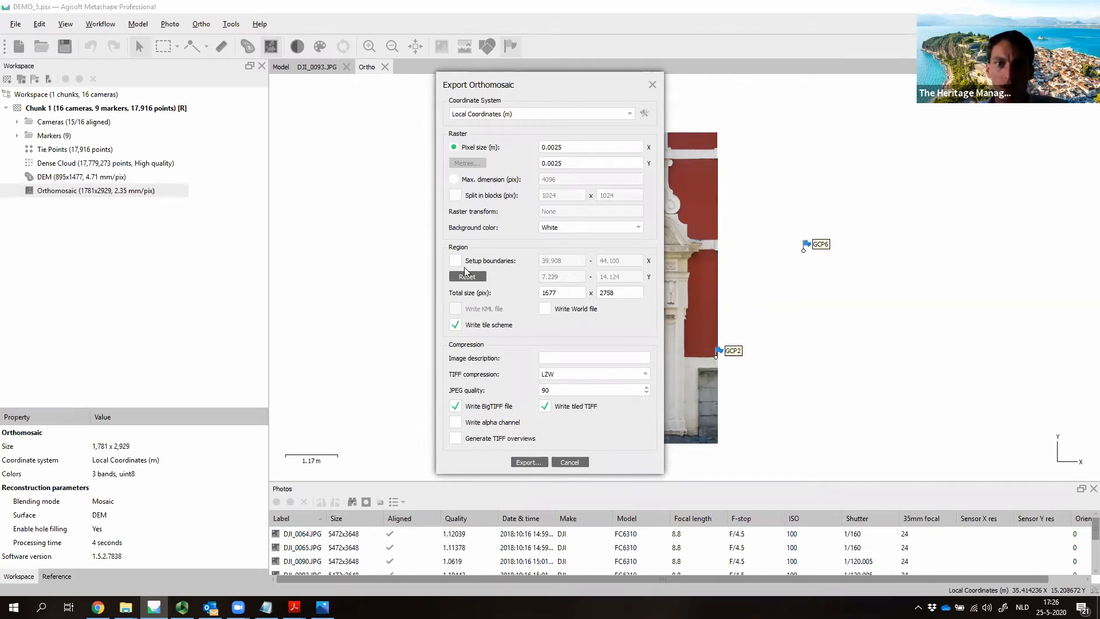
pyautogui.click(470, 197)
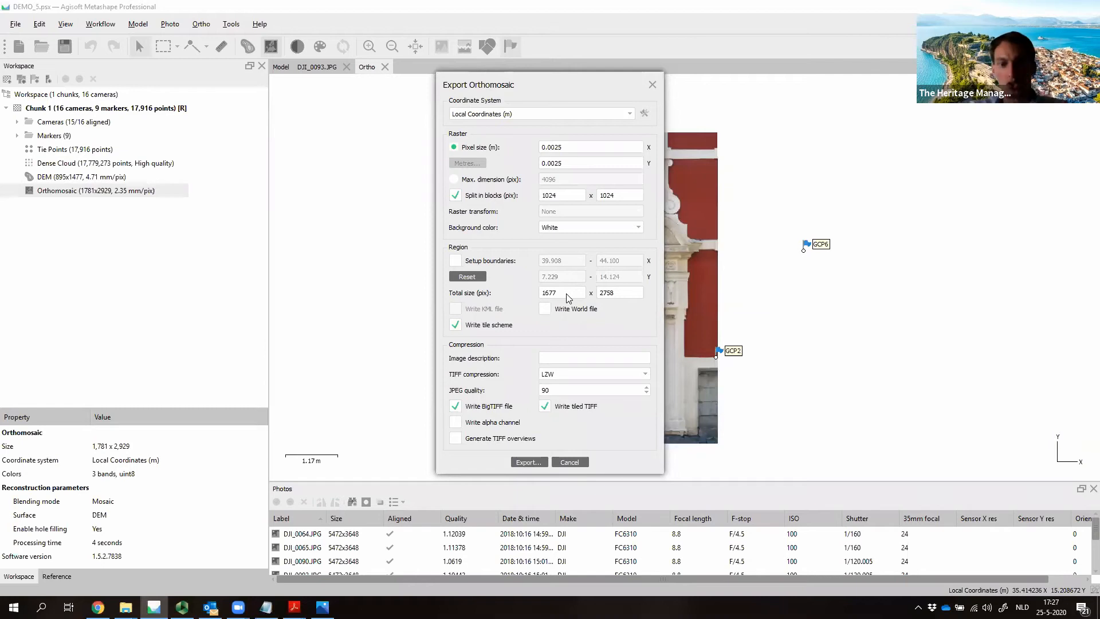
pyautogui.click(506, 198)
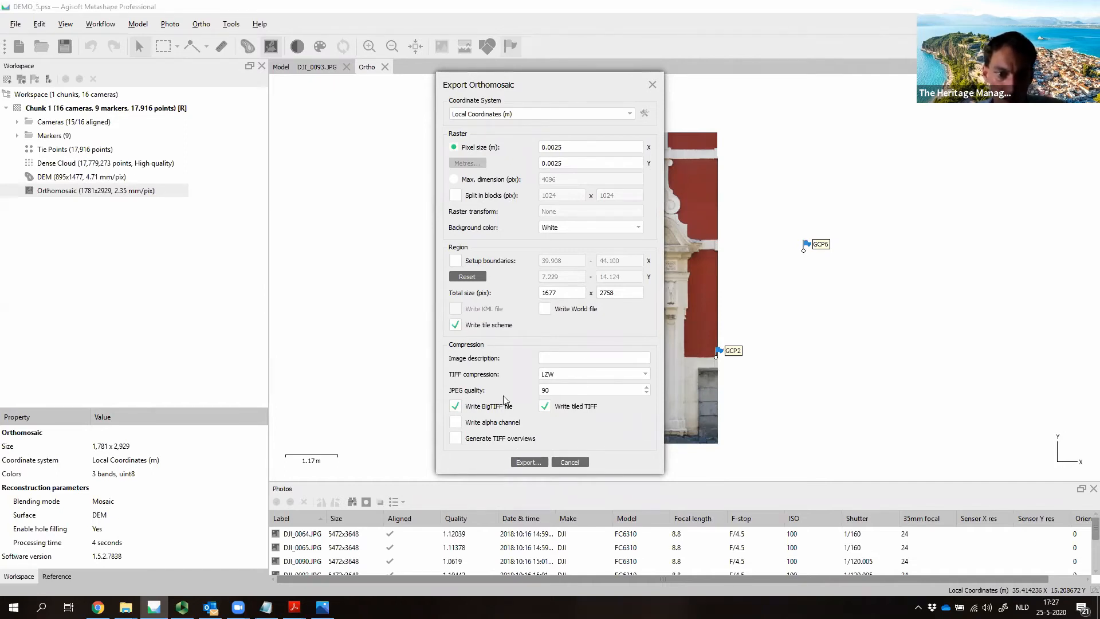
# Step: Review the available TIFF compression options for the orthomosaic export, leaving LZW selected
pyautogui.click(597, 377)
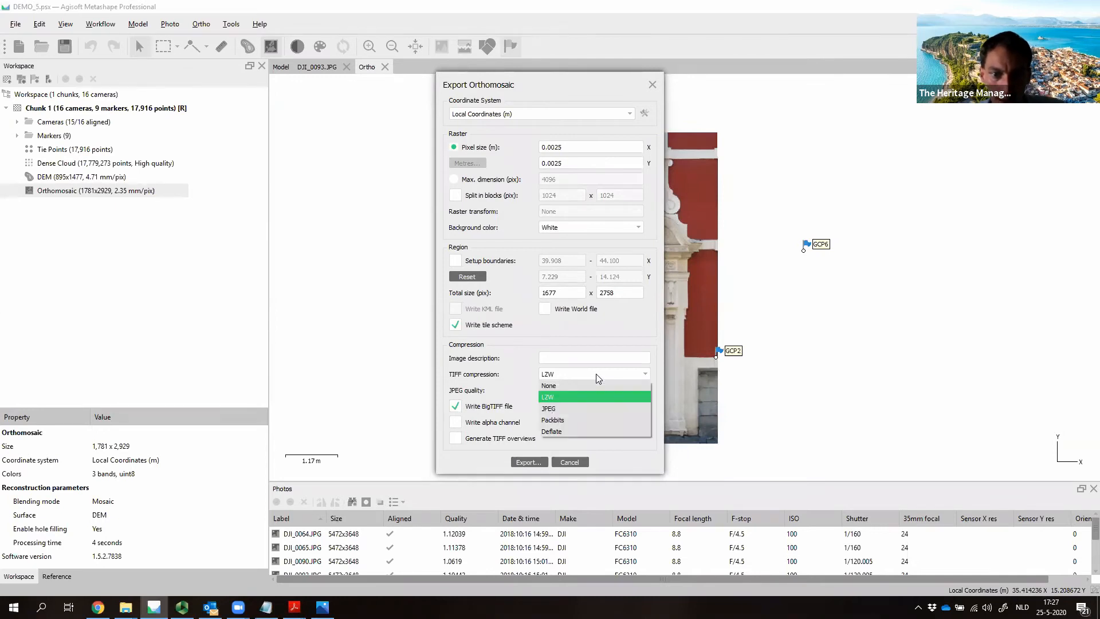
pyautogui.click(597, 377)
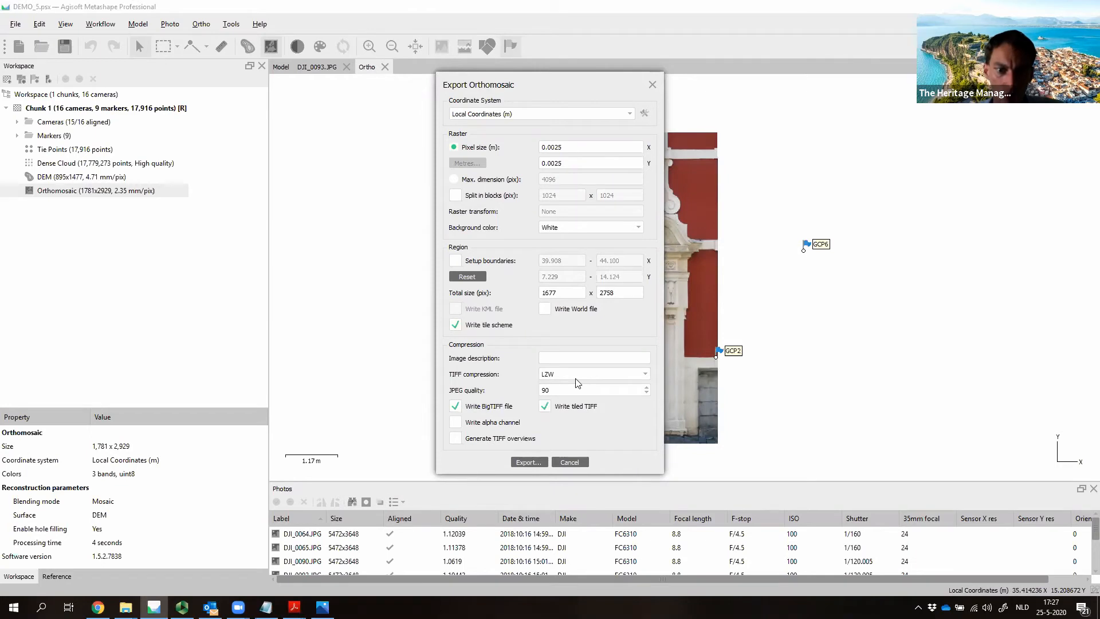
pyautogui.click(578, 383)
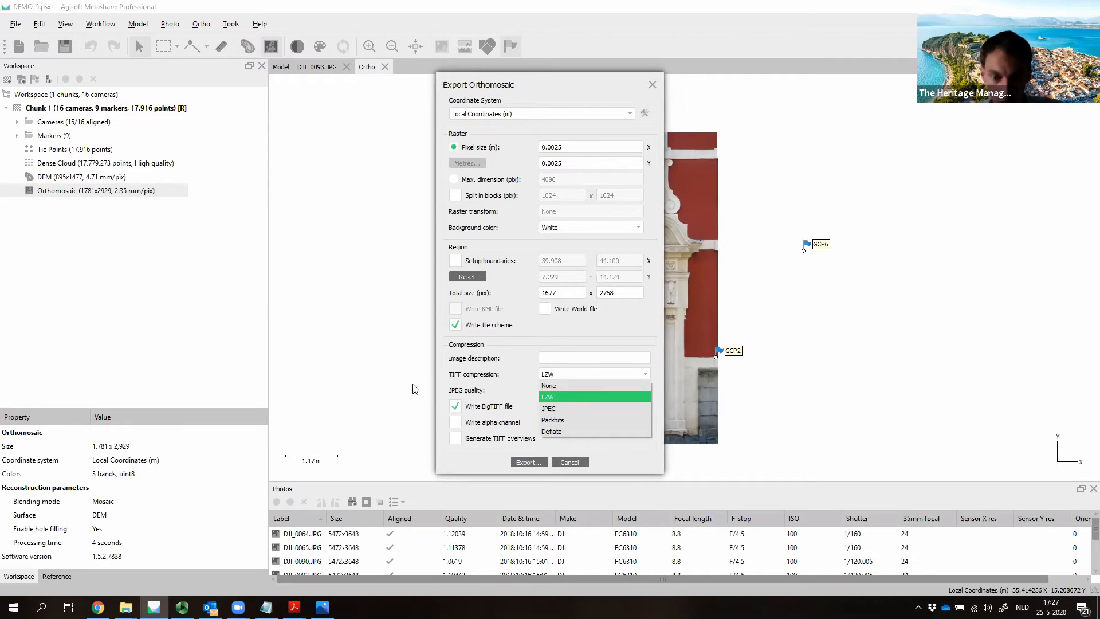
pyautogui.click(479, 385)
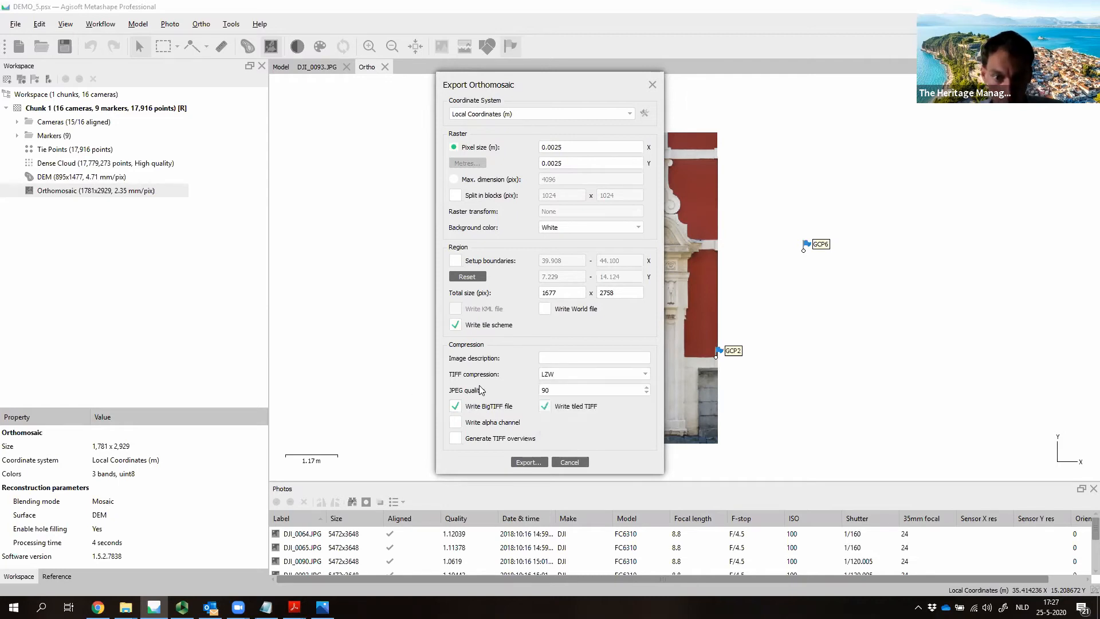
pyautogui.click(611, 377)
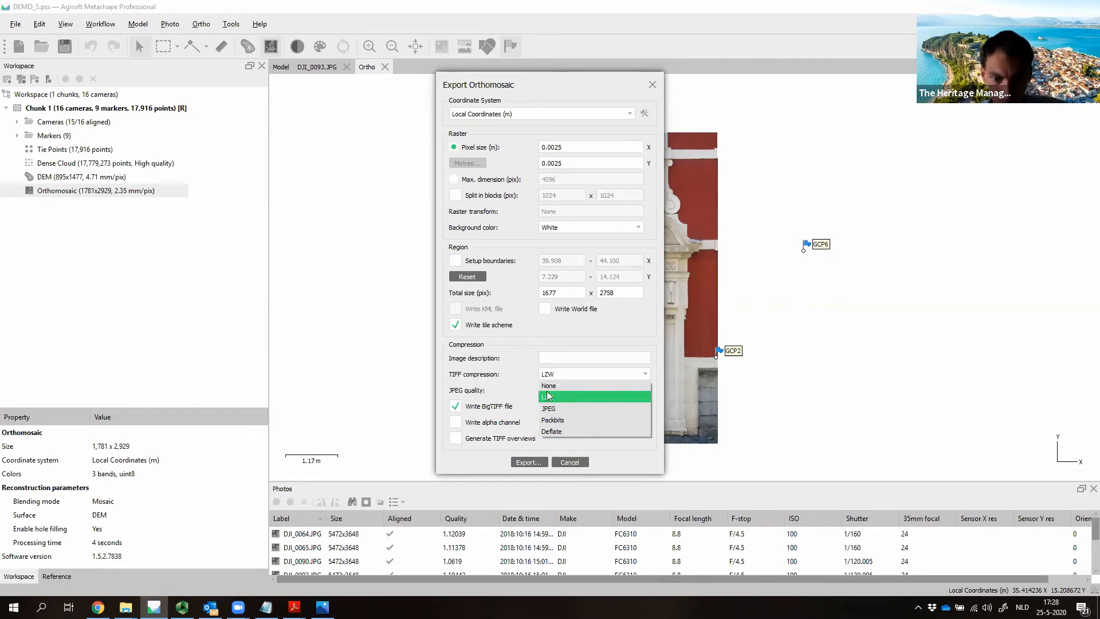
pyautogui.click(500, 376)
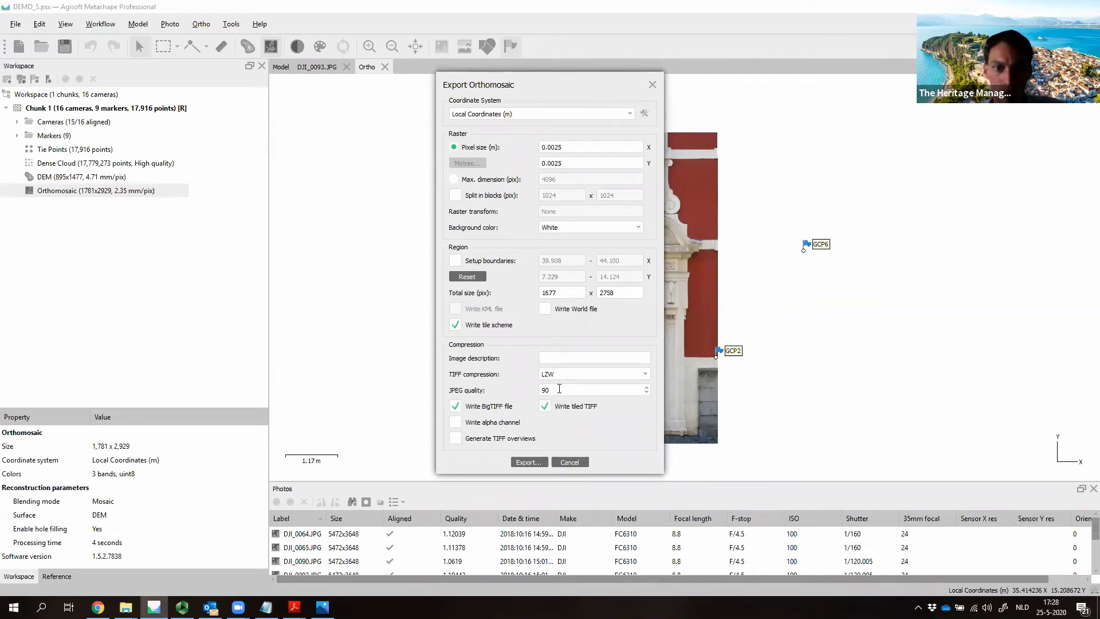
# Step: Export the orthomosaic as 05_ORTHO.tif in the PG_05_DEMO_DATA folder, replacing the existing file
pyautogui.click(526, 463)
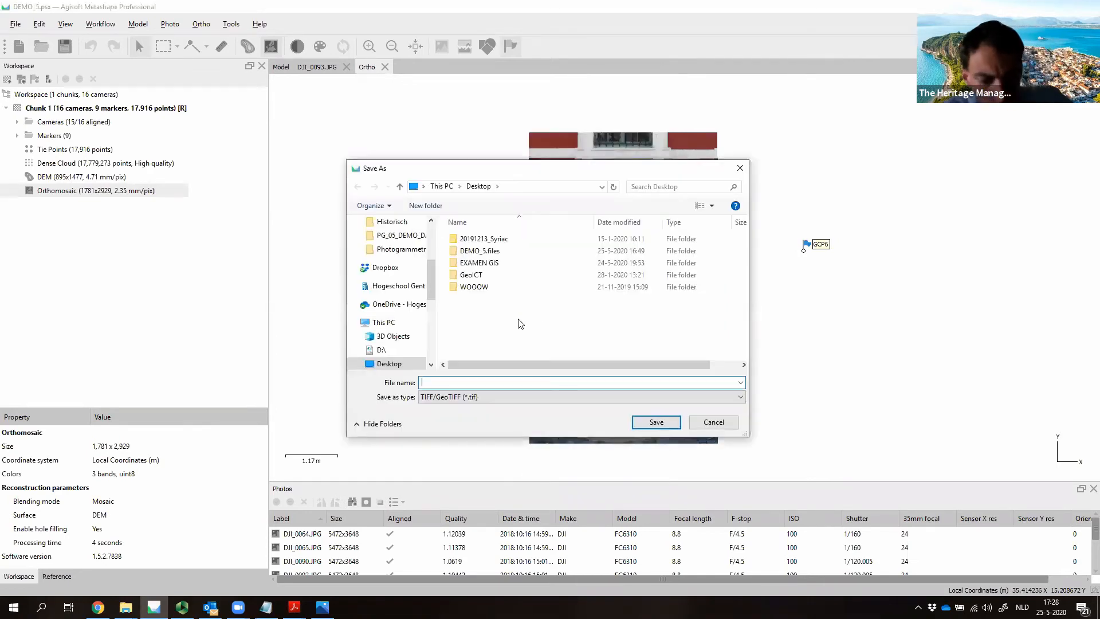
pyautogui.hotkey('ctrl', 'v')
pyautogui.press('Return')
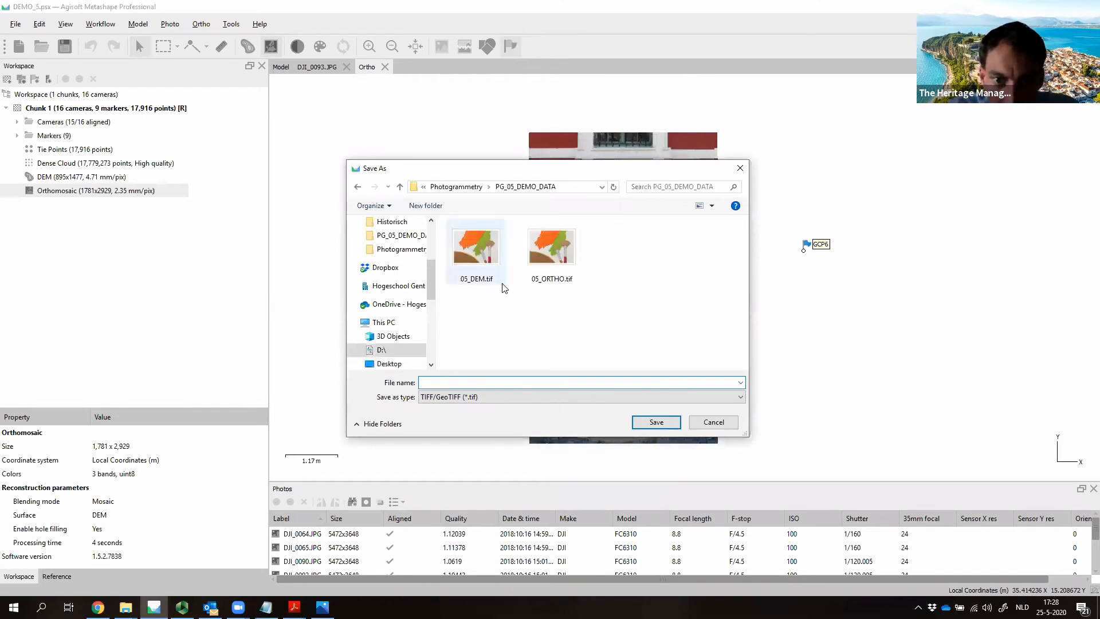
pyautogui.click(537, 276)
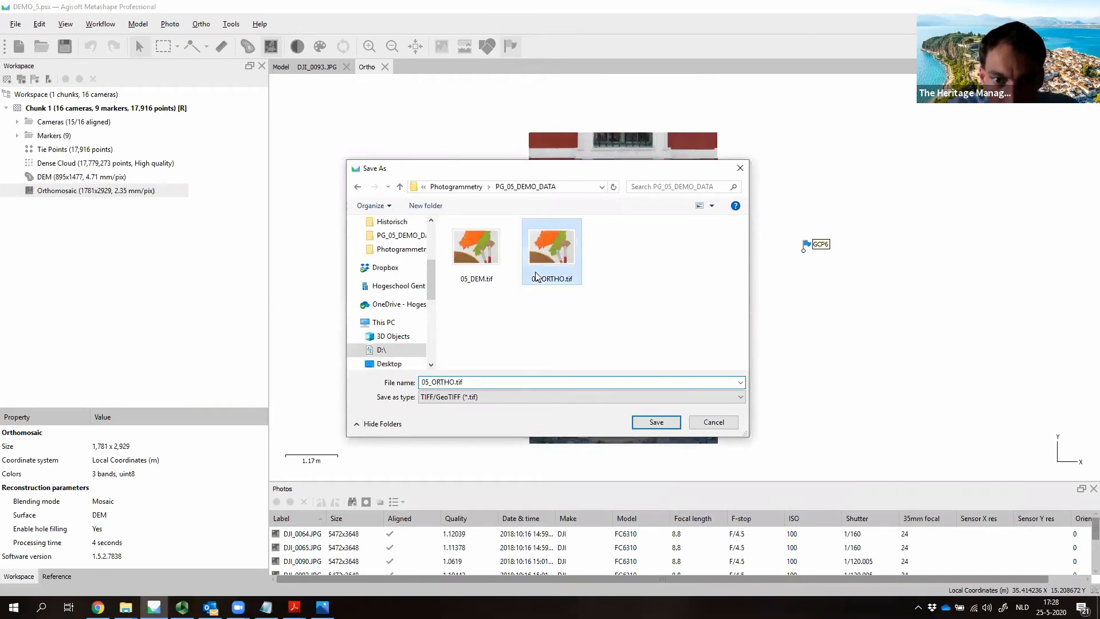
pyautogui.click(657, 423)
pyautogui.click(578, 308)
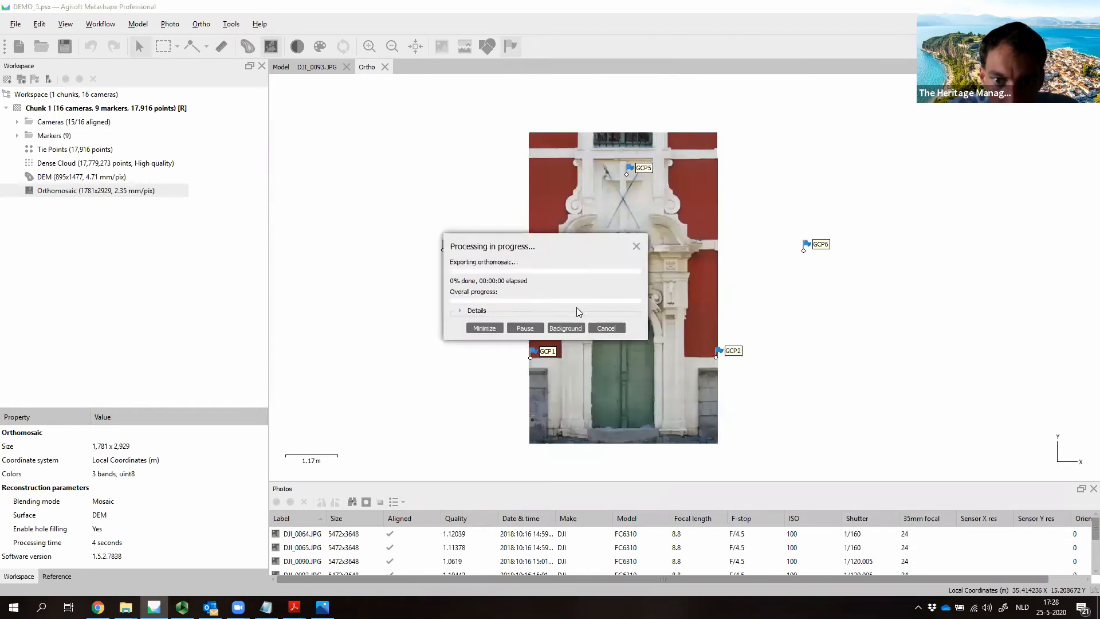
# Step: Start exporting the DEM in TIFF/BIL/XYZ format and set its X and Y pixel sizes to 0.005 m
pyautogui.click(16, 24)
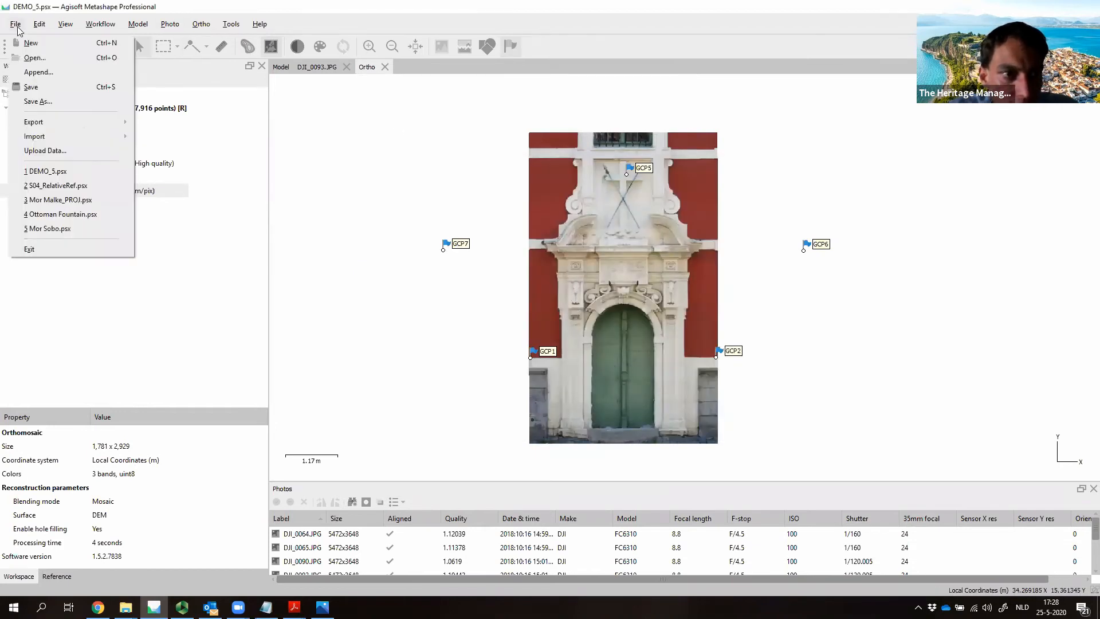
pyautogui.moveTo(86, 122)
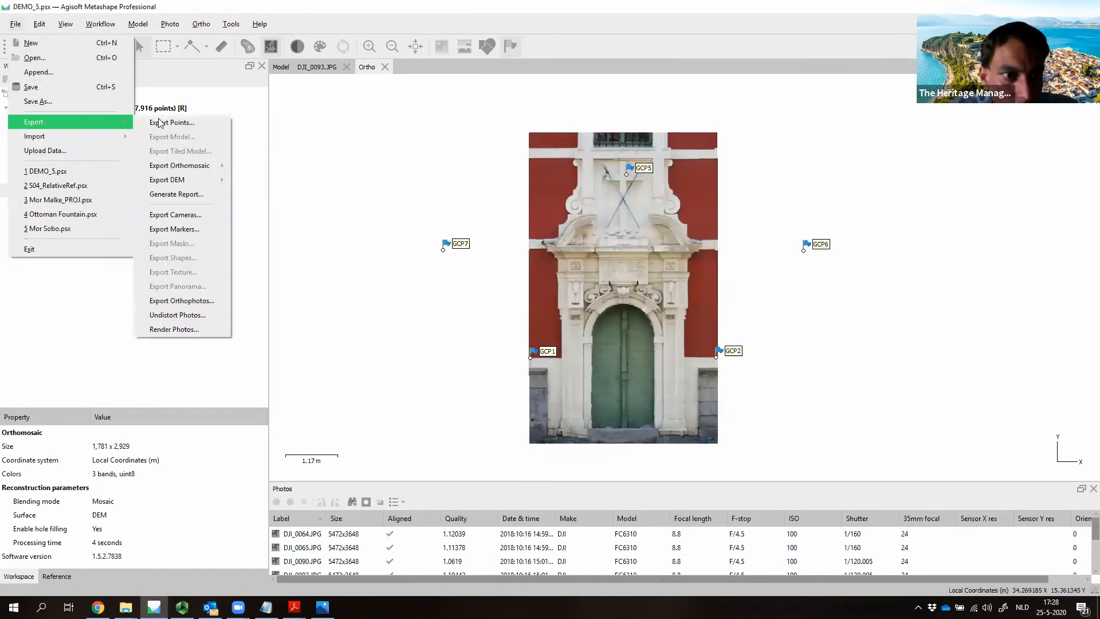
pyautogui.moveTo(200, 181)
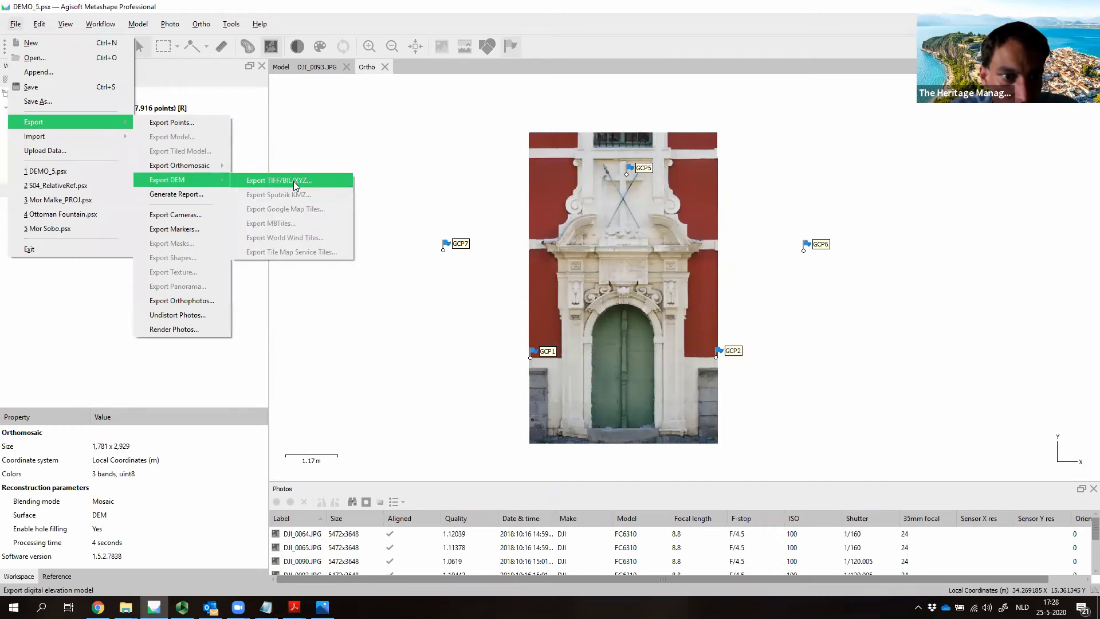
pyautogui.click(294, 182)
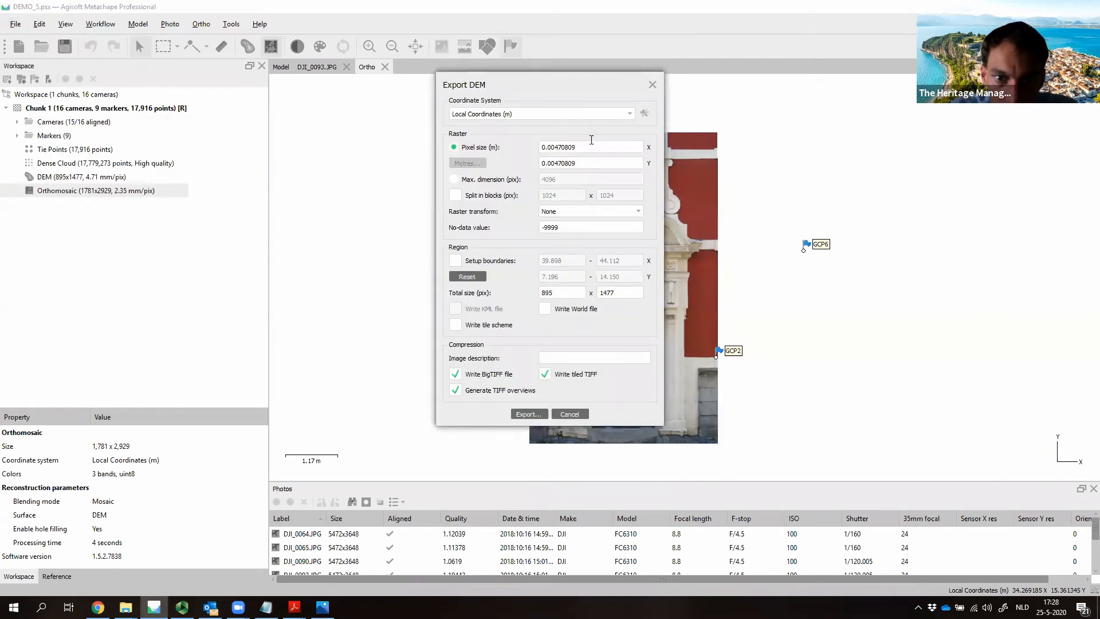
pyautogui.moveTo(556, 148); pyautogui.dragTo(653, 150)
pyautogui.write('5')
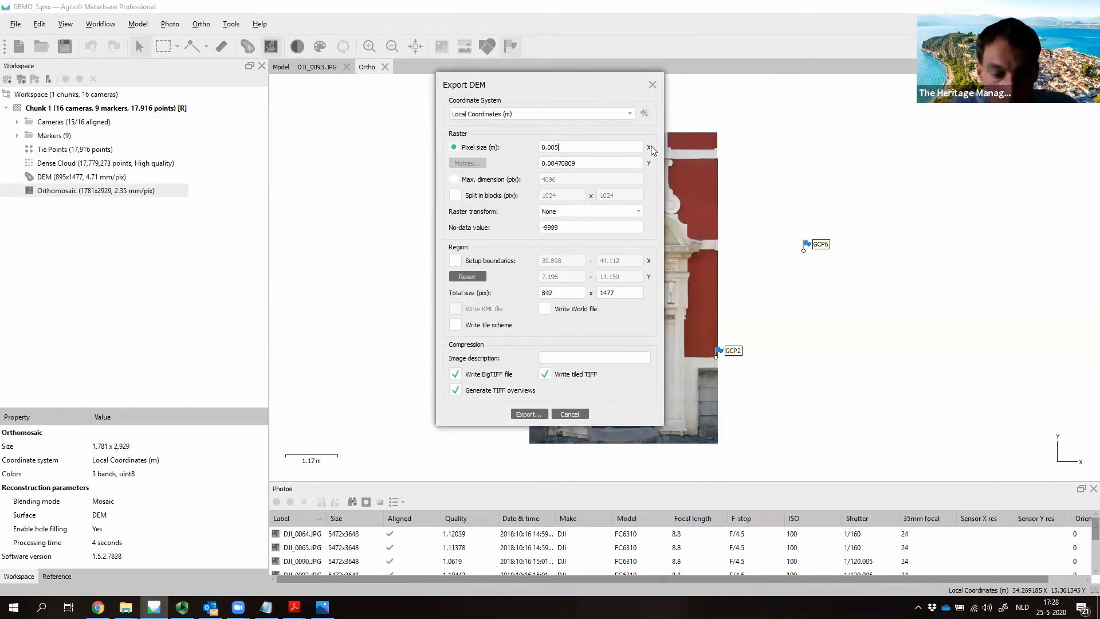
pyautogui.moveTo(556, 162); pyautogui.dragTo(656, 162)
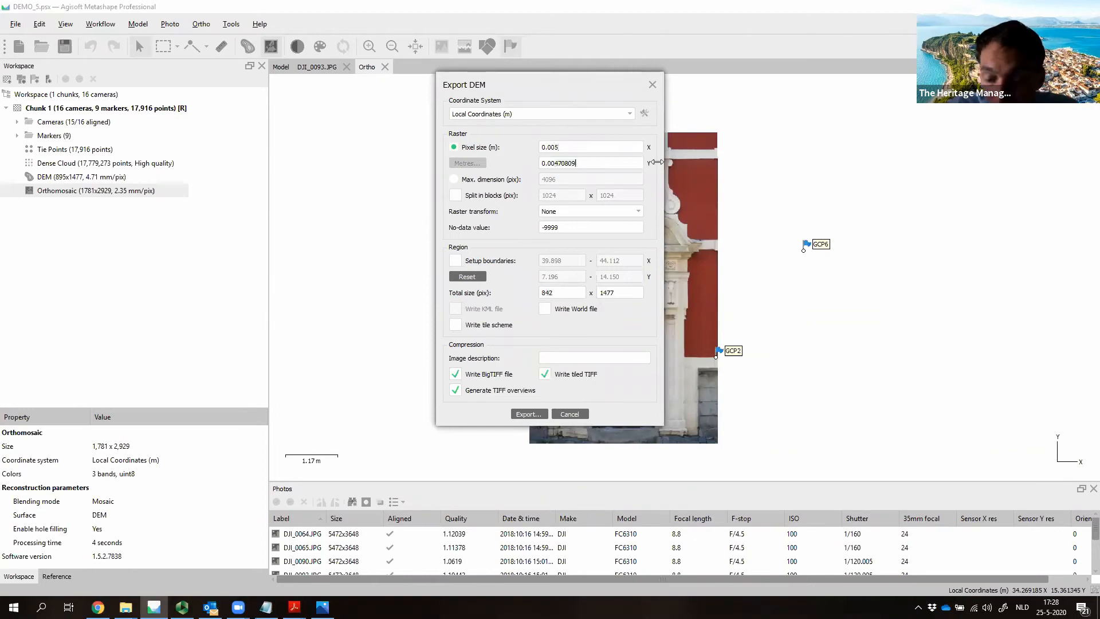
pyautogui.write('5')
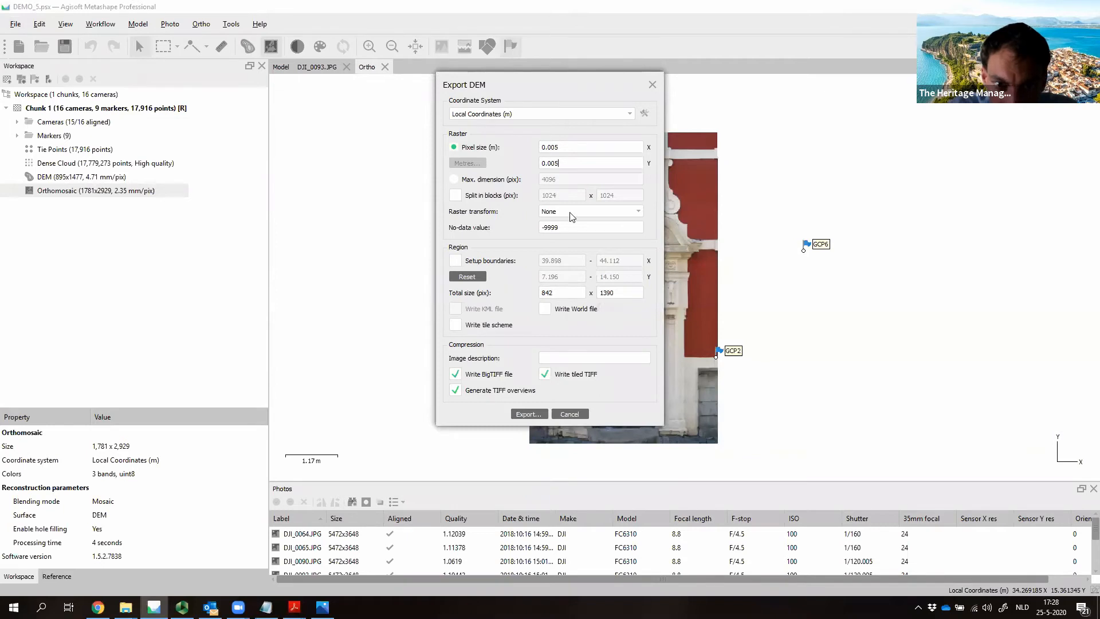
# Step: Examine the DEM export's no-data value and toggle the block-splitting option on and off
pyautogui.moveTo(546, 226); pyautogui.dragTo(571, 227)
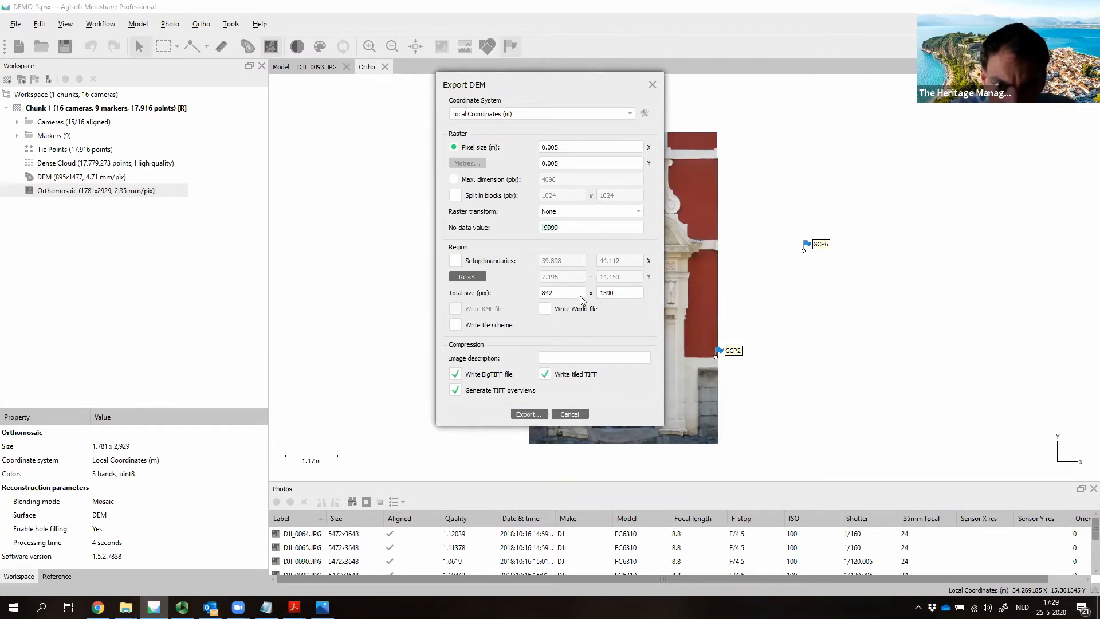
pyautogui.click(455, 197)
pyautogui.click(456, 196)
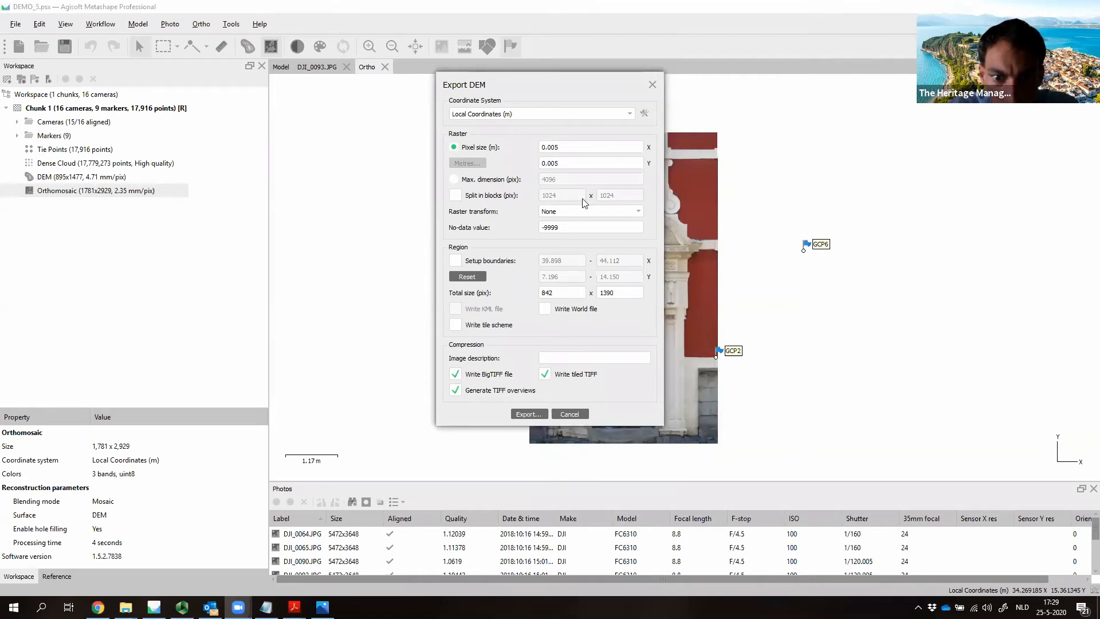
# Step: Export the DEM as 05_DEM.tif in TIFF/GeoTIFF format to the PG_05_DEMO_DATA folder, replacing the existing file
pyautogui.click(538, 414)
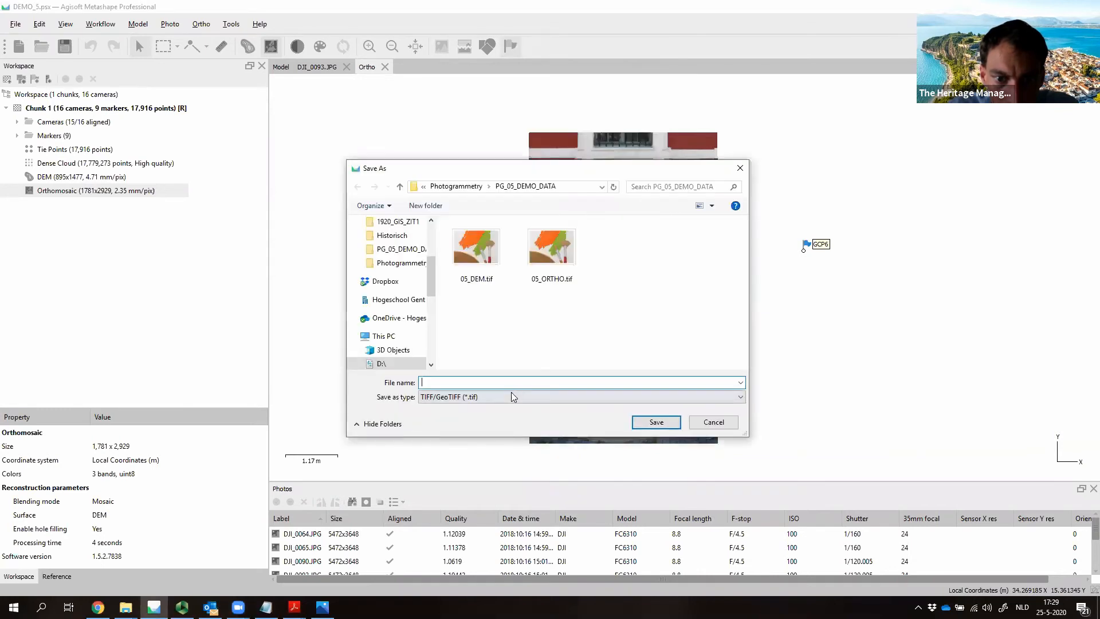
pyautogui.click(473, 253)
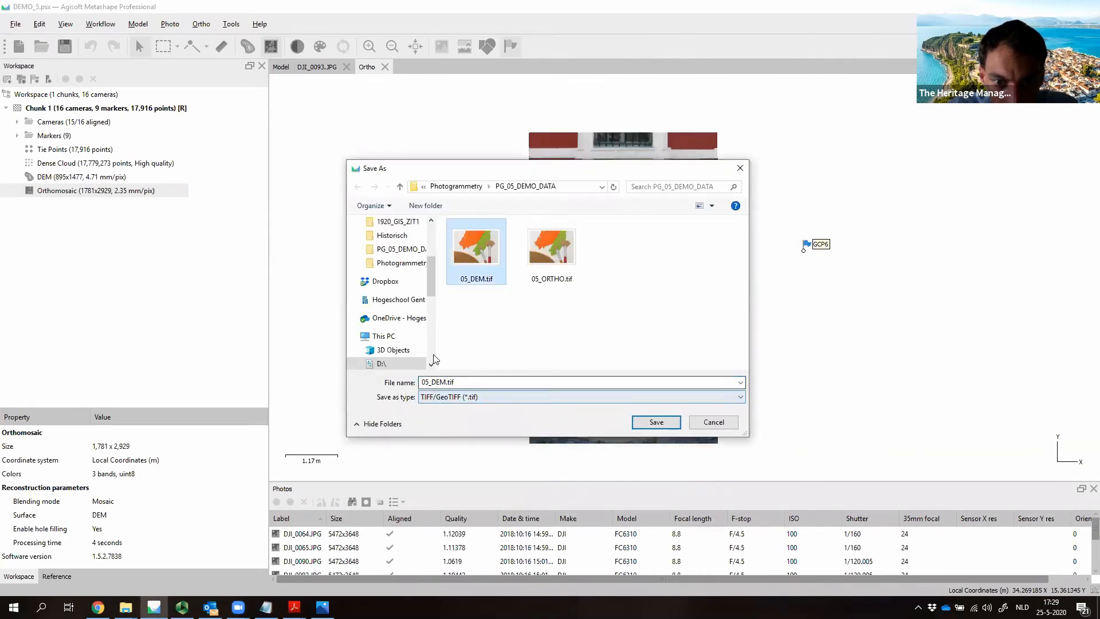
pyautogui.click(470, 398)
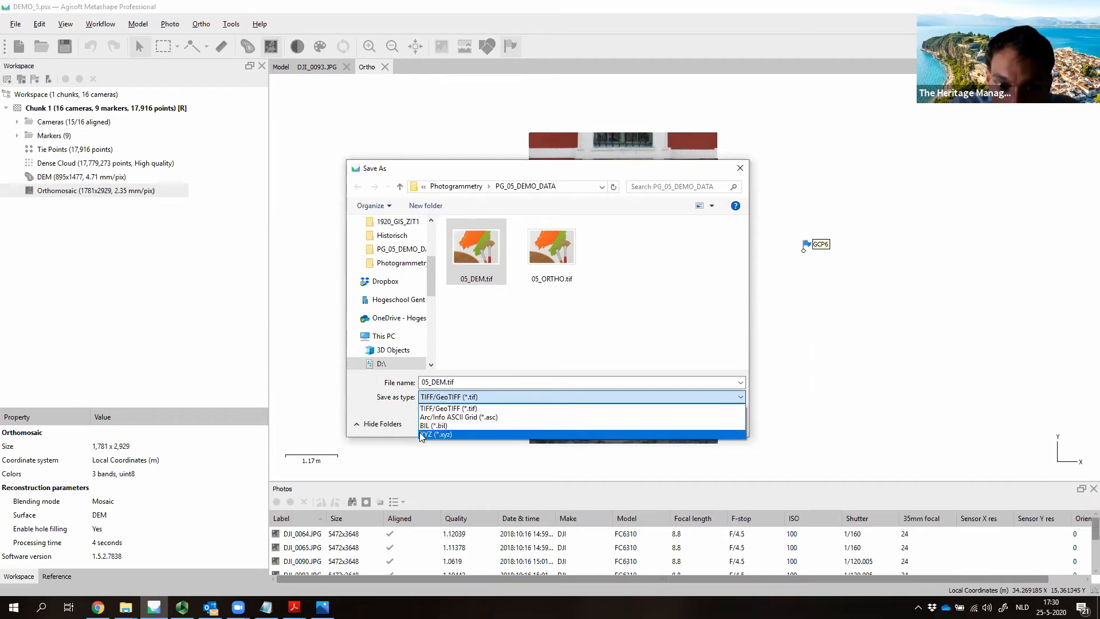
pyautogui.click(438, 410)
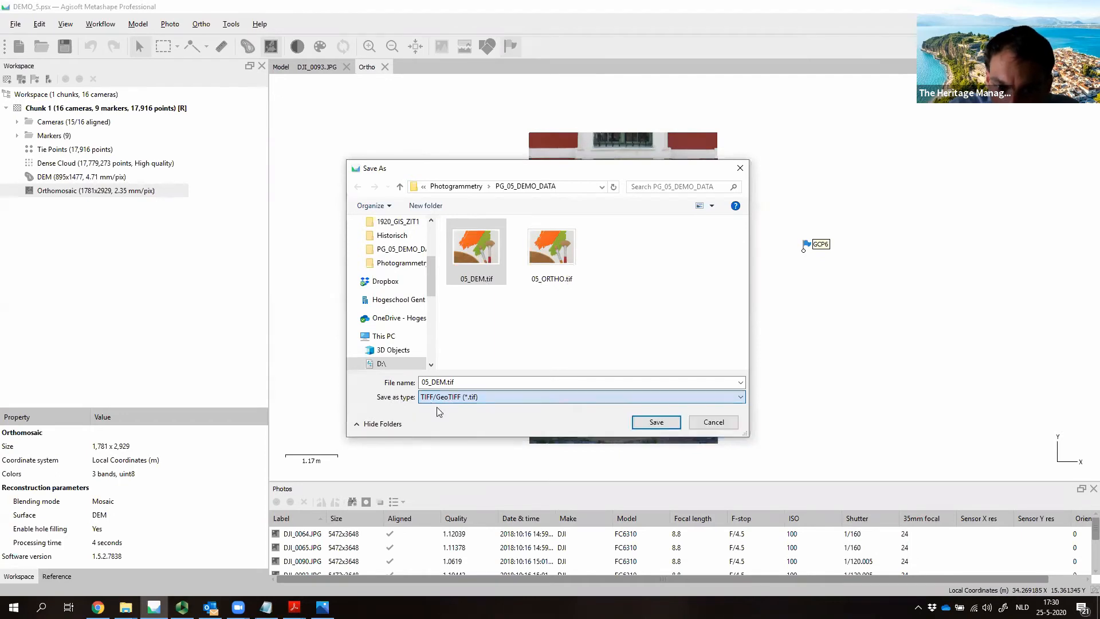
pyautogui.click(656, 421)
pyautogui.click(591, 307)
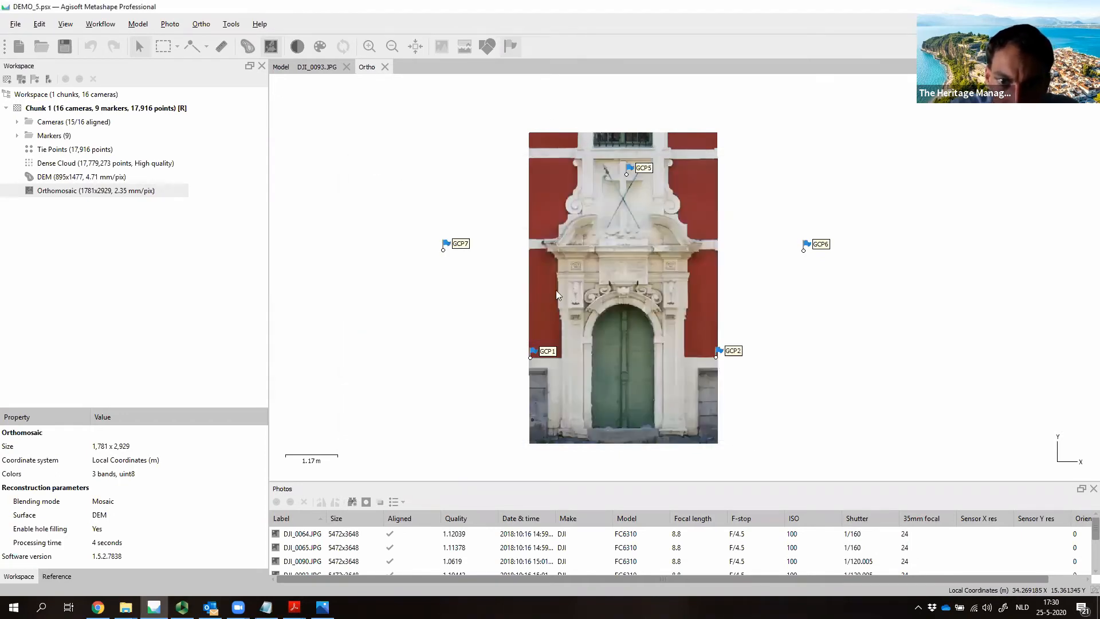
# Step: Start generating a processing report titled "Facade Ghent (Belgium)" and set the date in its description to 25/05/2020
pyautogui.click(15, 24)
pyautogui.moveTo(75, 121)
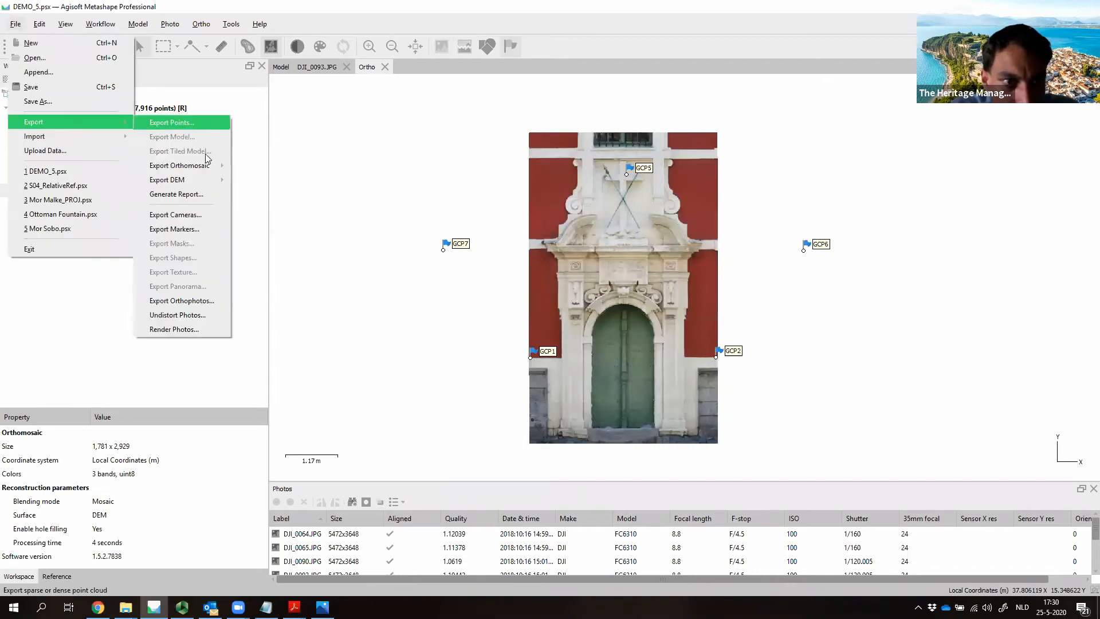
pyautogui.click(197, 193)
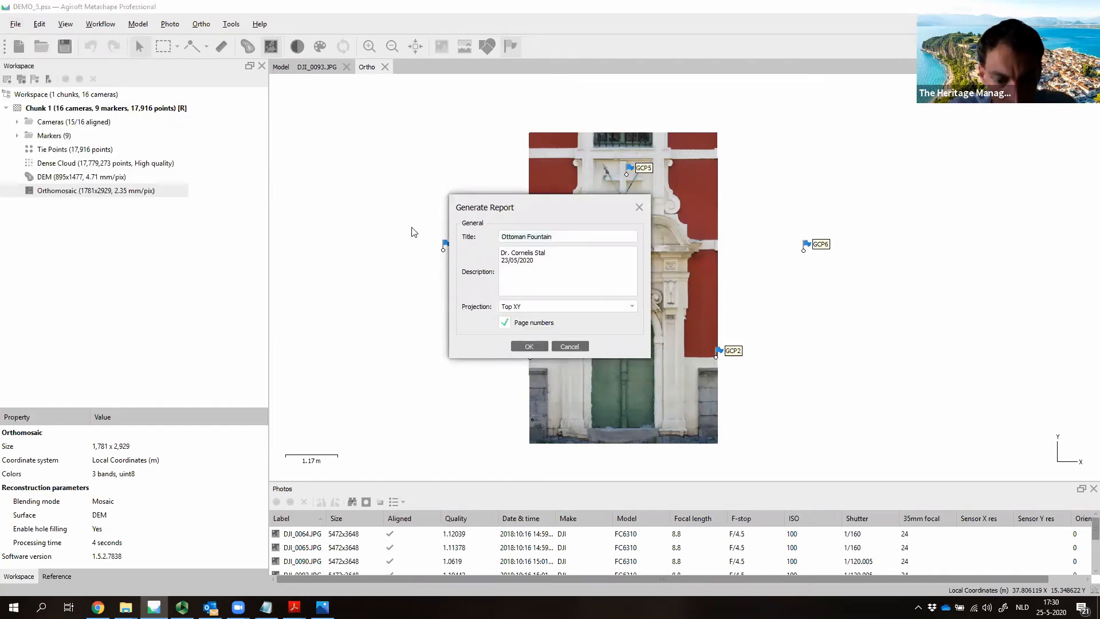
pyautogui.hotkey('ctrl', 'a')
pyautogui.write('Facade Ghent (Belgium)')
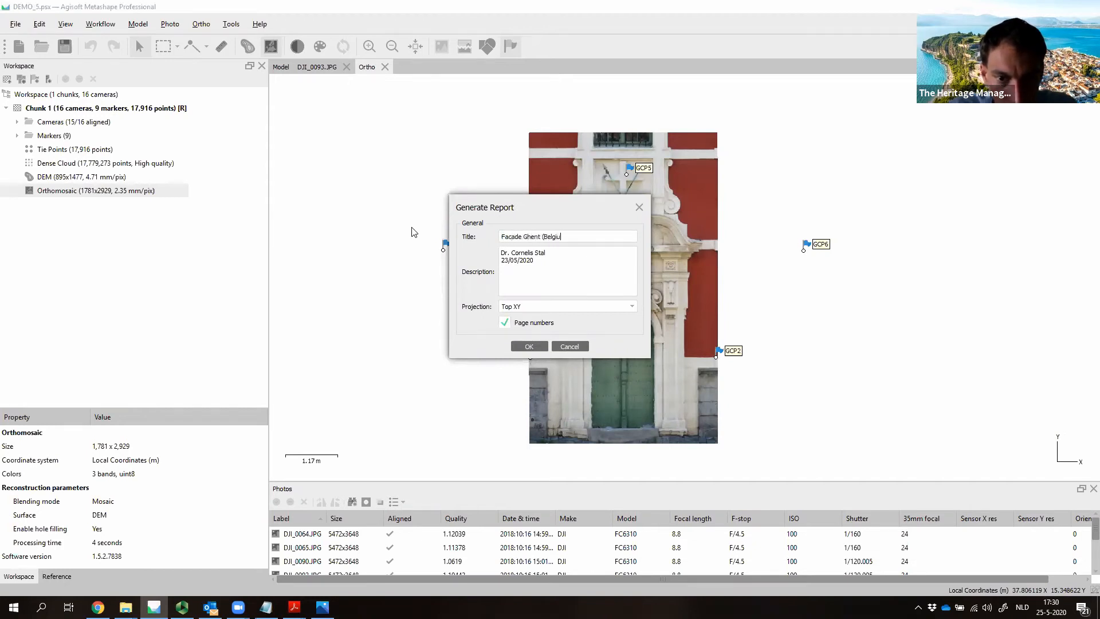
pyautogui.click(551, 311)
pyautogui.click(551, 310)
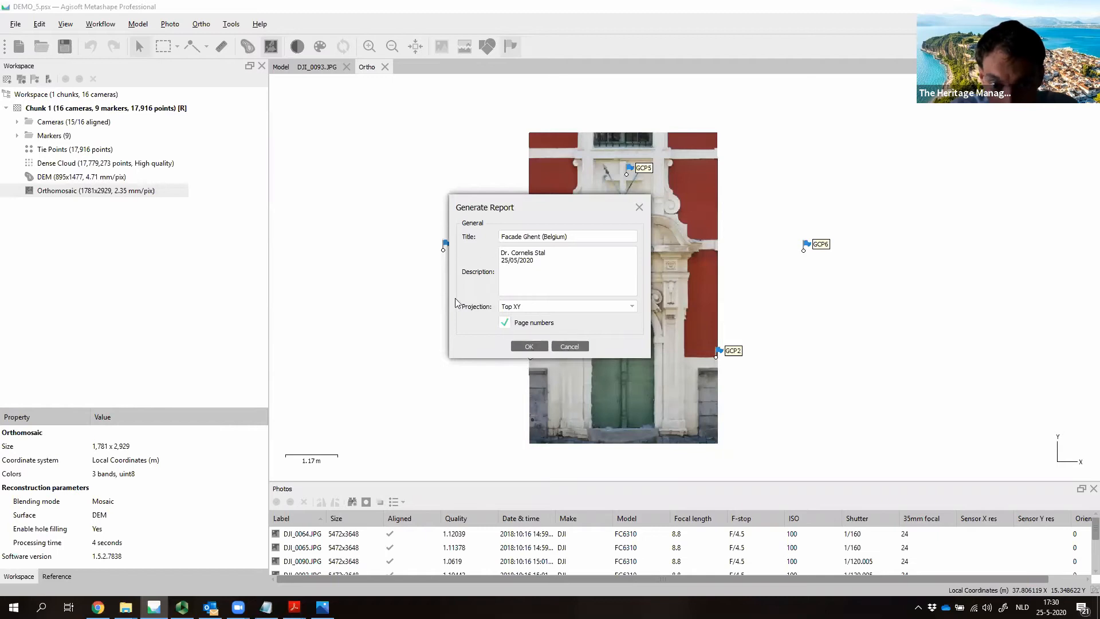
# Step: Accept the report settings and save the report as a PDF named 05_QR in the PG_05_DEMO_DATA folder
pyautogui.click(535, 347)
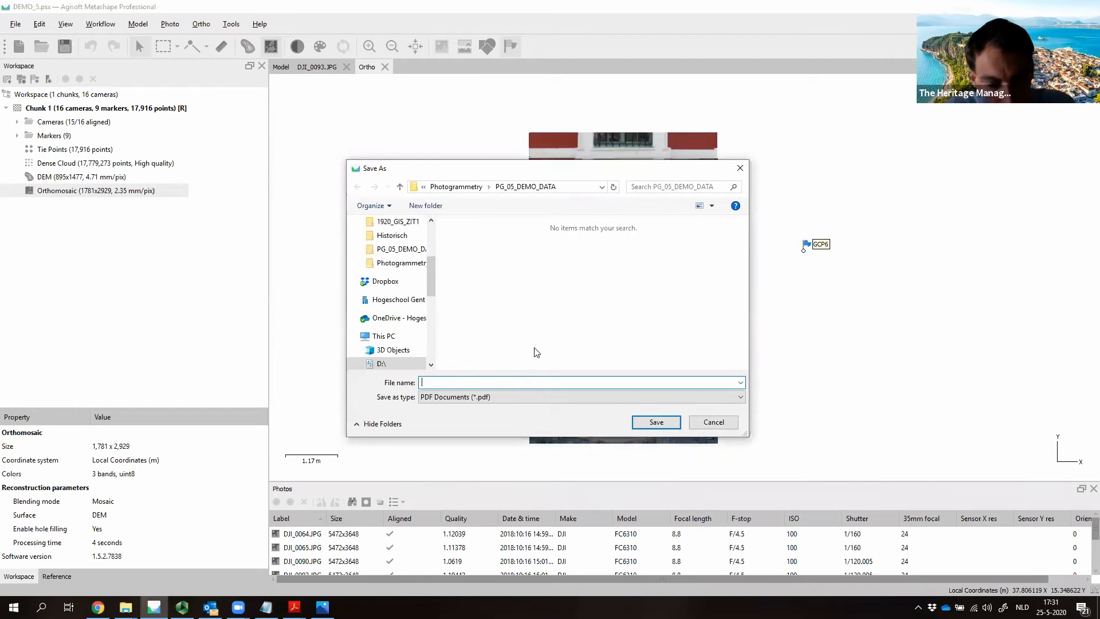
pyautogui.write('05')
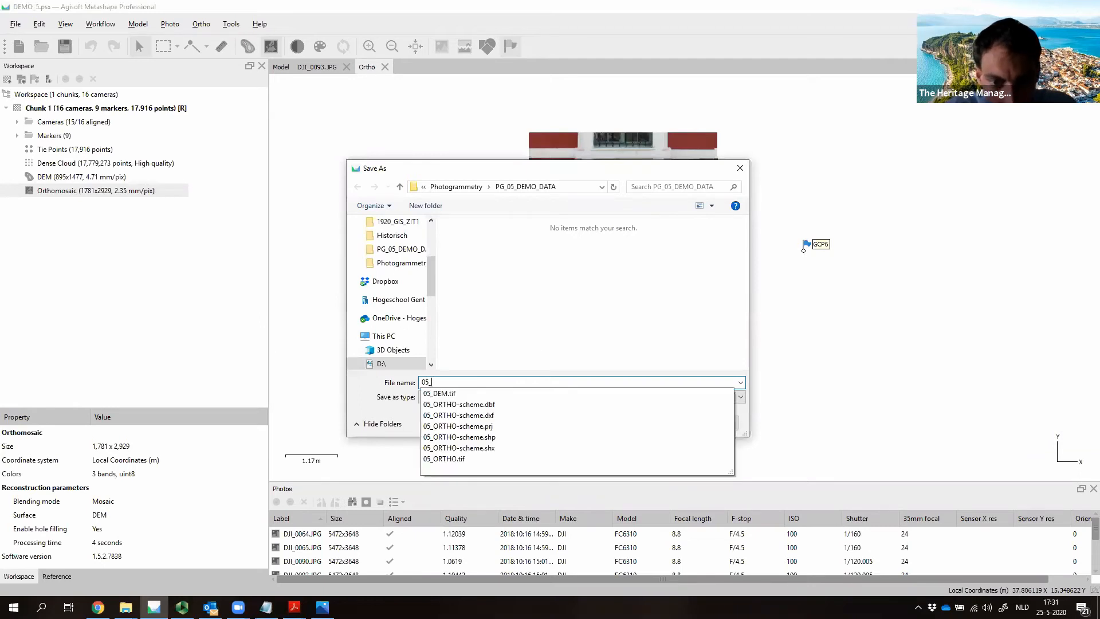
pyautogui.write('_QR')
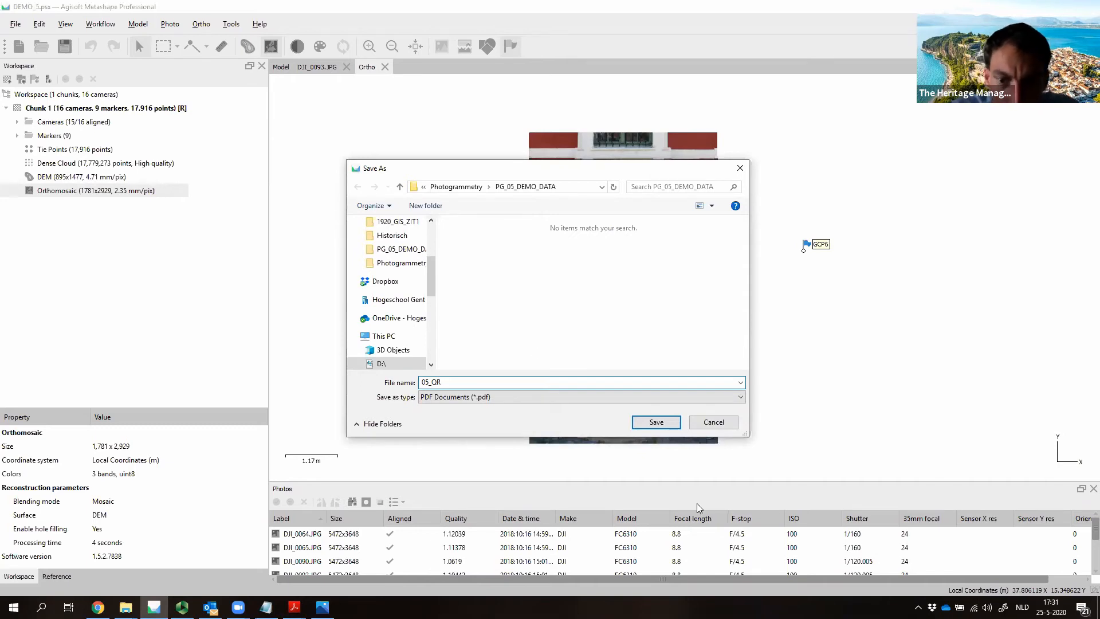
pyautogui.click(657, 422)
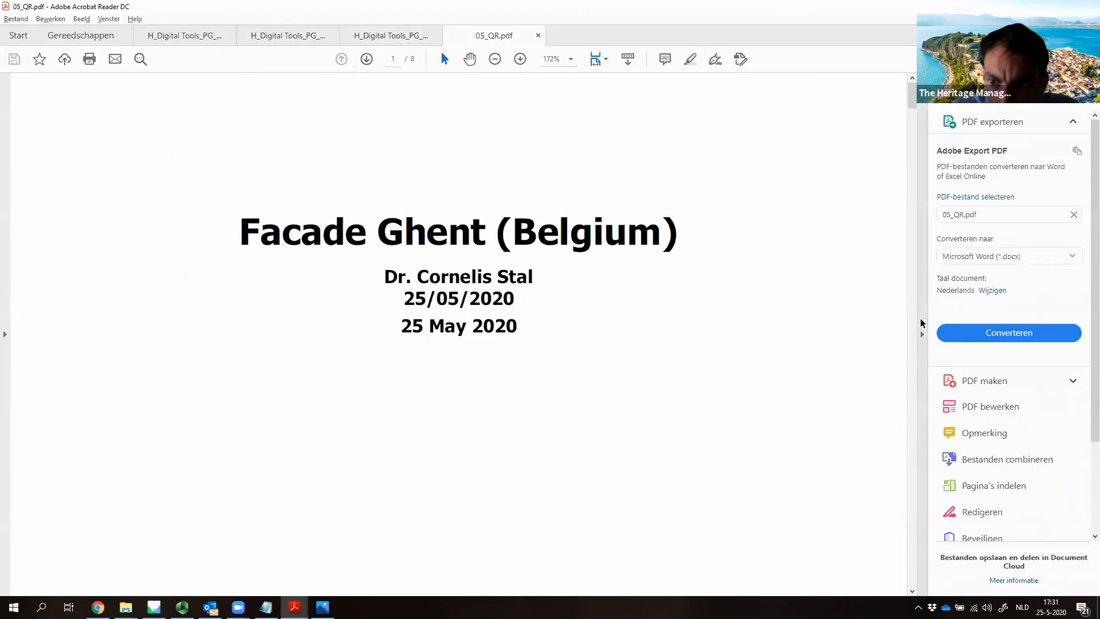
# Step: Hide the tools pane, reduce the PDF zoom to 125%, and examine the report's cover page with its title and orthomosaic preview
pyautogui.click(922, 332)
pyautogui.click(494, 59)
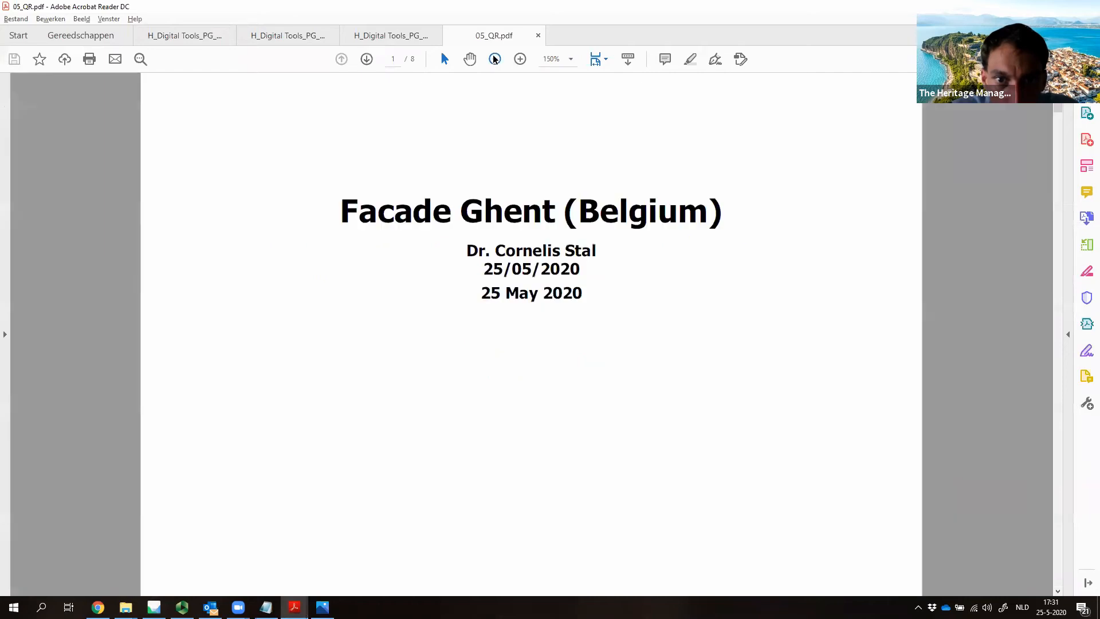
pyautogui.click(494, 59)
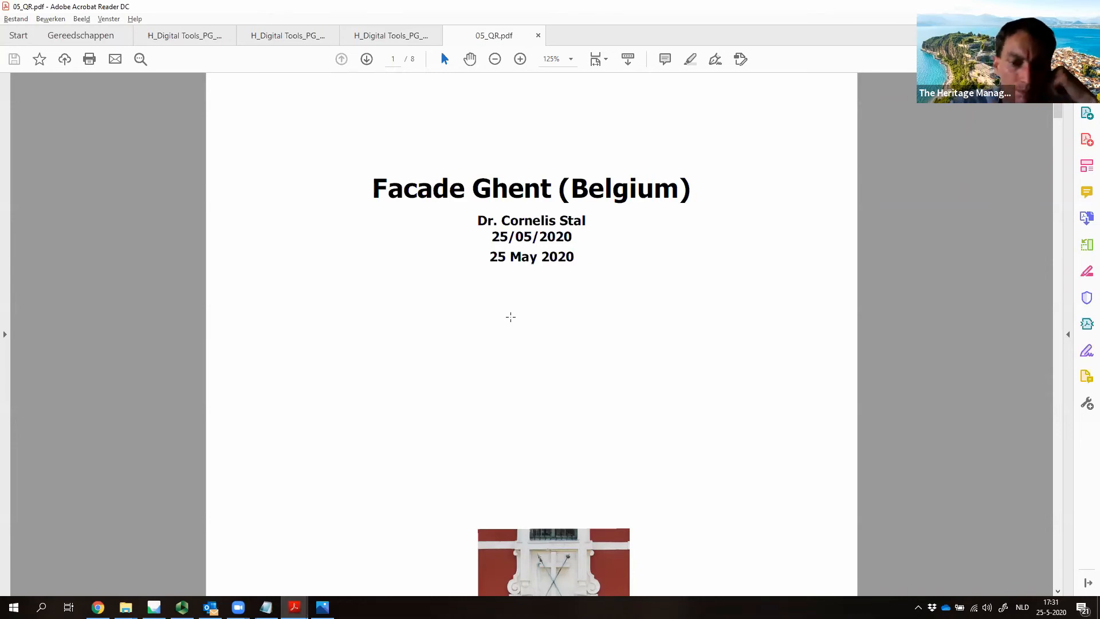
pyautogui.scroll(-2, 511, 317)
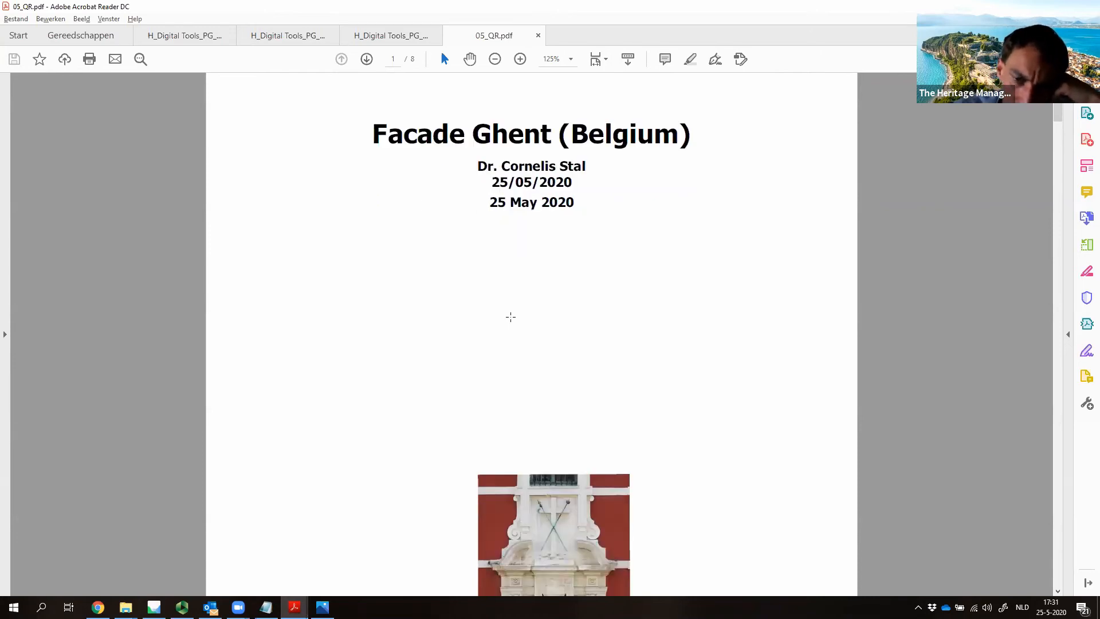
pyautogui.scroll(1, 511, 317)
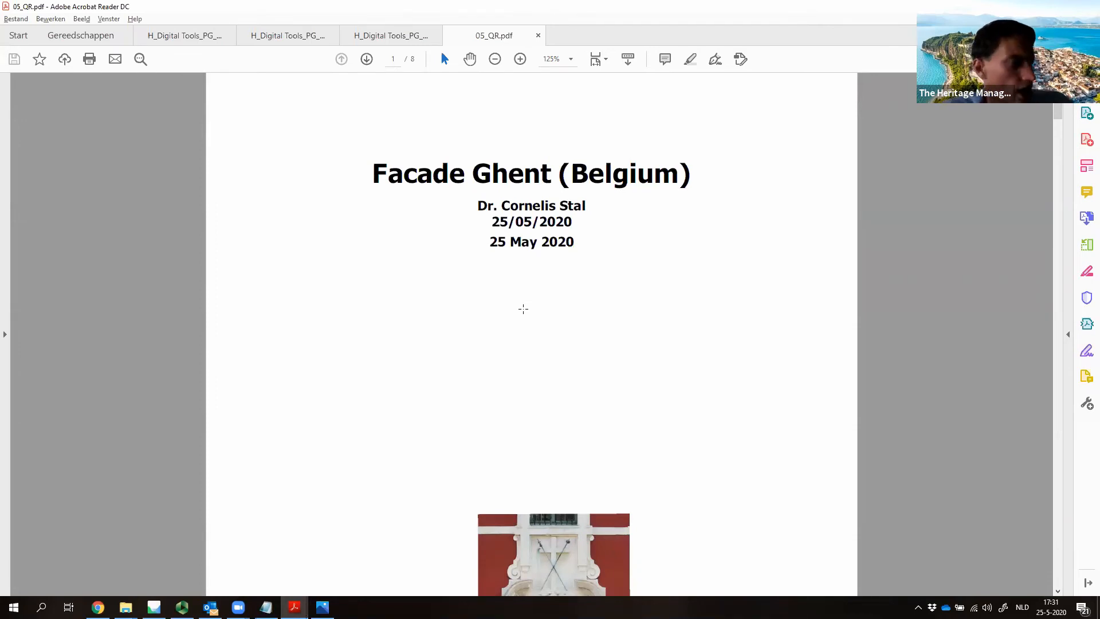
pyautogui.scroll(-1, 523, 309)
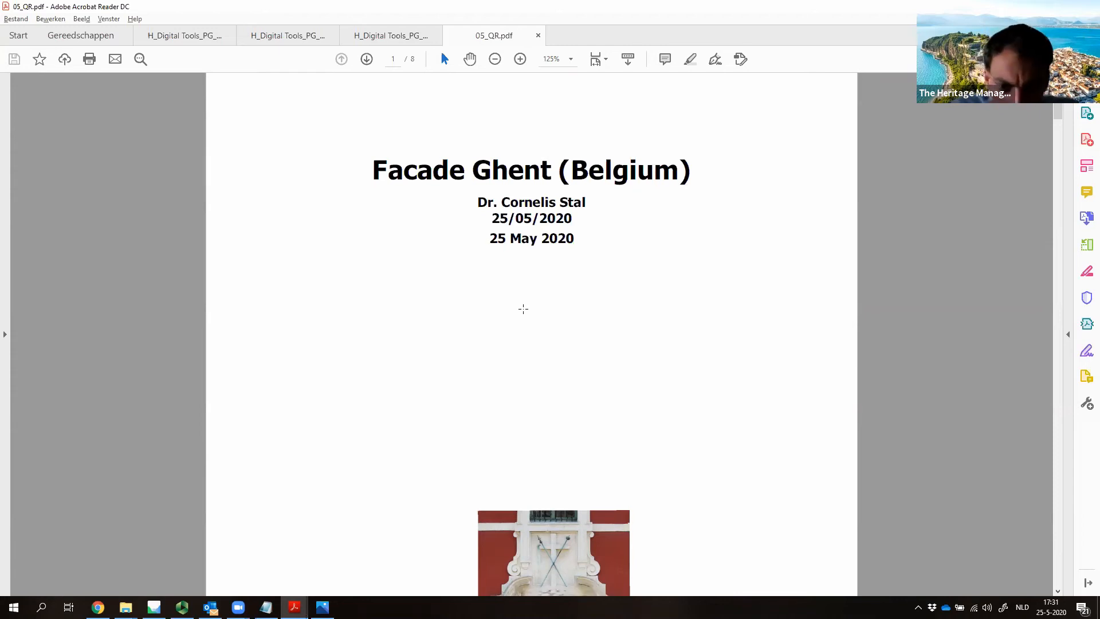
pyautogui.scroll(-10, 523, 309)
pyautogui.scroll(-3, 523, 308)
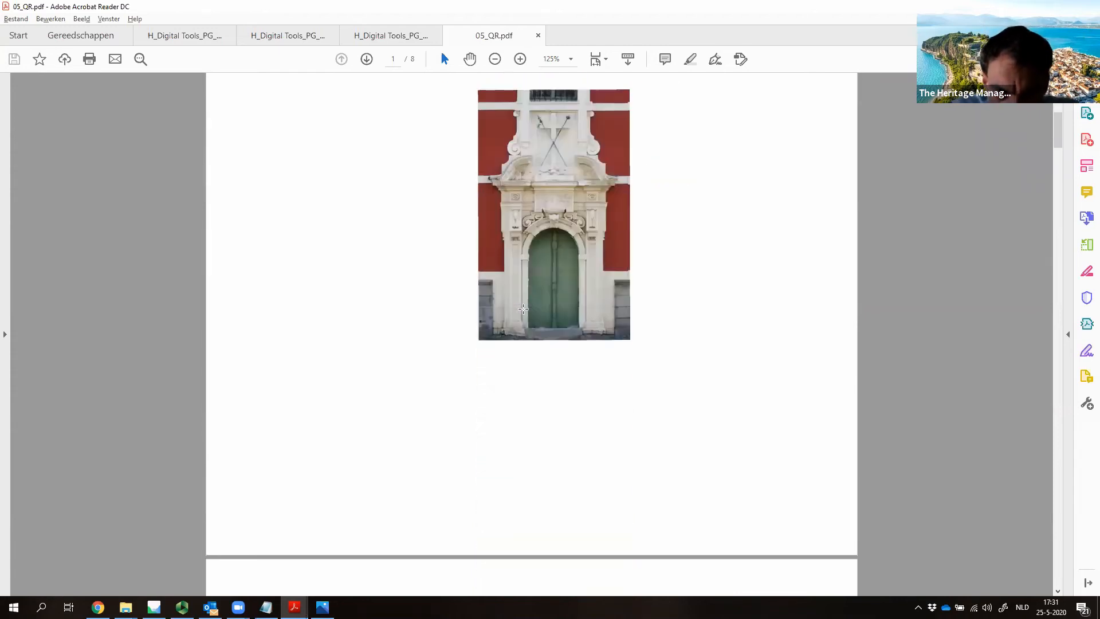
pyautogui.scroll(5, 551, 230)
pyautogui.scroll(-14, 514, 267)
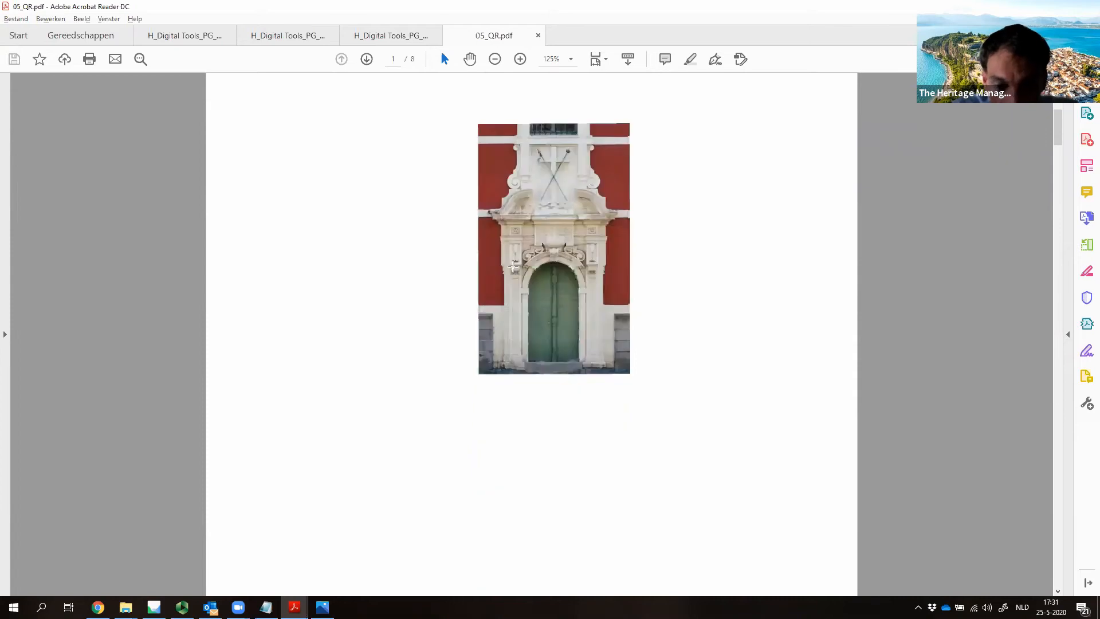
pyautogui.scroll(13, 514, 266)
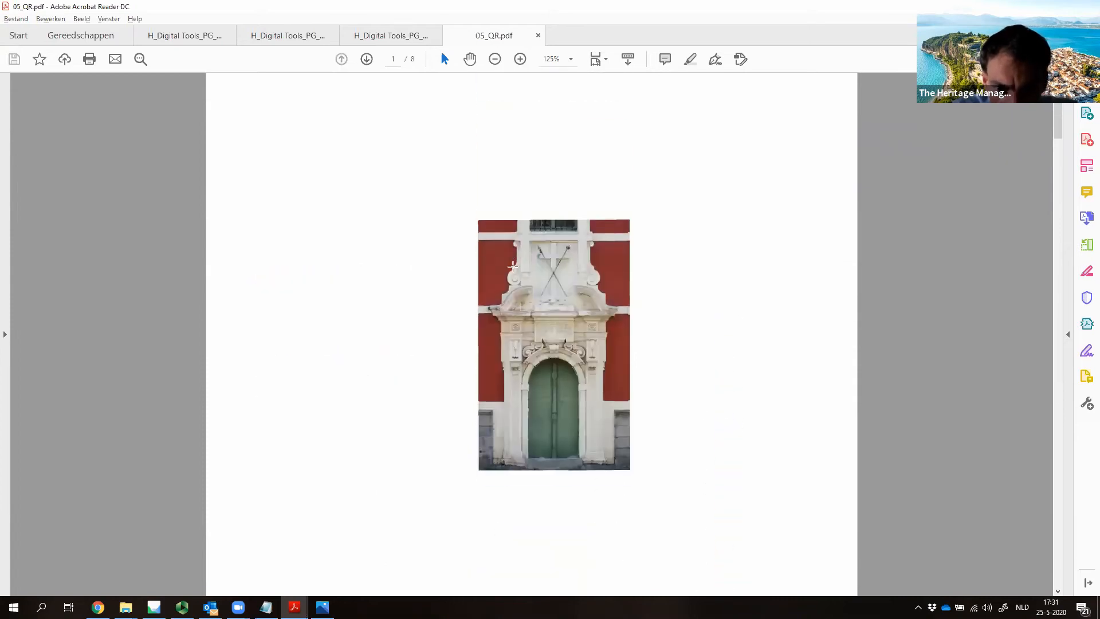
# Step: Examine the report's Survey Data page, including the camera locations and image overlap figure
pyautogui.scroll(-19, 514, 267)
pyautogui.scroll(-3, 513, 266)
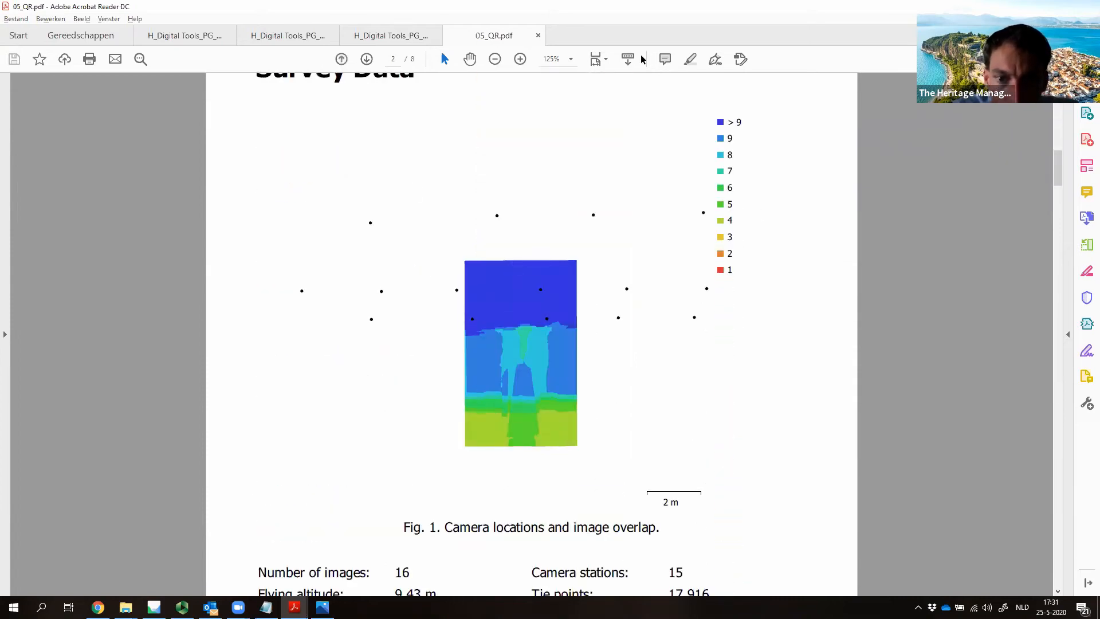
pyautogui.scroll(7, 559, 368)
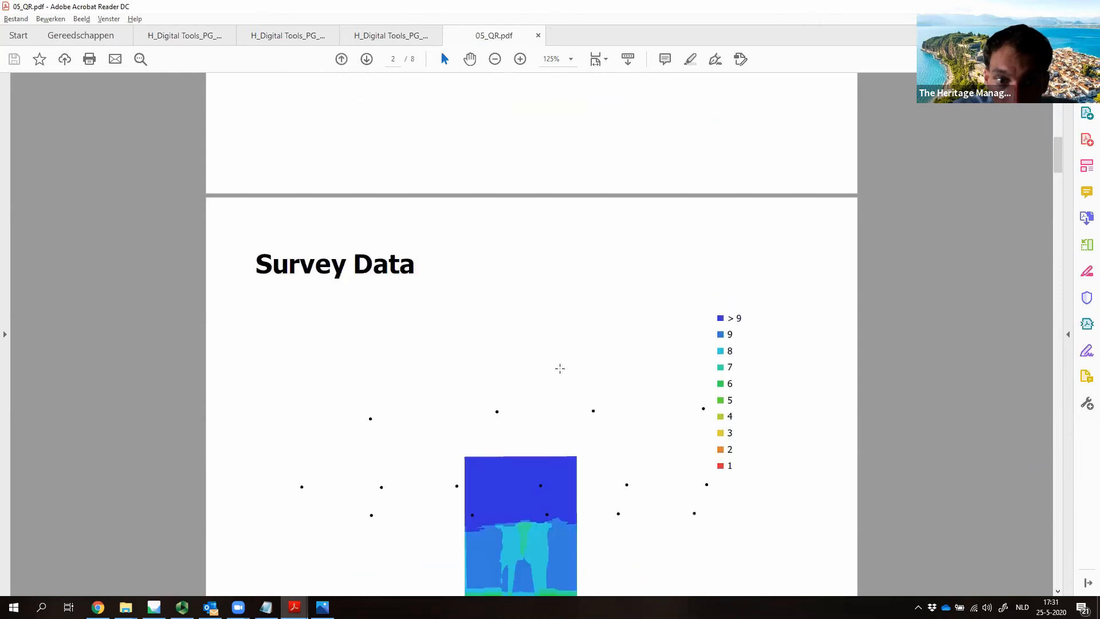
pyautogui.scroll(-14, 373, 408)
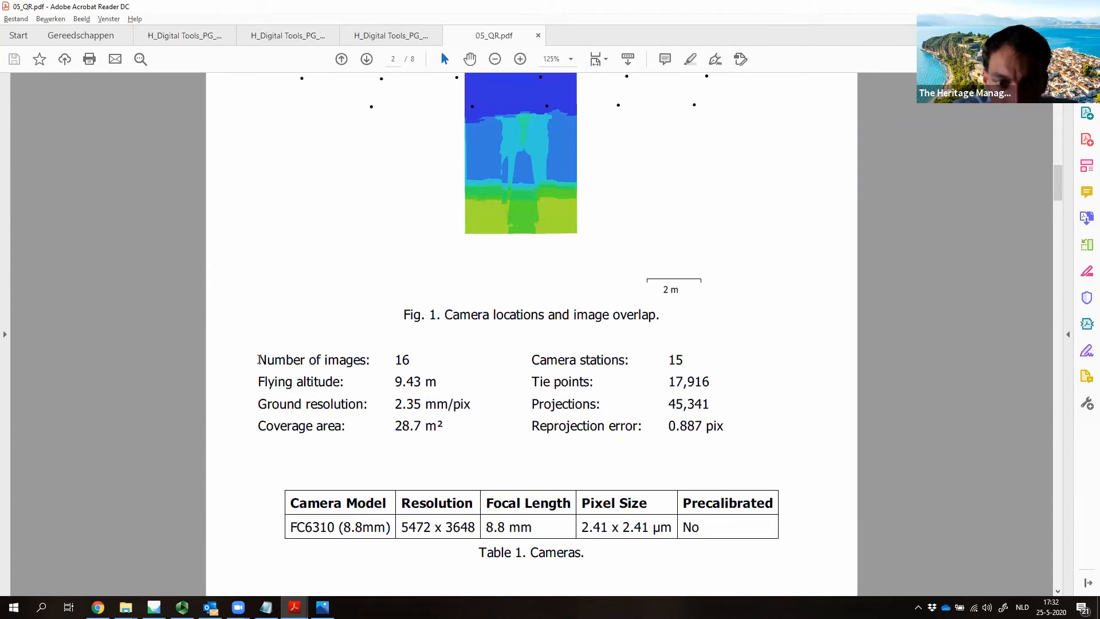
# Step: Compare the number of images with the number of camera stations in the survey statistics
pyautogui.moveTo(259, 360); pyautogui.dragTo(410, 361)
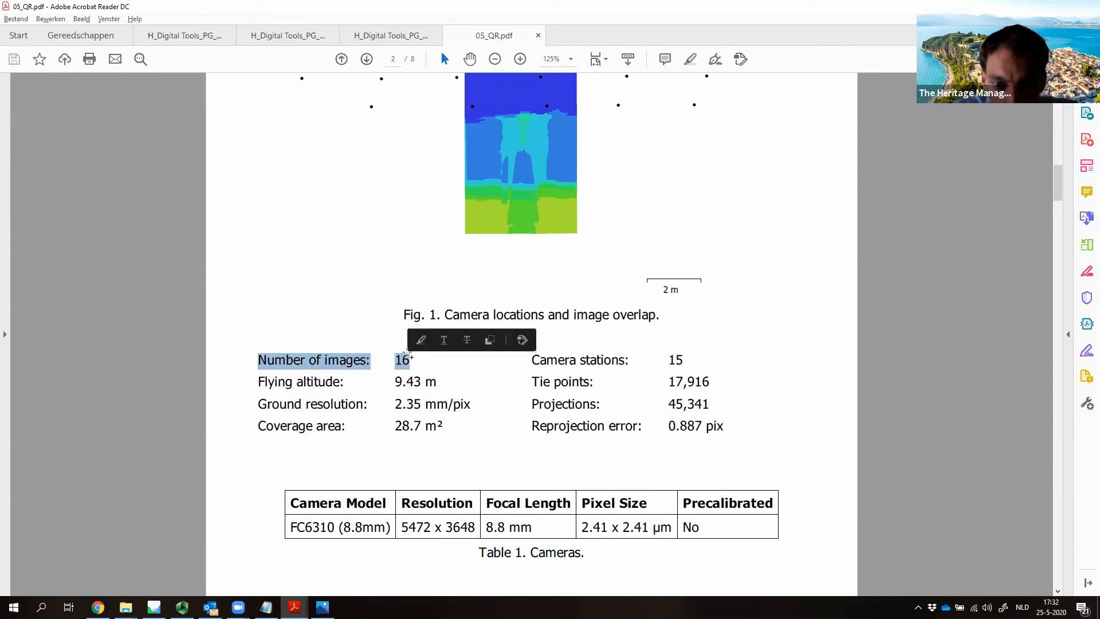
pyautogui.click(497, 418)
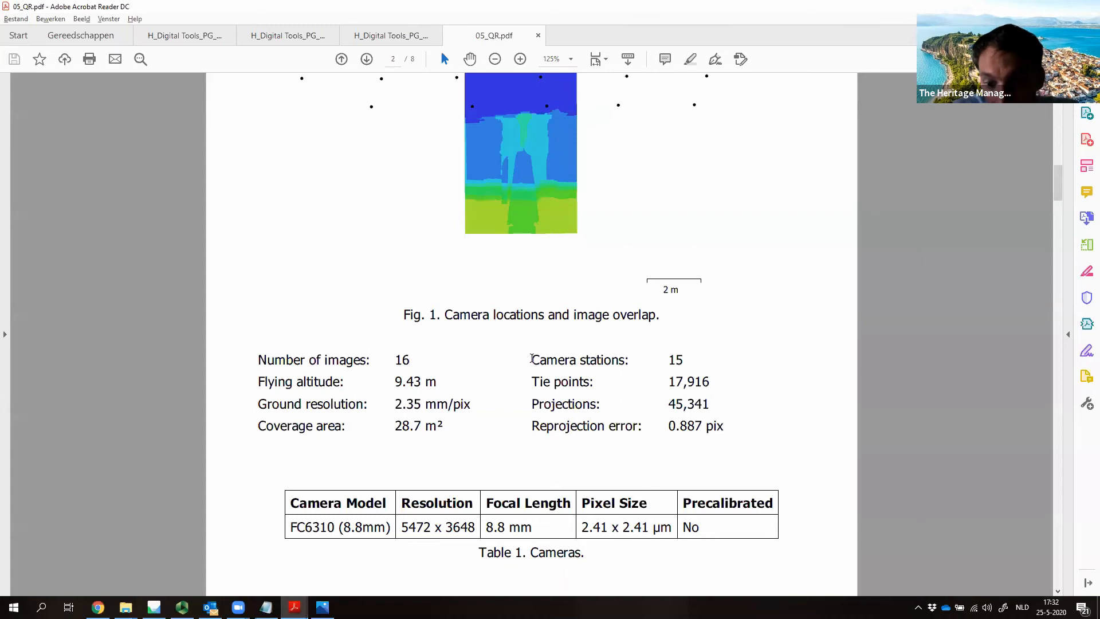
pyautogui.moveTo(530, 359); pyautogui.dragTo(684, 361)
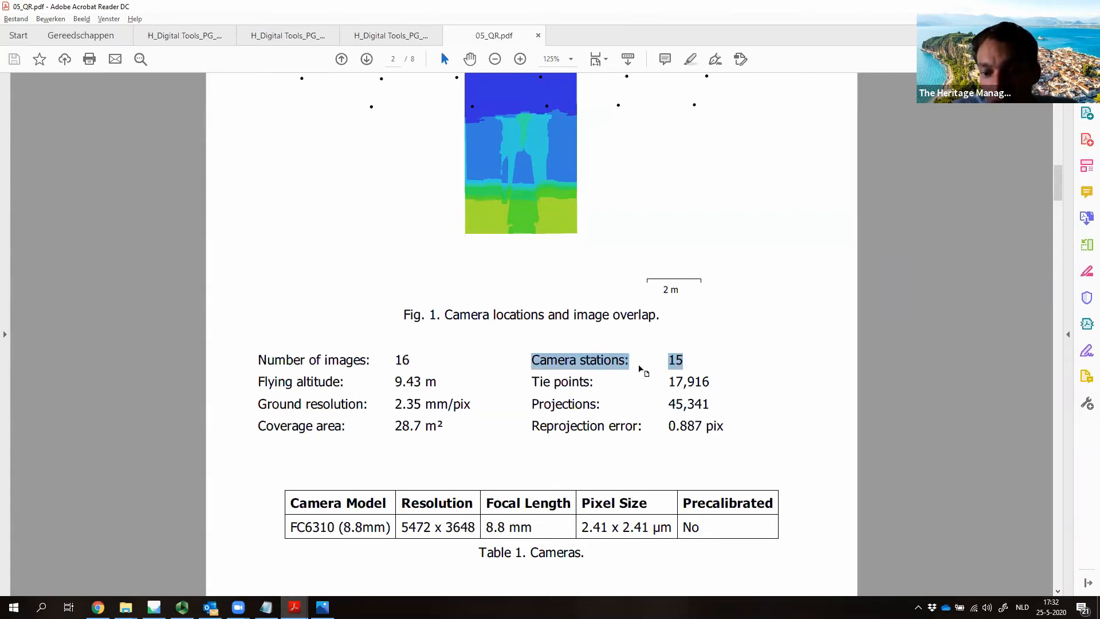
pyautogui.click(667, 368)
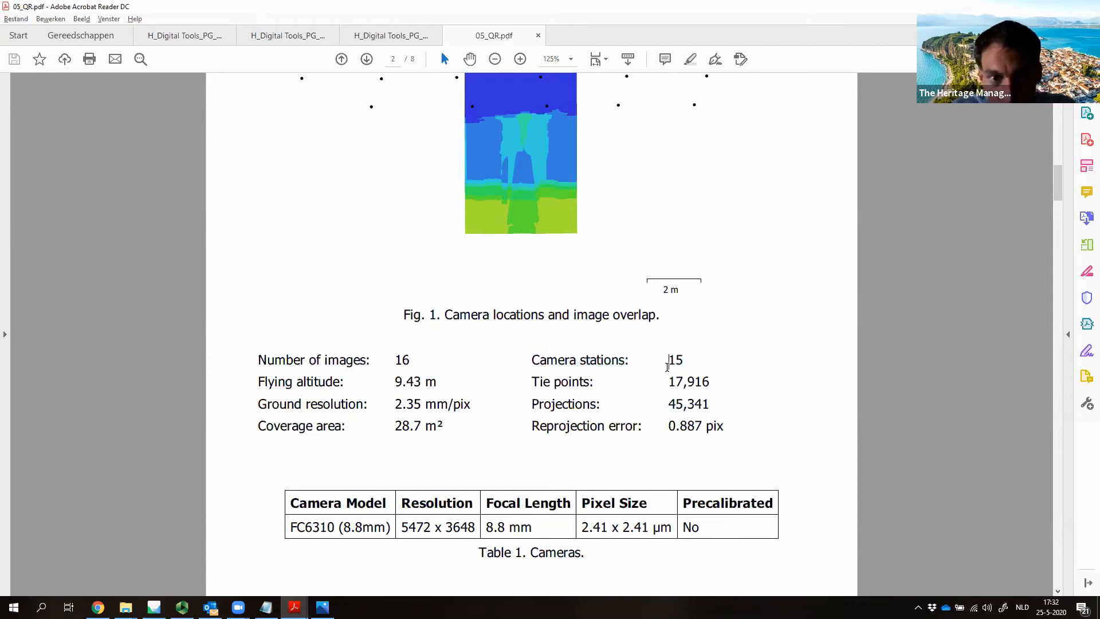
# Step: Switch to Metashape, enlarge the photo list, show all photos unfiltered, and select the unaligned GCP overview image
pyautogui.hotkey('alt', 'Tab')
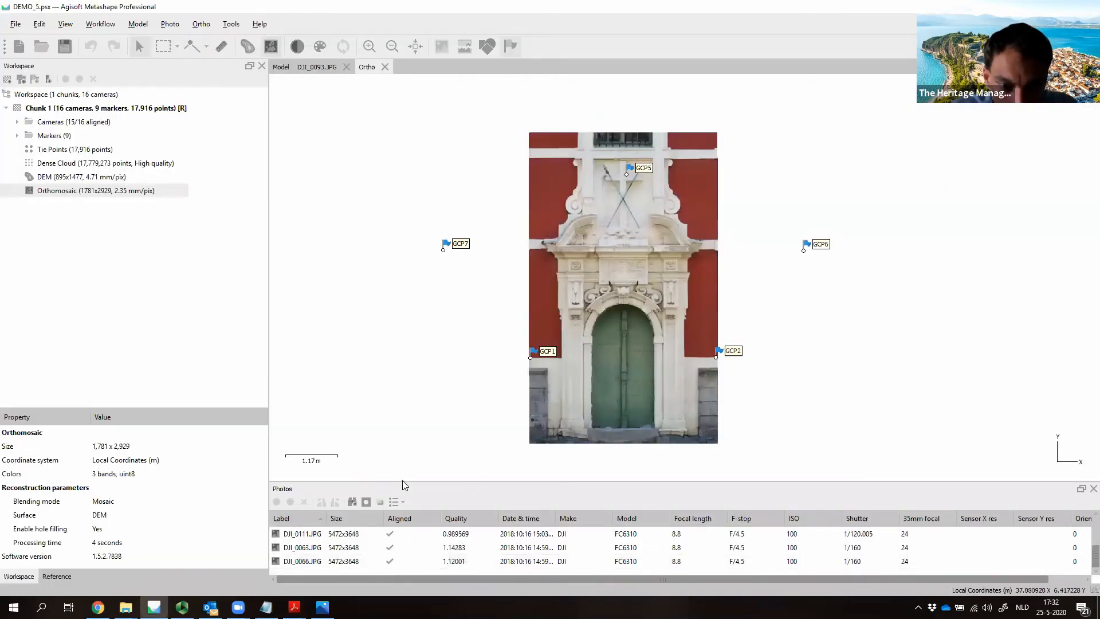
pyautogui.moveTo(400, 481); pyautogui.dragTo(441, 286)
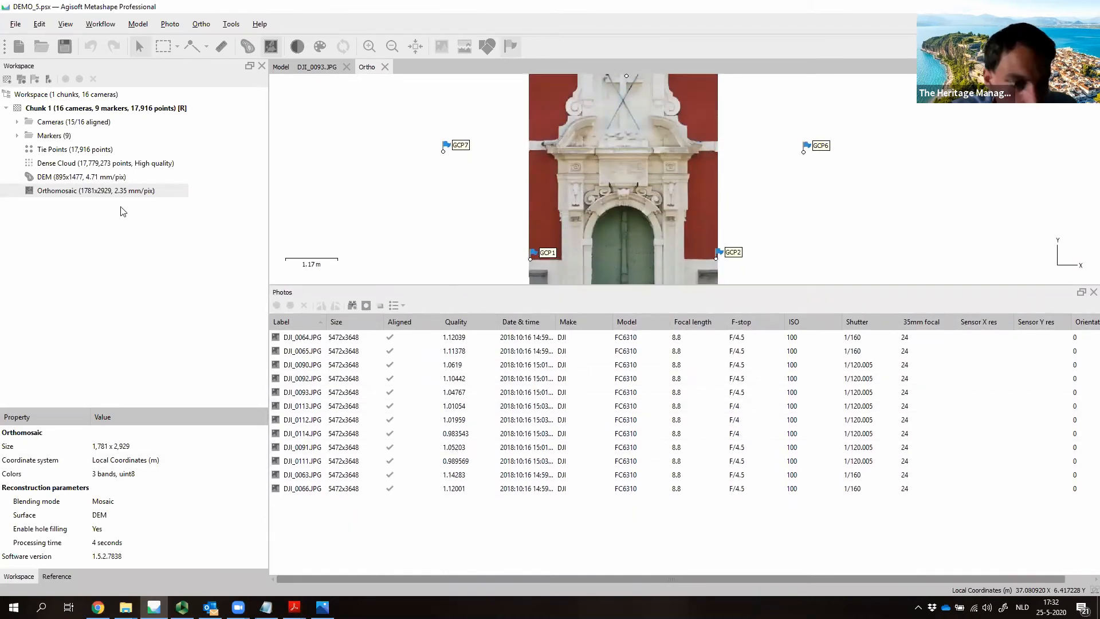
pyautogui.click(352, 307)
pyautogui.click(295, 544)
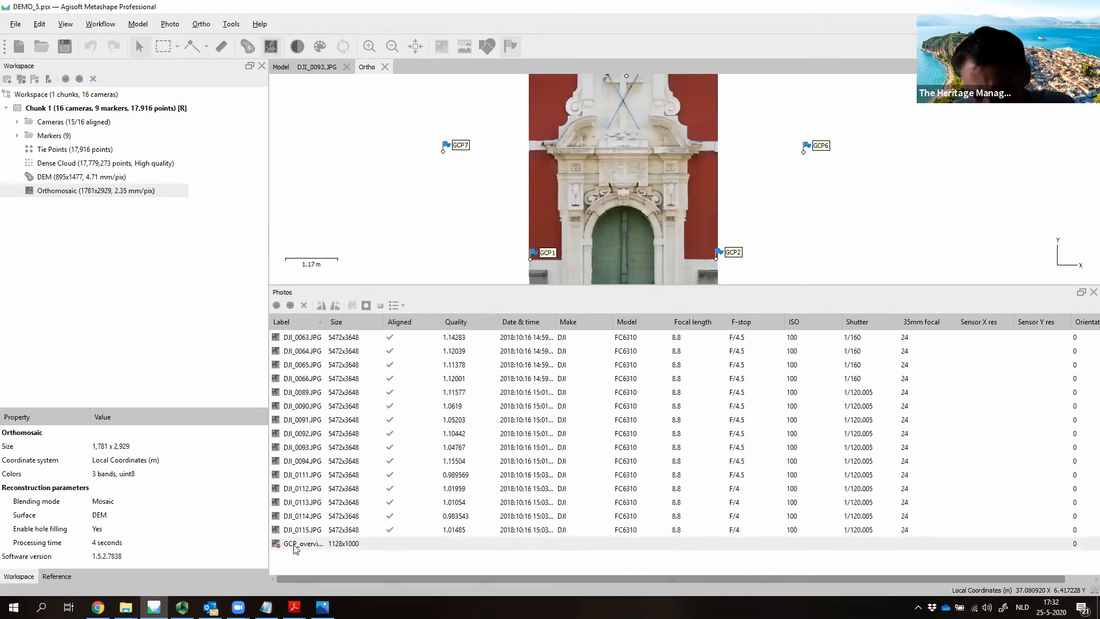
# Step: Switch back to the report in Adobe Acrobat Reader and examine the flying altitude and ground resolution entries
pyautogui.hotkey('alt', 'Tab')
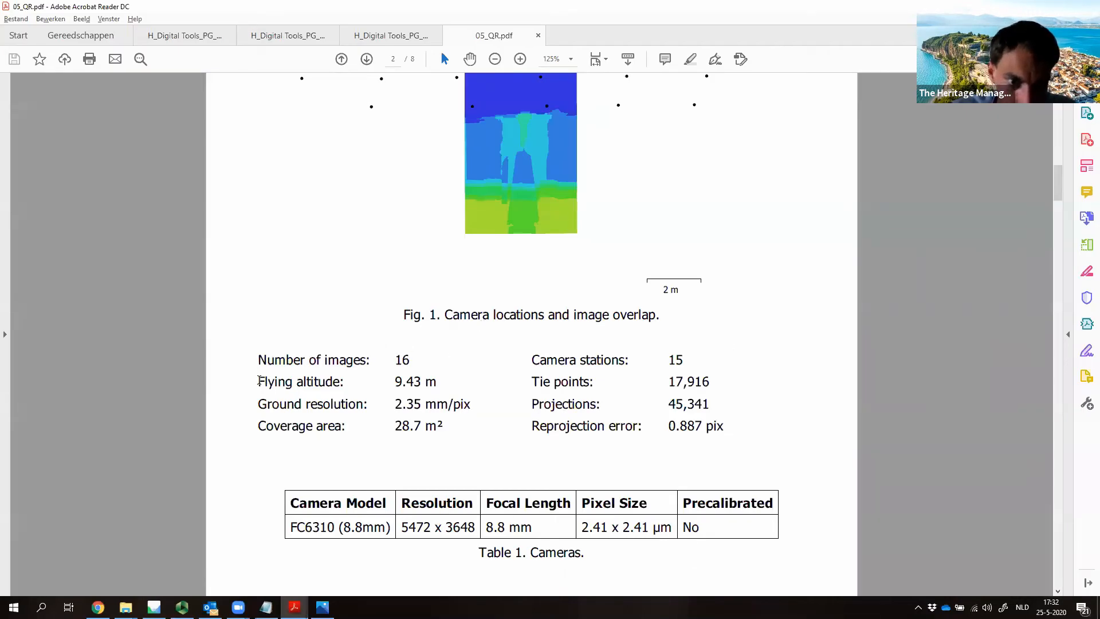
pyautogui.moveTo(258, 381); pyautogui.dragTo(437, 378)
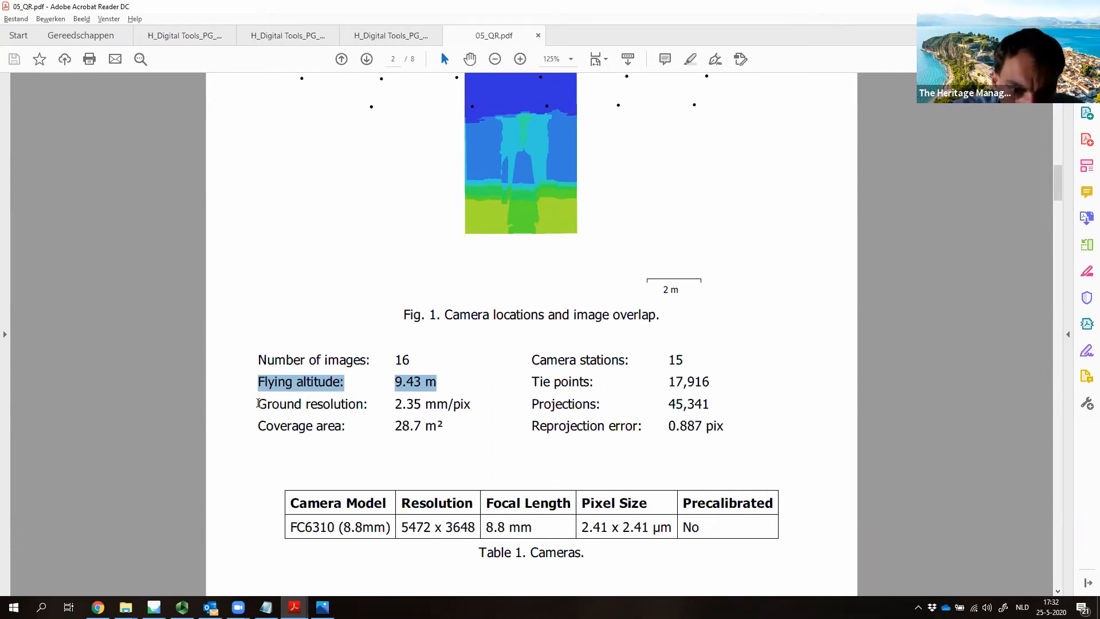
pyautogui.moveTo(259, 403); pyautogui.dragTo(465, 405)
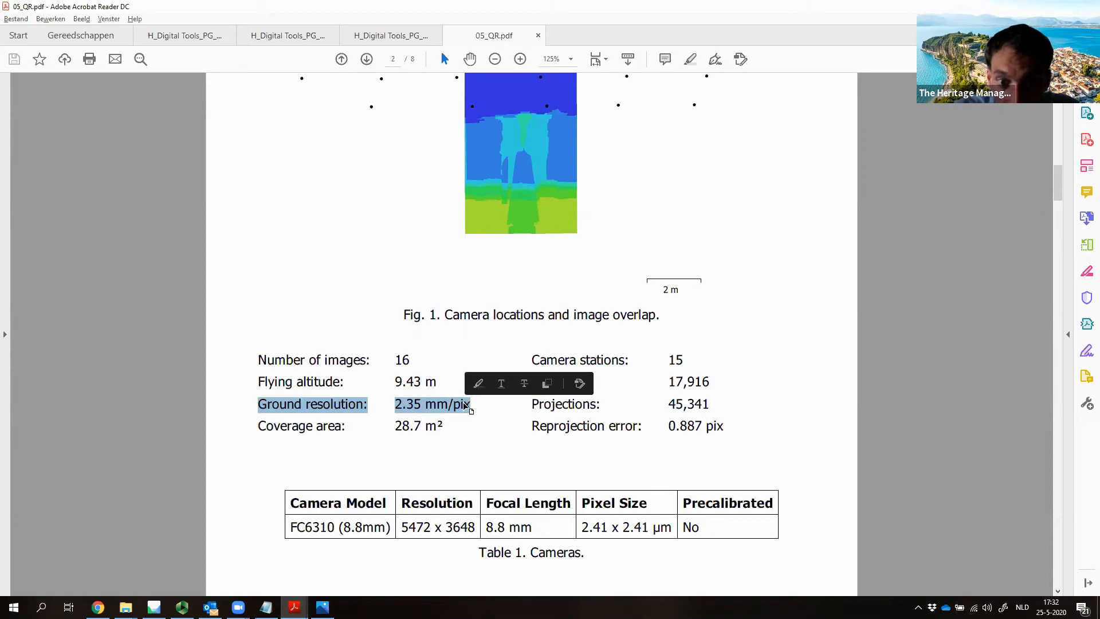
pyautogui.click(310, 406)
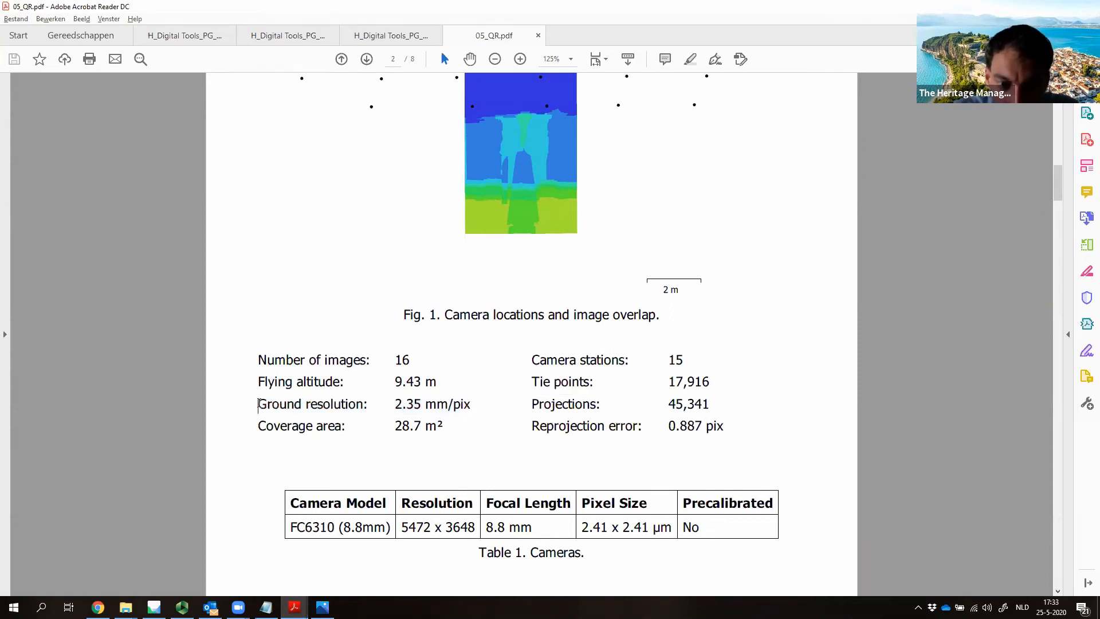
# Step: Examine the ground resolution and coverage area entries in the survey statistics against the image overlap figure
pyautogui.moveTo(259, 404); pyautogui.dragTo(482, 401)
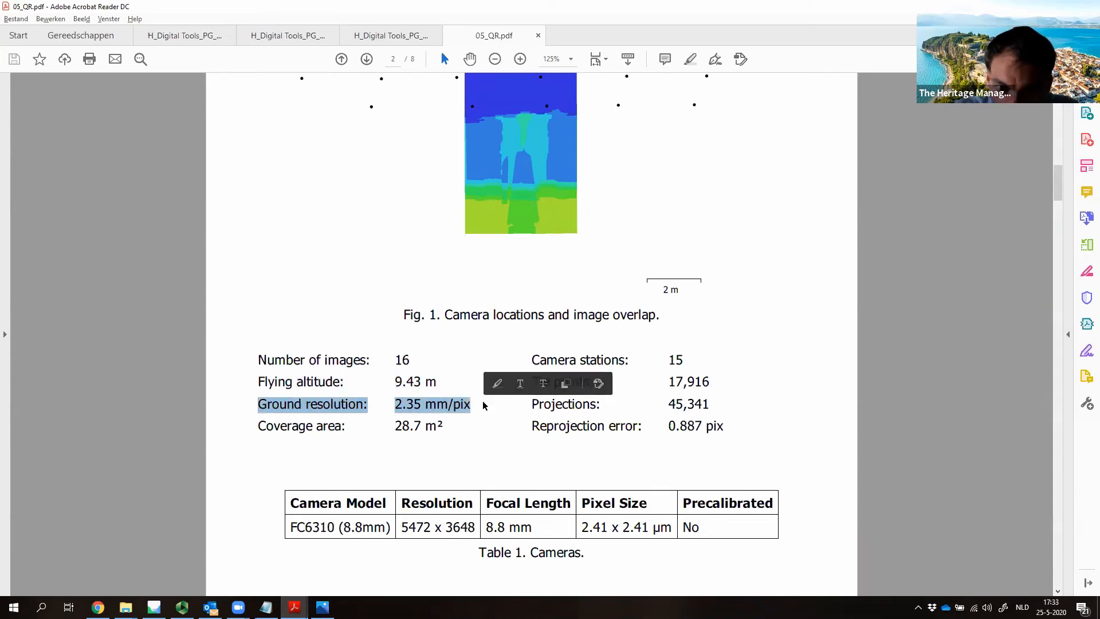
pyautogui.click(474, 402)
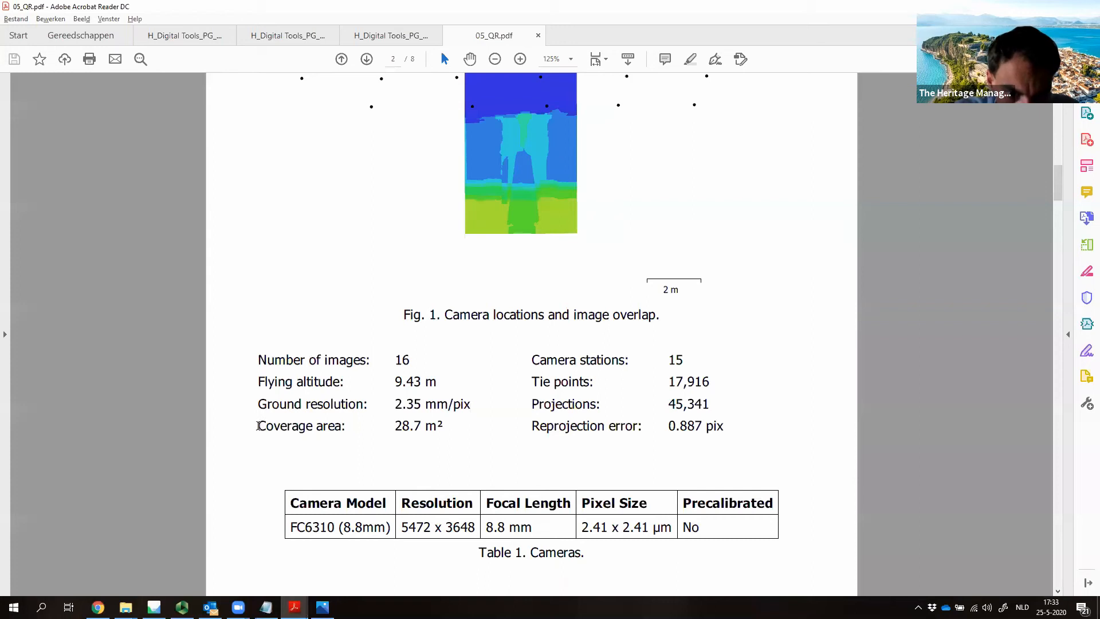
pyautogui.moveTo(258, 426); pyautogui.dragTo(431, 430)
pyautogui.click(435, 428)
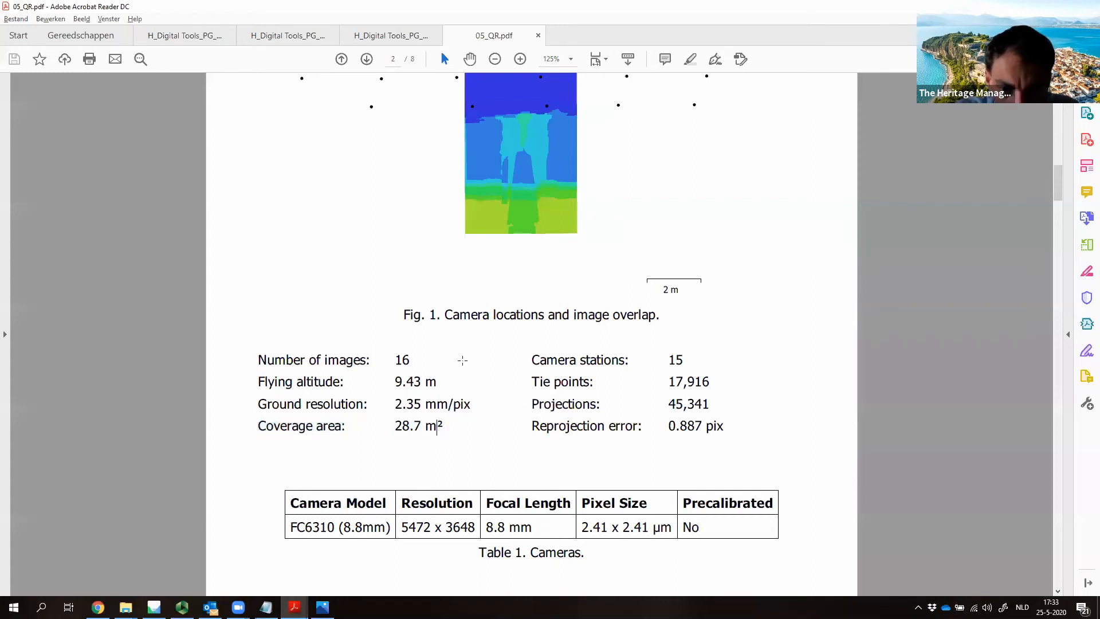
pyautogui.scroll(3, 487, 283)
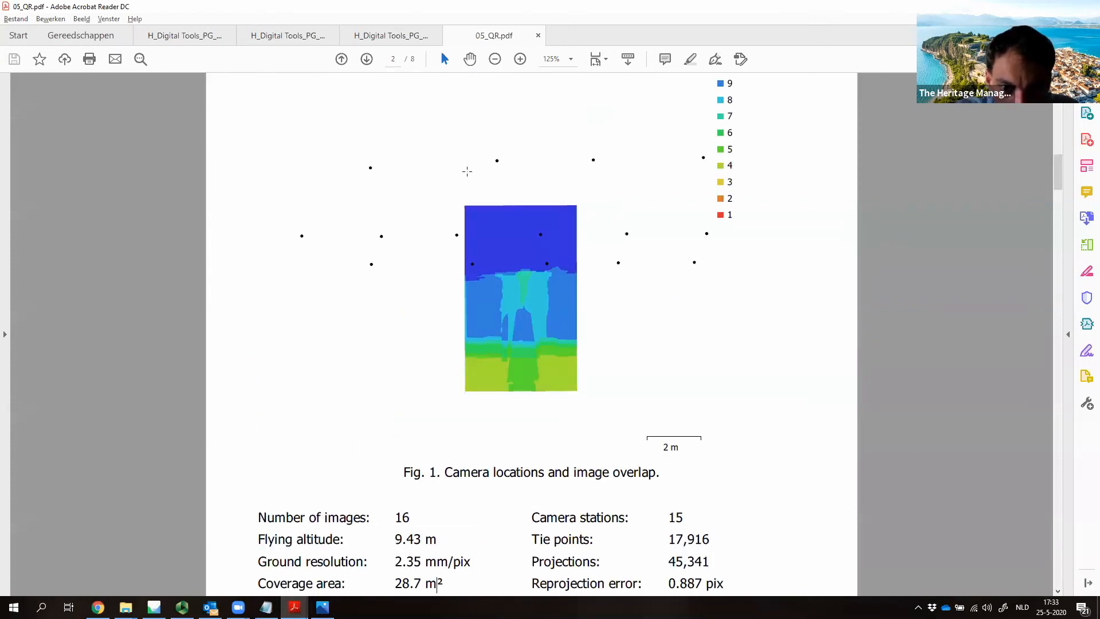
# Step: Examine the tie points, projections and reprojection error entries in the survey statistics
pyautogui.scroll(-5, 523, 410)
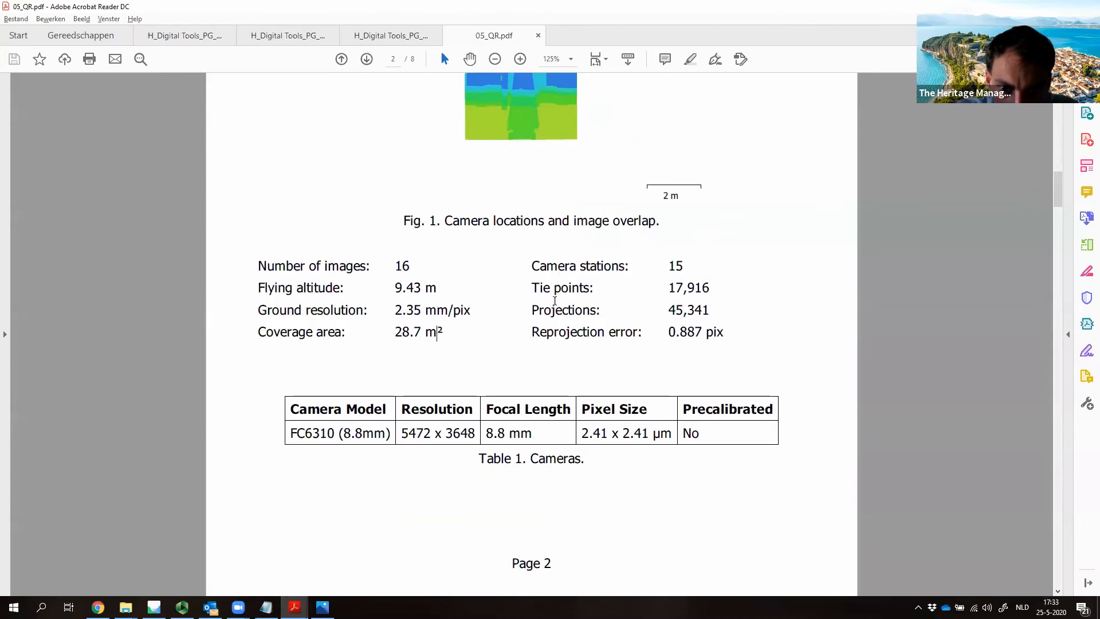
pyautogui.moveTo(666, 287); pyautogui.dragTo(711, 307)
pyautogui.click(673, 287)
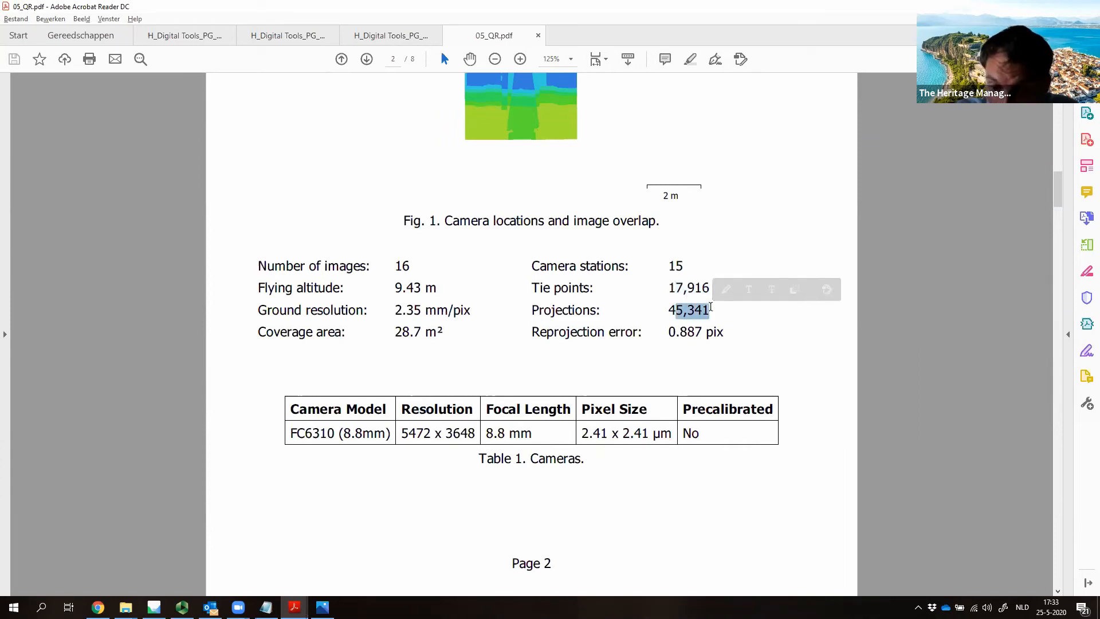
pyautogui.click(711, 306)
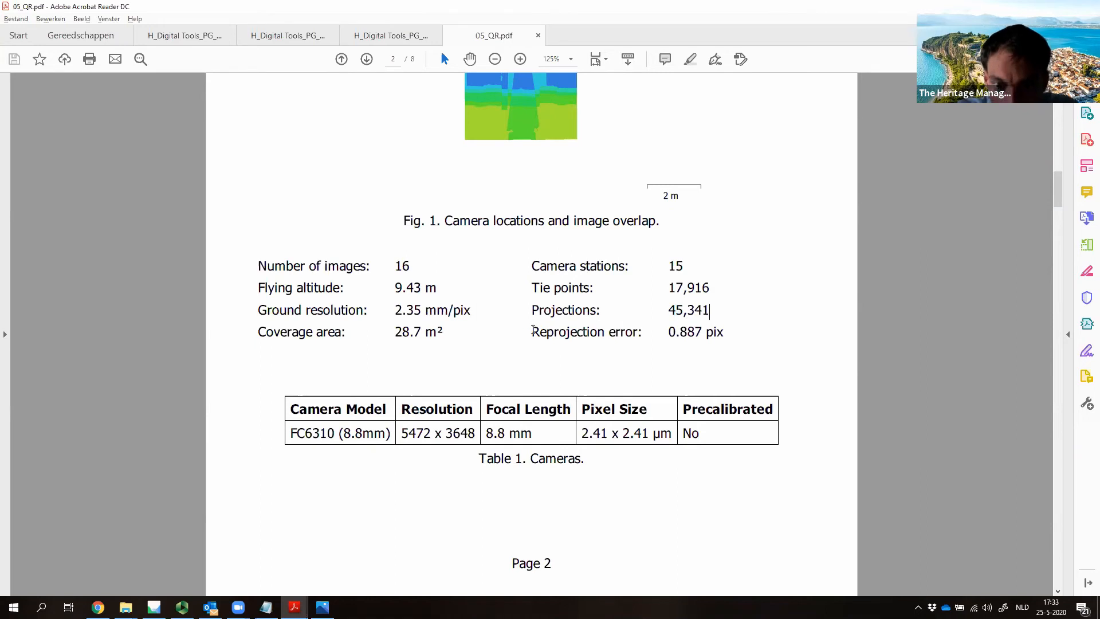
pyautogui.moveTo(533, 331); pyautogui.dragTo(724, 336)
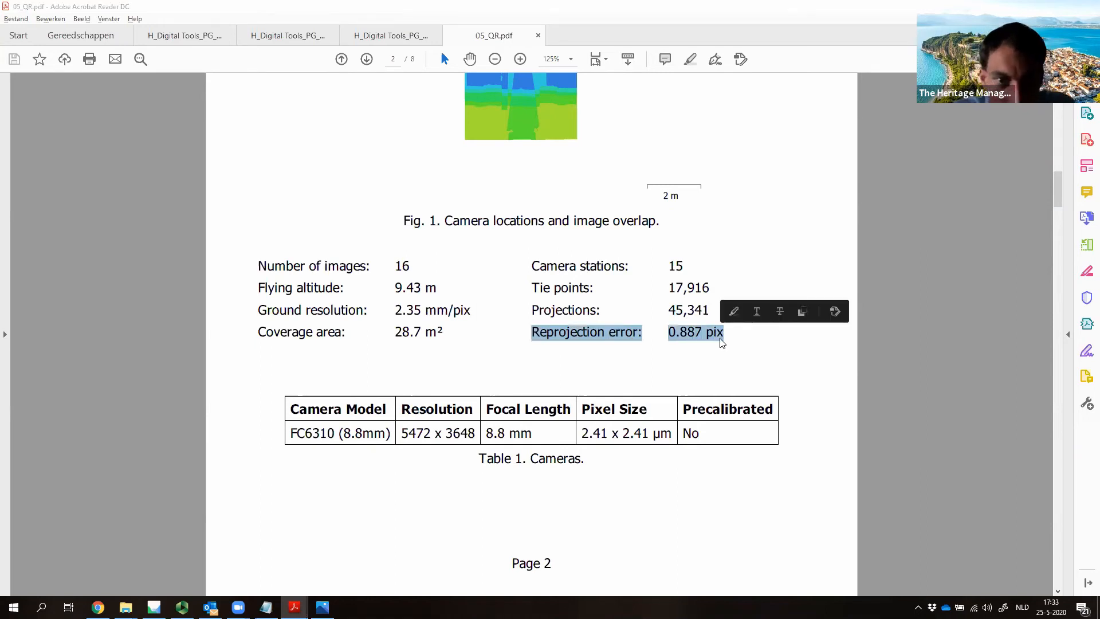
# Step: Switch to Metashape and examine the markers' metre and pixel errors, including the total, in the reference data
pyautogui.hotkey('alt', 'Tab')
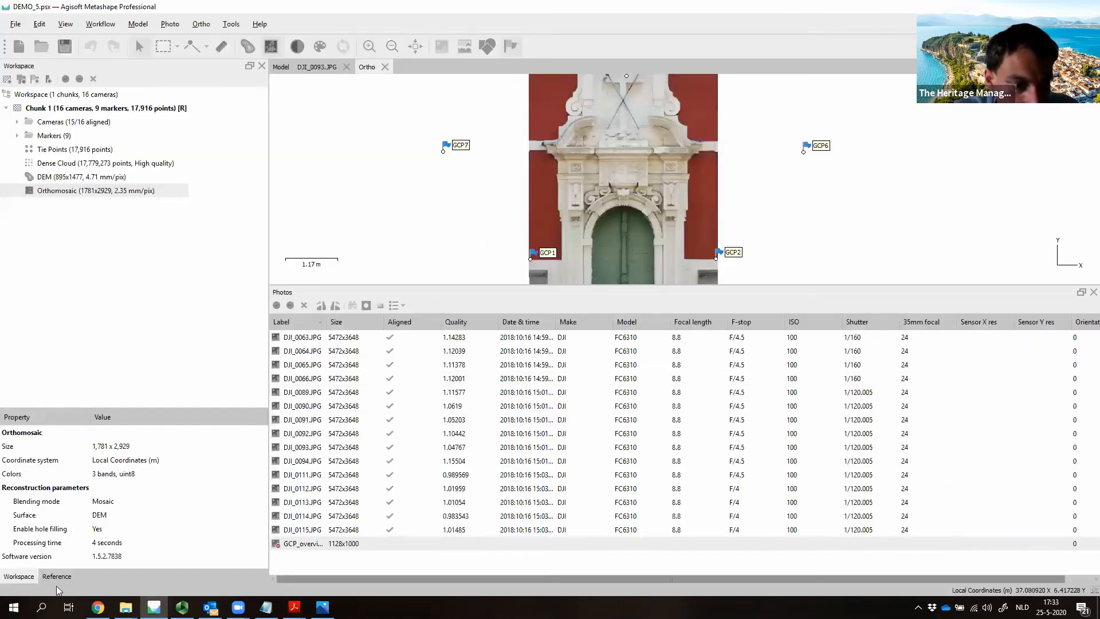
pyautogui.click(56, 577)
pyautogui.moveTo(63, 403); pyautogui.dragTo(177, 403)
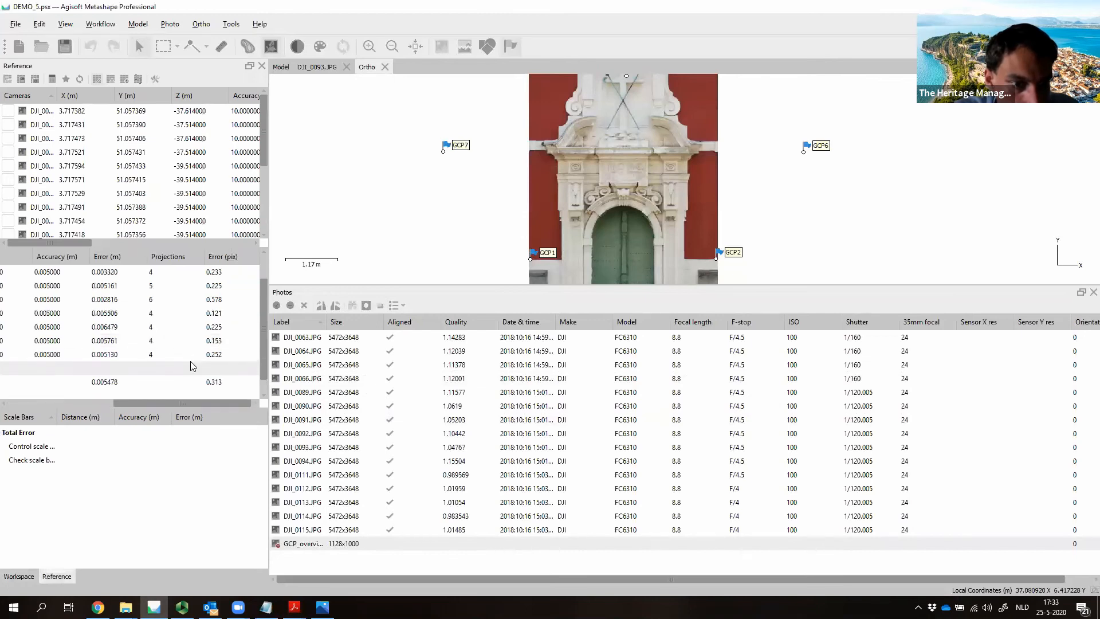
pyautogui.scroll(1, 192, 365)
pyautogui.scroll(-1, 193, 365)
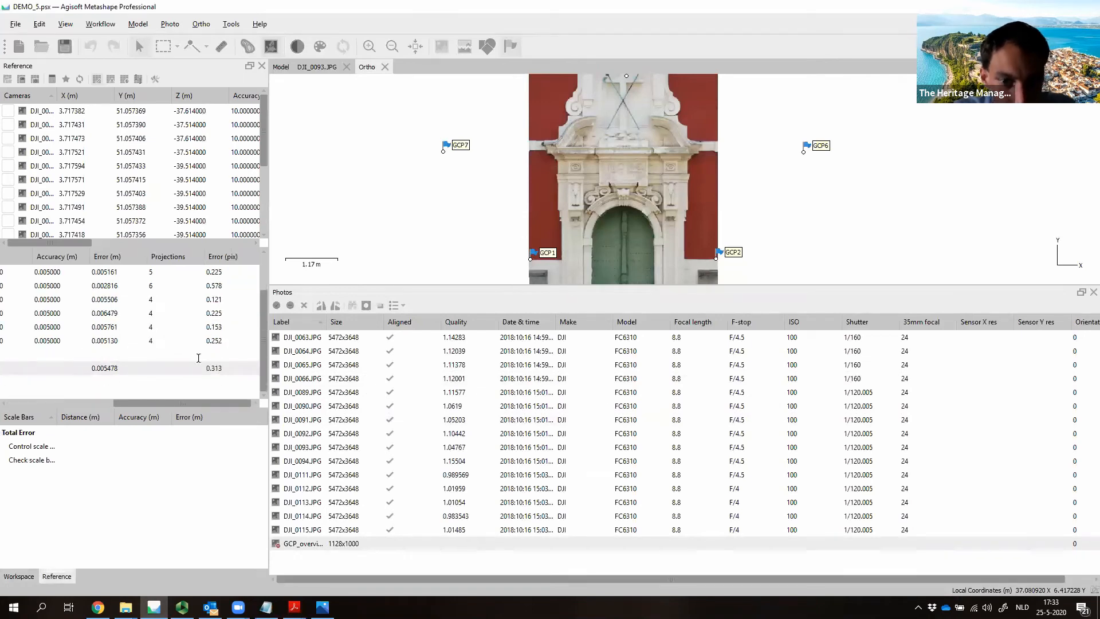
# Step: Switch back to the report in Adobe Acrobat Reader and review the reprojection error value and the image overlap figure
pyautogui.hotkey('alt', 'Tab')
pyautogui.click(709, 331)
pyautogui.moveTo(668, 332); pyautogui.dragTo(723, 331)
pyautogui.scroll(1, 635, 370)
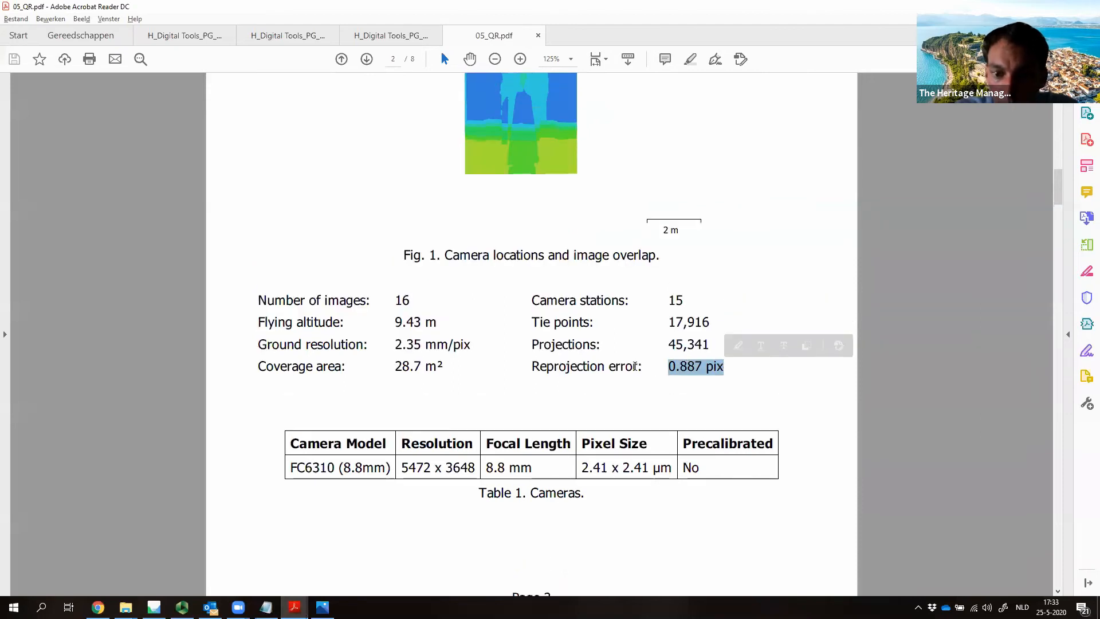
pyautogui.scroll(5, 643, 307)
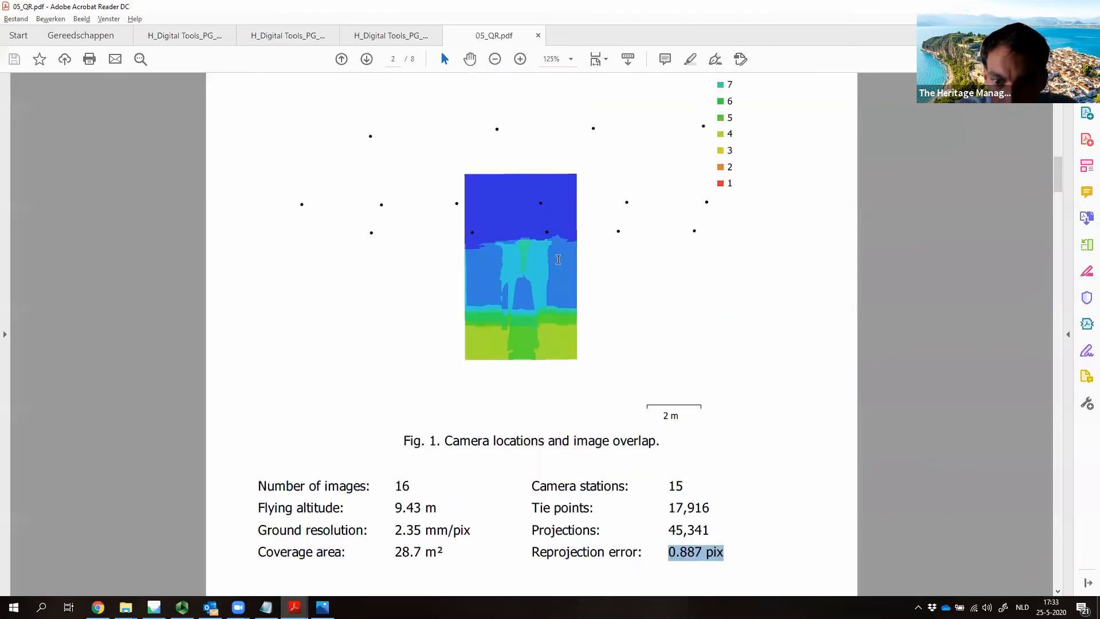
pyautogui.scroll(-5, 659, 344)
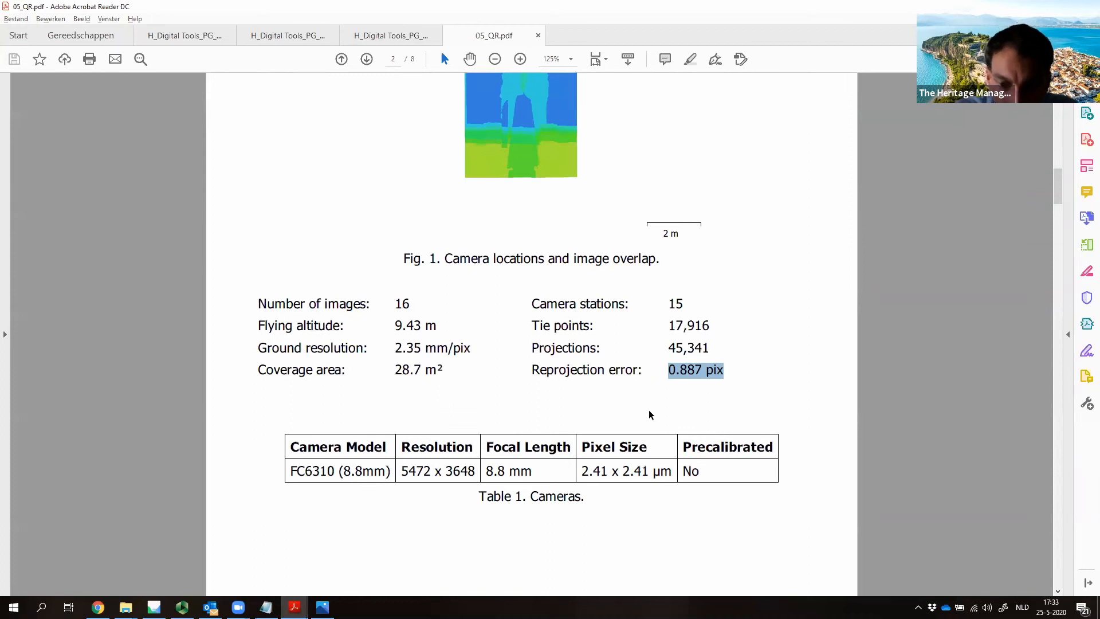
# Step: Examine the Cameras table on page 2, from the camera model through to the precalibration entry
pyautogui.scroll(-1, 621, 411)
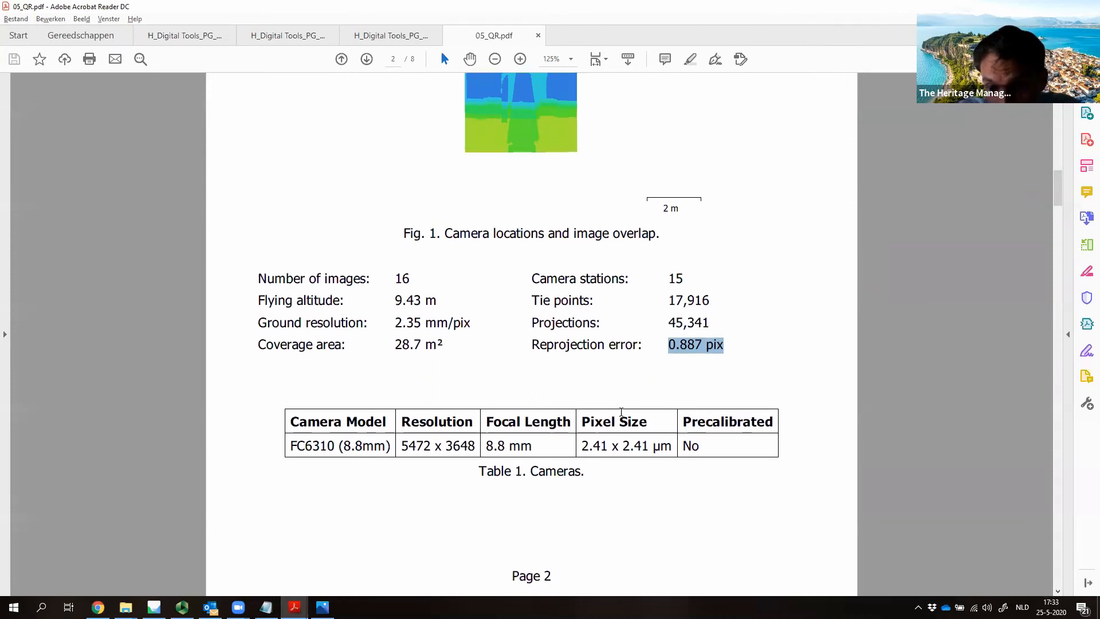
pyautogui.scroll(-3, 621, 410)
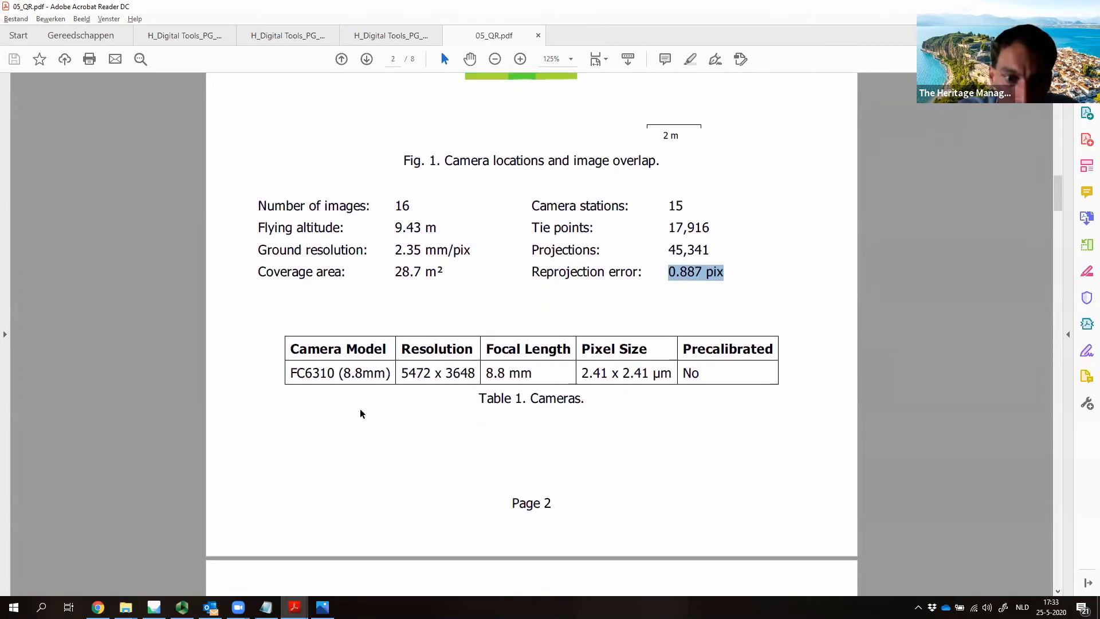
pyautogui.moveTo(288, 340); pyautogui.dragTo(672, 337)
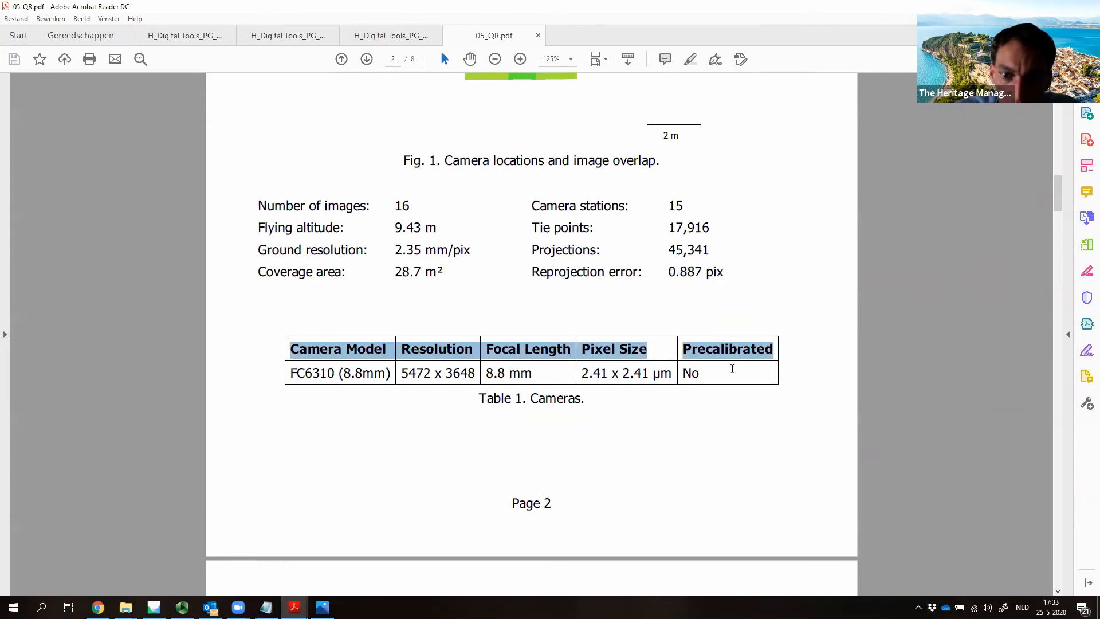
pyautogui.click(696, 372)
pyautogui.scroll(-1, 698, 376)
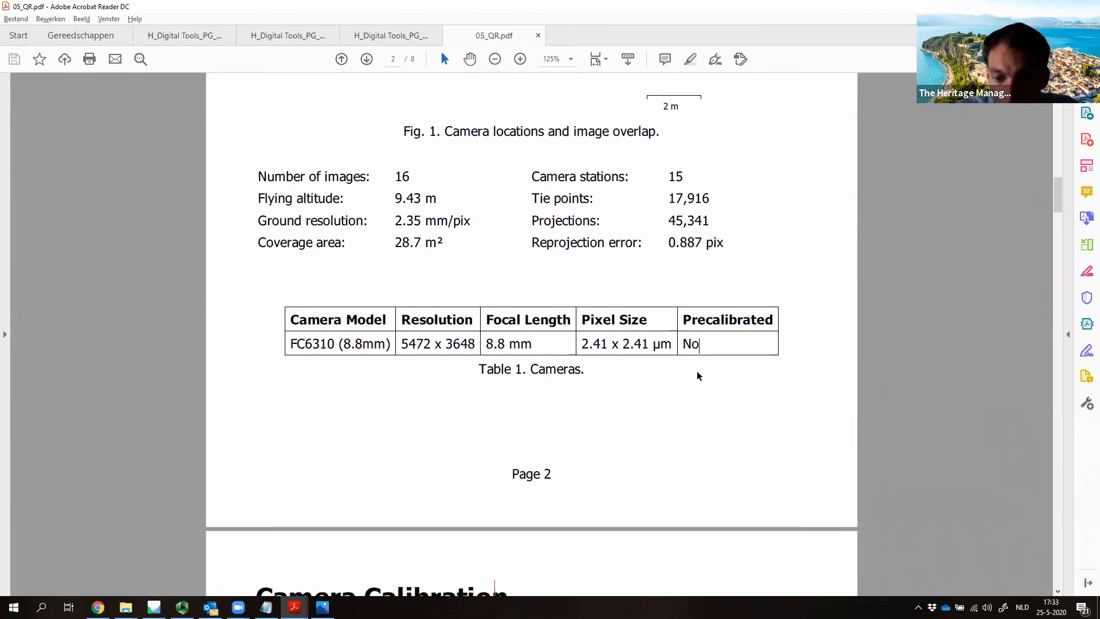
# Step: Examine the Camera Calibration page's image residuals figure and the table of calibration coefficients and correlations
pyautogui.scroll(-15, 691, 325)
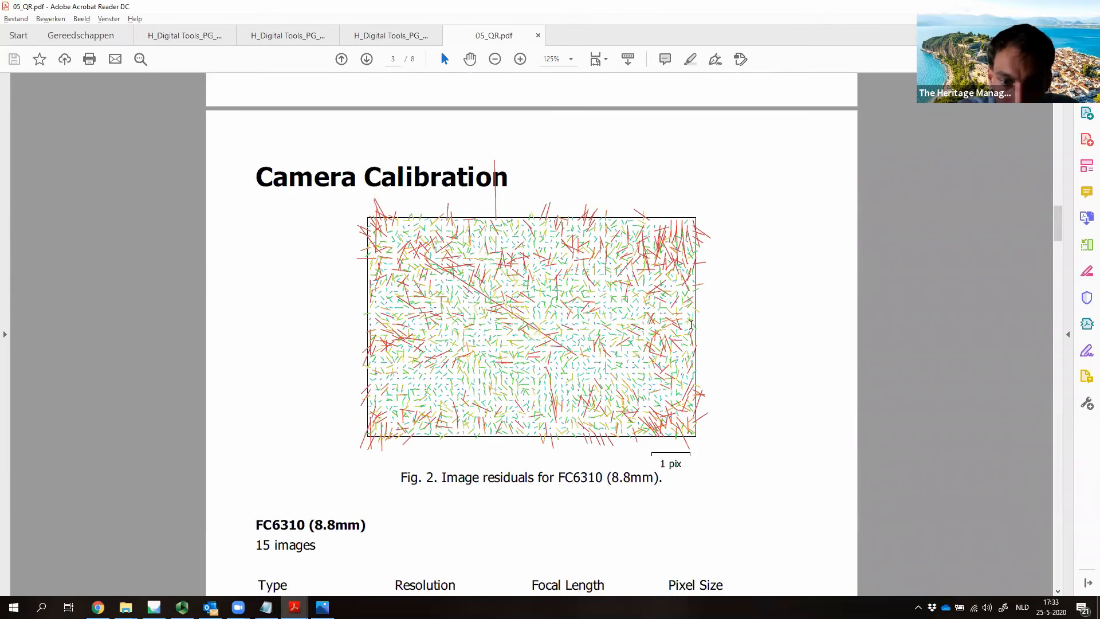
pyautogui.scroll(-17, 691, 325)
pyautogui.scroll(4, 691, 325)
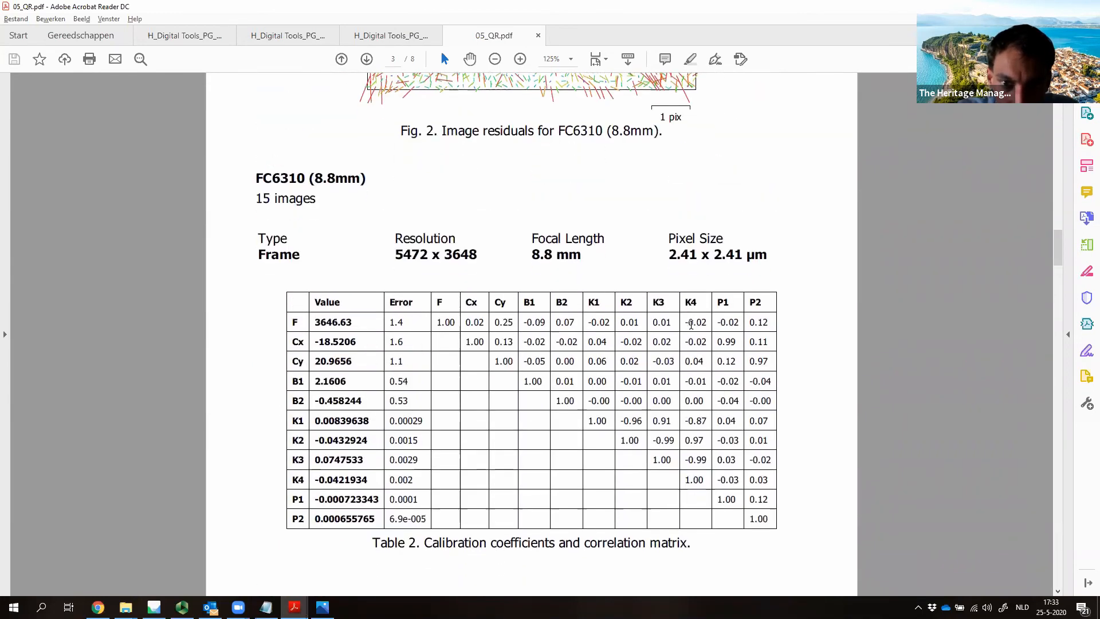
# Step: Examine the Ground Control Points figure, comparing GCP1's error ellipse colour with the Z error legend
pyautogui.scroll(-20, 691, 325)
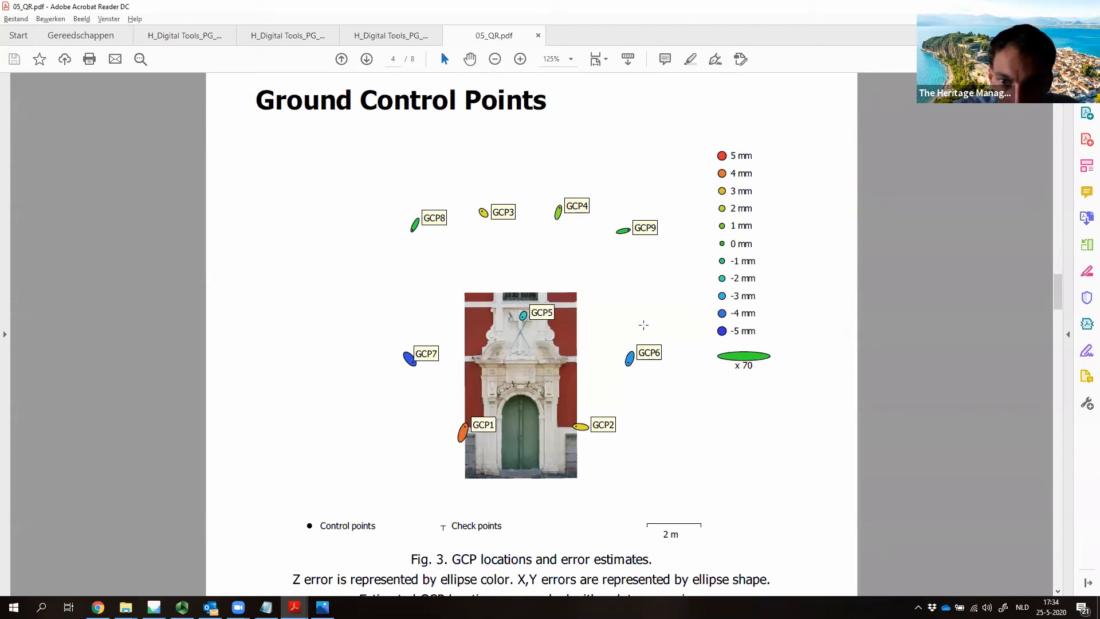
pyautogui.moveTo(719, 165); pyautogui.dragTo(772, 173)
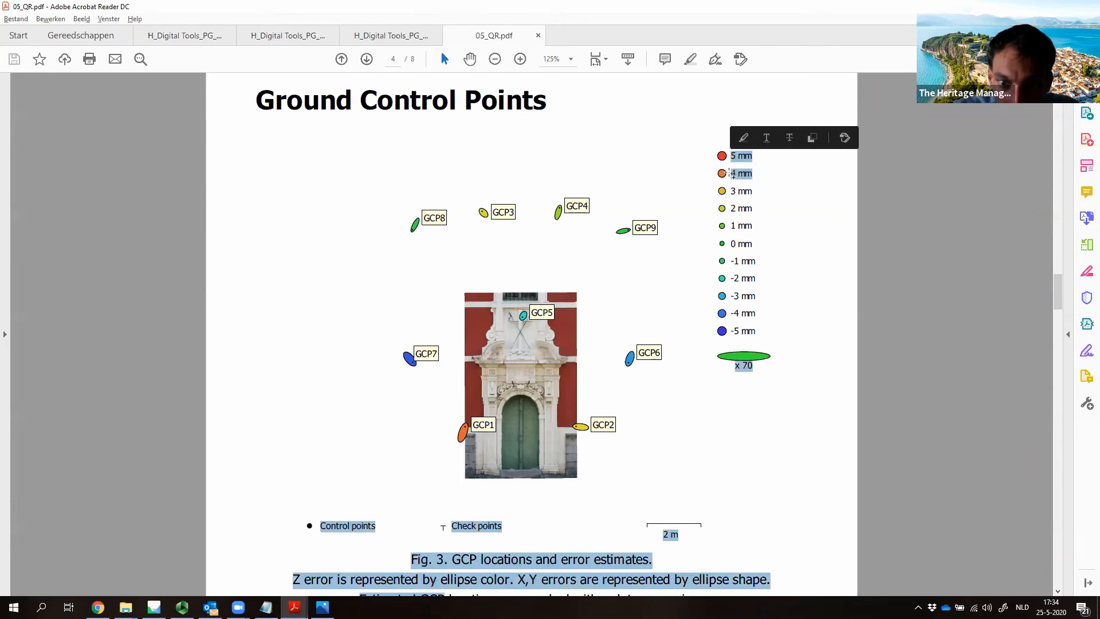
pyautogui.click(541, 408)
pyautogui.click(395, 442)
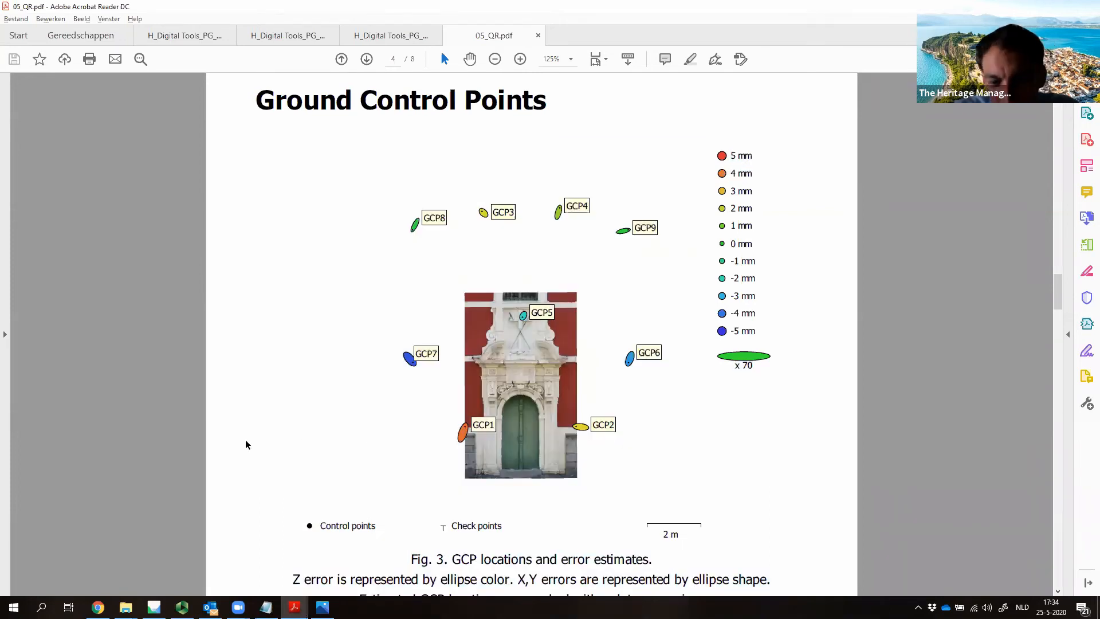
pyautogui.moveTo(469, 425); pyautogui.dragTo(495, 426)
pyautogui.moveTo(730, 172); pyautogui.dragTo(754, 172)
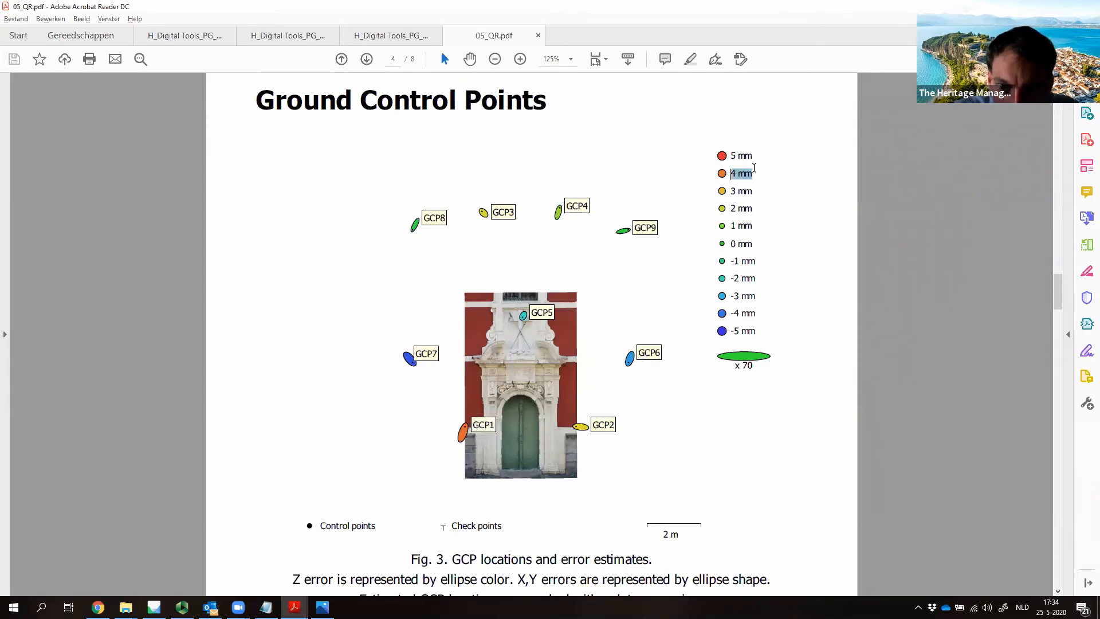
pyautogui.click(722, 174)
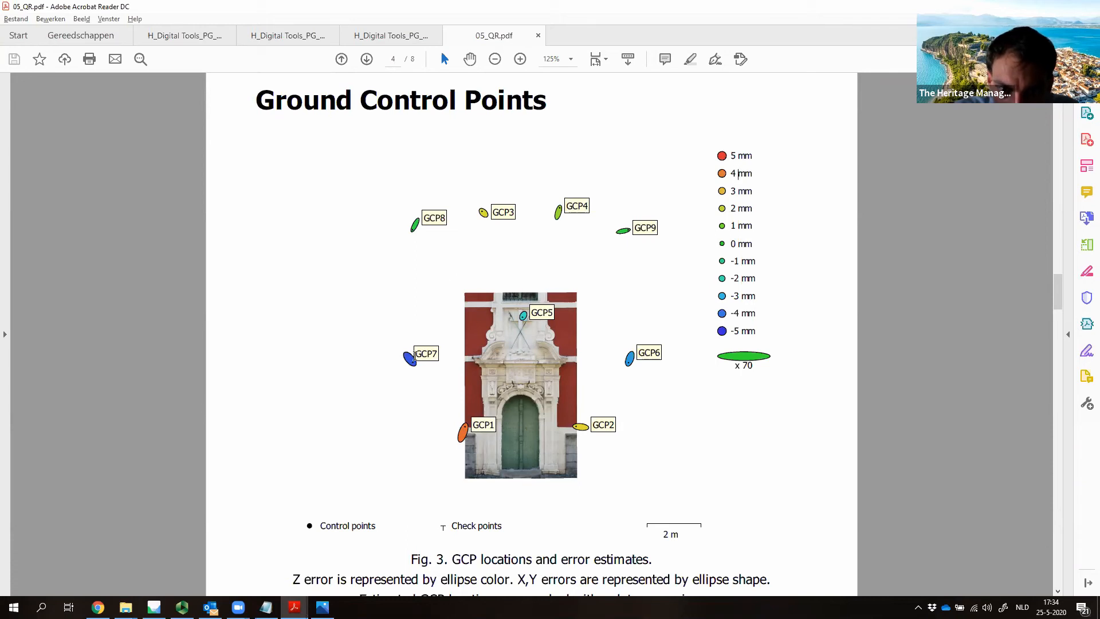
pyautogui.scroll(-3, 730, 330)
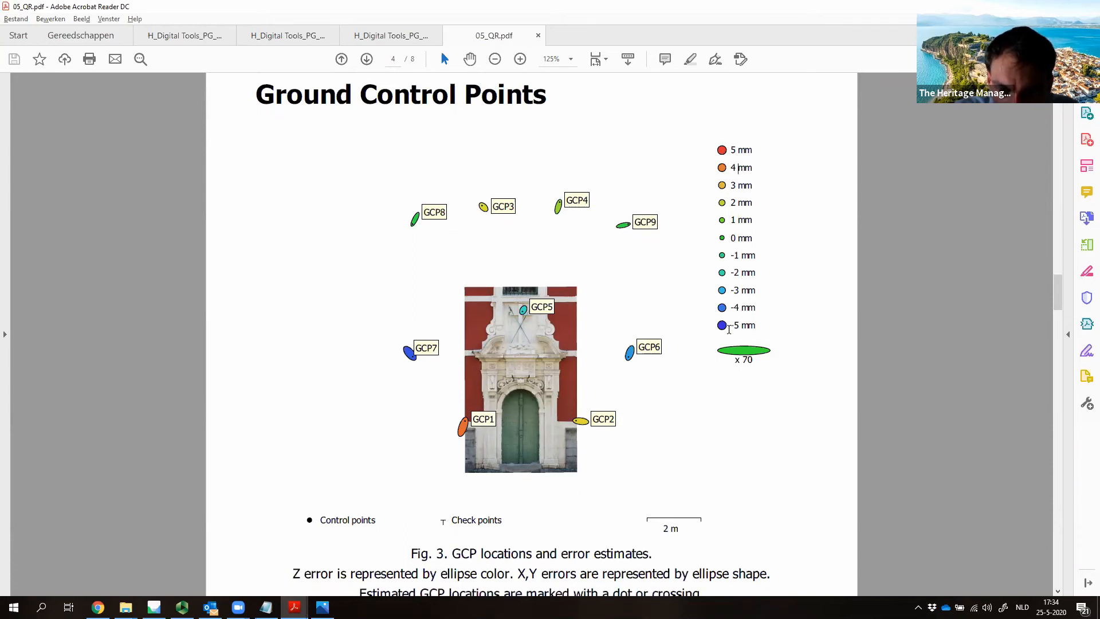
pyautogui.scroll(4, 729, 334)
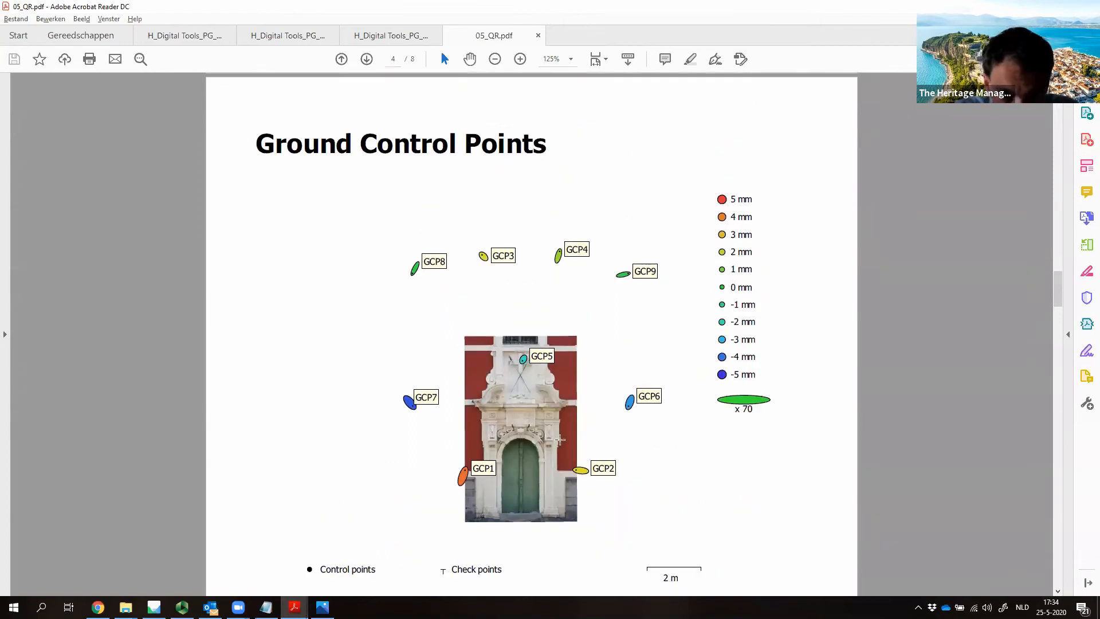
# Step: Review the control points RMSE table and the per-point error table alongside the GCP locations figure
pyautogui.scroll(-8, 560, 440)
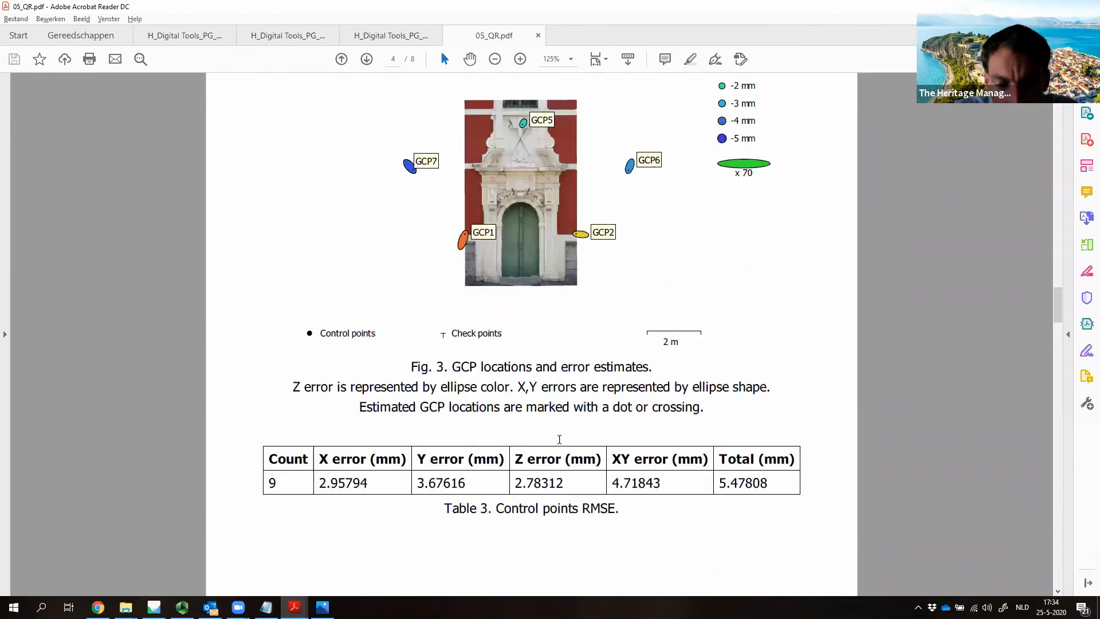
pyautogui.scroll(4, 560, 440)
pyautogui.scroll(3, 560, 439)
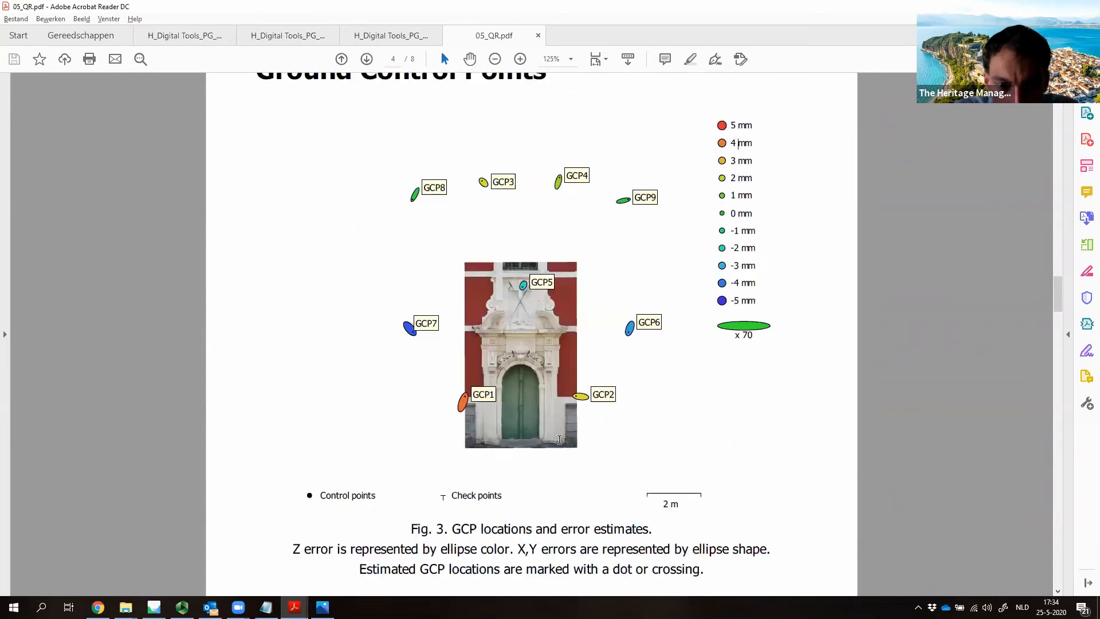
pyautogui.scroll(-7, 560, 439)
pyautogui.scroll(-5, 559, 439)
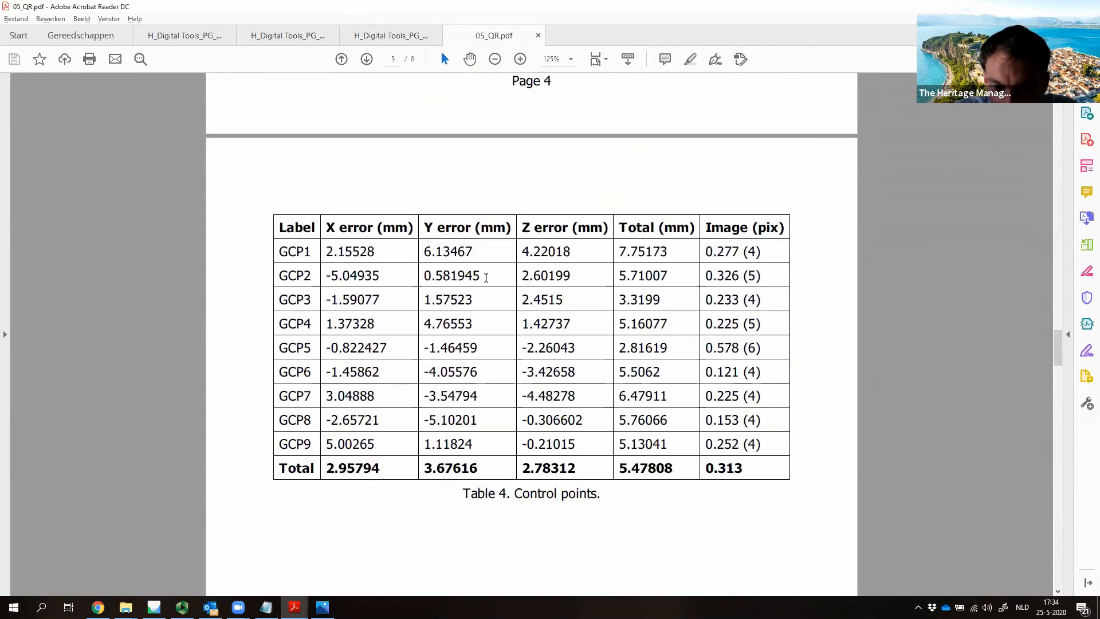
pyautogui.scroll(12, 484, 314)
pyautogui.scroll(-8, 486, 317)
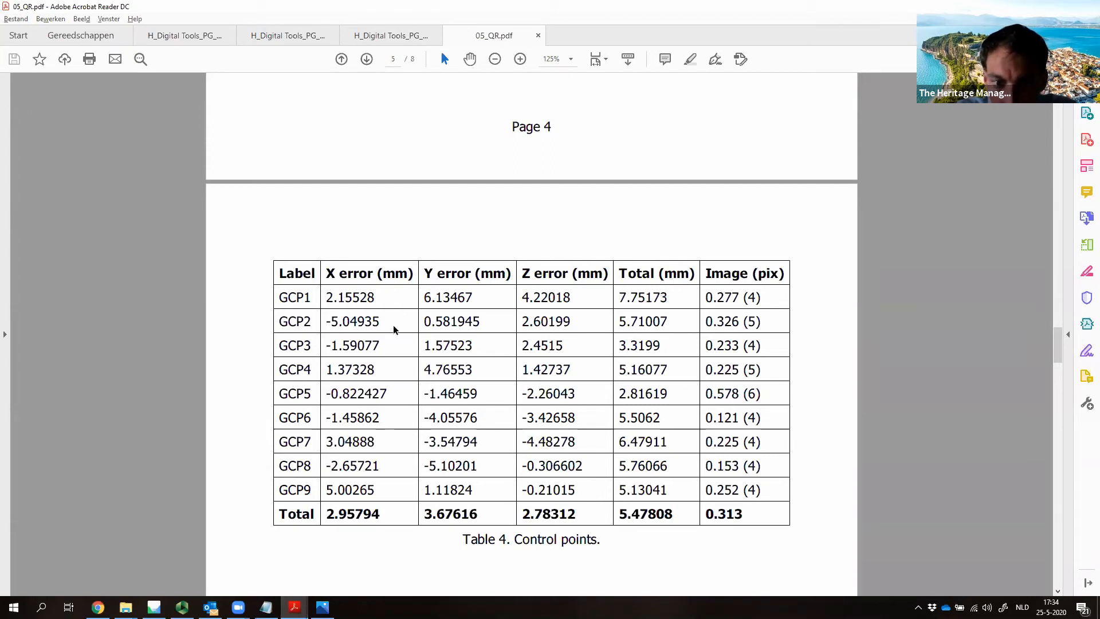
# Step: Examine GCP1's X, Y, Z, total and image pixel errors in the Control points table
pyautogui.moveTo(457, 281); pyautogui.dragTo(566, 300)
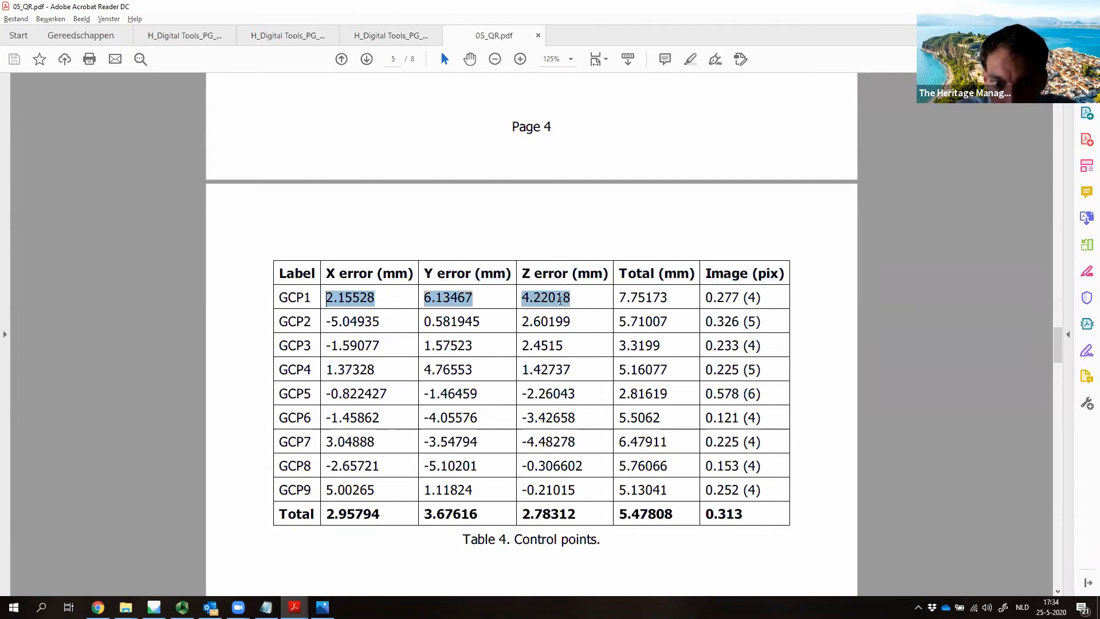
pyautogui.click(632, 298)
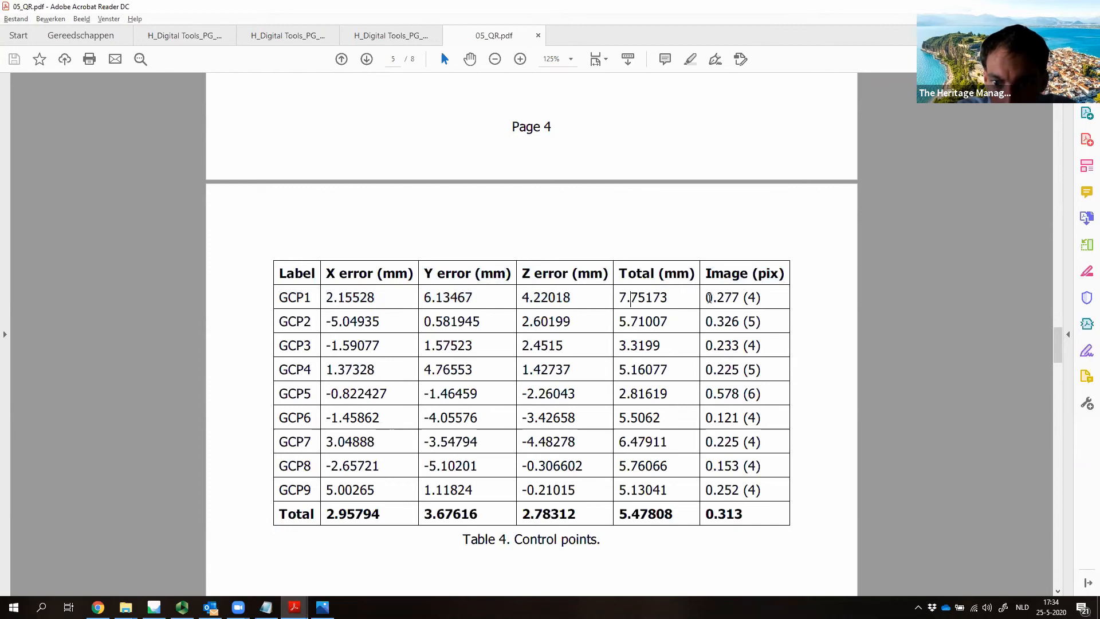
pyautogui.moveTo(706, 297); pyautogui.dragTo(762, 298)
pyautogui.click(766, 298)
pyautogui.scroll(6, 767, 299)
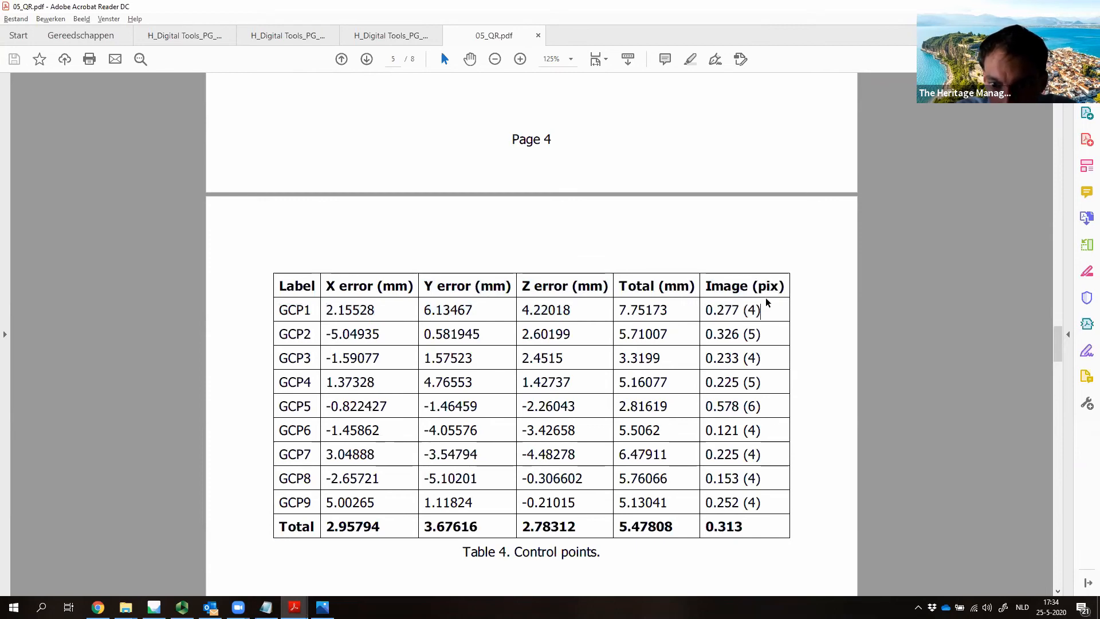
pyautogui.scroll(-8, 768, 303)
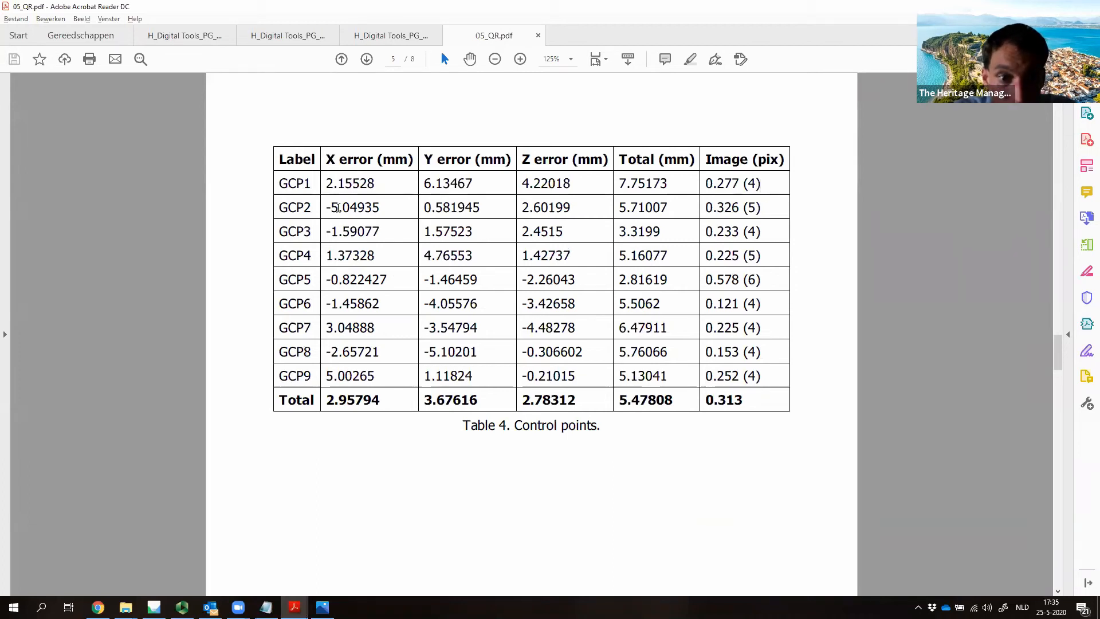
# Step: Examine the Total row of the Control points table, including its overall error in mm and image error in pixels
pyautogui.moveTo(326, 395); pyautogui.dragTo(744, 395)
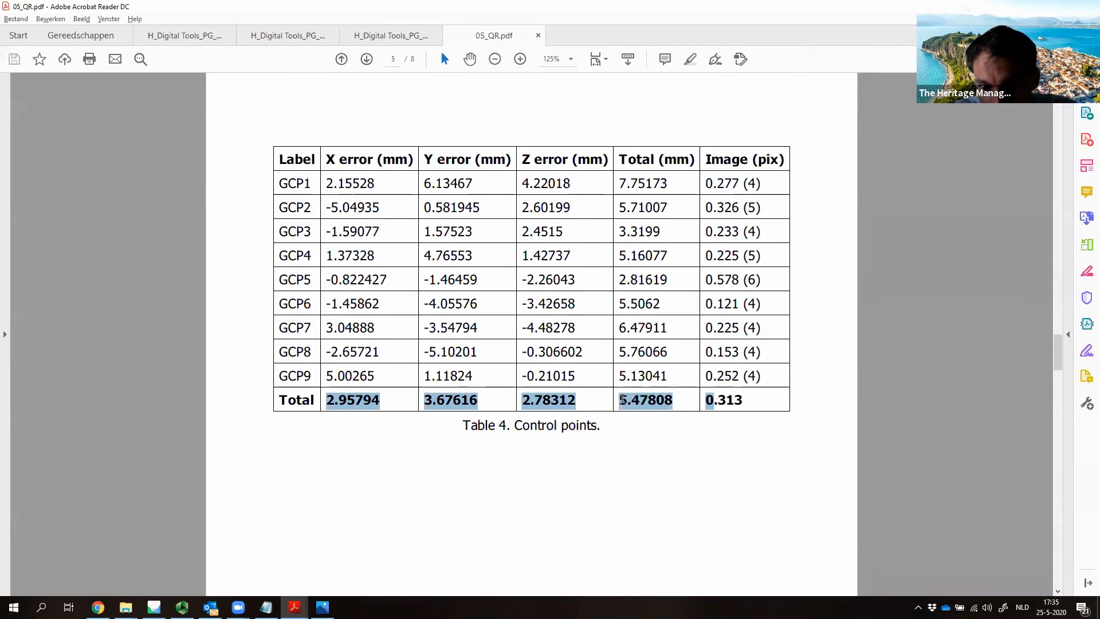
pyautogui.click(622, 398)
pyautogui.moveTo(621, 399); pyautogui.dragTo(675, 398)
pyautogui.click(767, 400)
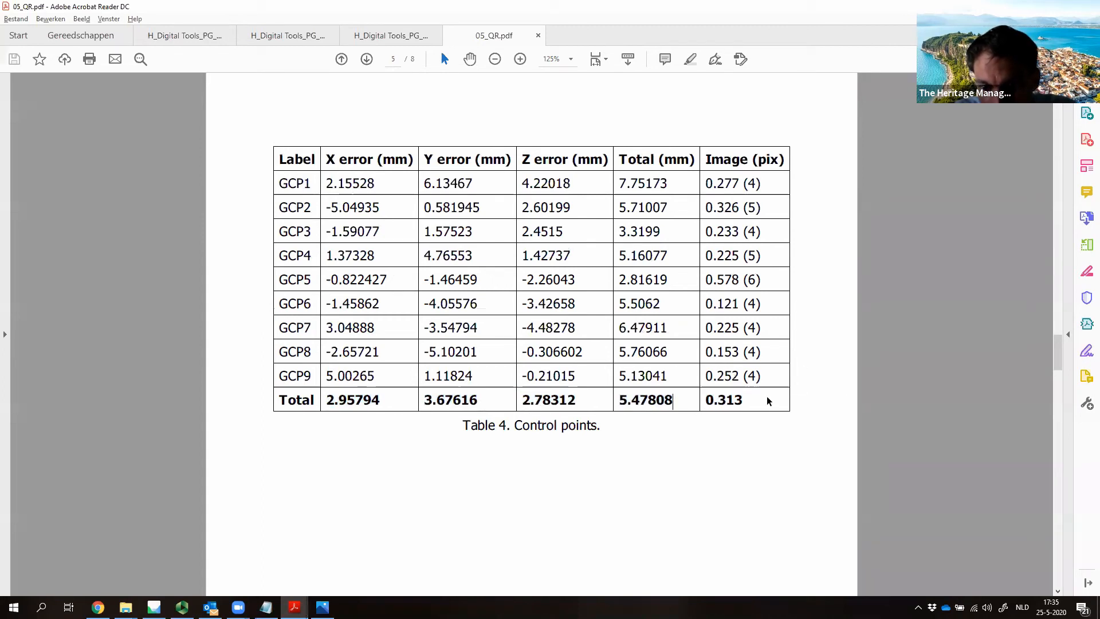
pyautogui.moveTo(742, 398); pyautogui.dragTo(622, 401)
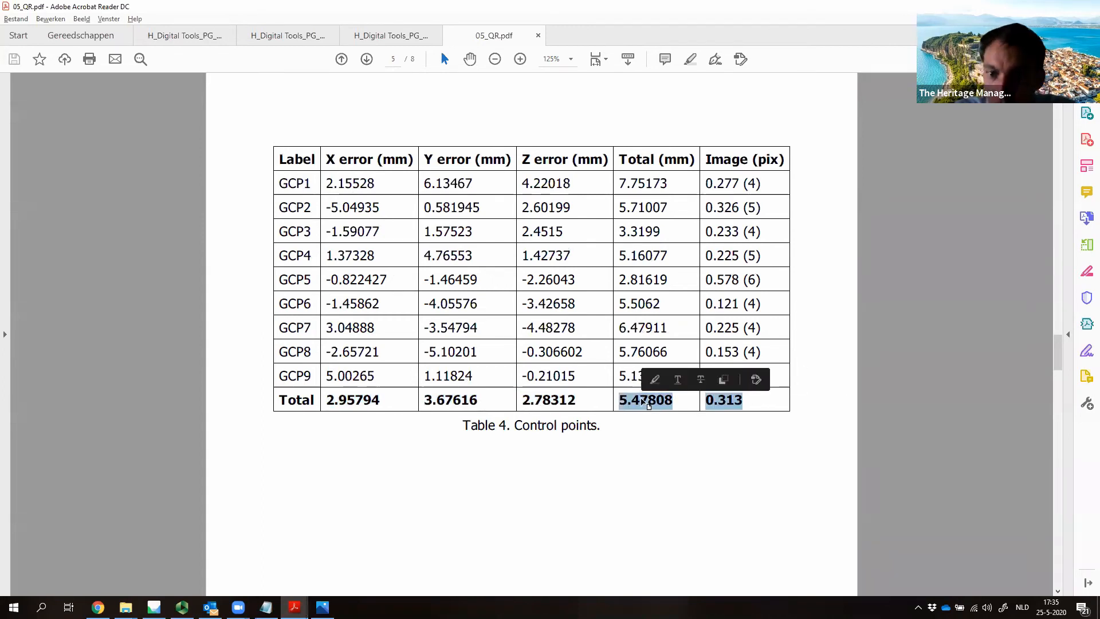
pyautogui.click(648, 403)
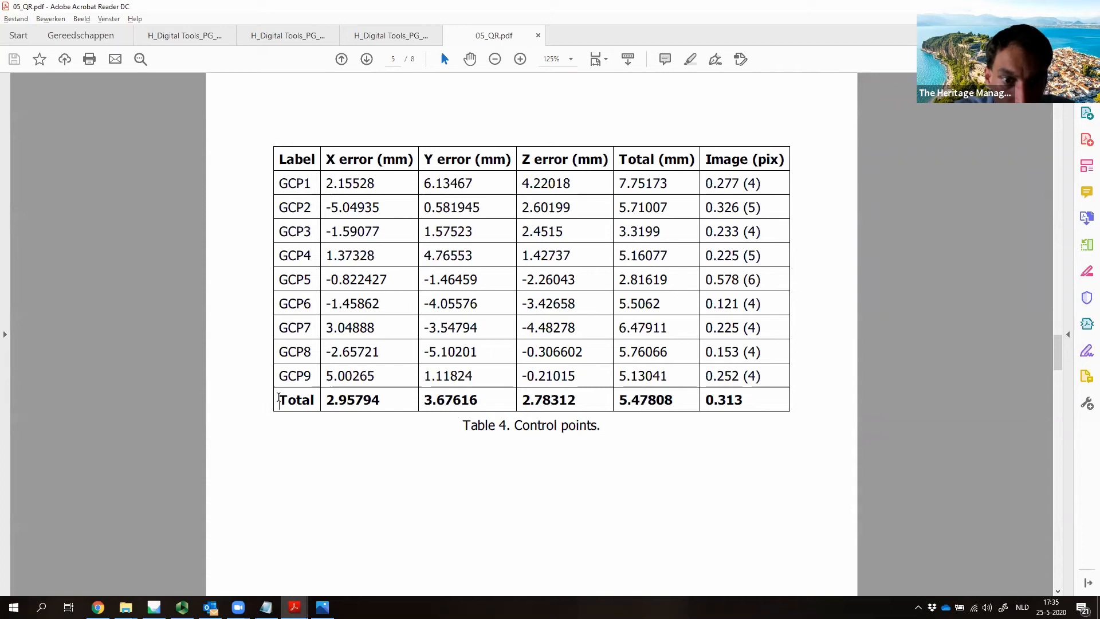
pyautogui.moveTo(278, 399); pyautogui.dragTo(753, 395)
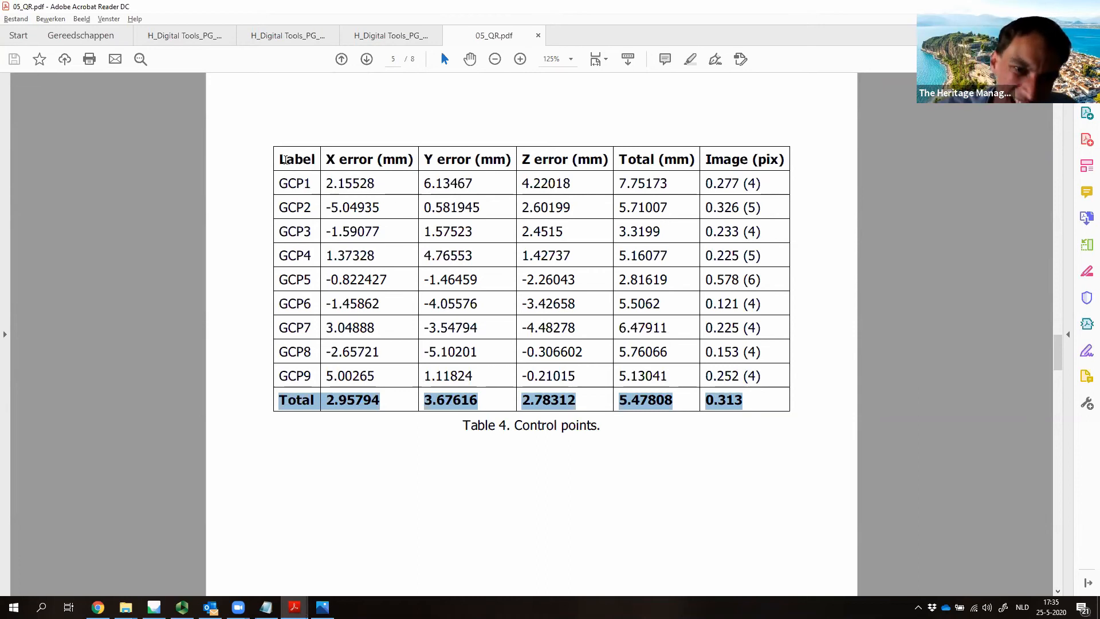
# Step: Review the whole Control points table, checking the millimetre unit and the decimals of the individual GCP errors
pyautogui.moveTo(284, 159); pyautogui.dragTo(750, 402)
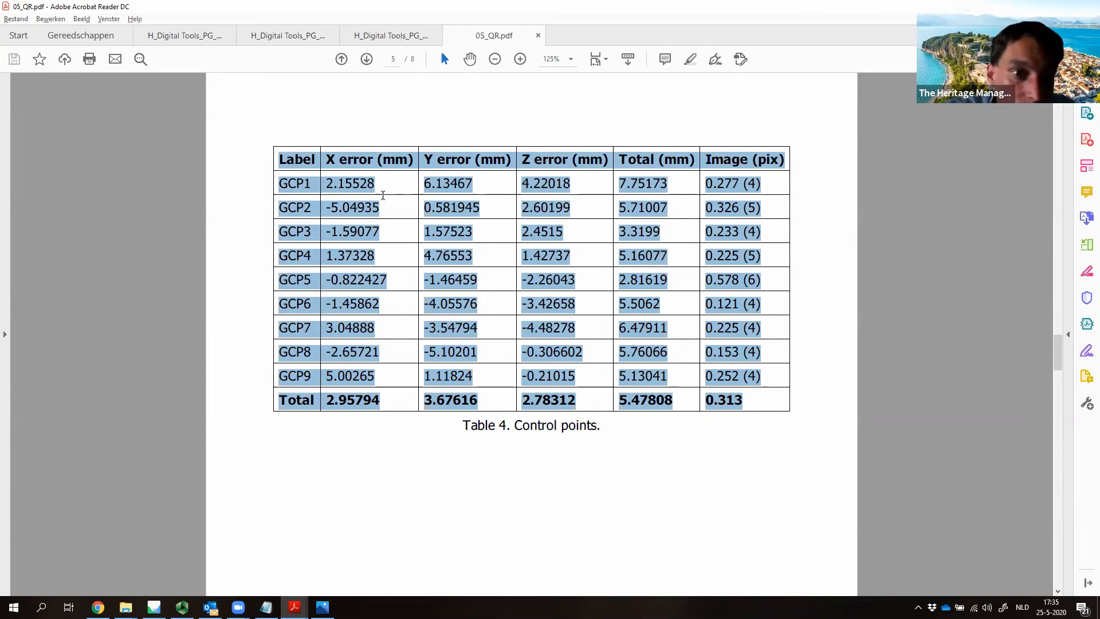
pyautogui.moveTo(383, 161); pyautogui.dragTo(409, 161)
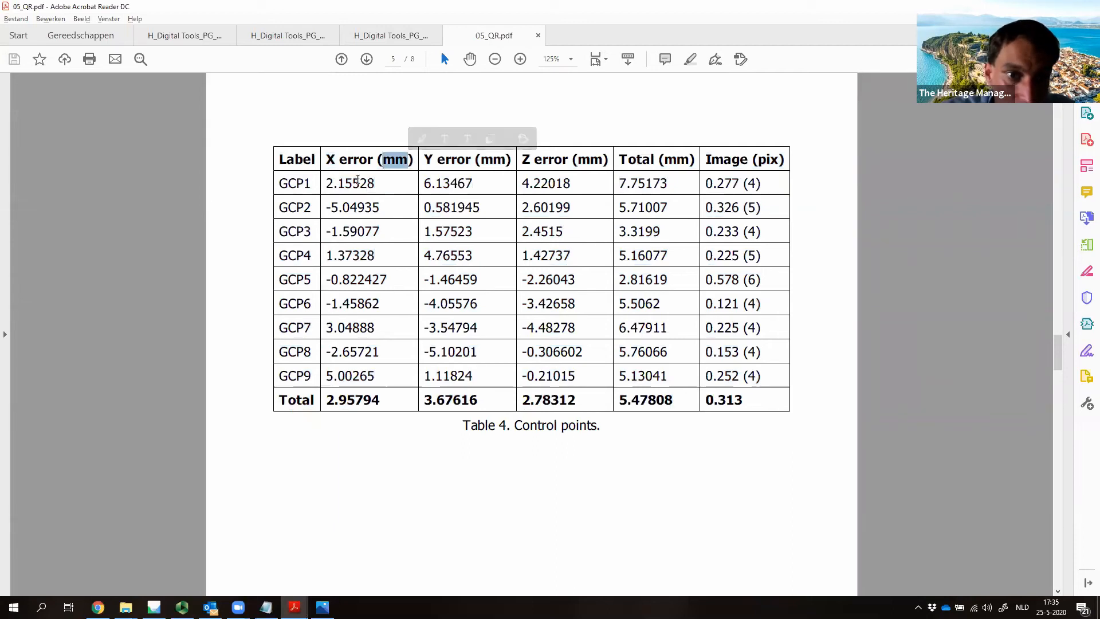
pyautogui.click(357, 180)
pyautogui.moveTo(354, 182); pyautogui.dragTo(369, 183)
pyautogui.click(374, 183)
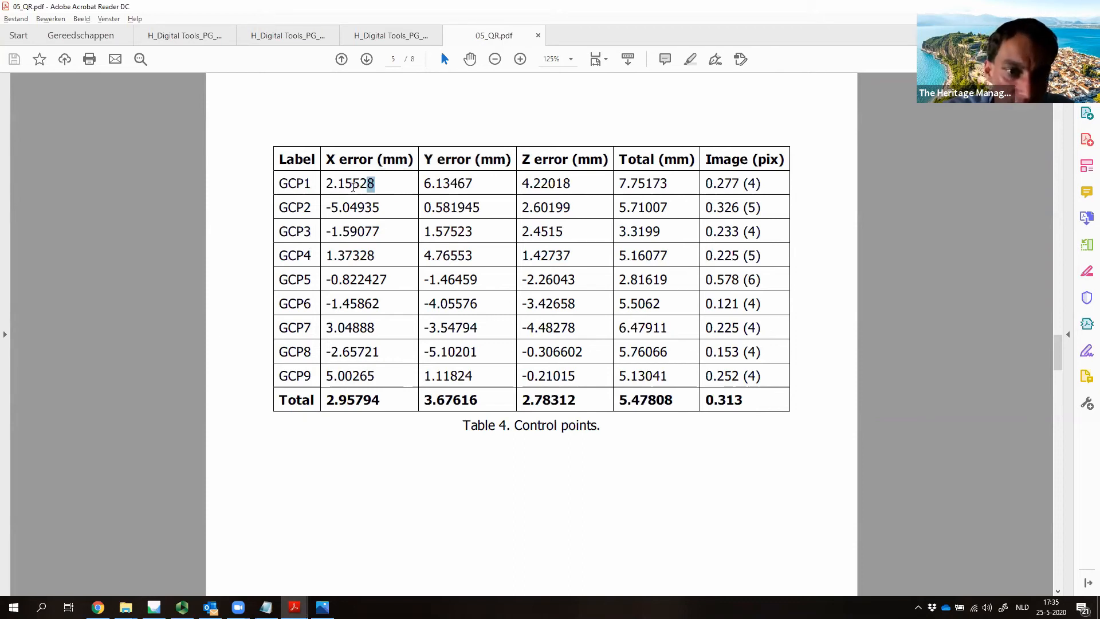
pyautogui.moveTo(338, 183); pyautogui.dragTo(777, 390)
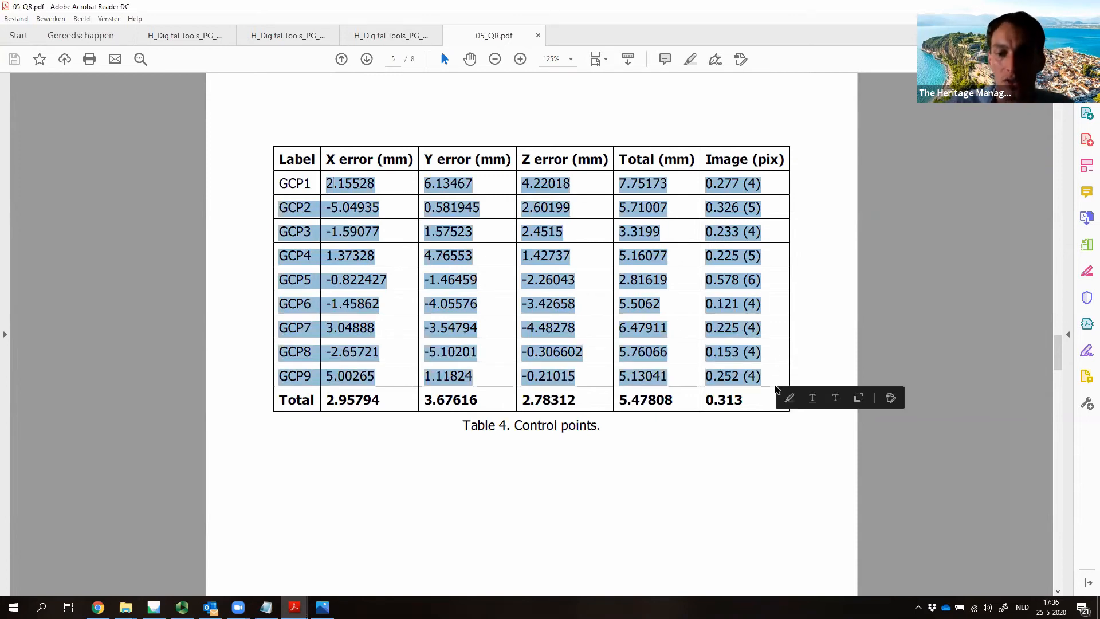
pyautogui.click(699, 404)
# Step: Examine the report's Digital Elevation Model page, covering the figure, elevation legend, resolution and point density
pyautogui.scroll(-10, 698, 404)
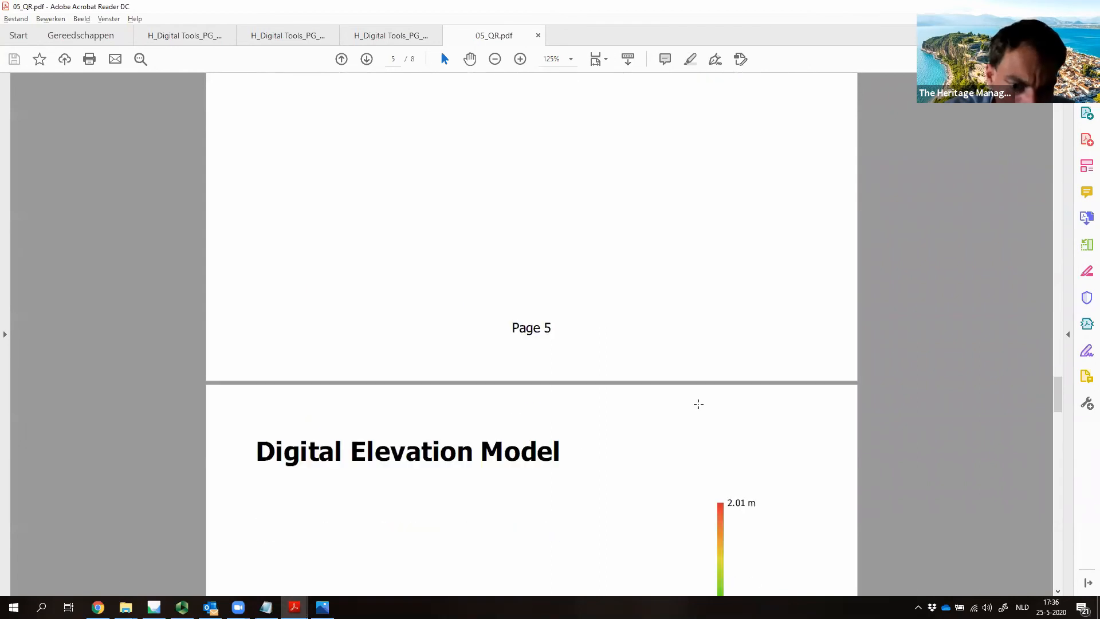
pyautogui.scroll(-10, 699, 404)
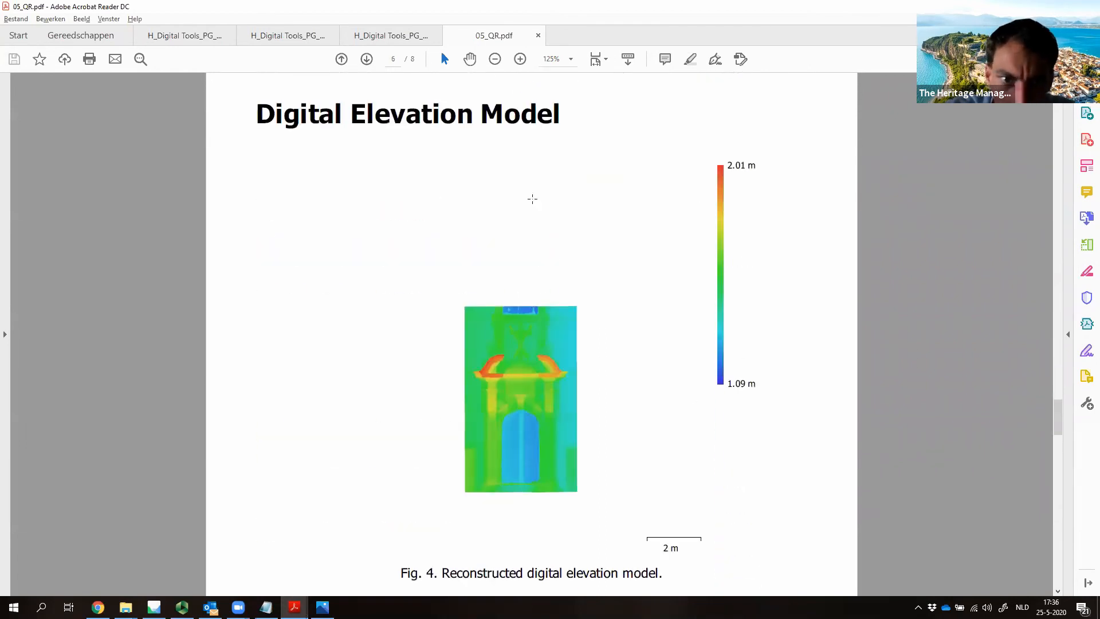
pyautogui.click(439, 379)
pyautogui.click(730, 393)
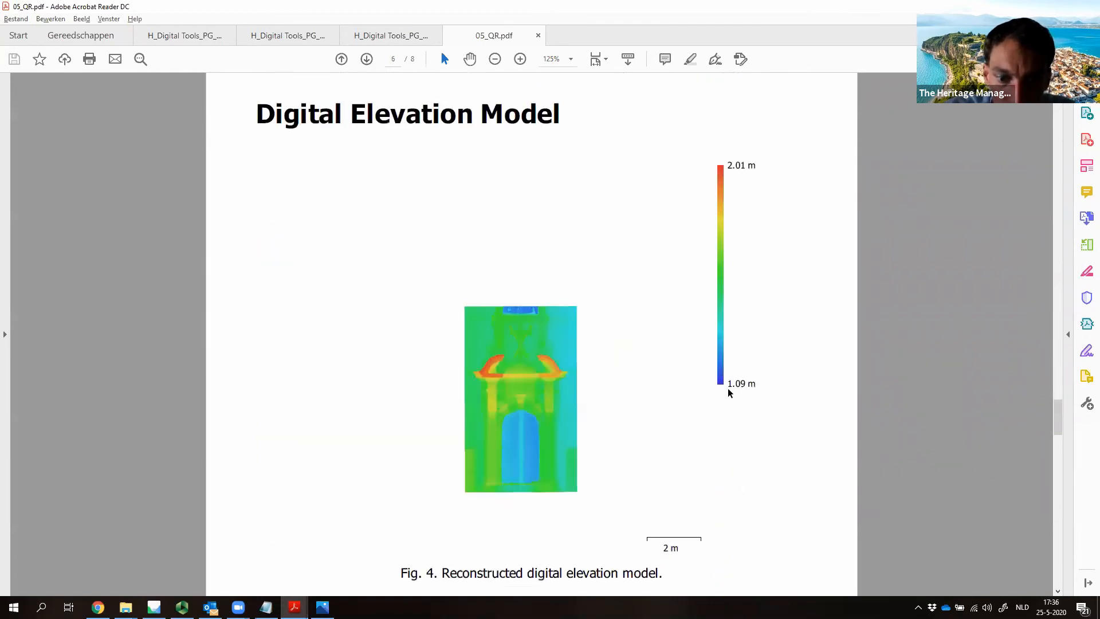
pyautogui.scroll(-3, 729, 393)
pyautogui.scroll(-5, 729, 394)
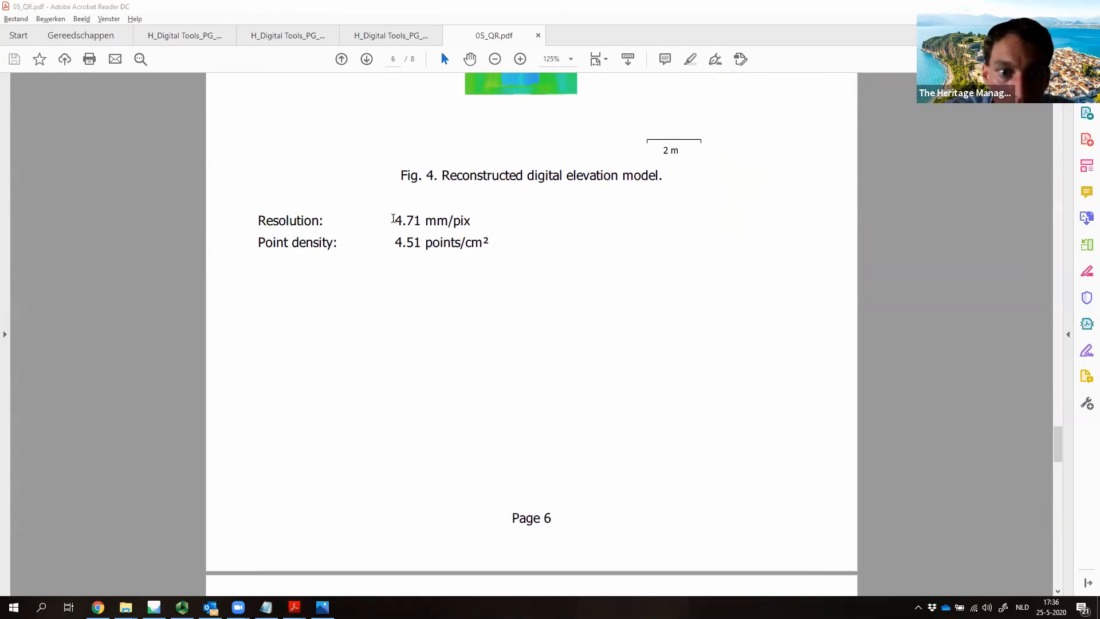
pyautogui.moveTo(395, 220); pyautogui.dragTo(501, 232)
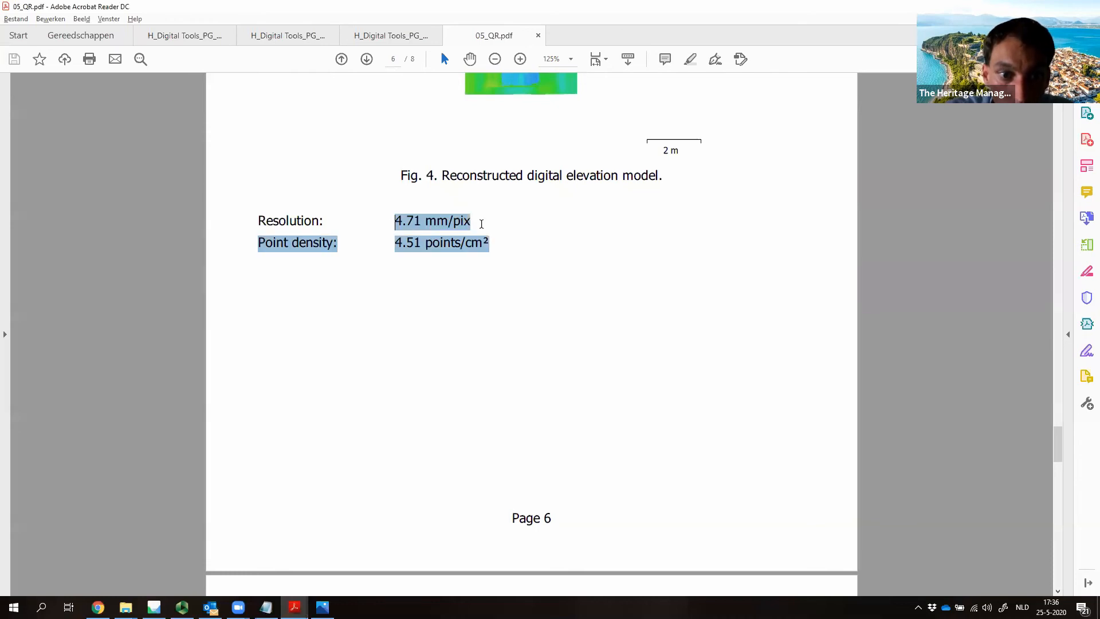
pyautogui.click(438, 221)
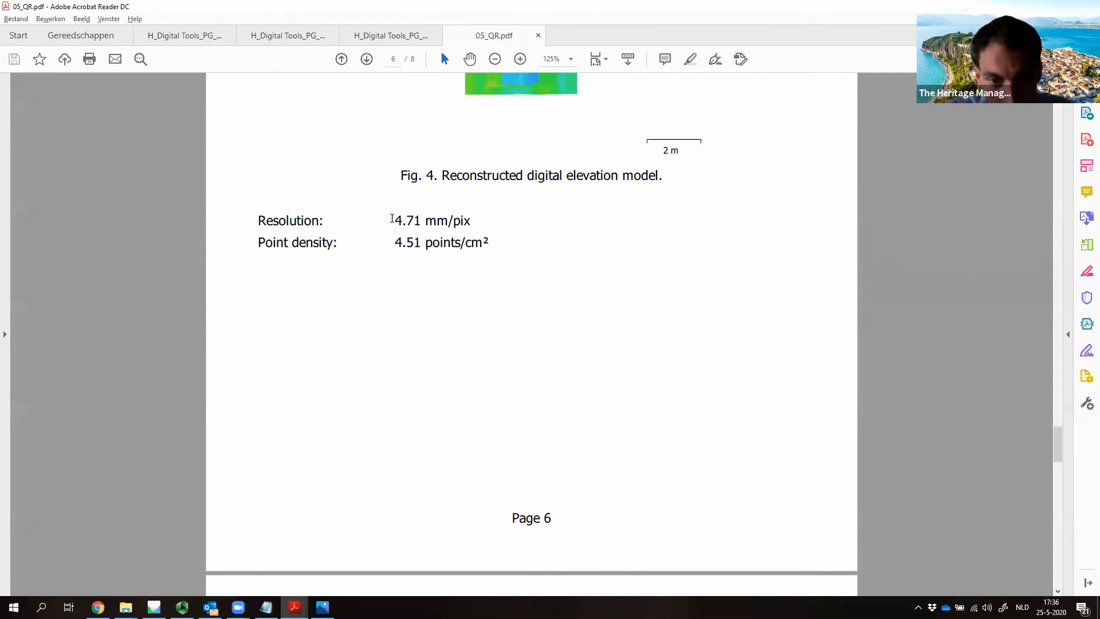
pyautogui.moveTo(394, 243); pyautogui.dragTo(493, 247)
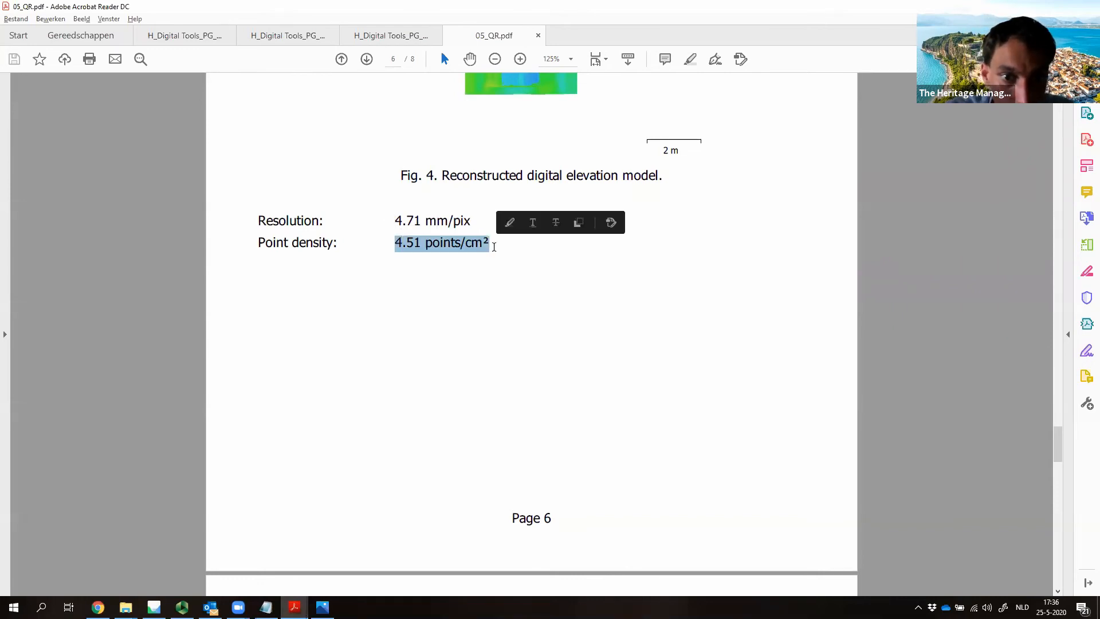
pyautogui.click(494, 247)
pyautogui.scroll(-2, 496, 251)
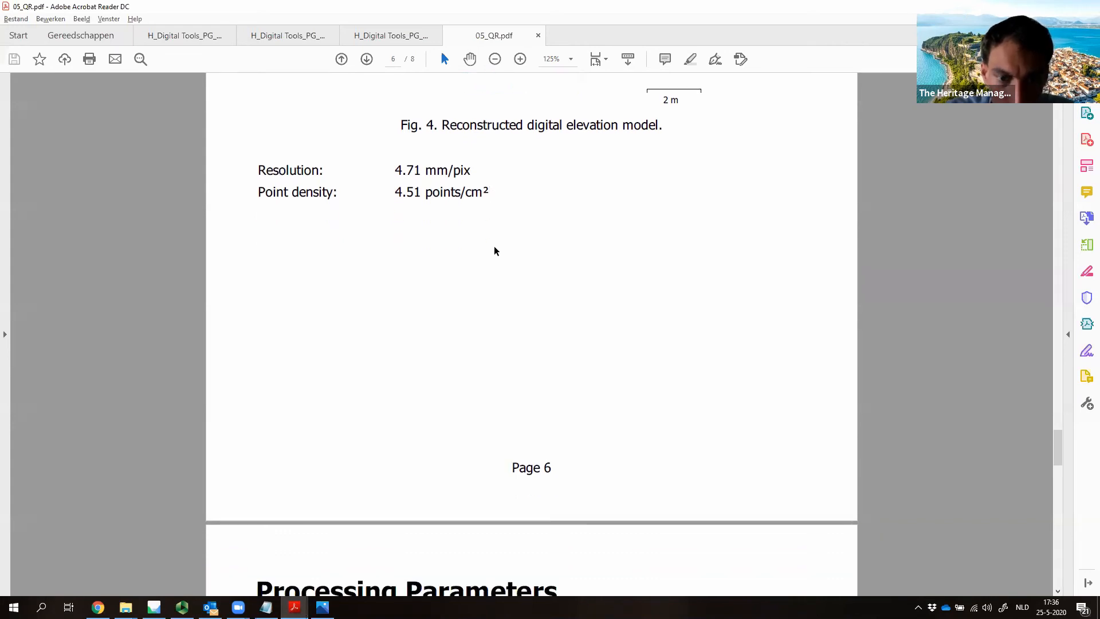
# Step: Review the Processing Parameters pages, from the general, alignment and optimization settings to the dense cloud, DEM and orthomosaic sections
pyautogui.scroll(-5, 496, 250)
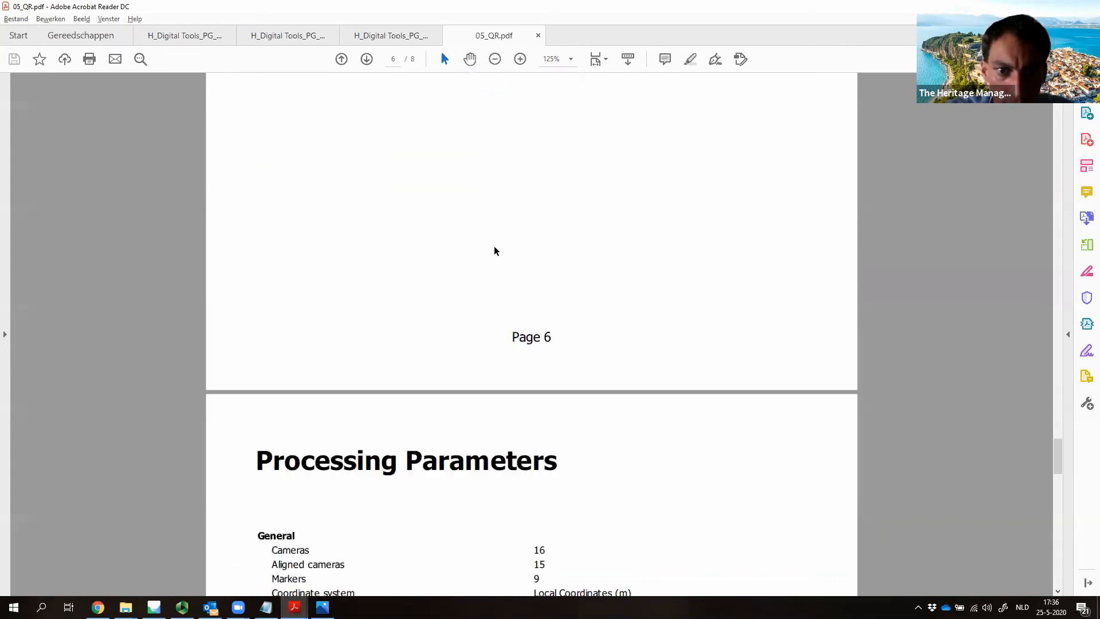
pyautogui.scroll(-9, 496, 251)
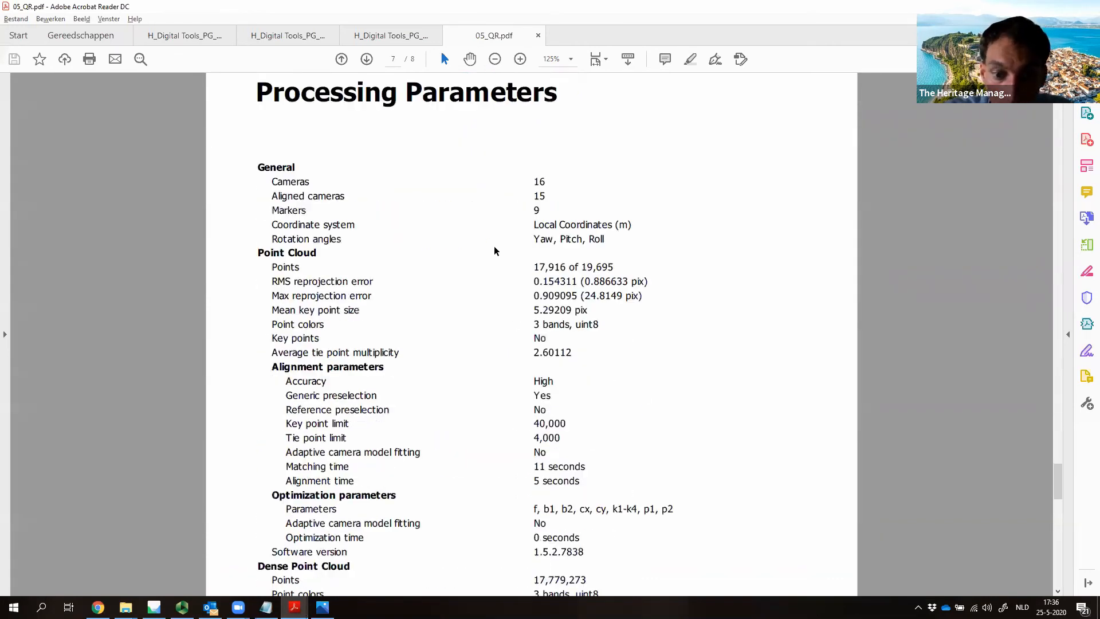
pyautogui.scroll(-11, 496, 251)
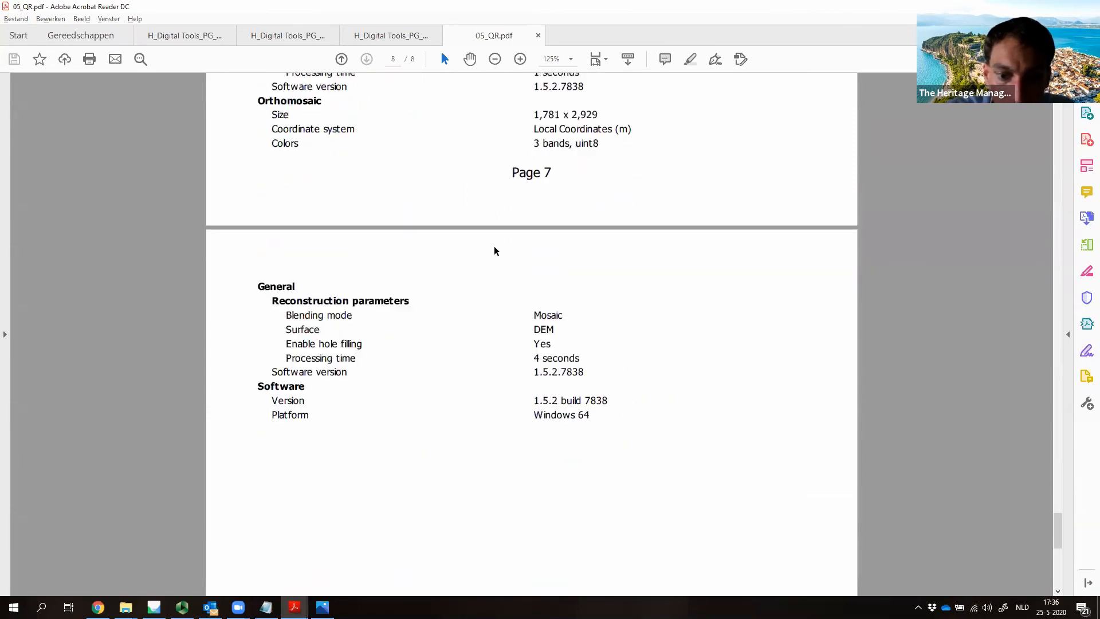
pyautogui.scroll(12, 496, 251)
pyautogui.scroll(8, 496, 251)
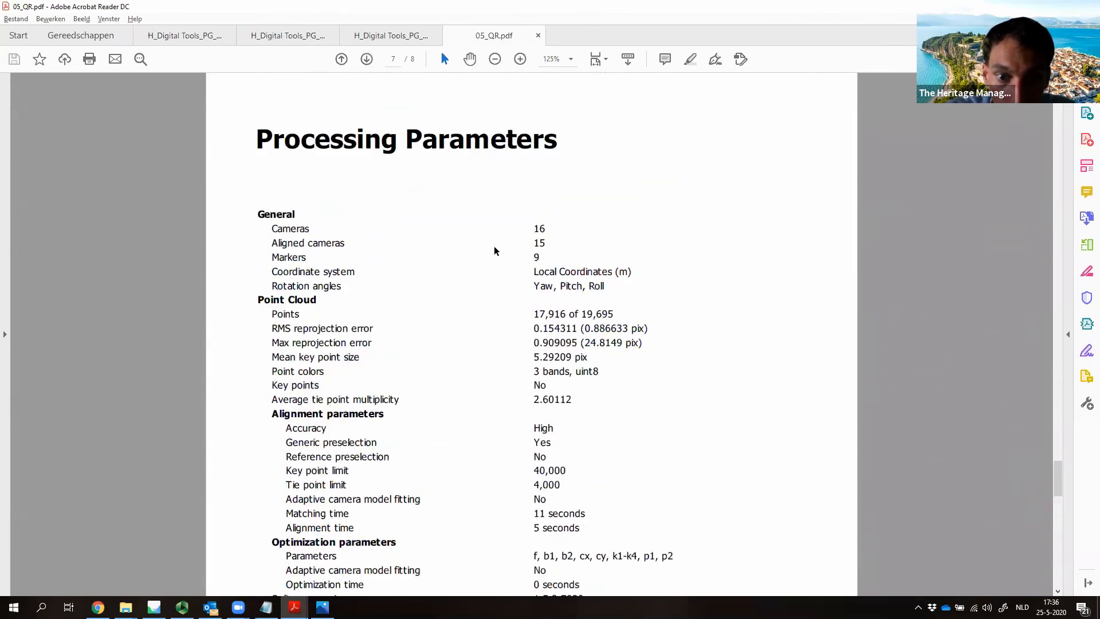
pyautogui.scroll(-8, 496, 251)
pyautogui.scroll(-3, 496, 251)
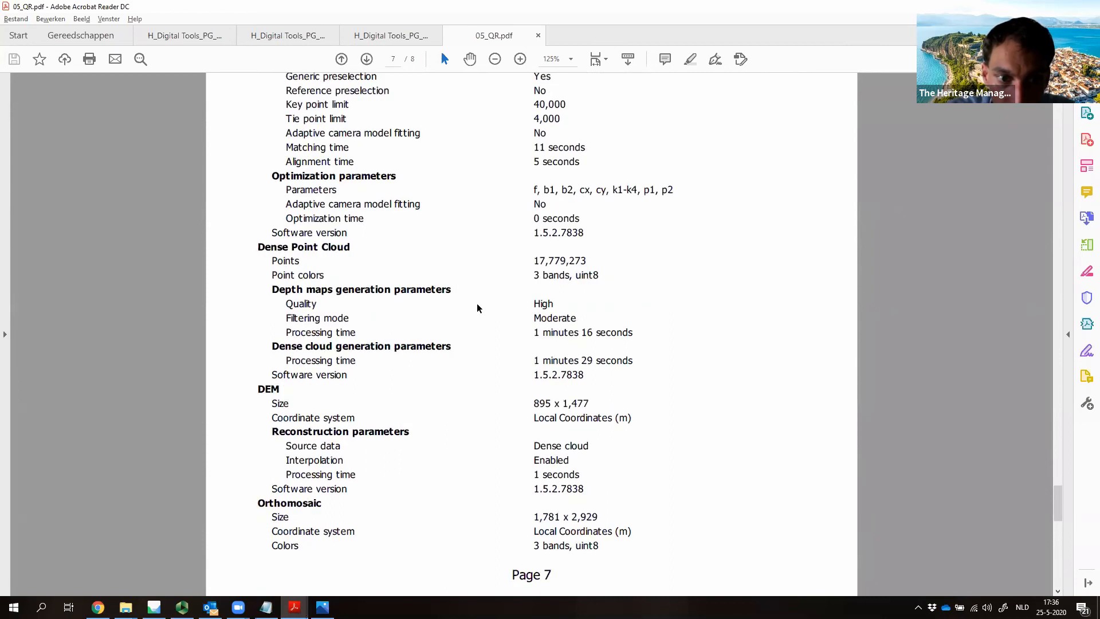
pyautogui.scroll(2, 482, 307)
pyautogui.scroll(-1, 478, 308)
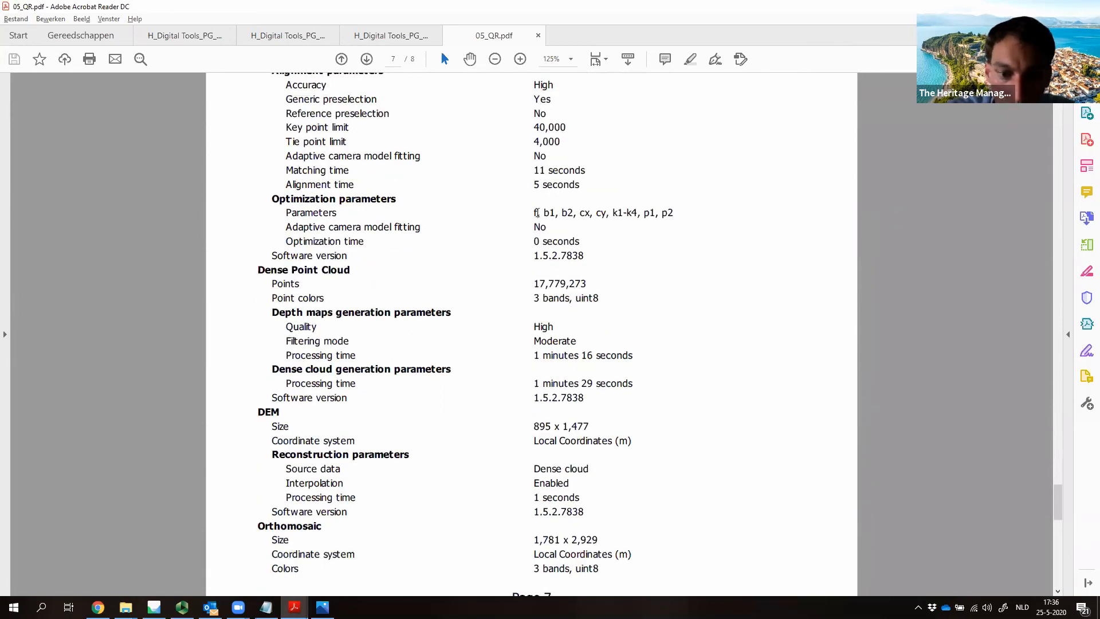
pyautogui.scroll(6, 576, 447)
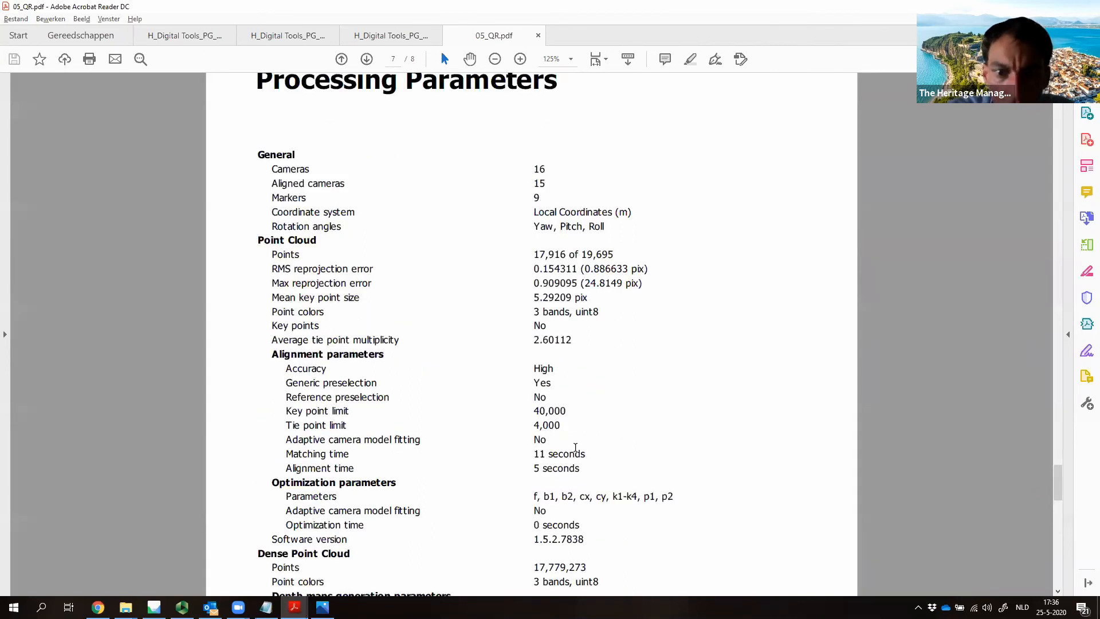
pyautogui.scroll(-3, 576, 447)
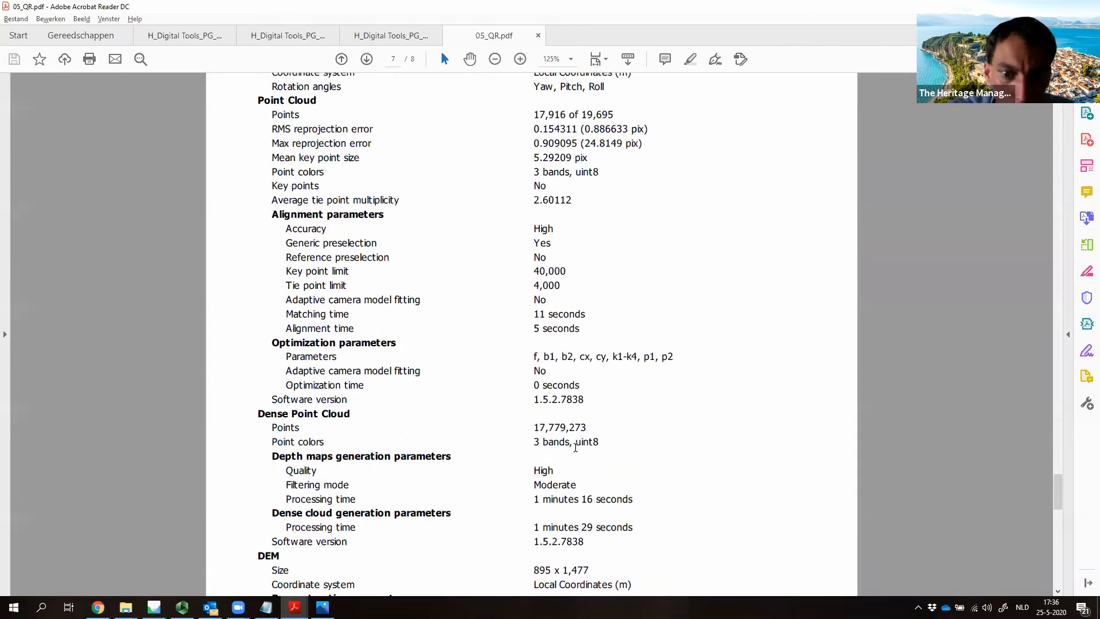
pyautogui.scroll(-5, 575, 447)
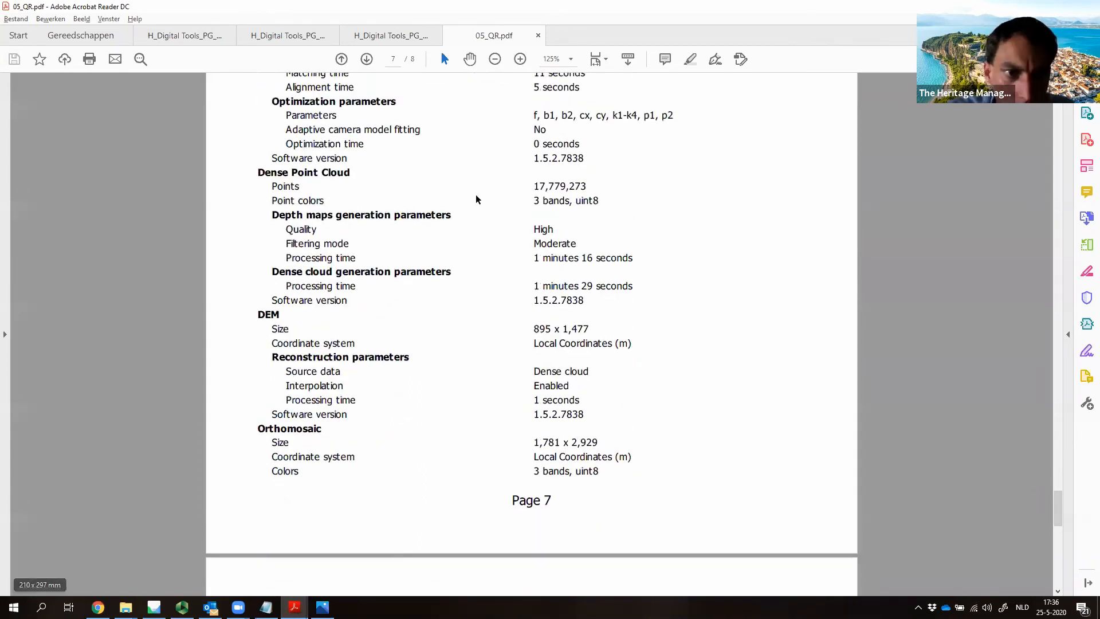
# Step: Close the 05_QR.pdf report and browse the topographic processing workflow slides to the Model referencing slide on geometric quality
pyautogui.click(539, 38)
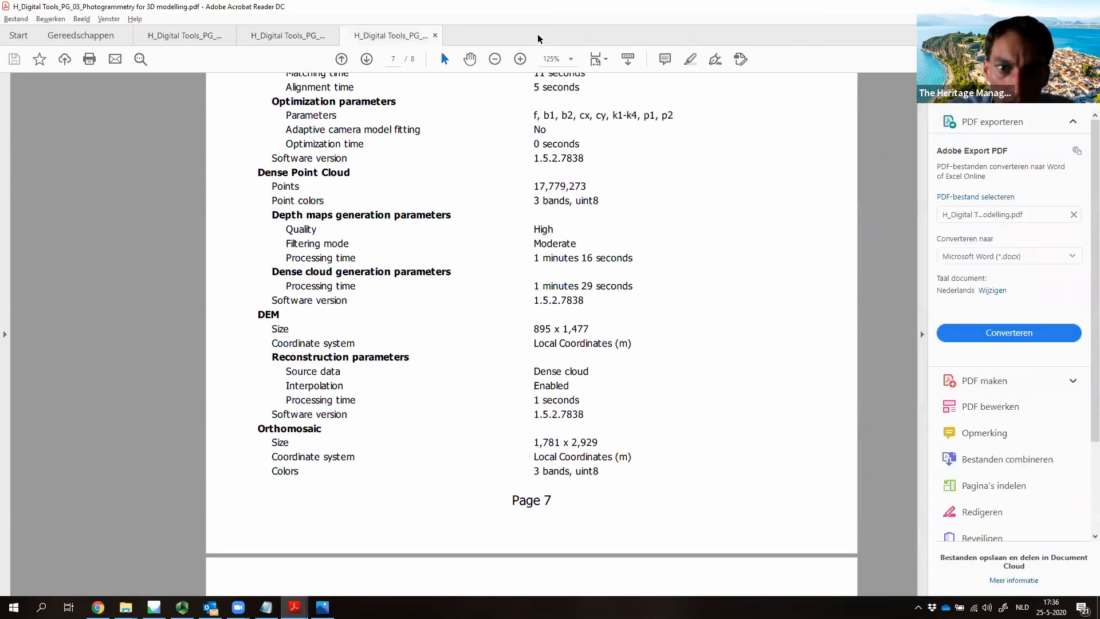
pyautogui.click(267, 40)
pyautogui.click(164, 44)
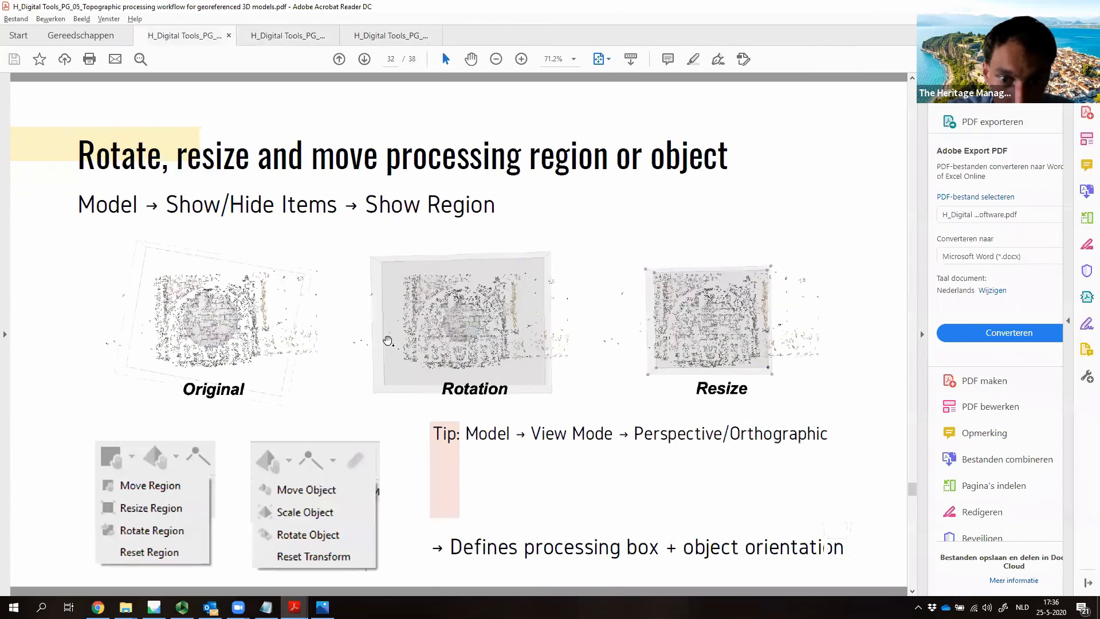
pyautogui.scroll(-4, 388, 342)
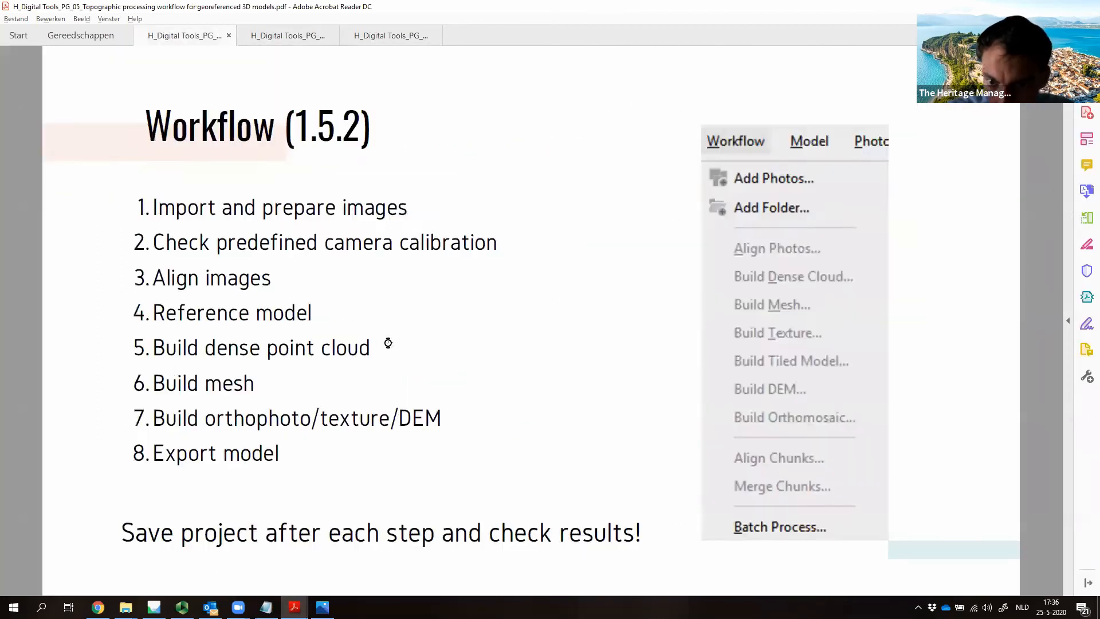
pyautogui.scroll(-4, 388, 342)
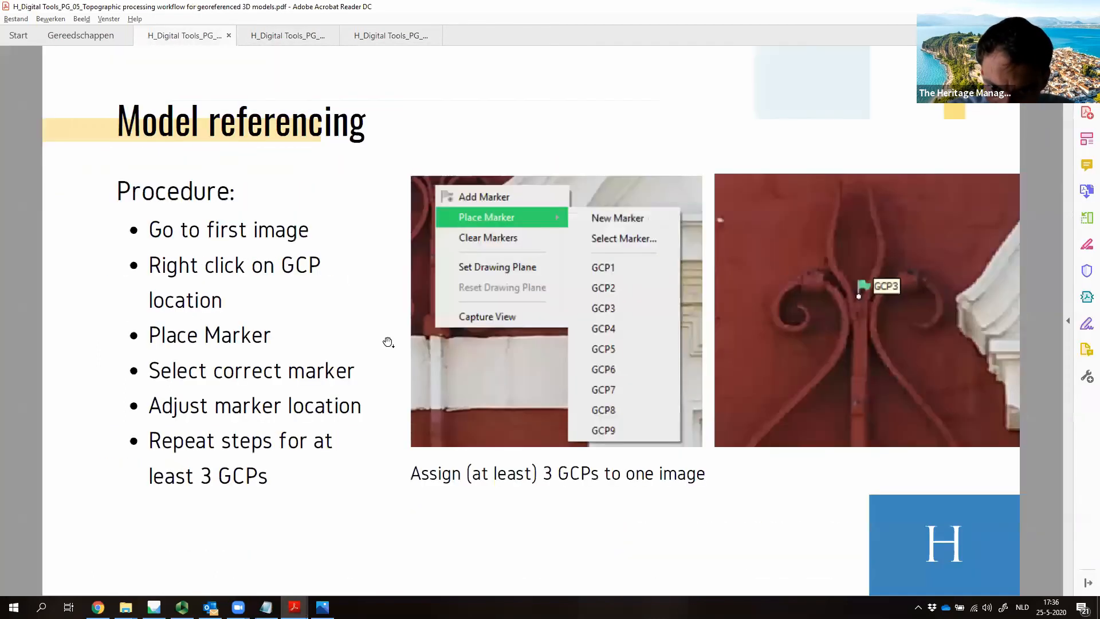
pyautogui.scroll(-1, 388, 343)
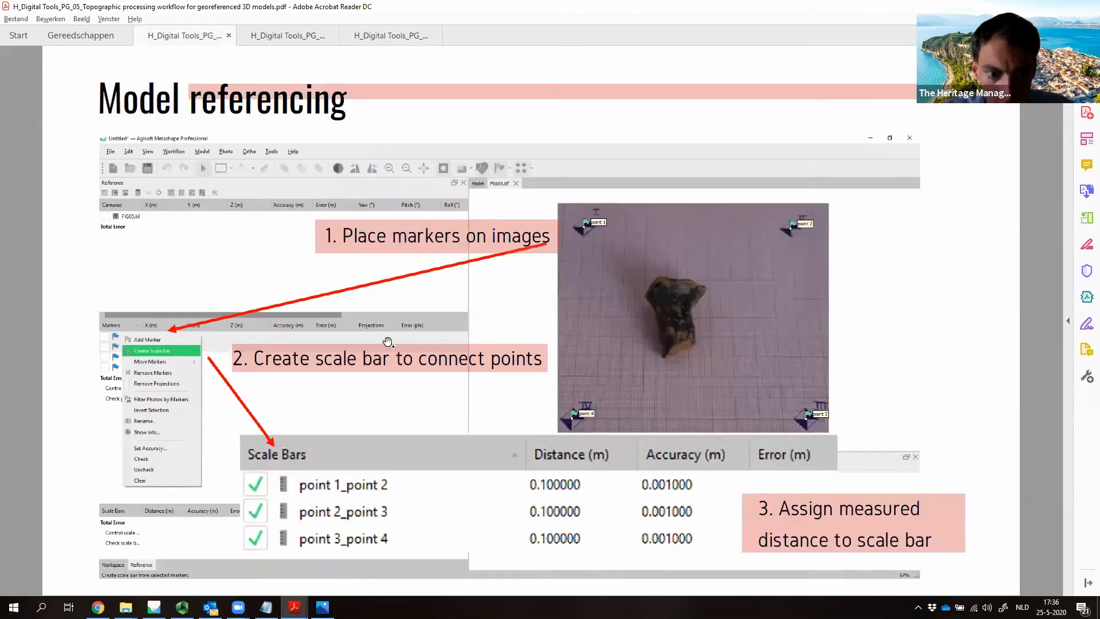
pyautogui.scroll(1, 388, 342)
pyautogui.scroll(-2, 388, 342)
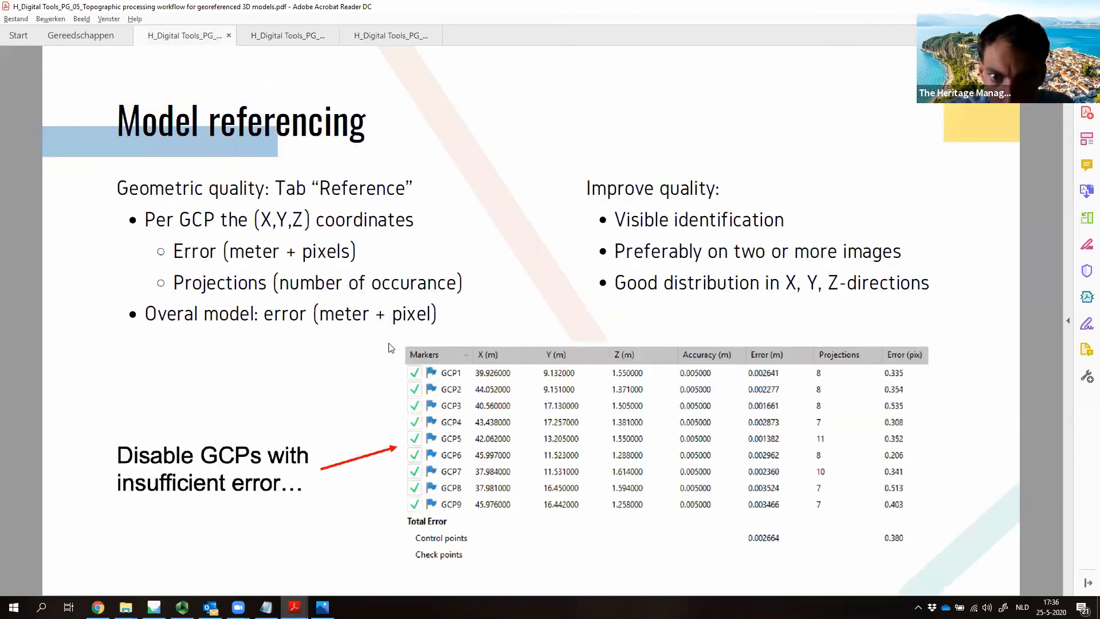
# Step: Leave the slides and launch QGIS 3.12
pyautogui.hotkey('alt', 'Tab')
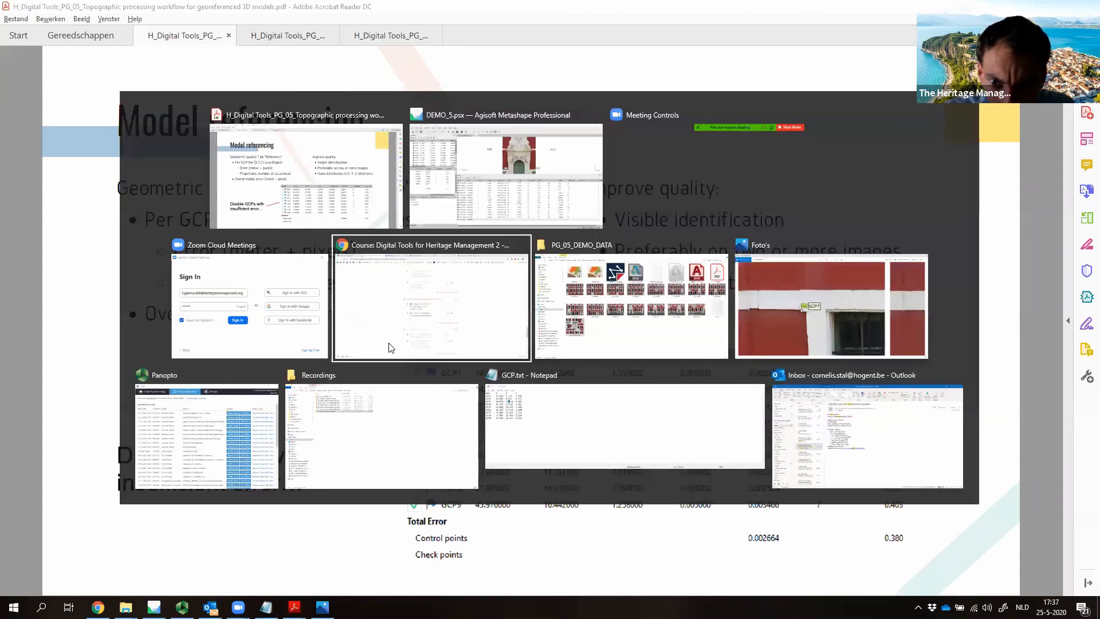
pyautogui.press('super')
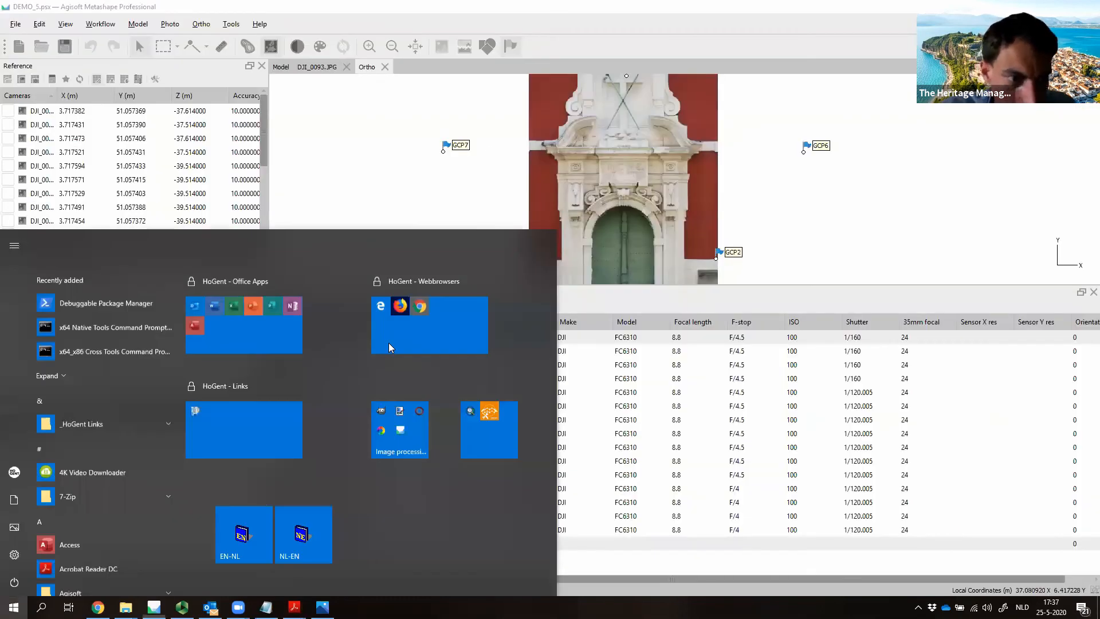
pyautogui.write('qgis')
pyautogui.press('Down')
pyautogui.press('Return')
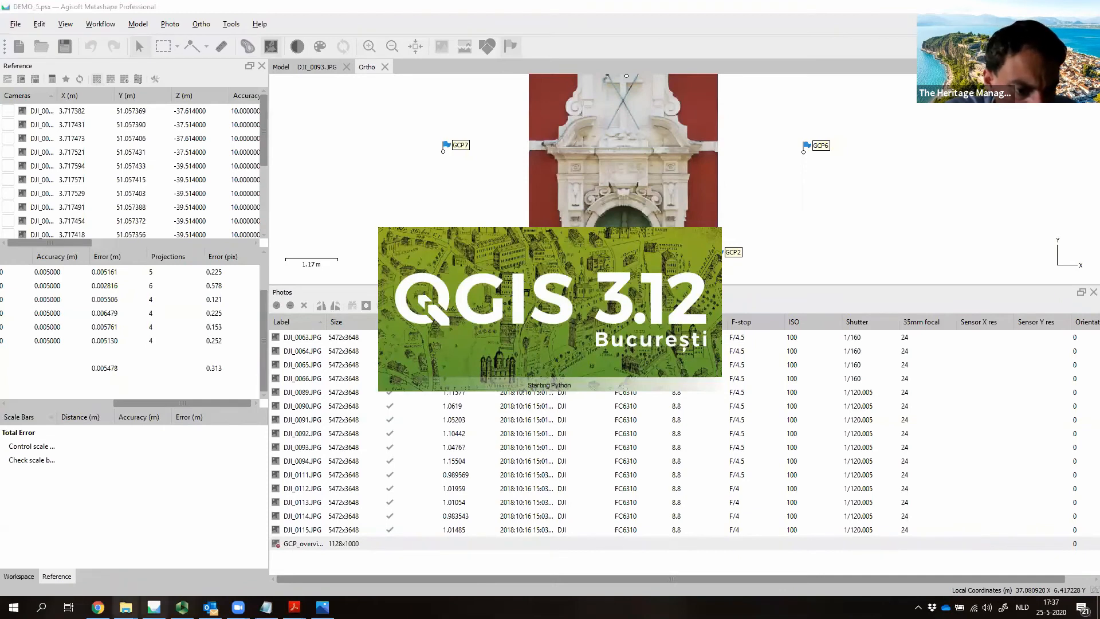
# Step: Select the 05_DEM.tif and 05_ORTHO.tif files together in the PG_05_DEMO_DATA folder
pyautogui.moveTo(125, 607)
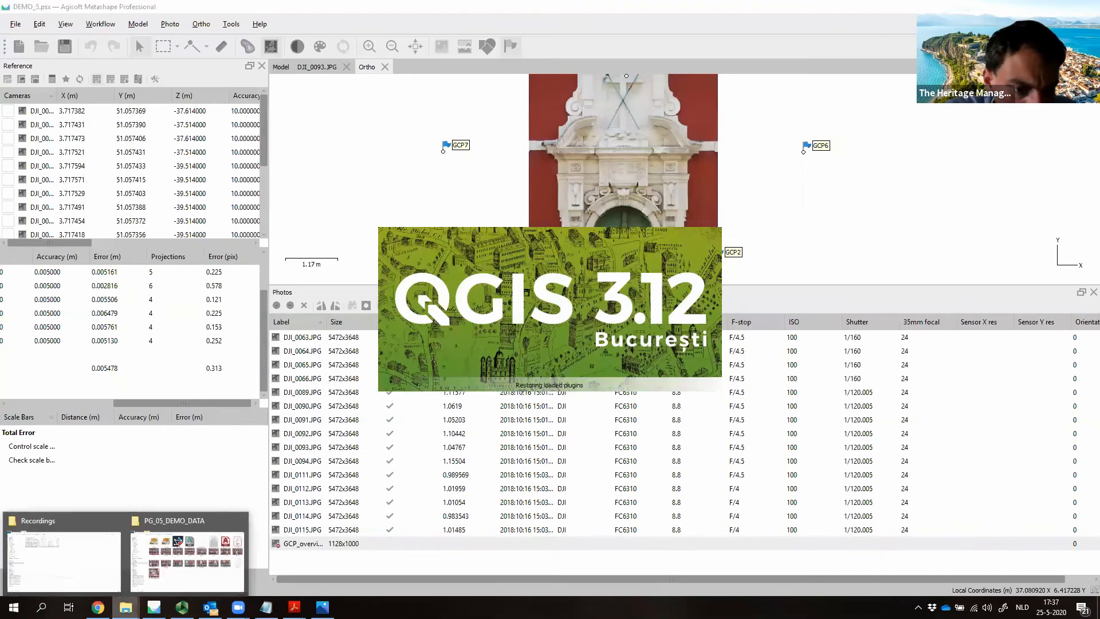
pyautogui.click(182, 577)
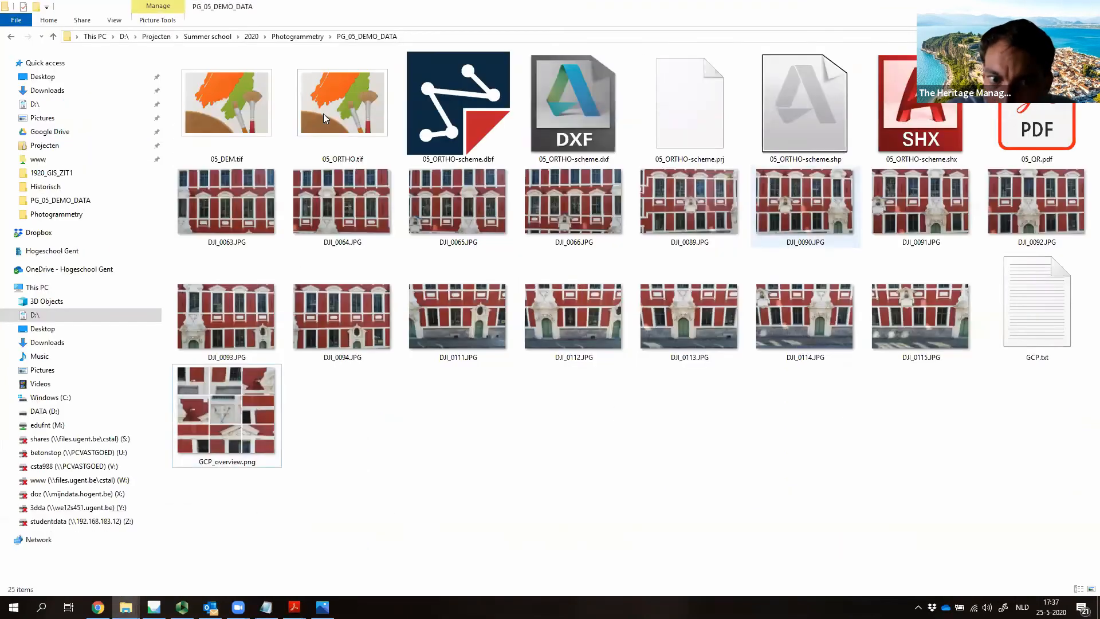
pyautogui.click(235, 111)
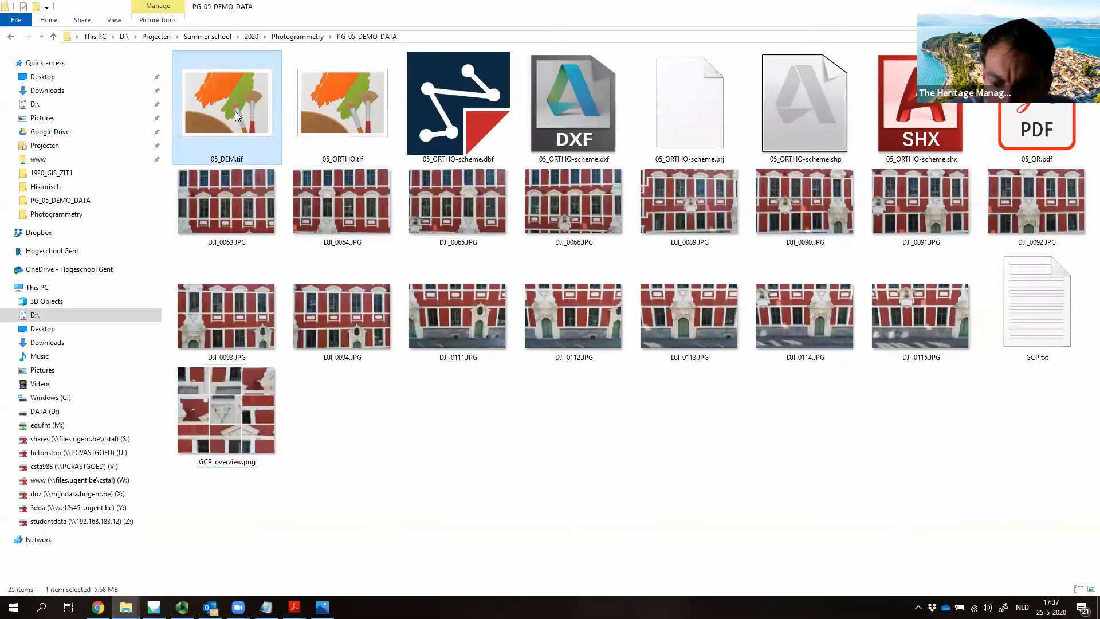
pyautogui.keyDown('ctrl'); pyautogui.click(316, 109); pyautogui.keyUp('ctrl')
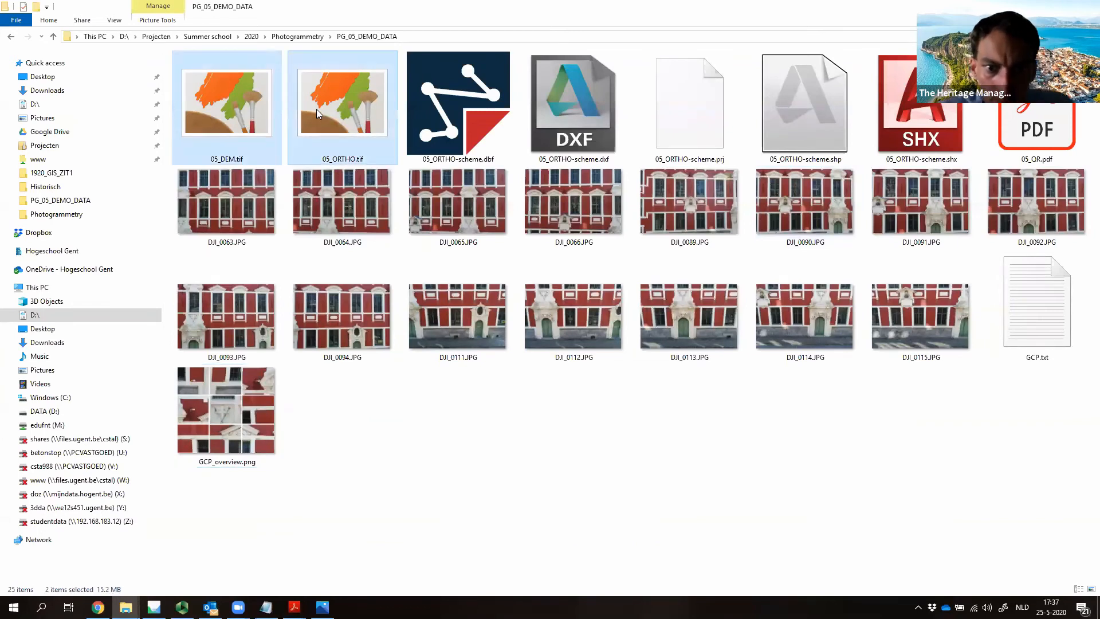
pyautogui.hotkey('alt', 'Tab')
pyautogui.hotkey('alt', 'Tab')
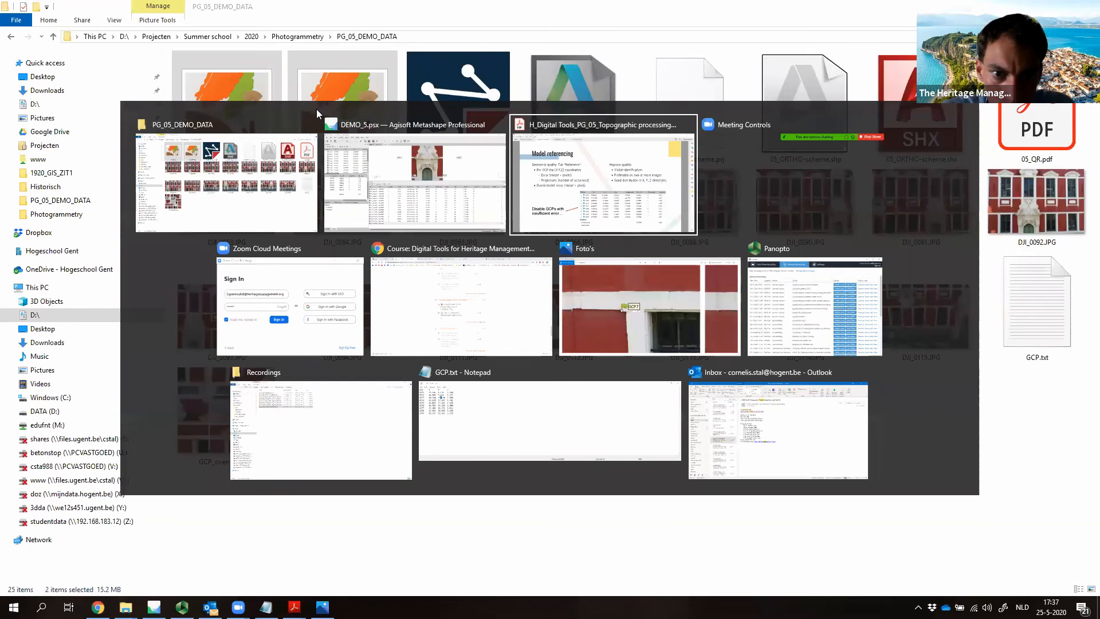
pyautogui.hotkey('alt', 'shift', 'Tab')
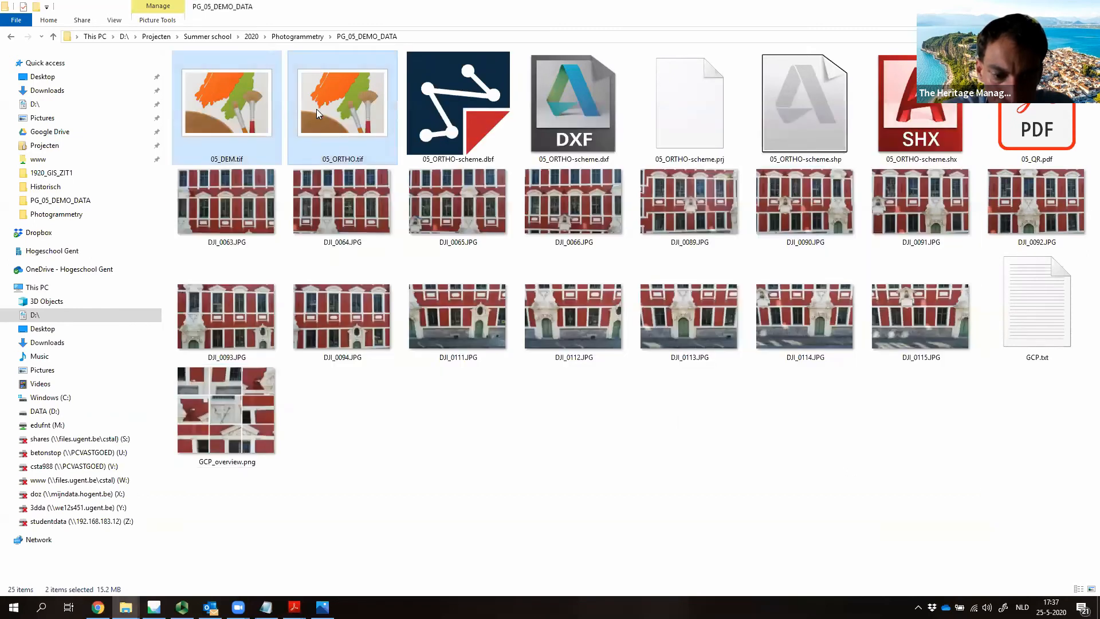
# Step: Close the GCP.txt text file and the GCP_overview.png image viewer
pyautogui.click(266, 607)
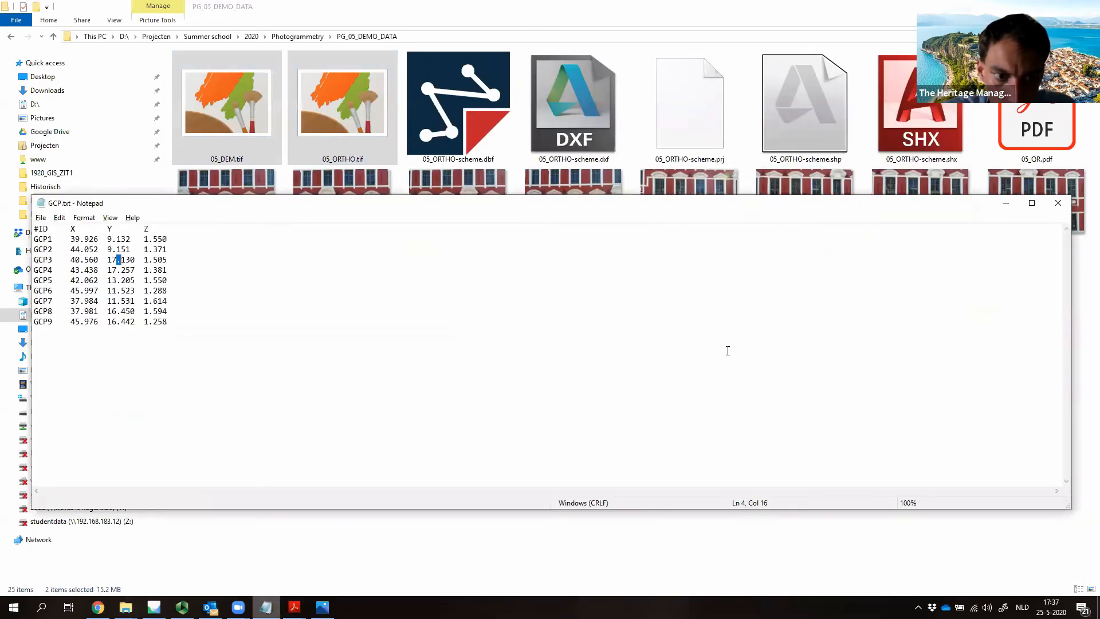
pyautogui.click(1064, 208)
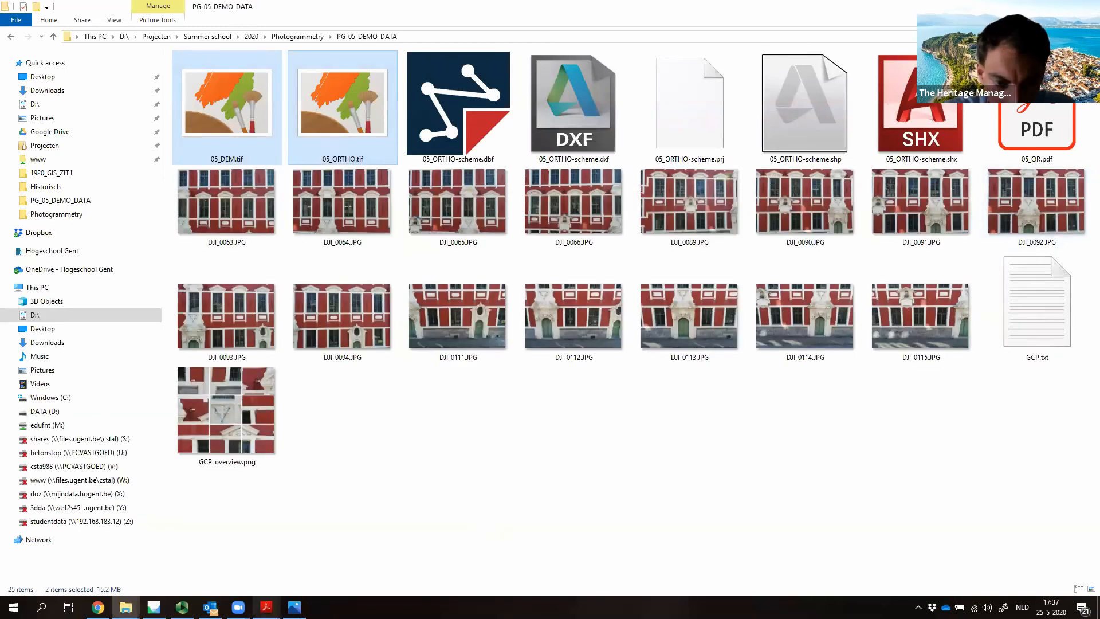
pyautogui.click(295, 607)
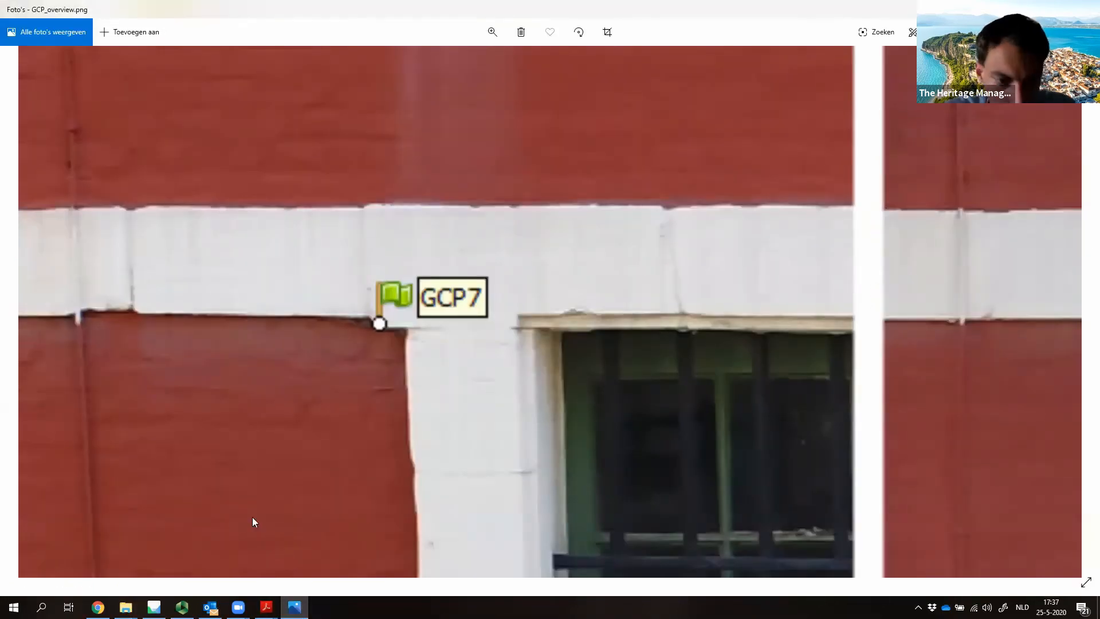
pyautogui.click(295, 608)
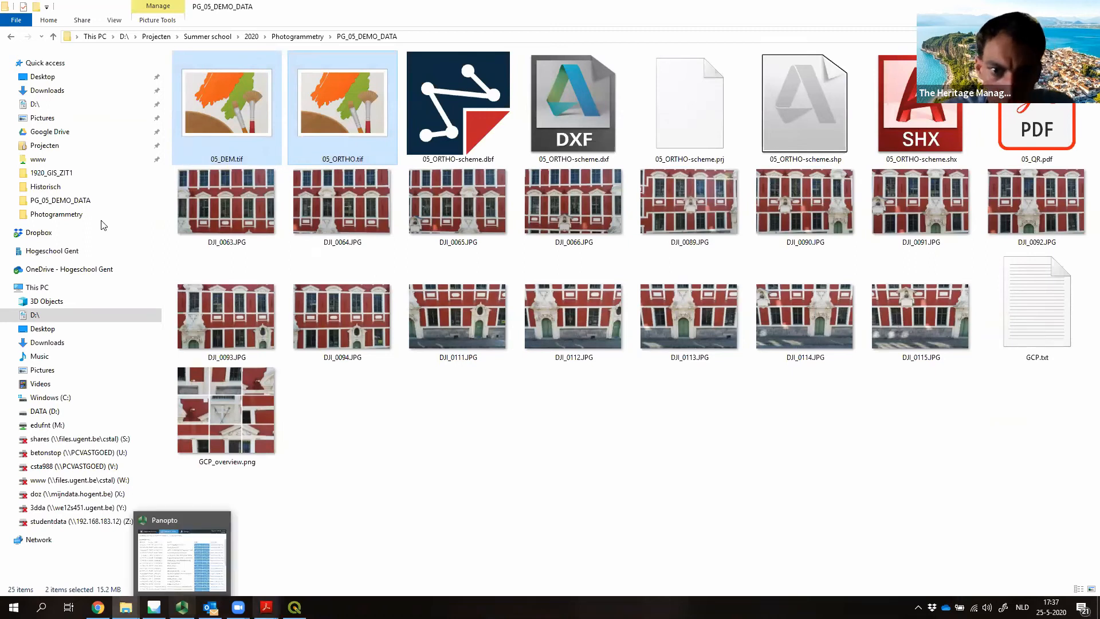
# Step: Load the selected DEM and orthomosaic GeoTIFFs into the QGIS project, with the orthomosaic above the DEM
pyautogui.hotkey('alt', 'Tab')
pyautogui.hotkey('alt', 'Tab')
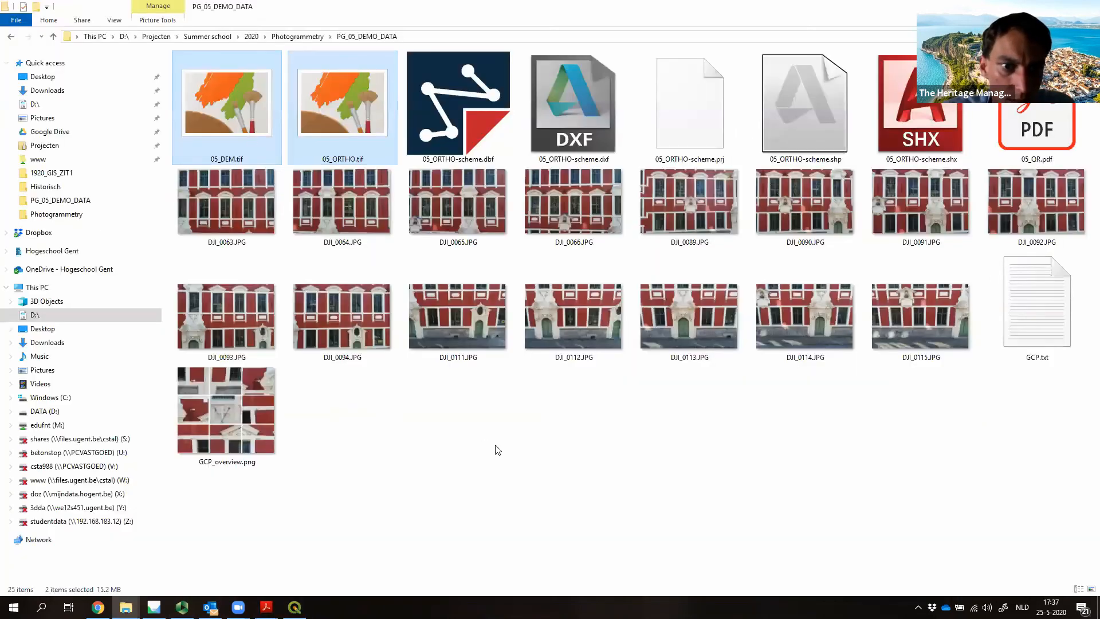
pyautogui.moveTo(497, 450); pyautogui.dragTo(64, 258)
pyautogui.hotkey('alt', 'Tab')
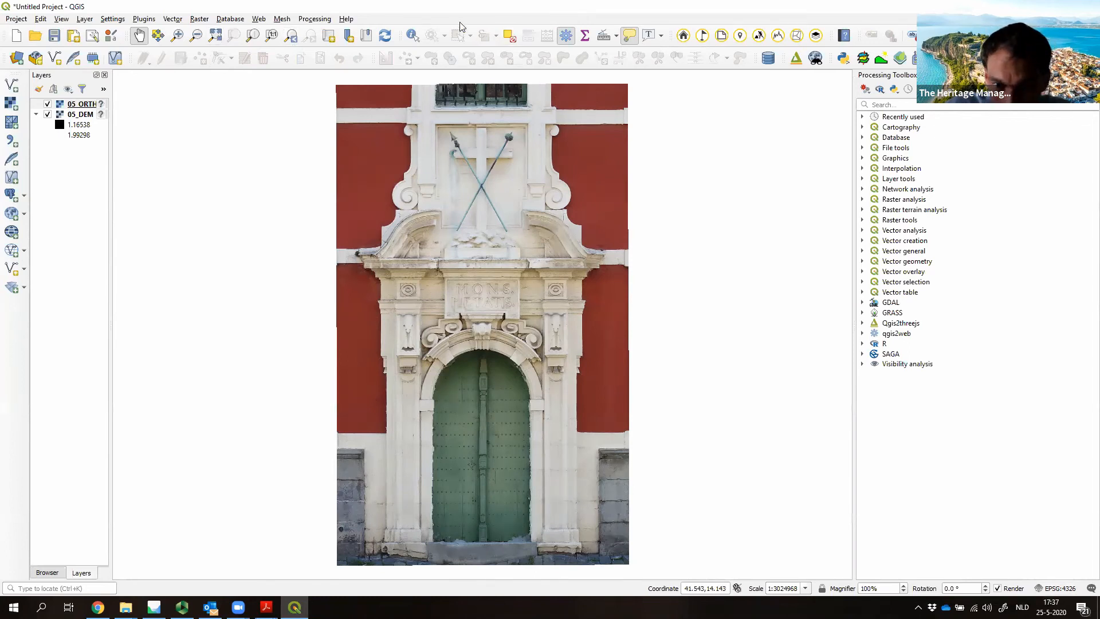
# Step: Try to measure the width of the cornice above the door with Measure Line, switching the calculation from Ellipsoidal to Cartesian
pyautogui.click(615, 35)
pyautogui.click(630, 53)
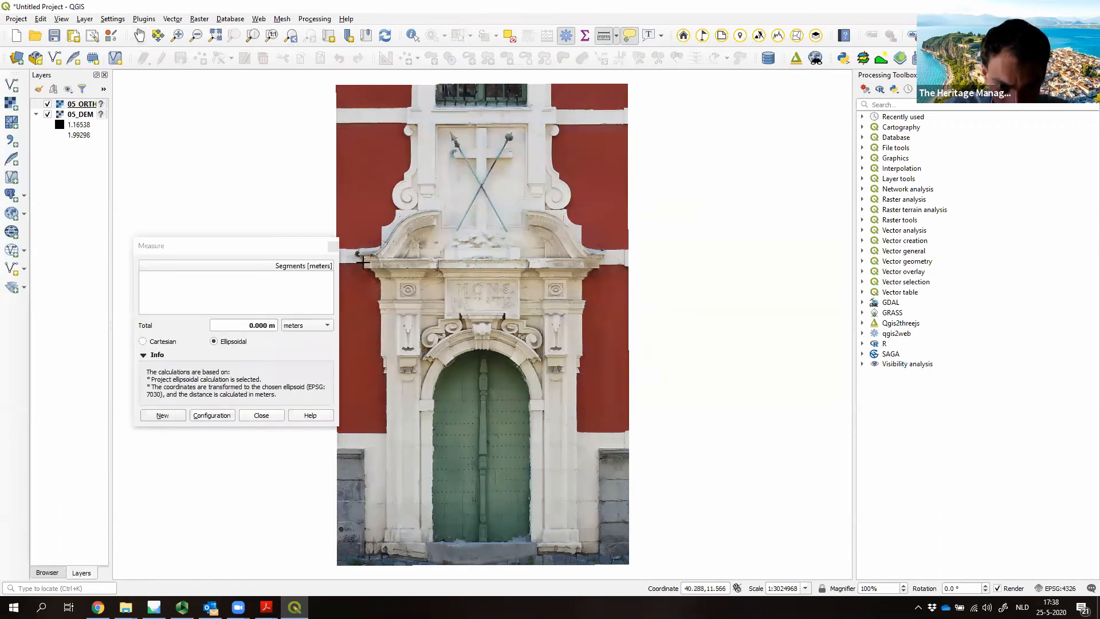
pyautogui.click(563, 272)
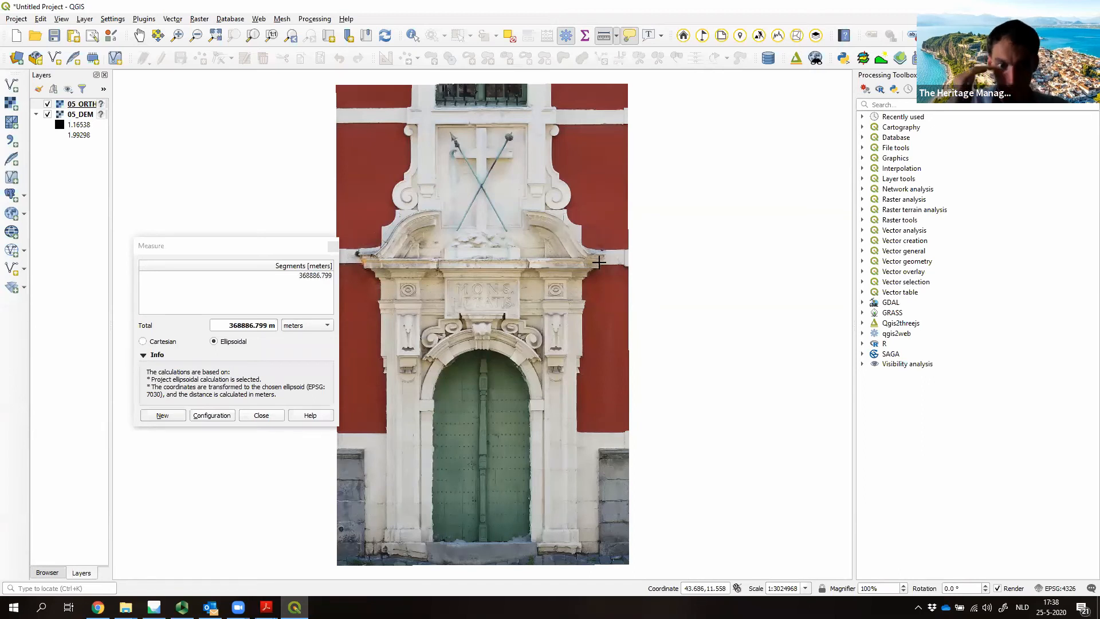
pyautogui.click(143, 342)
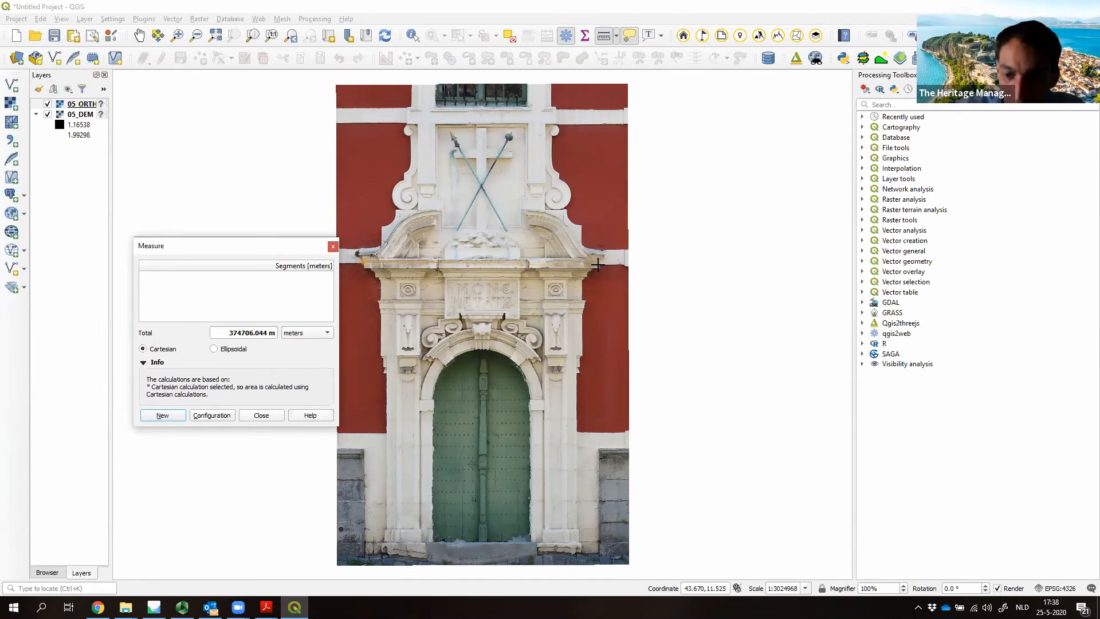
# Step: Set the project coordinate reference system to Belge 1972 / Belgian Lambert 72 (EPSG:31370)
pyautogui.click(1053, 585)
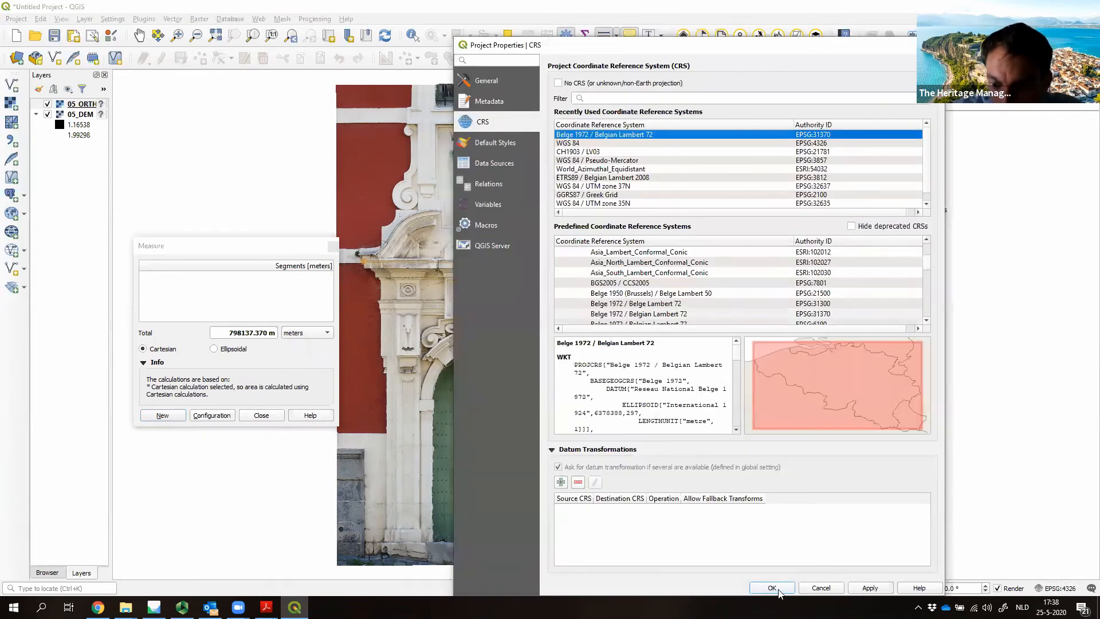
pyautogui.click(778, 589)
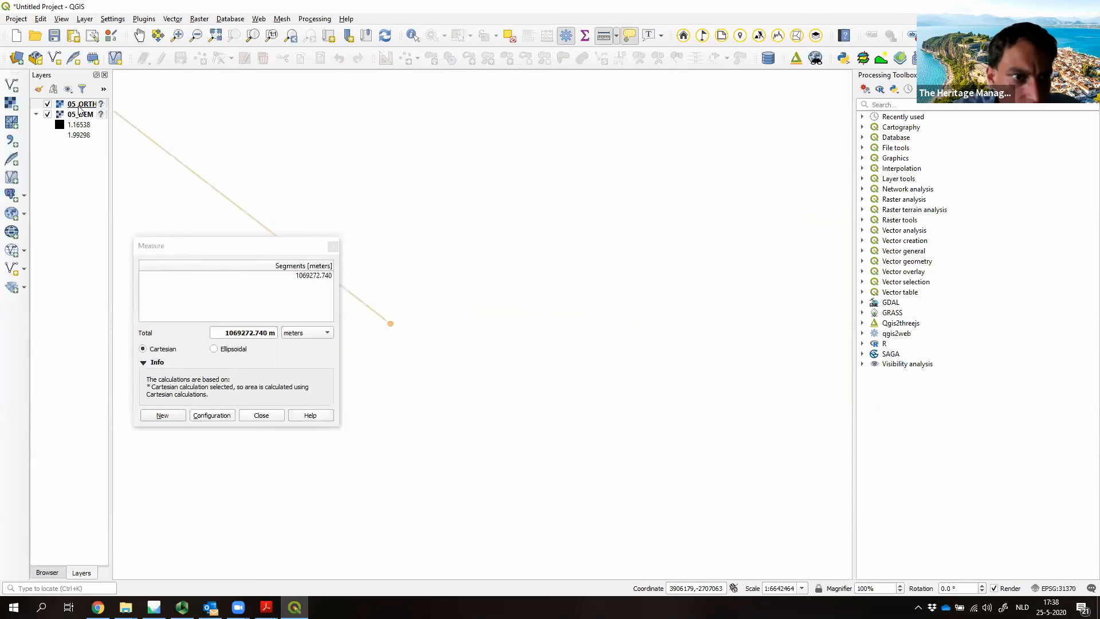
# Step: Remove the 05_ORTHO and 05_DEM layers from the project and close the line measurement window
pyautogui.click(79, 106)
pyautogui.keyDown('ctrl'); pyautogui.click(79, 113); pyautogui.keyUp('ctrl')
pyautogui.rightClick(80, 113)
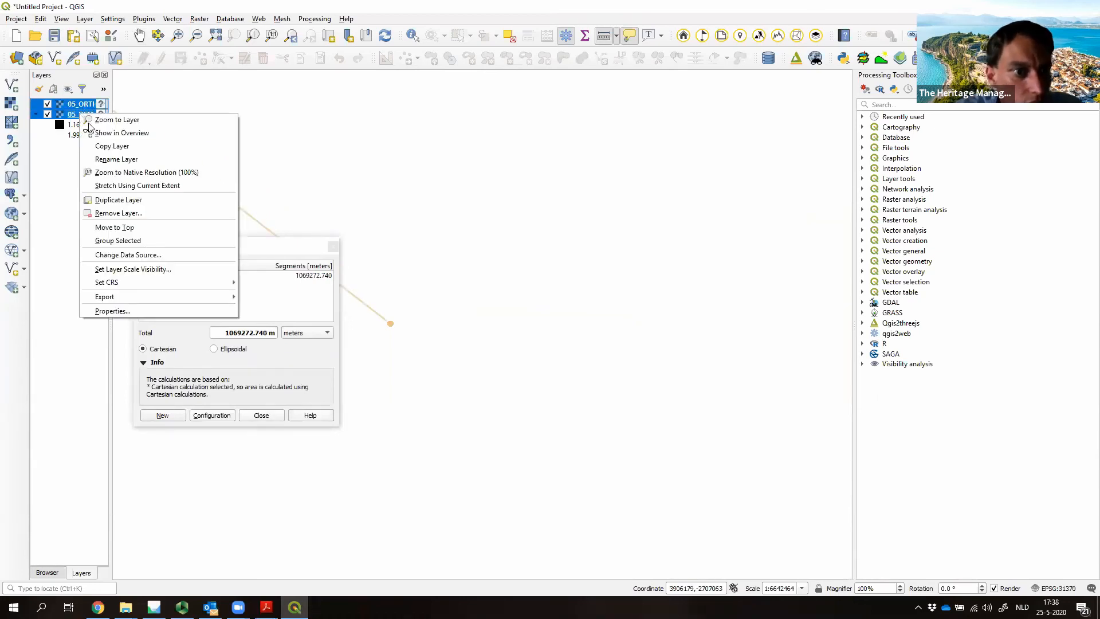
pyautogui.click(129, 213)
pyautogui.press('Return')
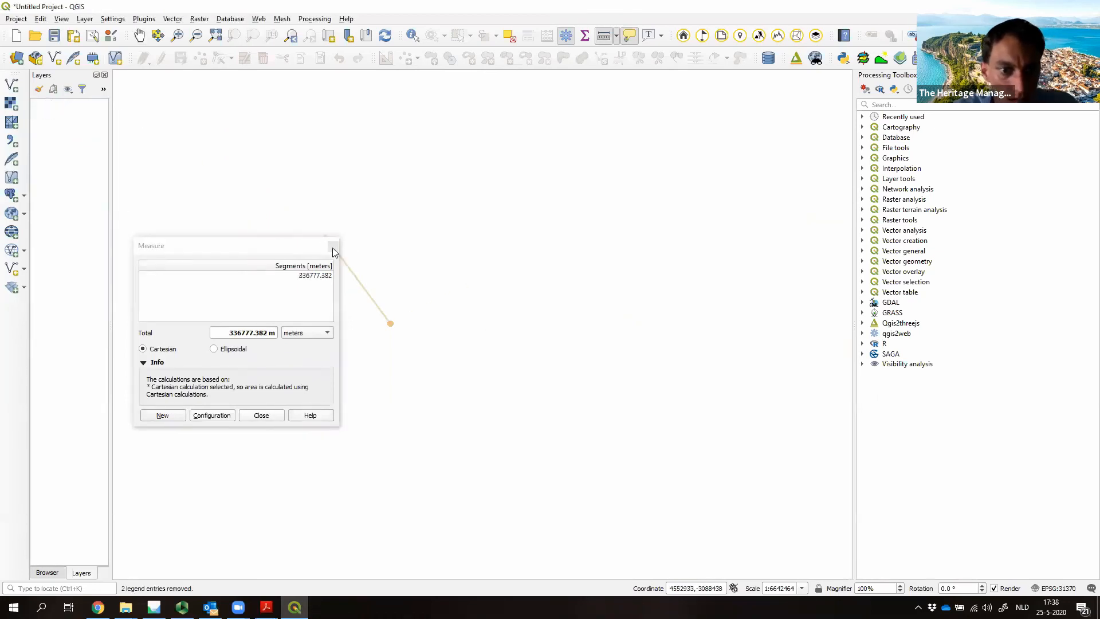
pyautogui.click(332, 250)
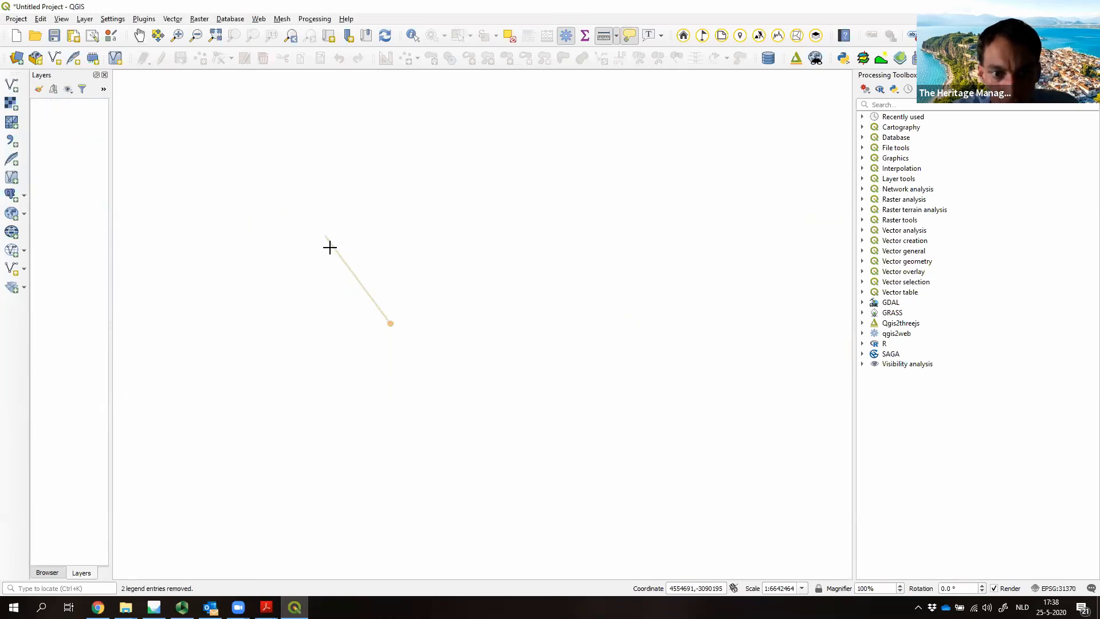
# Step: Add 05_DEM.tif and 05_ORTHO.tif from the folder to the QGIS project and place the orthomosaic above the DEM
pyautogui.click(1055, 589)
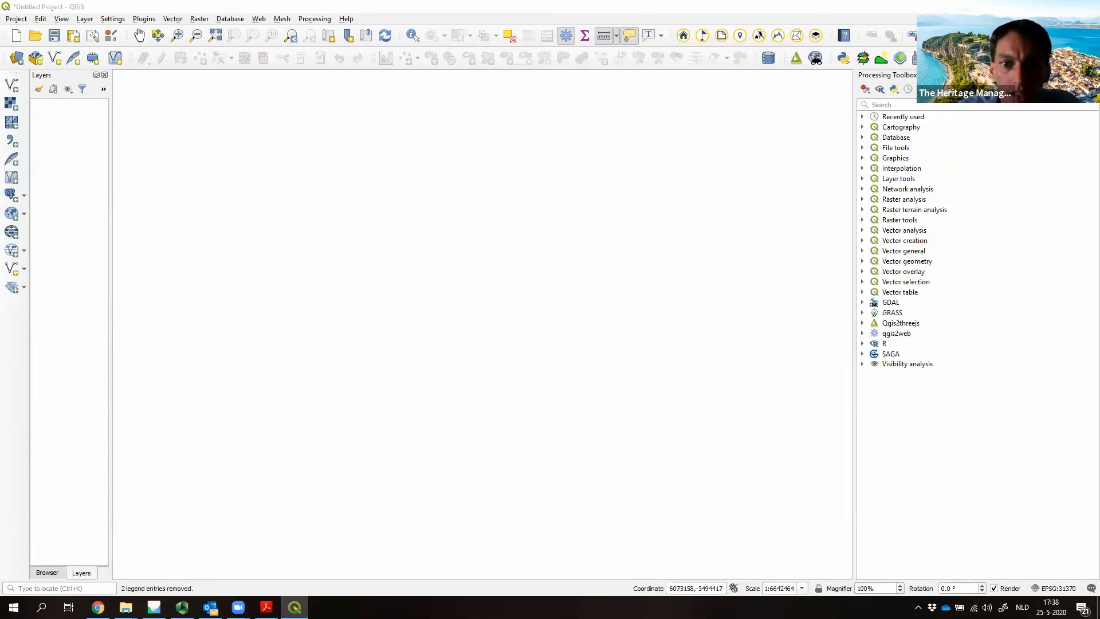
pyautogui.hotkey('alt', 'Tab')
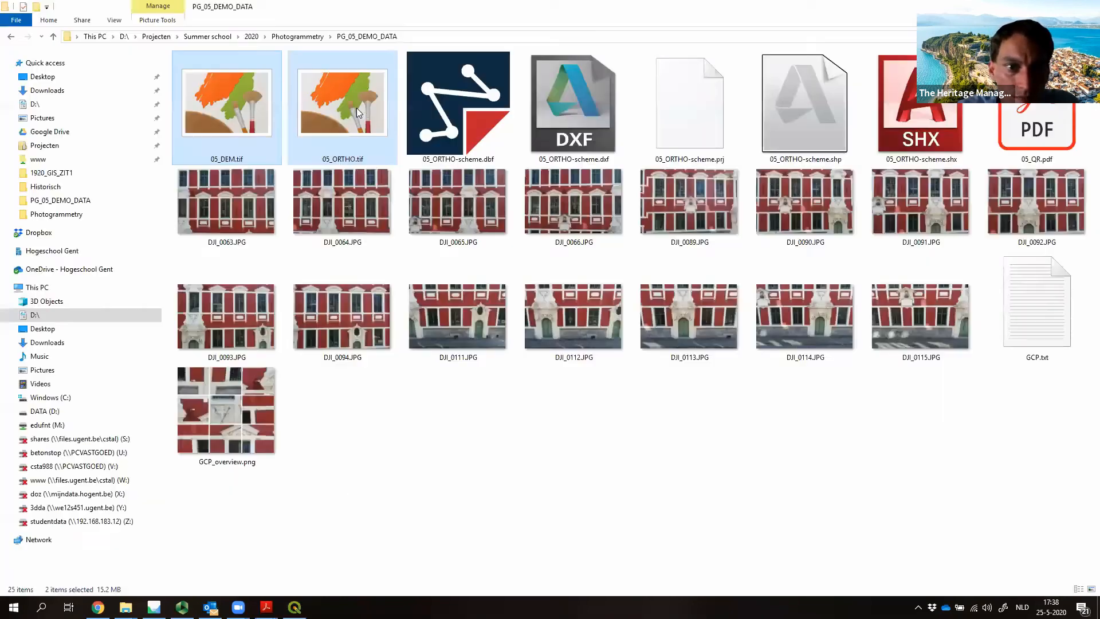
pyautogui.hotkey('alt', 'Tab')
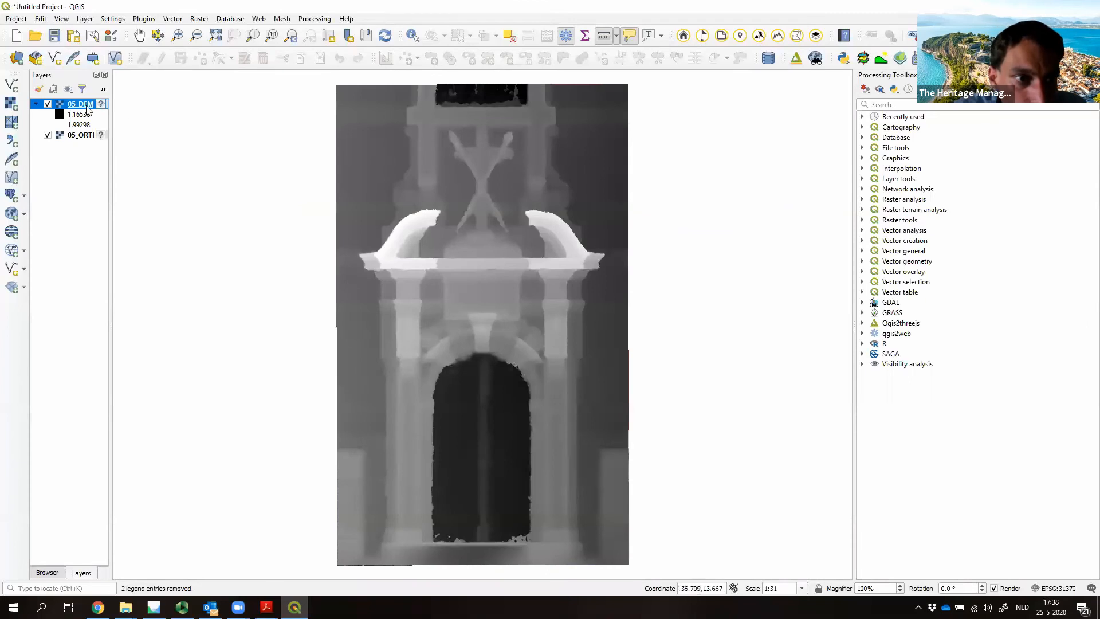
pyautogui.moveTo(80, 135); pyautogui.dragTo(69, 102)
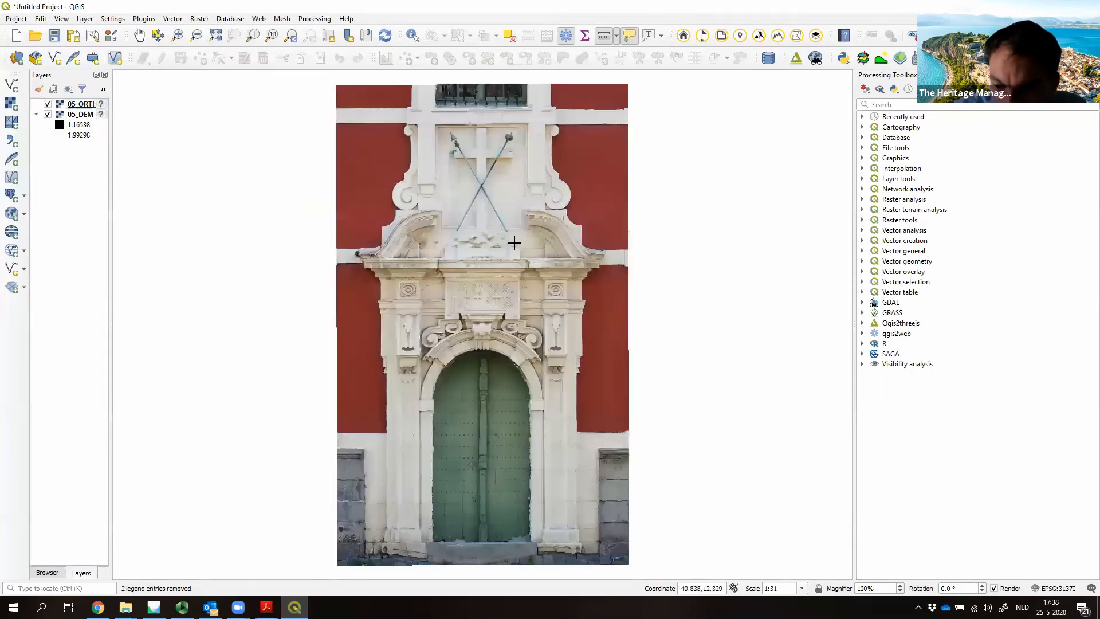
# Step: Measure the width of the cornice above the door from end to end in Cartesian mode
pyautogui.click(360, 266)
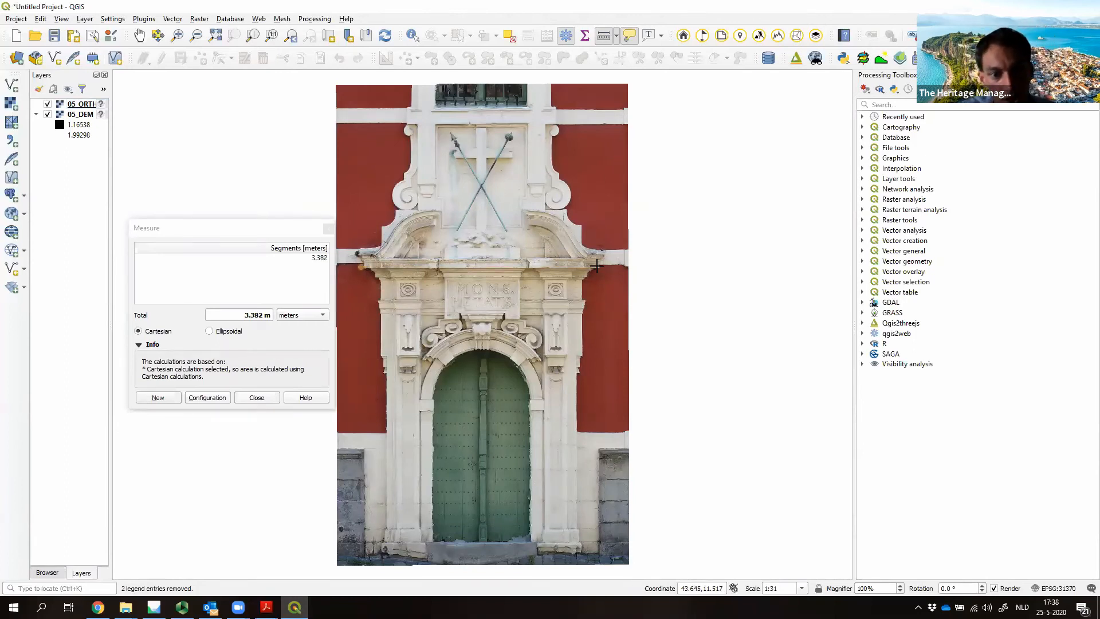
pyautogui.click(596, 269)
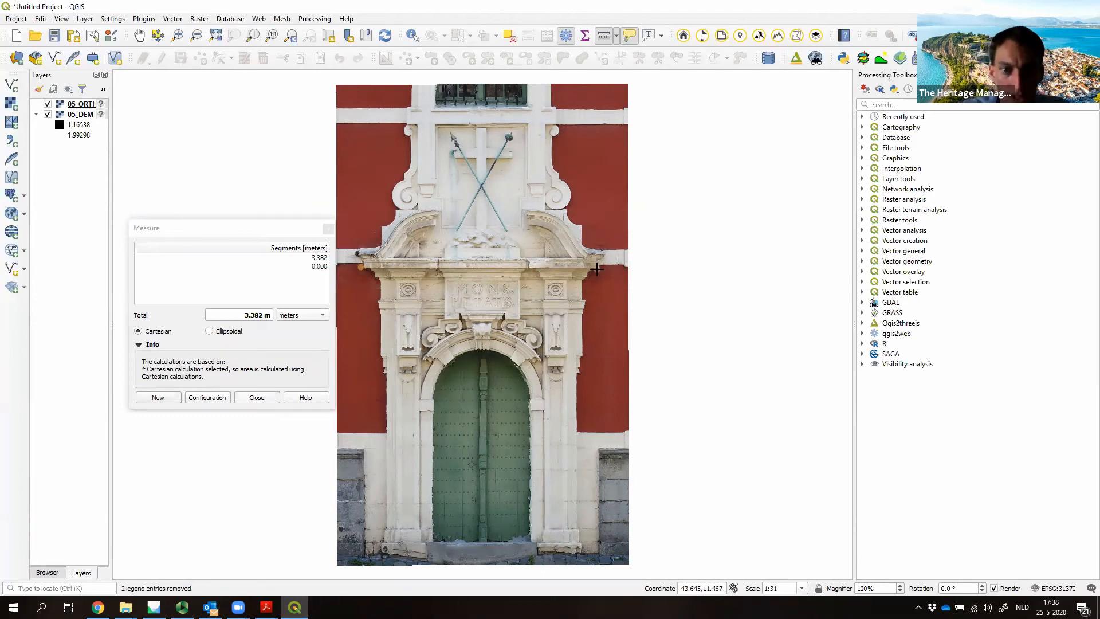
# Step: Measure the angle between the top and side edges of the orthomosaic and bring the angle result window fully into view
pyautogui.click(616, 37)
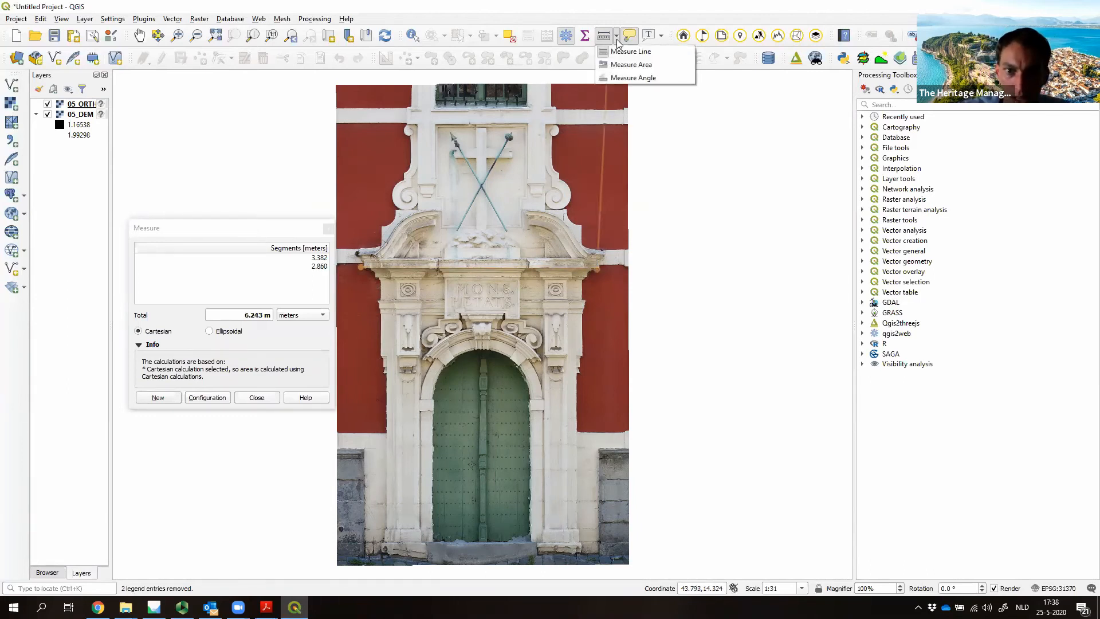
pyautogui.click(623, 78)
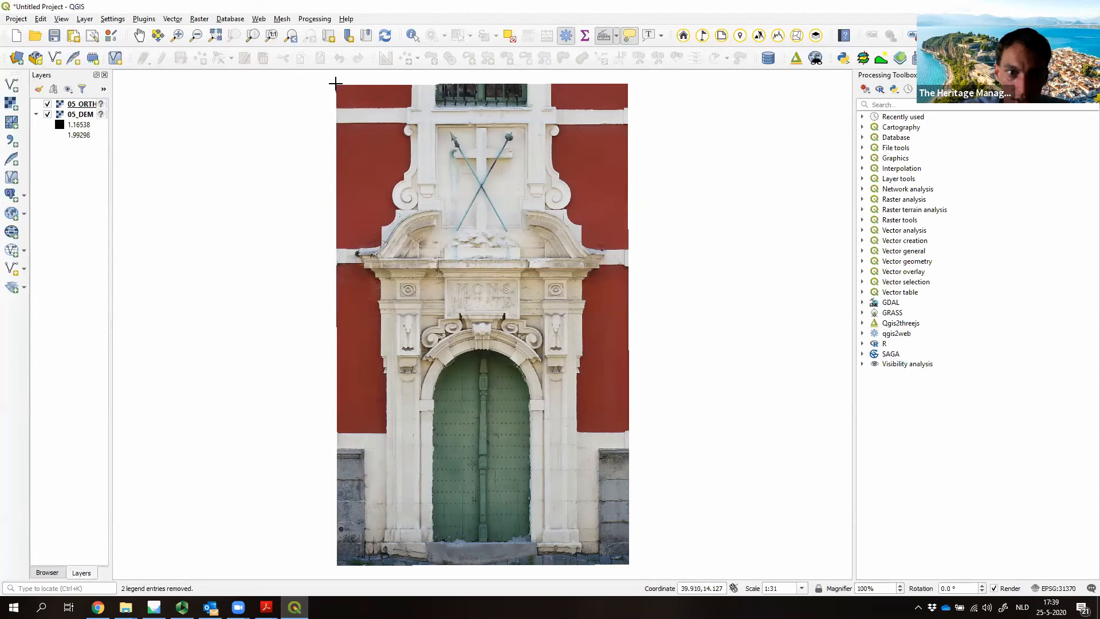
pyautogui.click(336, 84)
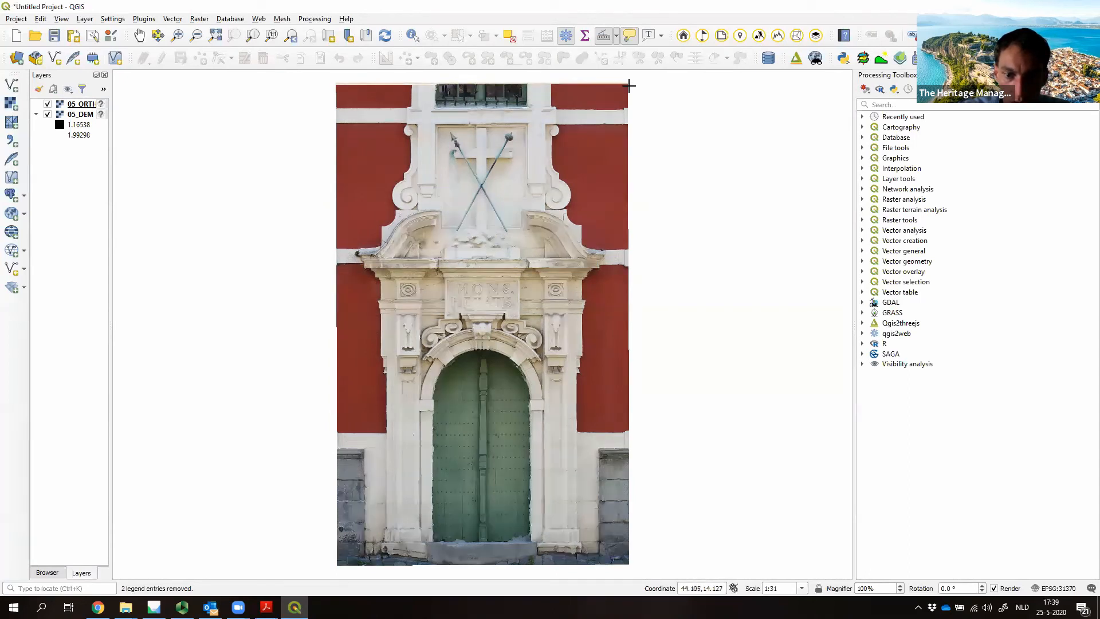
pyautogui.click(629, 85)
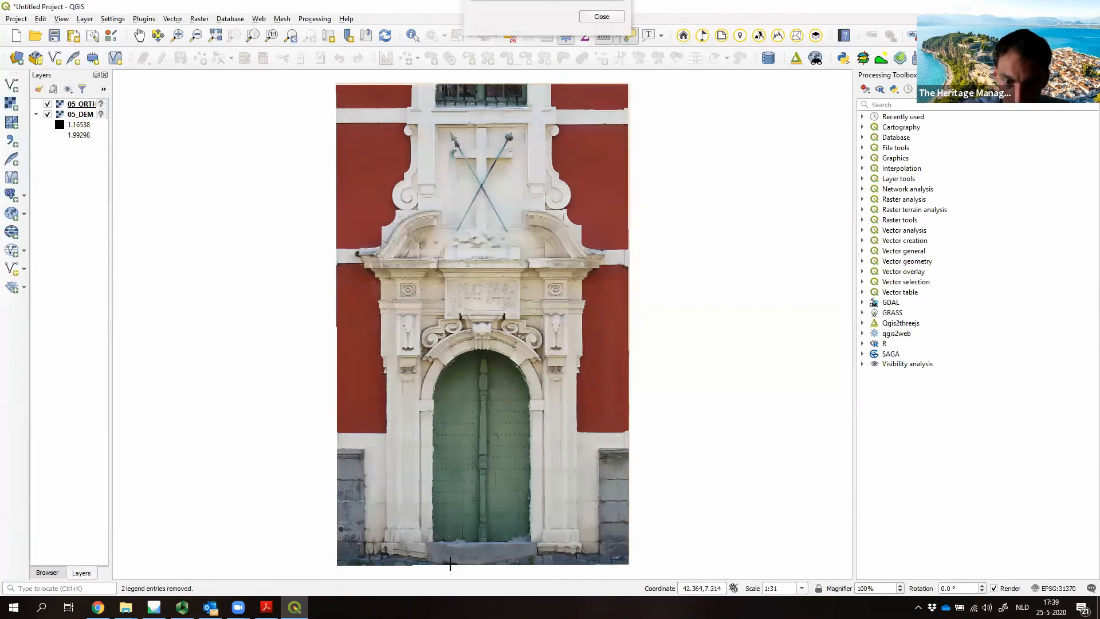
pyautogui.click(337, 565)
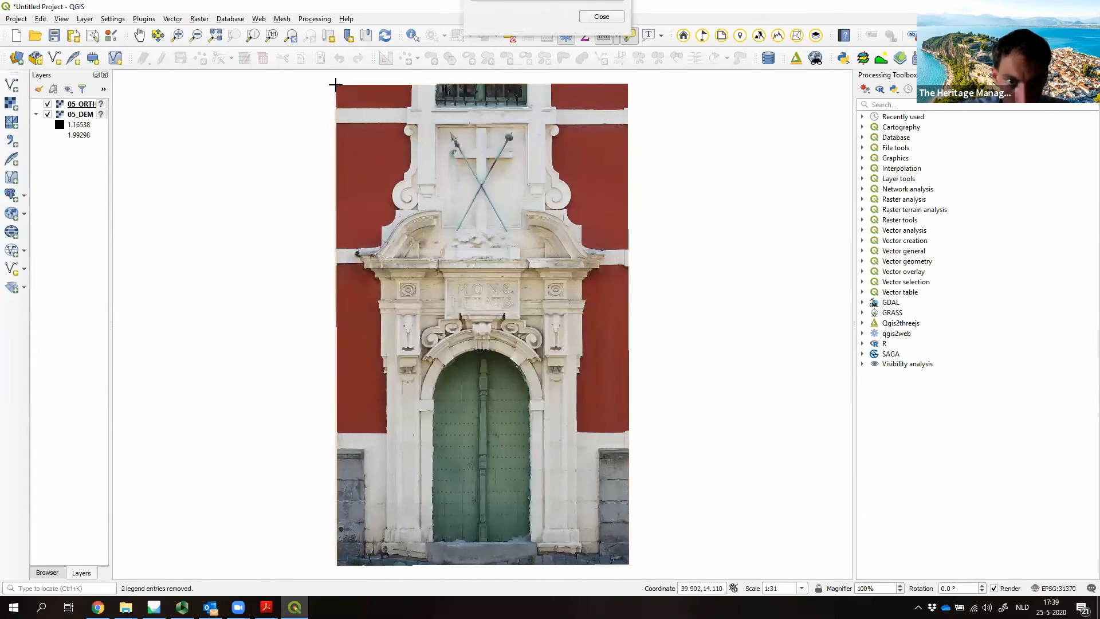
pyautogui.click(335, 85)
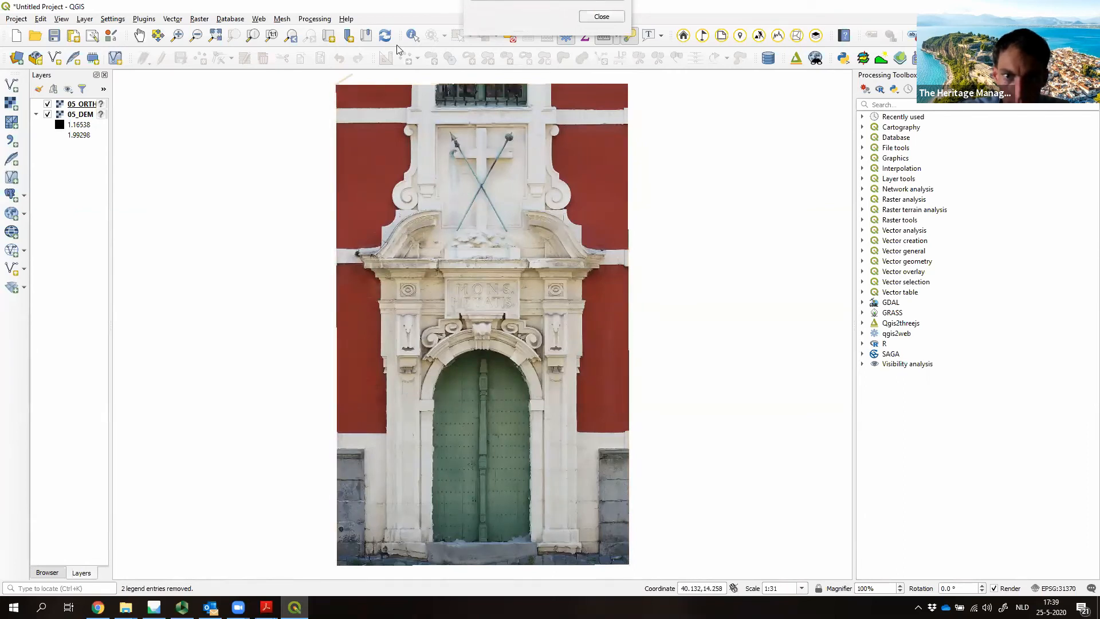
pyautogui.click(530, 24)
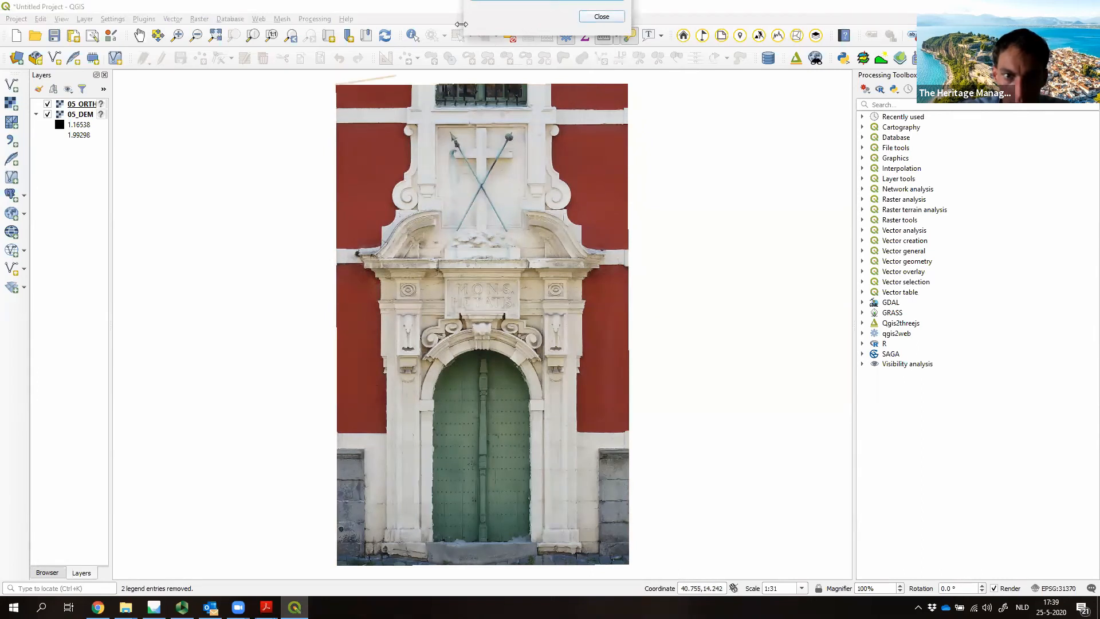
pyautogui.moveTo(462, 24); pyautogui.dragTo(303, 11)
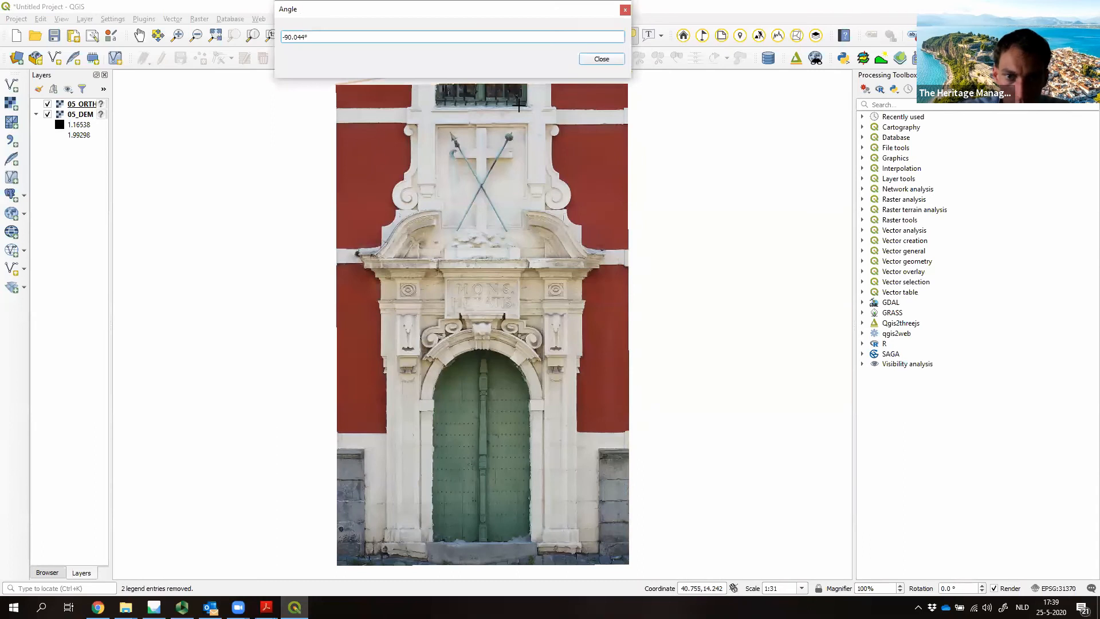
# Step: Measure the area of the full orthomosaic by outlining its four corners
pyautogui.click(616, 35)
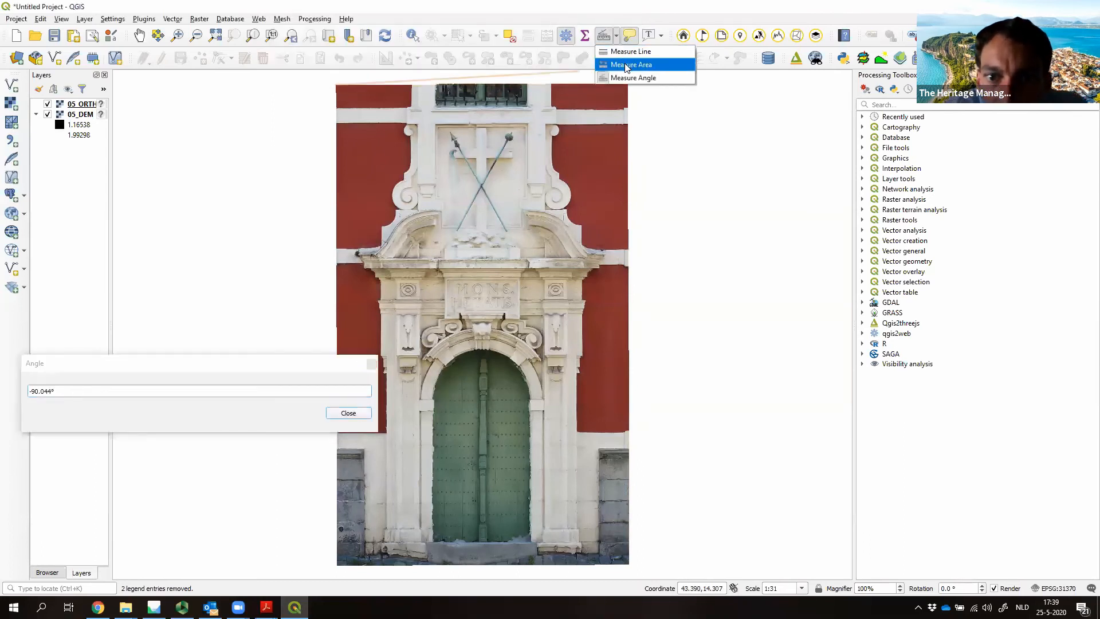
pyautogui.click(626, 66)
pyautogui.click(336, 85)
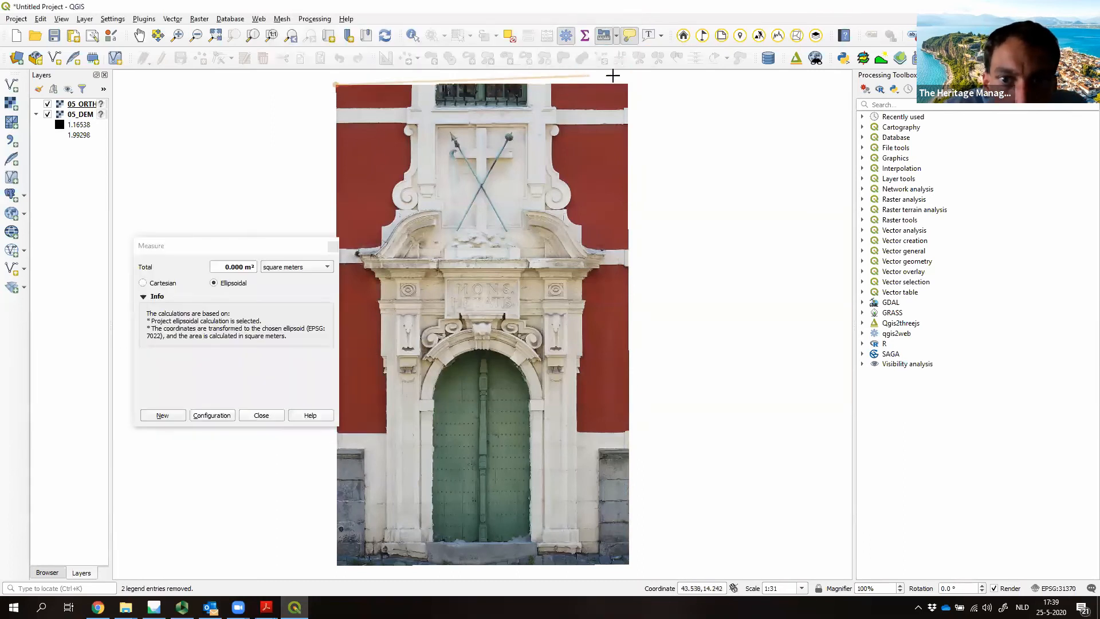
pyautogui.click(629, 84)
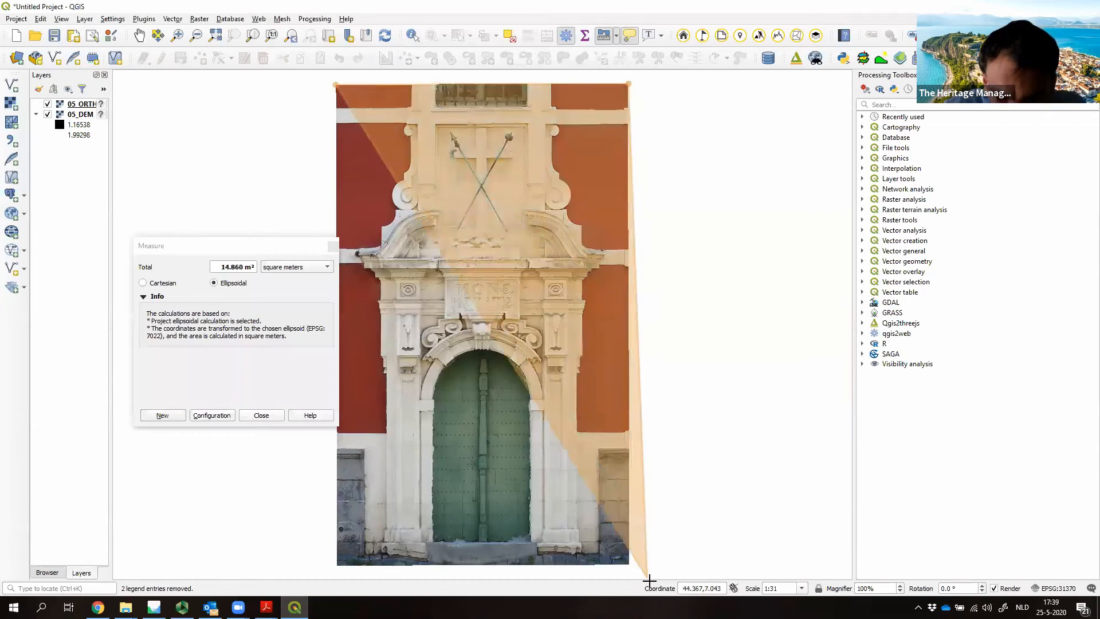
pyautogui.click(629, 565)
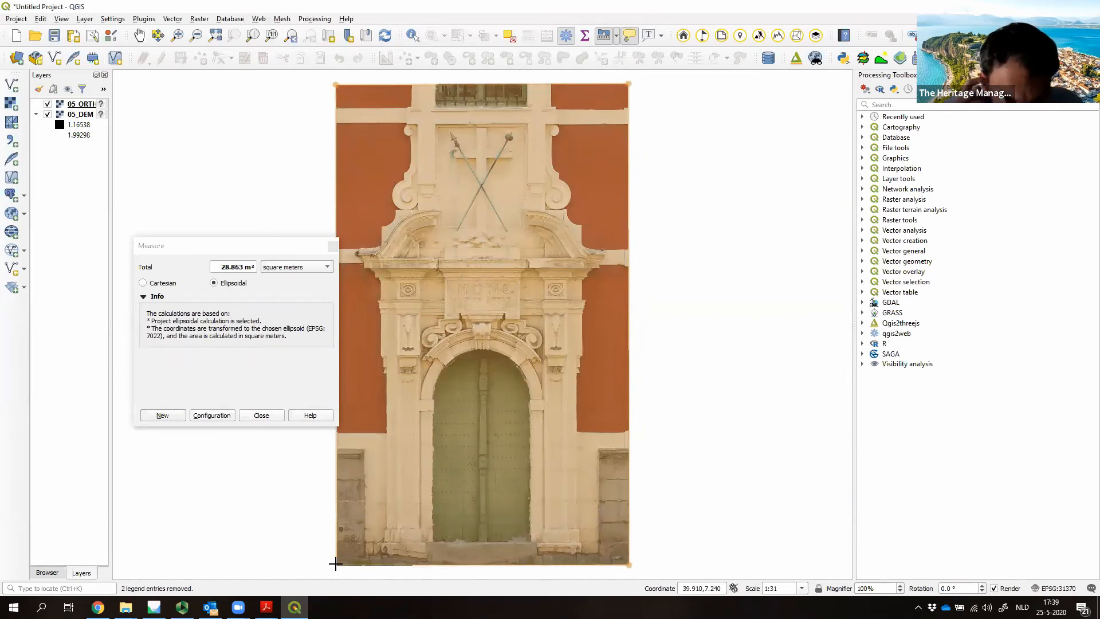
# Step: Open 05_QR.pdf from the demo data folder to compare its coverage area with the measured area, and close the area measurement in QGIS
pyautogui.hotkey('alt', 'Tab')
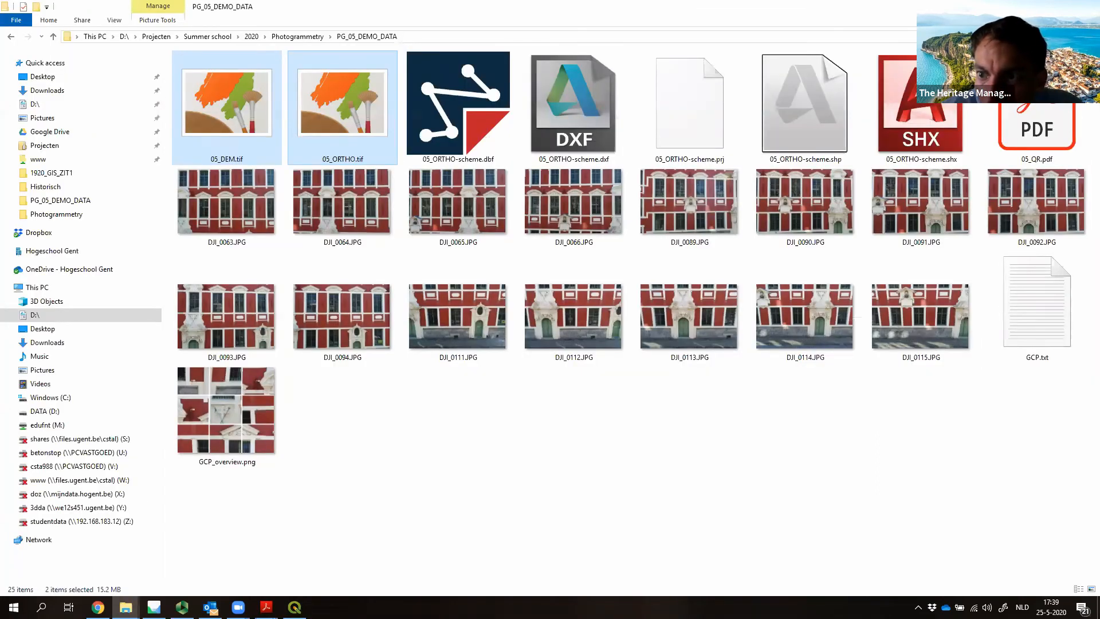
pyautogui.doubleClick(1037, 124)
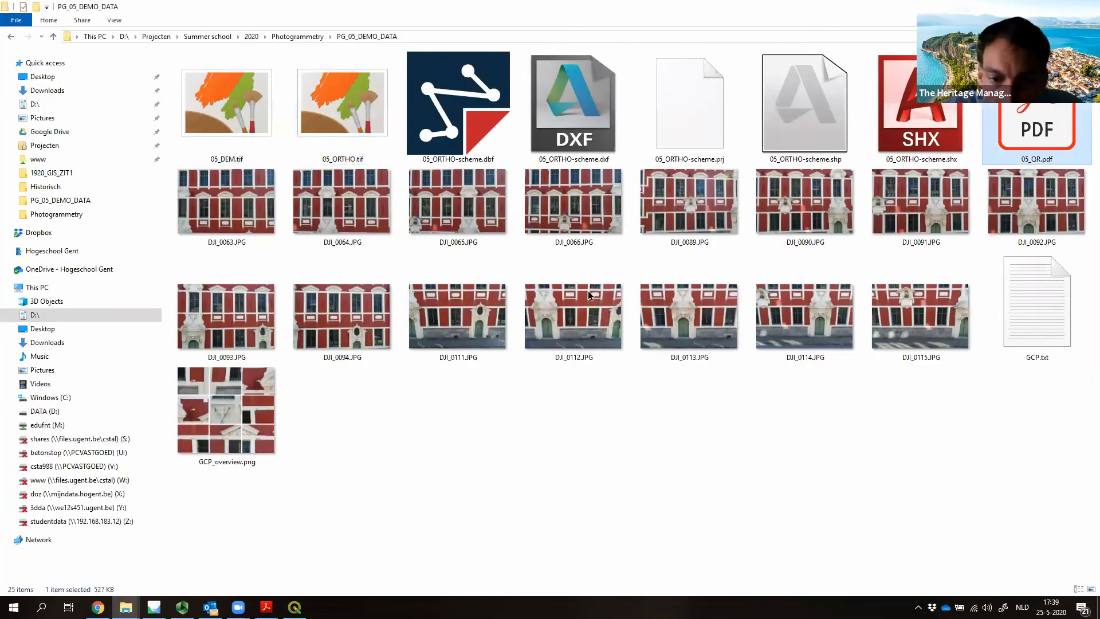
pyautogui.scroll(-20, 588, 292)
pyautogui.scroll(-3, 588, 292)
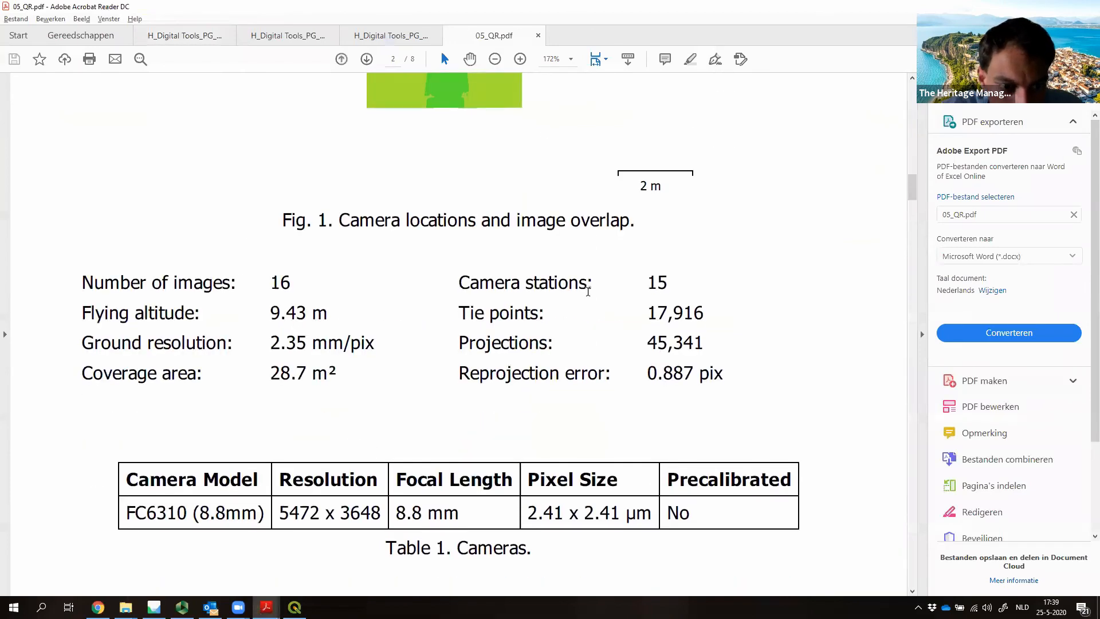
pyautogui.click(271, 375)
pyautogui.moveTo(271, 375); pyautogui.dragTo(308, 374)
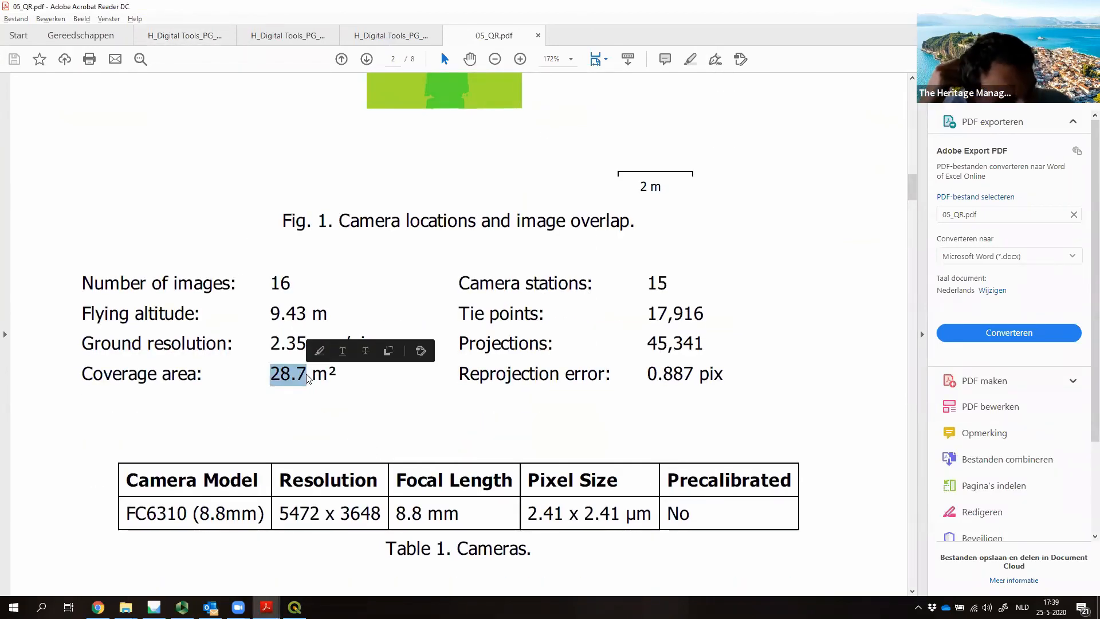
pyautogui.hotkey('alt', 'Tab')
pyautogui.hotkey('alt', 'Tab')
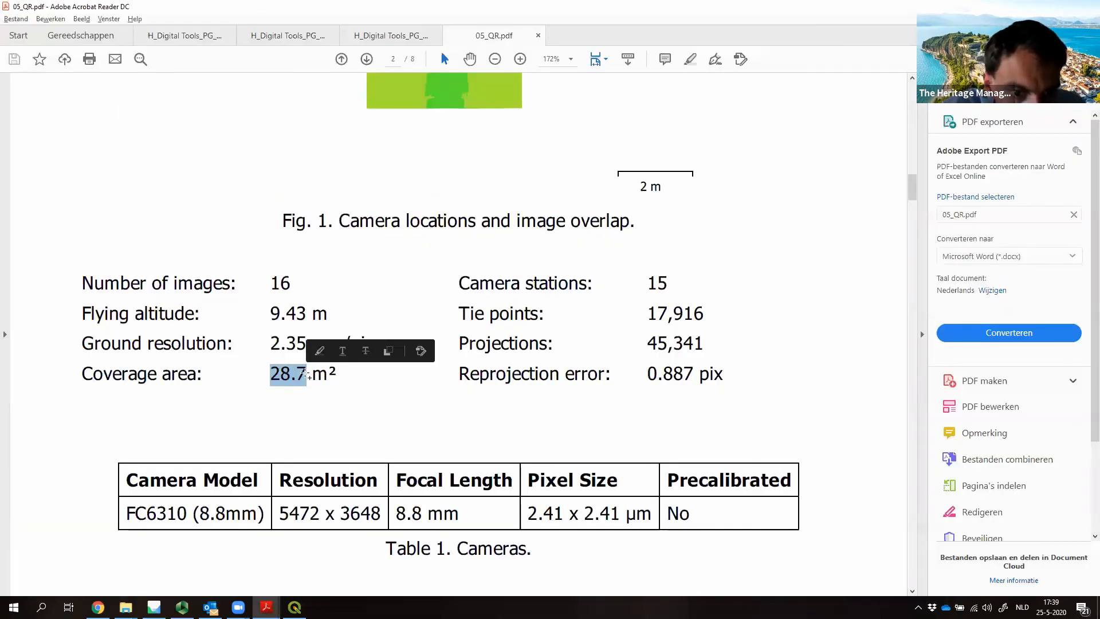
pyautogui.click(274, 375)
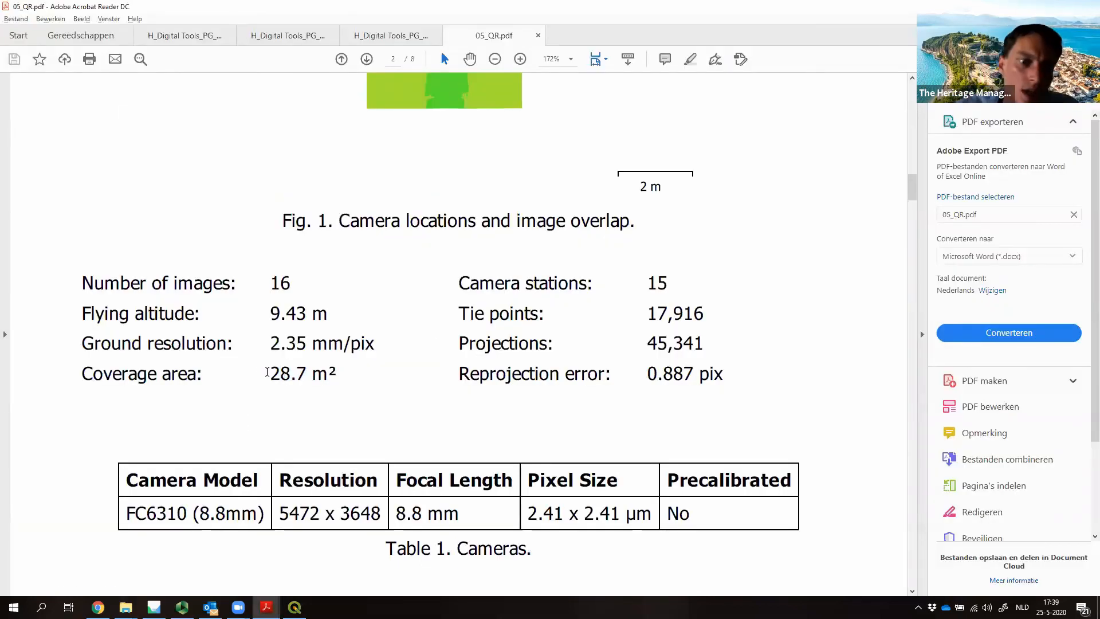
pyautogui.doubleClick(299, 373)
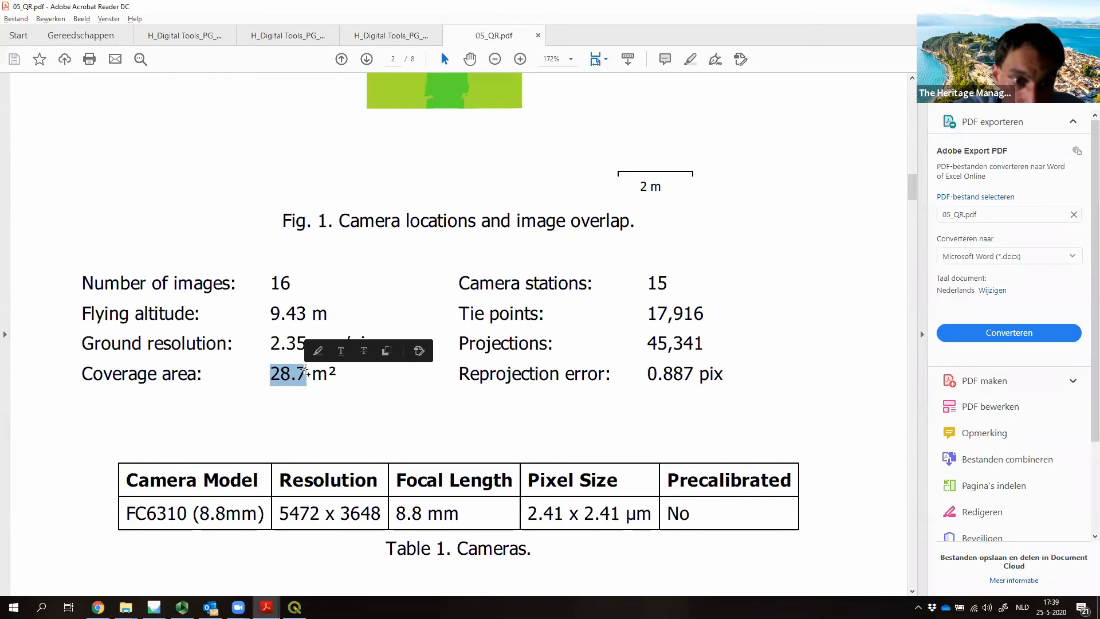
pyautogui.hotkey('alt', 'Tab')
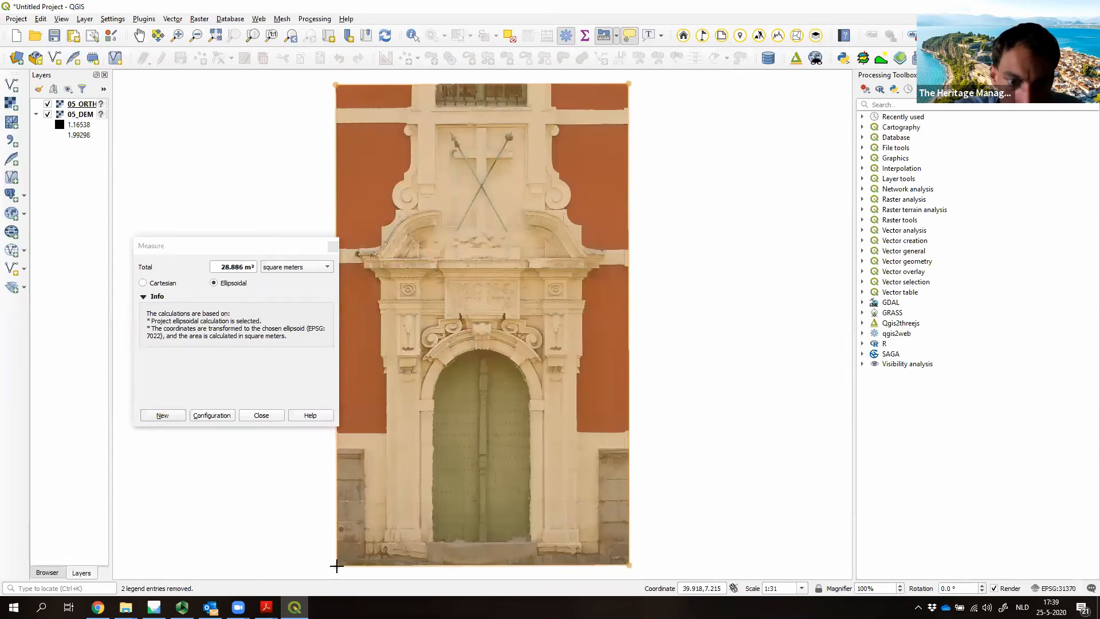
pyautogui.click(266, 415)
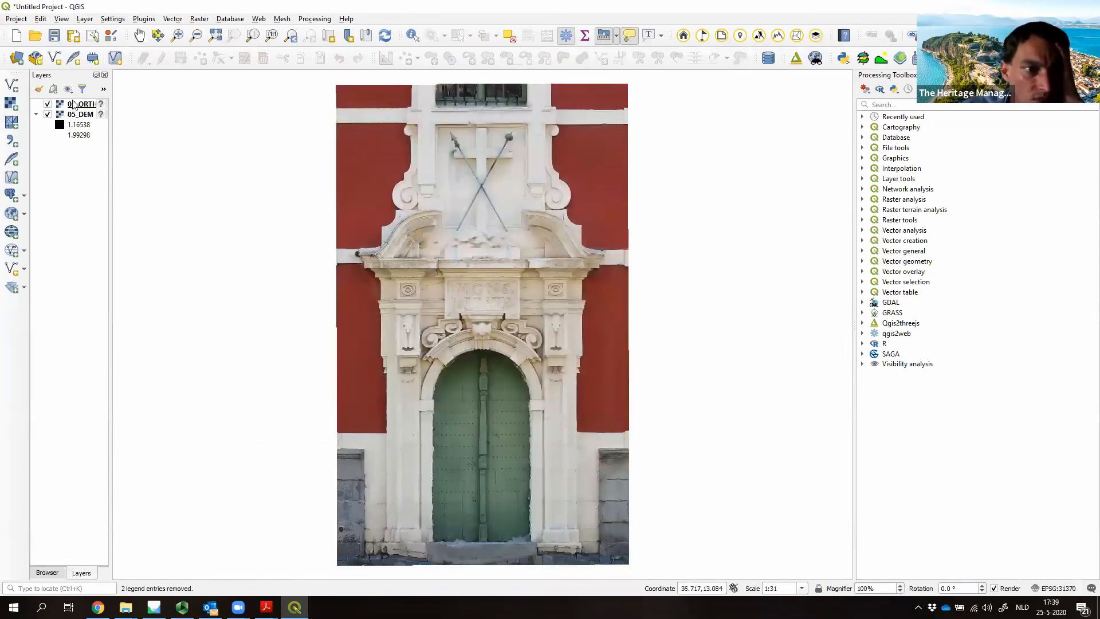
# Step: Set the 05_DEM layer's render type to Hillshade and apply it
pyautogui.doubleClick(76, 114)
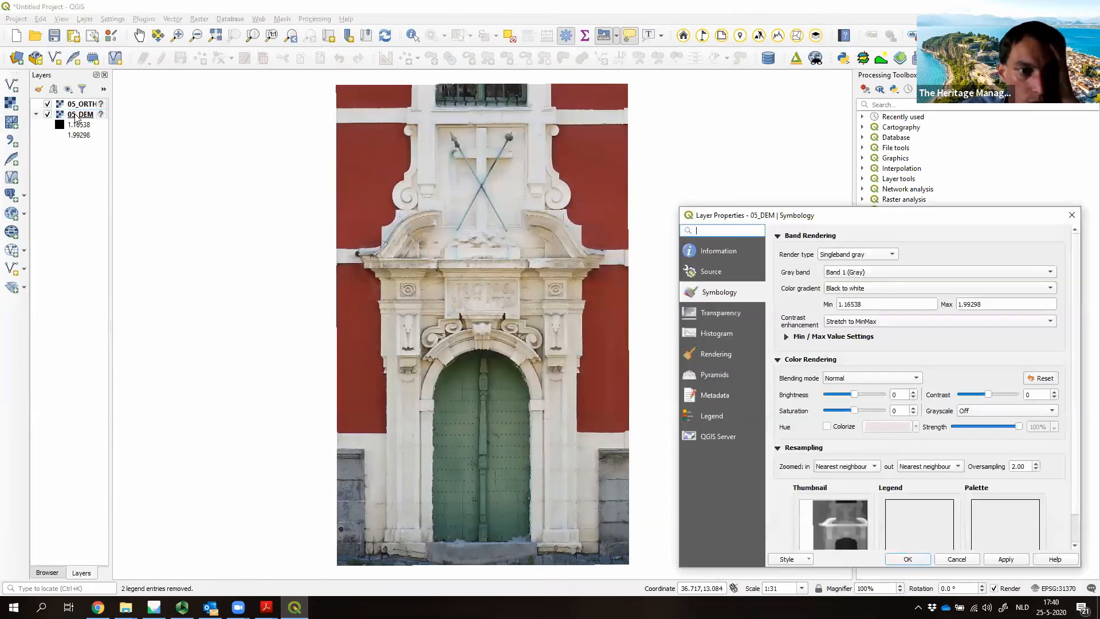
pyautogui.click(703, 313)
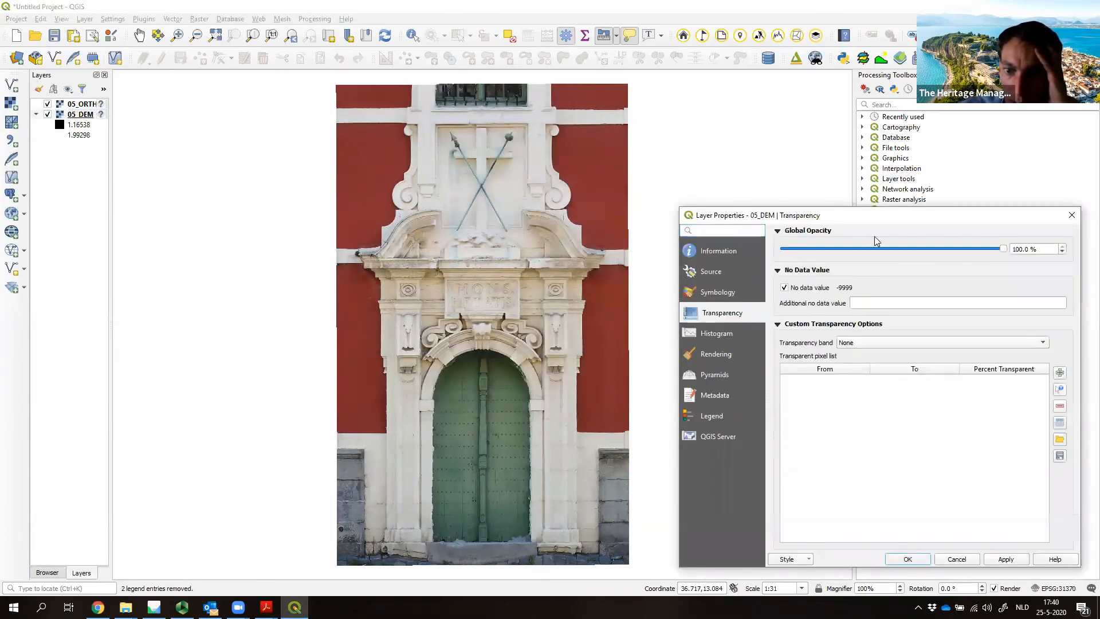
pyautogui.click(720, 336)
pyautogui.click(716, 294)
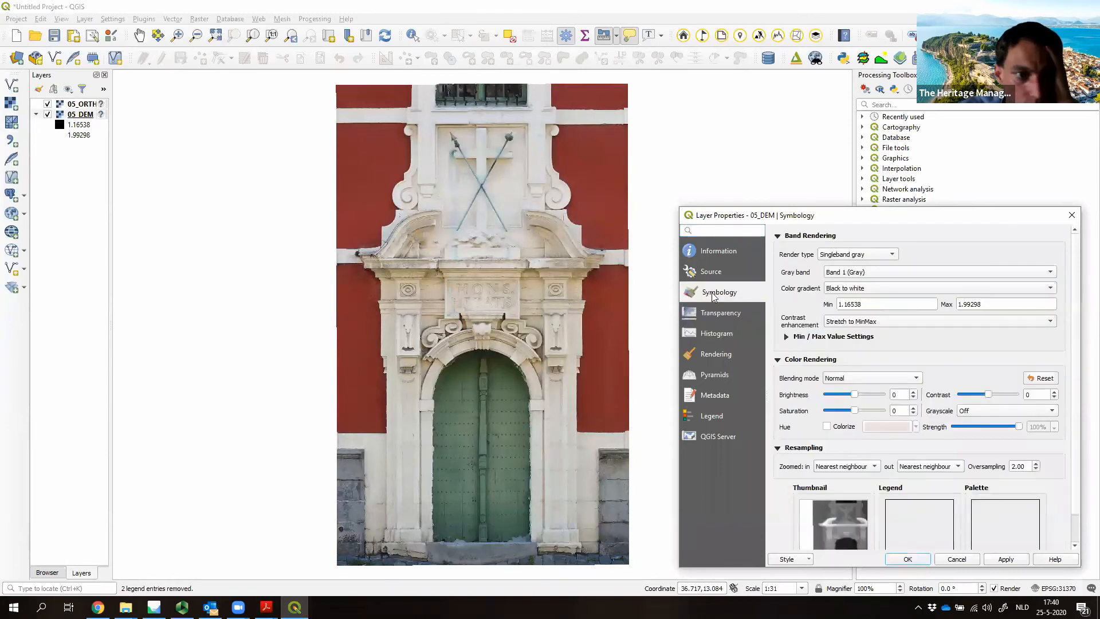
pyautogui.click(874, 254)
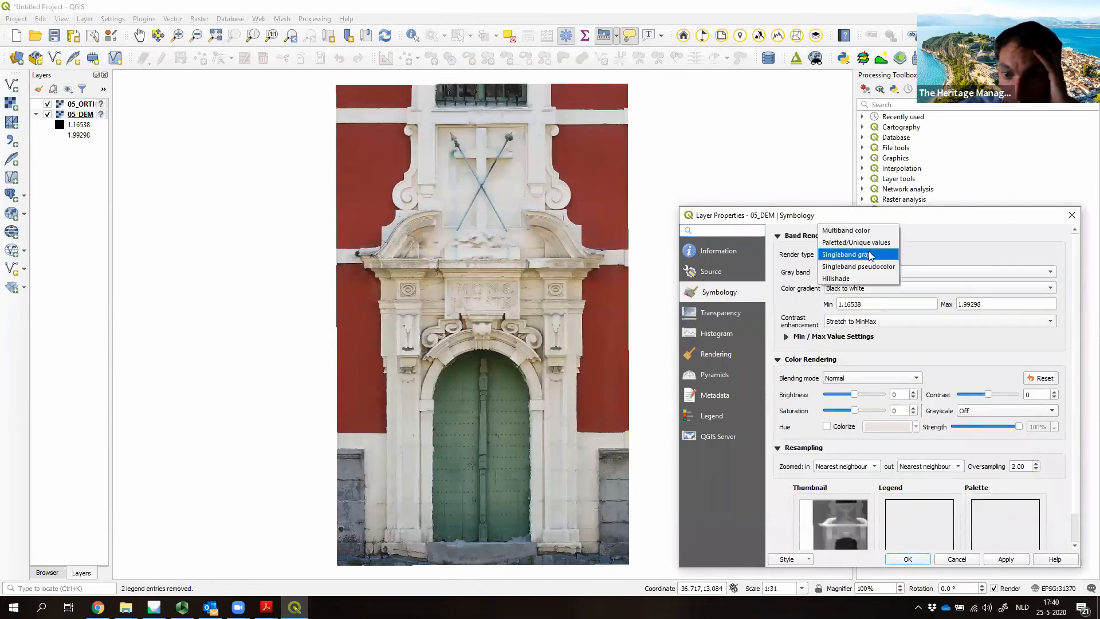
pyautogui.click(851, 280)
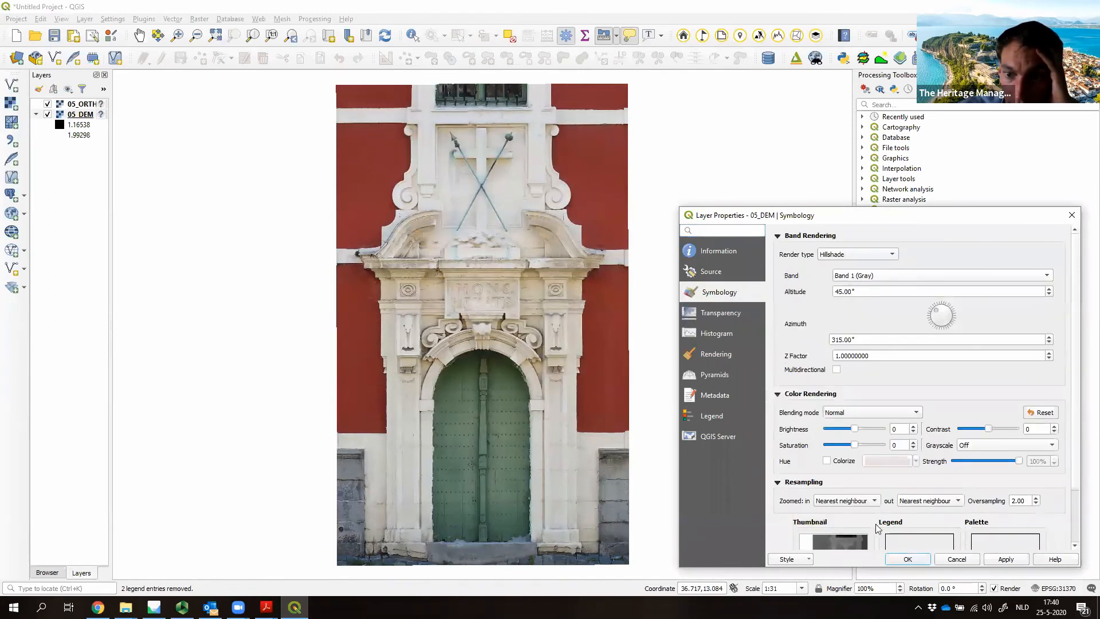
pyautogui.click(908, 560)
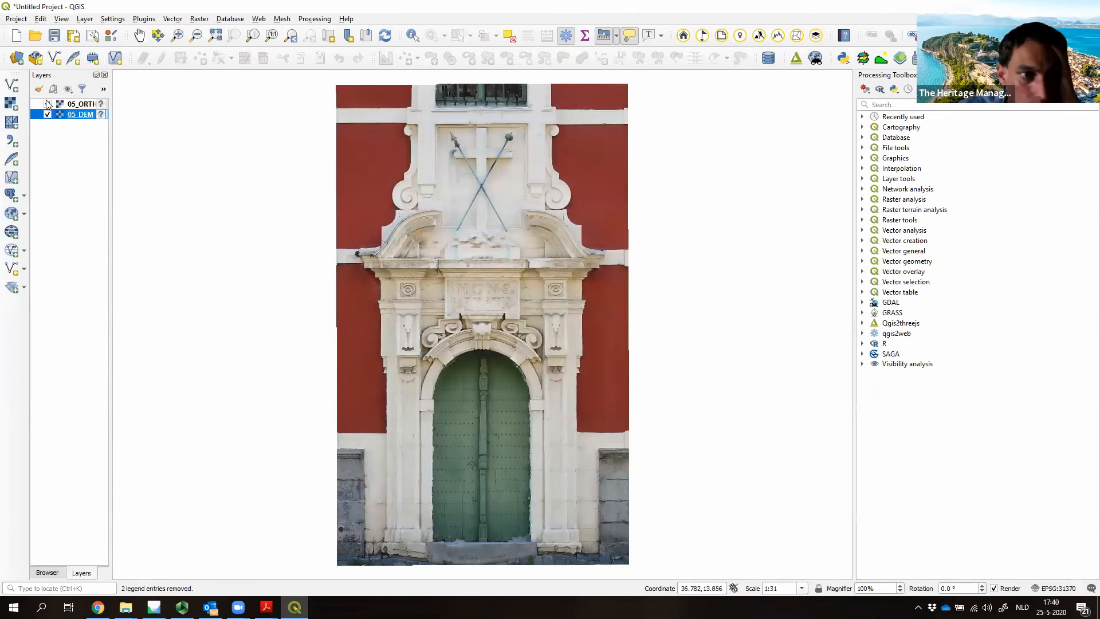
# Step: Toggle the 05_ORTHO layer's visibility to compare it with the hillshade underneath, leaving it switched on
pyautogui.click(47, 103)
pyautogui.click(48, 104)
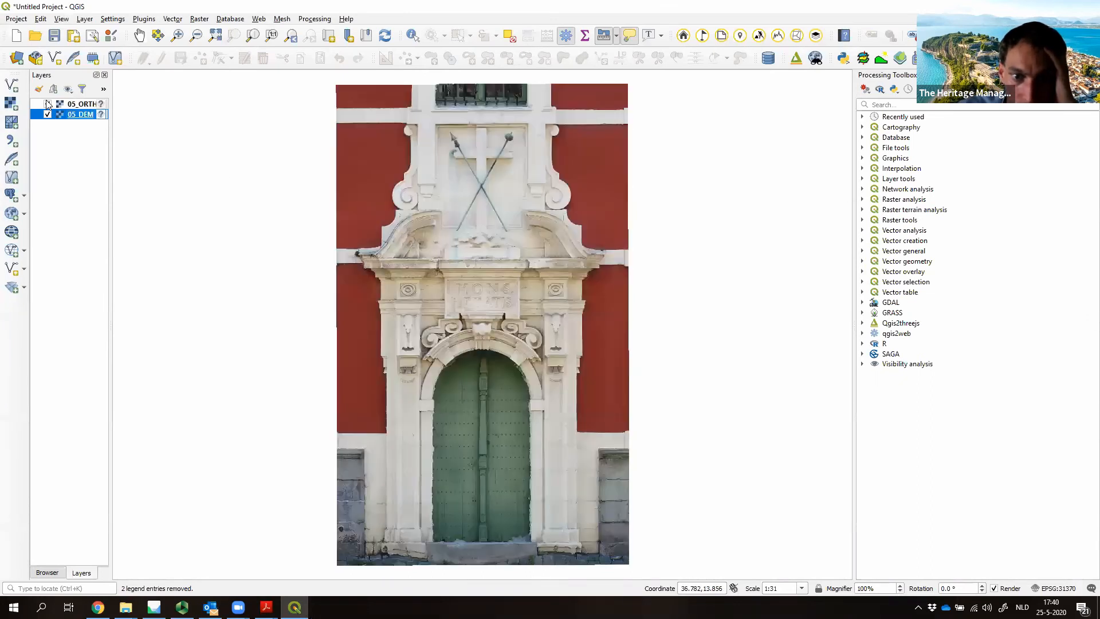
pyautogui.click(48, 104)
pyautogui.click(47, 104)
# Step: Set the 05_ORTHO layer's global opacity to 50% so it blends with the DEM hillshade
pyautogui.click(68, 105)
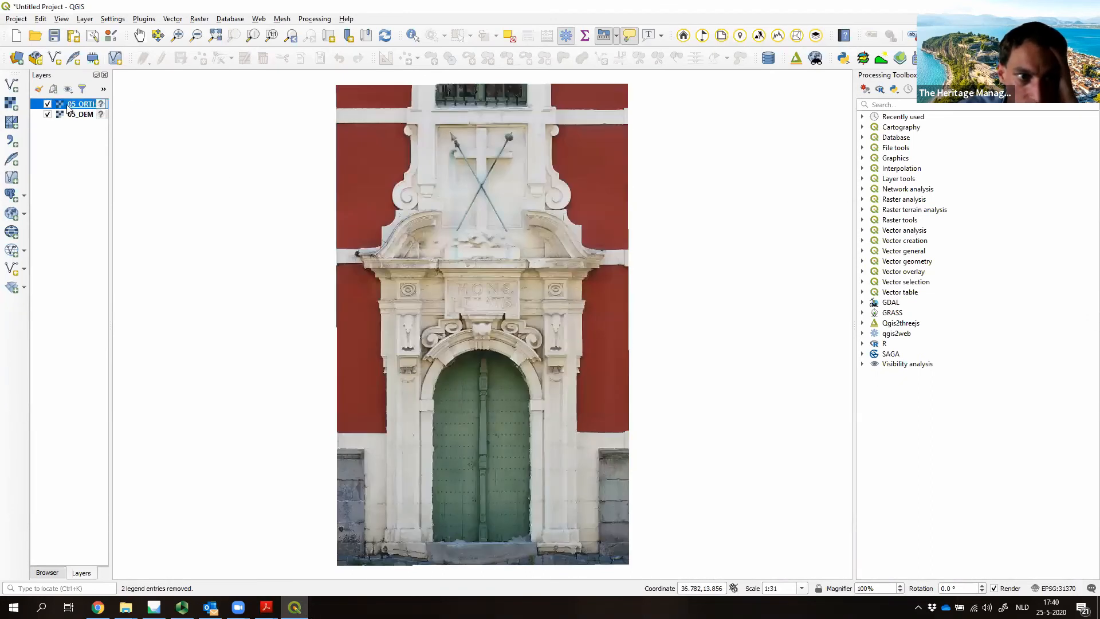
pyautogui.doubleClick(68, 105)
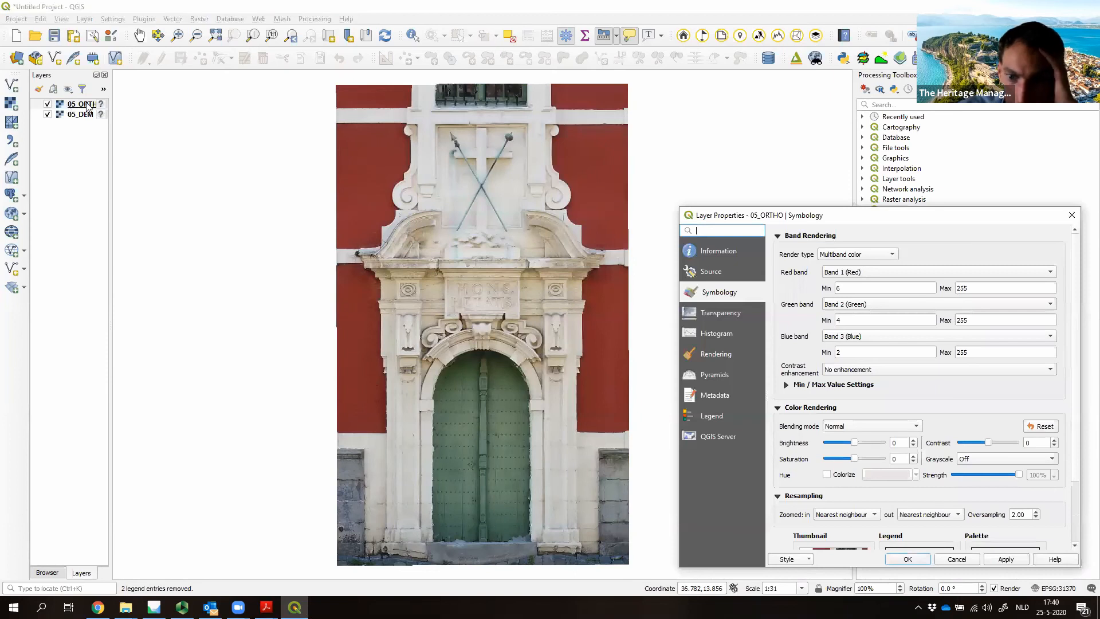
pyautogui.click(710, 315)
pyautogui.moveTo(1038, 251); pyautogui.dragTo(968, 252)
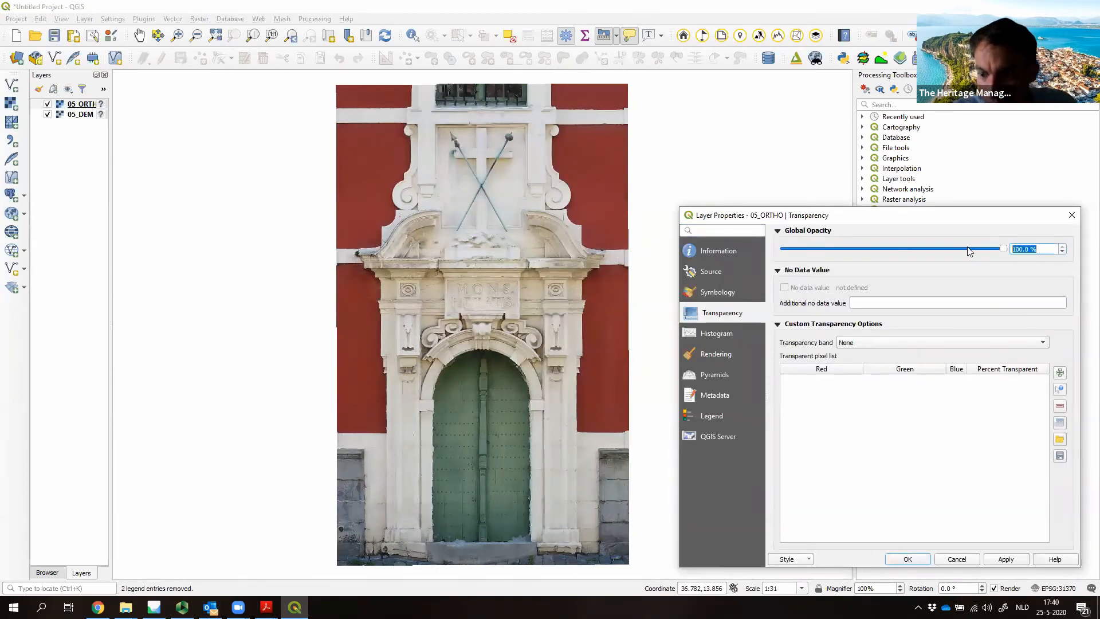
pyautogui.write('50')
pyautogui.press('Return')
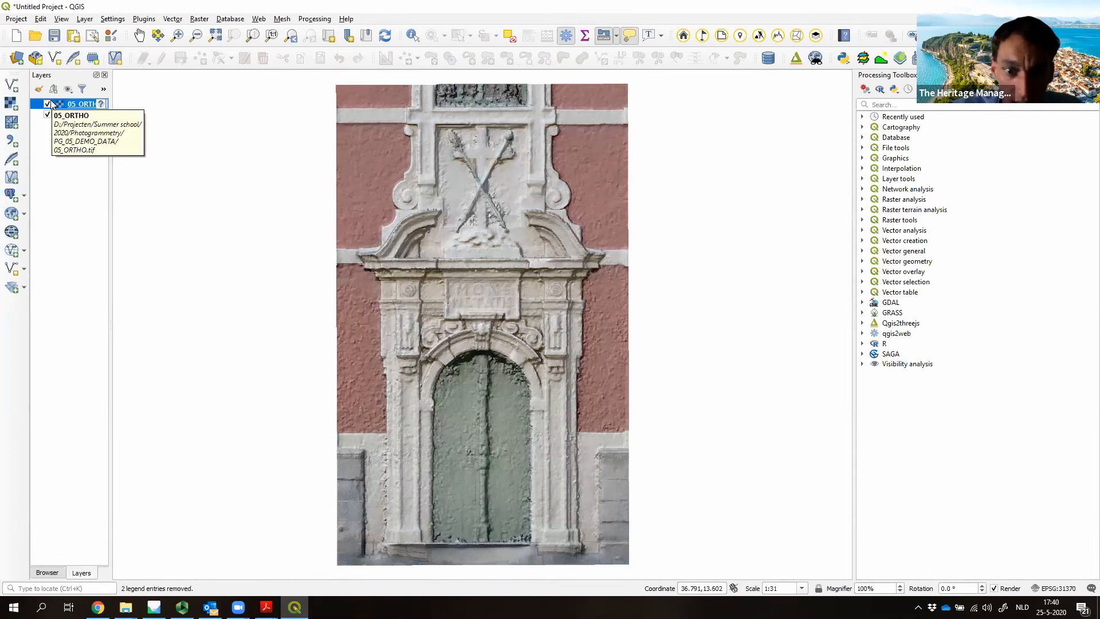
# Step: Examine the blended facade at several scales, and switch to the PG_05 topographic processing workflow PDF in Acrobat Reader
pyautogui.scroll(-3, 489, 293)
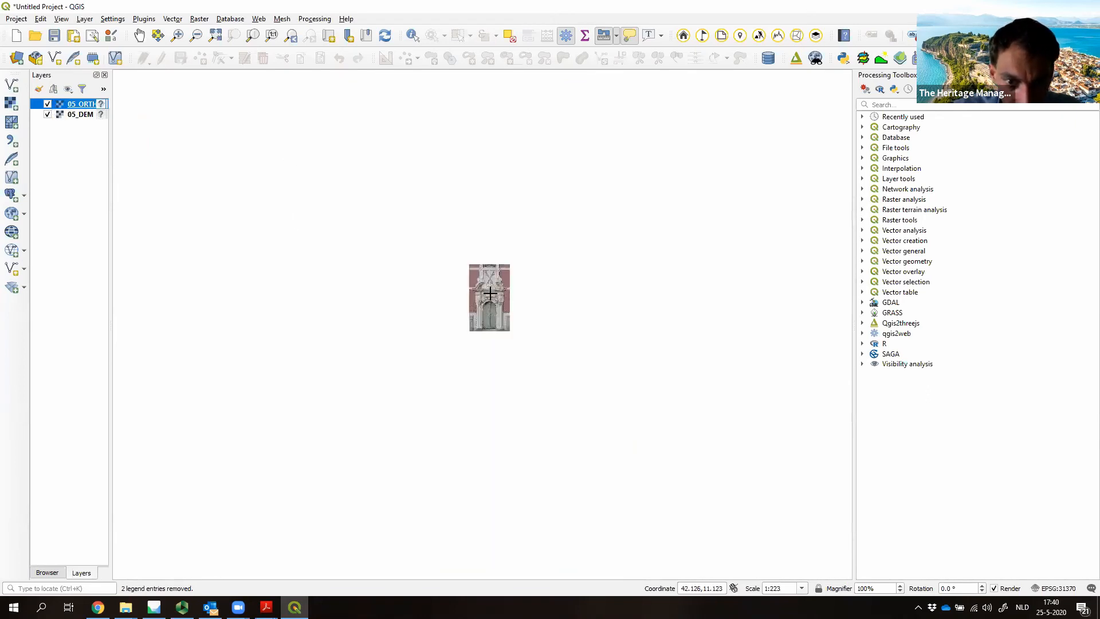
pyautogui.scroll(3, 490, 293)
pyautogui.scroll(1, 490, 292)
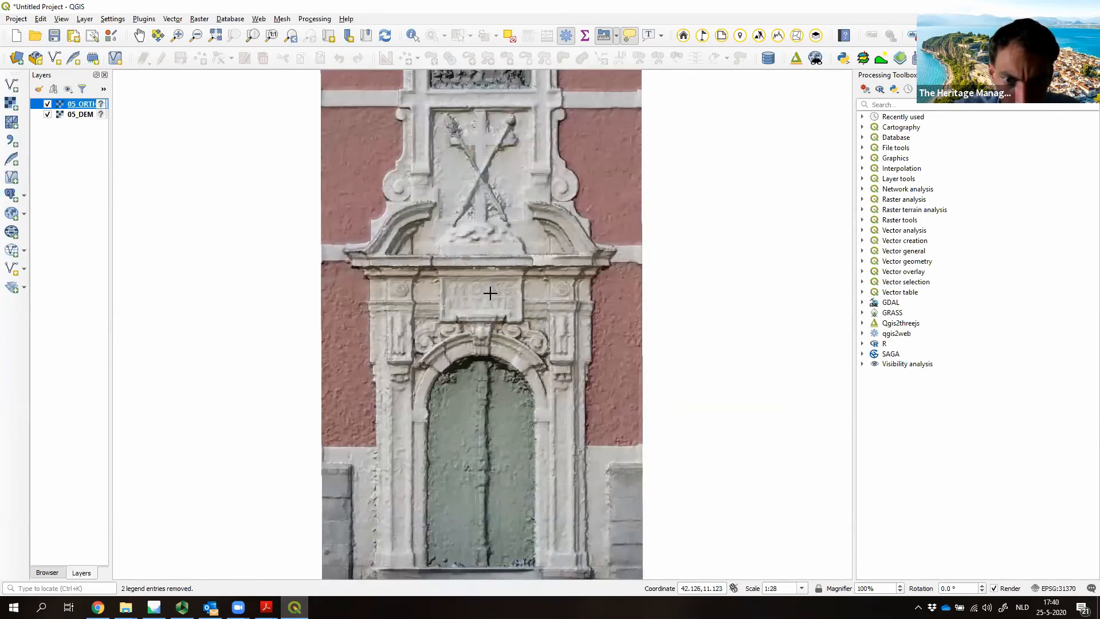
pyautogui.scroll(2, 490, 293)
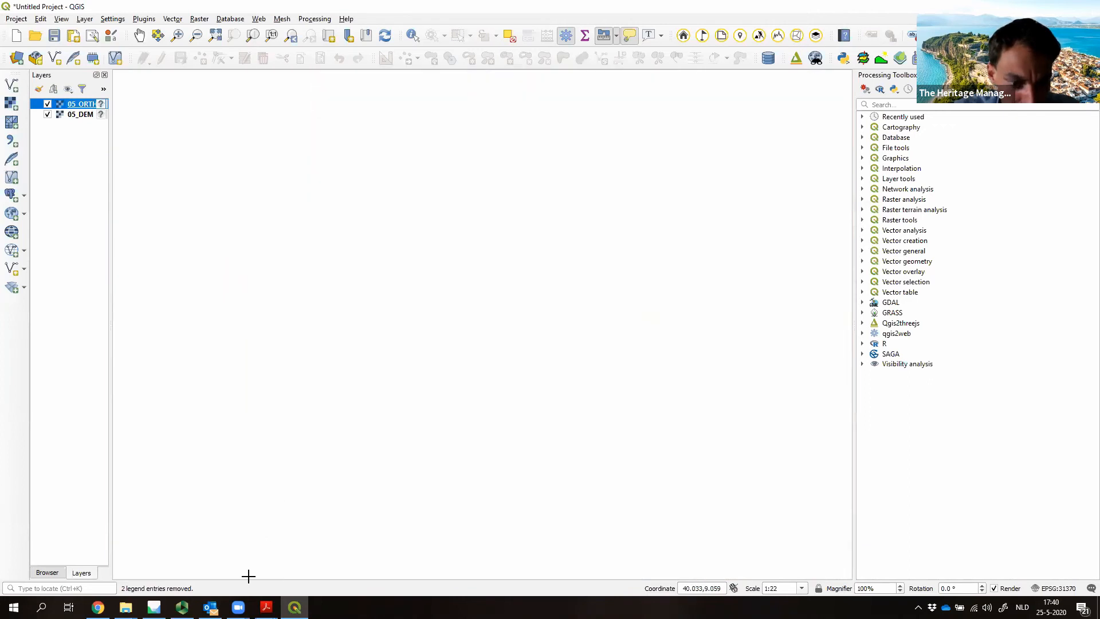
pyautogui.moveTo(238, 607)
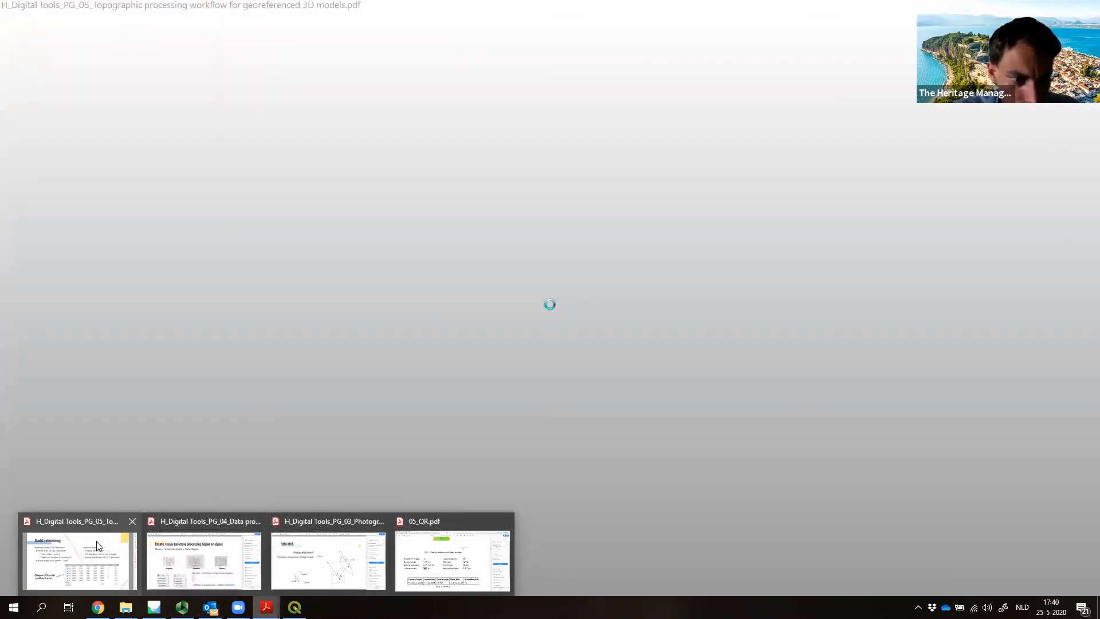
pyautogui.click(98, 545)
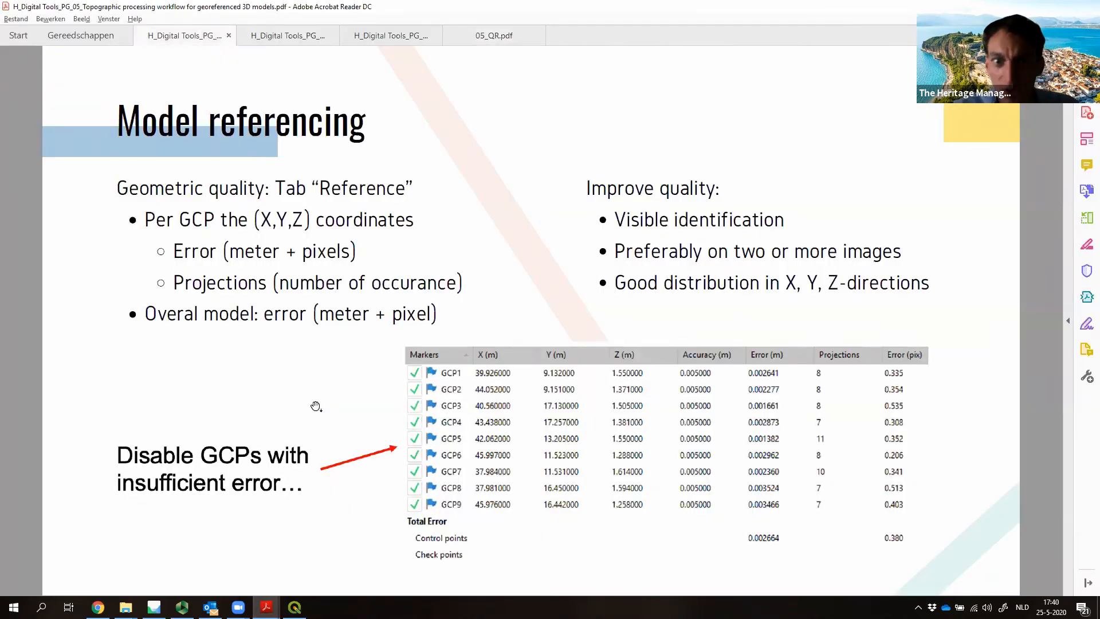
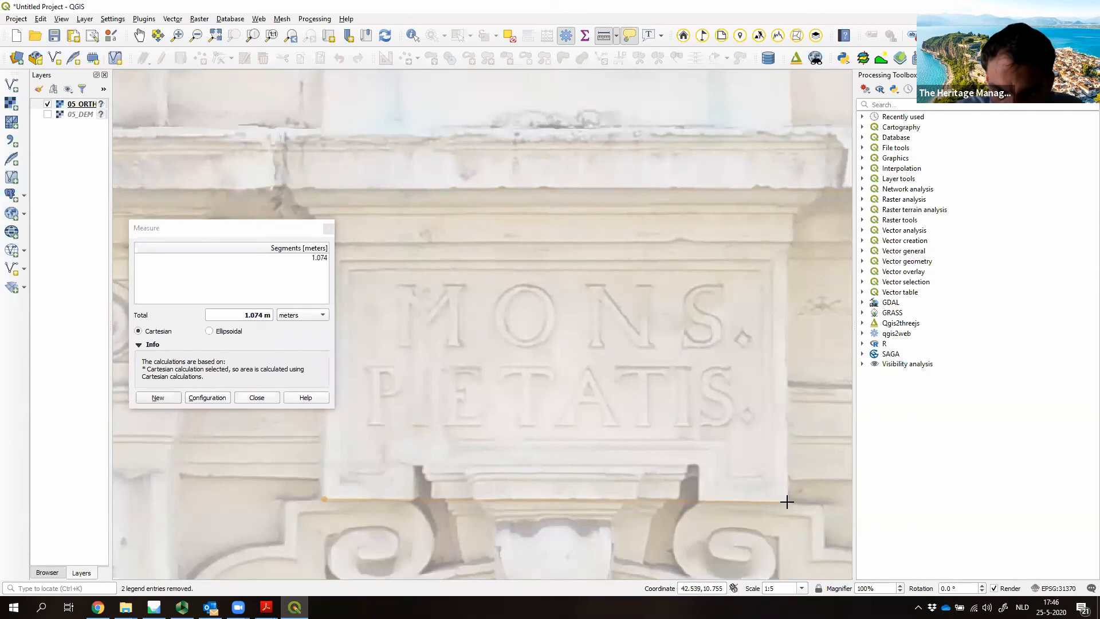
# Step: Finish measuring the lower edge of the MONS PIETATIS inscription panel at its far corner
pyautogui.click(789, 502)
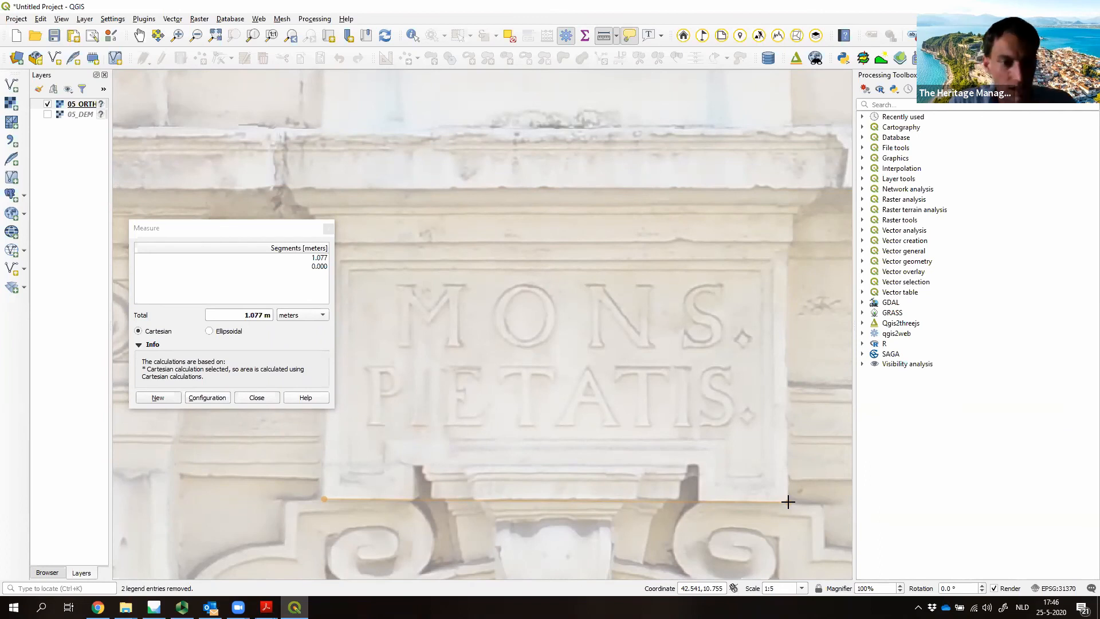
# Step: Switch to Metashape, close the Photos pane and examine the MONS PIETATIS panel in photo DJI_0093.JPG
pyautogui.hotkey('alt', 'Tab')
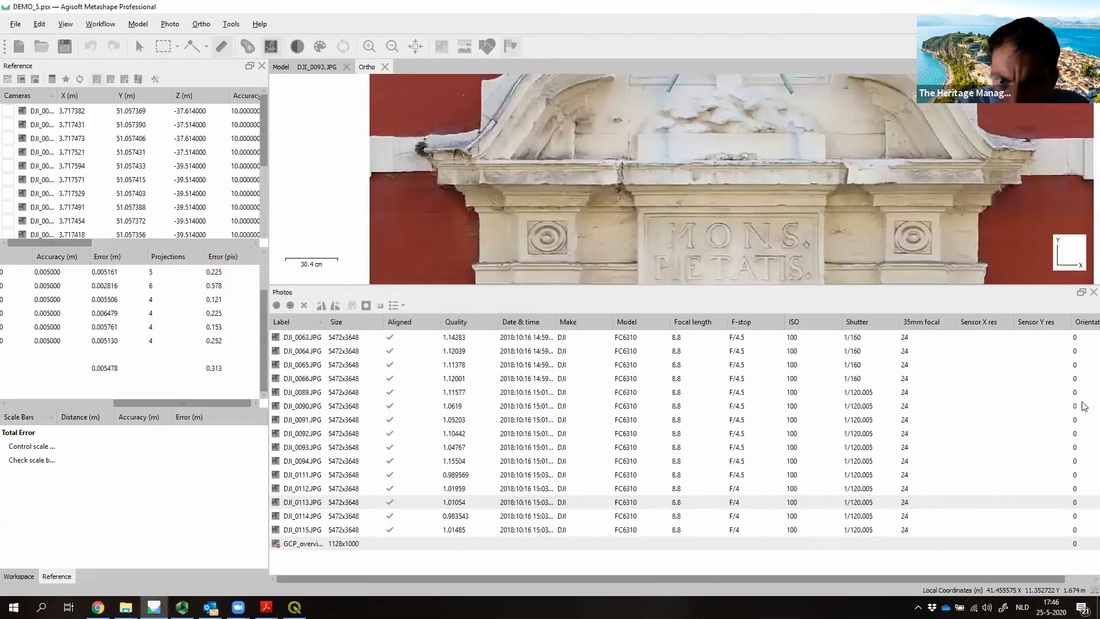
pyautogui.click(1093, 292)
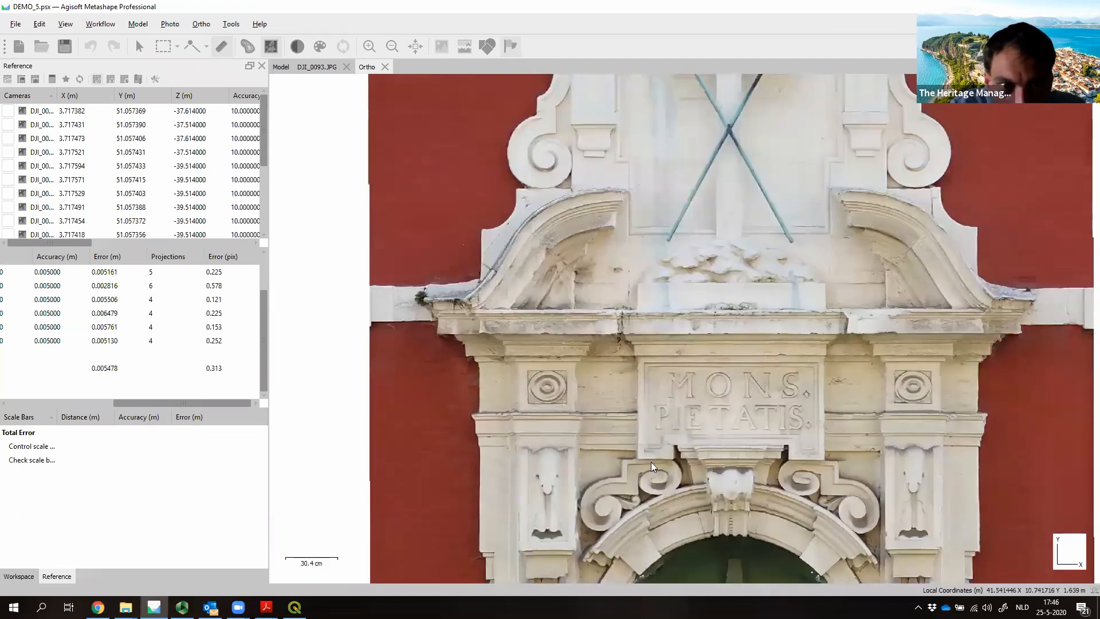
pyautogui.click(317, 66)
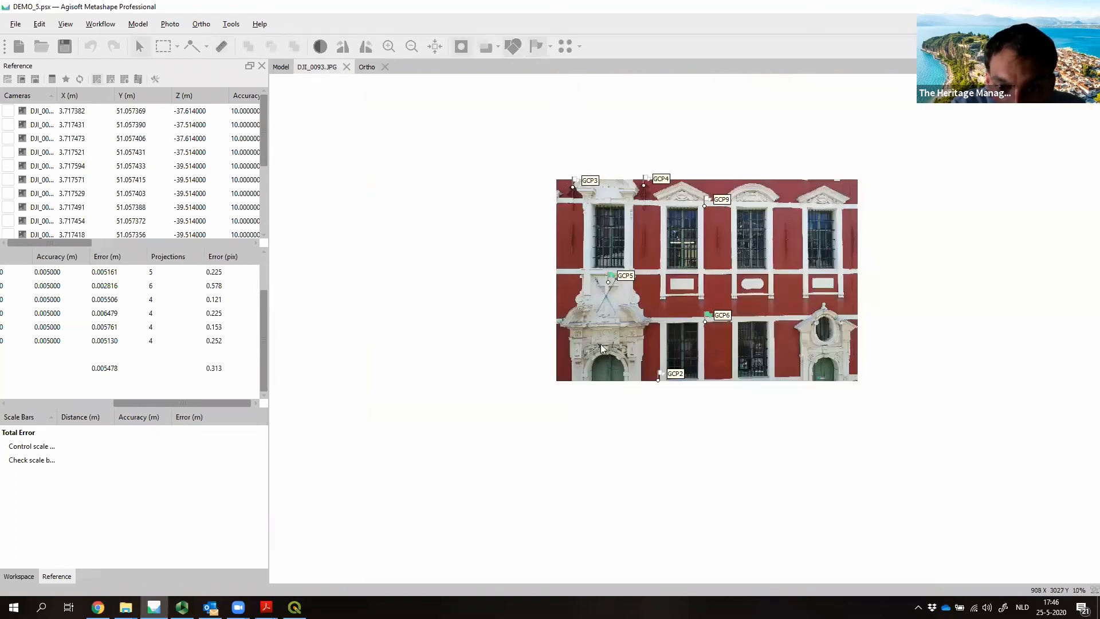
pyautogui.scroll(10, 601, 348)
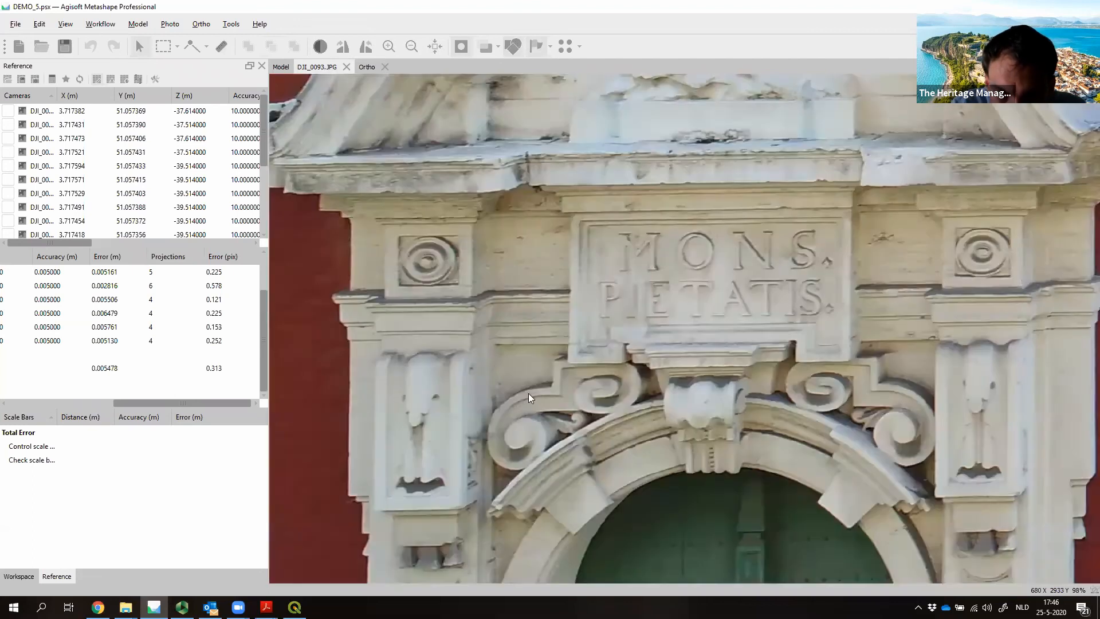
# Step: Place a marker on each lower corner of the MONS PIETATIS inscription panel in photo DJI_0093.JPG
pyautogui.scroll(4, 529, 397)
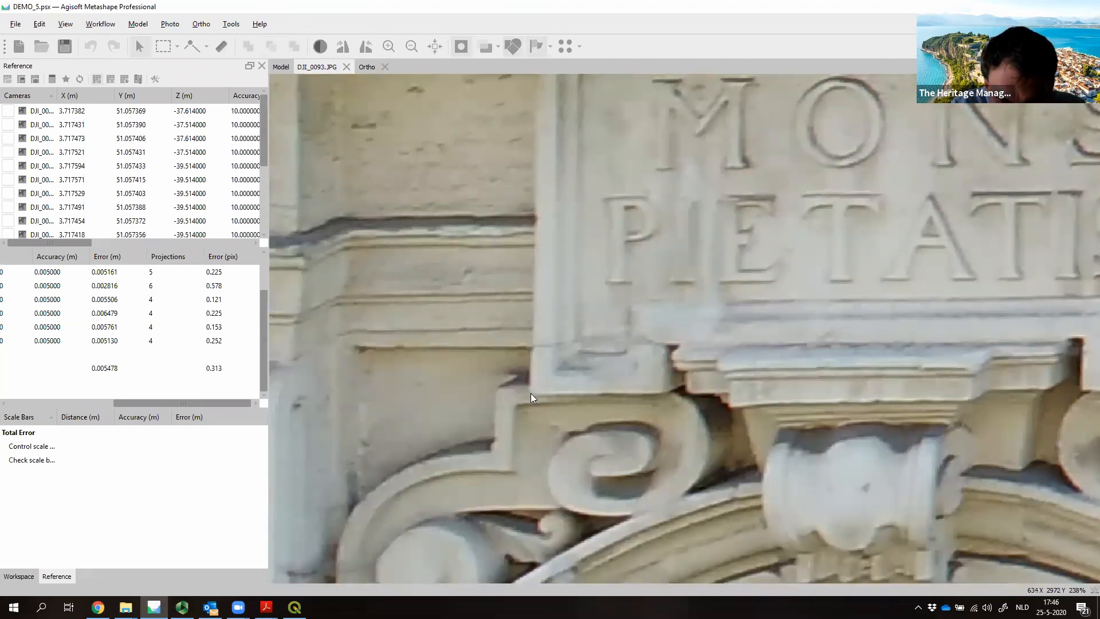
pyautogui.rightClick(531, 397)
pyautogui.click(549, 400)
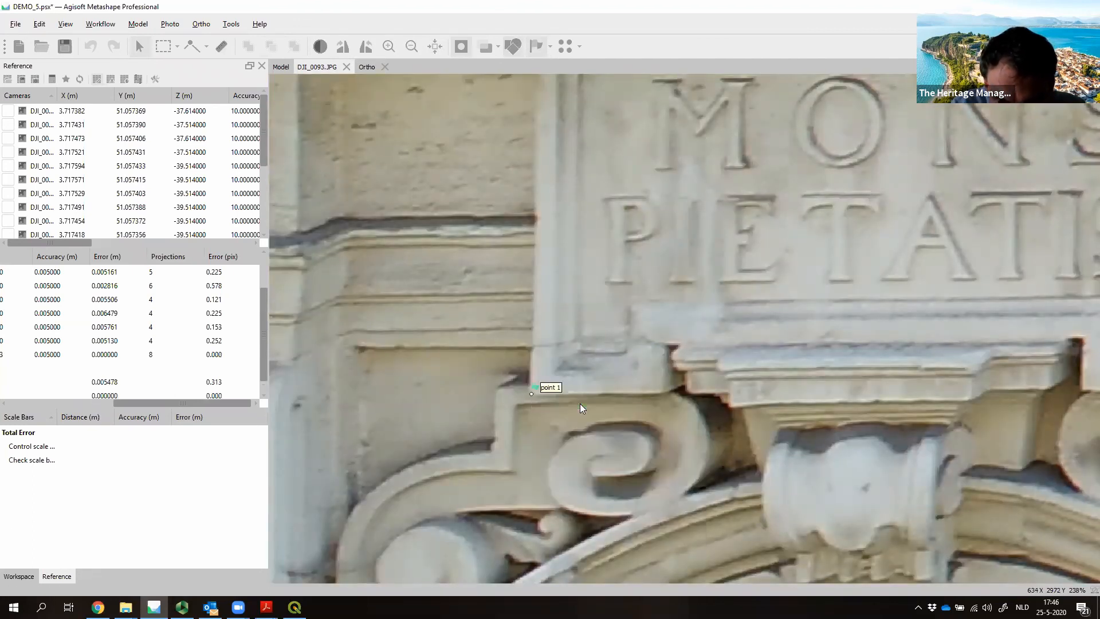
pyautogui.scroll(-1, 729, 403)
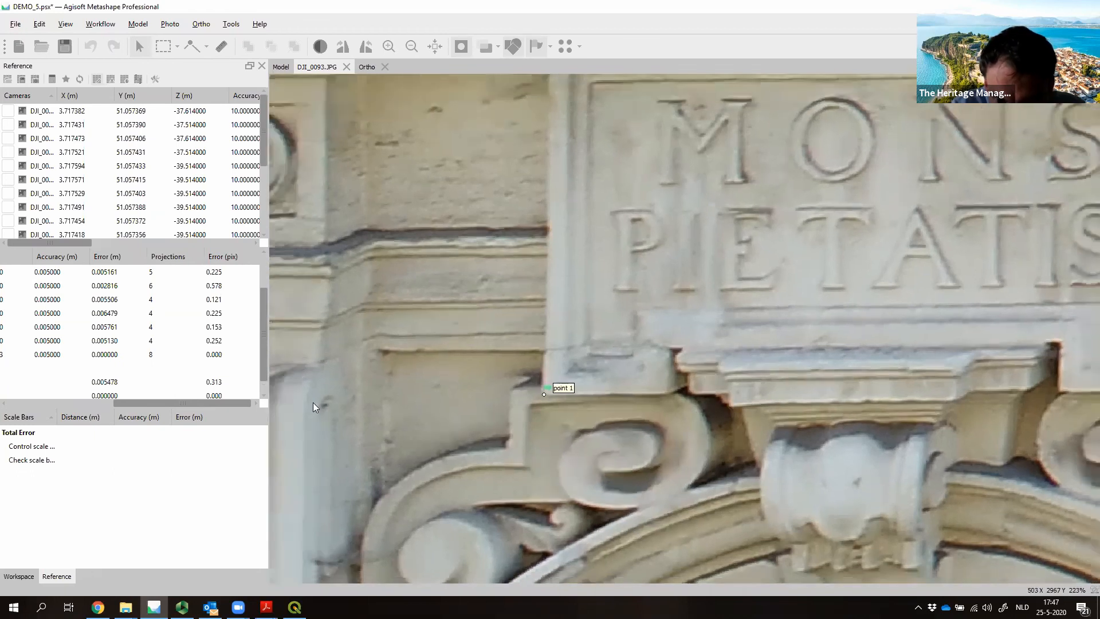
pyautogui.moveTo(835, 320); pyautogui.dragTo(282, 288)
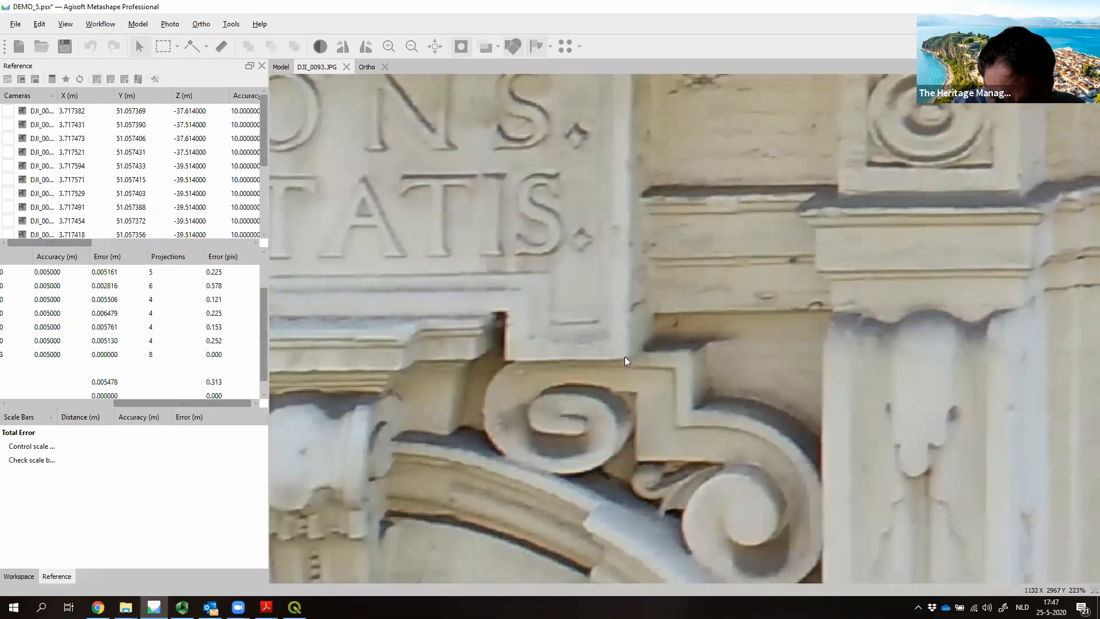
pyautogui.rightClick(626, 361)
pyautogui.click(644, 365)
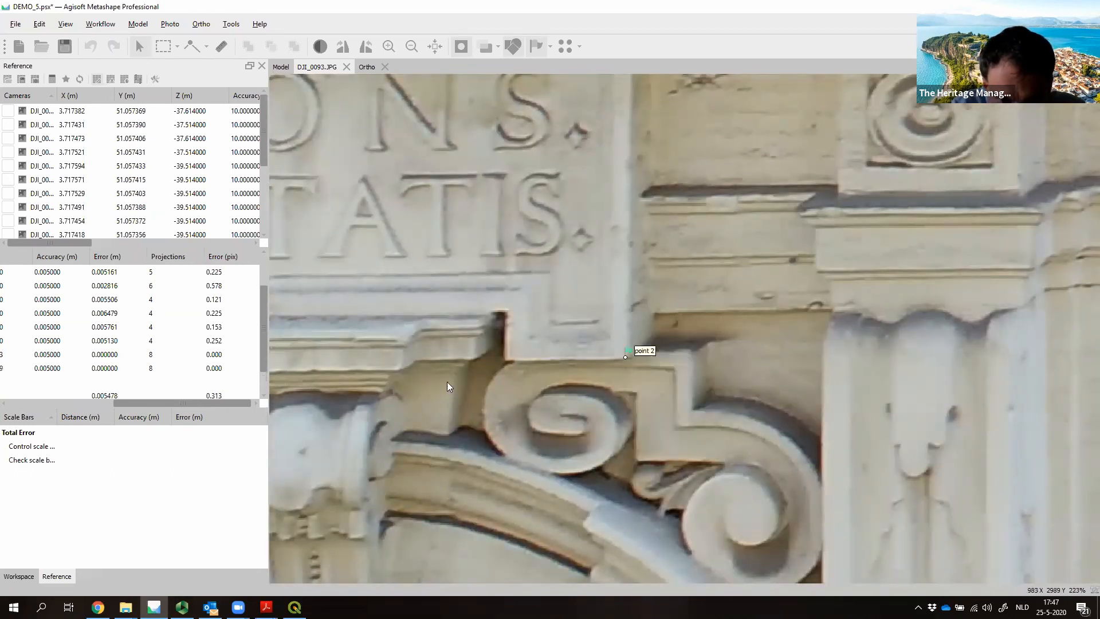
# Step: Create a scale bar connecting the markers point 1 and point 2
pyautogui.scroll(-1, 263, 378)
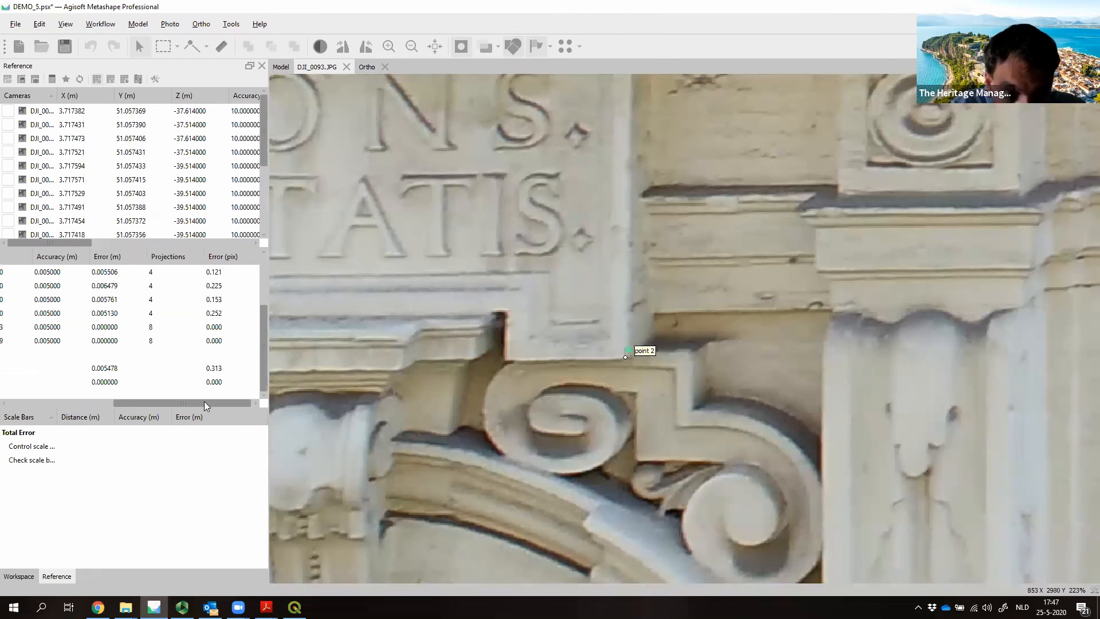
pyautogui.click(73, 401)
pyautogui.moveTo(72, 400); pyautogui.dragTo(22, 401)
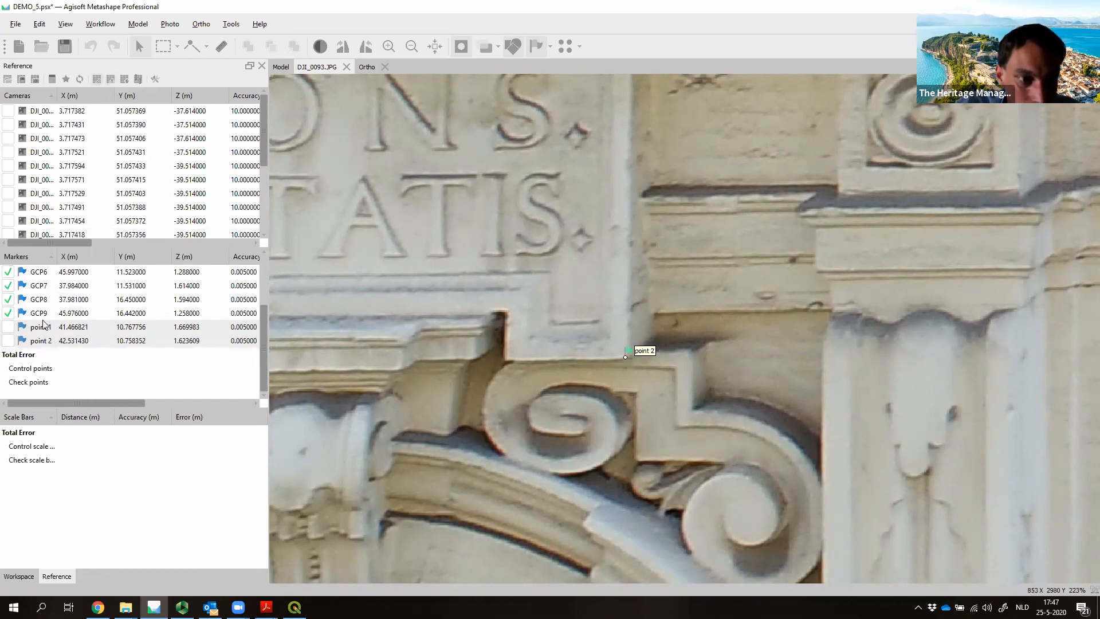
pyautogui.scroll(-3, 494, 371)
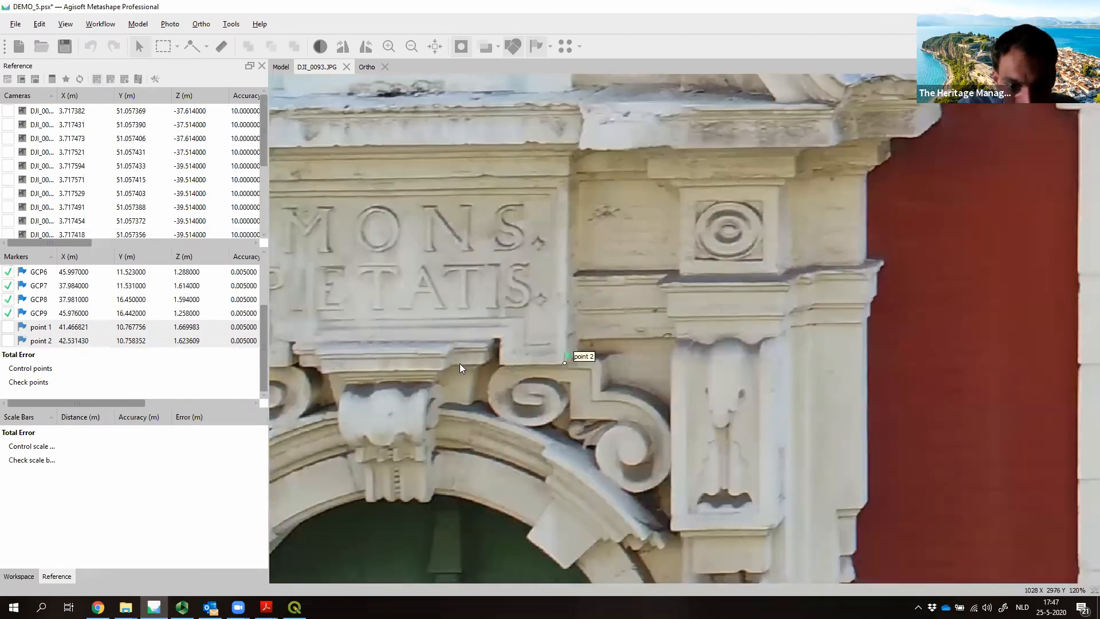
pyautogui.moveTo(534, 420); pyautogui.dragTo(728, 433)
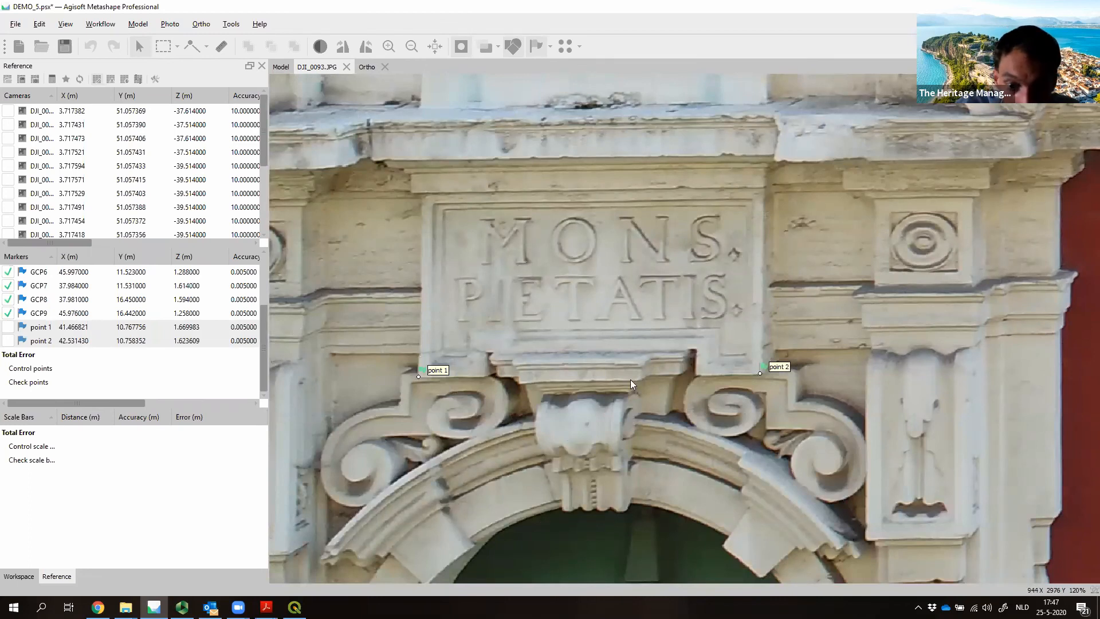
pyautogui.rightClick(61, 335)
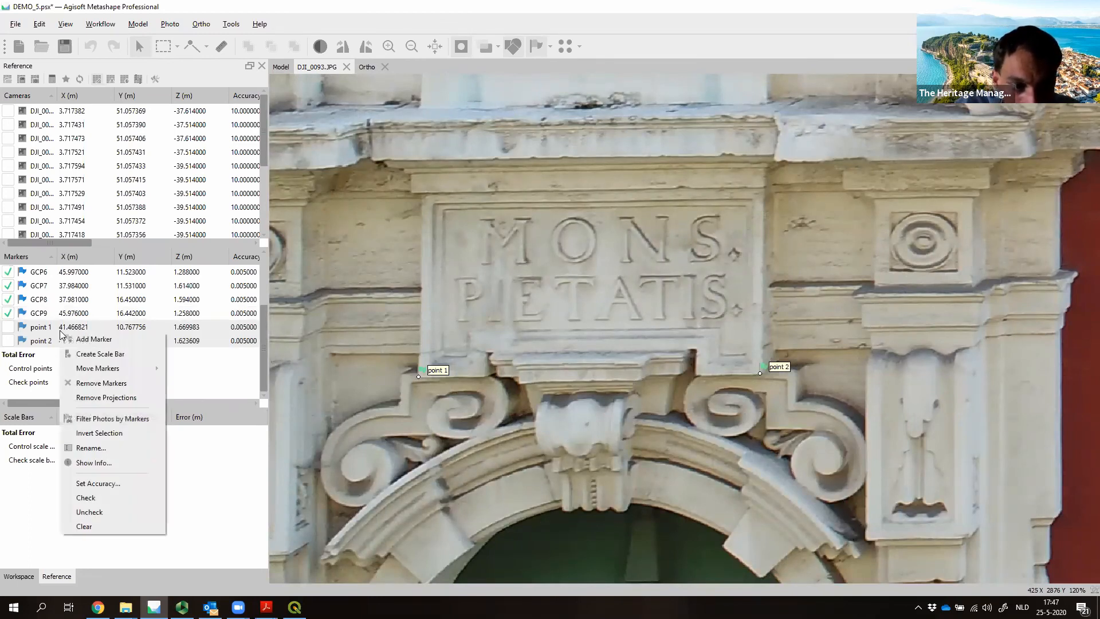
pyautogui.click(120, 355)
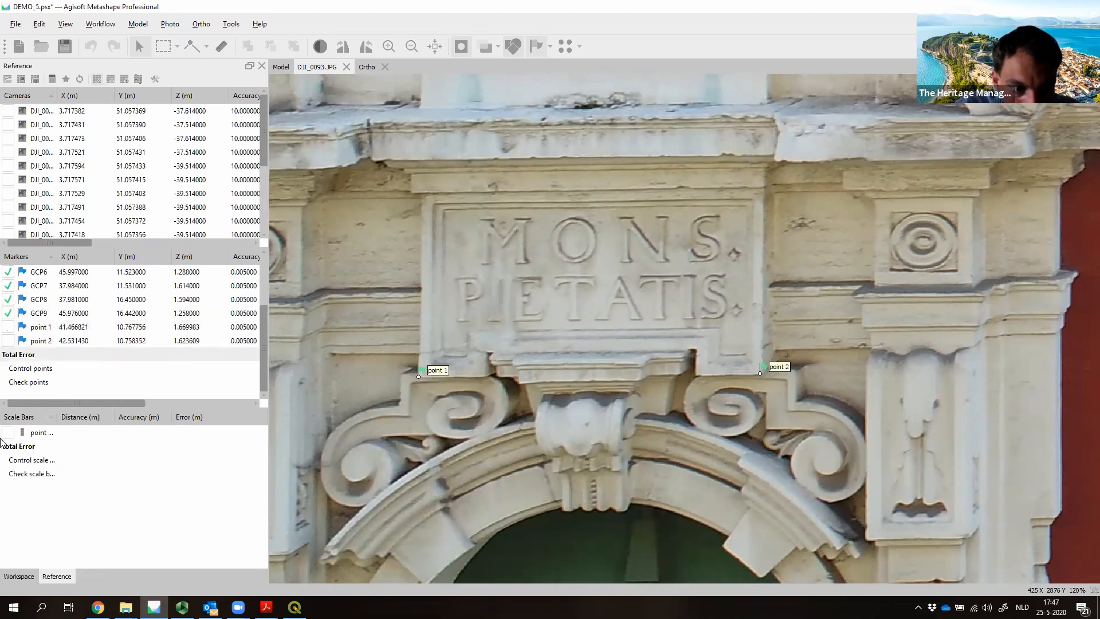
# Step: Set the point 1_point 2 scale bar's distance to 1.077 m and check its error and the markers in the photo
pyautogui.moveTo(57, 416); pyautogui.dragTo(103, 416)
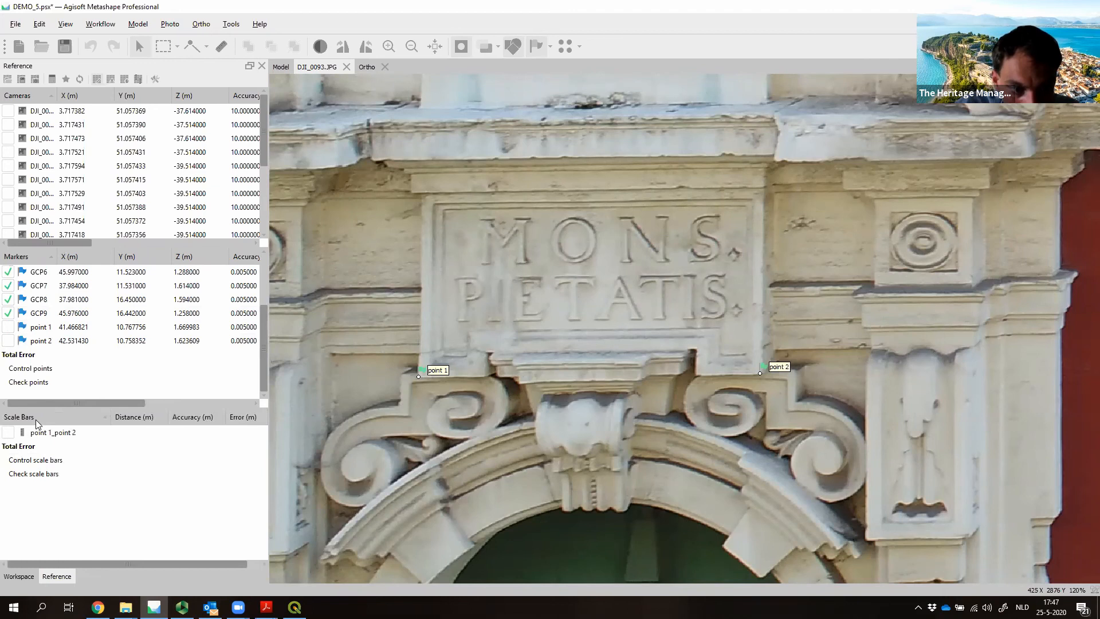
pyautogui.doubleClick(117, 432)
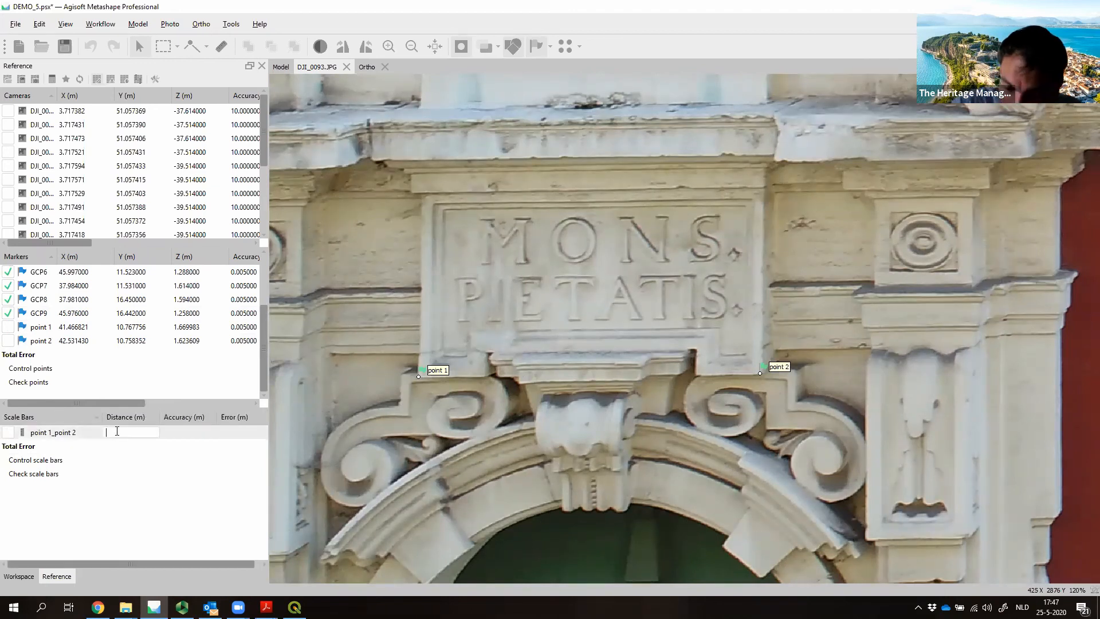
pyautogui.write('1')
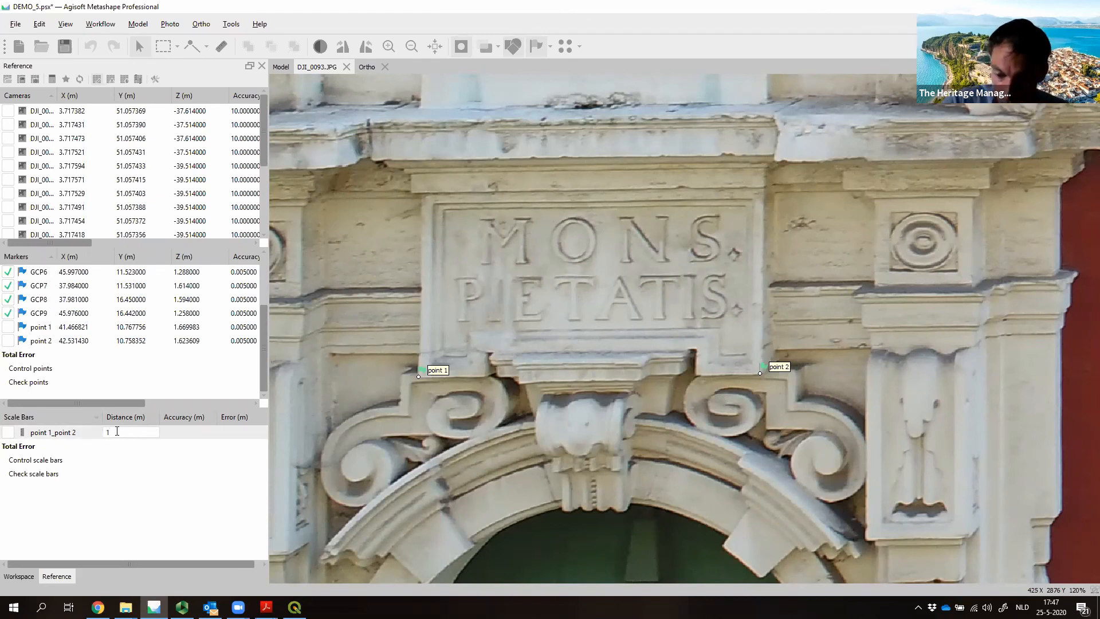
pyautogui.write(',')
pyautogui.write('07')
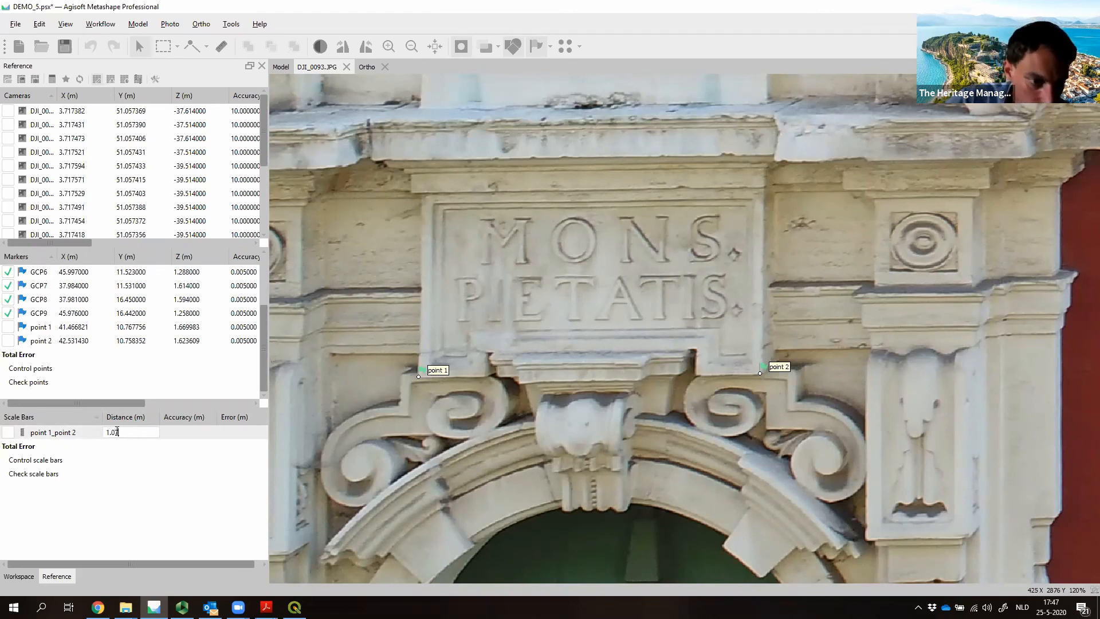
pyautogui.write('7')
pyautogui.press('Return')
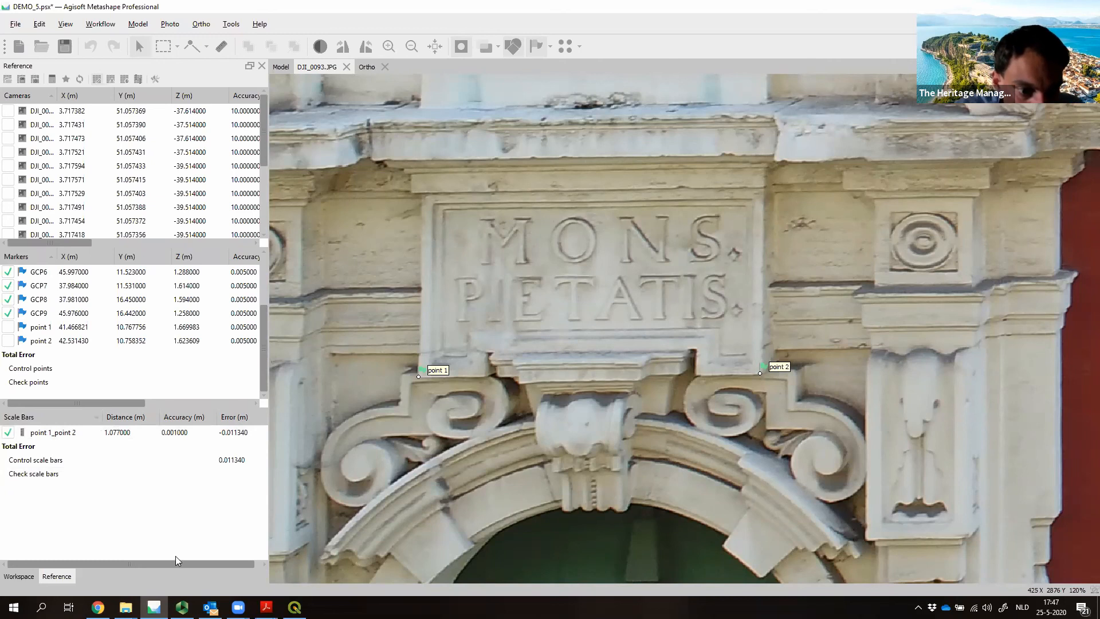
pyautogui.moveTo(175, 569); pyautogui.dragTo(181, 569)
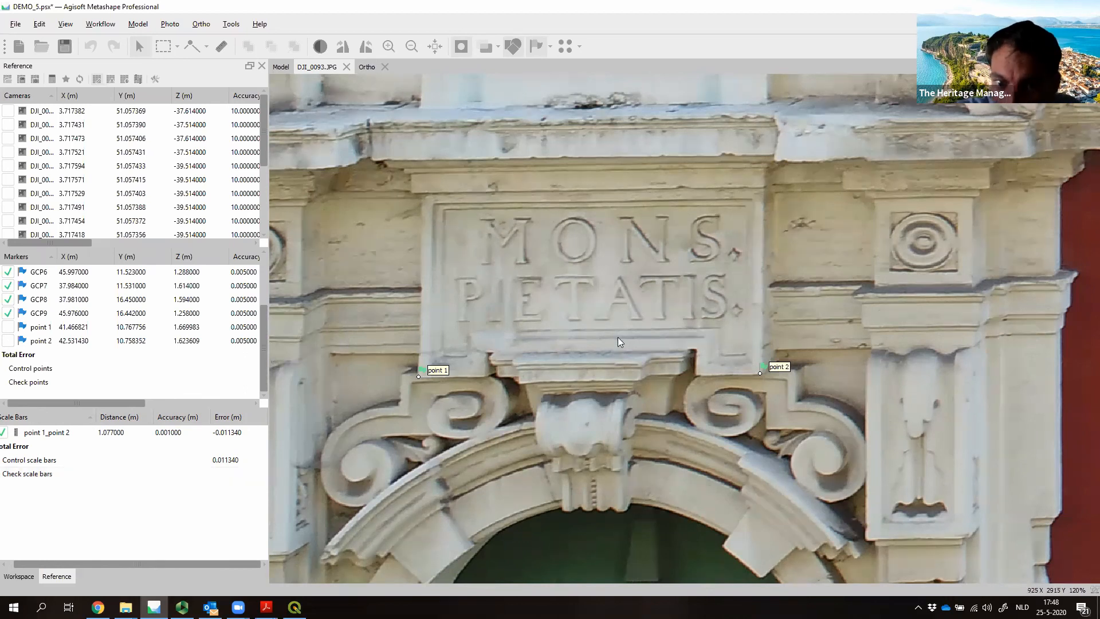
pyautogui.scroll(-5, 619, 342)
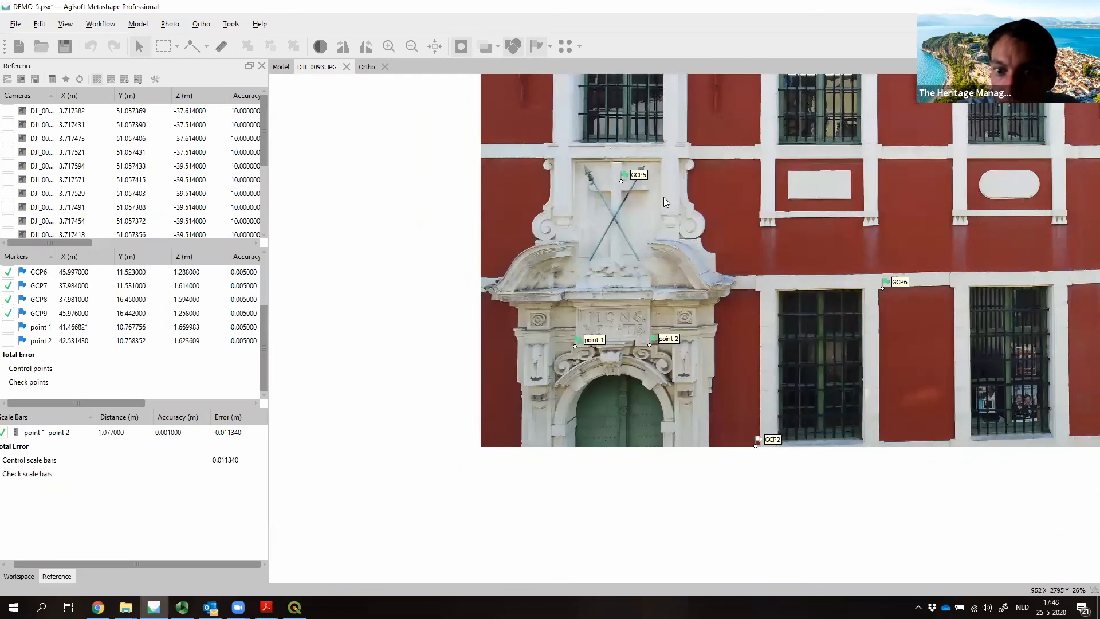
pyautogui.scroll(4, 611, 349)
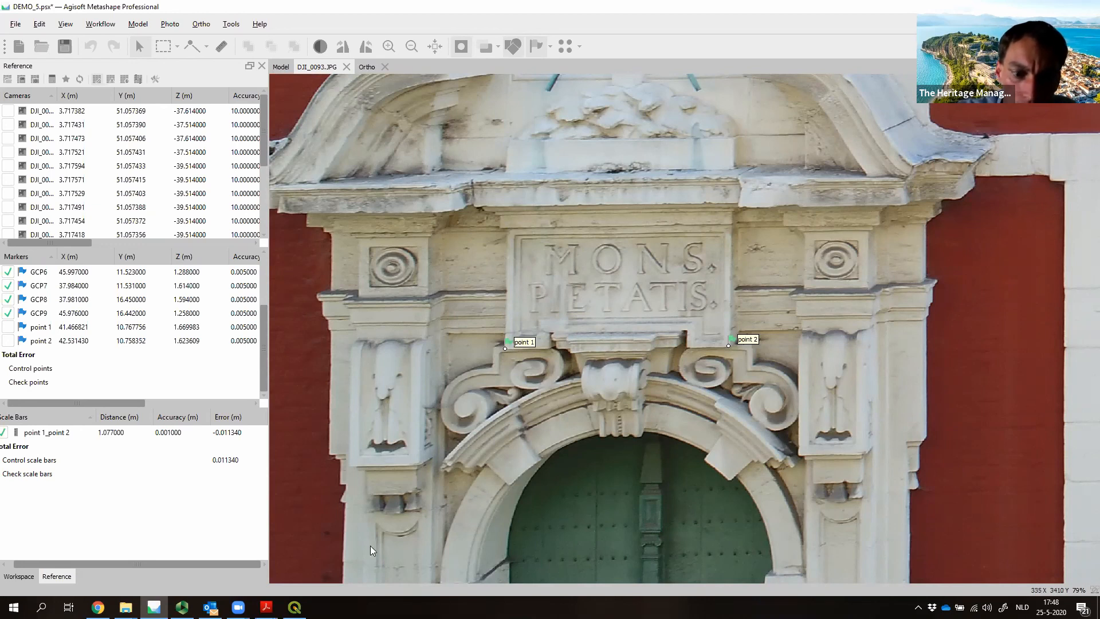
# Step: Switch to the PG_05 topographic processing workflow PDF in Acrobat Reader and review the slides from Model referencing to the Q&A Session
pyautogui.moveTo(266, 606)
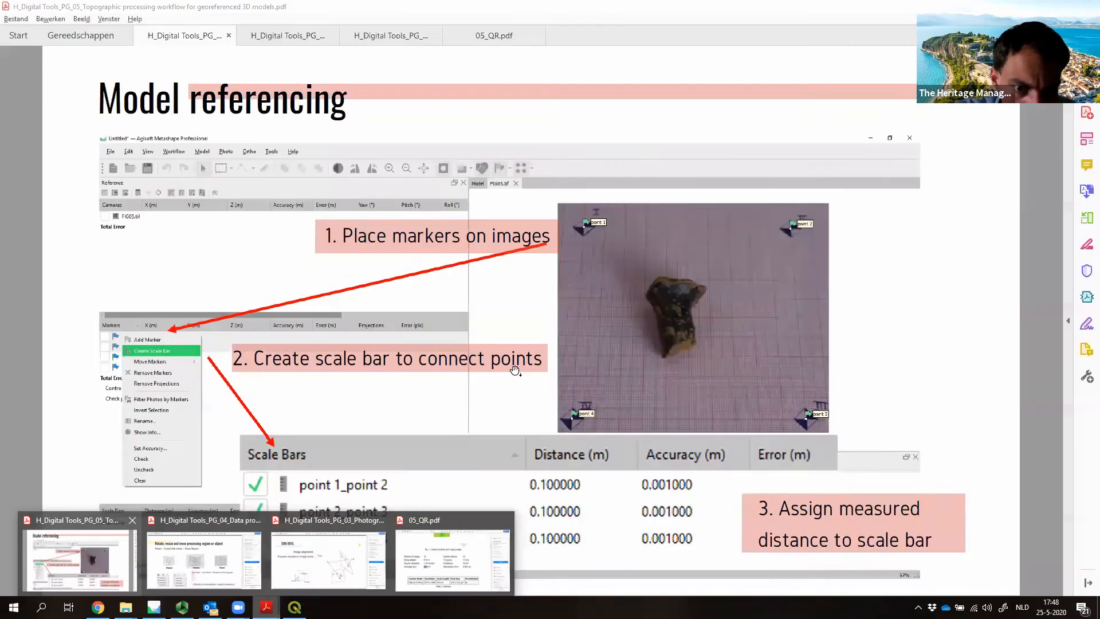
pyautogui.click(76, 550)
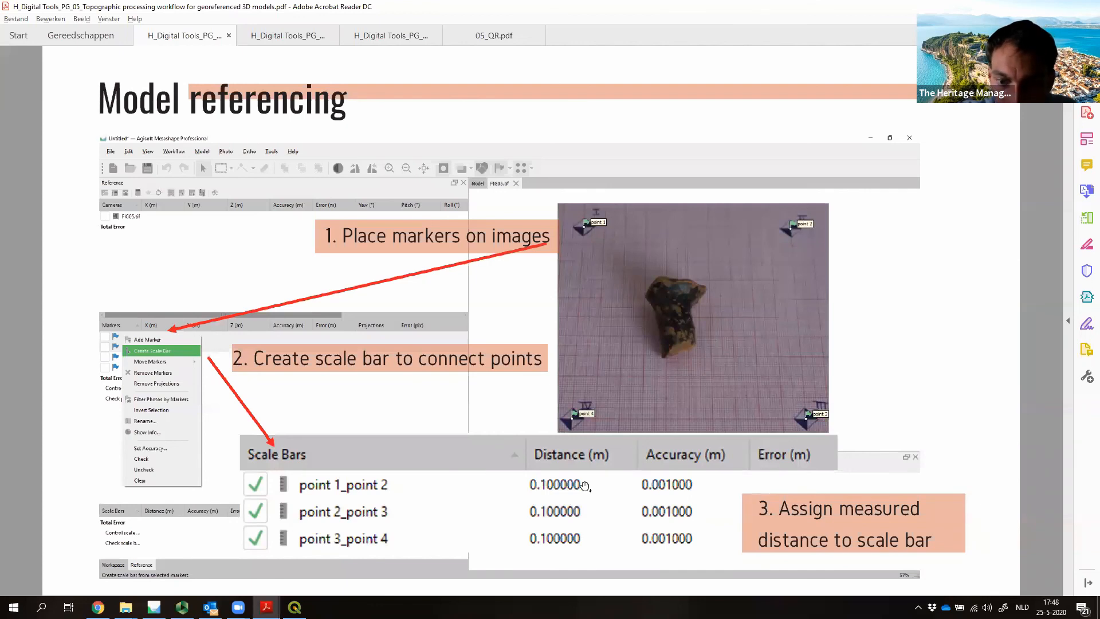
pyautogui.press('Right')
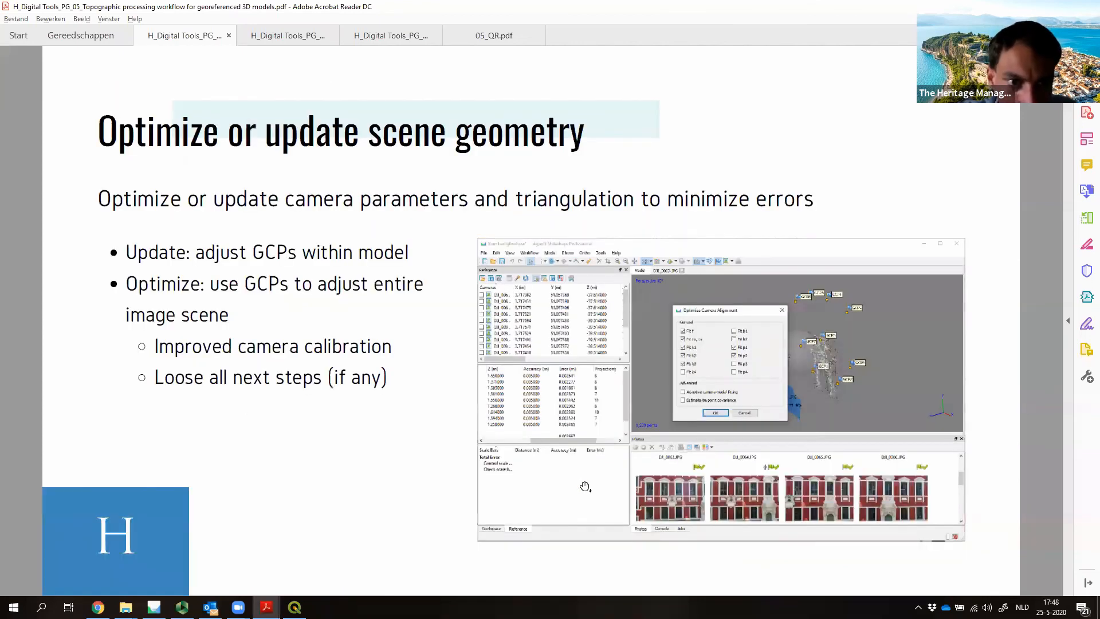
pyautogui.press('Right')
pyautogui.press('Right')
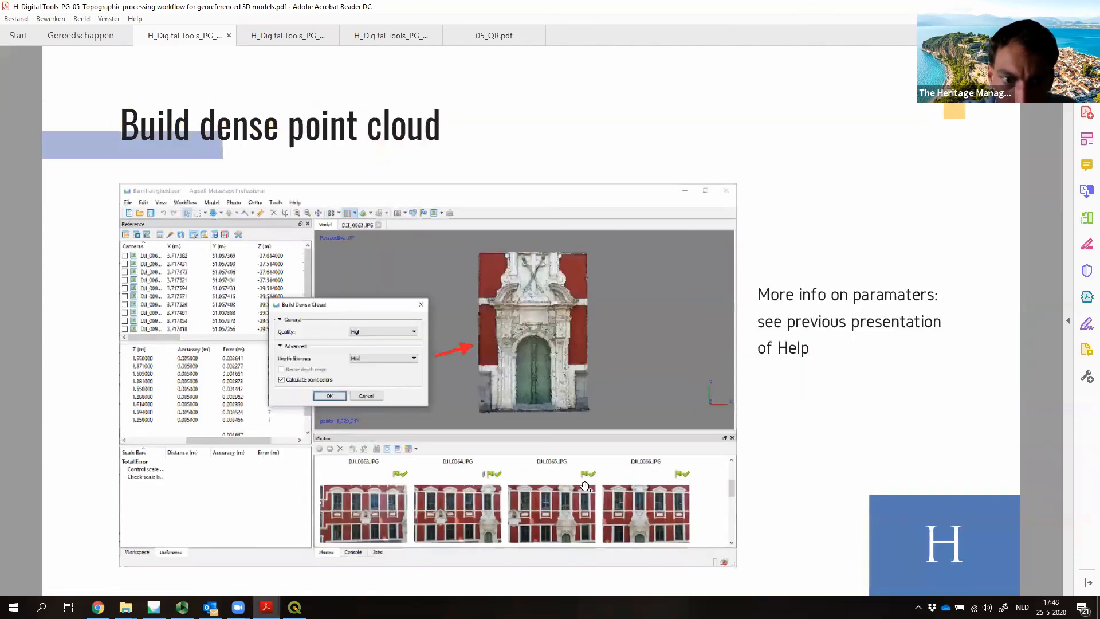
pyautogui.press('Right')
pyautogui.press('Right')
pyautogui.press('Right')
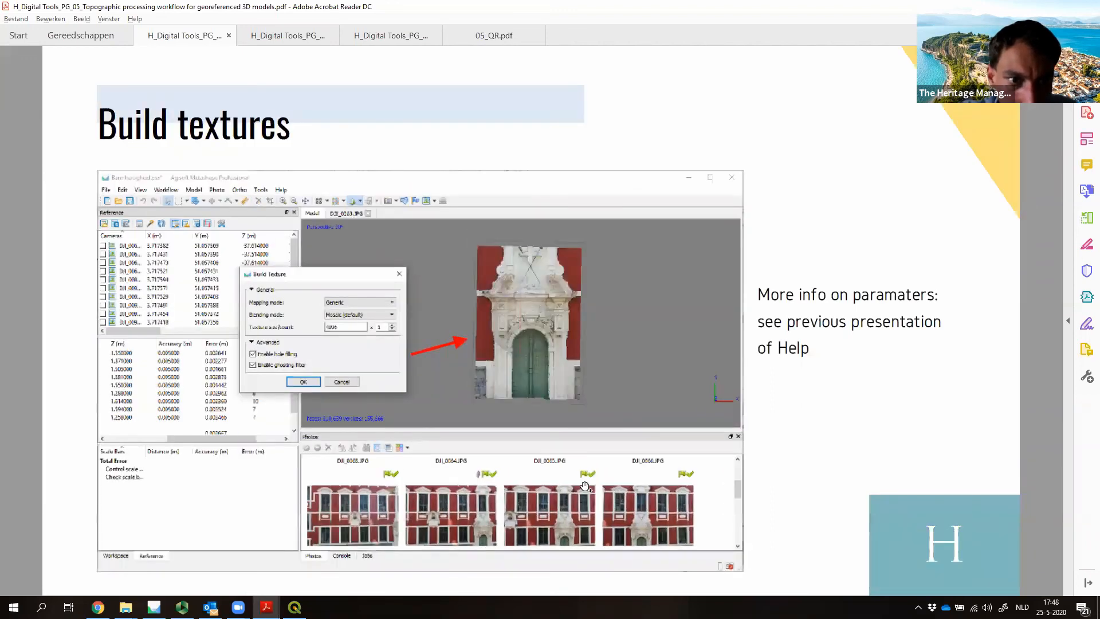
pyautogui.press('Right')
pyautogui.press('Right')
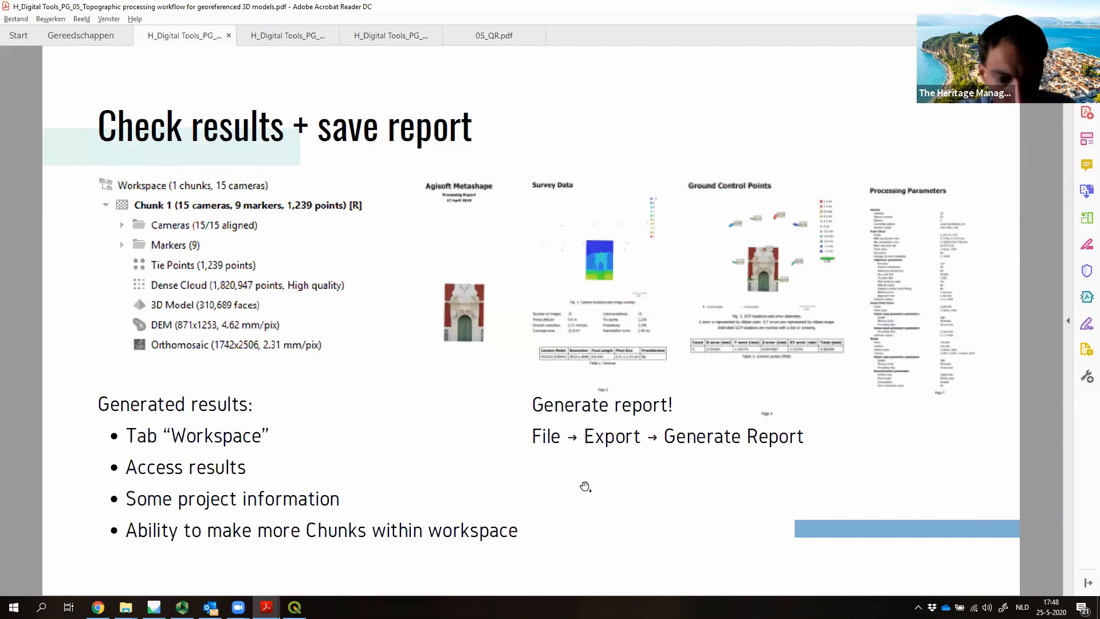
pyautogui.press('Right')
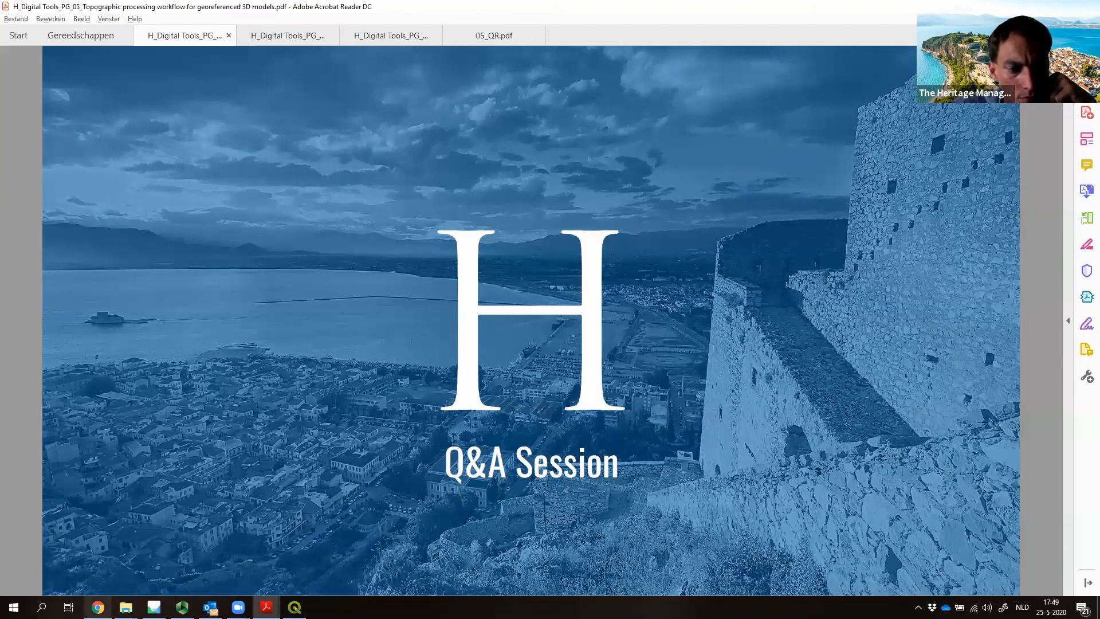
# Step: Switch to the Moodle course page in Chrome and review the materials and tasks of sections 4 to 7
pyautogui.click(98, 608)
pyautogui.scroll(5, 216, 515)
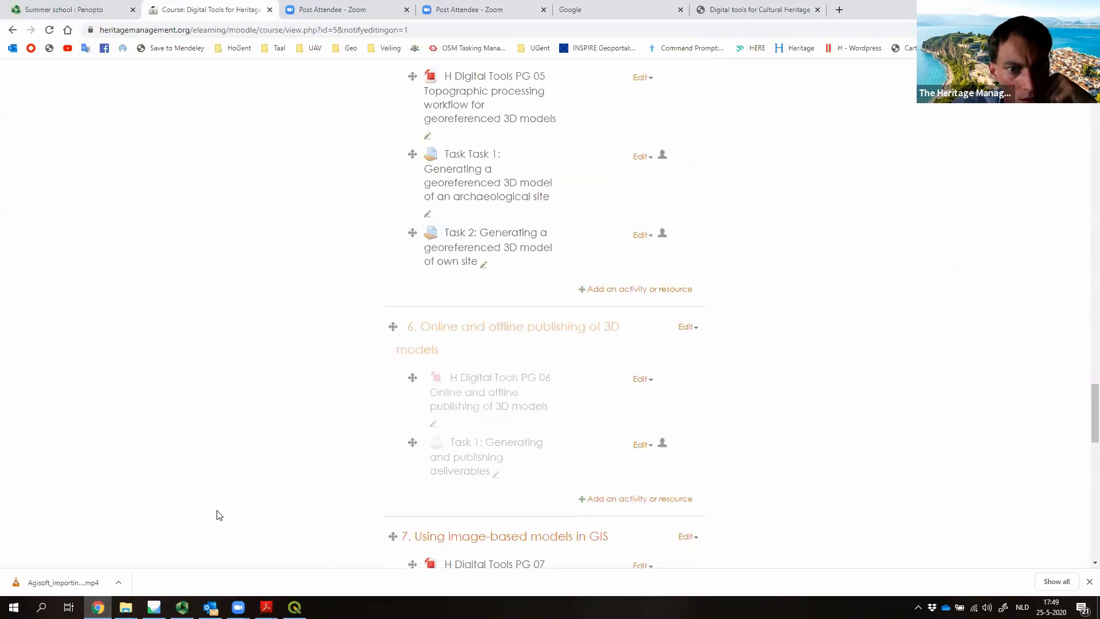
pyautogui.scroll(2, 282, 370)
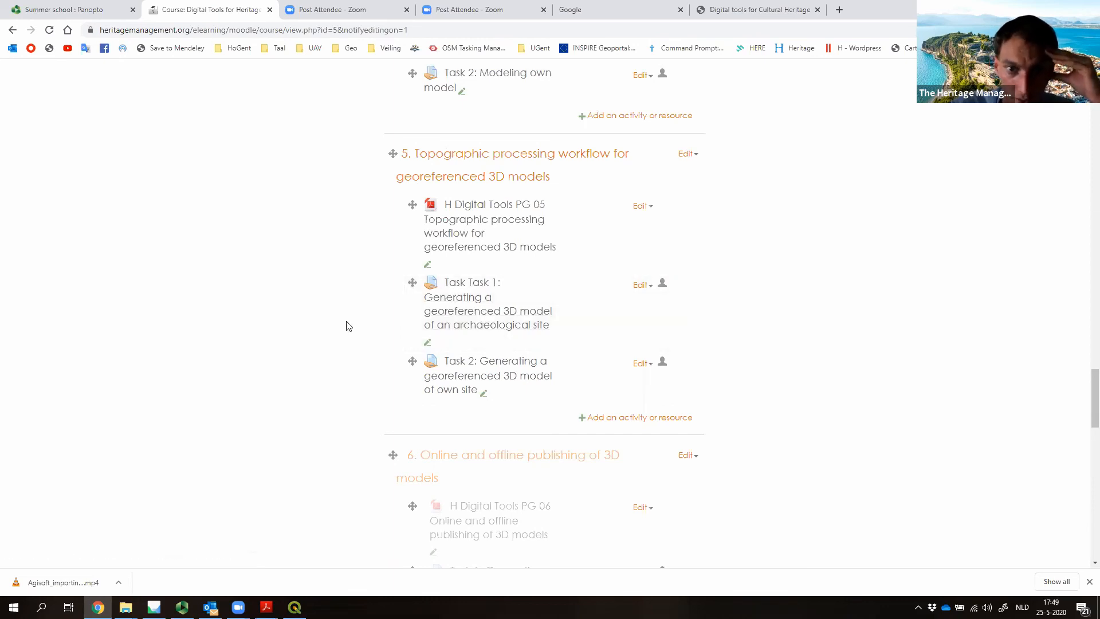
pyautogui.scroll(-1, 347, 325)
pyautogui.scroll(1, 346, 326)
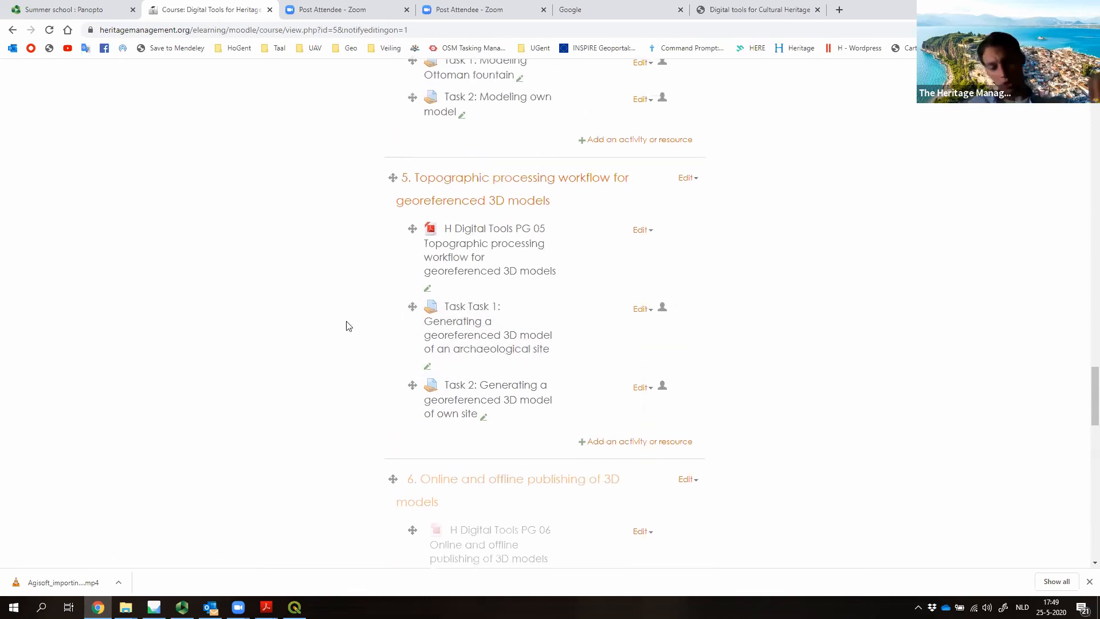
pyautogui.scroll(3, 346, 326)
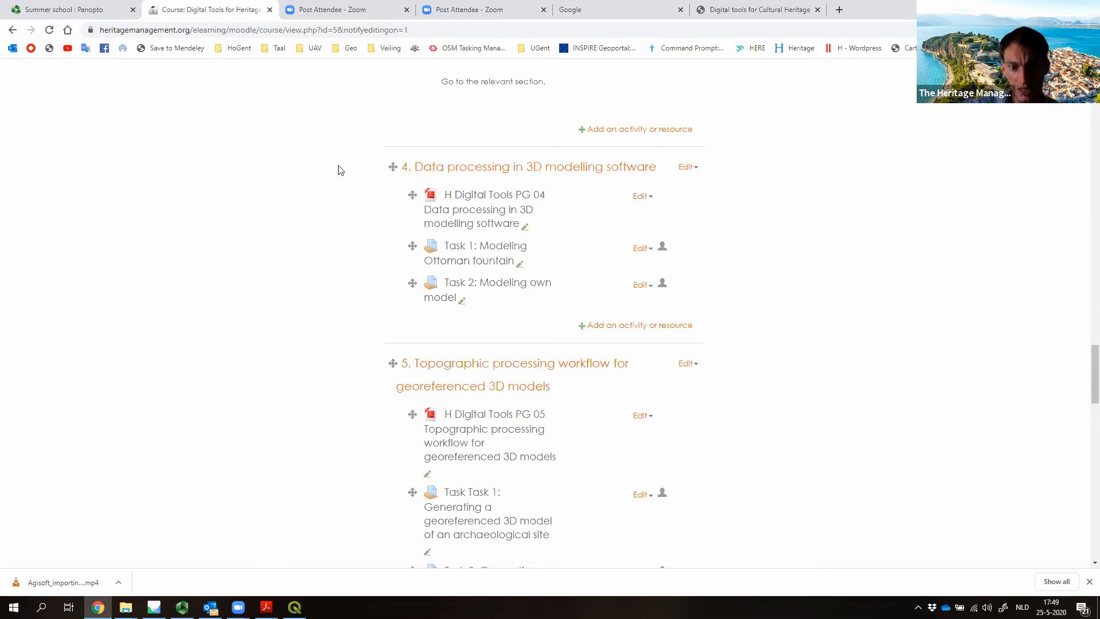
pyautogui.scroll(-9, 345, 352)
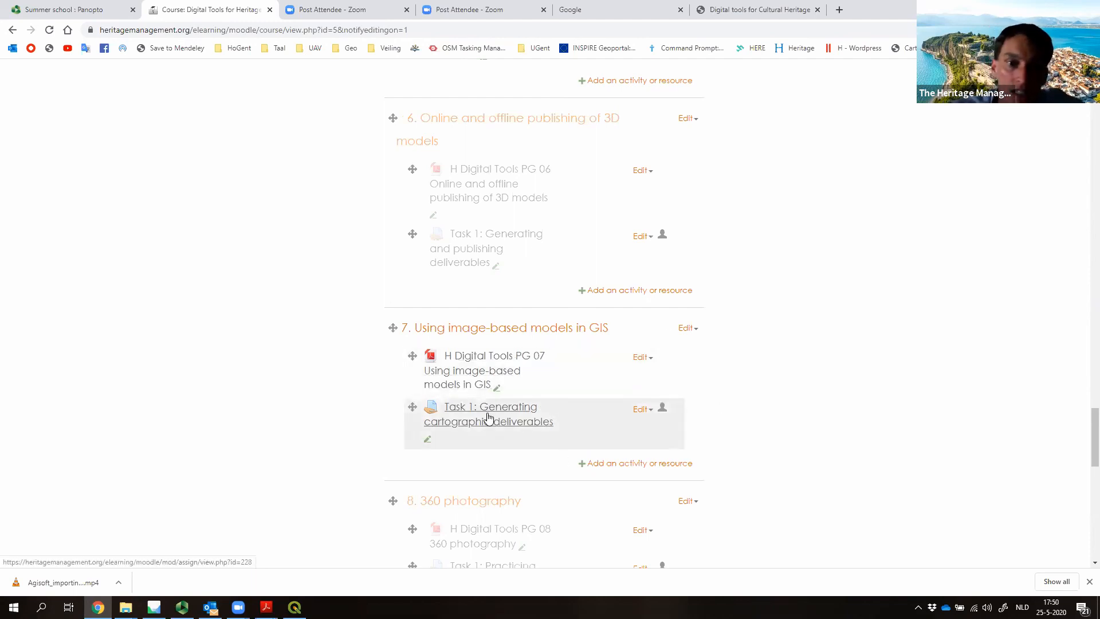
pyautogui.scroll(2, 488, 417)
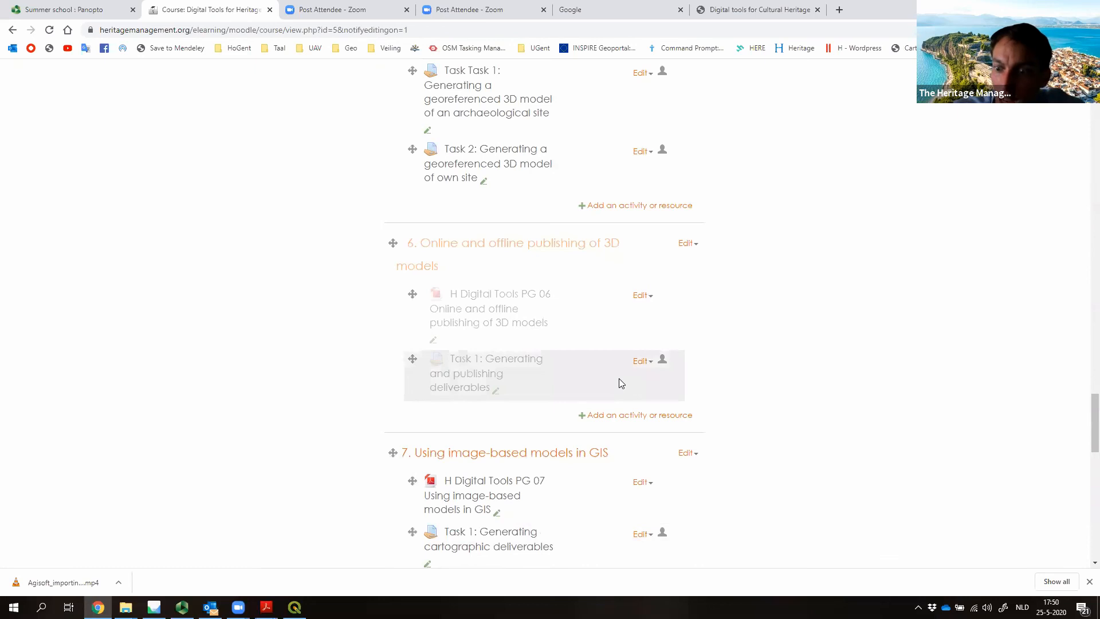
pyautogui.scroll(3, 618, 383)
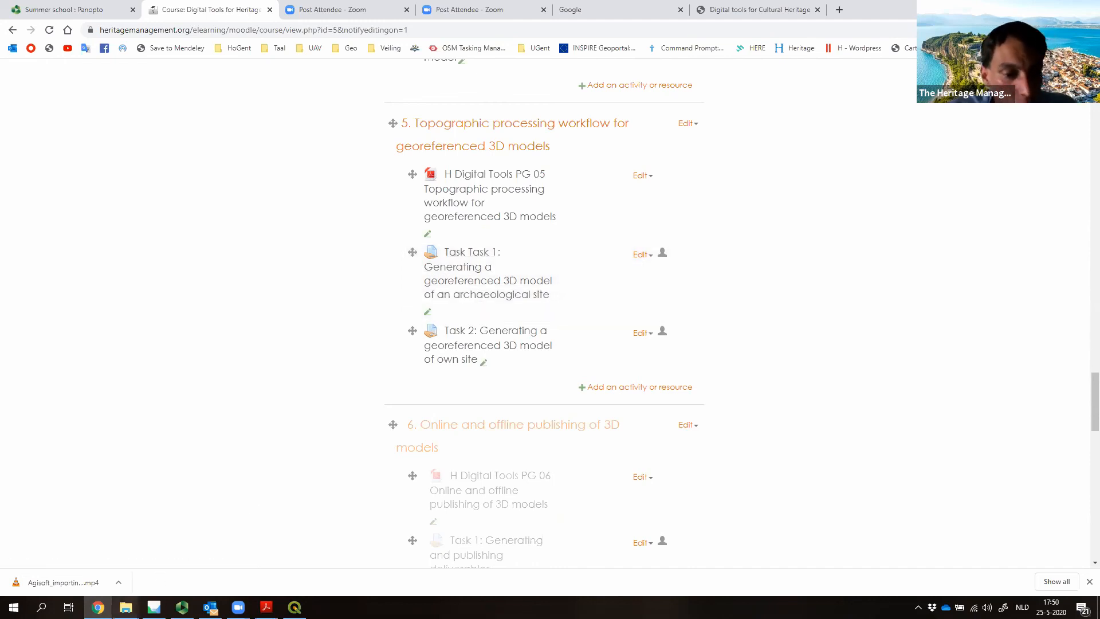
# Step: Switch to the PG_05_DEMO_DATA window in File Explorer and go up to the Photogrammetry folder
pyautogui.moveTo(126, 607)
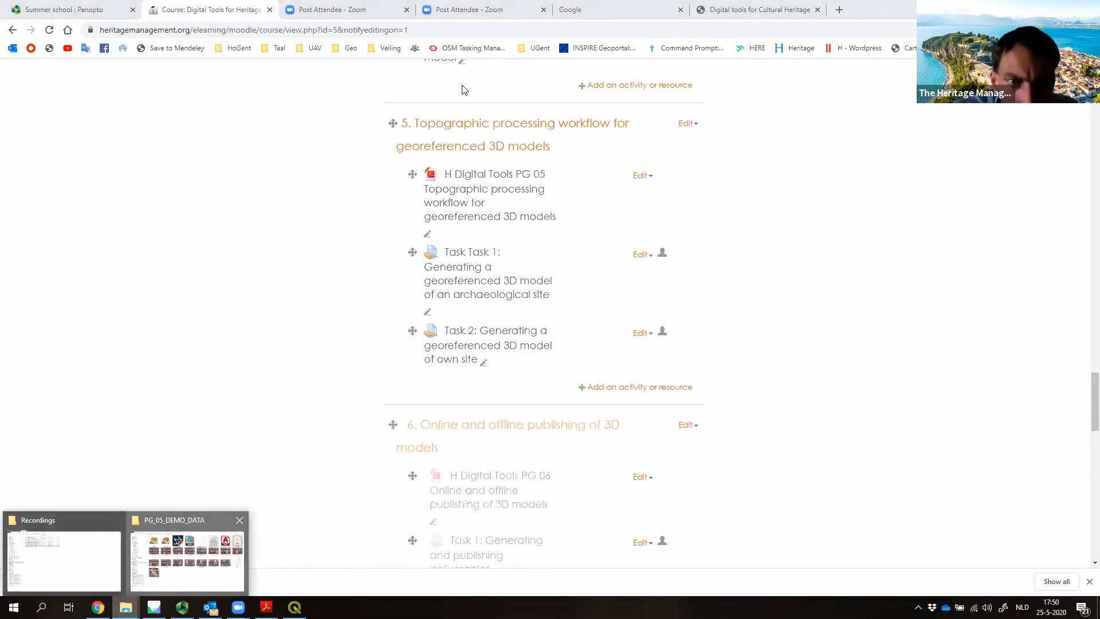
pyautogui.click(198, 549)
pyautogui.click(297, 37)
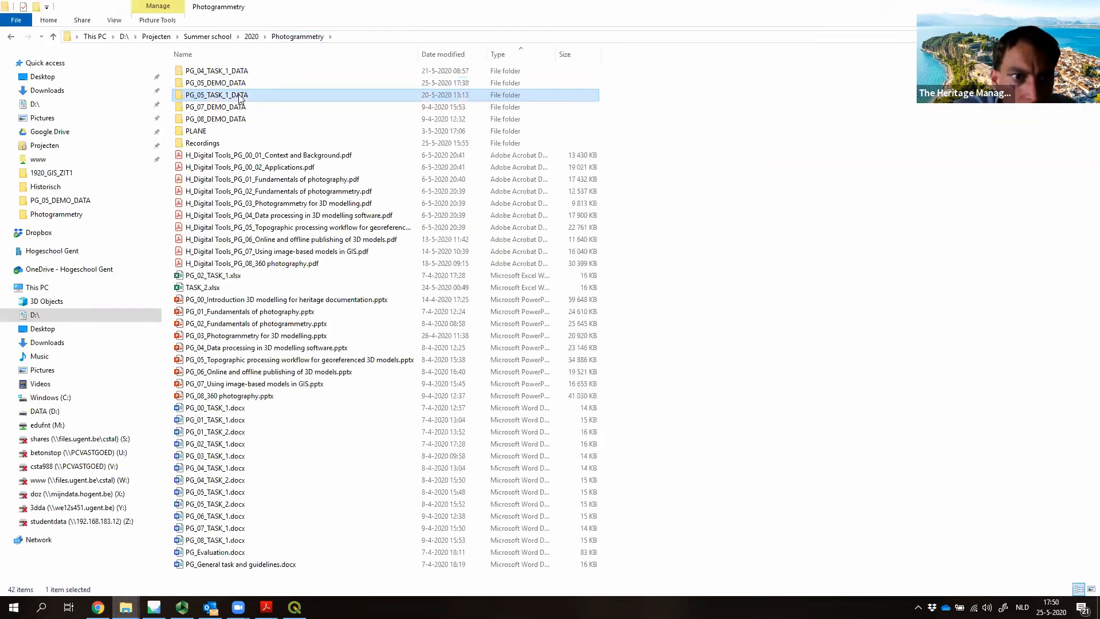
# Step: Open the PG_05_TASK_1_DATA folder and browse its drone photos from DJI_0158.JPG to DJI_0175.JPG in the photo viewer
pyautogui.doubleClick(238, 92)
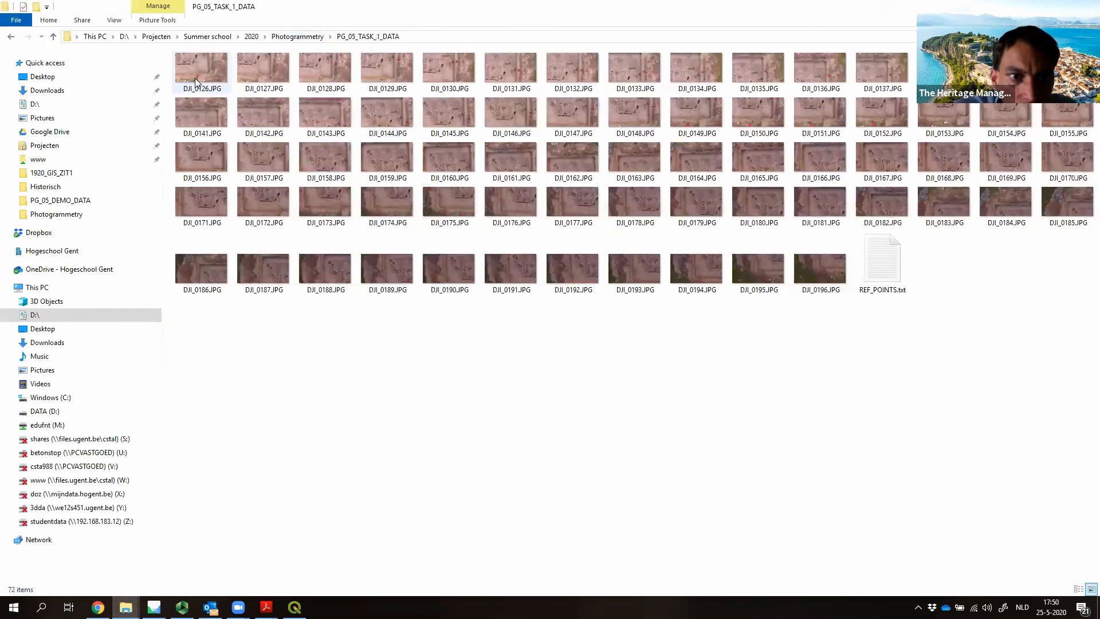
pyautogui.doubleClick(316, 161)
pyautogui.scroll(-2, 472, 266)
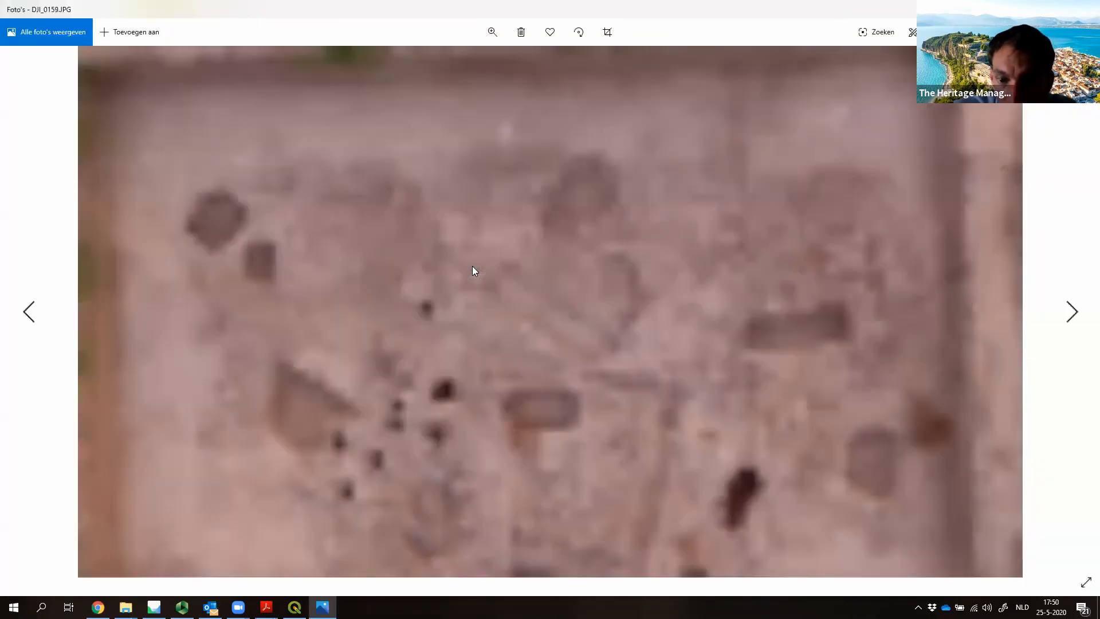
pyautogui.scroll(-2, 472, 266)
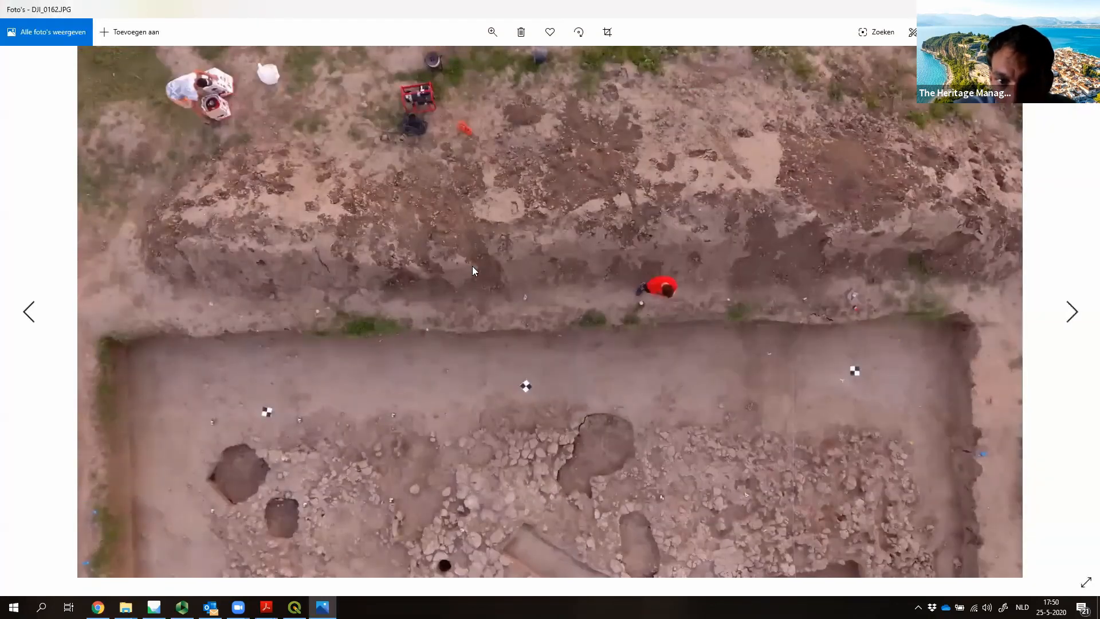
pyautogui.scroll(-9, 473, 268)
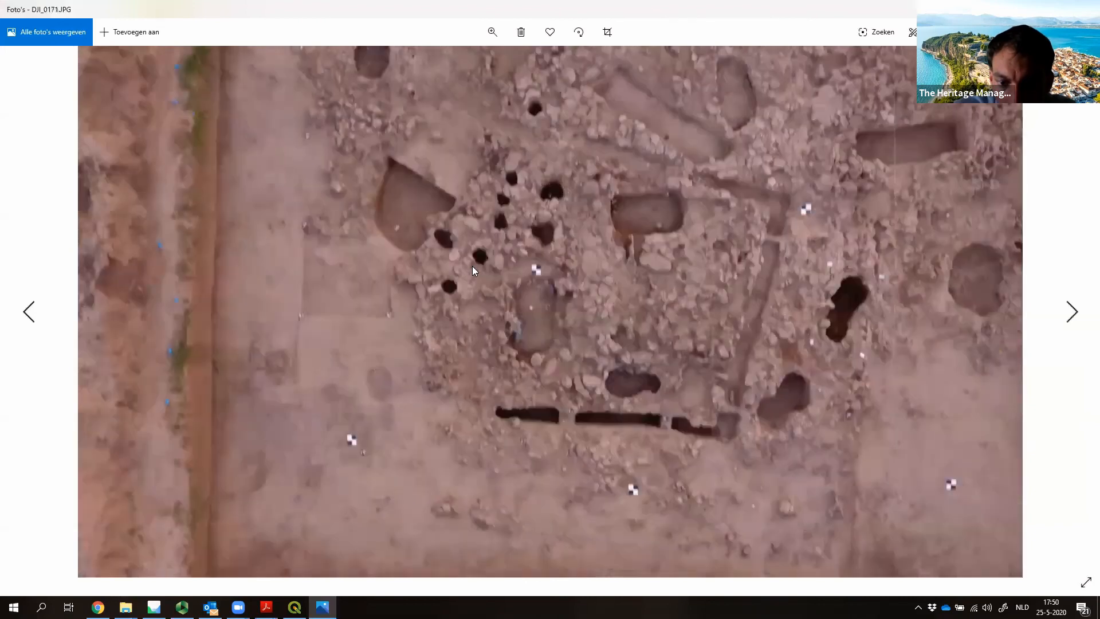
pyautogui.scroll(-4, 473, 270)
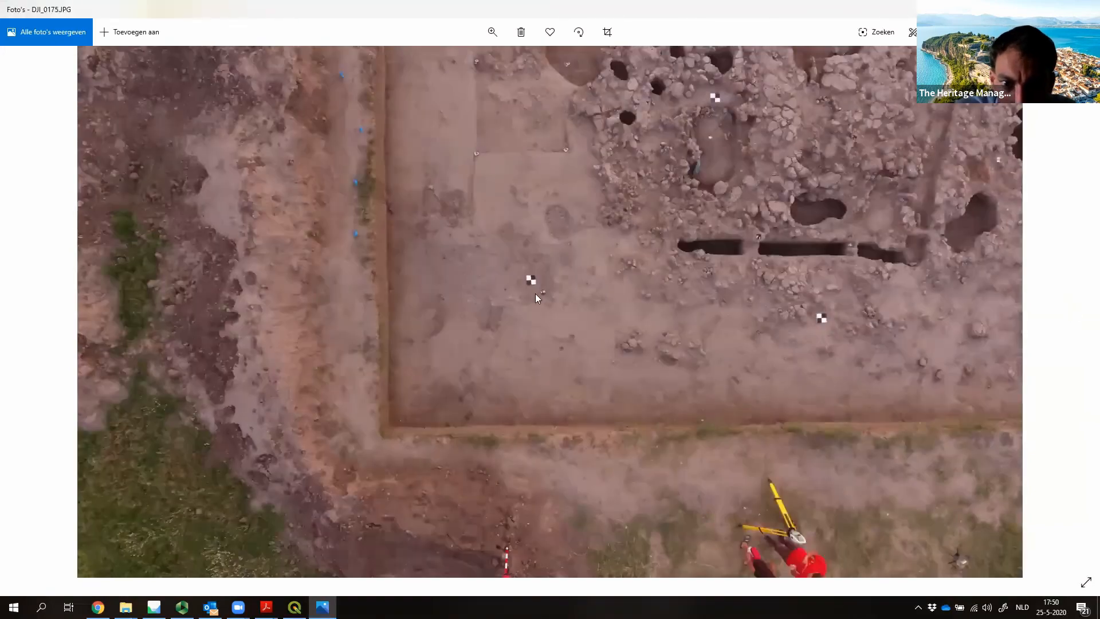
# Step: Examine DJI_0175.JPG up close from the checkerboard target beside label H1 to the trenches at F1 and the target above the pit
pyautogui.keyDown('ctrl'); pyautogui.scroll(4, 536, 293); pyautogui.keyUp('ctrl')
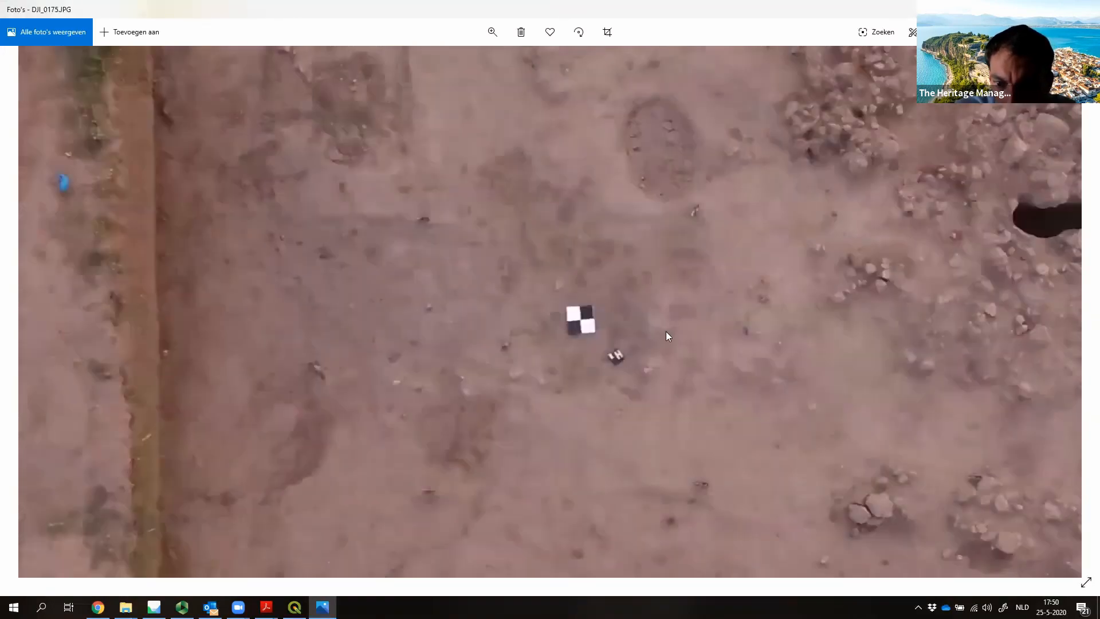
pyautogui.moveTo(666, 331); pyautogui.dragTo(482, 247)
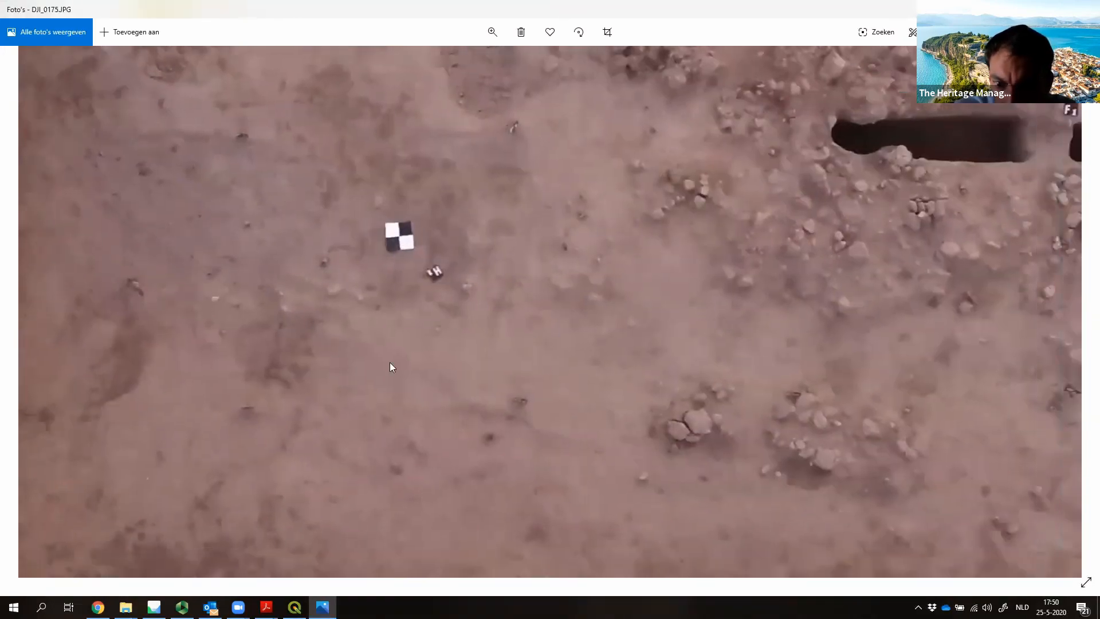
pyautogui.moveTo(859, 413)
pyautogui.mouseDown()
pyautogui.moveTo(463, 376)
pyautogui.moveTo(470, 342)
pyautogui.mouseUp()
pyautogui.moveTo(548, 159); pyautogui.dragTo(550, 297)
pyautogui.moveTo(690, 216); pyautogui.dragTo(690, 403)
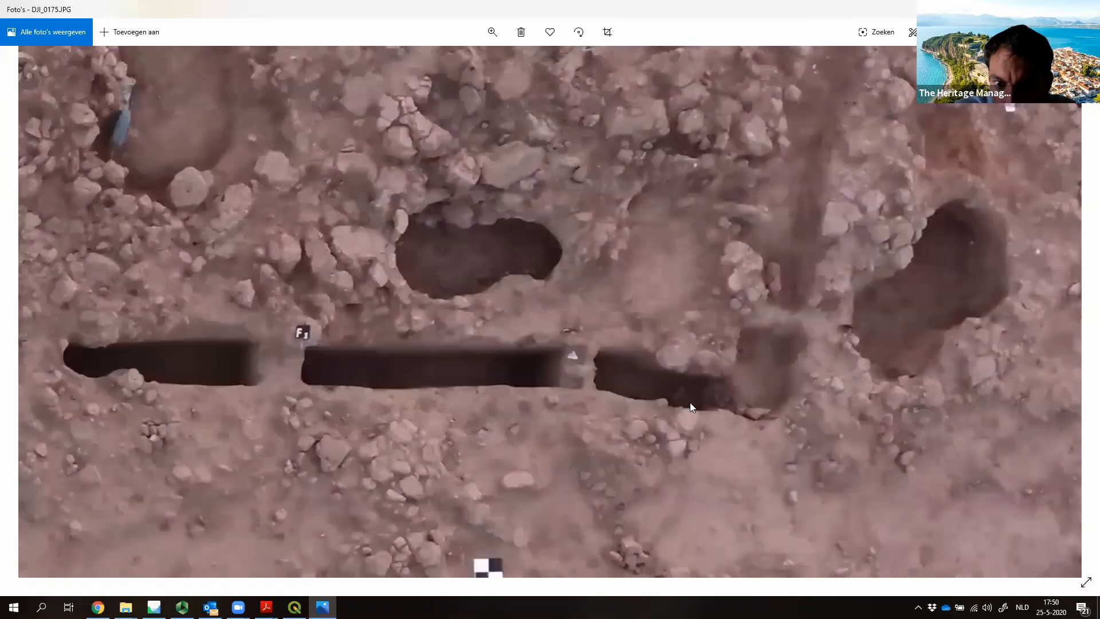
pyautogui.moveTo(557, 91); pyautogui.dragTo(554, 291)
pyautogui.moveTo(274, 225); pyautogui.dragTo(440, 201)
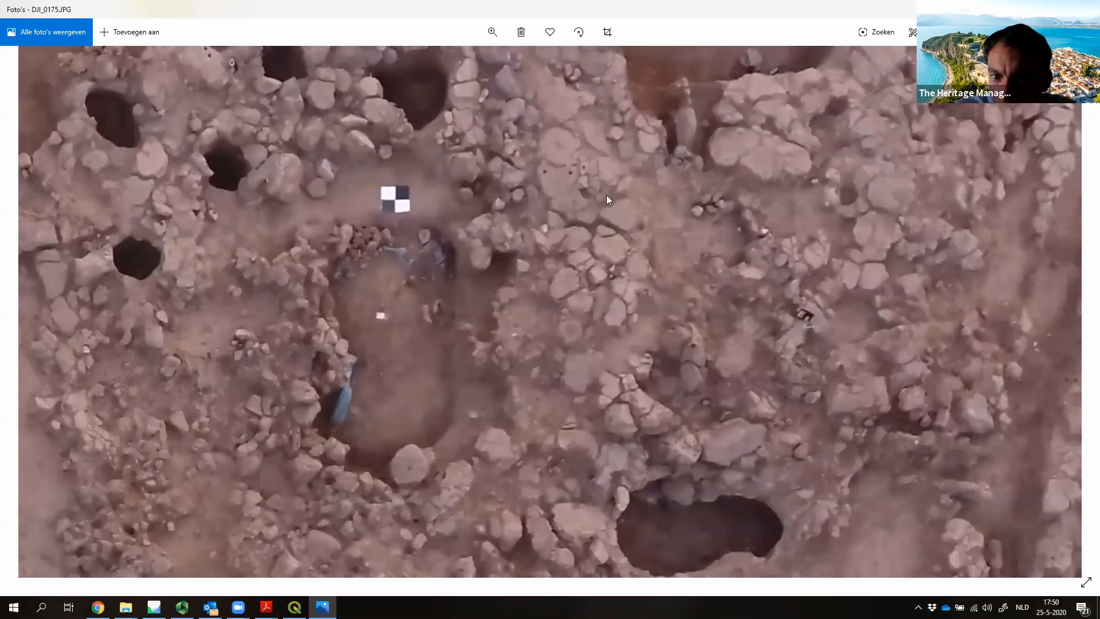
# Step: Inspect the checkerboard target above the pit and labels E1 and H1 at higher magnification, and close the photo
pyautogui.scroll(4, 360, 238)
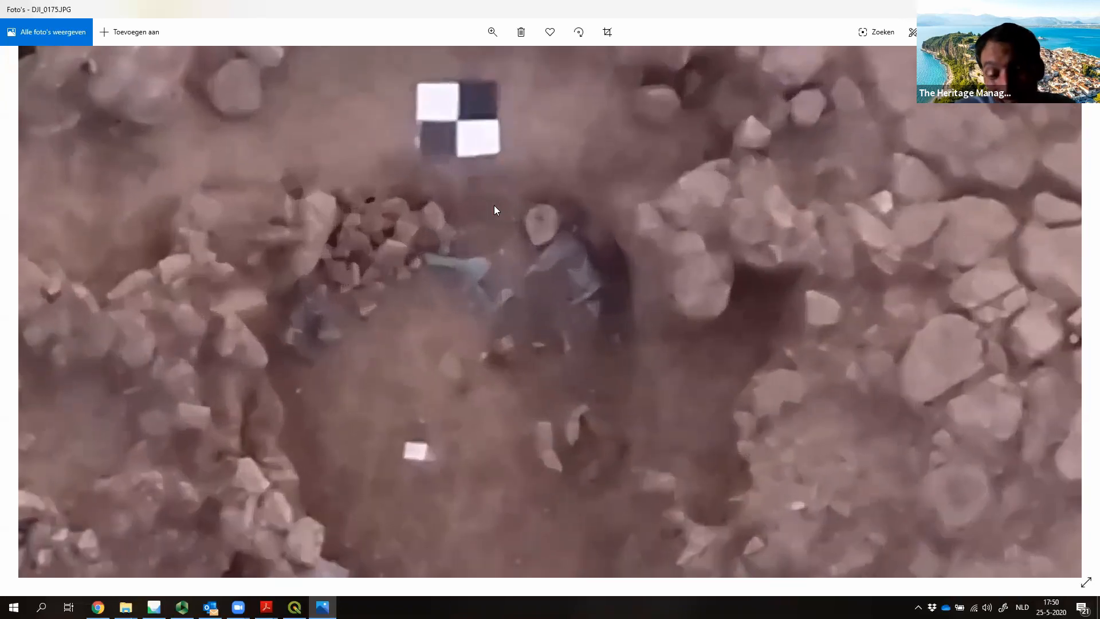
pyautogui.moveTo(494, 205); pyautogui.dragTo(483, 334)
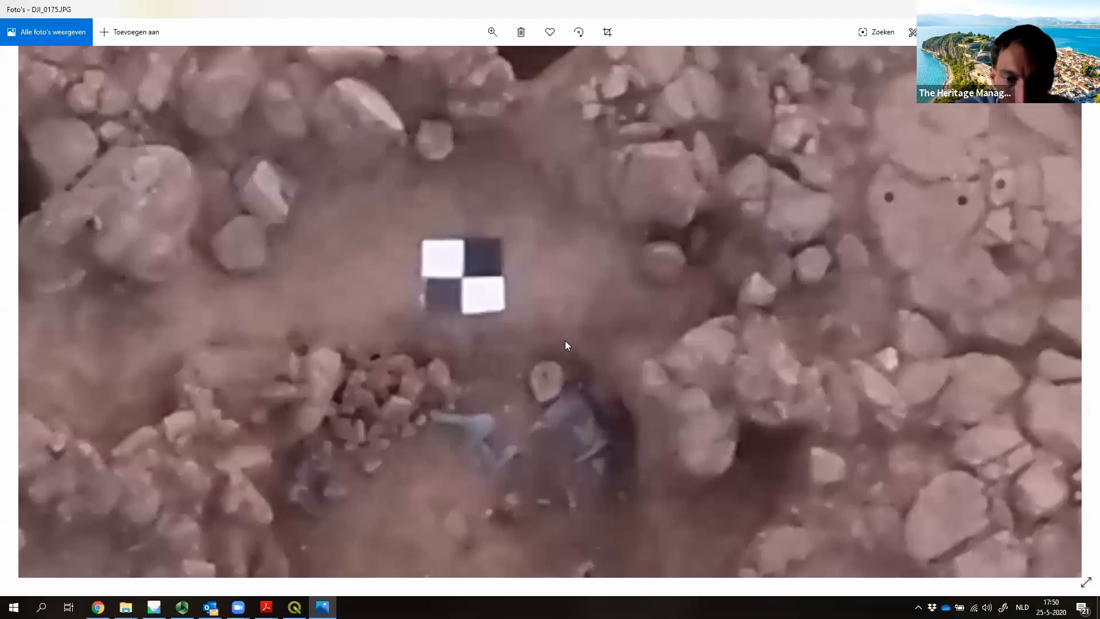
pyautogui.moveTo(382, 420); pyautogui.dragTo(874, 73)
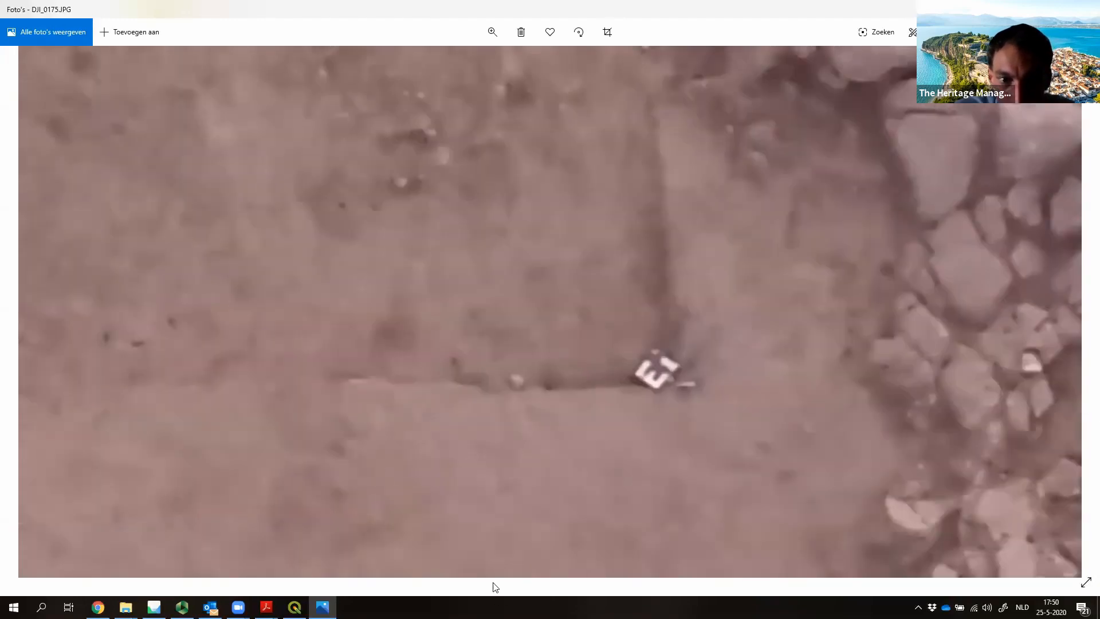
pyautogui.moveTo(654, 208); pyautogui.dragTo(379, 103)
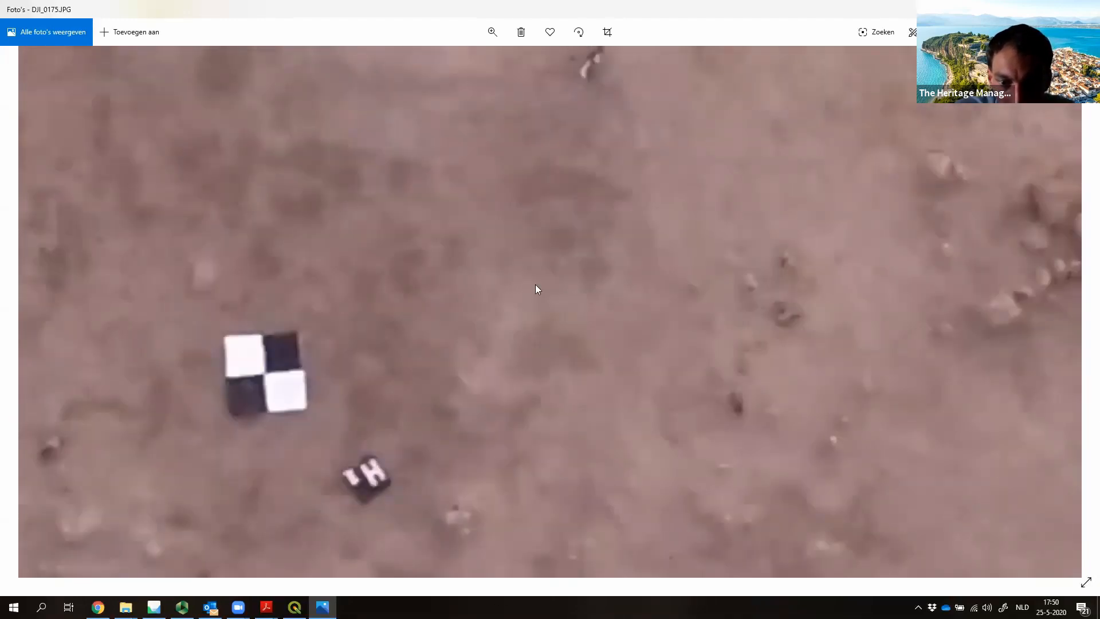
pyautogui.moveTo(405, 357); pyautogui.dragTo(287, 248)
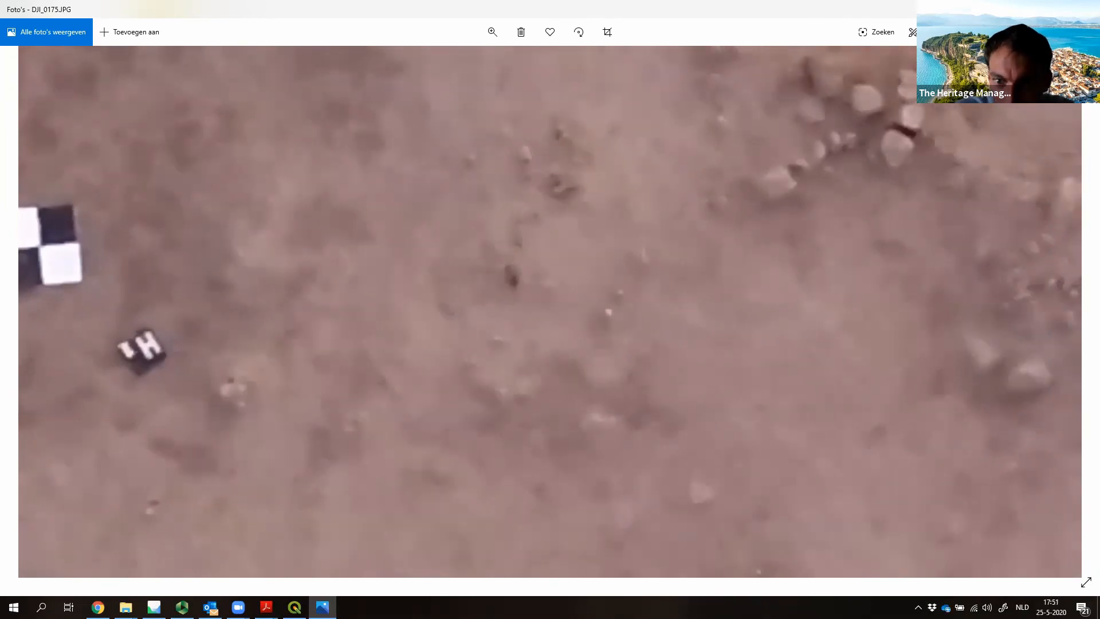
pyautogui.hotkey('alt', 'F4')
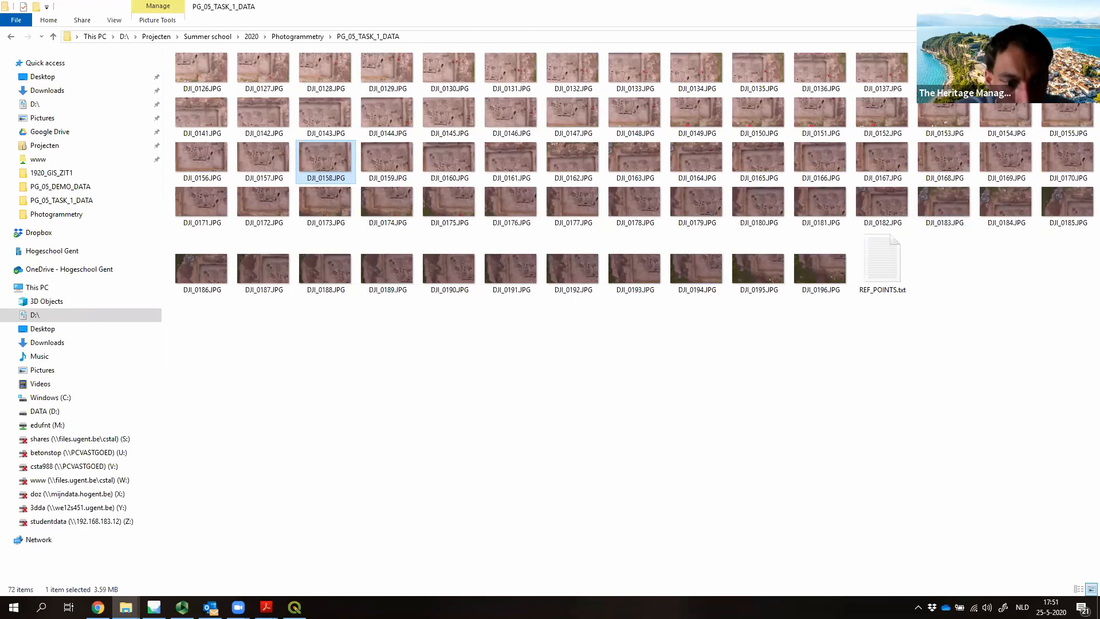
# Step: Switch to the PG_05 topographic processing workflow PDF in Acrobat Reader and review the slides back to the Agisoft Photoscan/Metashape user interface
pyautogui.click(266, 607)
pyautogui.click(221, 549)
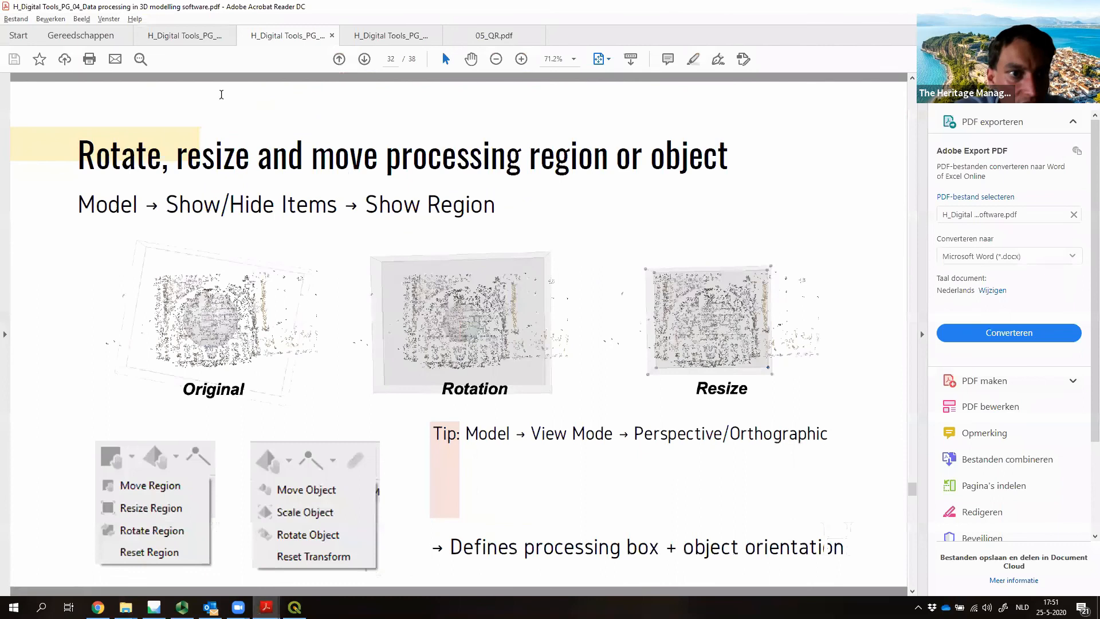
pyautogui.click(189, 37)
pyautogui.scroll(3, 259, 323)
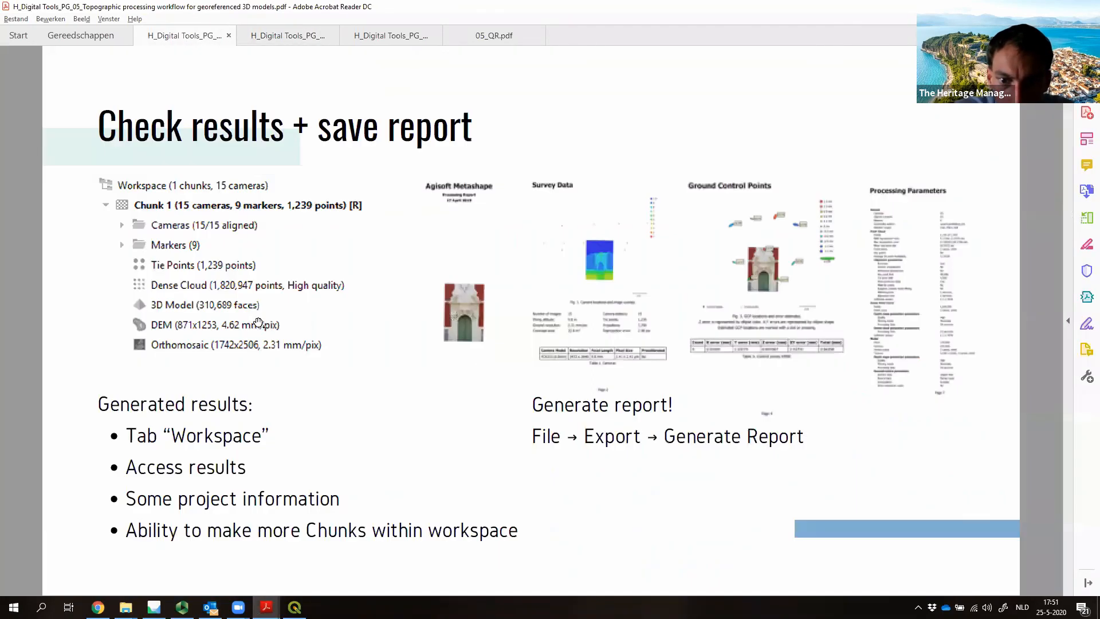
pyautogui.scroll(4, 258, 324)
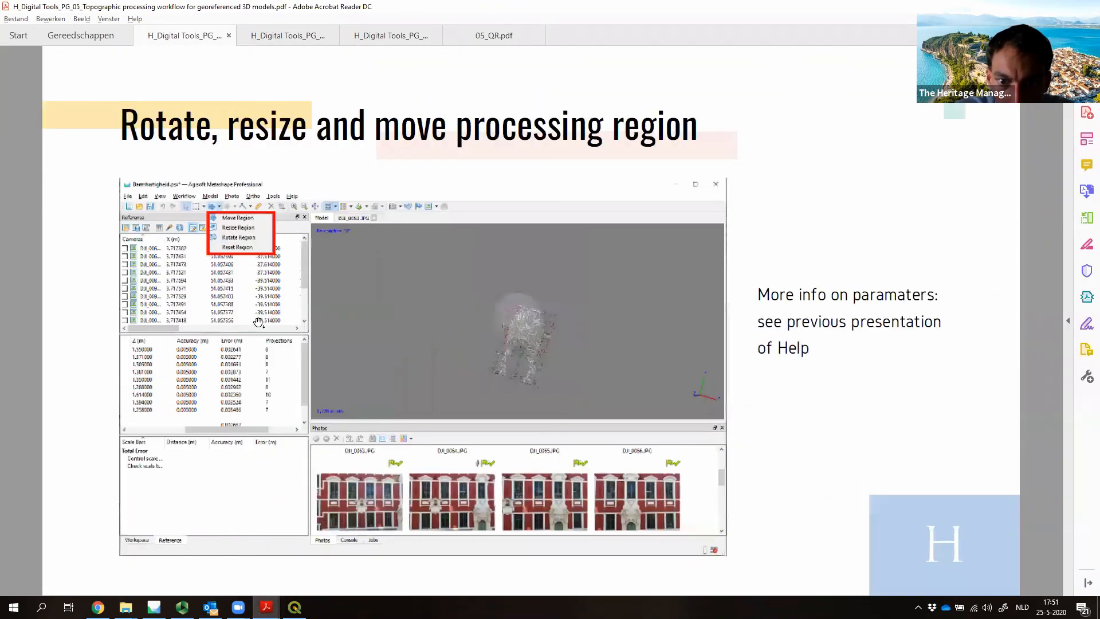
pyautogui.scroll(4, 258, 324)
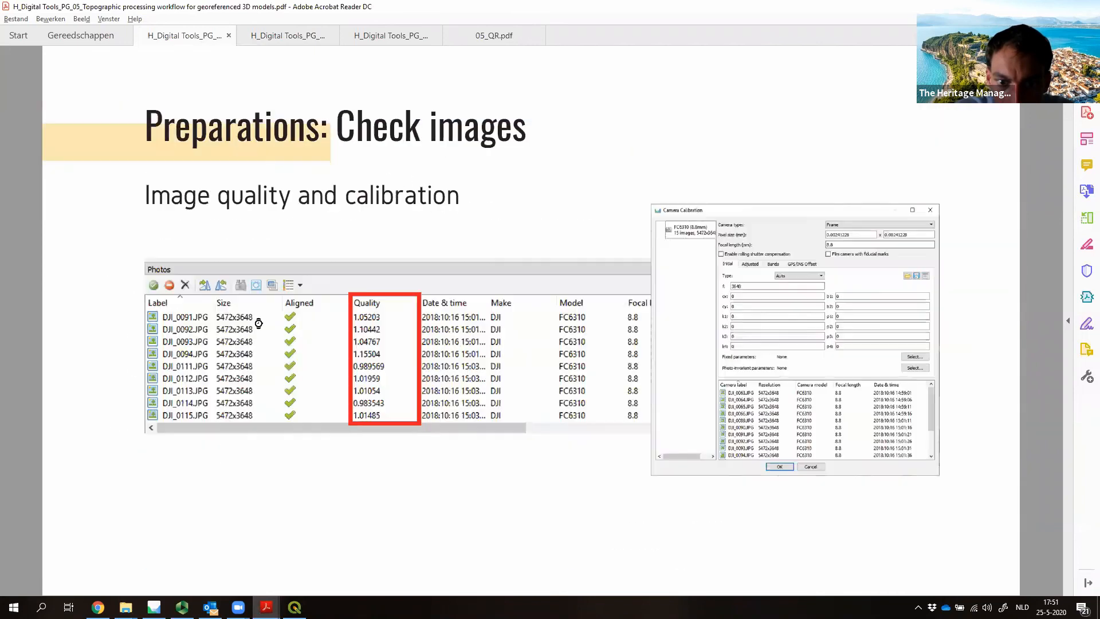
pyautogui.scroll(4, 259, 324)
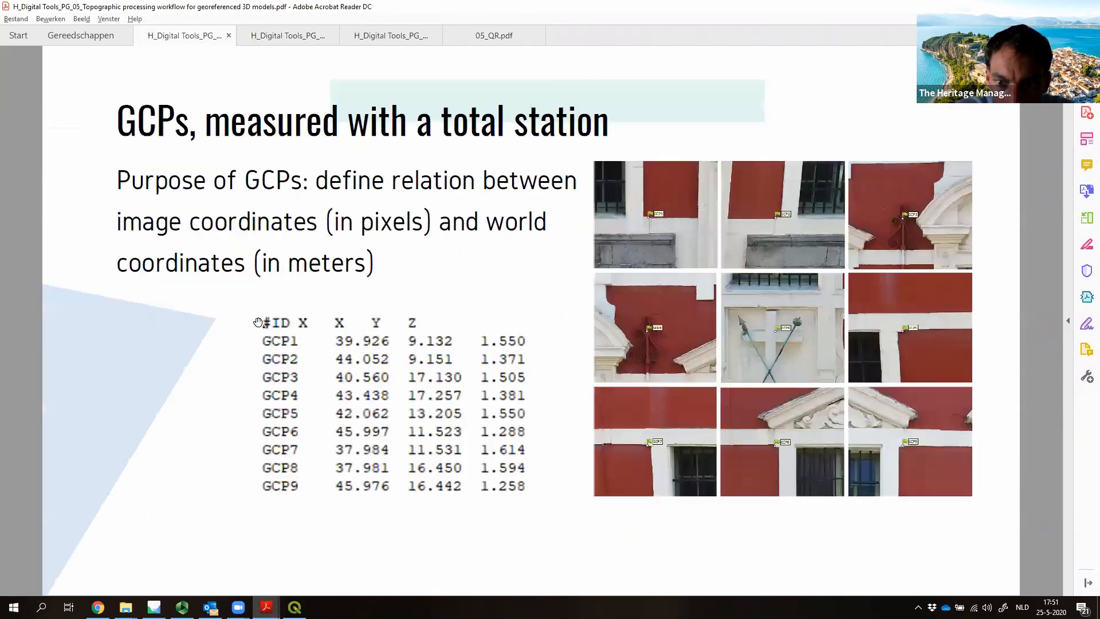
pyautogui.scroll(3, 259, 324)
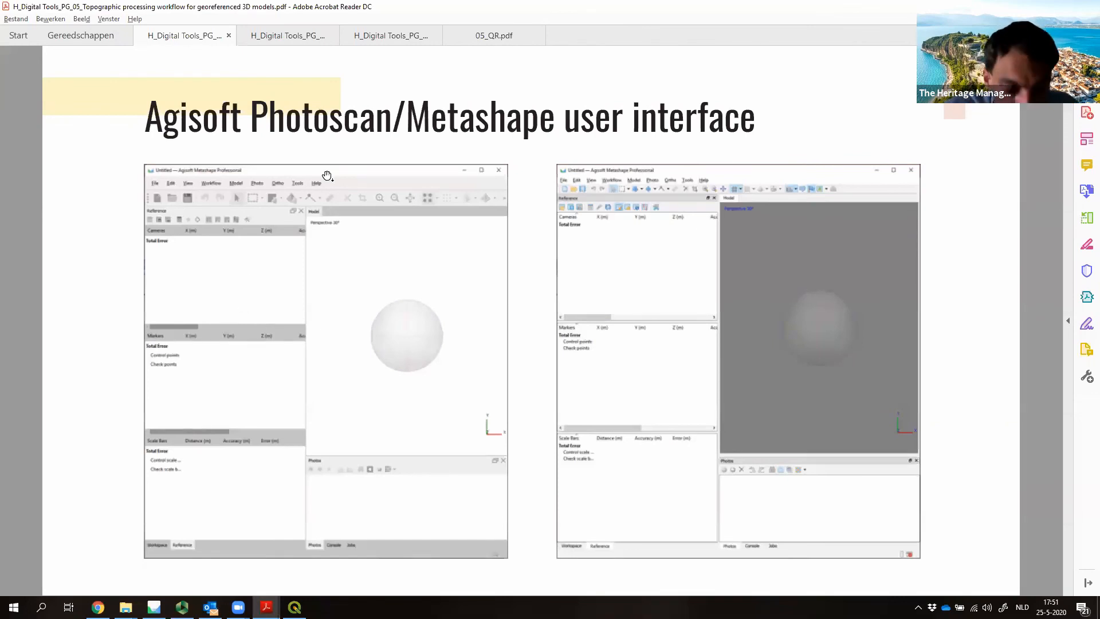
# Step: Switch to the Moodle course page in Chrome and open Task 2: Generating a georeferenced 3D model of own site
pyautogui.hotkey('alt', 'Tab')
pyautogui.hotkey('alt', 'Tab')
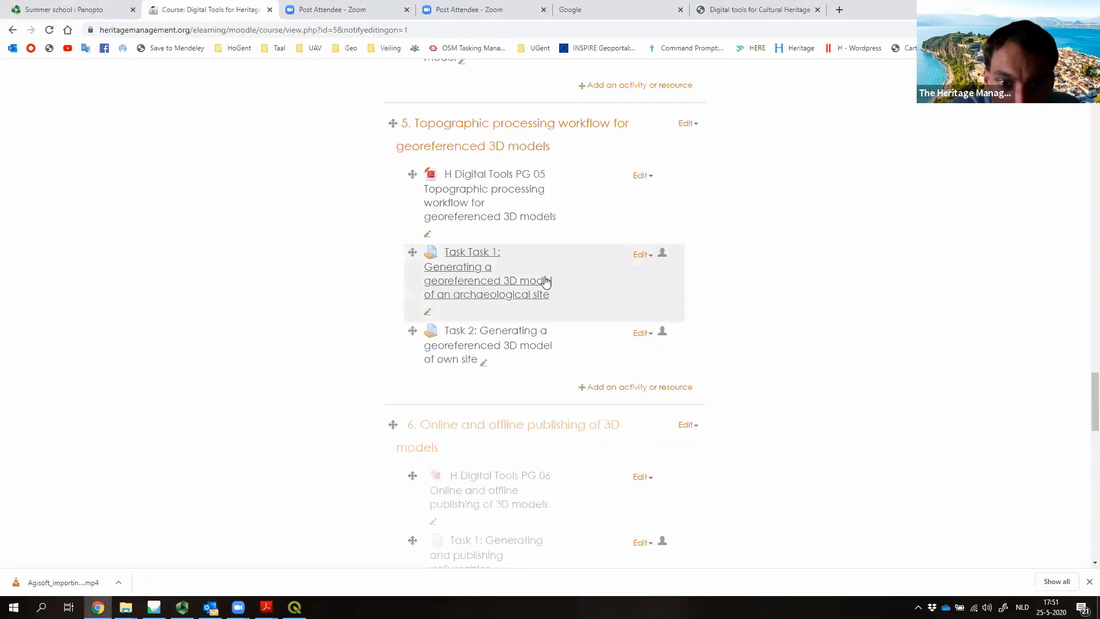
pyautogui.click(496, 341)
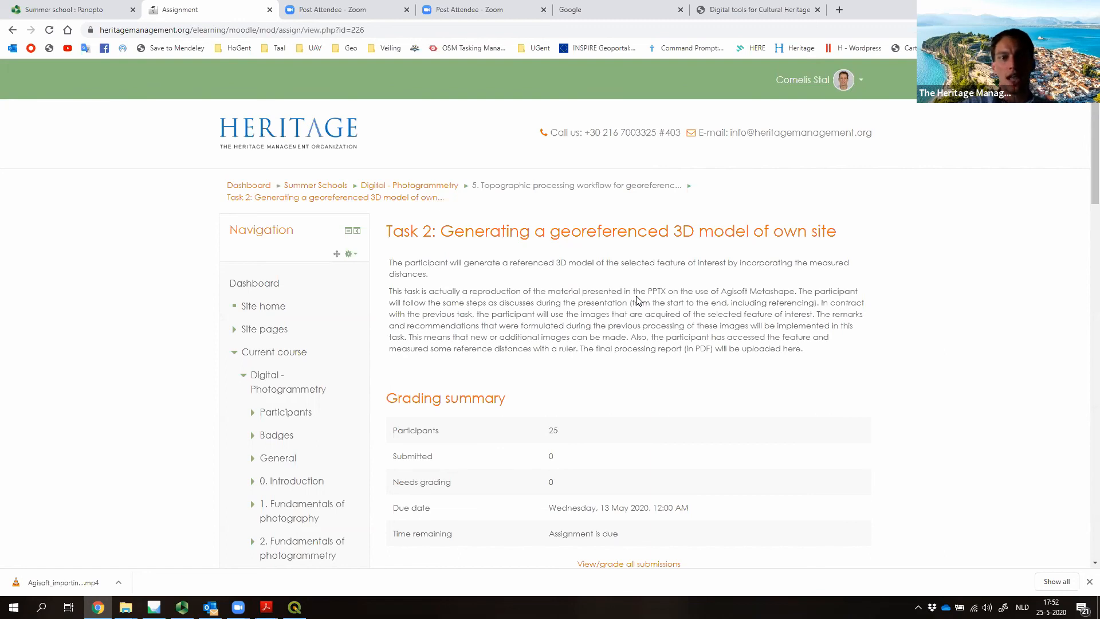
# Step: Switch back to the PG_05 PDF in Acrobat Reader and review the workflow, image preparation, orthophoto and scene geometry optimization slides
pyautogui.hotkey('alt', 'Tab')
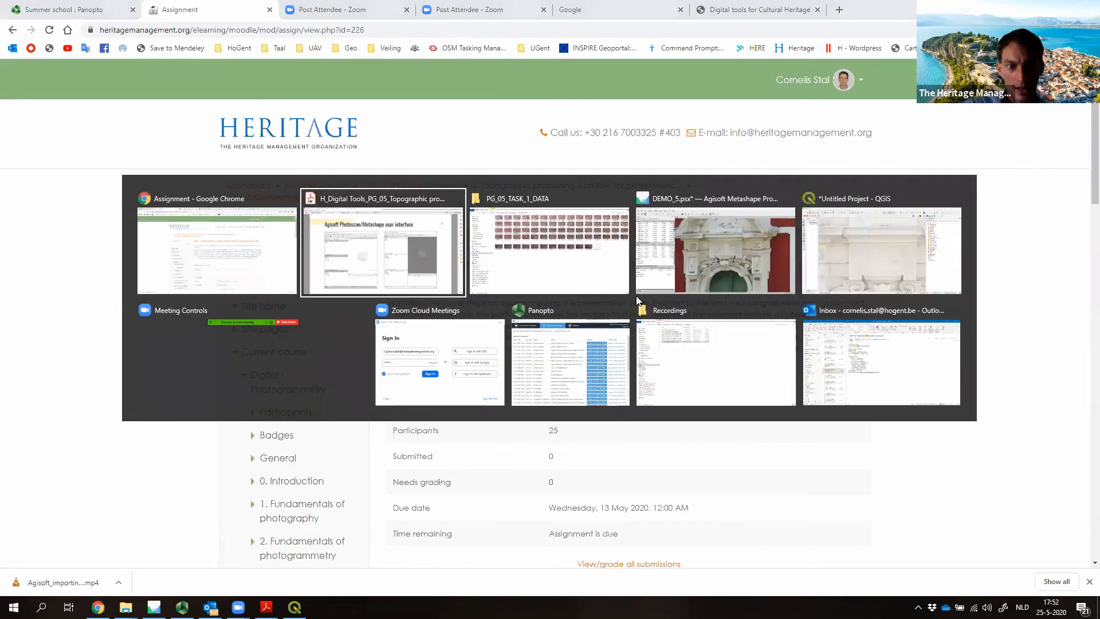
pyautogui.scroll(-5, 636, 295)
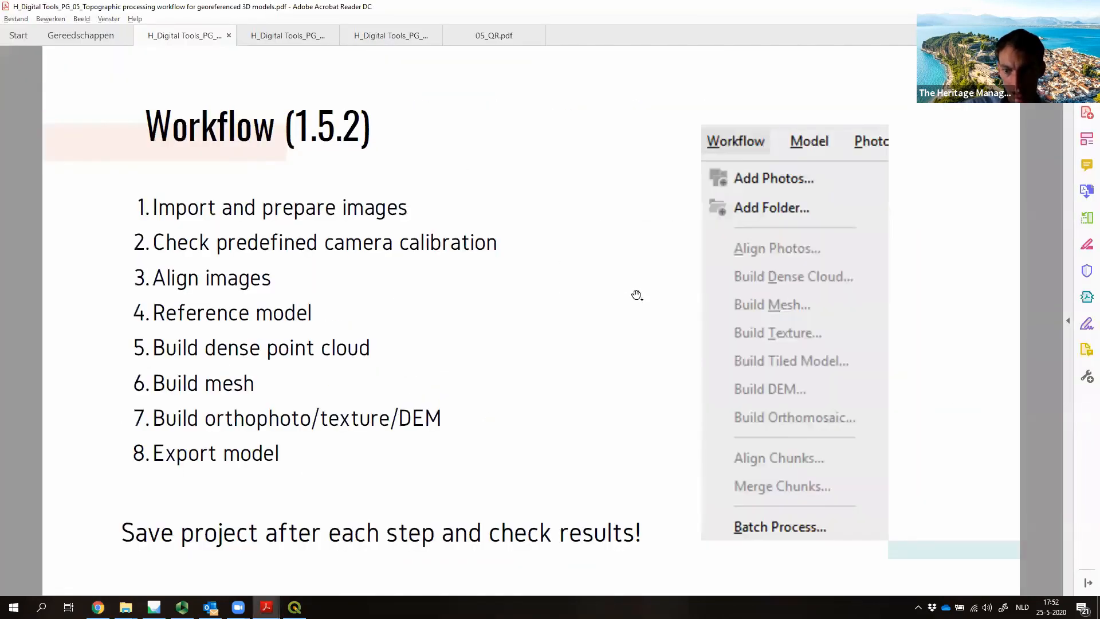
pyautogui.scroll(-5, 636, 295)
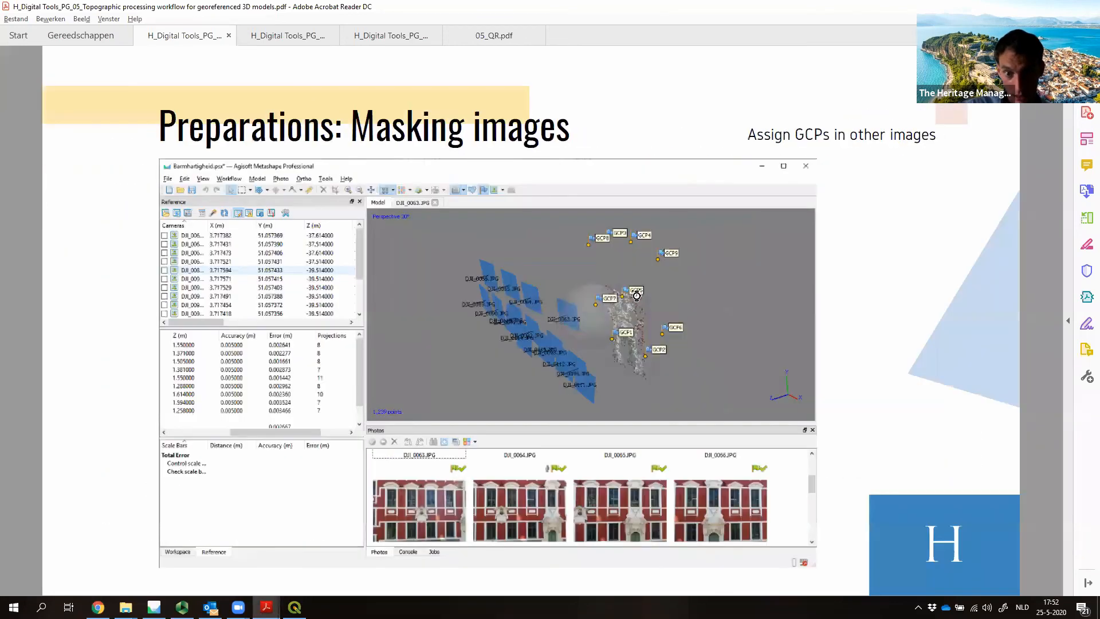
pyautogui.scroll(3, 636, 295)
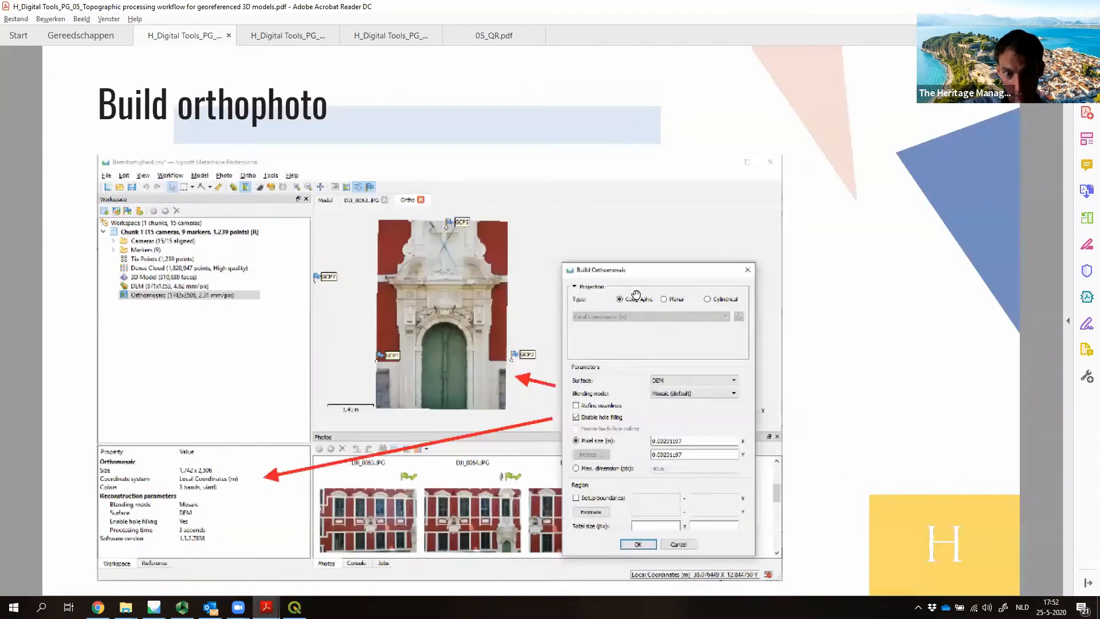
pyautogui.scroll(3, 636, 296)
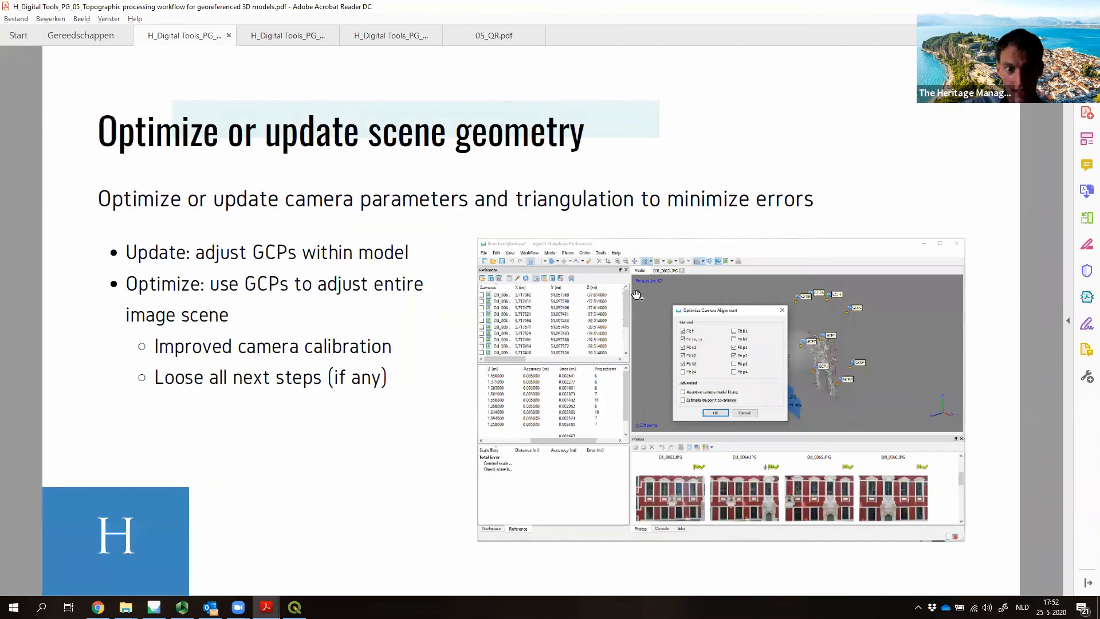